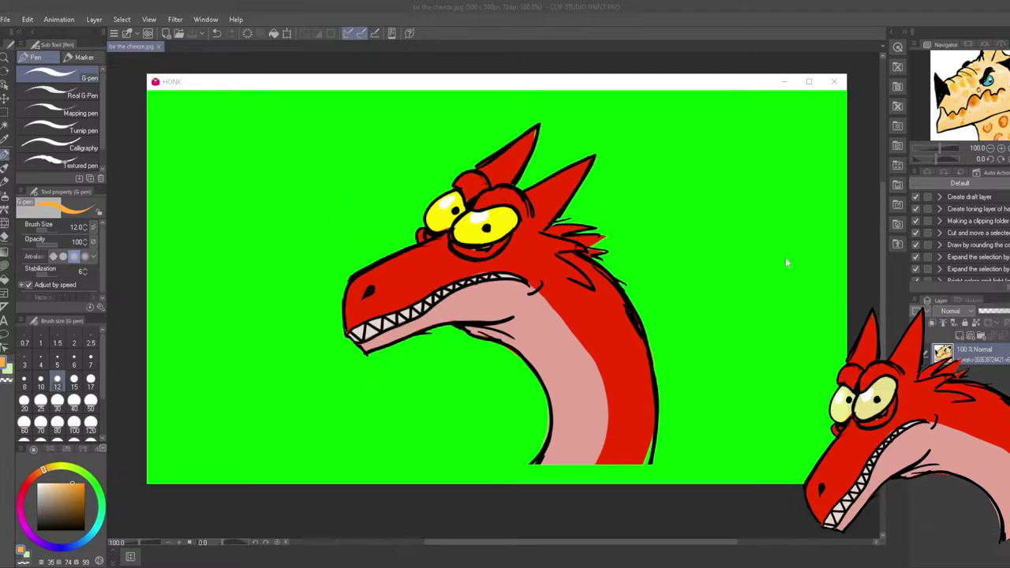
# Close the be the cheeze.jpg image and open Sica Lids Closed Tounge Open.psd and Sica Nutural.psd
pyautogui.click(740, 11)
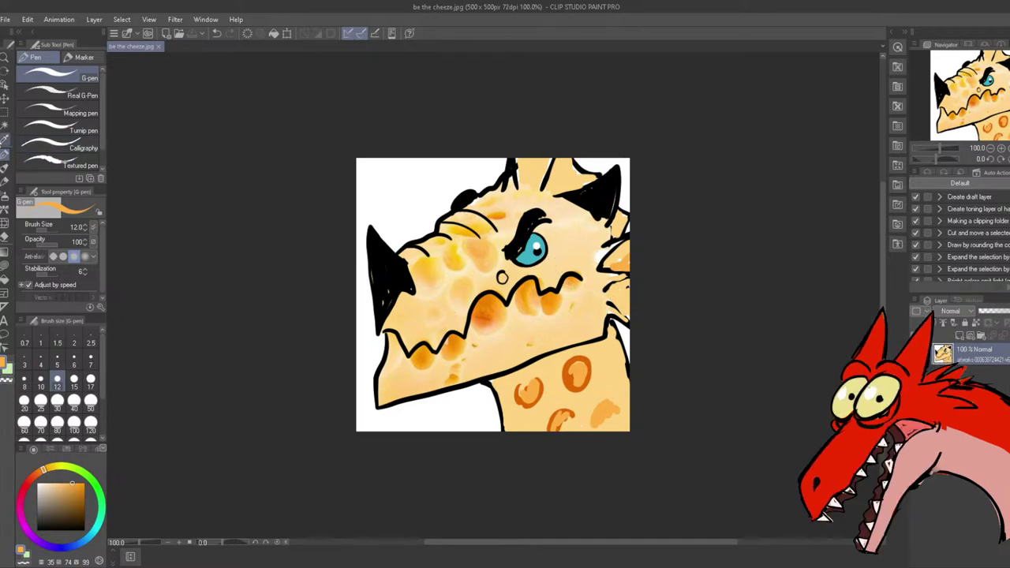
pyautogui.click(157, 48)
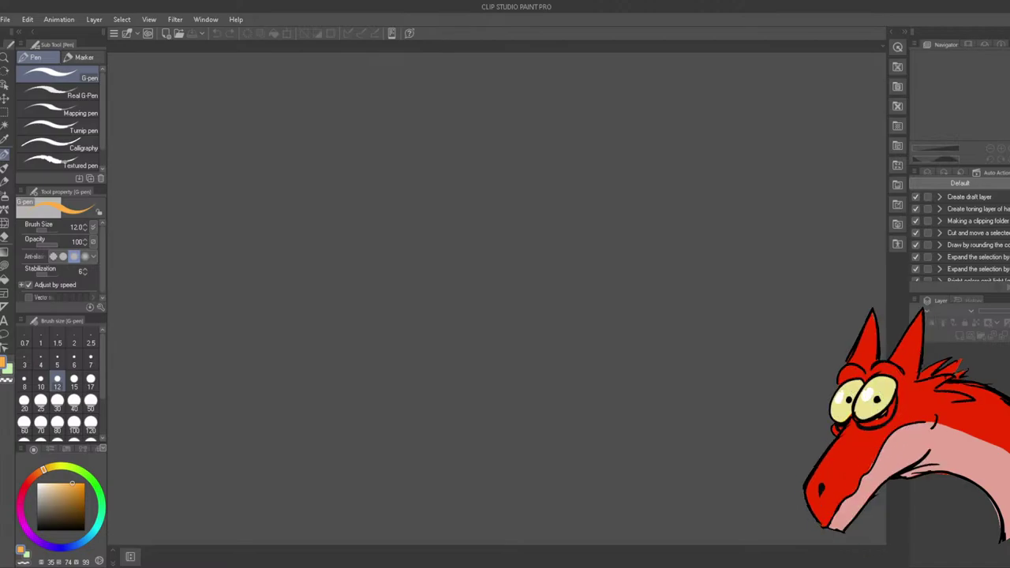
pyautogui.moveTo(541, 567)
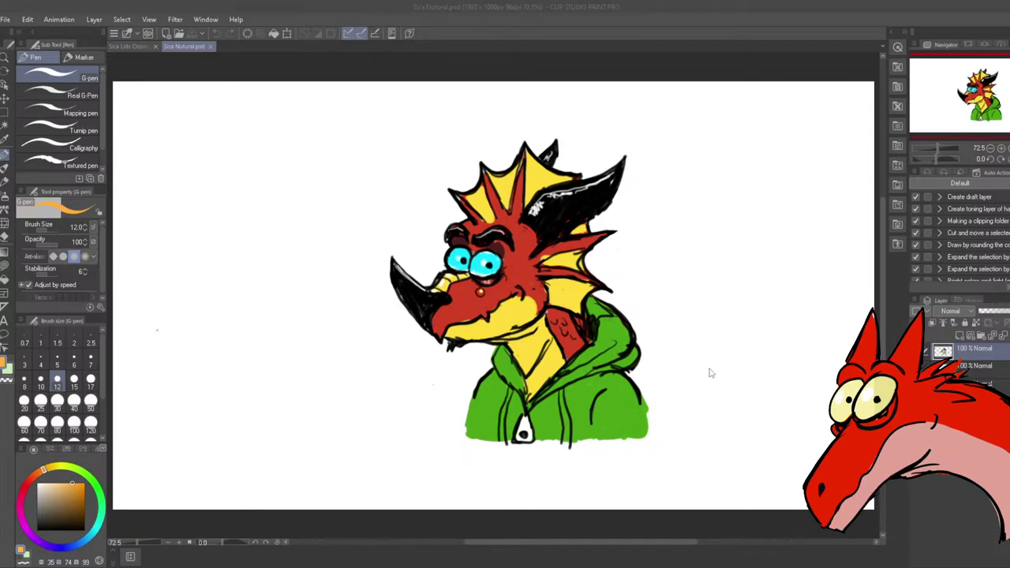
# Remove the white background behind the dragon in Sica Lids Closed Tounge Open.psd, leaving it transparent, and save the file
pyautogui.click(131, 46)
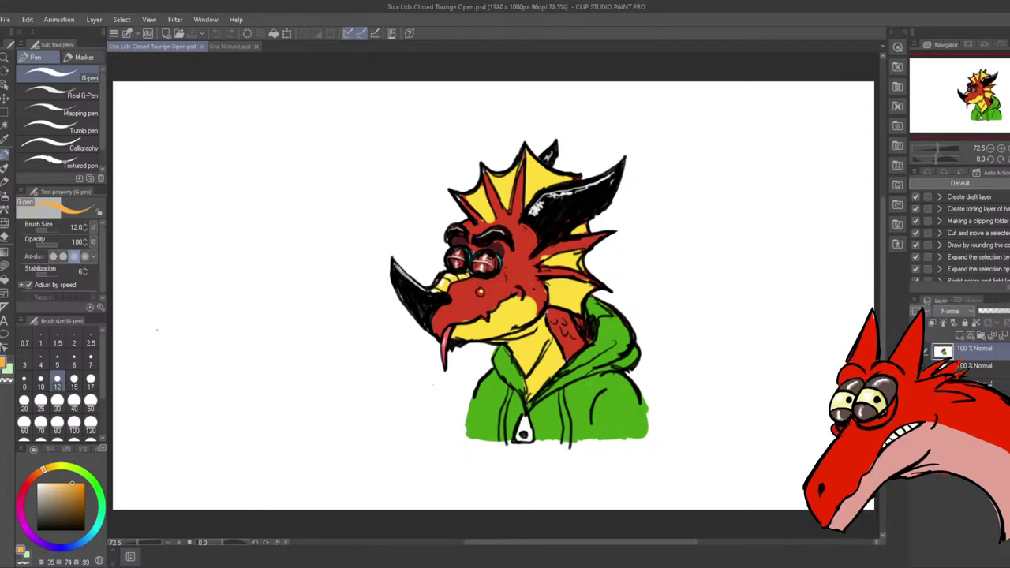
pyautogui.click(974, 365)
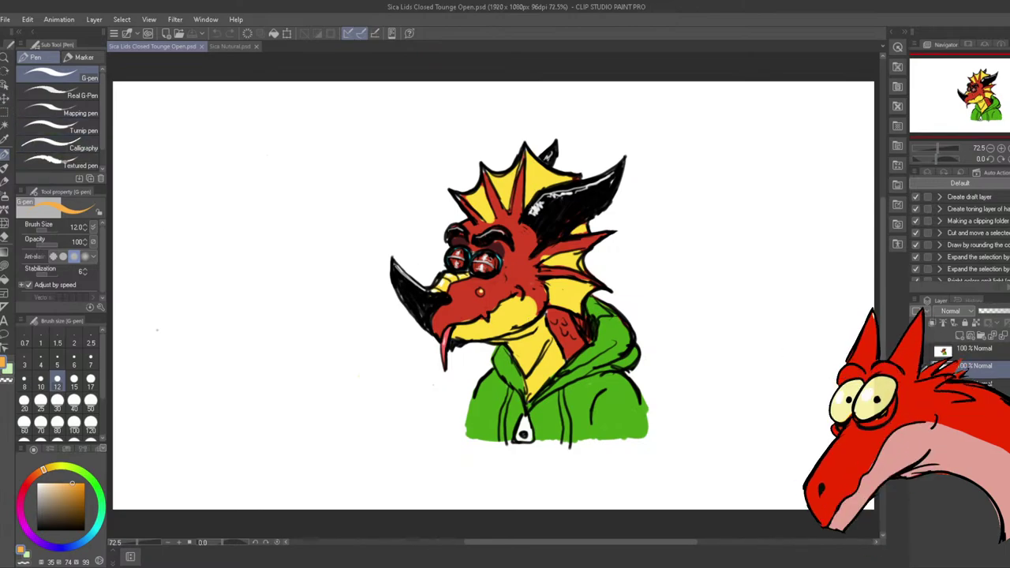
pyautogui.click(5, 124)
pyautogui.click(165, 235)
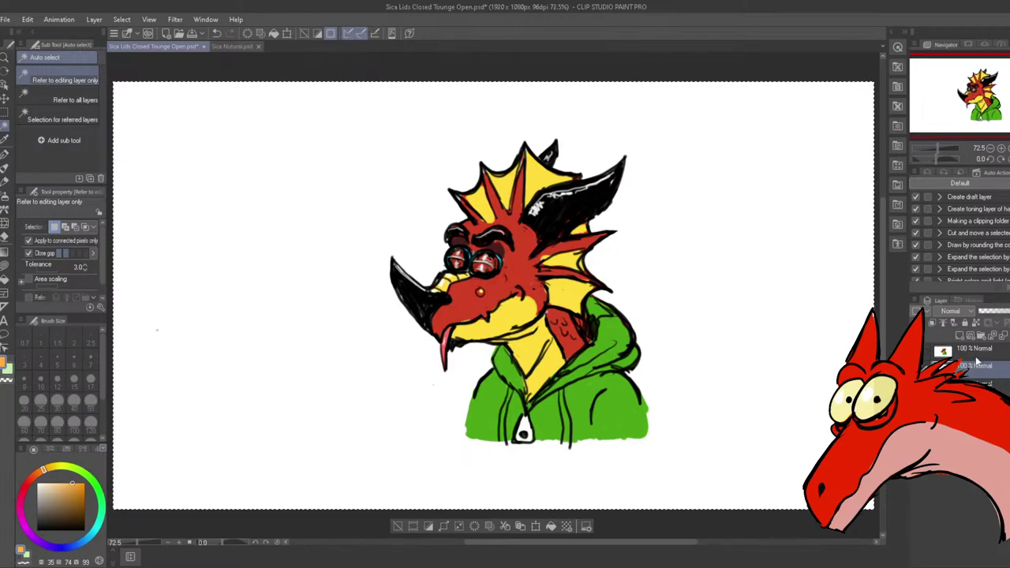
pyautogui.click(976, 358)
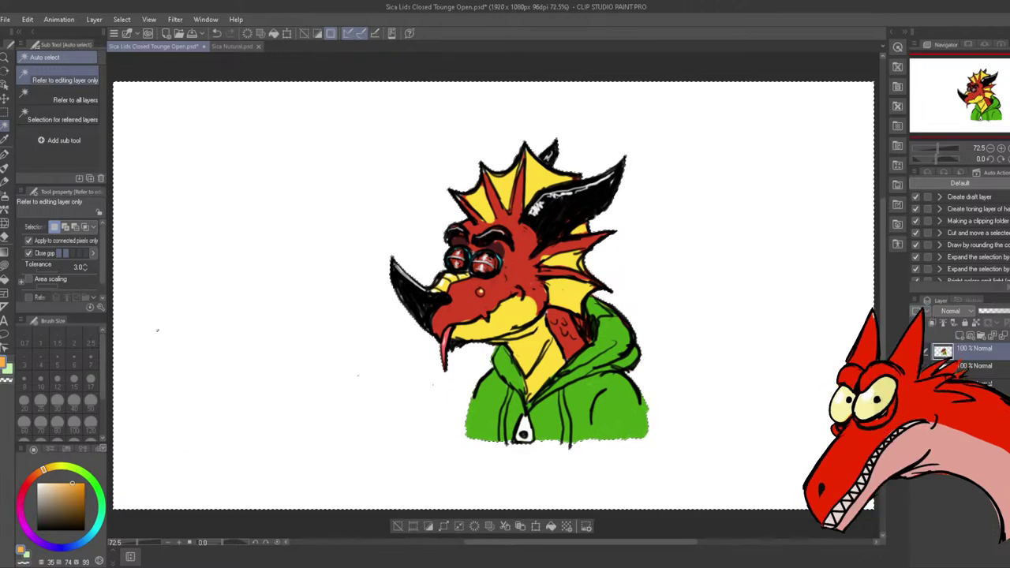
pyautogui.press('Delete')
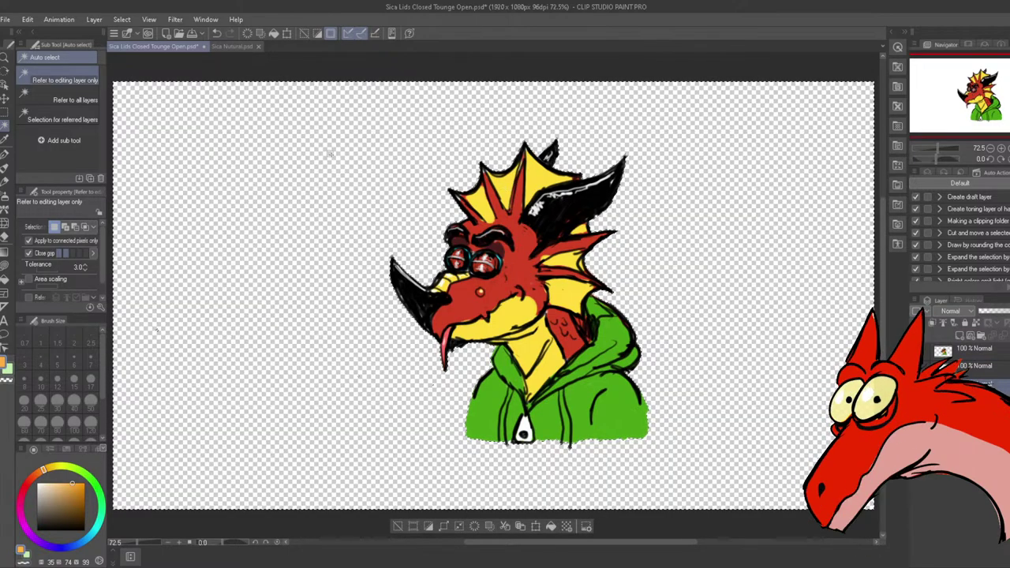
pyautogui.click(5, 19)
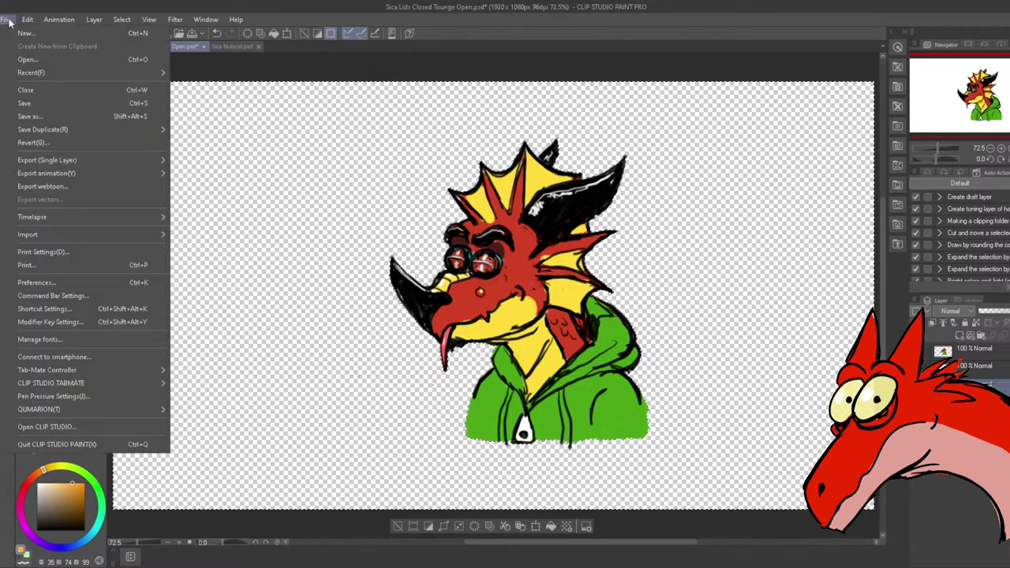
pyautogui.click(73, 100)
# Clear the background selection and make a rectangular selection closely around the whole dragon
pyautogui.press('m')
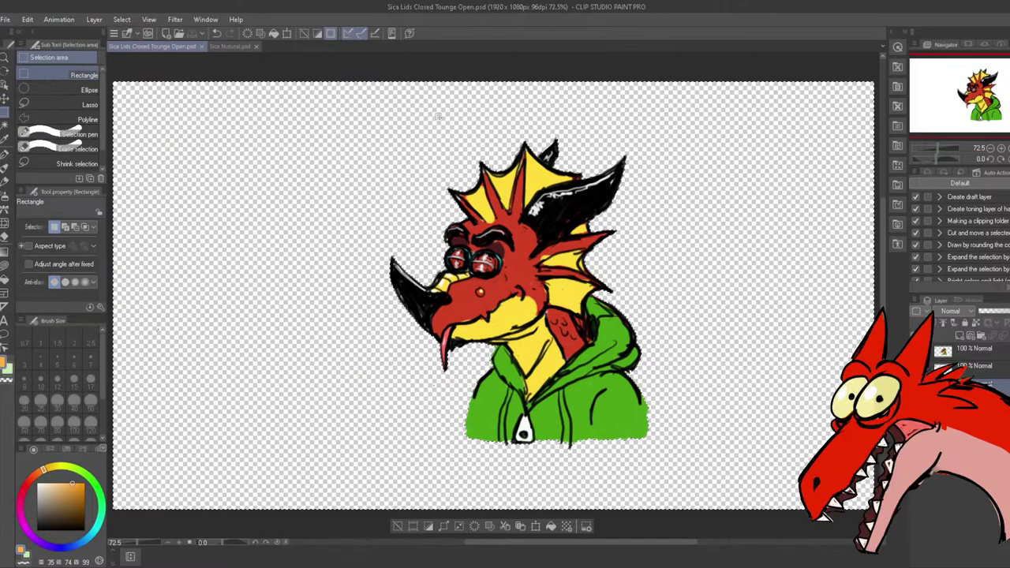
pyautogui.hotkey('ctrl', 'd')
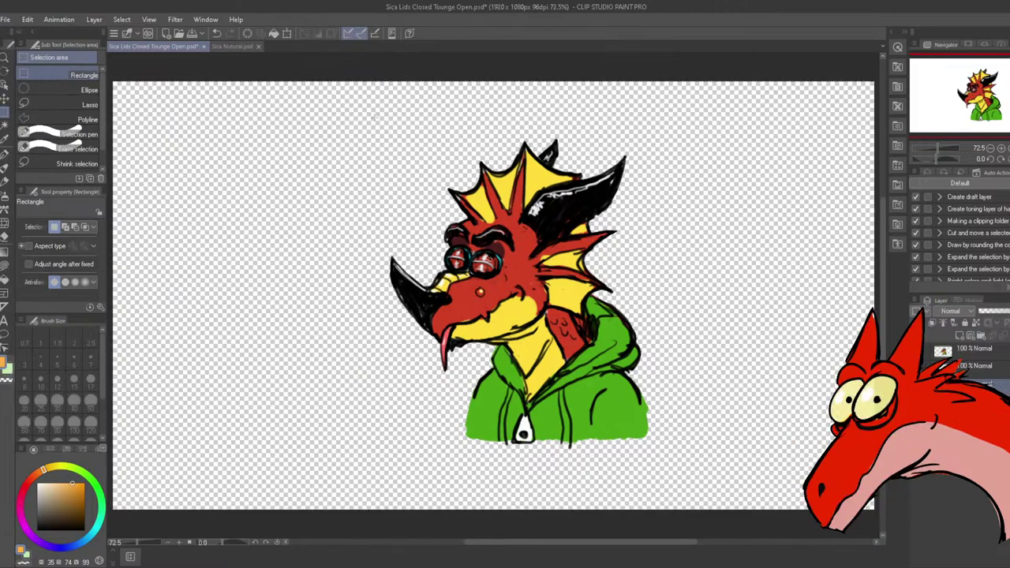
pyautogui.moveTo(374, 120); pyautogui.dragTo(695, 460)
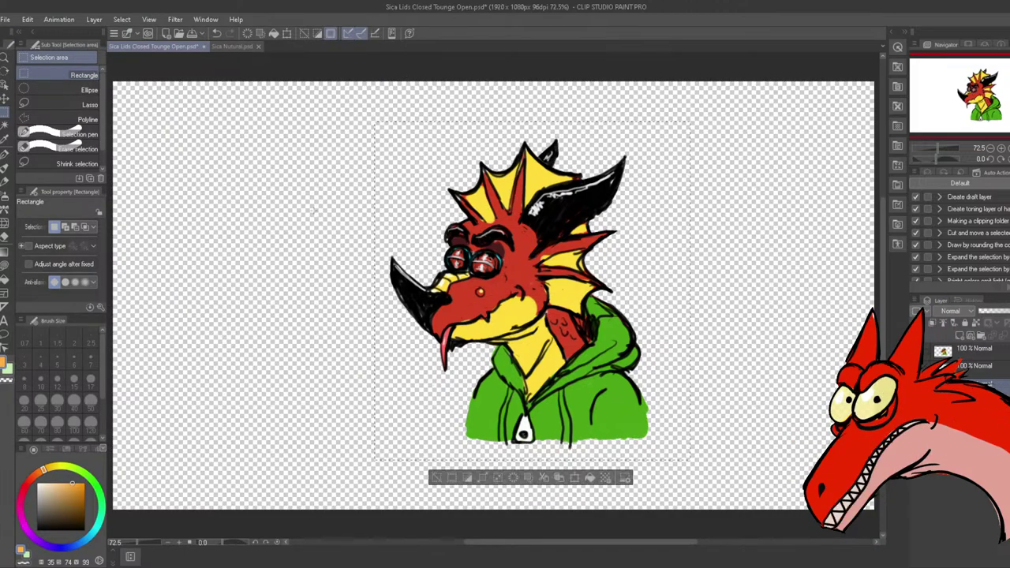
# In Sica Nutural.psd, remove the white background so the dragon stands on transparency
pyautogui.click(228, 46)
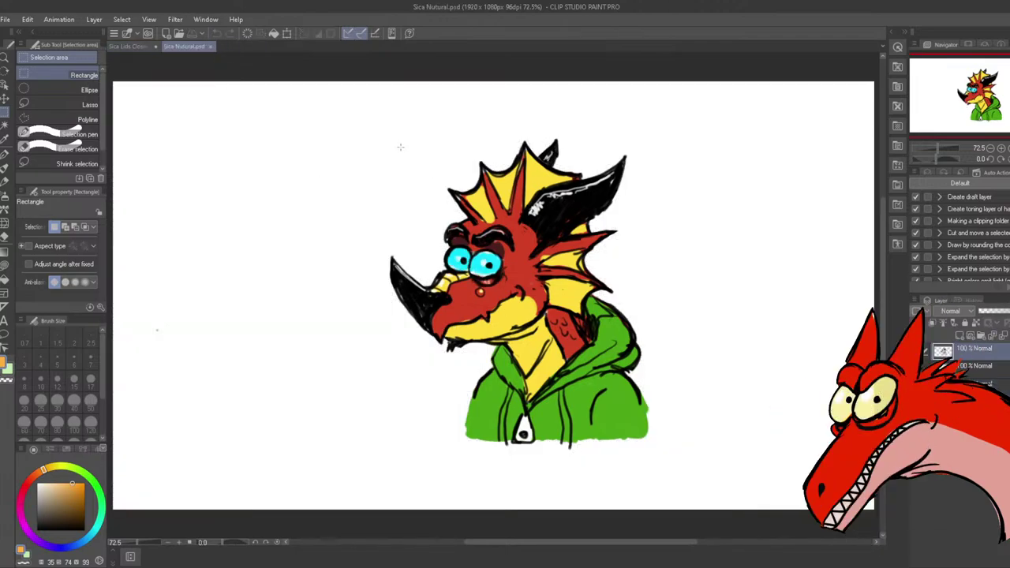
pyautogui.click(983, 384)
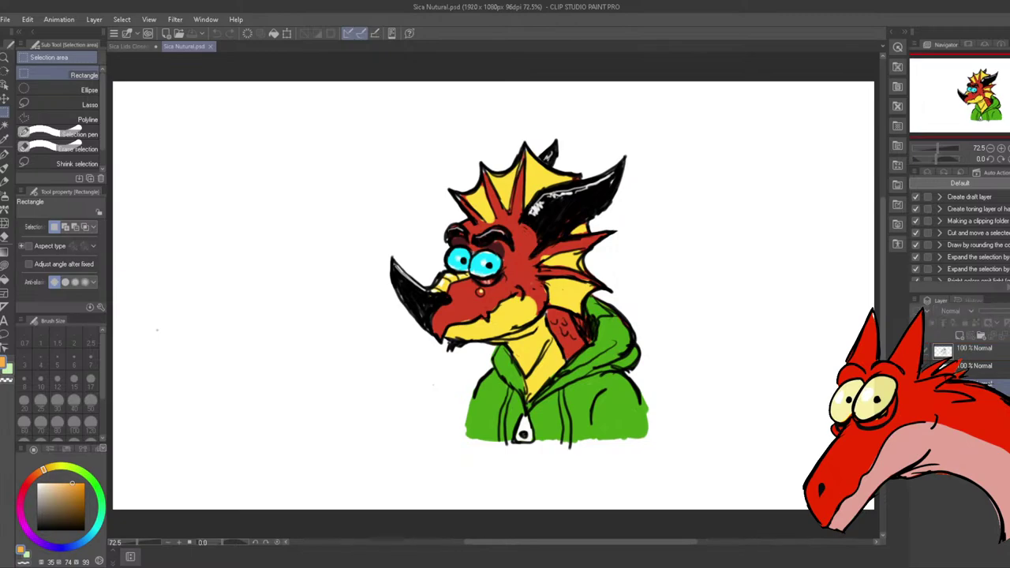
pyautogui.press('Delete')
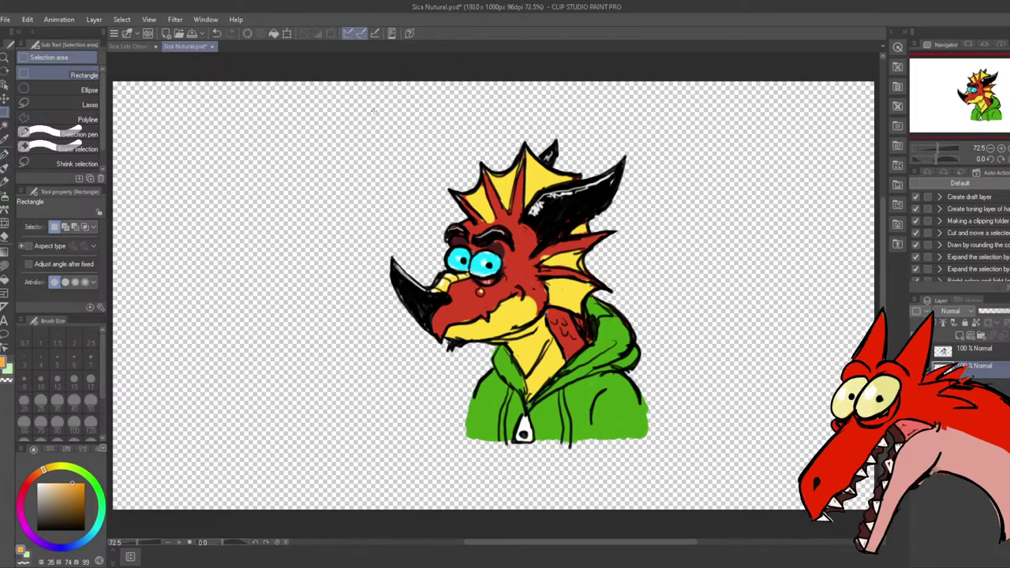
# Make a rectangular selection around the dragon in Sica Nutural.psd and crop the canvas to it, about 765 x 858 px
pyautogui.moveTo(373, 119); pyautogui.dragTo(684, 499)
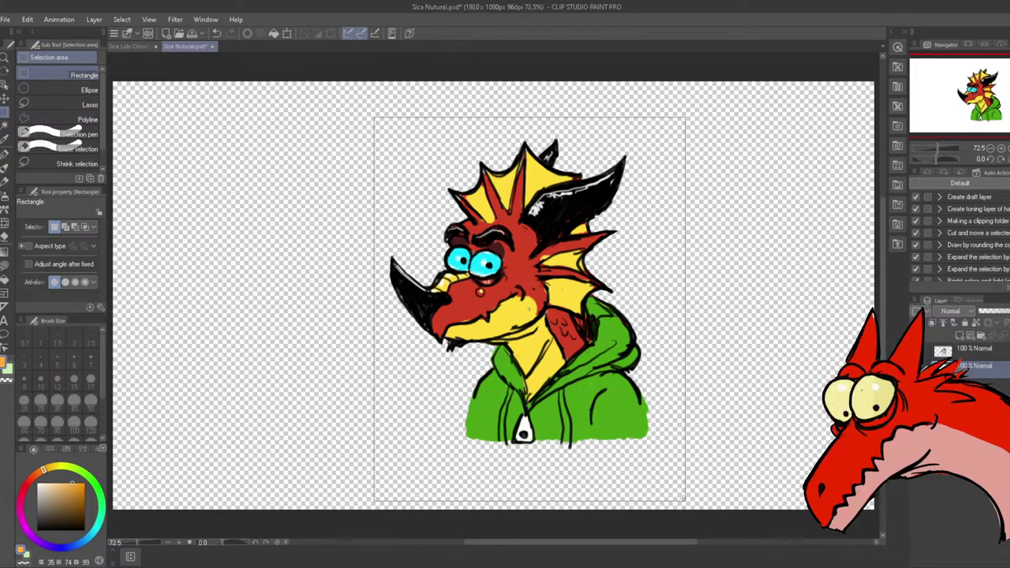
pyautogui.moveTo(675, 464); pyautogui.dragTo(677, 455)
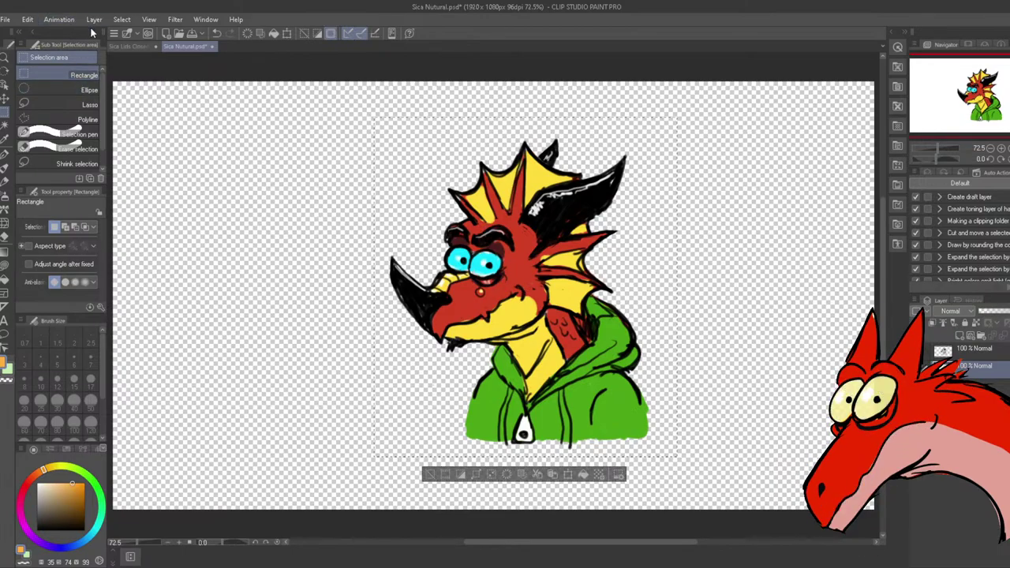
pyautogui.click(174, 20)
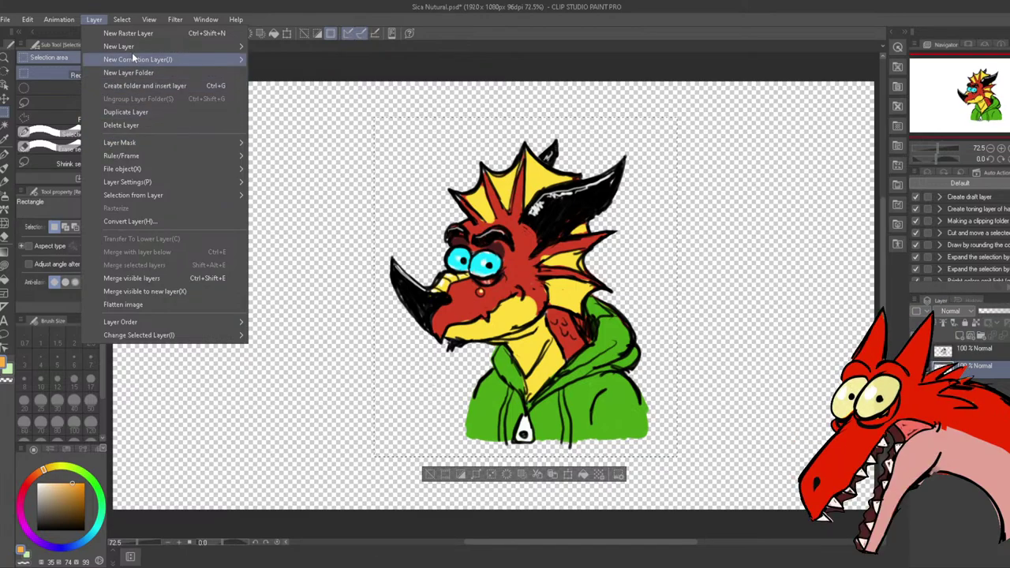
pyautogui.moveTo(134, 51)
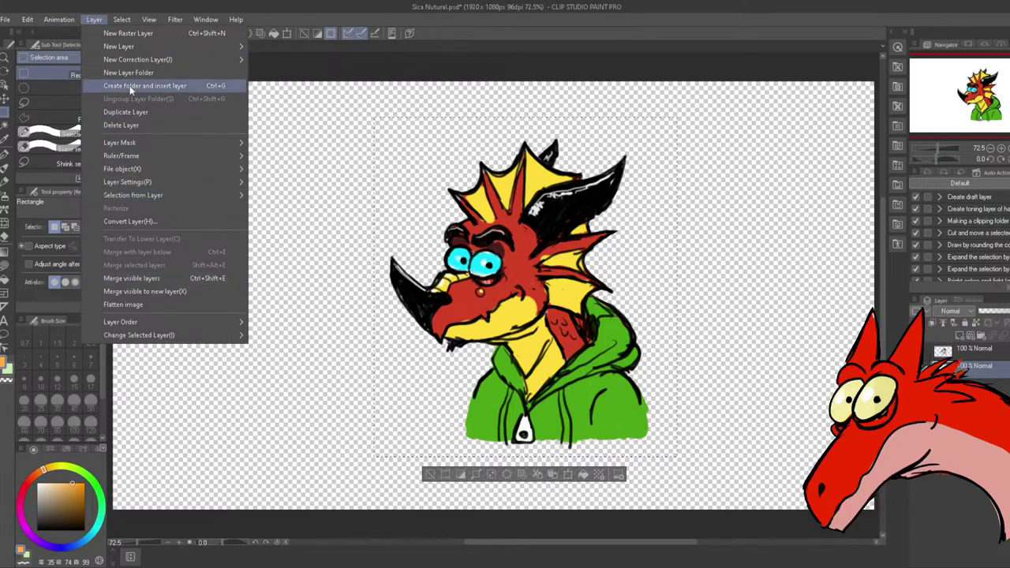
pyautogui.moveTo(136, 13)
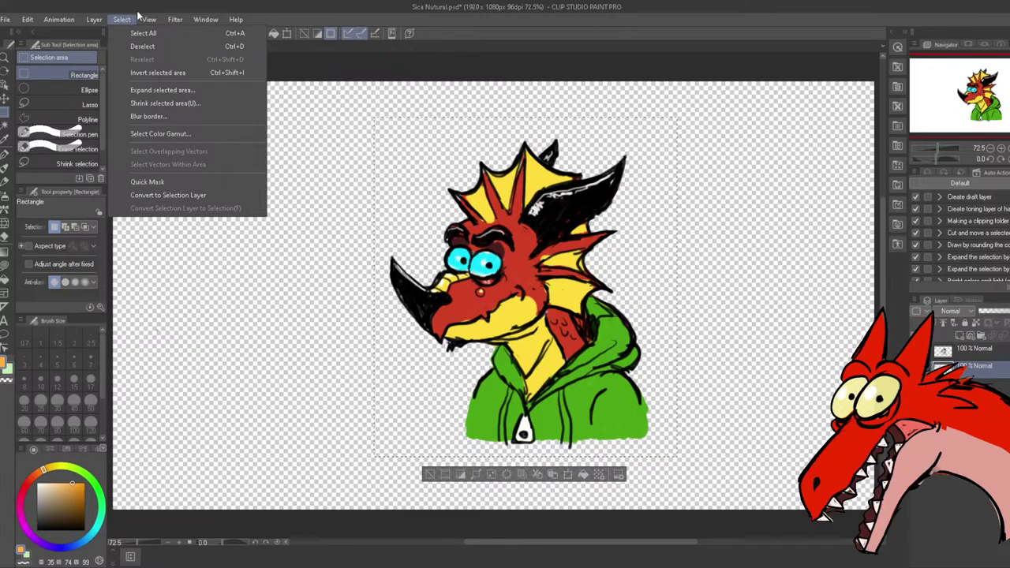
pyautogui.moveTo(101, 21)
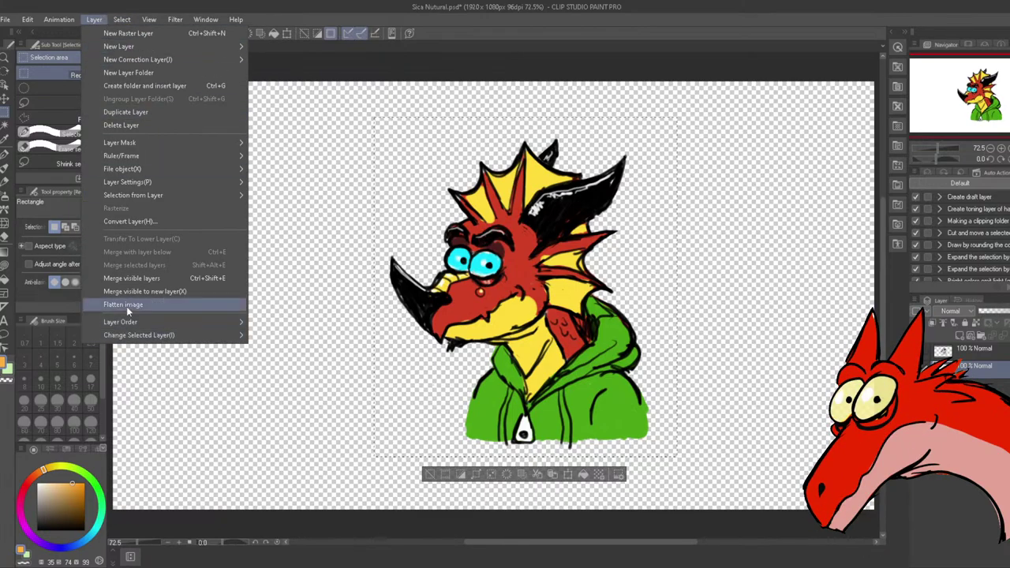
pyautogui.moveTo(56, 26)
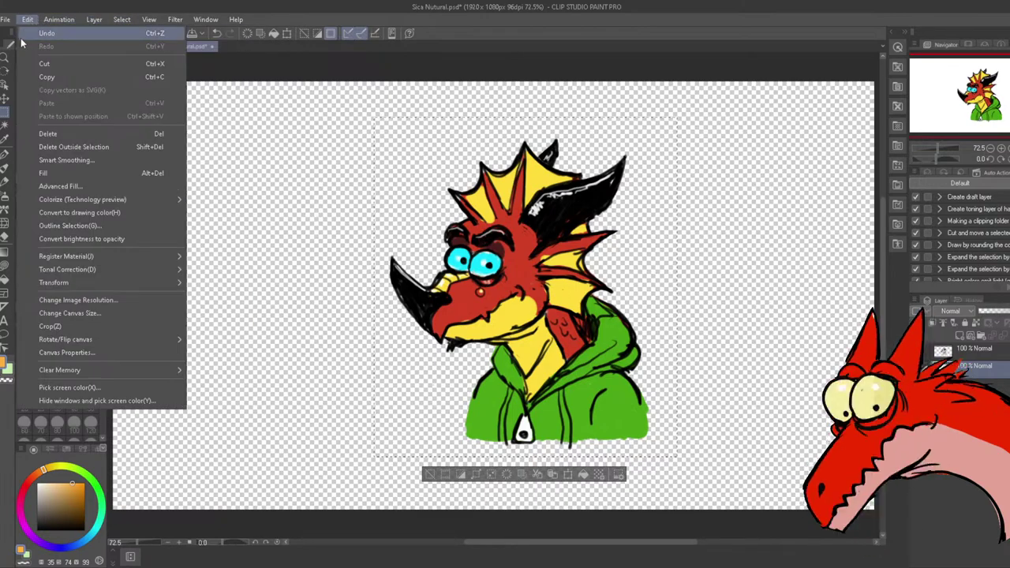
pyautogui.click(50, 327)
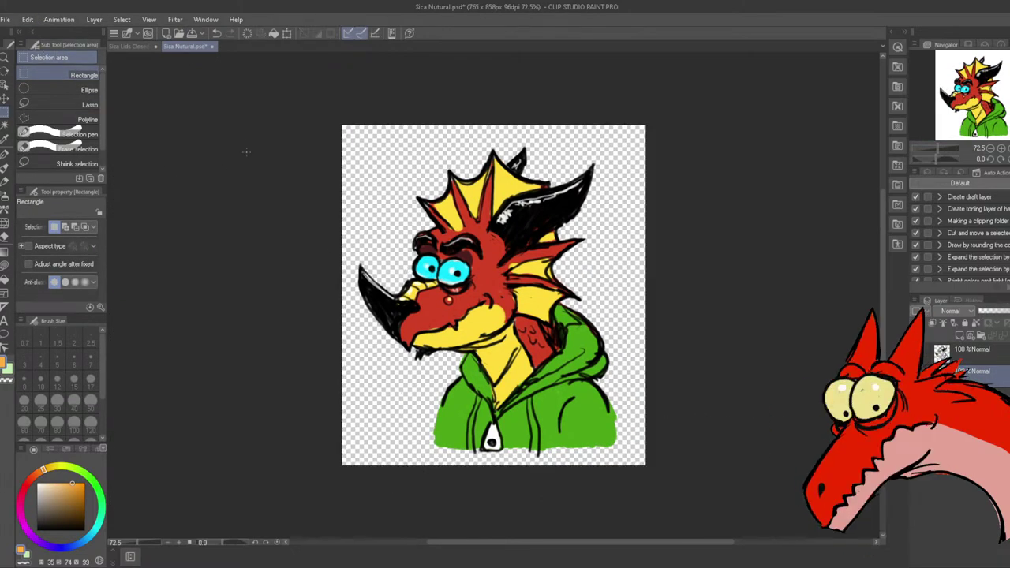
pyautogui.click(401, 190)
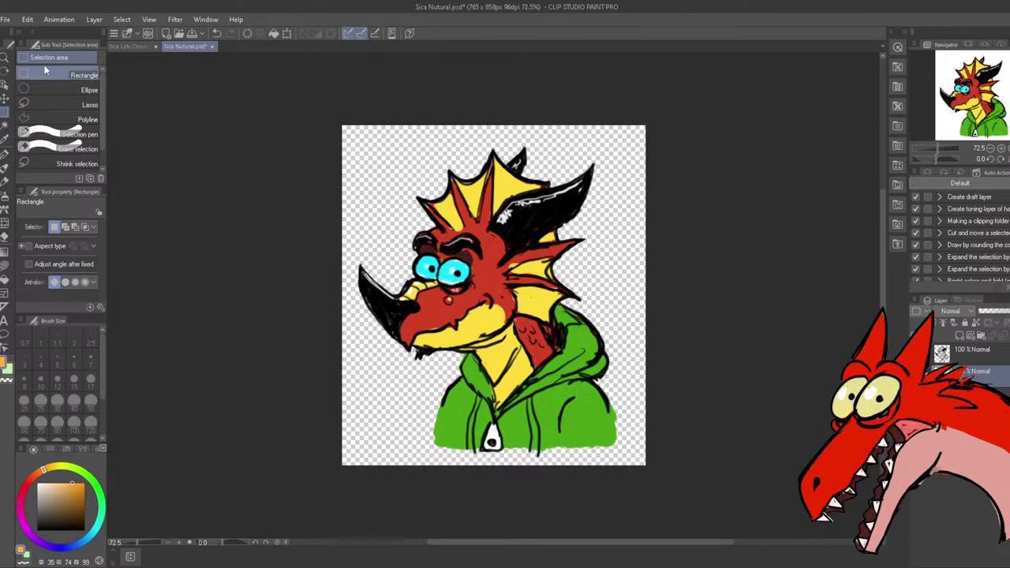
# Save the cropped drawing as Sica Nutural.clip in CLIP STUDIO FORMAT in the sica folder
pyautogui.click(7, 20)
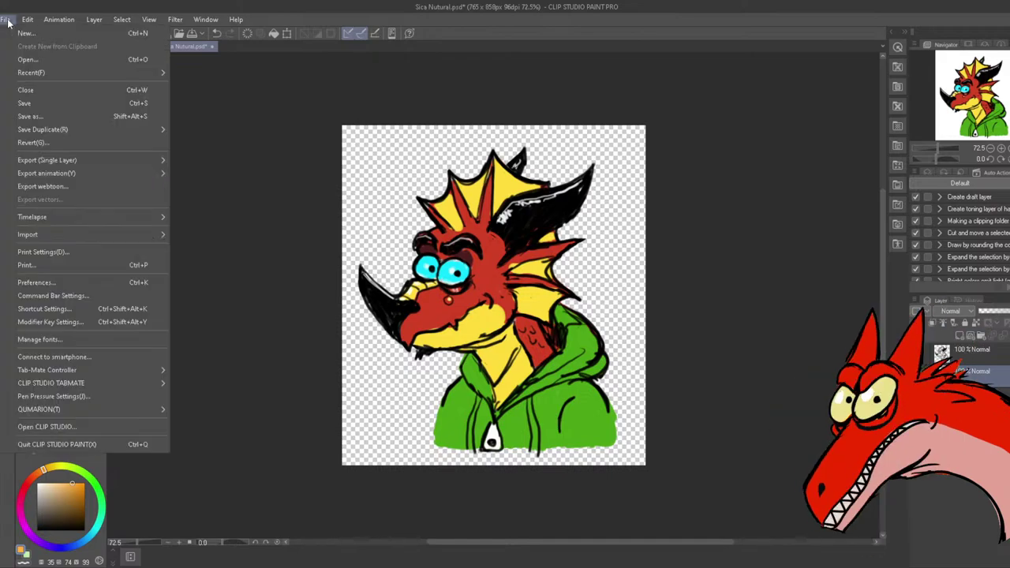
pyautogui.click(37, 116)
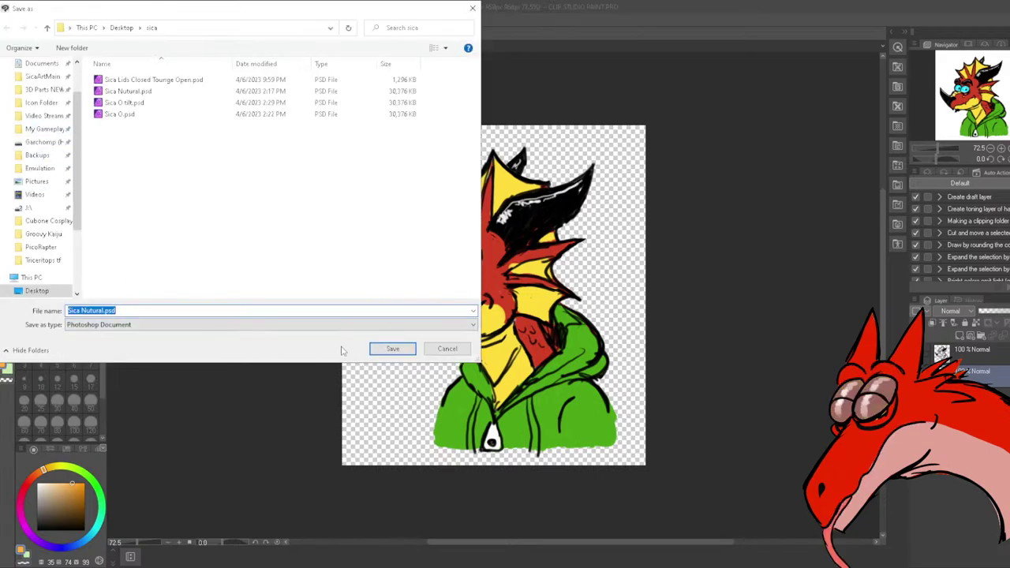
pyautogui.click(281, 325)
pyautogui.click(178, 340)
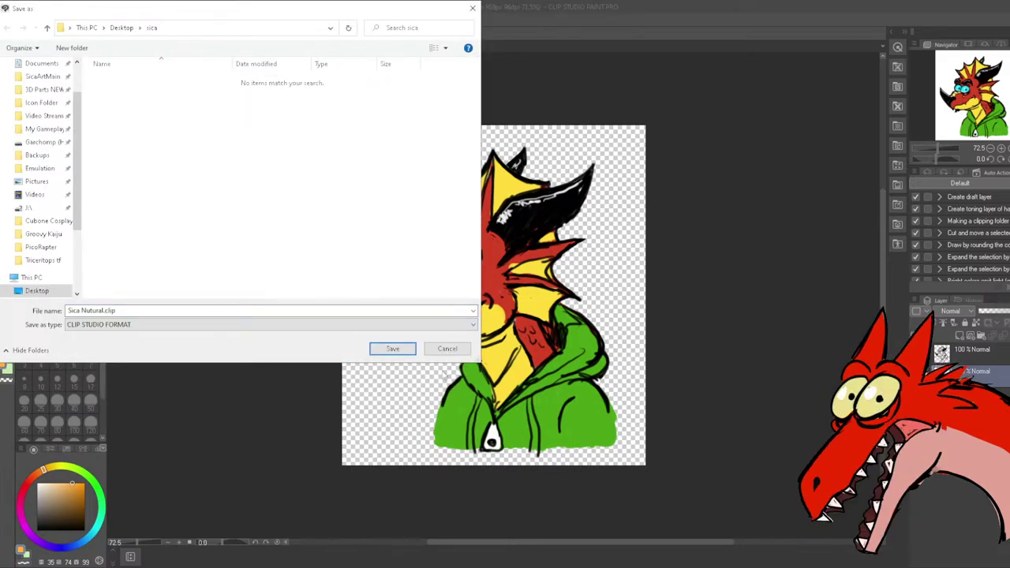
pyautogui.click(392, 349)
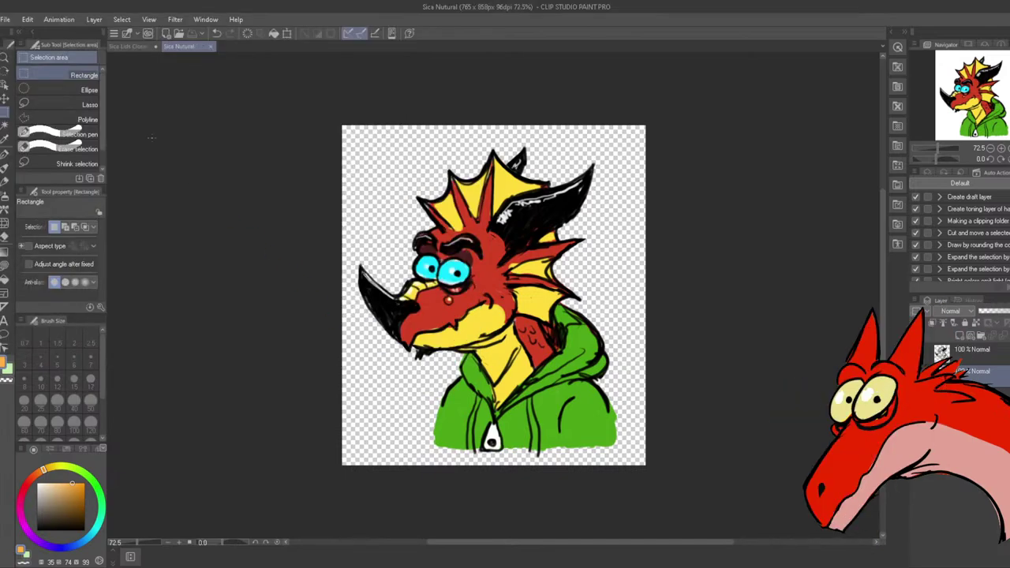
# Save the drawing again into the Desktop's sica folder, replacing the existing Sica Nutural.clip
pyautogui.click(4, 21)
pyautogui.click(33, 116)
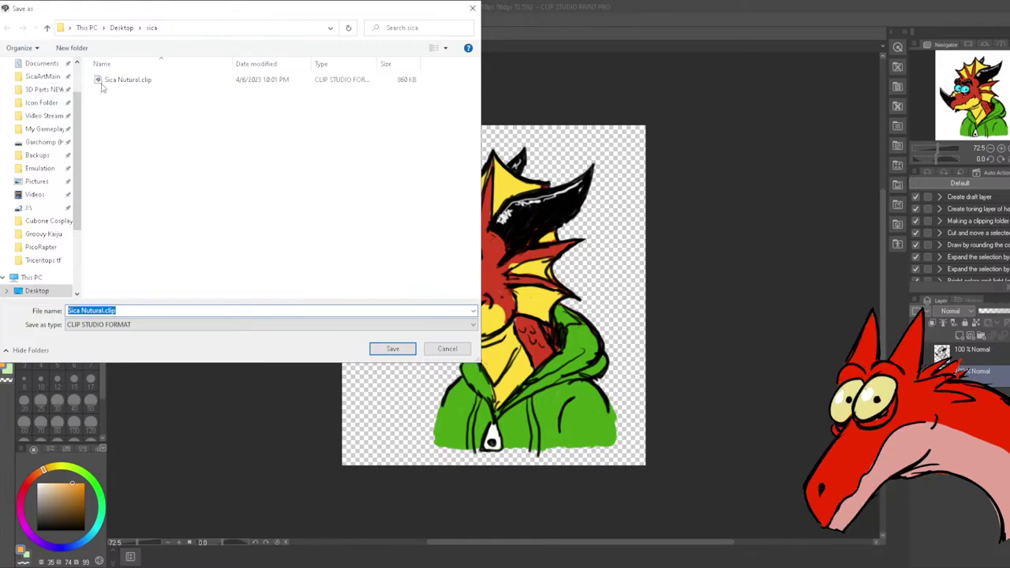
pyautogui.scroll(2, 43, 105)
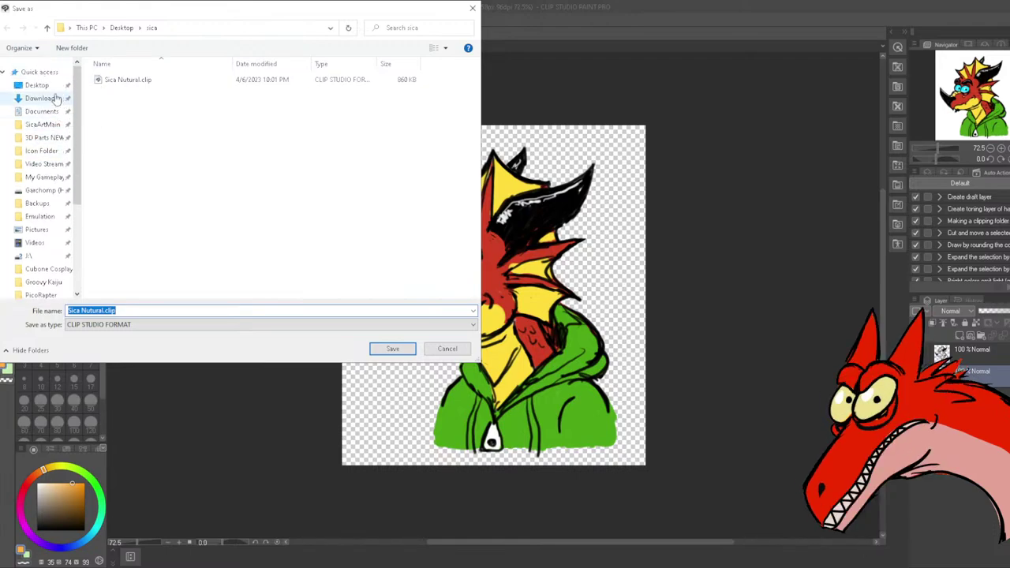
pyautogui.click(55, 97)
pyautogui.click(44, 85)
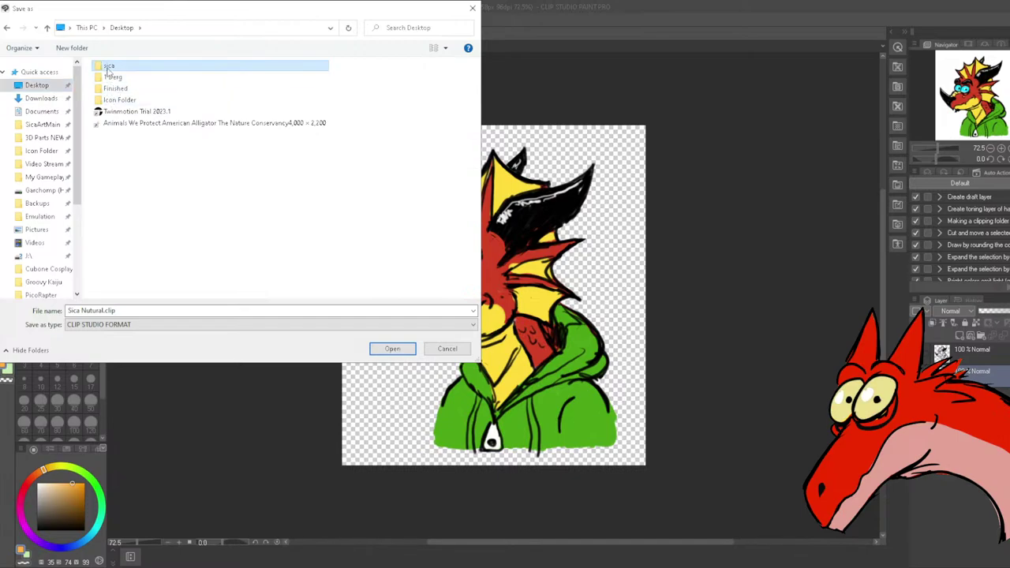
pyautogui.doubleClick(109, 65)
pyautogui.click(396, 347)
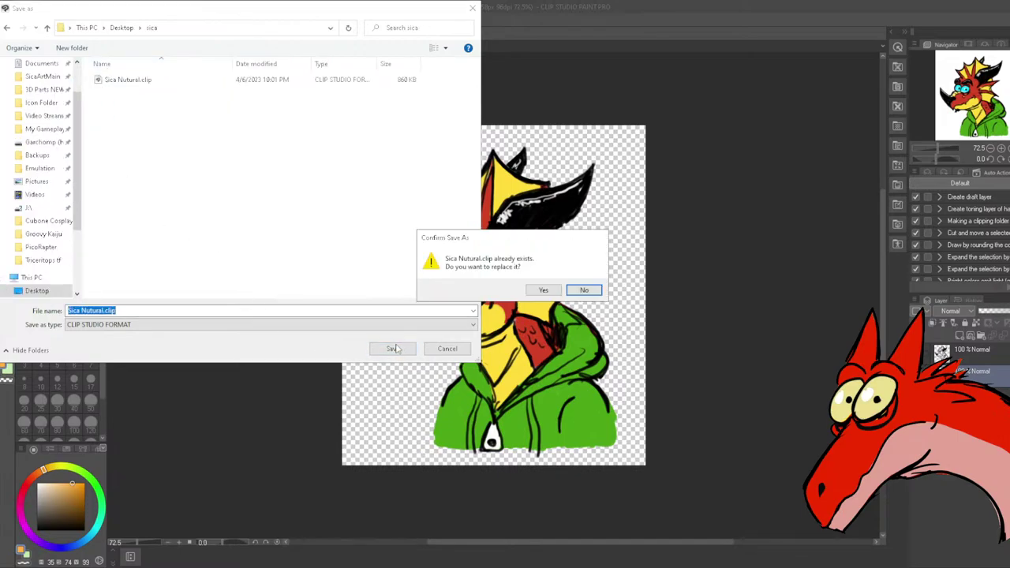
pyautogui.click(544, 292)
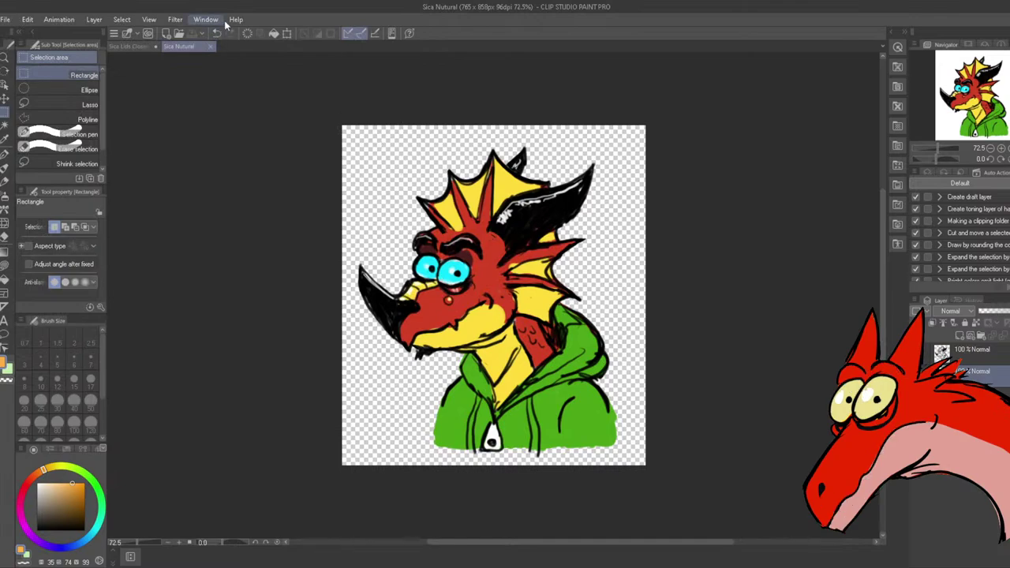
# View the Sica Lids Closed Tounge Open.psd document and return to Sica Nutural
pyautogui.click(140, 47)
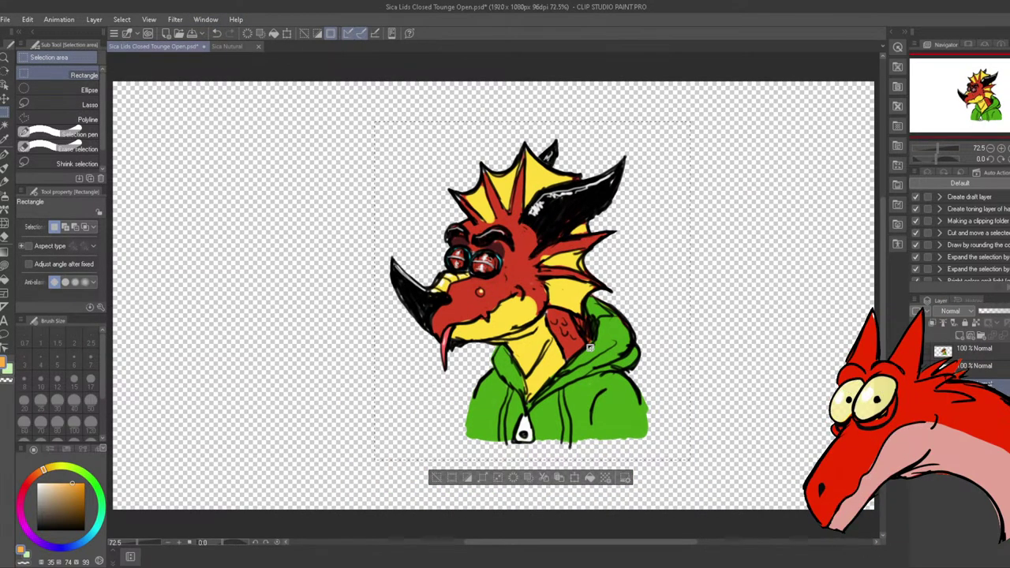
pyautogui.click(226, 47)
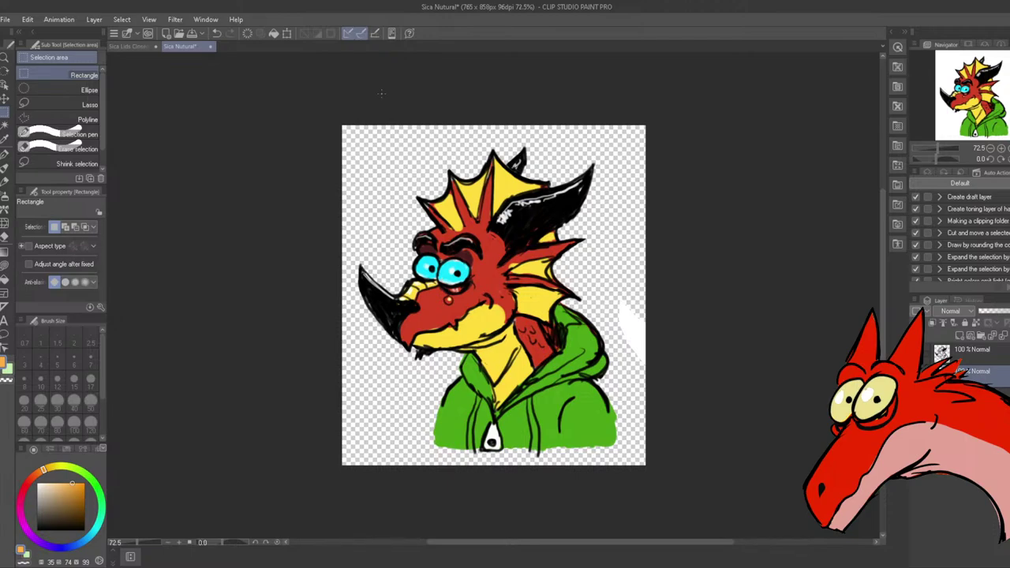
# Copy the dragon on the top layer of Sica Lids Closed Tounge Open.psd and try pasting it into Sica Nutural
pyautogui.hotkey('alt', ']')
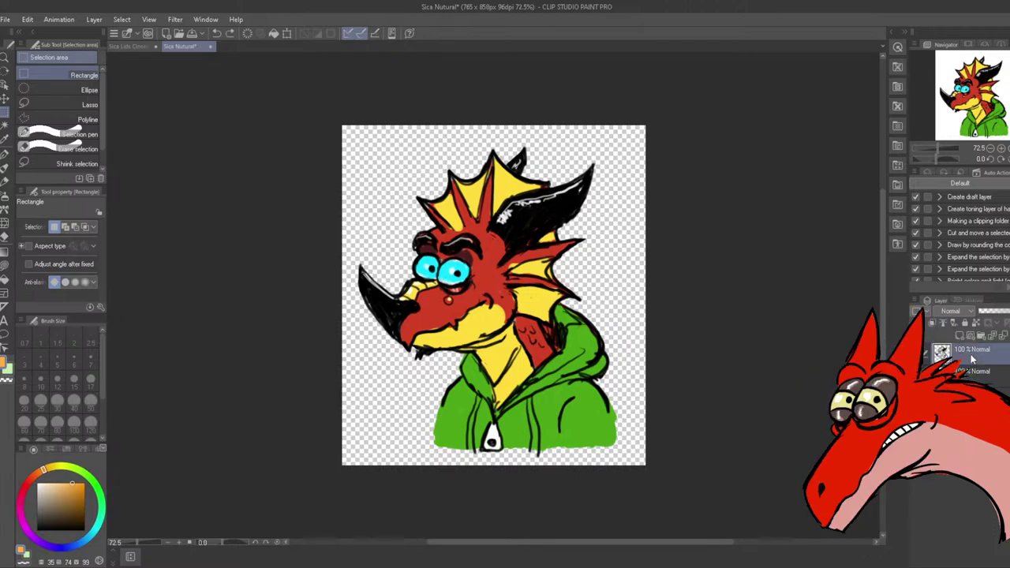
pyautogui.click(136, 45)
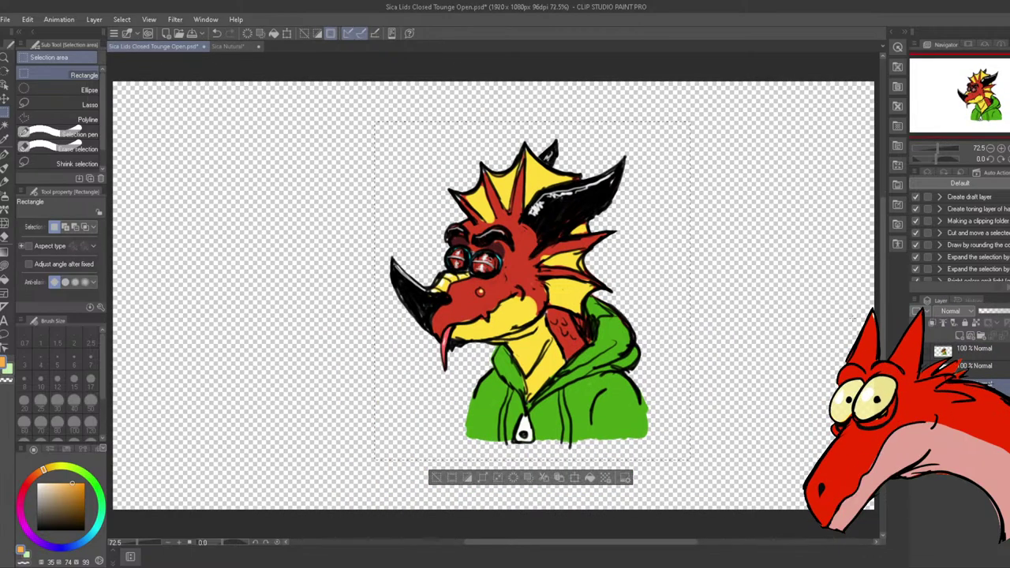
pyautogui.click(964, 353)
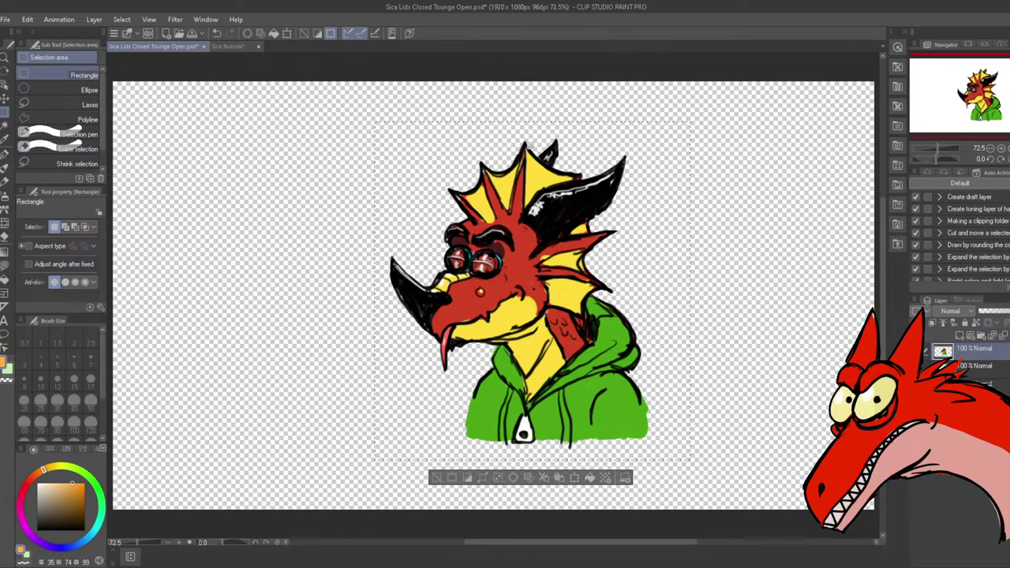
pyautogui.click(229, 47)
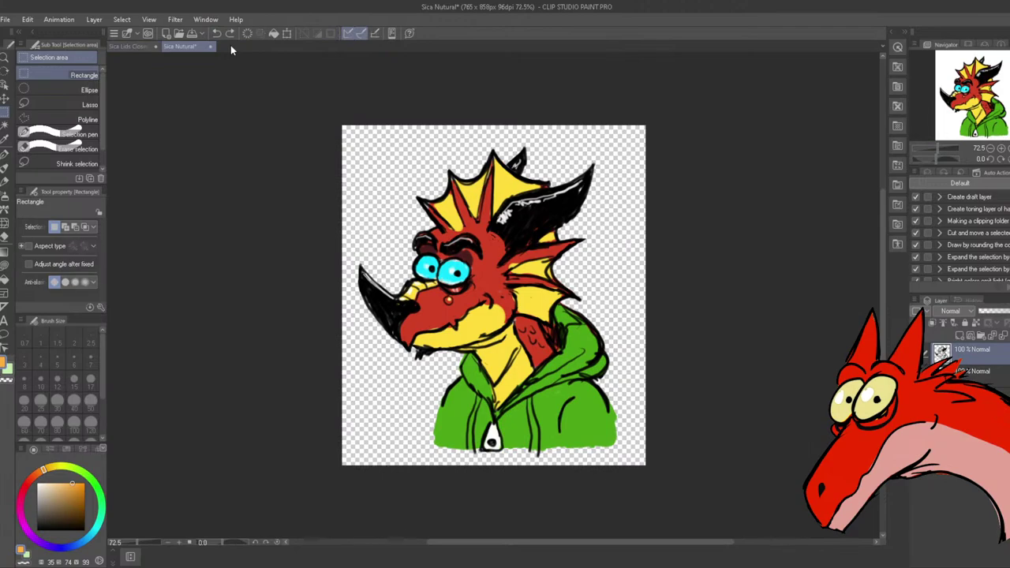
pyautogui.hotkey('ctrl', 'v')
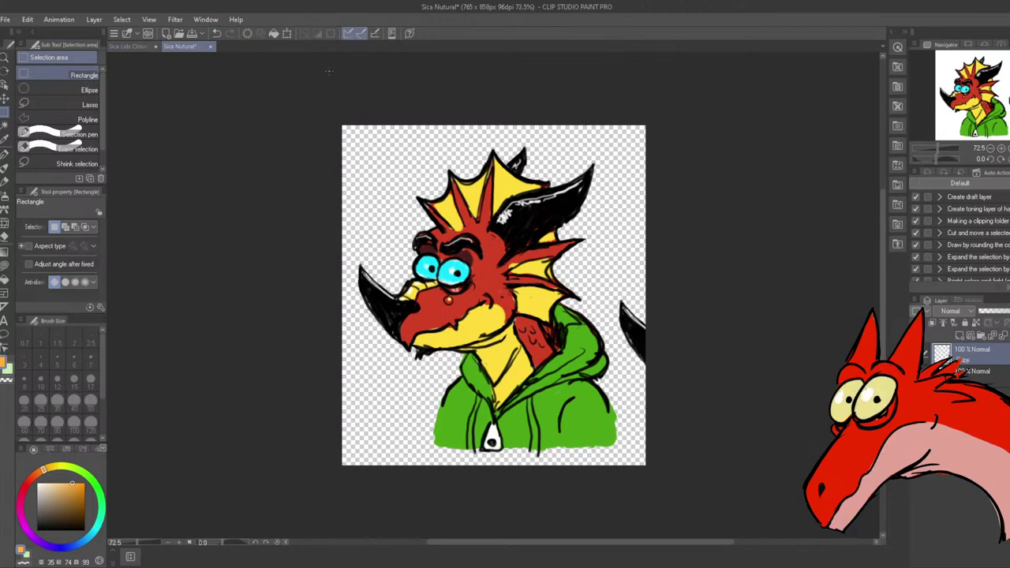
pyautogui.hotkey('ctrl', 'z')
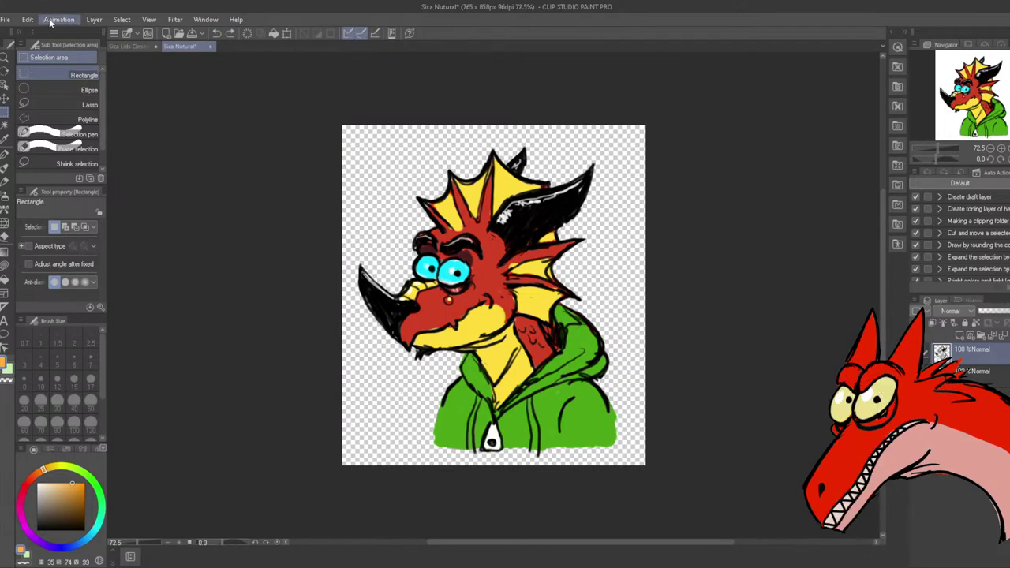
# Paste the copied closed-eyes dragon into Sica Nutural and move its layer to line up with the original drawing
pyautogui.click(27, 19)
pyautogui.click(49, 103)
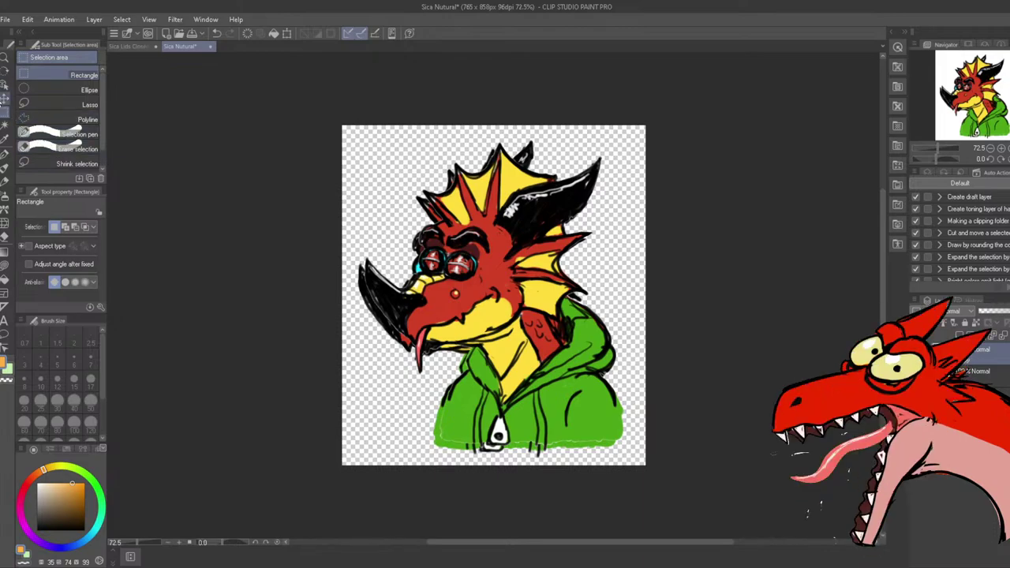
pyautogui.press('k')
pyautogui.moveTo(476, 312); pyautogui.dragTo(472, 304)
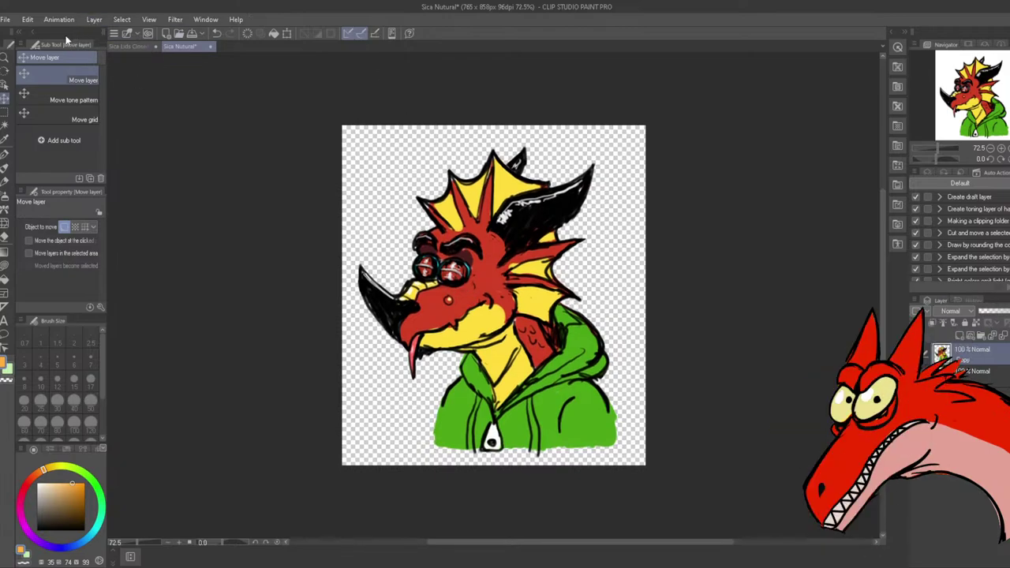
# Save the drawing as a new CLIP STUDIO FORMAT file named Sica Eyes Closed tounge Out.clip in the sica folder
pyautogui.click(6, 19)
pyautogui.click(31, 115)
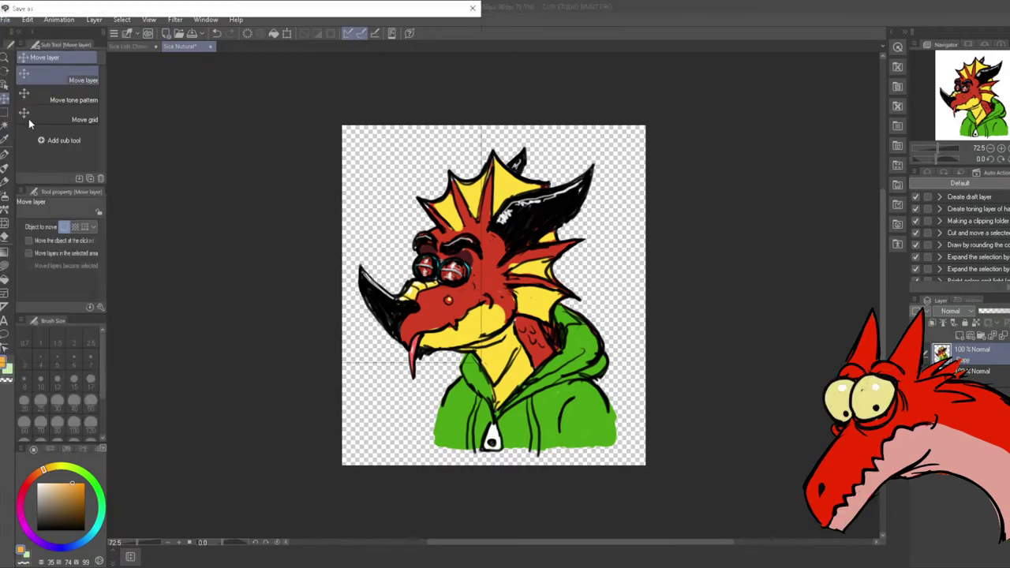
pyautogui.click(102, 311)
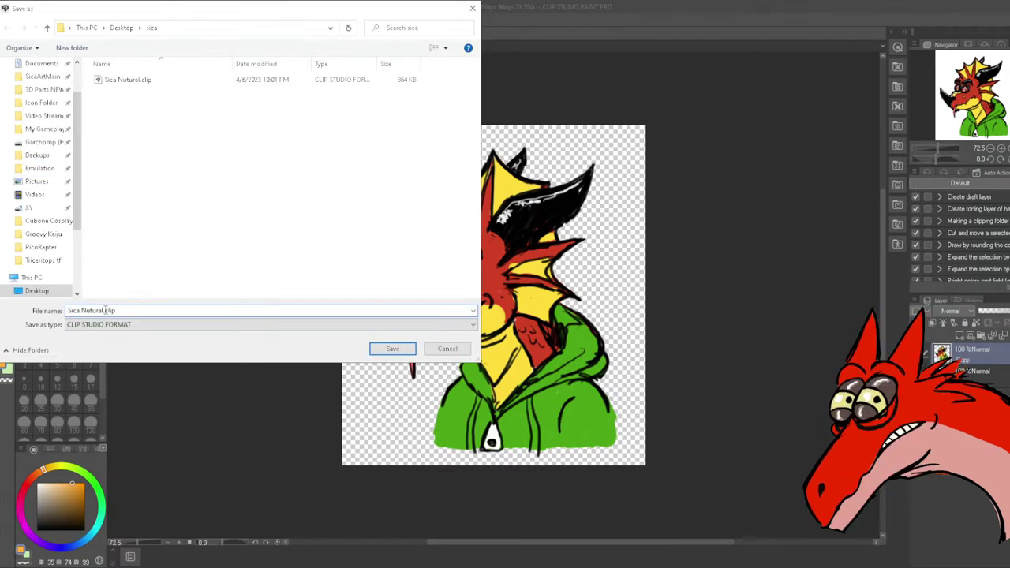
pyautogui.moveTo(102, 311); pyautogui.dragTo(81, 310)
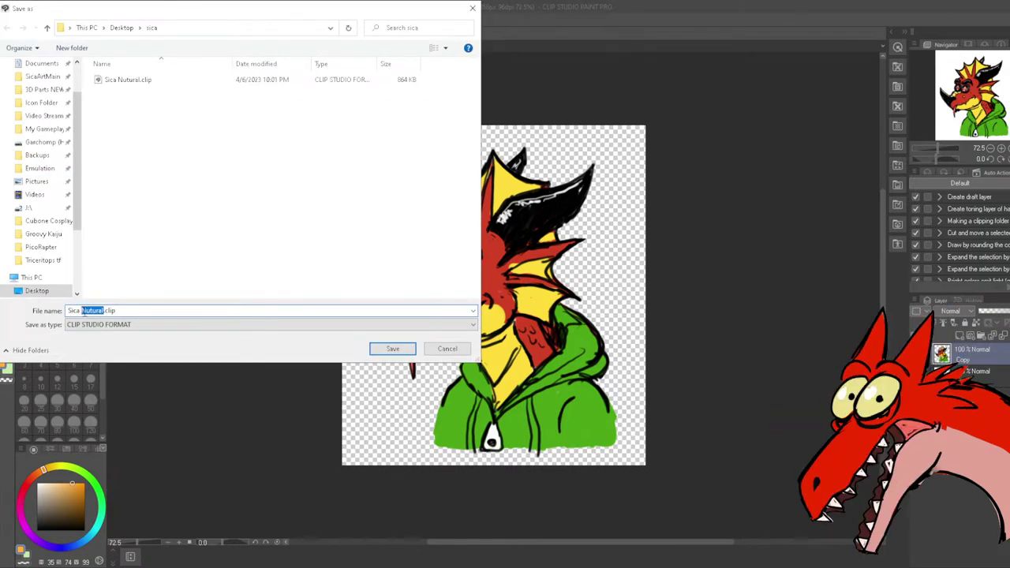
pyautogui.write('Eyes Close')
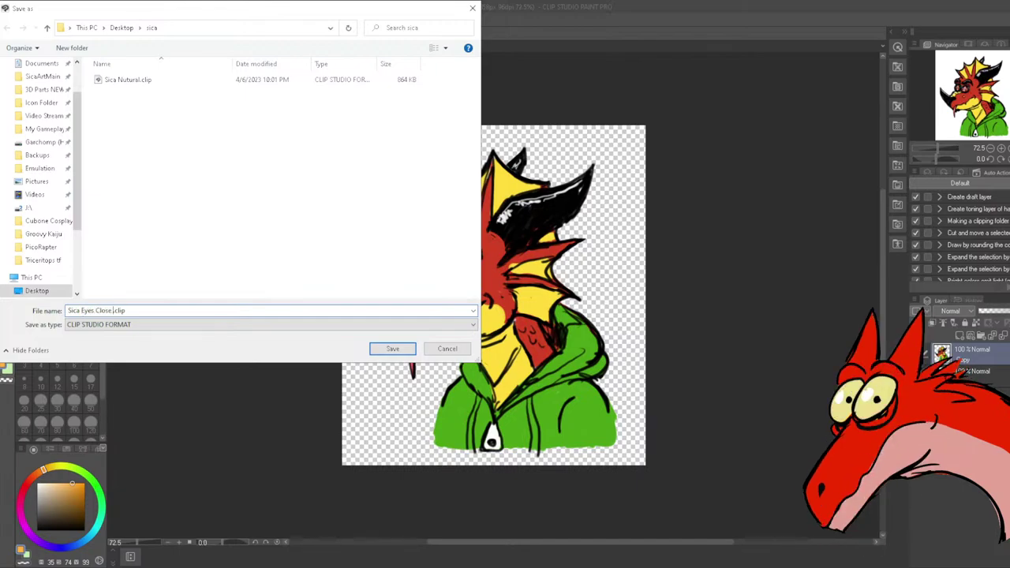
pyautogui.write('d tounge Out')
pyautogui.press('Return')
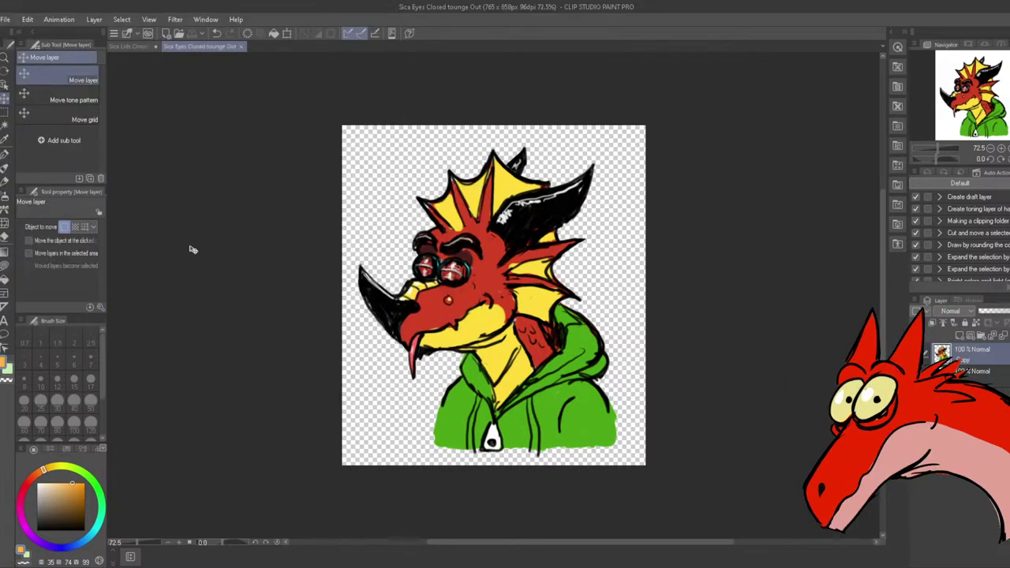
# Export the drawing as Sica Eyes Closed tounge Out.png into the sica folder at a 100% scale ratio
pyautogui.click(5, 19)
pyautogui.moveTo(93, 236)
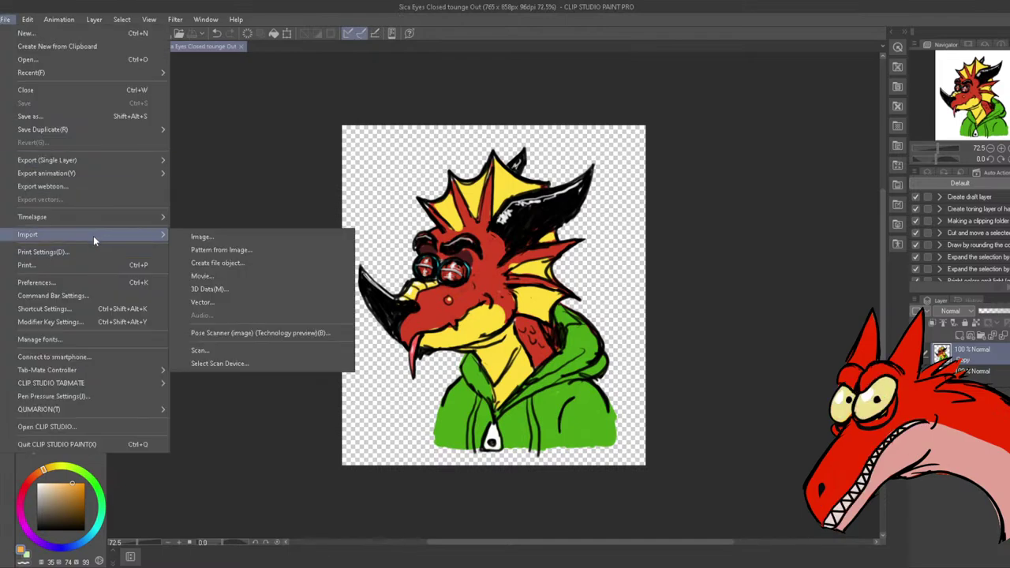
pyautogui.moveTo(88, 161)
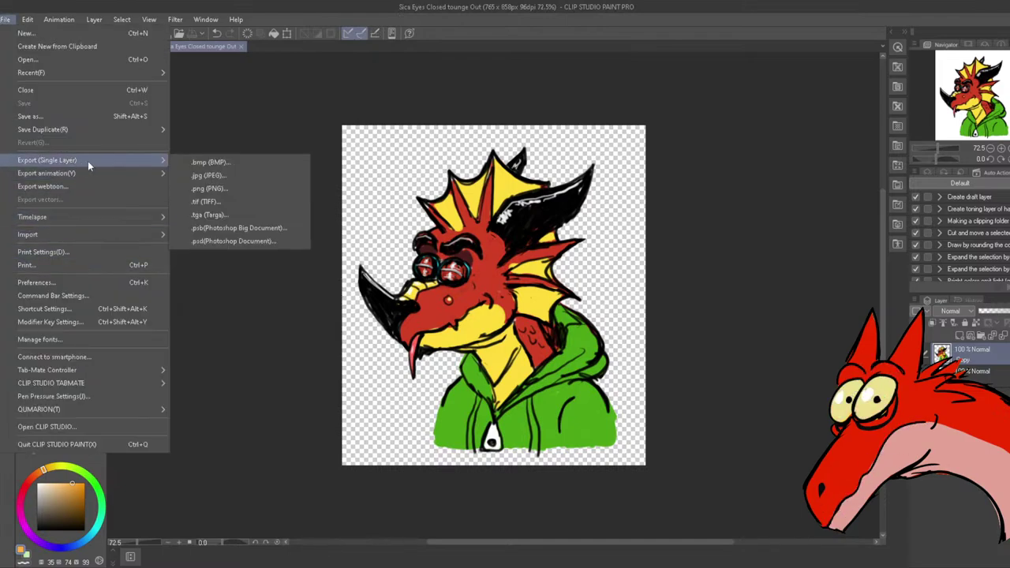
pyautogui.click(208, 188)
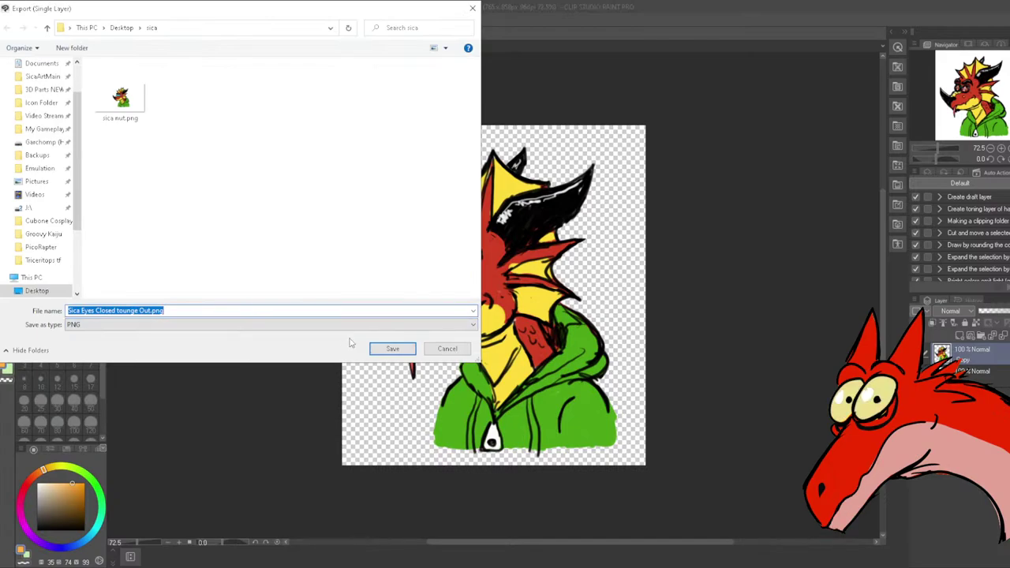
pyautogui.click(381, 348)
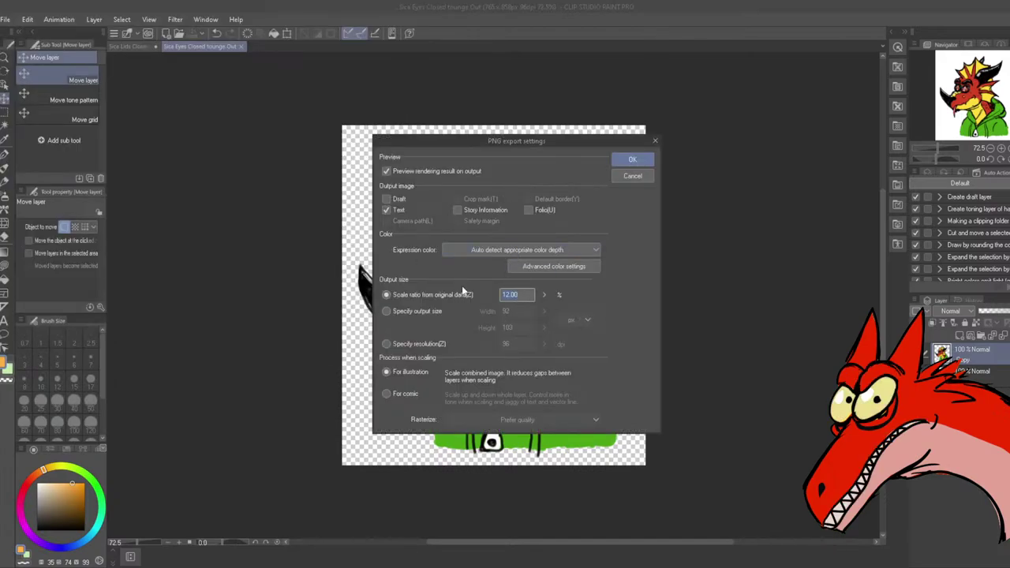
pyautogui.write('100')
pyautogui.press('Tab')
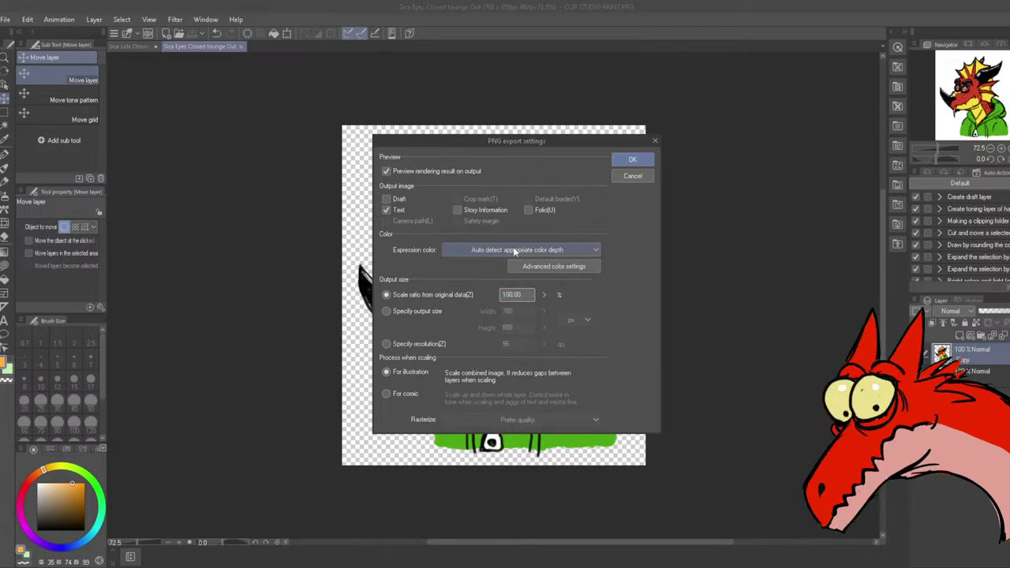
pyautogui.click(528, 294)
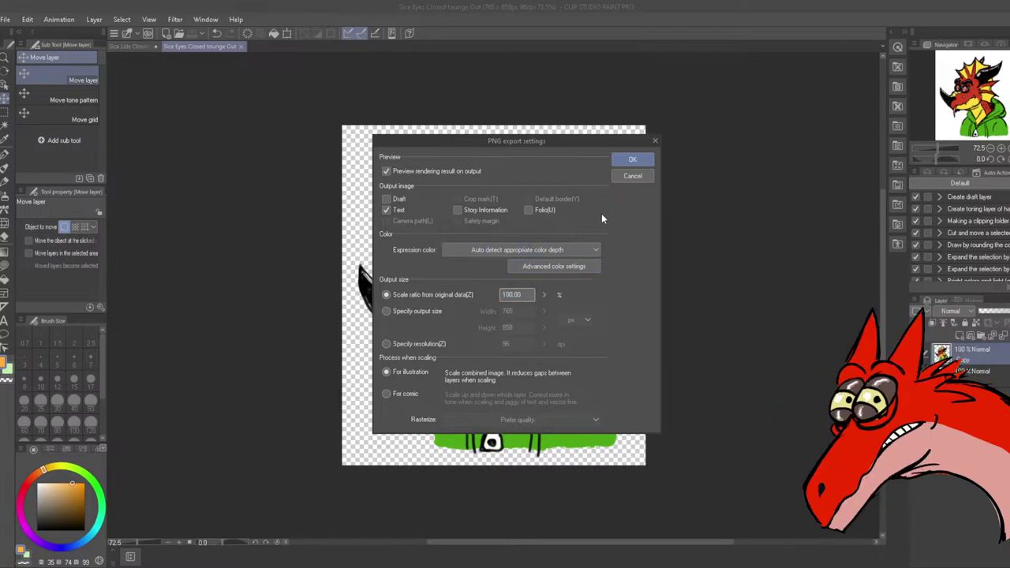
pyautogui.click(635, 162)
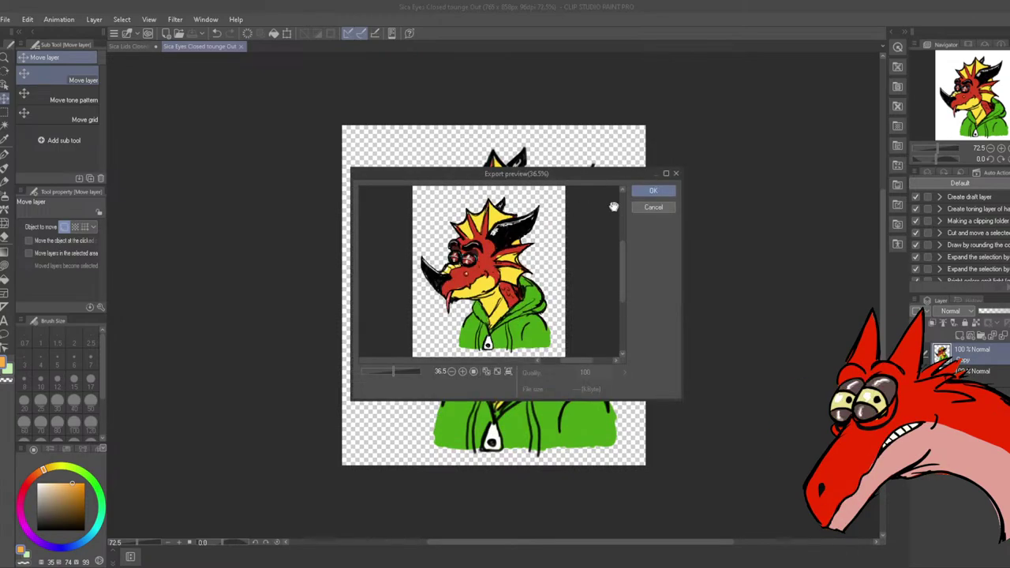
pyautogui.click(647, 194)
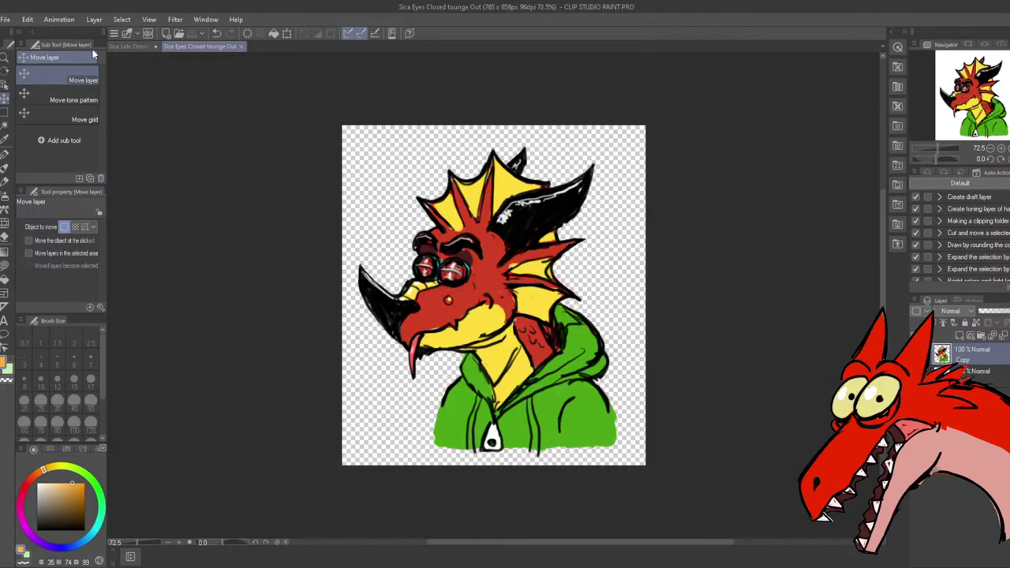
pyautogui.click(117, 46)
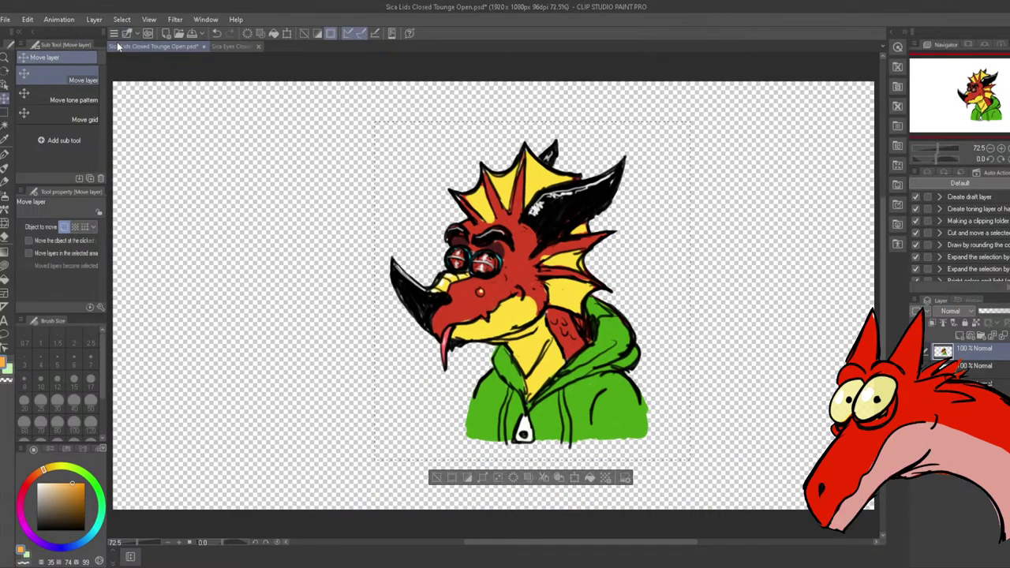
pyautogui.click(211, 46)
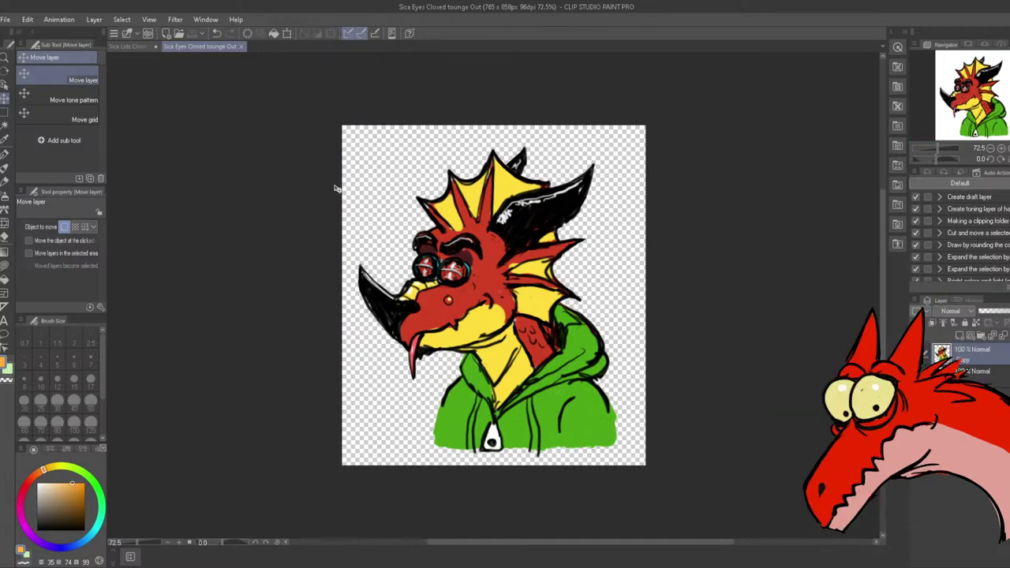
# Change the image resolution of Sica Eyes Closed tounge Out to 300 dpi, fit the canvas in view and save the document
pyautogui.click(27, 19)
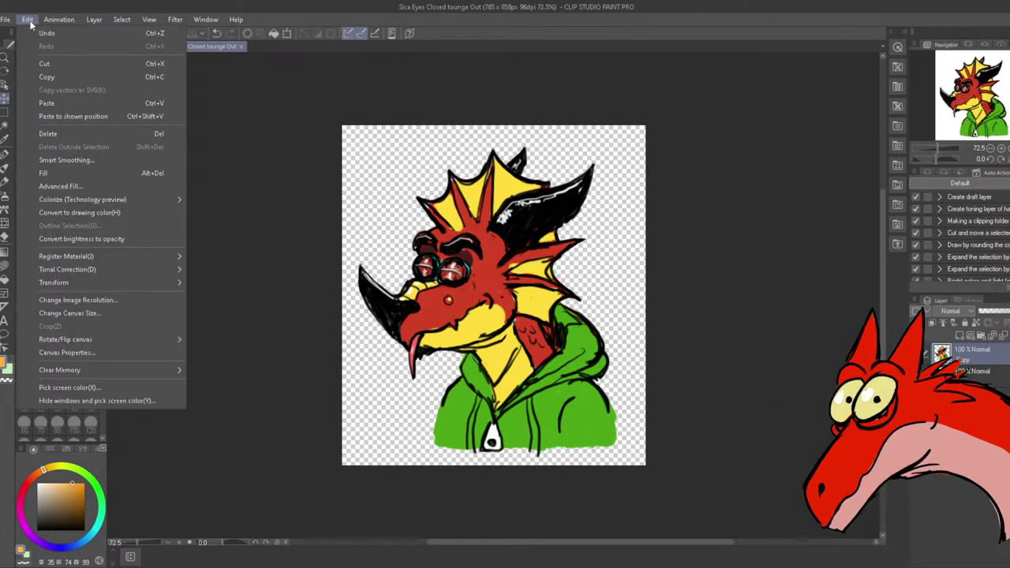
pyautogui.click(71, 301)
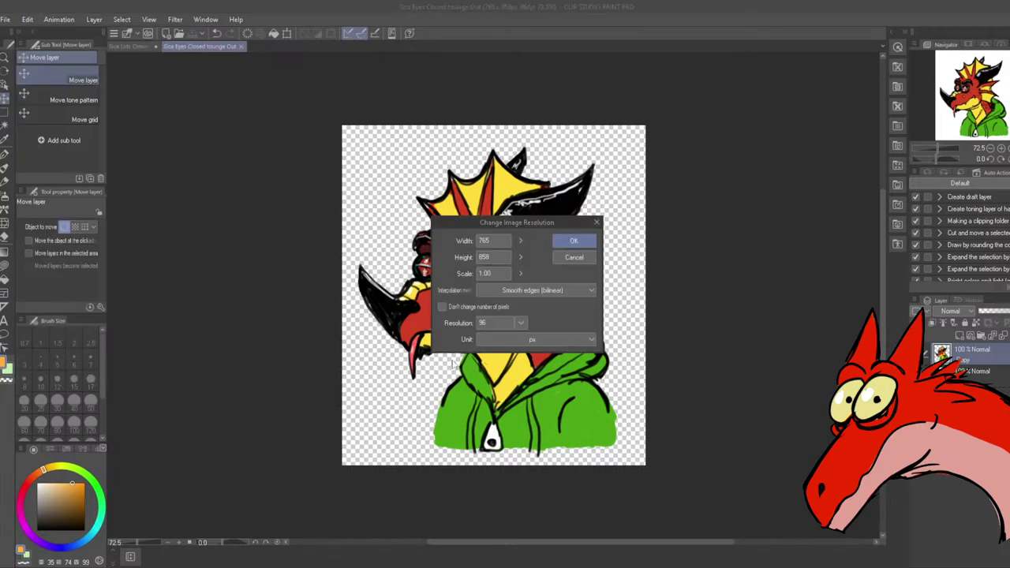
pyautogui.click(497, 323)
pyautogui.write('200')
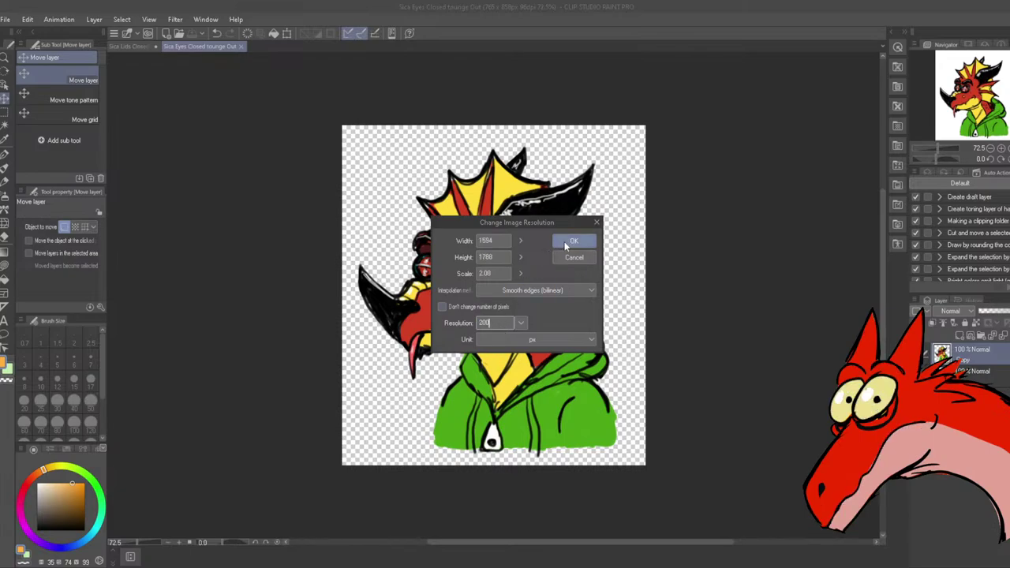
pyautogui.doubleClick(495, 330)
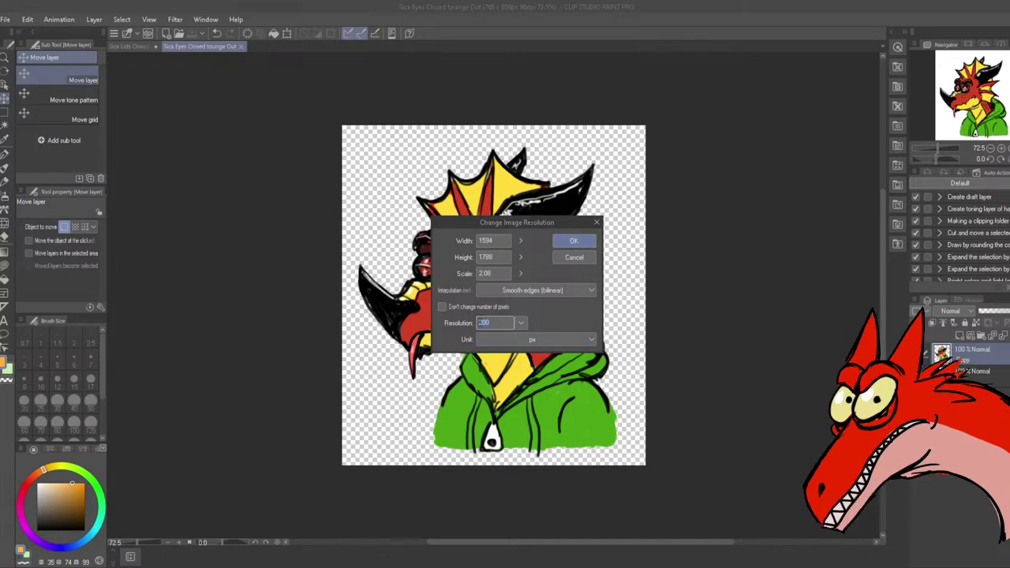
pyautogui.write('300')
pyautogui.press('Return')
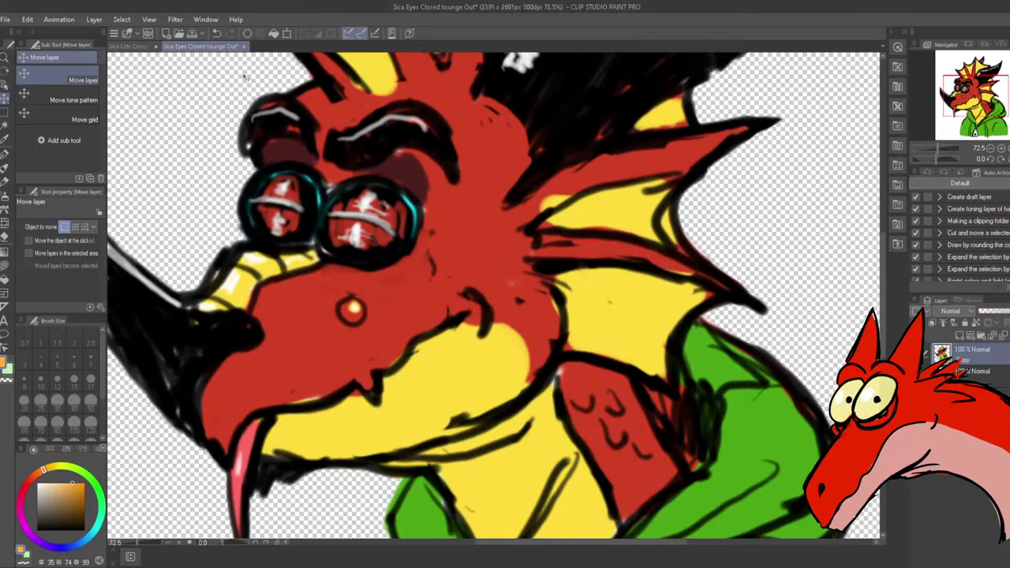
pyautogui.hotkey('ctrl', '0')
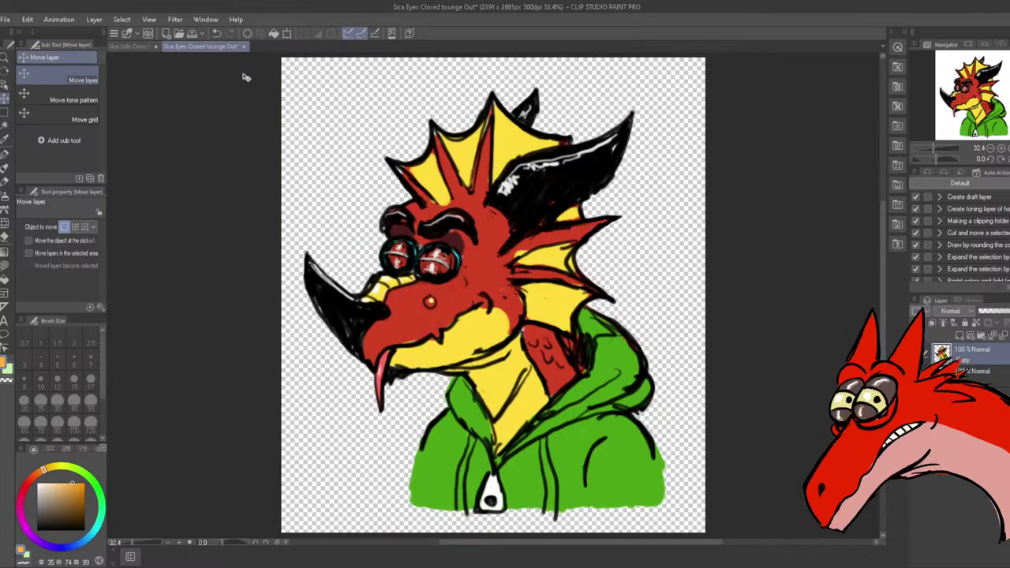
pyautogui.click(8, 20)
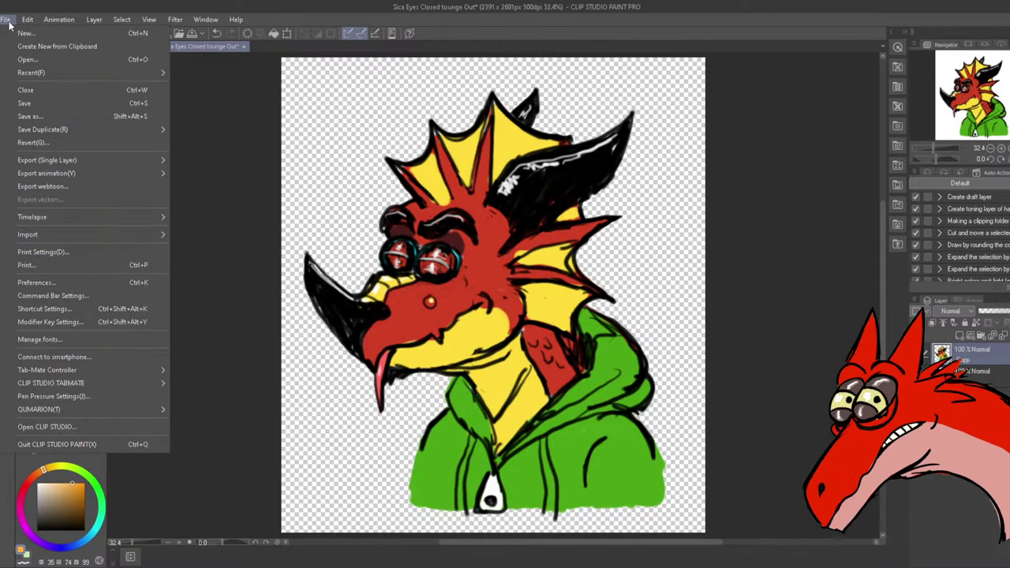
pyautogui.click(51, 103)
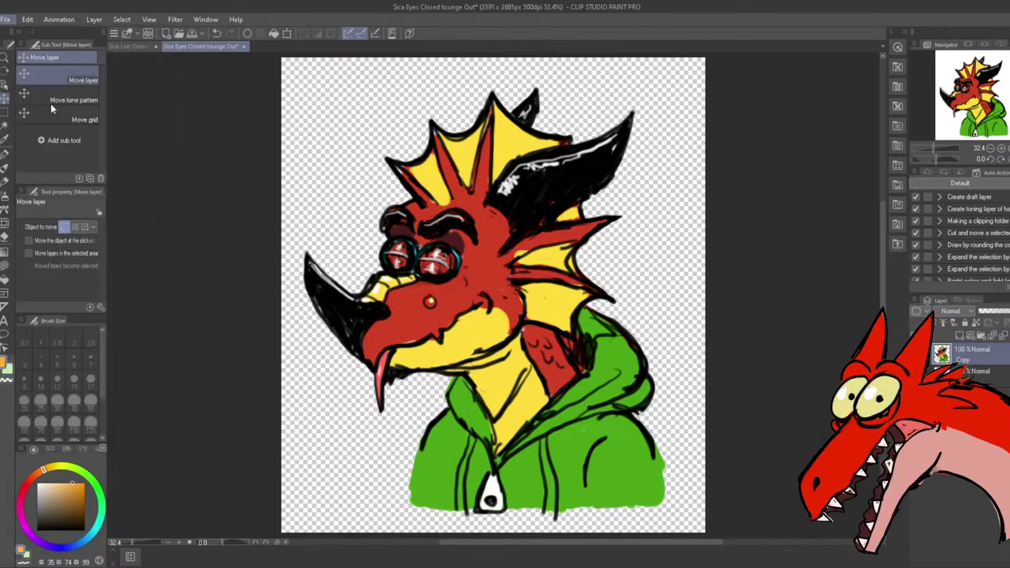
# Export the closed-eyes drawing again as Sica Eyes Closed tounge Out.png in the sica folder, replacing the existing file at a 100% scale ratio
pyautogui.click(7, 21)
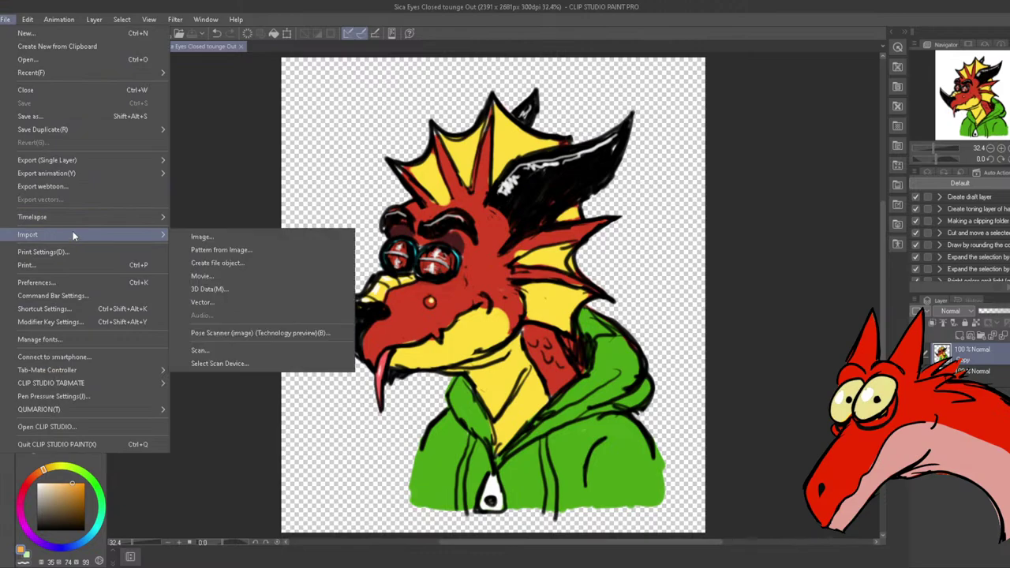
pyautogui.moveTo(65, 161)
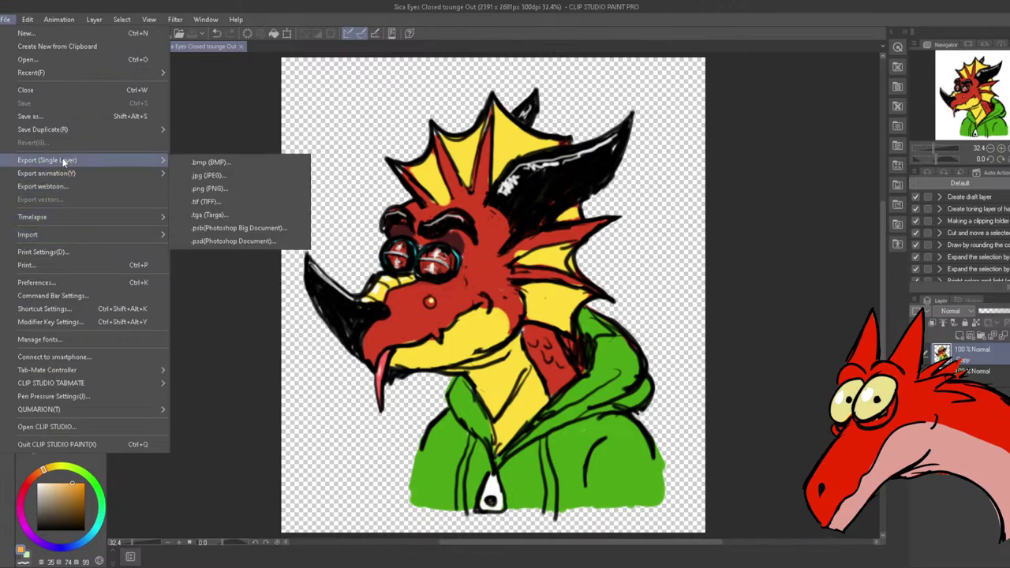
pyautogui.click(216, 188)
pyautogui.click(392, 348)
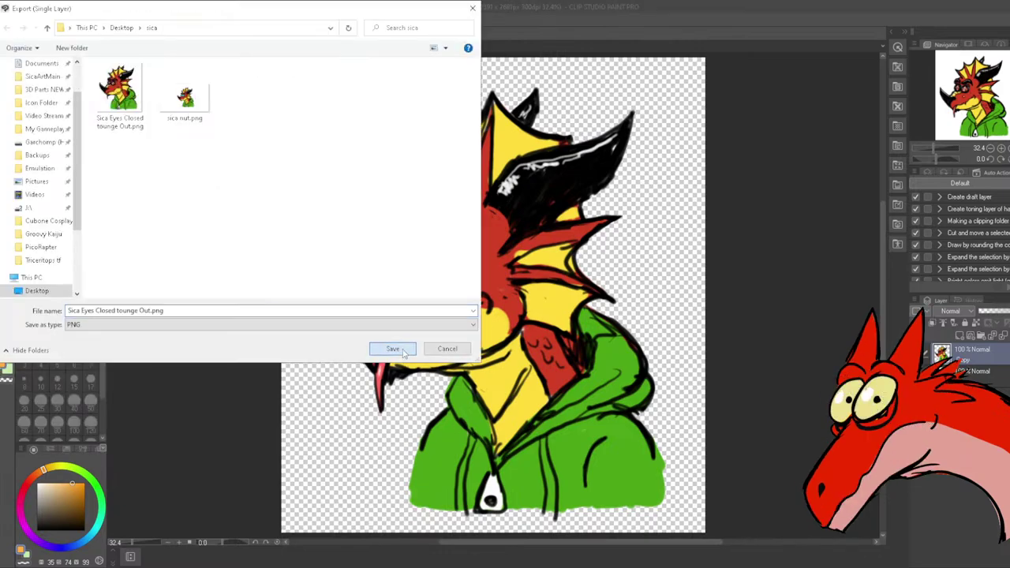
pyautogui.click(542, 291)
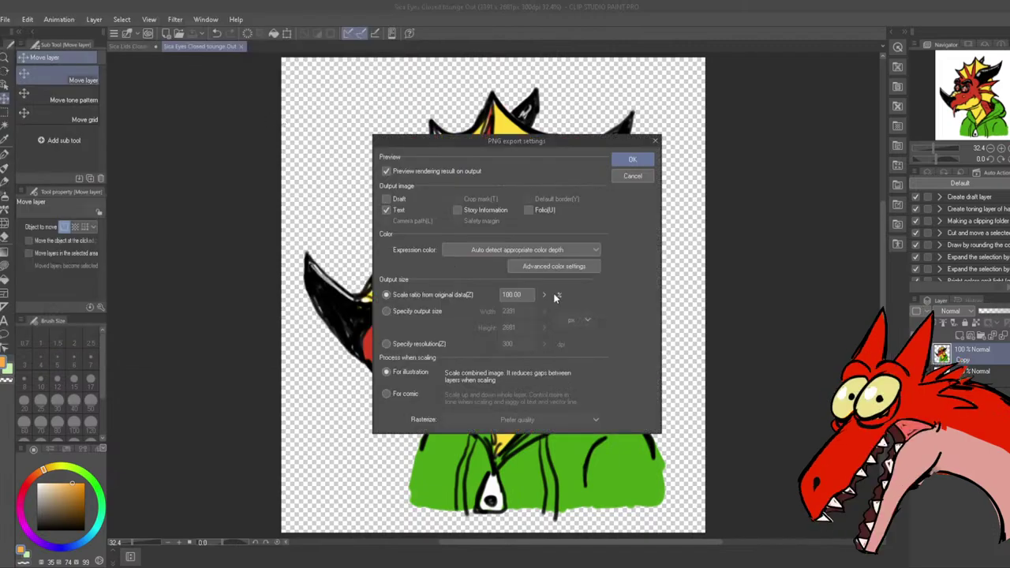
pyautogui.click(634, 158)
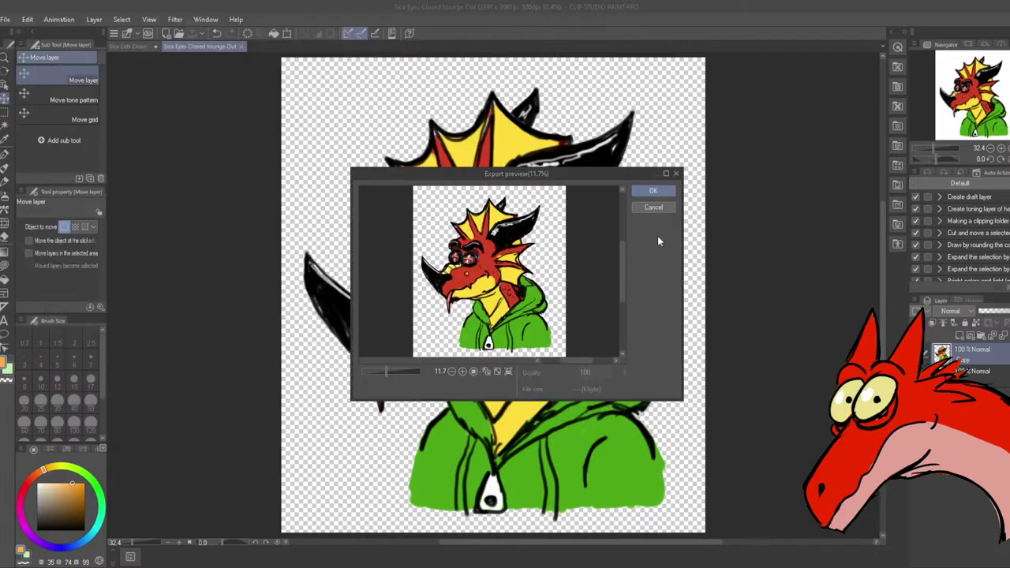
pyautogui.click(653, 190)
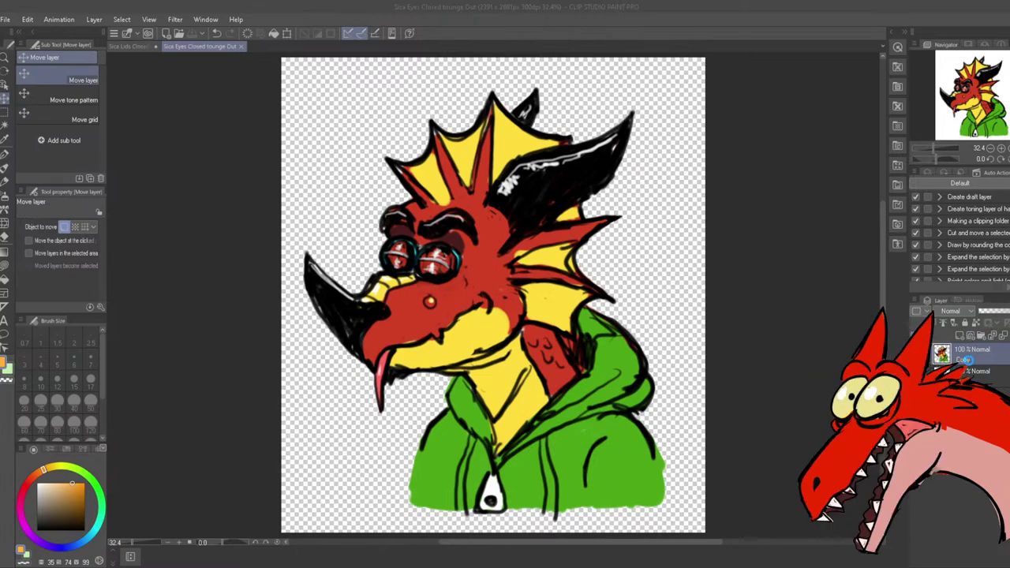
# Hide the closed-eyes copy layer and save the open-eyes drawing over Sica Nutural.clip in the sica folder
pyautogui.click(924, 352)
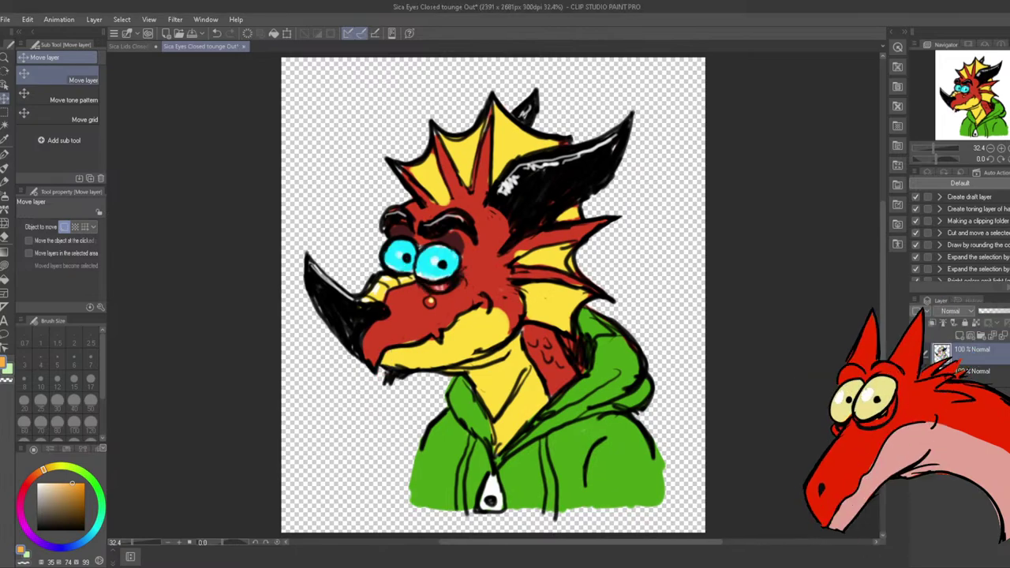
pyautogui.click(6, 19)
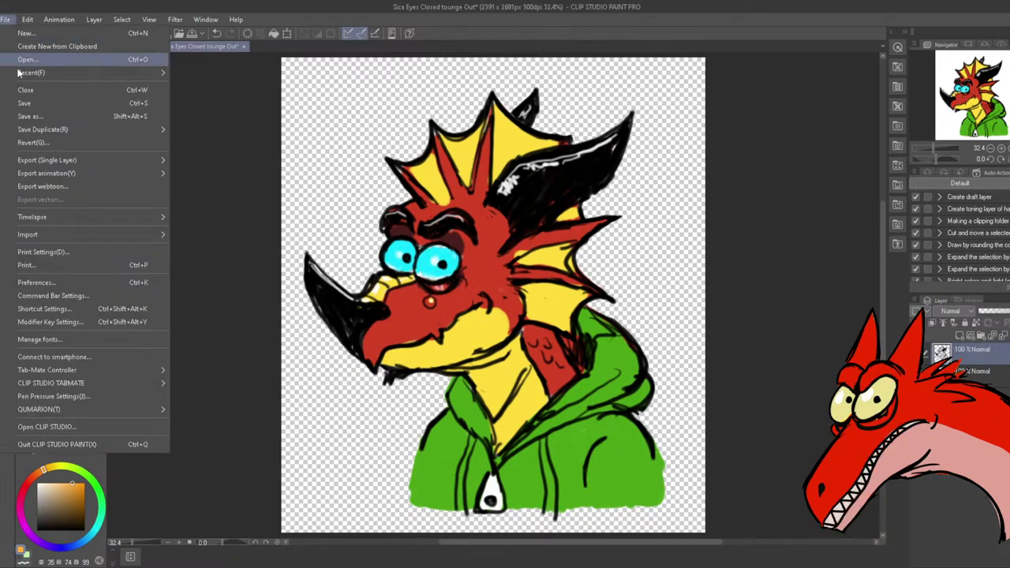
pyautogui.click(31, 116)
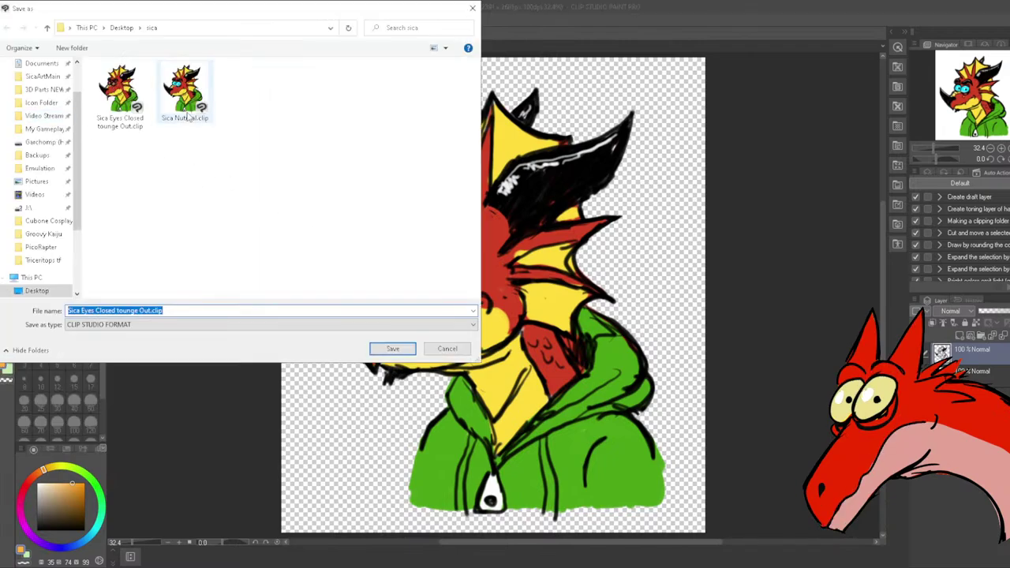
pyautogui.doubleClick(187, 117)
pyautogui.click(534, 291)
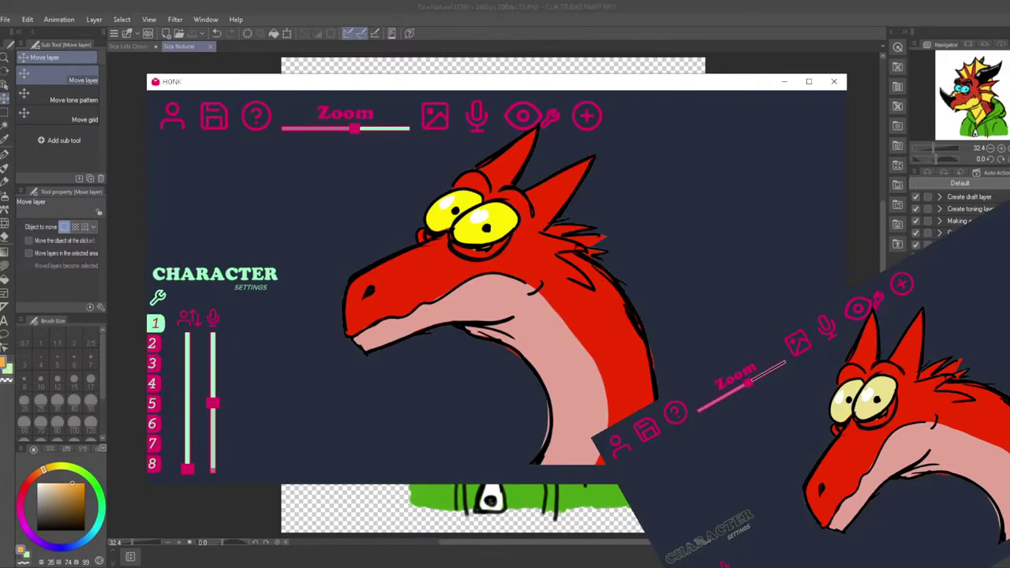
# Switch from HONK to the honk-win characters folder, run Make New Character.bat to create a character folder, and return to CLIP STUDIO PAINT
pyautogui.click(207, 126)
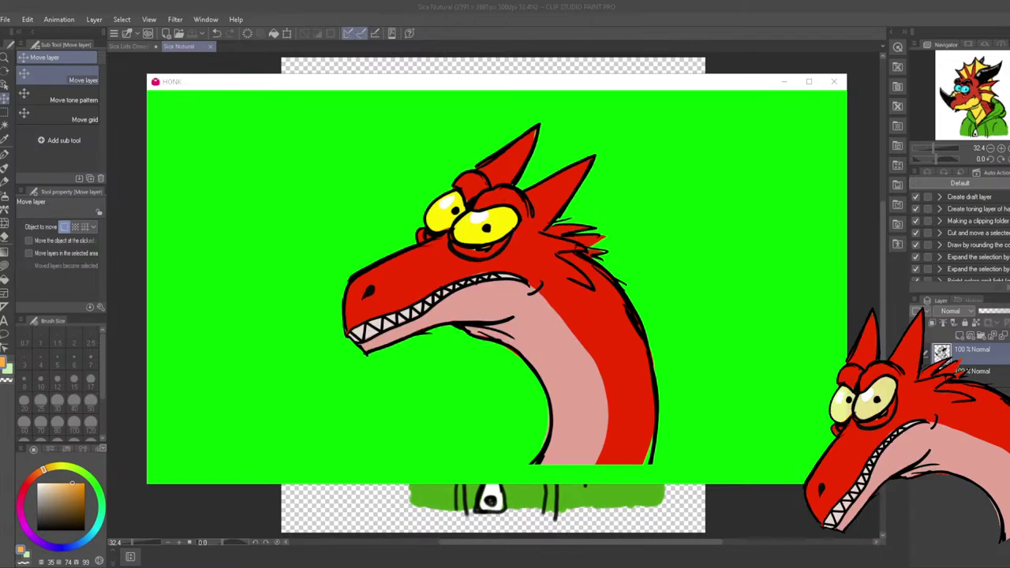
pyautogui.press('Print')
pyautogui.click(587, 88)
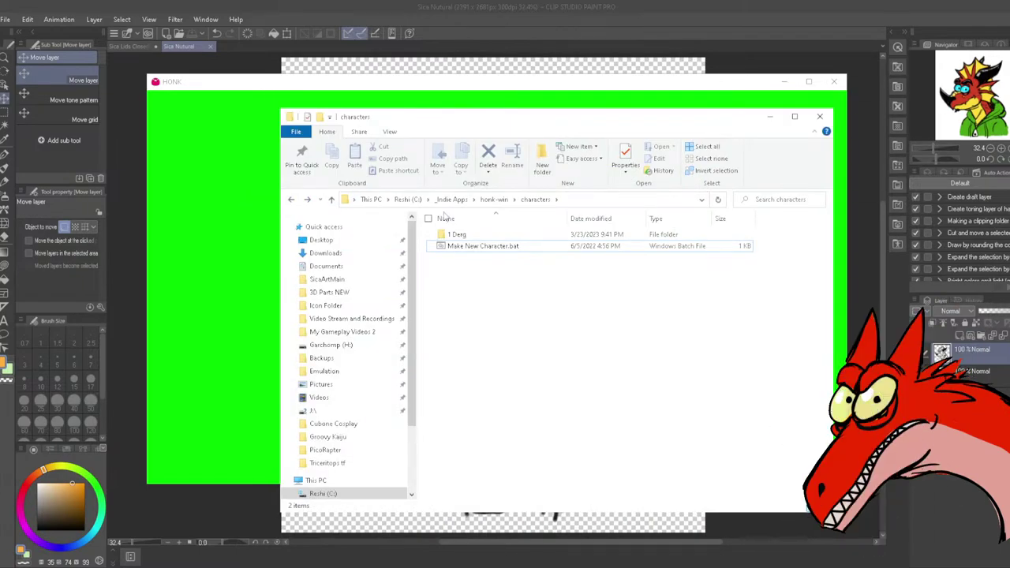
pyautogui.click(494, 199)
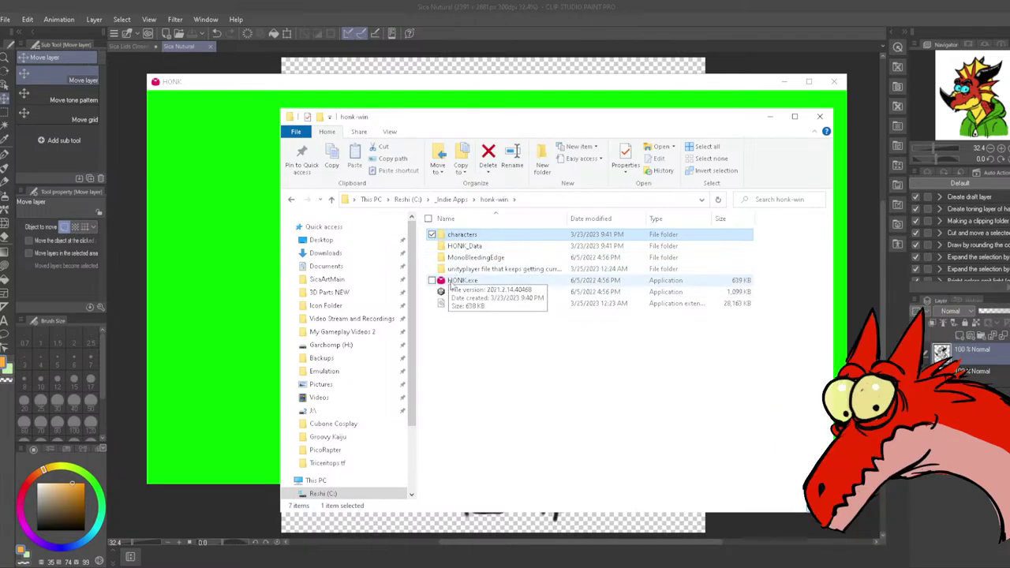
pyautogui.doubleClick(466, 236)
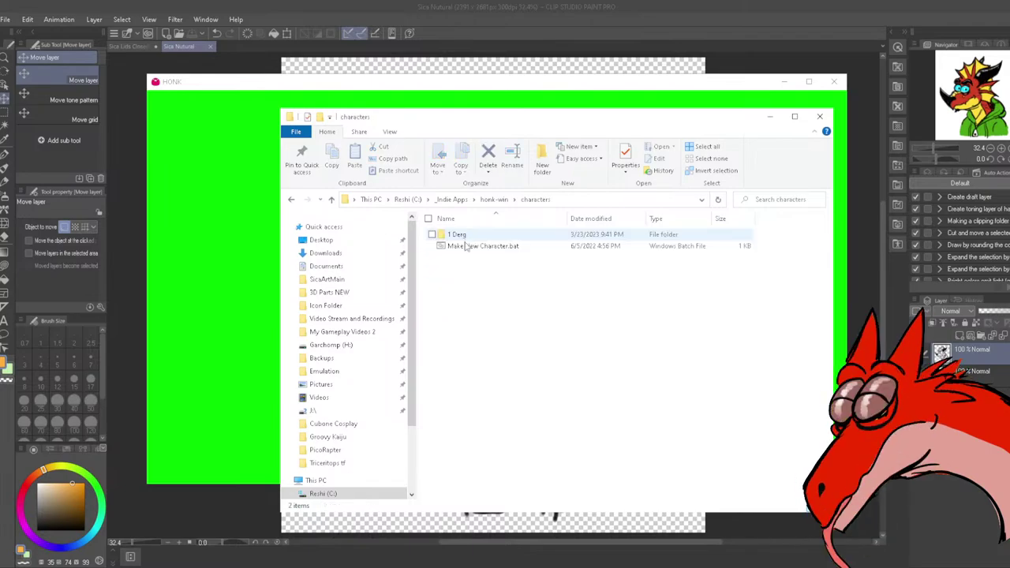
pyautogui.click(472, 247)
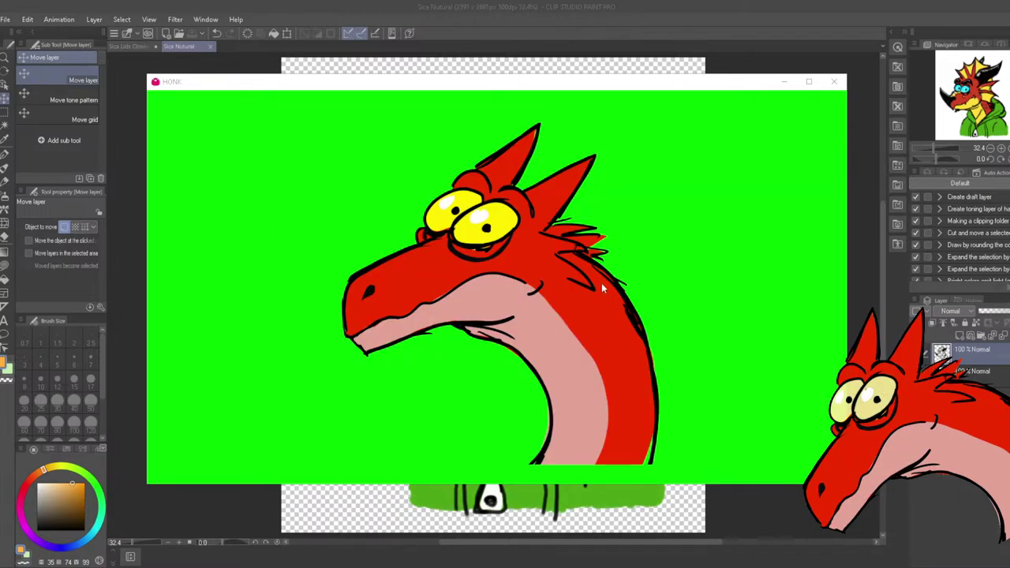
pyautogui.click(714, 7)
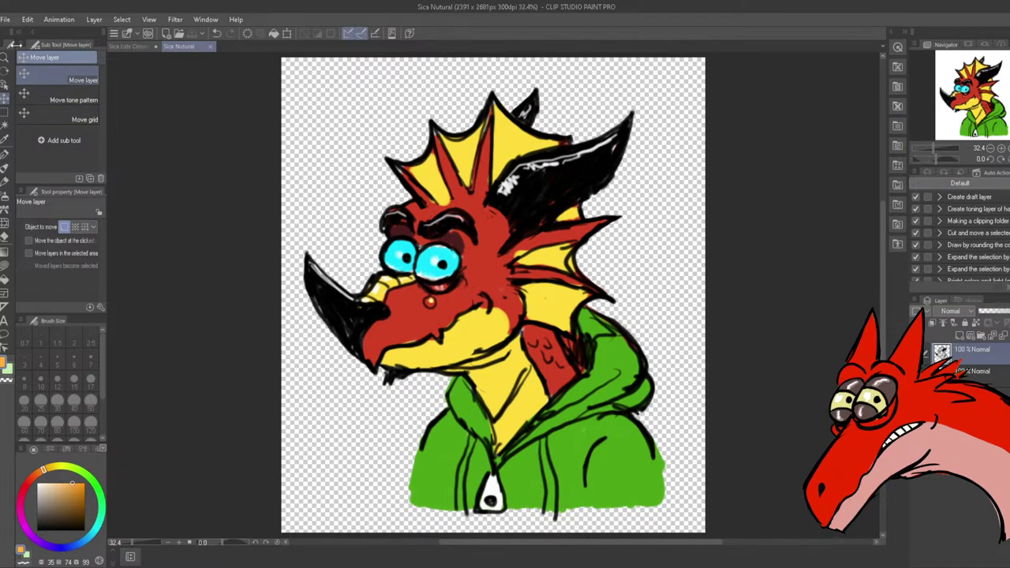
# Save the drawing as Sica Nutural.clip in the New Character 2 folder under C:, _Indie Apps, honk-win, characters
pyautogui.click(4, 19)
pyautogui.click(49, 120)
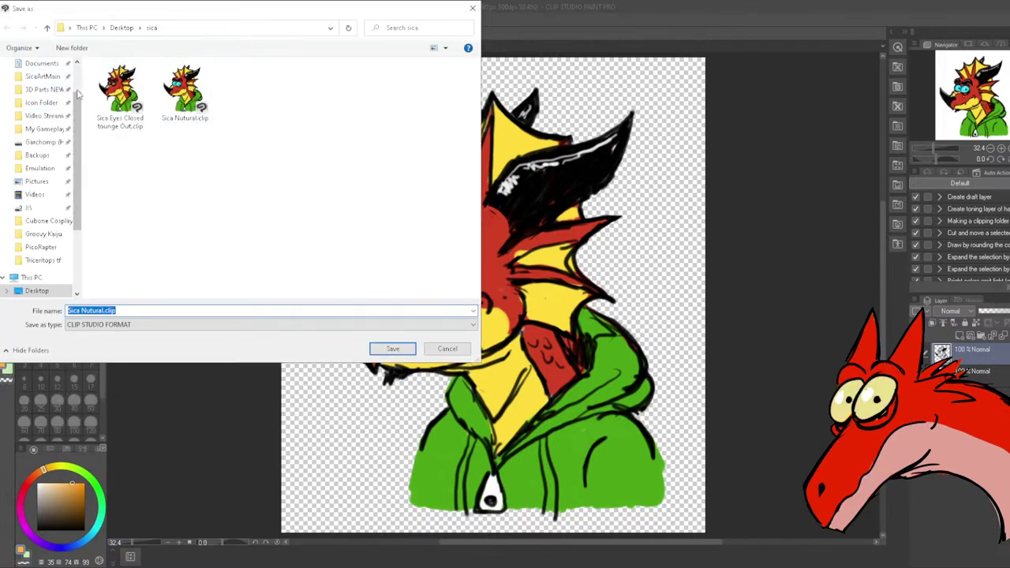
pyautogui.scroll(-1, 43, 138)
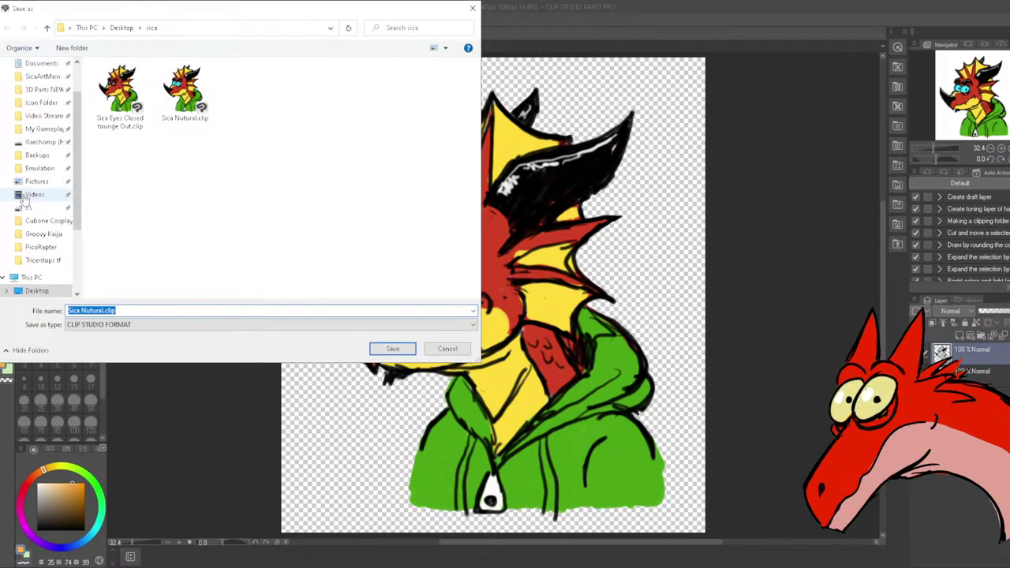
pyautogui.scroll(-3, 26, 198)
pyautogui.click(31, 238)
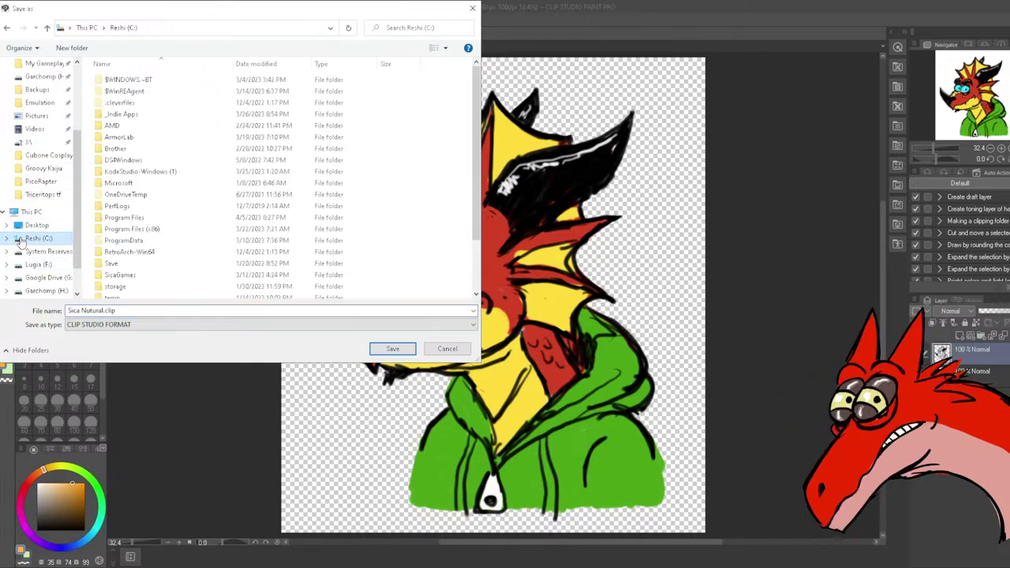
pyautogui.click(120, 115)
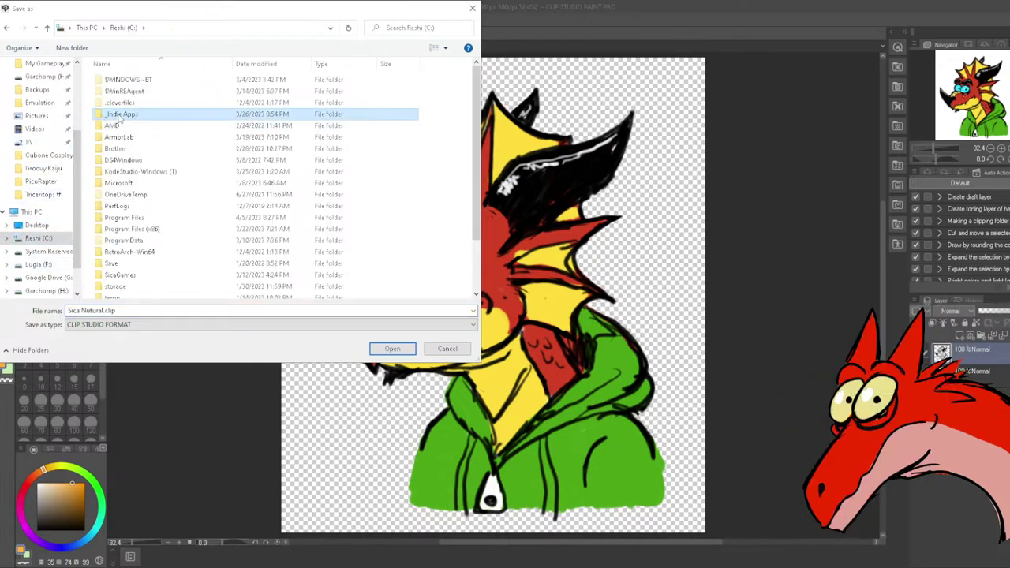
pyautogui.doubleClick(120, 115)
pyautogui.doubleClick(118, 126)
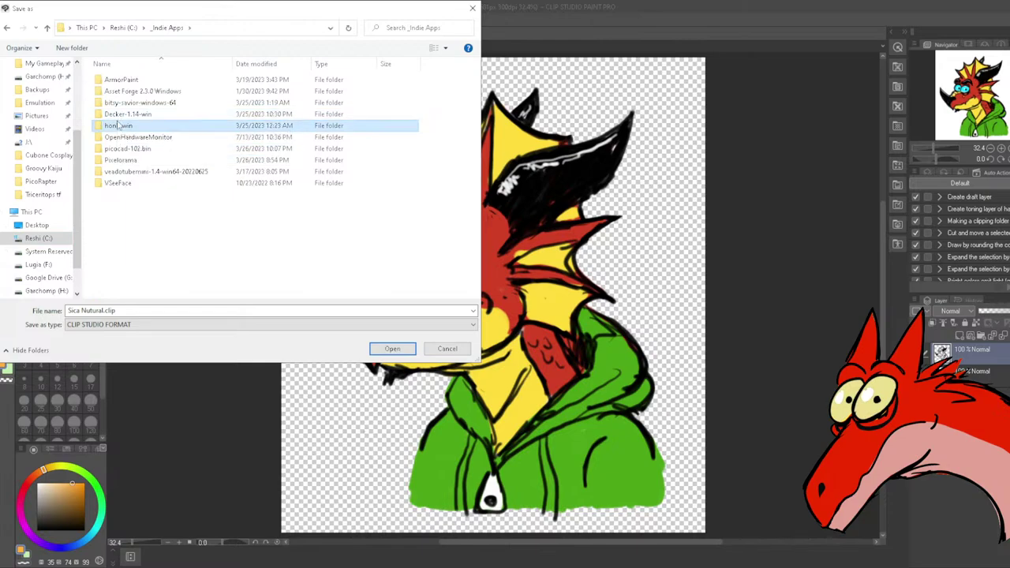
pyautogui.doubleClick(119, 79)
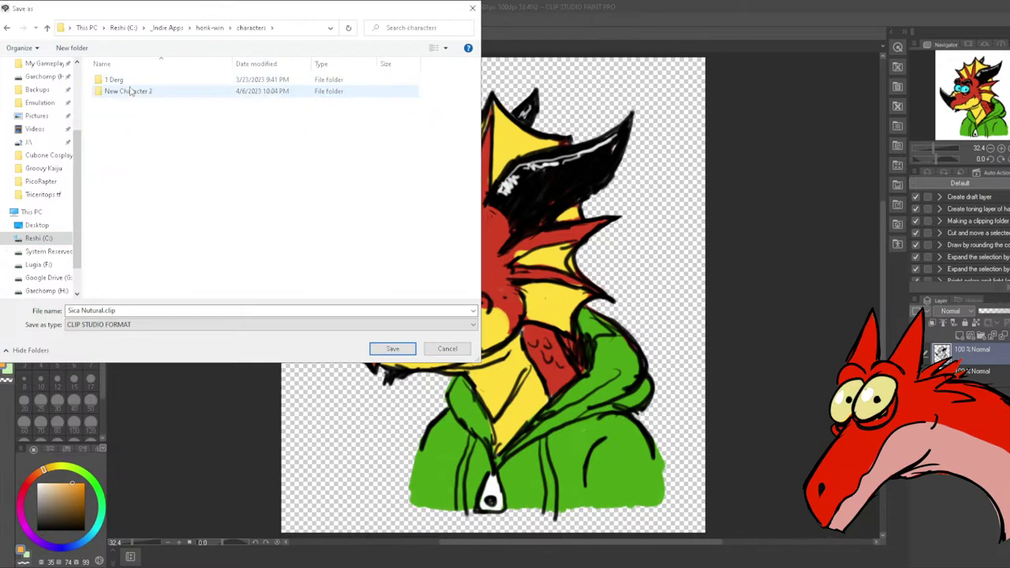
pyautogui.doubleClick(131, 91)
pyautogui.click(392, 349)
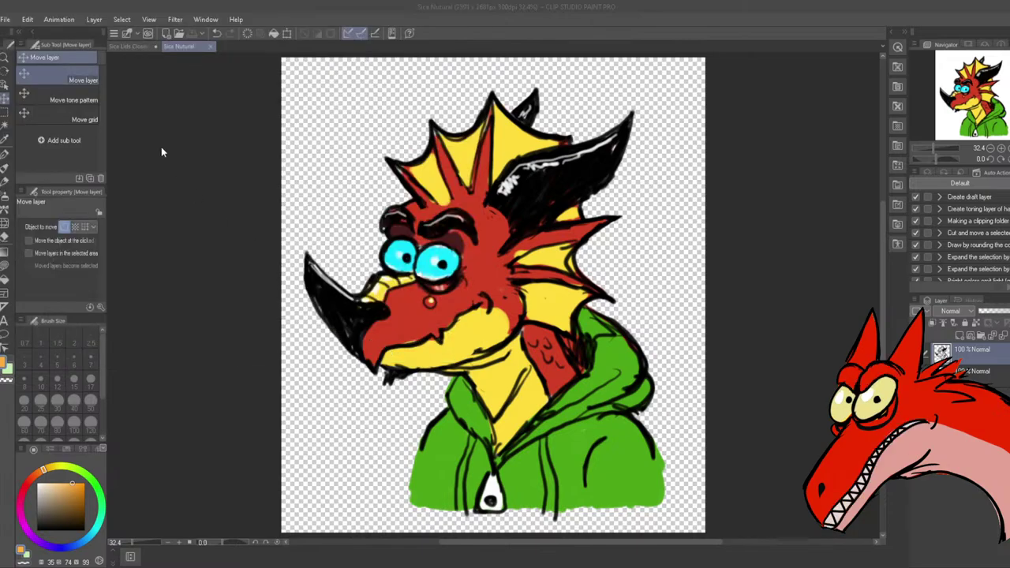
pyautogui.click(4, 20)
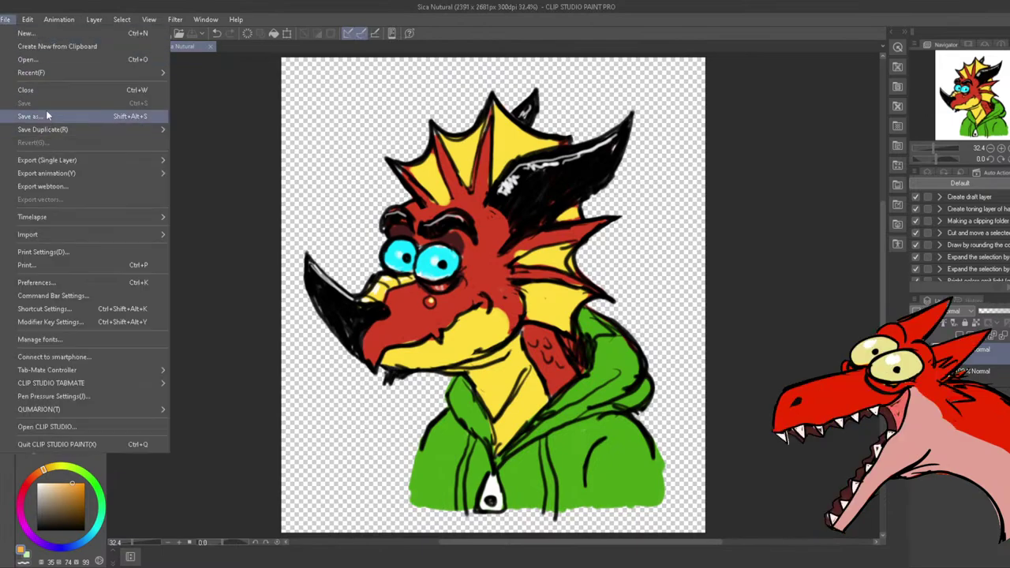
pyautogui.click(46, 110)
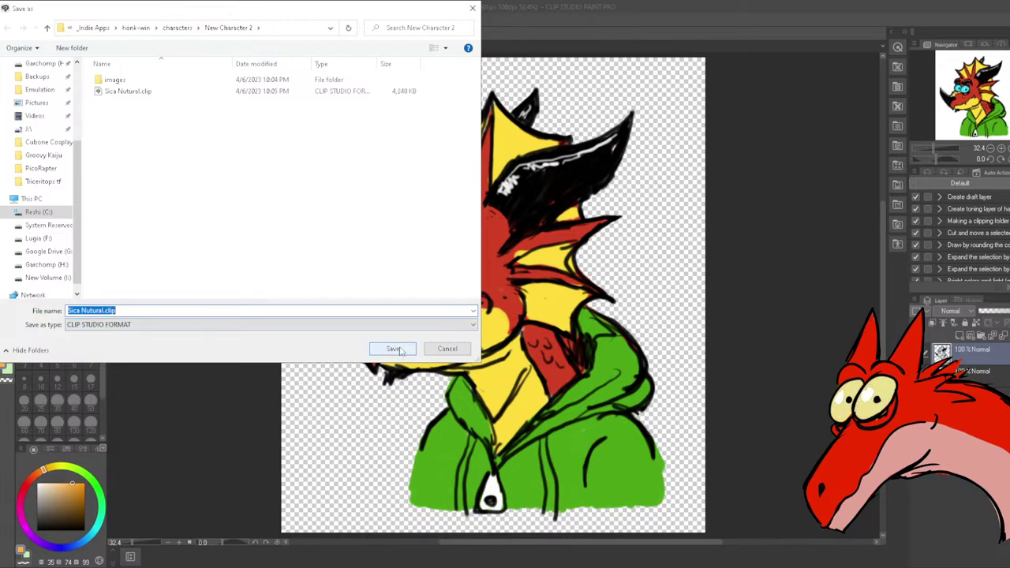
pyautogui.click(240, 322)
pyautogui.click(413, 246)
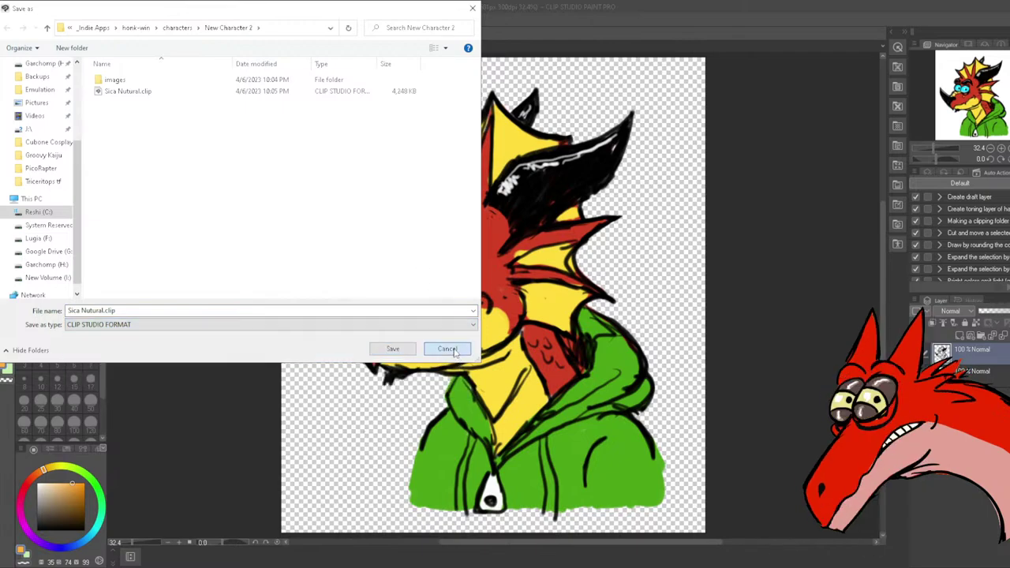
pyautogui.click(447, 349)
# Export the open-eyes drawing as Sica Nutural.png into the New Character 2 folder at a 100% scale ratio
pyautogui.click(6, 19)
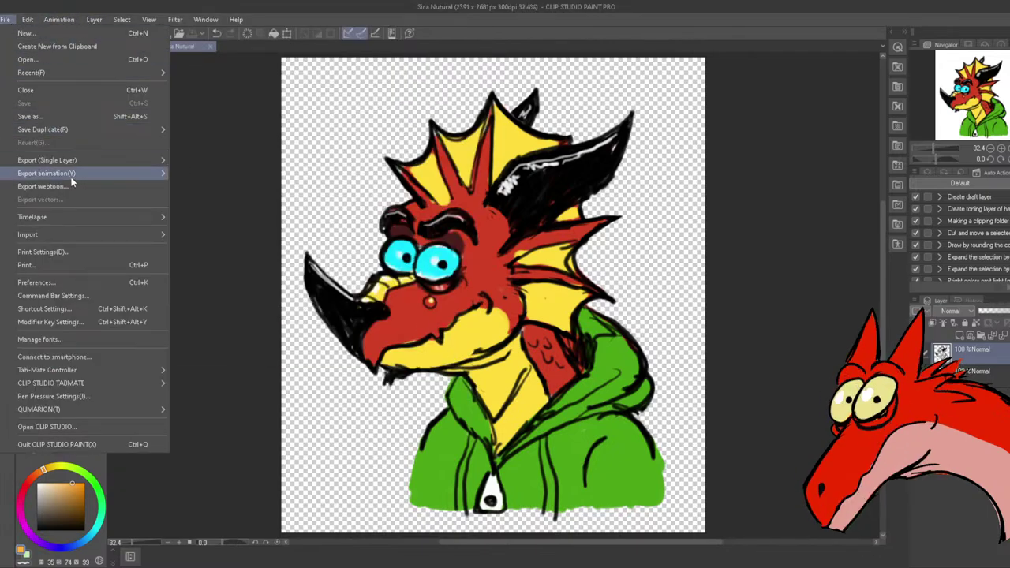
pyautogui.moveTo(71, 163)
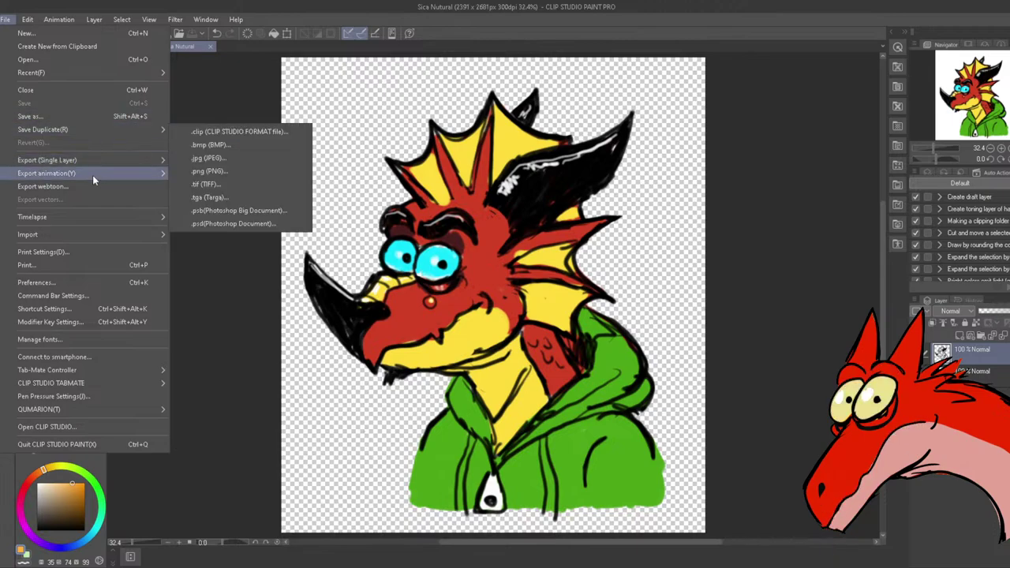
pyautogui.moveTo(108, 162)
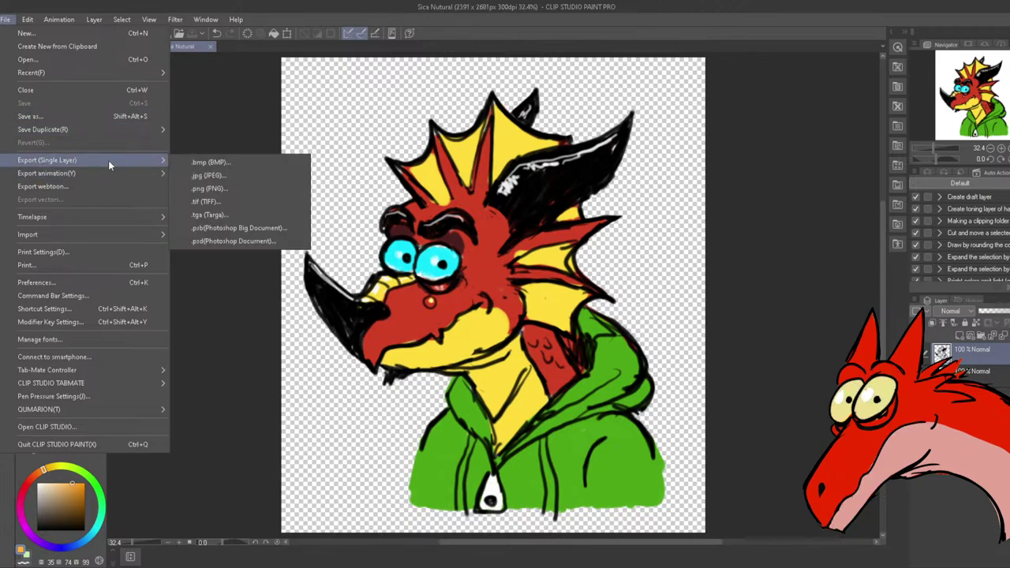
pyautogui.click(191, 189)
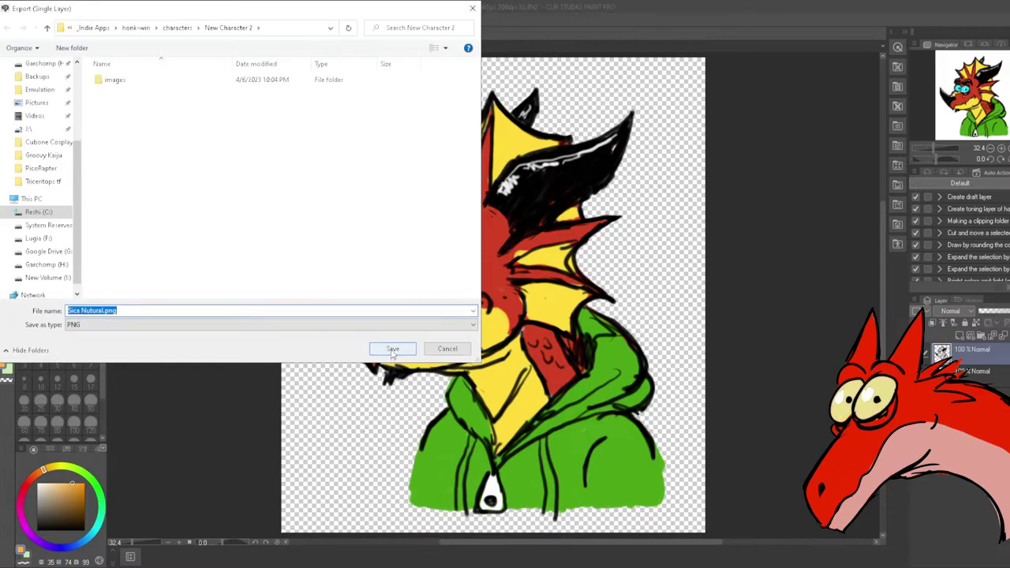
pyautogui.click(392, 350)
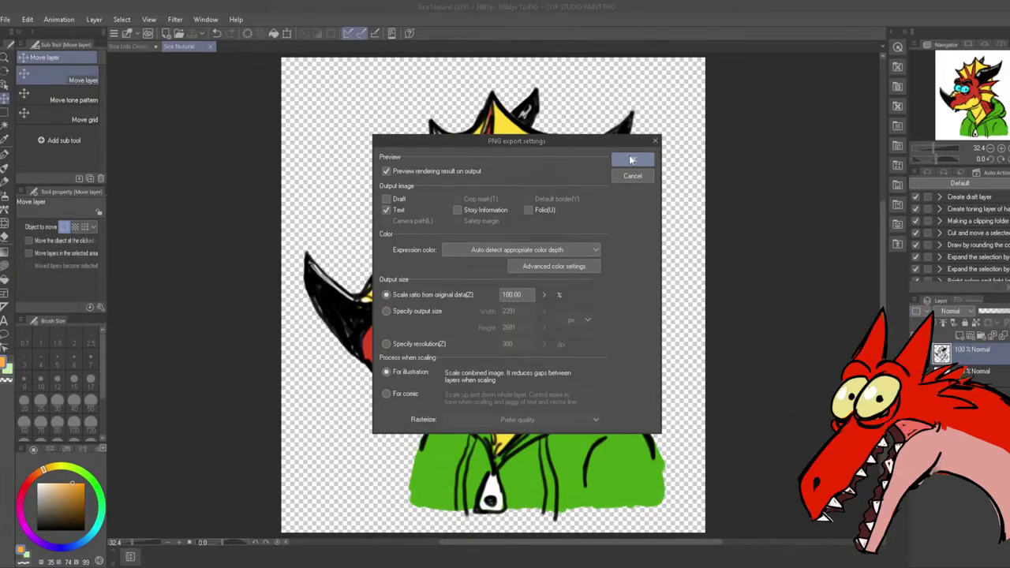
pyautogui.click(631, 160)
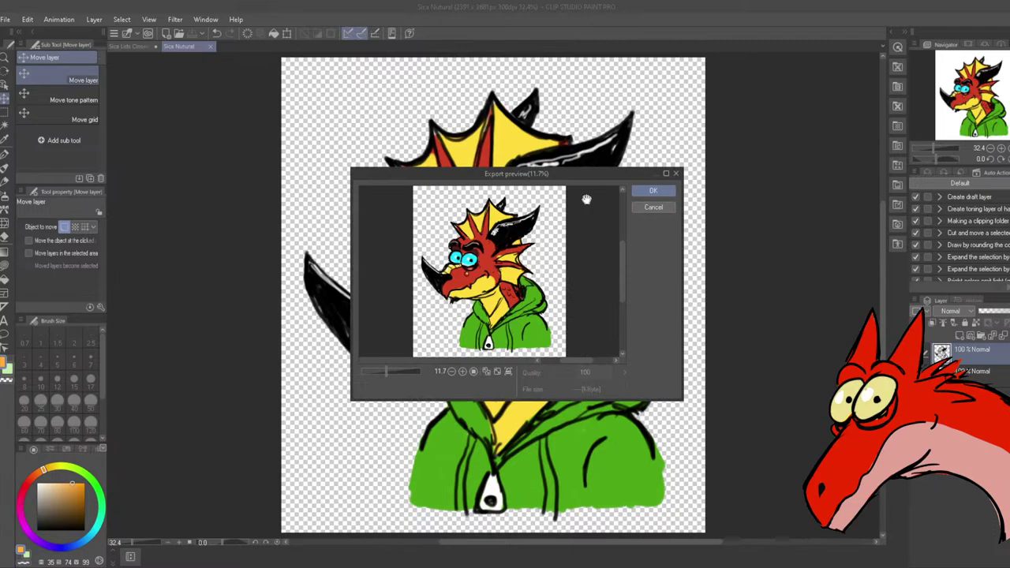
pyautogui.click(652, 193)
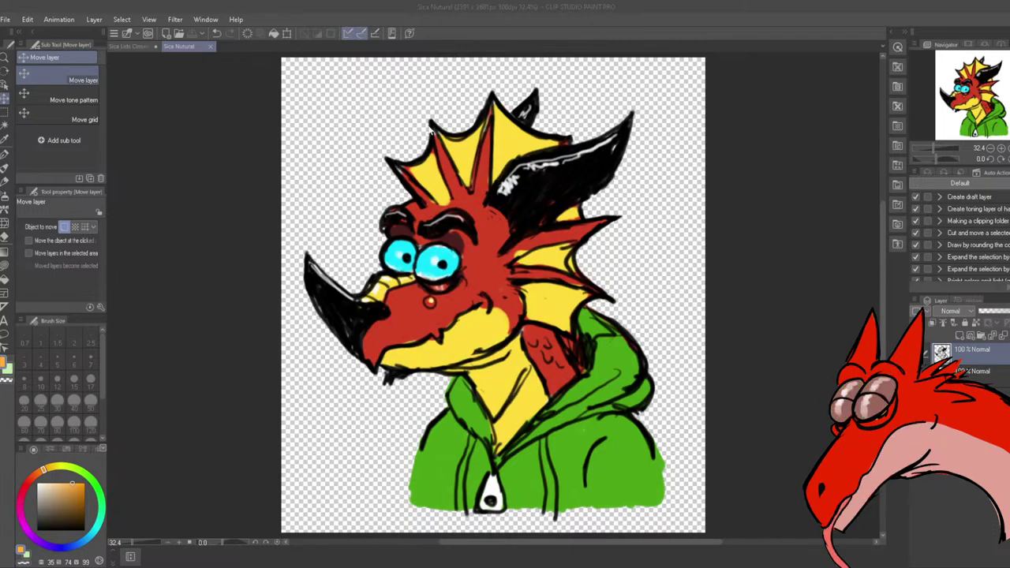
# Reopen the recent drawing Sica Eyes Closed tounge Out.clip from the sica folder
pyautogui.click(11, 23)
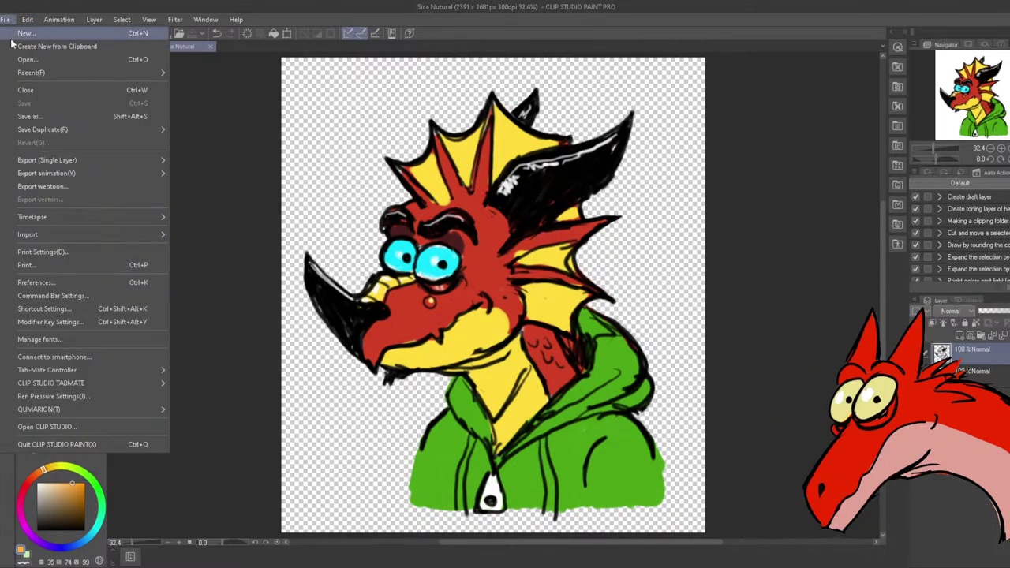
pyautogui.moveTo(28, 72)
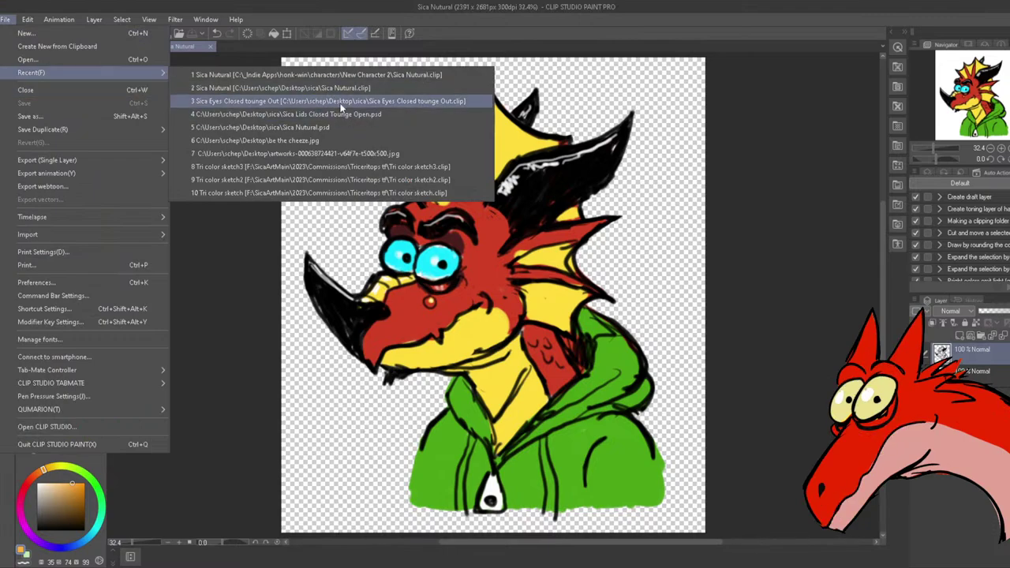
pyautogui.click(341, 108)
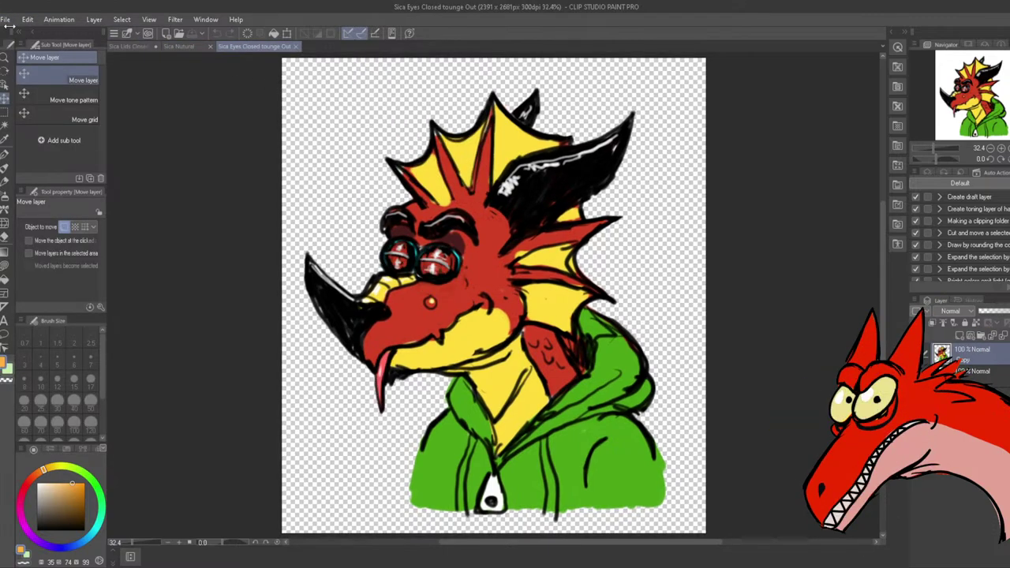
# Save the drawing as Sica Eyes Closed tounge Out.clip in the New Character 2 folder under C:, _Indie Apps, honk-win, characters
pyautogui.click(8, 20)
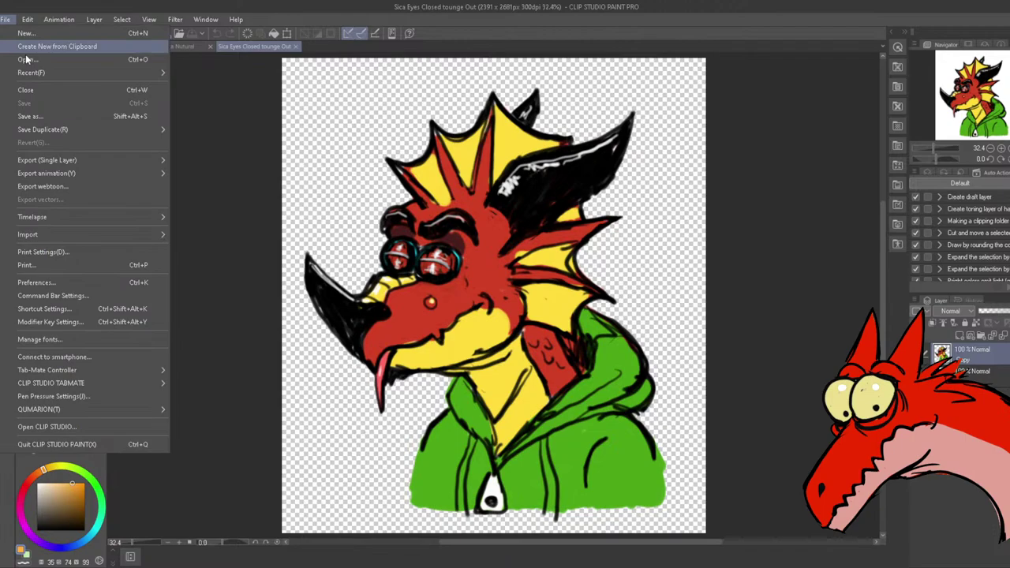
pyautogui.click(68, 113)
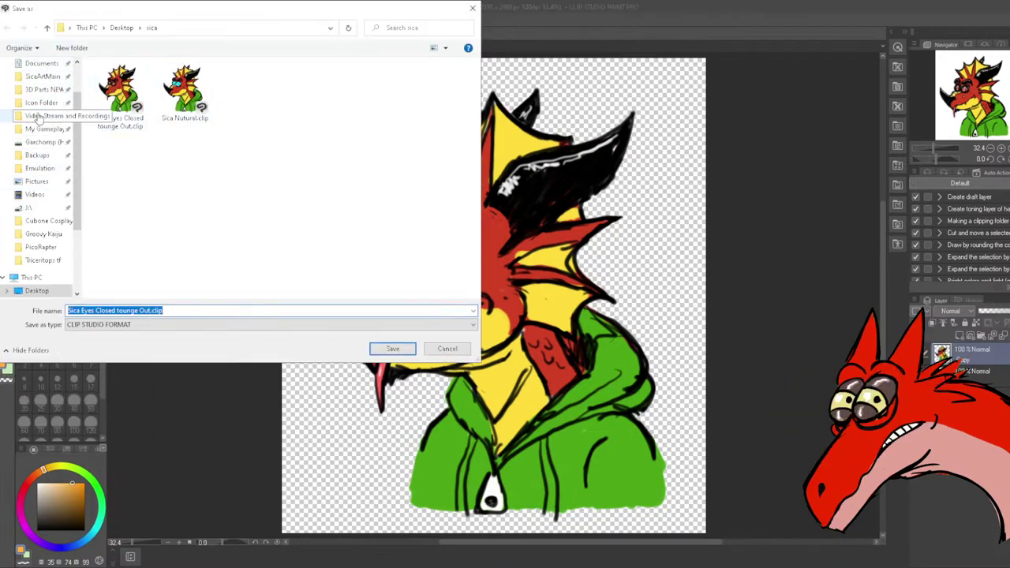
pyautogui.scroll(2, 33, 126)
pyautogui.scroll(-5, 32, 180)
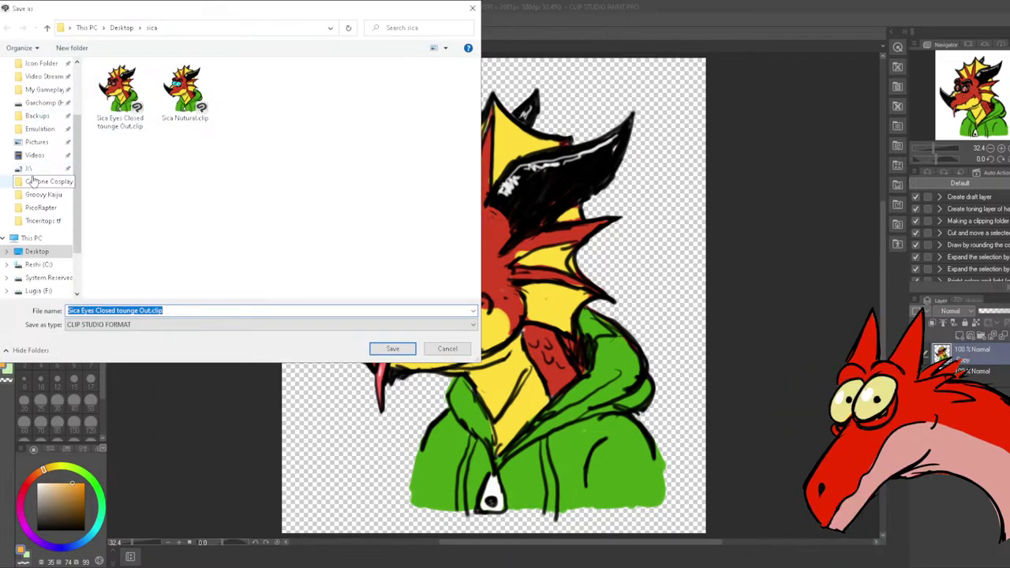
pyautogui.scroll(5, 33, 181)
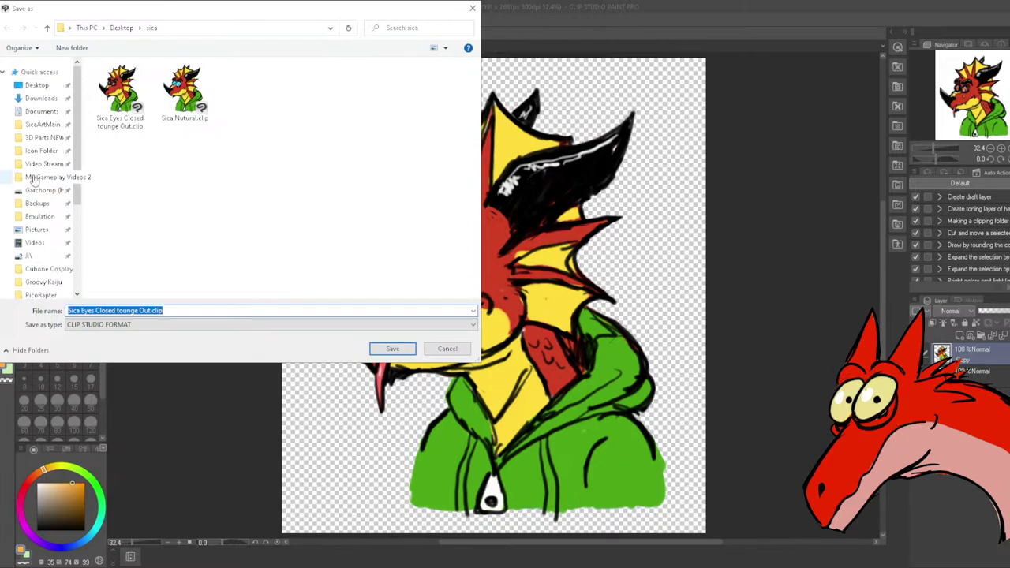
pyautogui.click(43, 126)
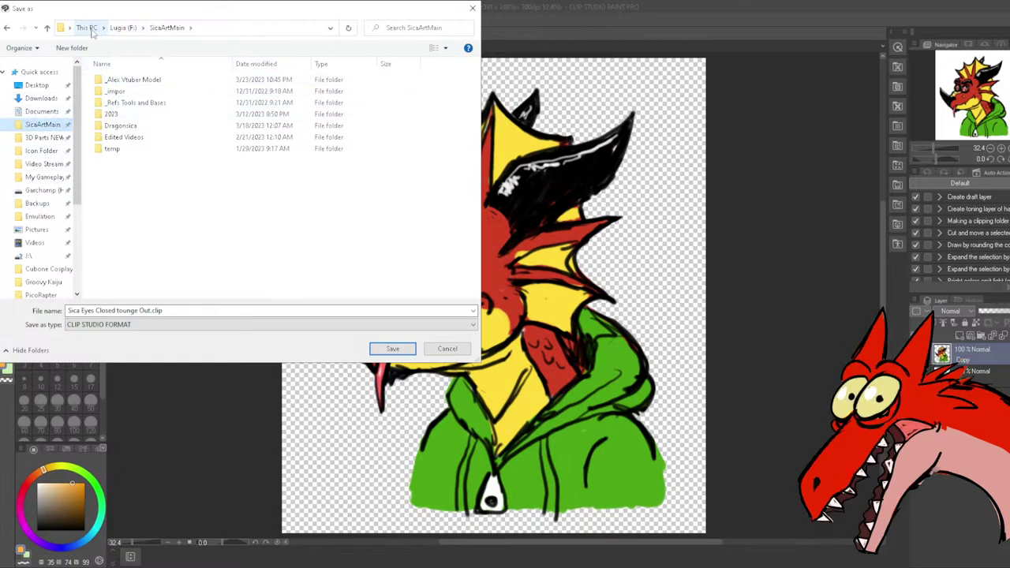
pyautogui.scroll(-1, 39, 189)
pyautogui.scroll(1, 40, 190)
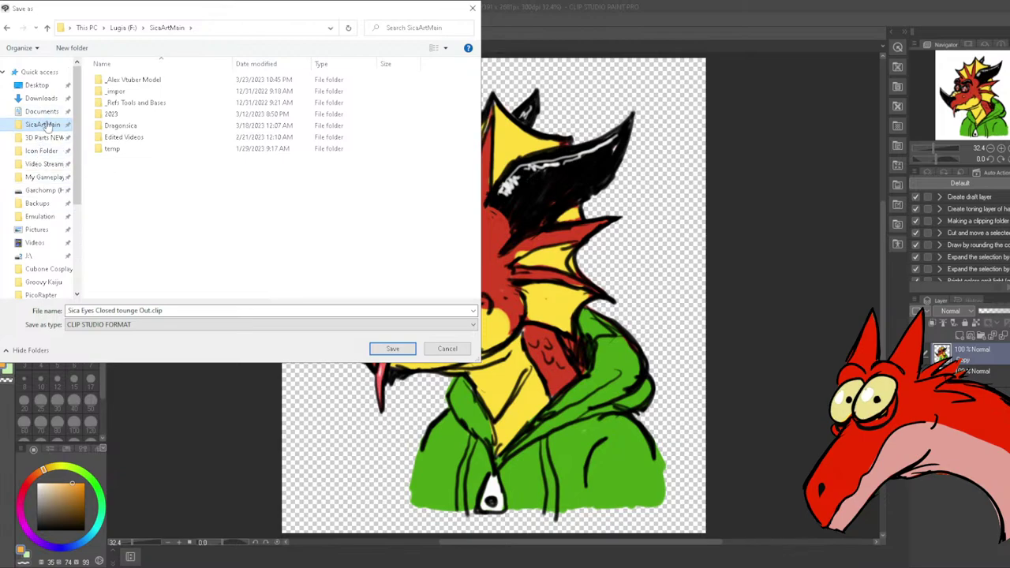
pyautogui.click(87, 29)
pyautogui.doubleClick(135, 93)
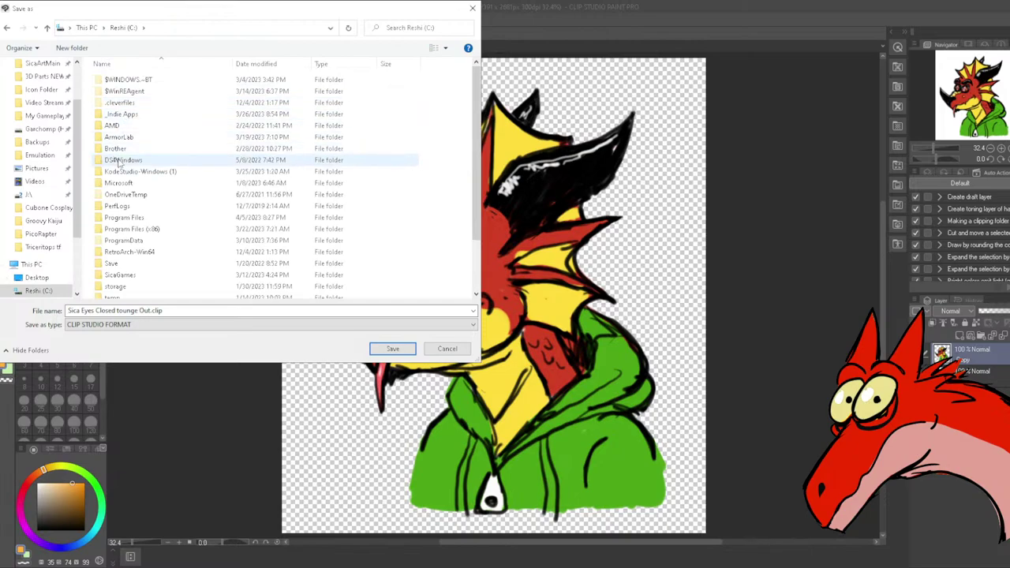
pyautogui.scroll(-2, 120, 161)
pyautogui.scroll(2, 119, 161)
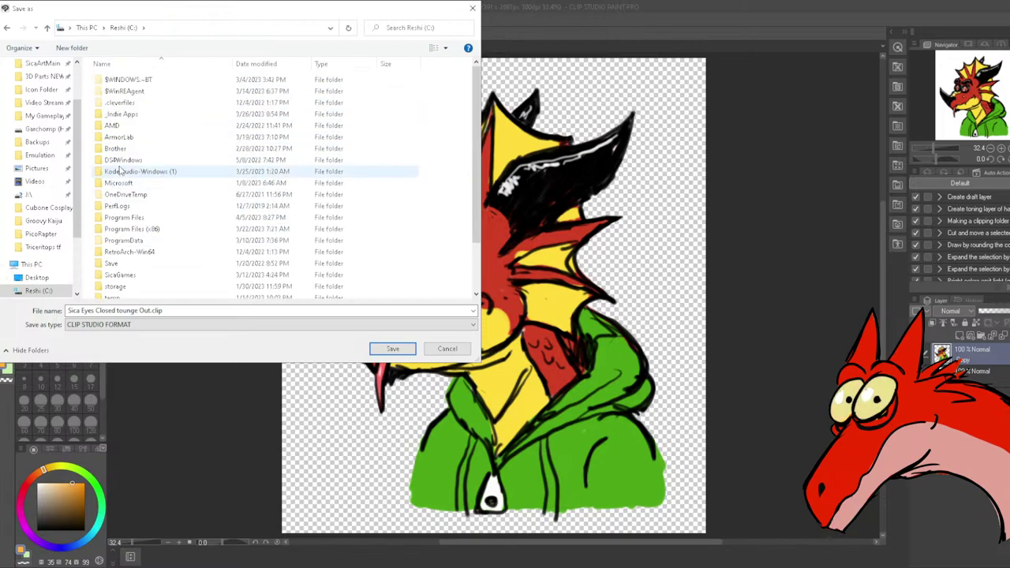
pyautogui.doubleClick(122, 115)
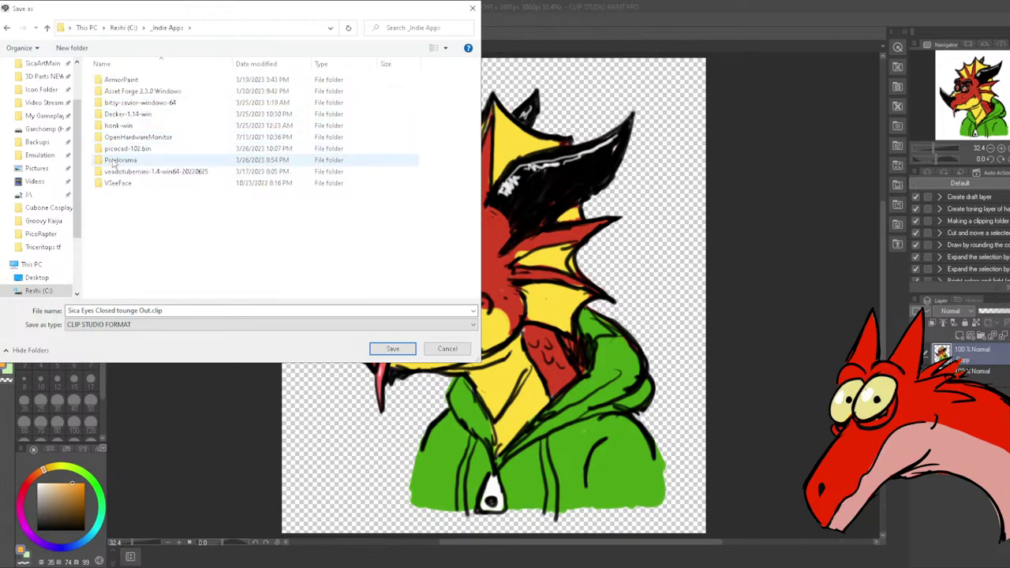
pyautogui.doubleClick(116, 126)
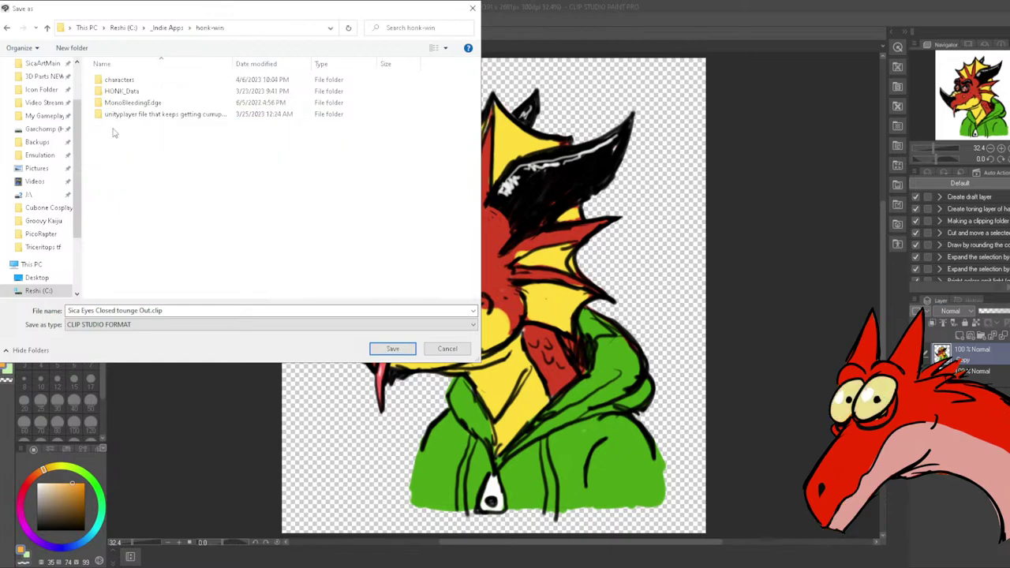
pyautogui.doubleClick(116, 81)
pyautogui.click(113, 93)
pyautogui.doubleClick(112, 93)
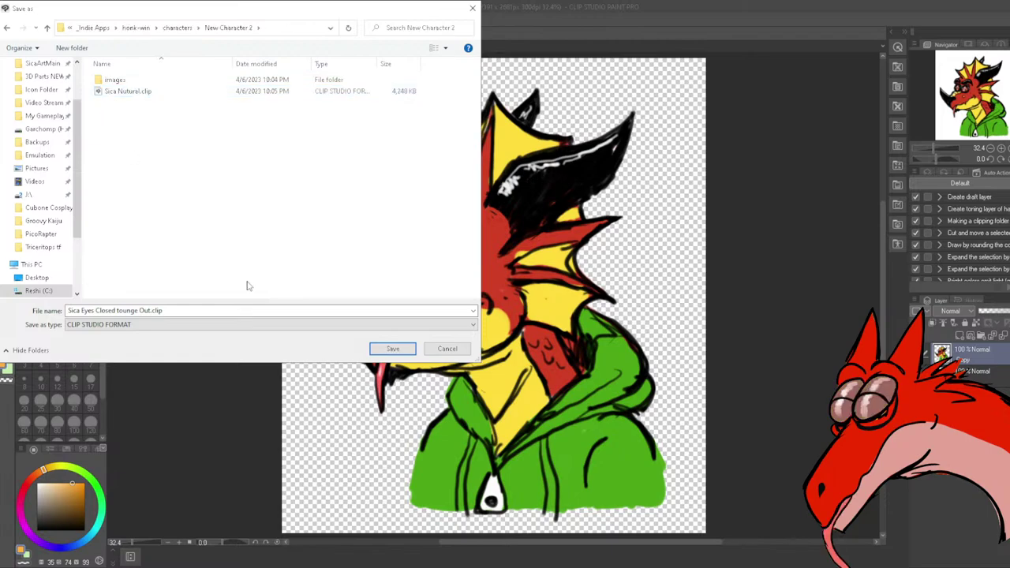
pyautogui.click(392, 349)
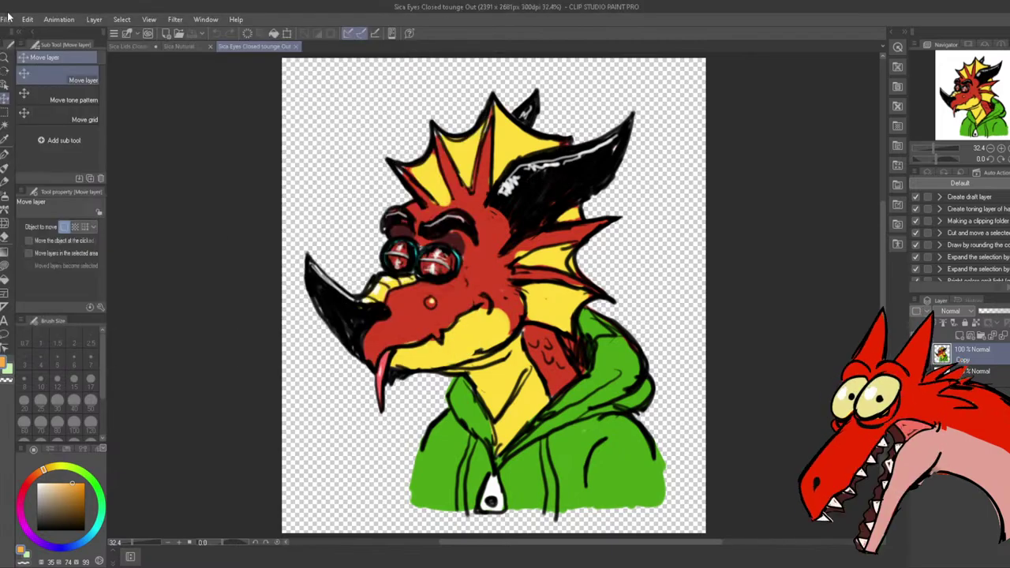
# Export the closed-eyes drawing as Sica Eyes Closed tounge Out.png into the New Character 2 folder
pyautogui.click(6, 19)
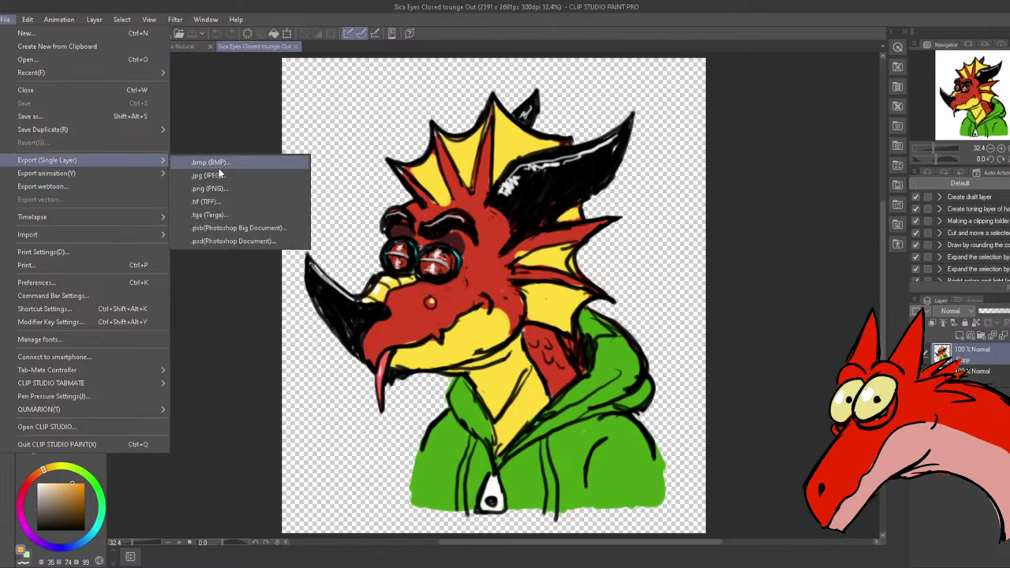
pyautogui.click(223, 189)
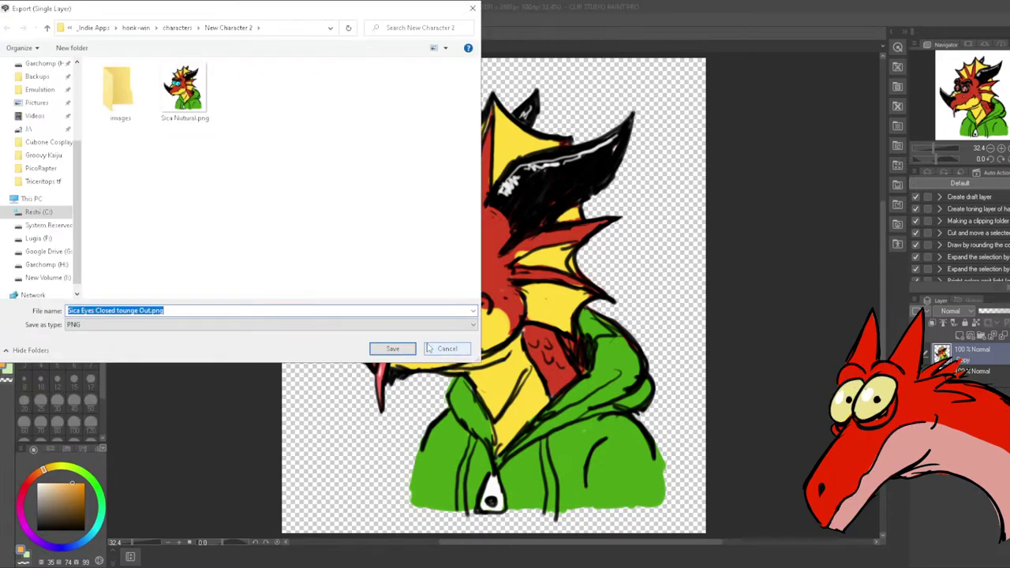
pyautogui.click(404, 351)
pyautogui.click(631, 159)
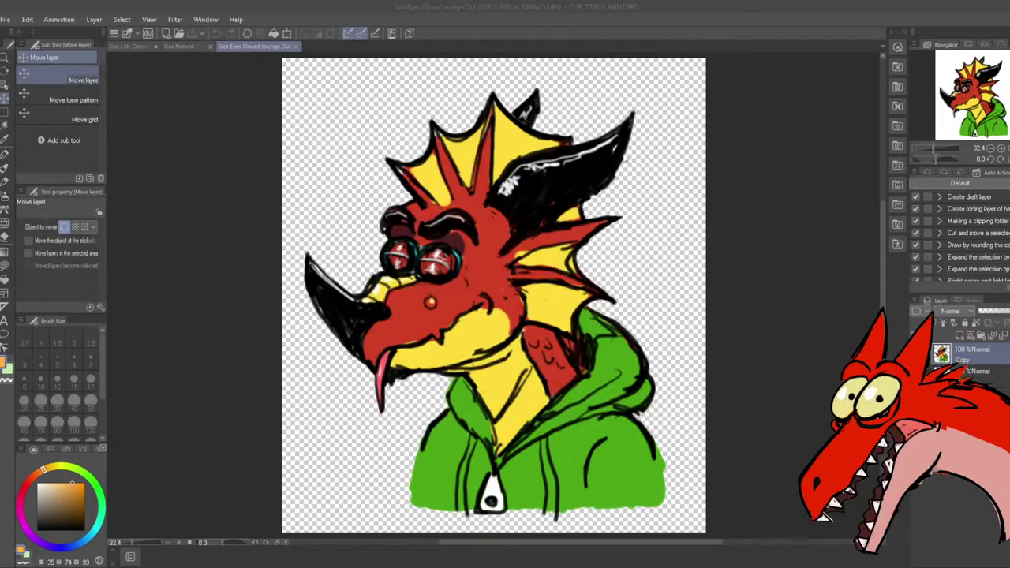
# Switch to HONK, restart it to refresh the character list, and load New Character 2
pyautogui.click(642, 189)
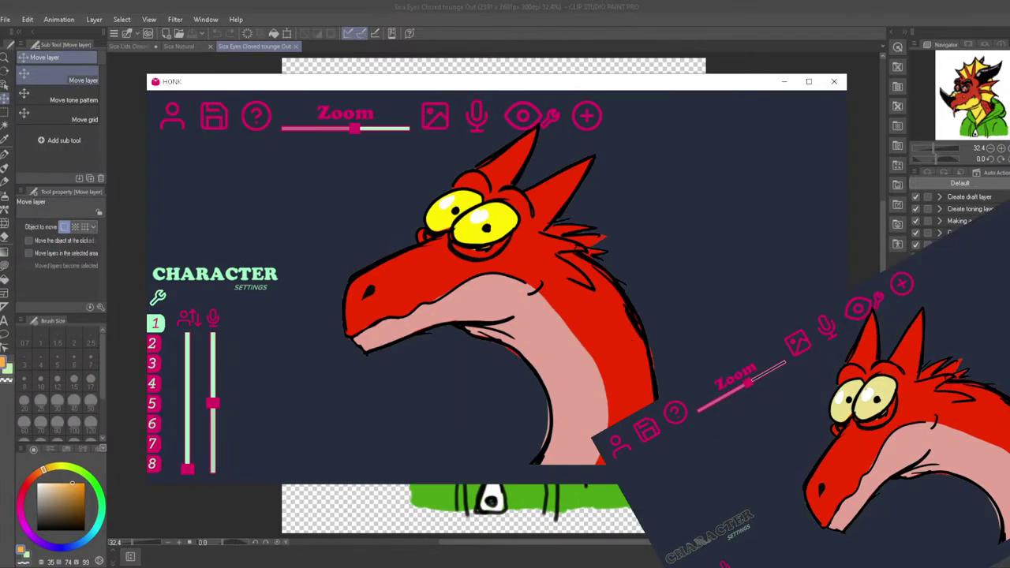
pyautogui.click(174, 109)
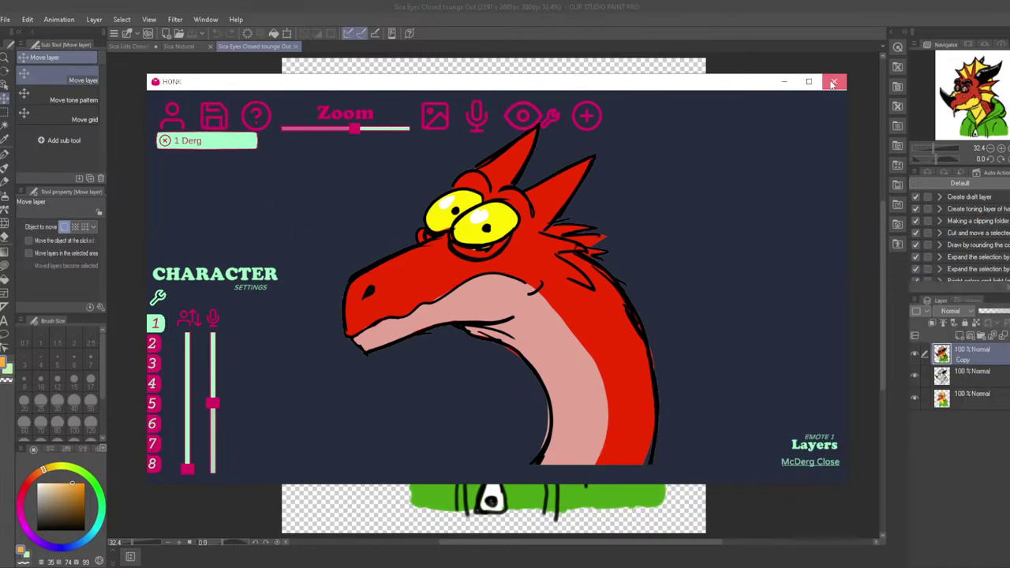
pyautogui.click(833, 82)
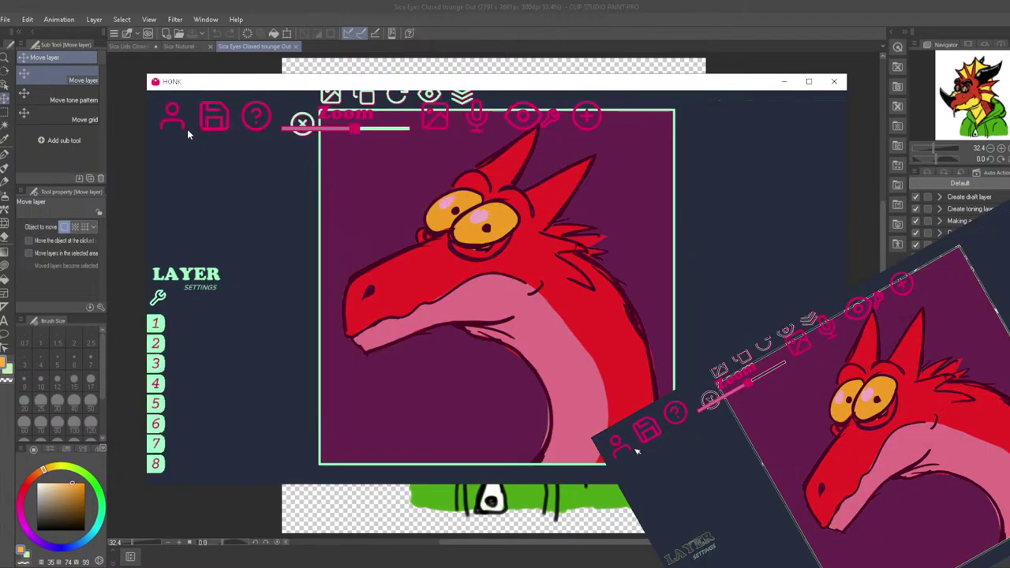
pyautogui.click(165, 125)
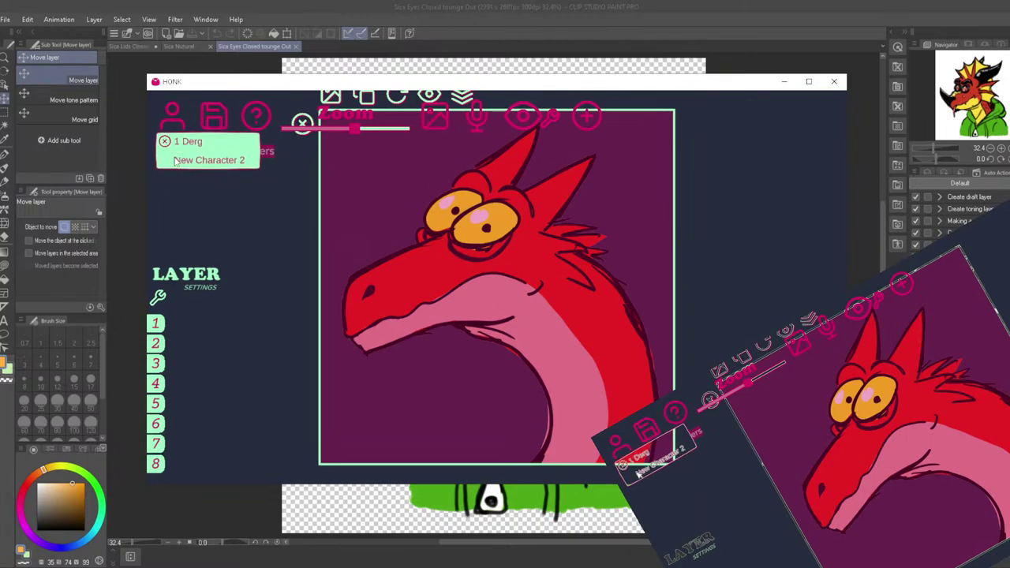
pyautogui.click(181, 160)
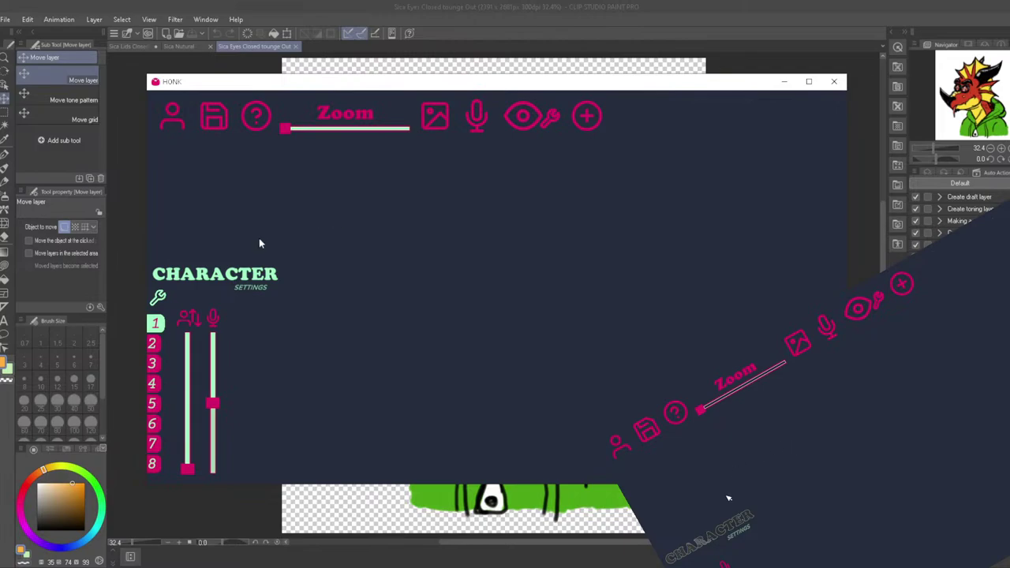
pyautogui.click(170, 119)
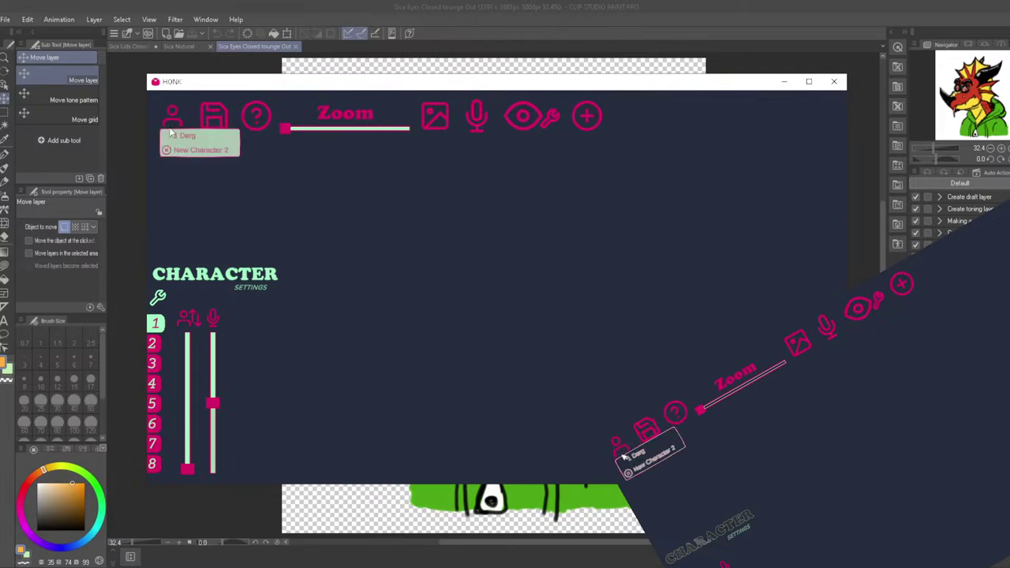
pyautogui.click(460, 225)
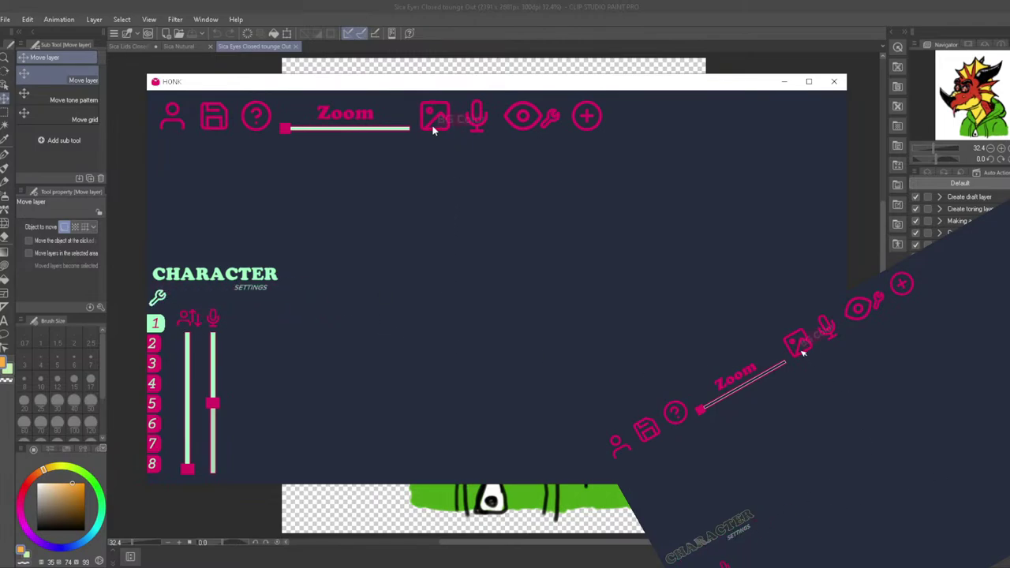
# Check the image selection for a new layer, and move Sica Nutural.png and Sica Eyes Closed tounge Out.png into New Character 2's images folder
pyautogui.click(583, 118)
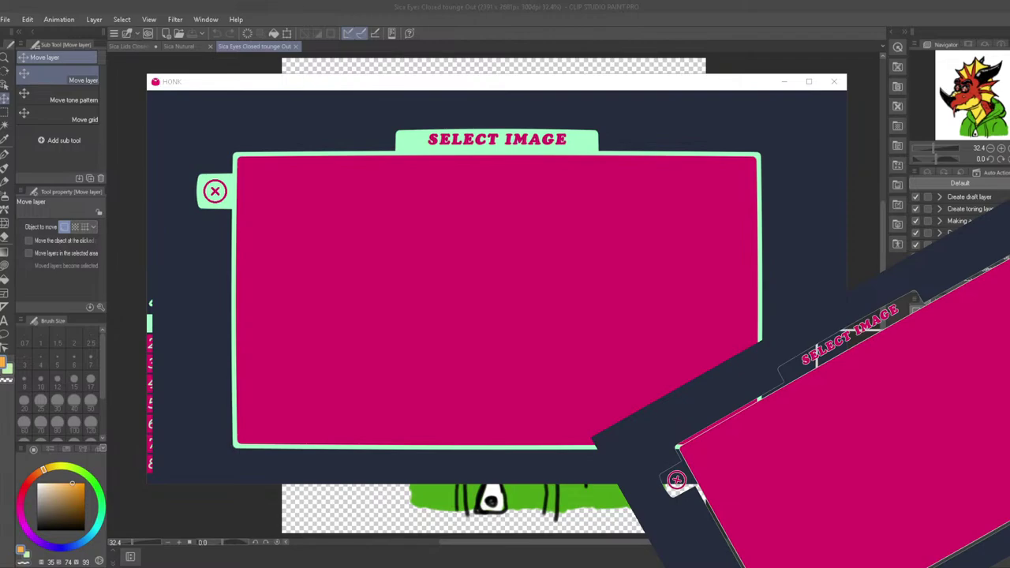
pyautogui.click(643, 185)
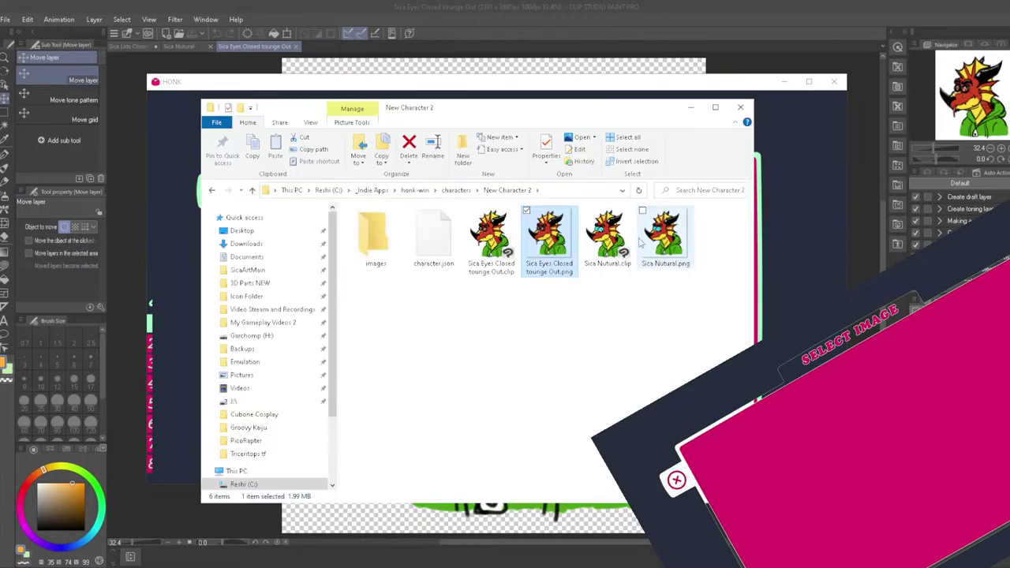
pyautogui.moveTo(665, 236); pyautogui.dragTo(391, 256)
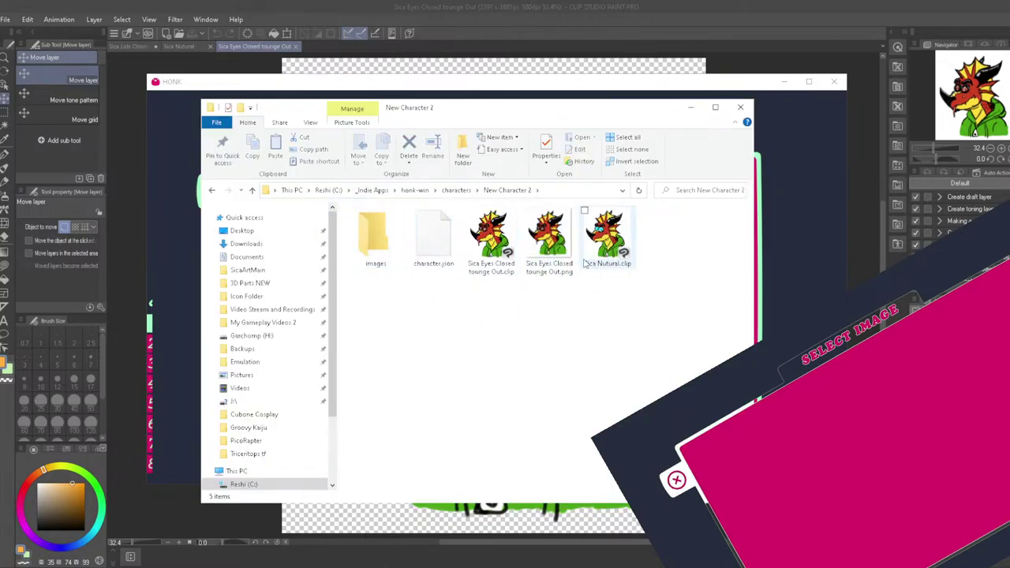
pyautogui.moveTo(548, 237); pyautogui.dragTo(379, 240)
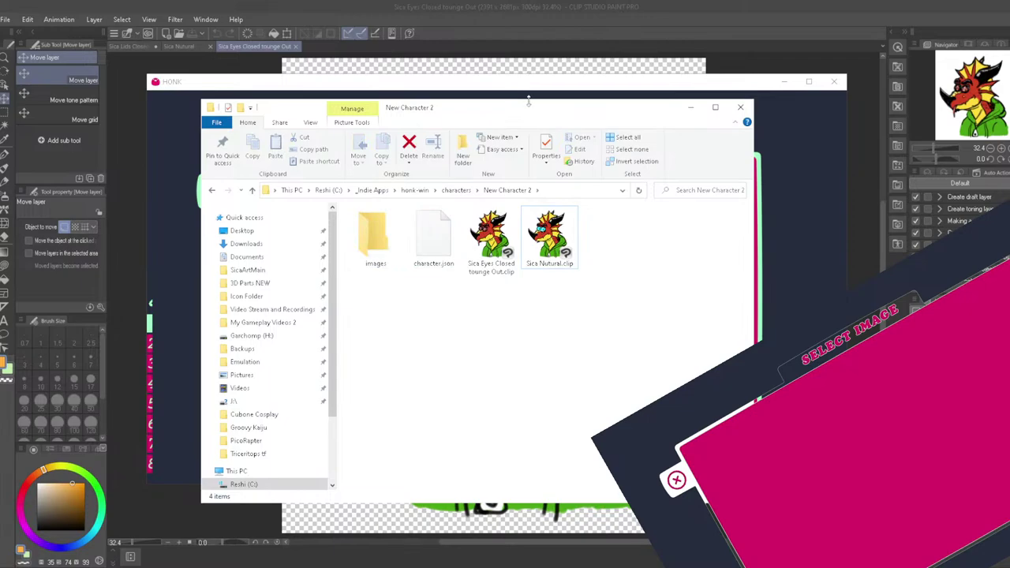
pyautogui.click(740, 107)
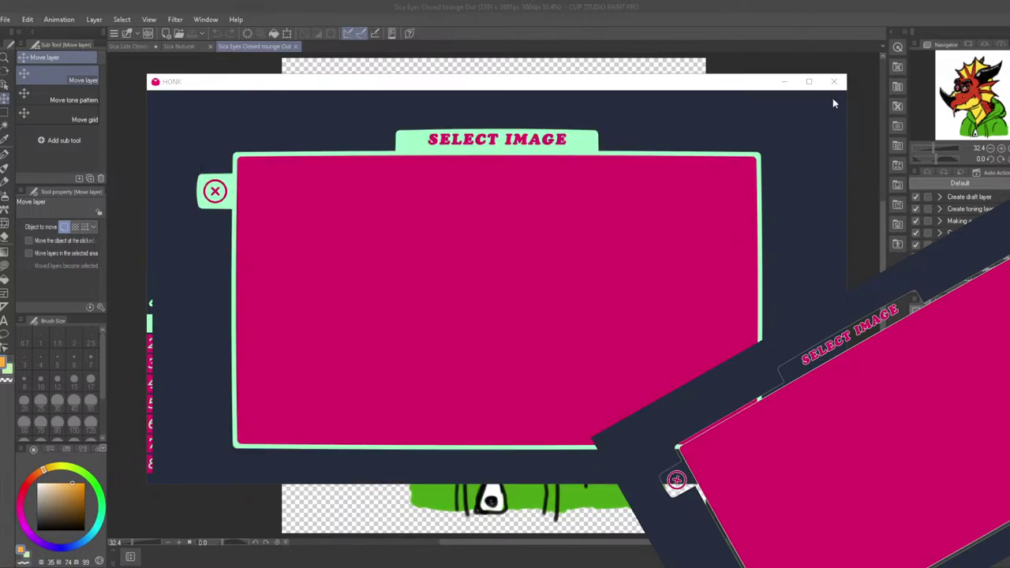
pyautogui.click(211, 193)
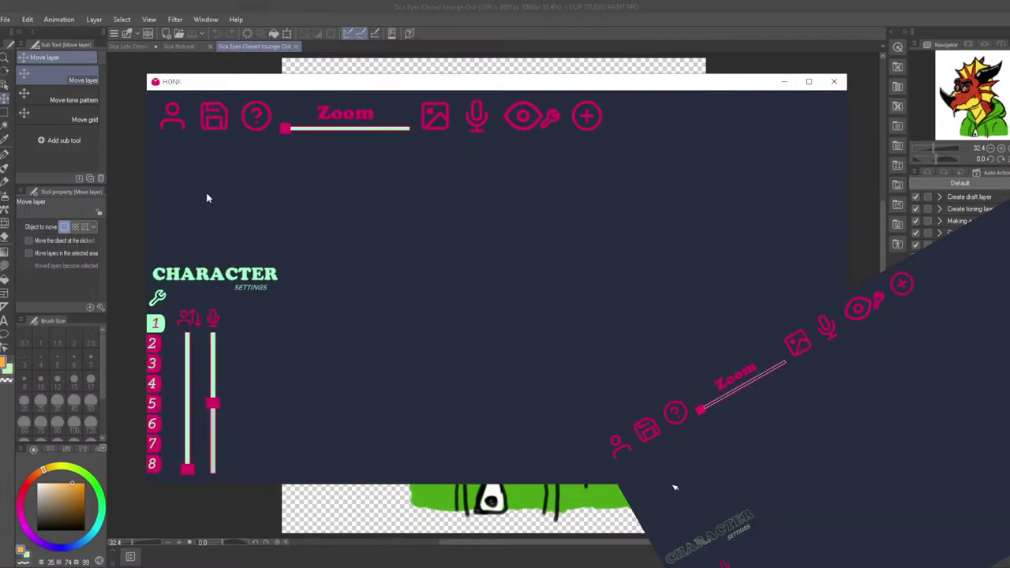
# Restart HONK so it rescans the images folder, and reload the New Character 2 character
pyautogui.click(834, 82)
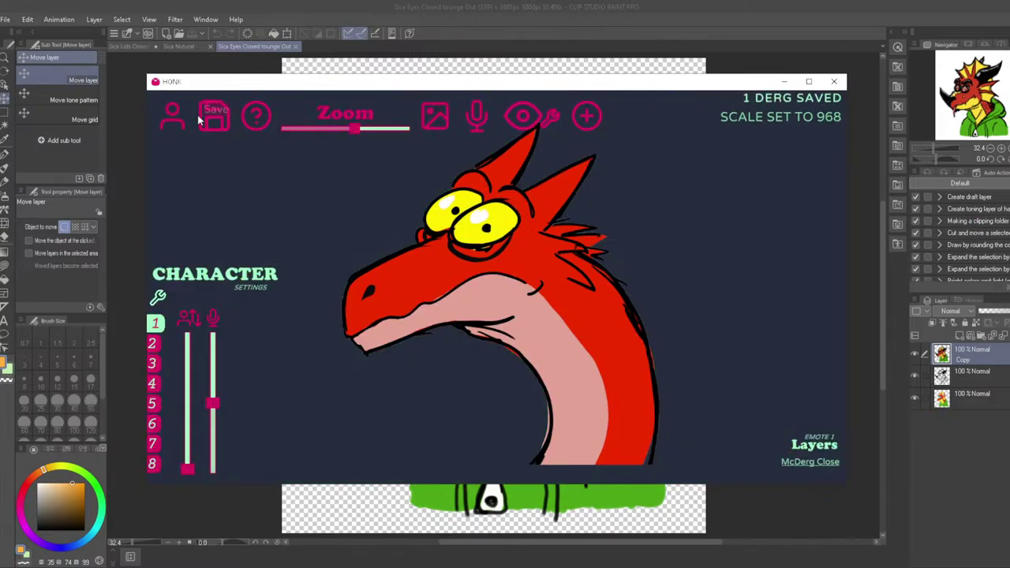
pyautogui.click(172, 115)
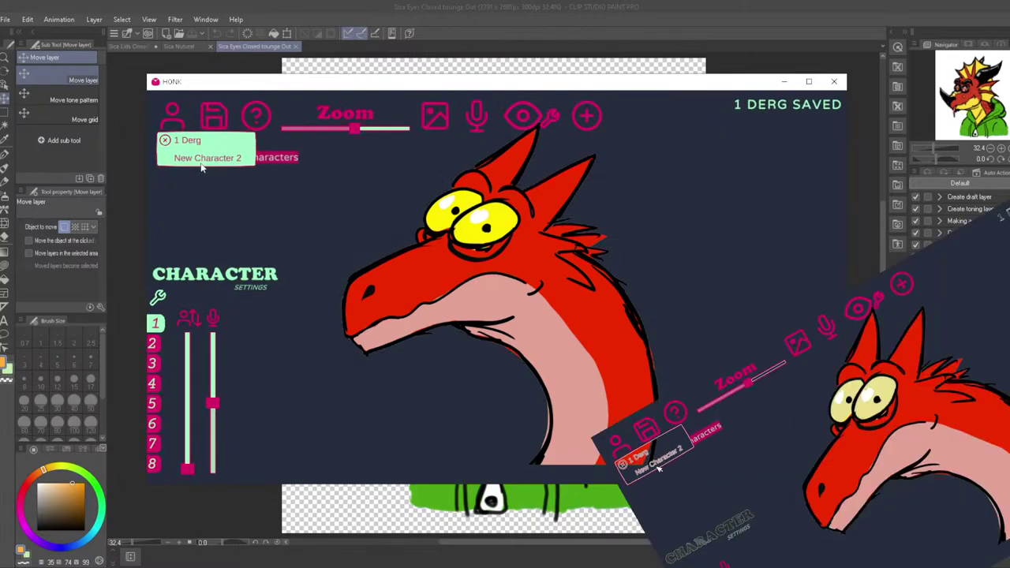
pyautogui.click(199, 149)
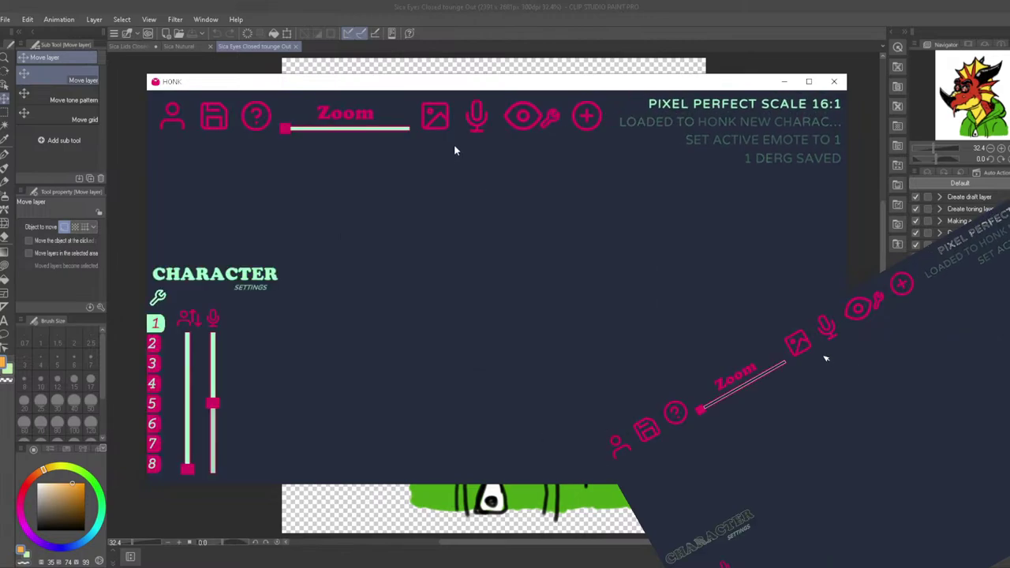
pyautogui.click(441, 128)
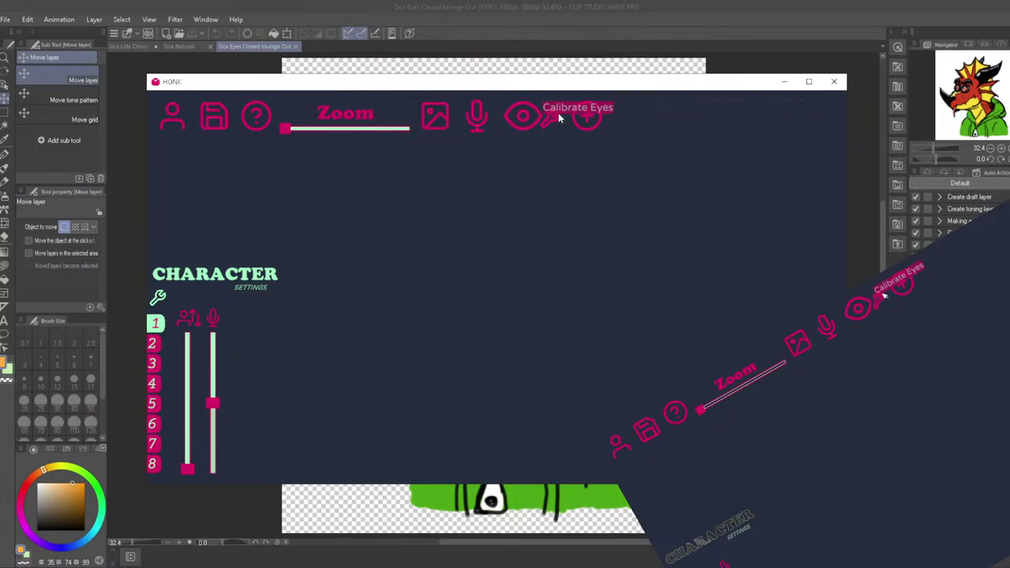
# Add Sica Nutural.png as a new layer and shift it so the dragon comes into view
pyautogui.click(586, 116)
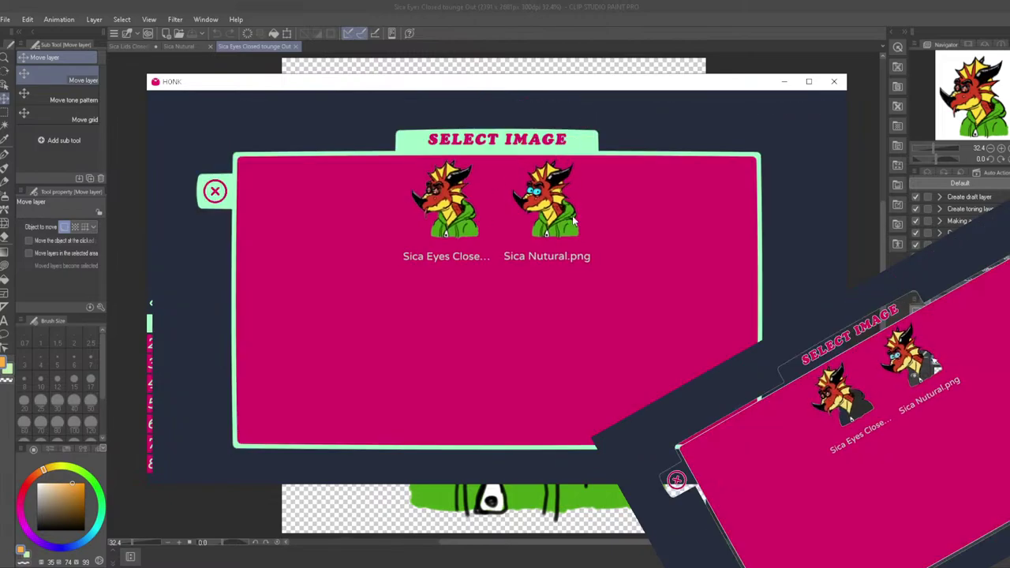
pyautogui.click(552, 204)
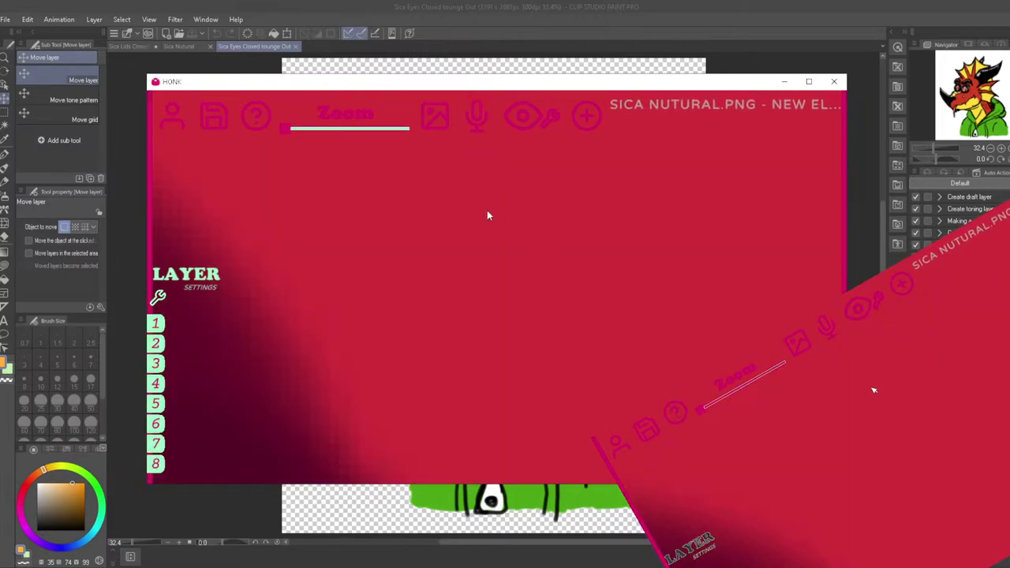
pyautogui.moveTo(618, 261); pyautogui.dragTo(417, 275)
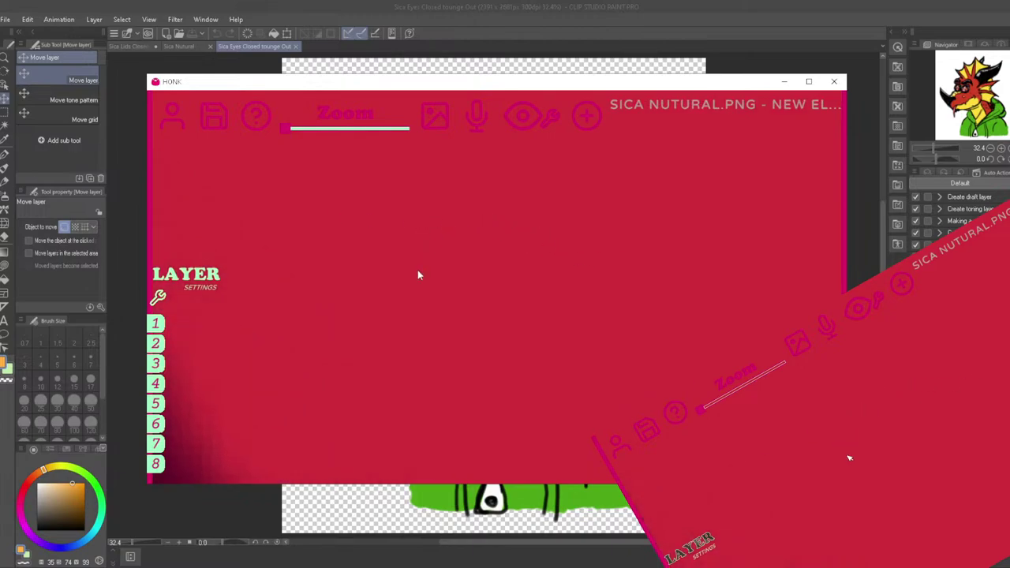
pyautogui.moveTo(385, 168); pyautogui.dragTo(447, 250)
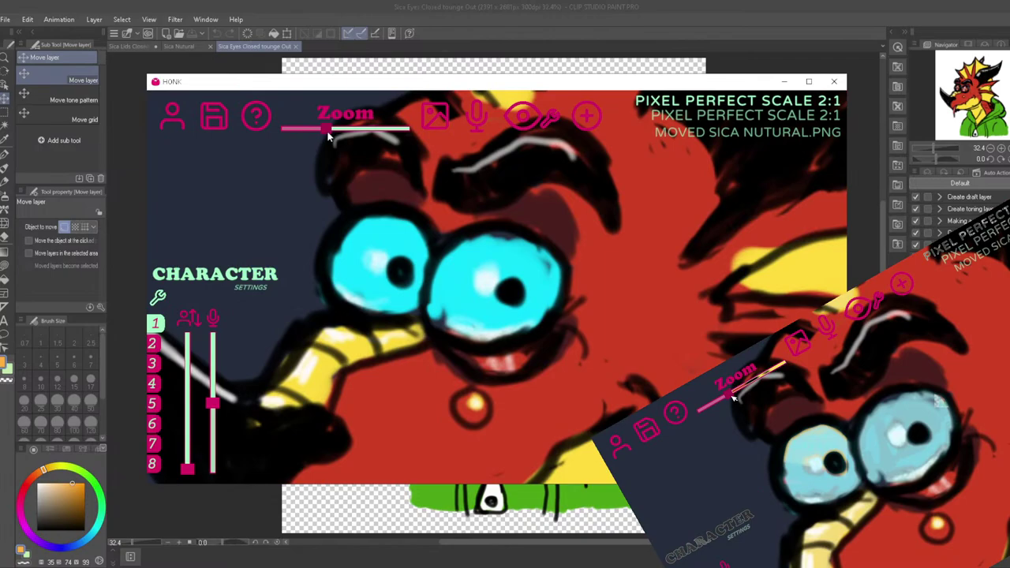
# Zoom out to a scale of 1034, centre the Sica Nutural layer in the window, and deselect it
pyautogui.moveTo(286, 130); pyautogui.dragTo(371, 138)
pyautogui.click(444, 300)
pyautogui.moveTo(444, 301); pyautogui.dragTo(485, 308)
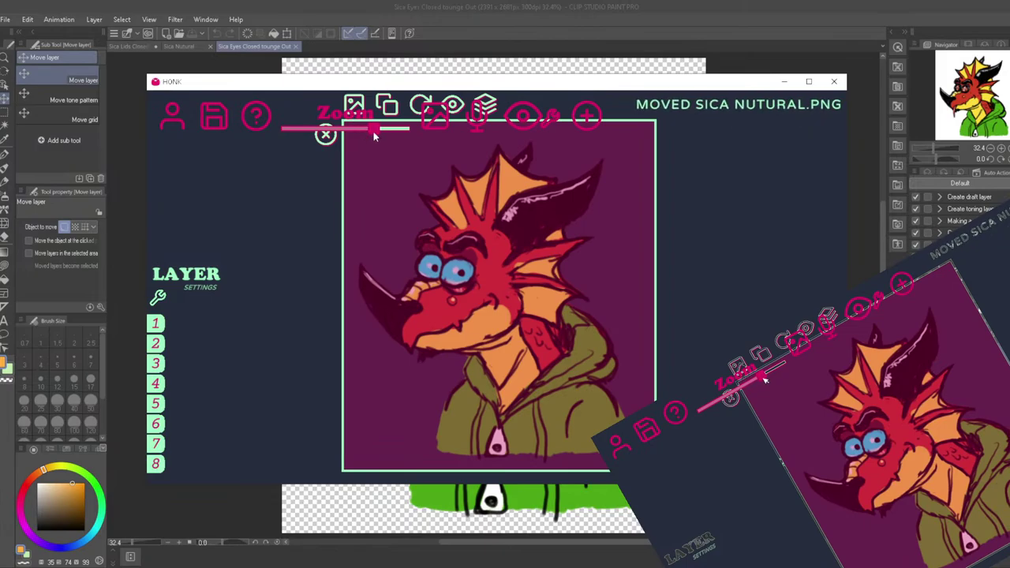
pyautogui.moveTo(373, 131); pyautogui.dragTo(352, 138)
pyautogui.click(538, 330)
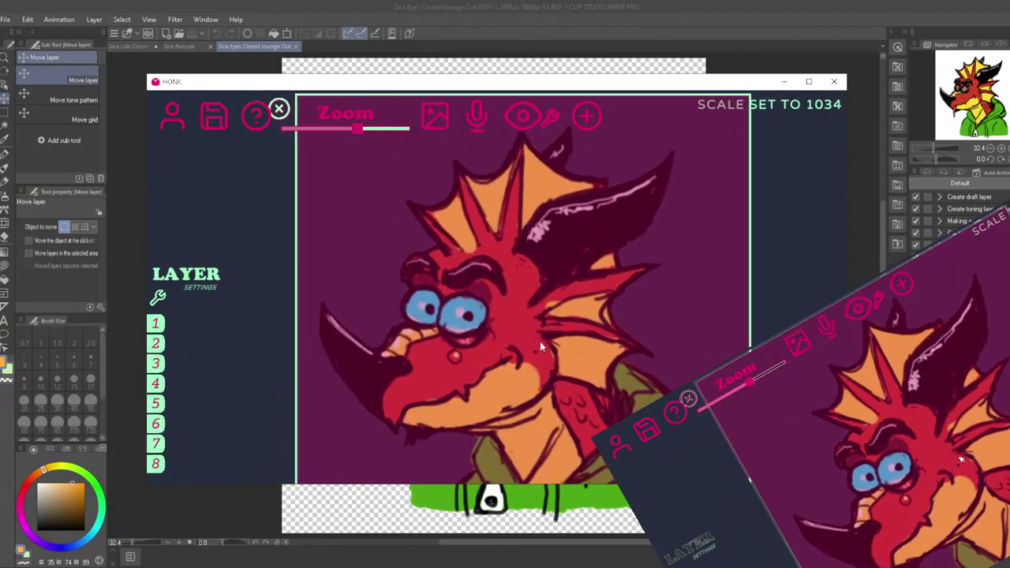
pyautogui.moveTo(540, 343); pyautogui.dragTo(524, 314)
pyautogui.click(288, 191)
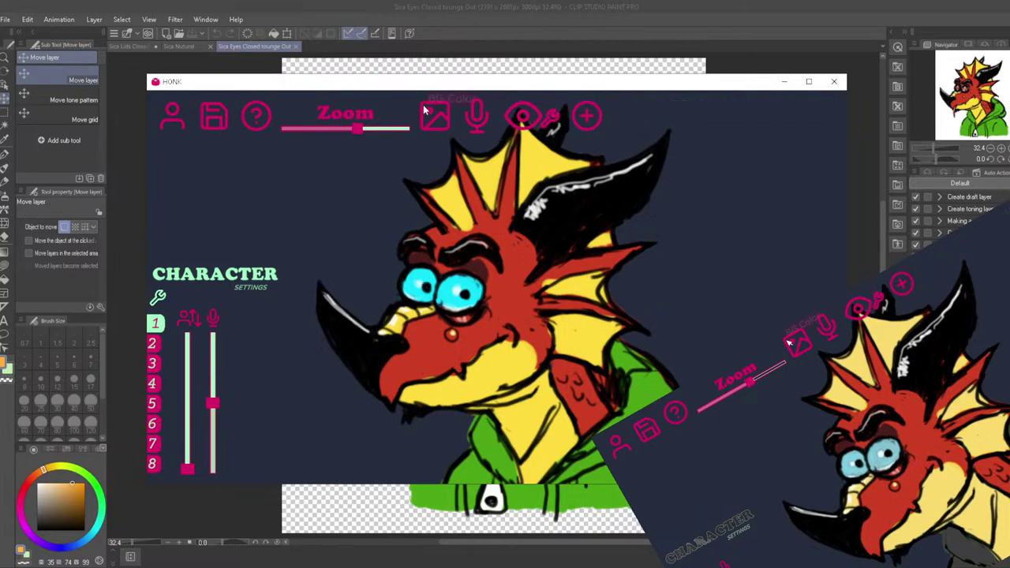
# Try adding Sica Eyes Closed tounge Out.png as a separate layer, move it aside, and delete that layer
pyautogui.click(594, 119)
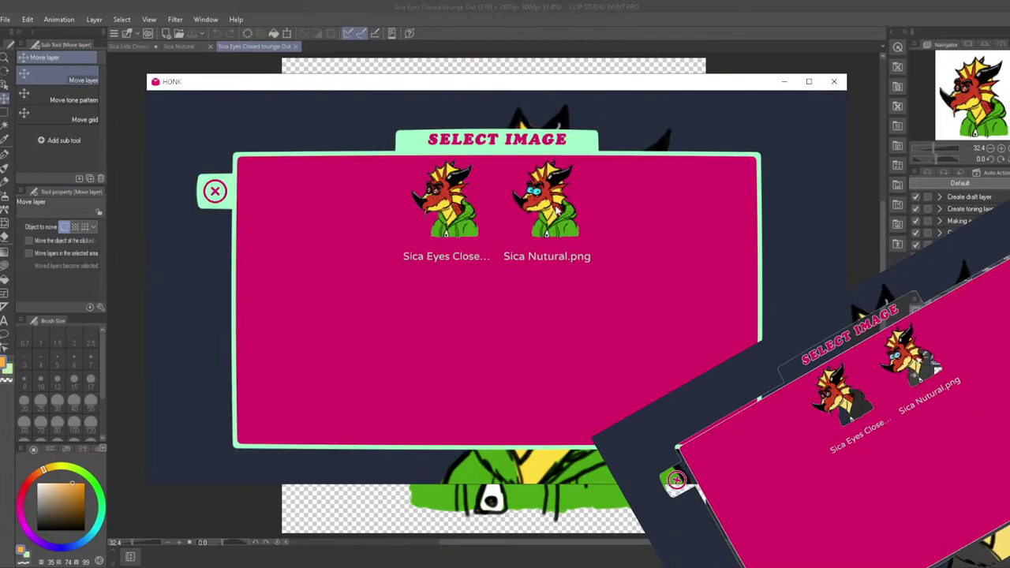
pyautogui.click(446, 201)
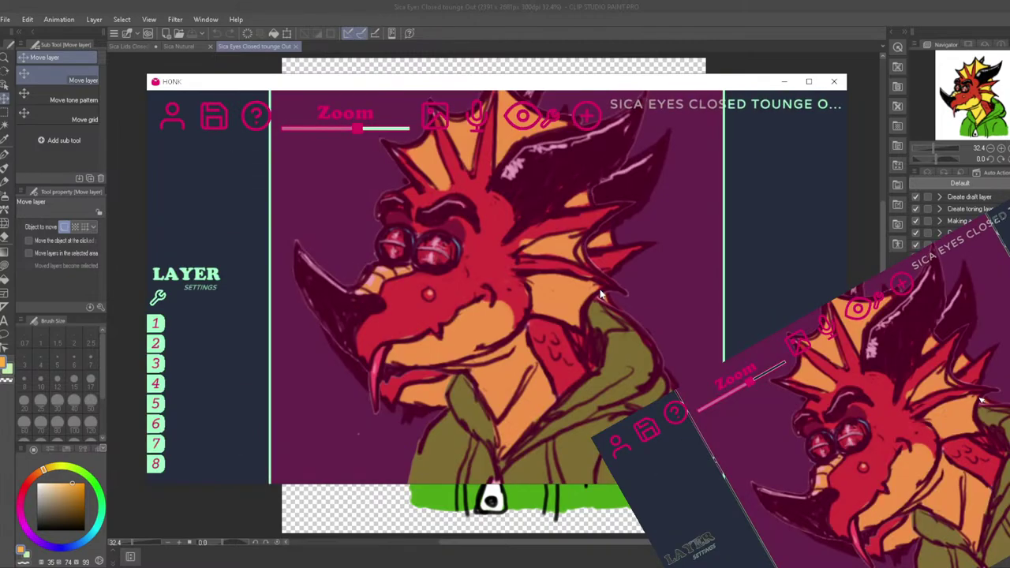
pyautogui.moveTo(550, 267); pyautogui.dragTo(693, 332)
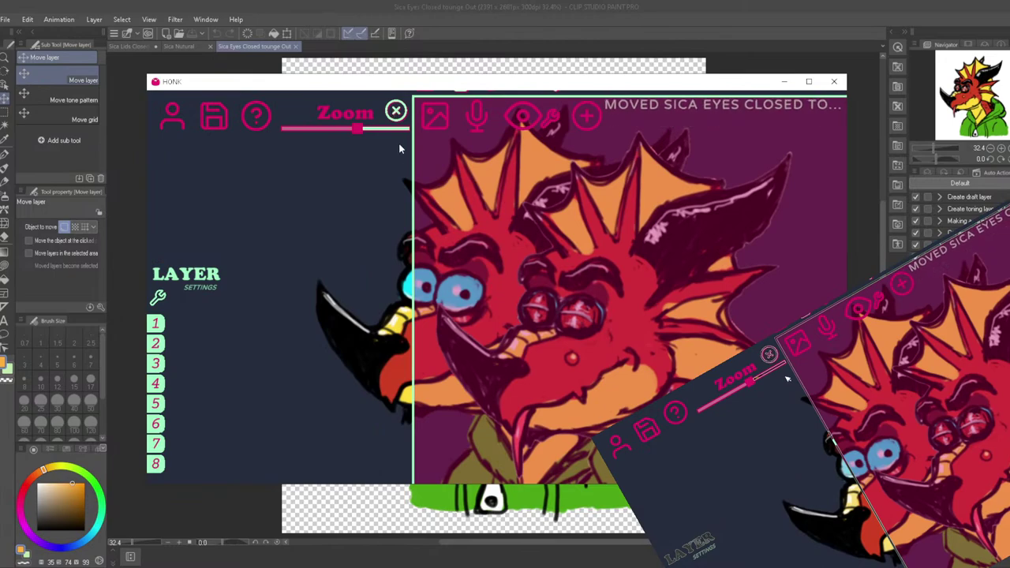
pyautogui.click(394, 111)
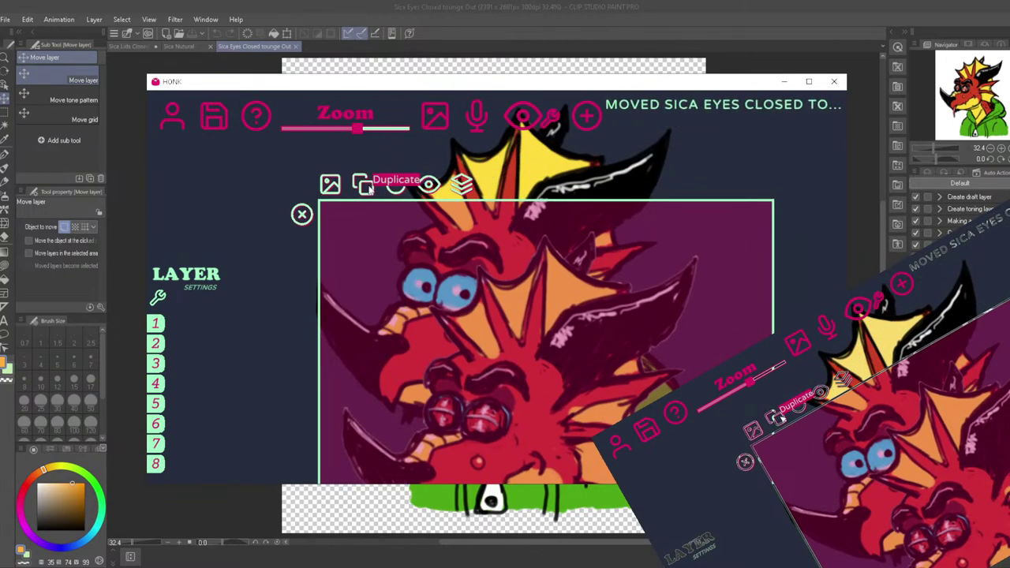
pyautogui.click(301, 214)
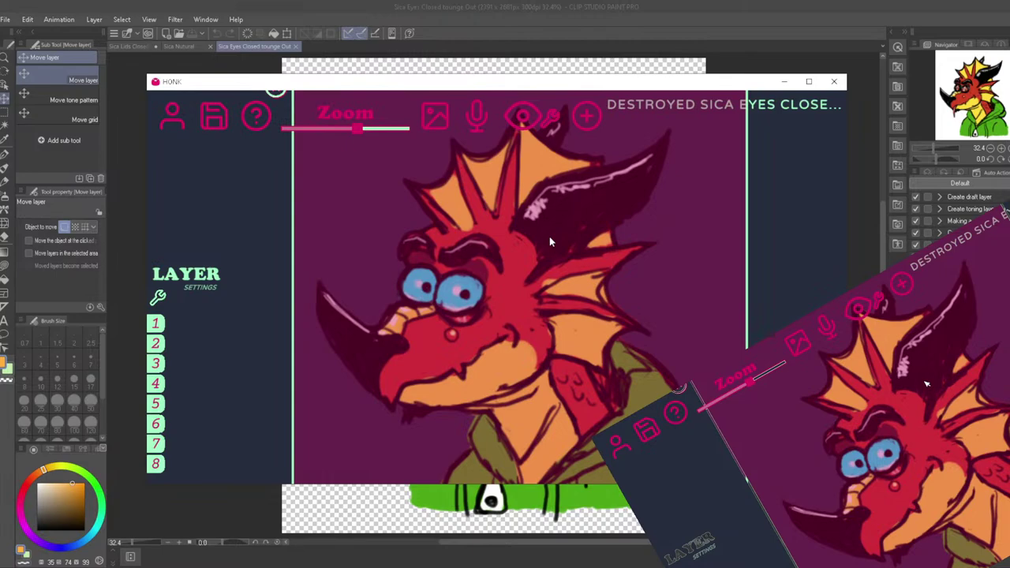
# Zoom out to a scale of 1614 and reposition the Sica Nutural layer in the middle of the window
pyautogui.moveTo(549, 236); pyautogui.dragTo(542, 348)
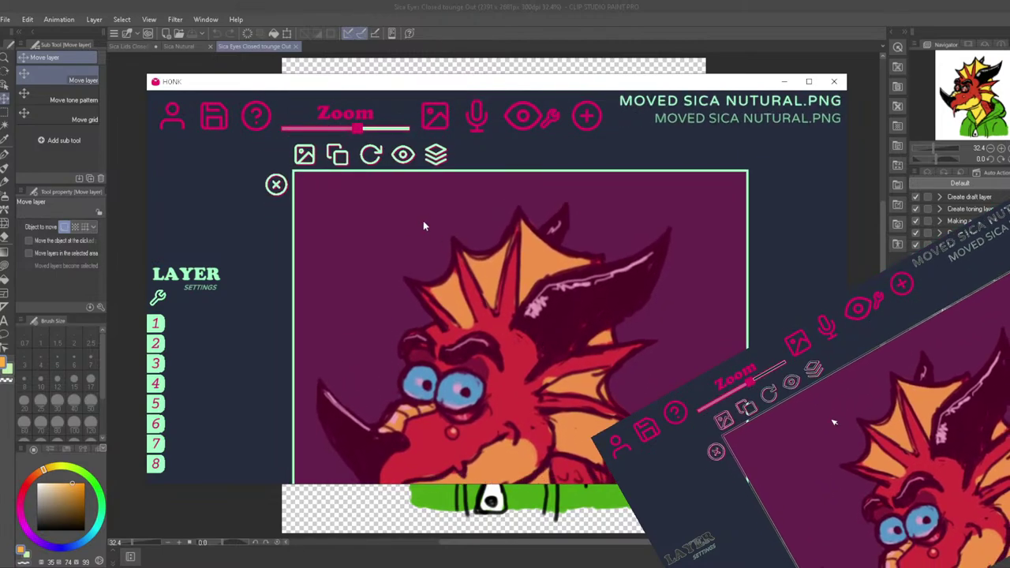
pyautogui.moveTo(359, 129); pyautogui.dragTo(403, 156)
pyautogui.click(514, 265)
pyautogui.moveTo(522, 310); pyautogui.dragTo(527, 257)
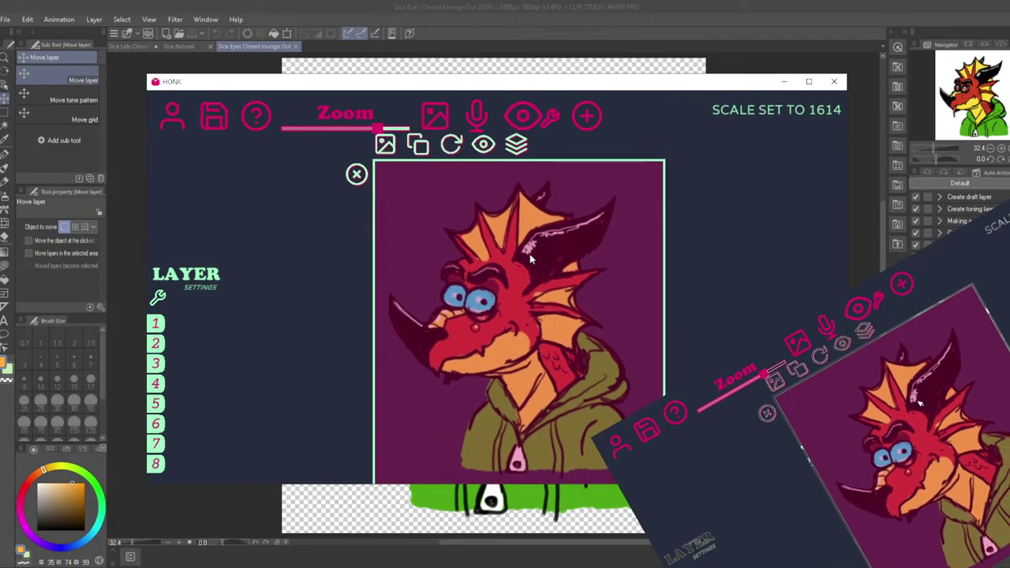
# Assign Sica Eyes Closed tounge Out.png as the blink image in the Sica Nutural layer's configuration
pyautogui.click(385, 143)
pyautogui.click(539, 206)
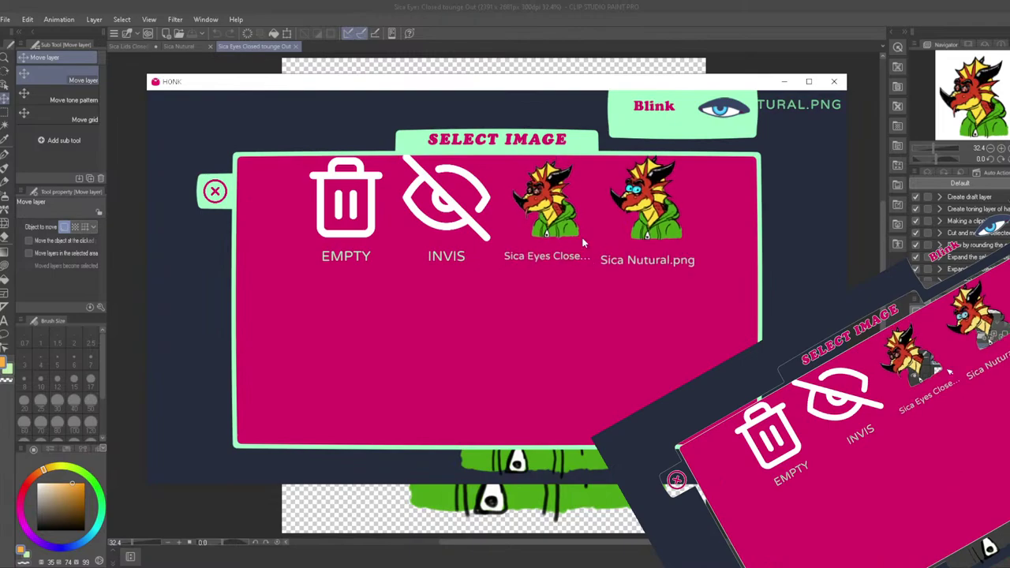
pyautogui.click(556, 217)
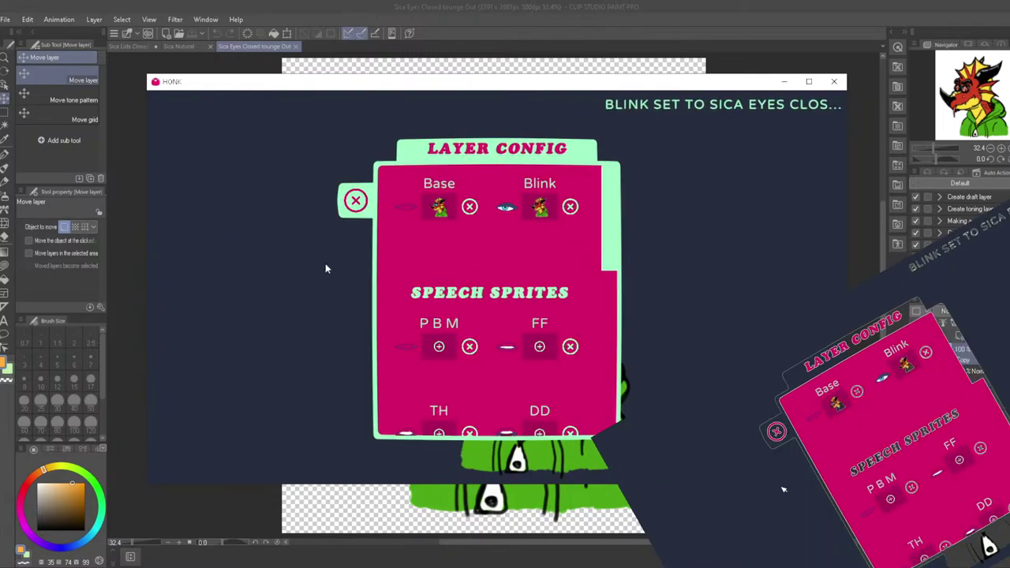
pyautogui.click(355, 200)
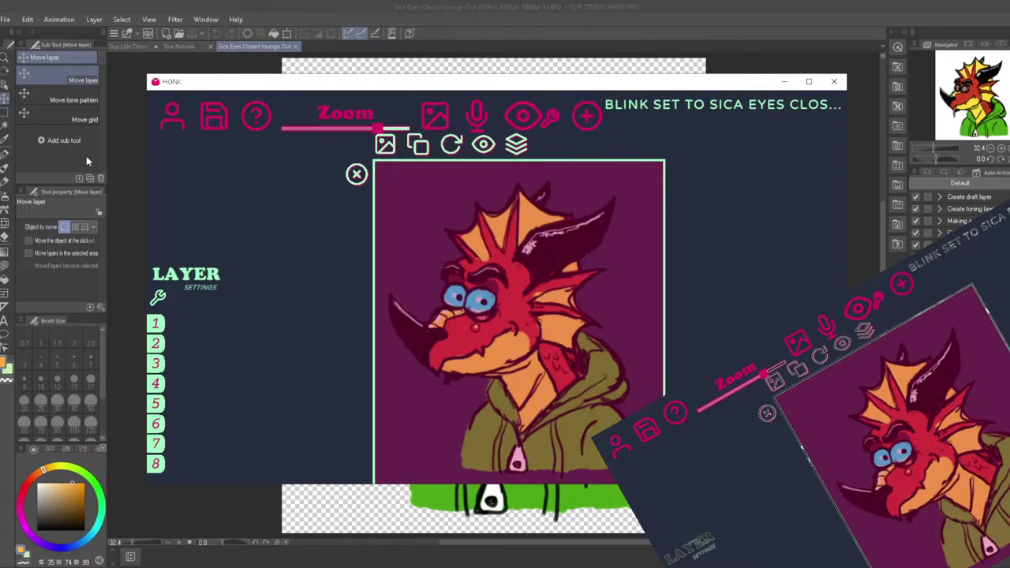
# Switch to CLIP STUDIO PAINT to check the avatar with HONK's interface hidden, and return to HONK
pyautogui.click(225, 30)
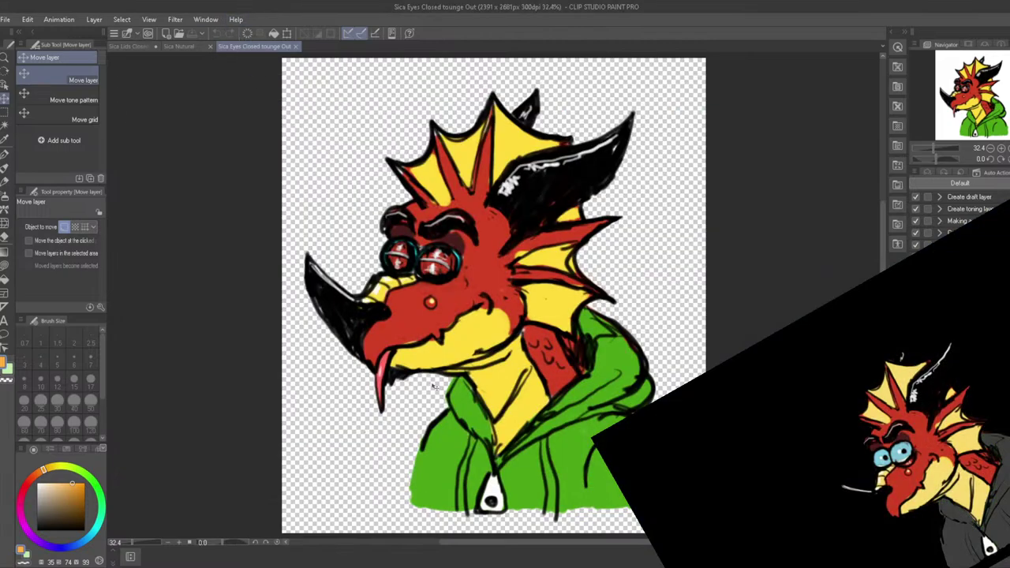
pyautogui.hotkey('alt', 'Tab')
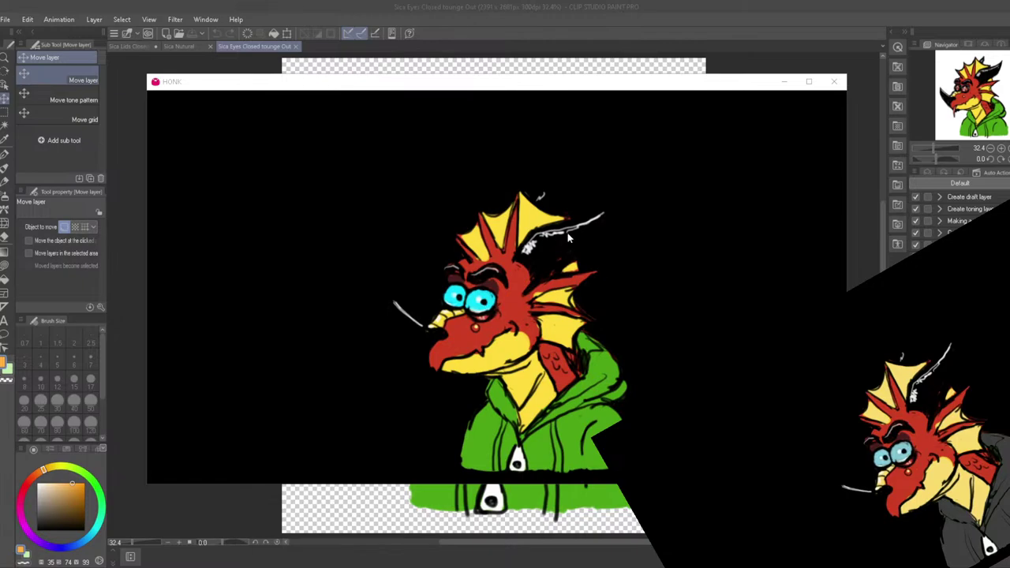
pyautogui.click(466, 153)
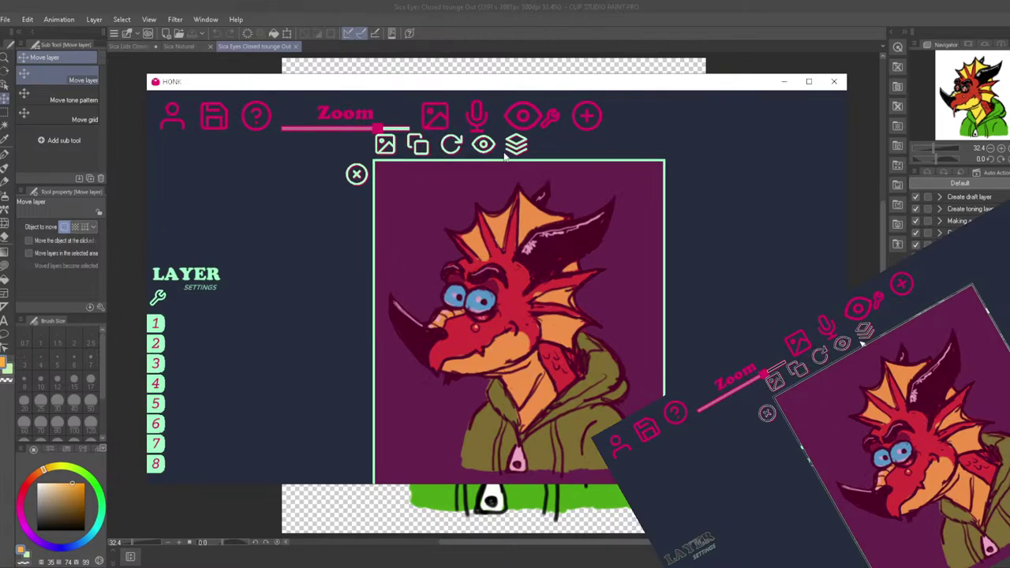
# Set HONK's background colour to Blue
pyautogui.click(444, 117)
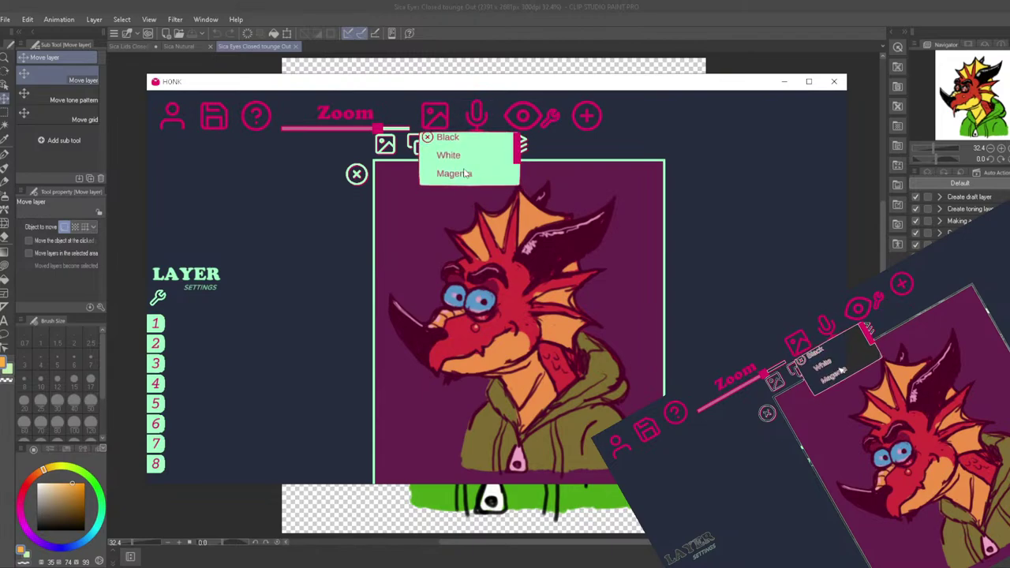
pyautogui.scroll(-2, 455, 171)
pyautogui.scroll(-1, 455, 170)
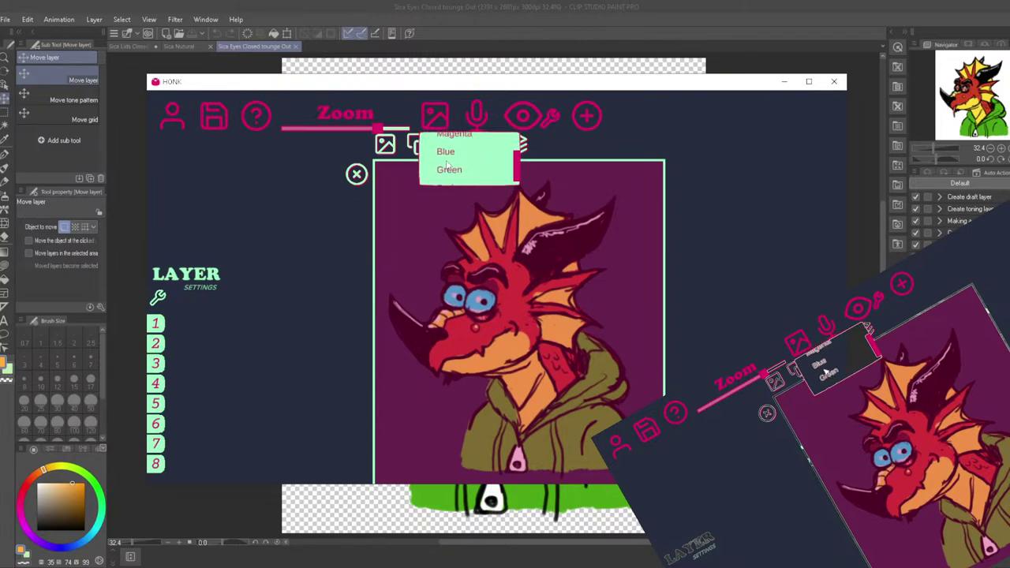
pyautogui.scroll(1, 450, 167)
pyautogui.click(447, 165)
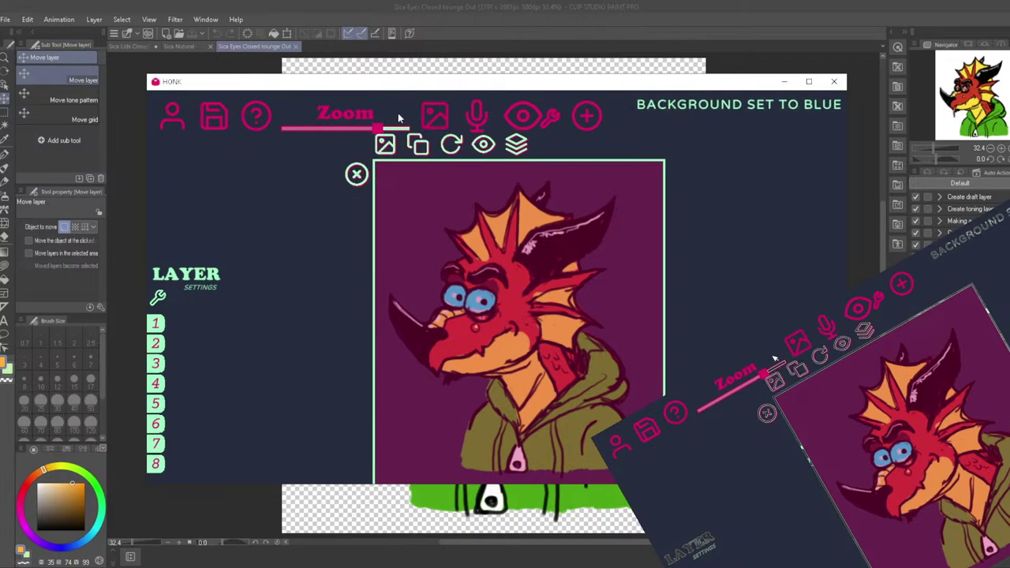
# Set HONK's background colour to Magenta and deselect the dragon layer
pyautogui.click(435, 120)
pyautogui.scroll(-1, 450, 162)
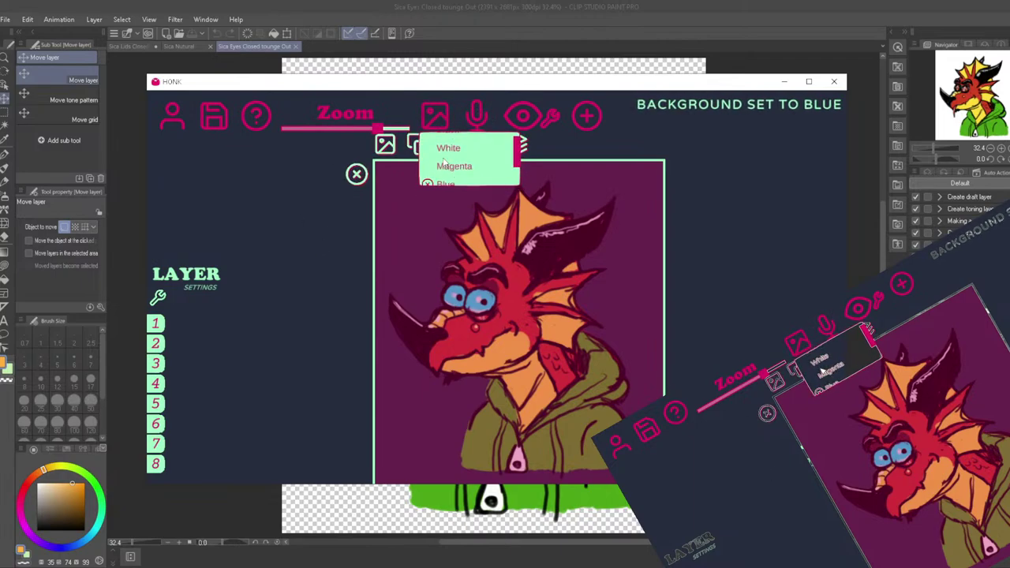
pyautogui.scroll(1, 462, 175)
pyautogui.scroll(-3, 463, 175)
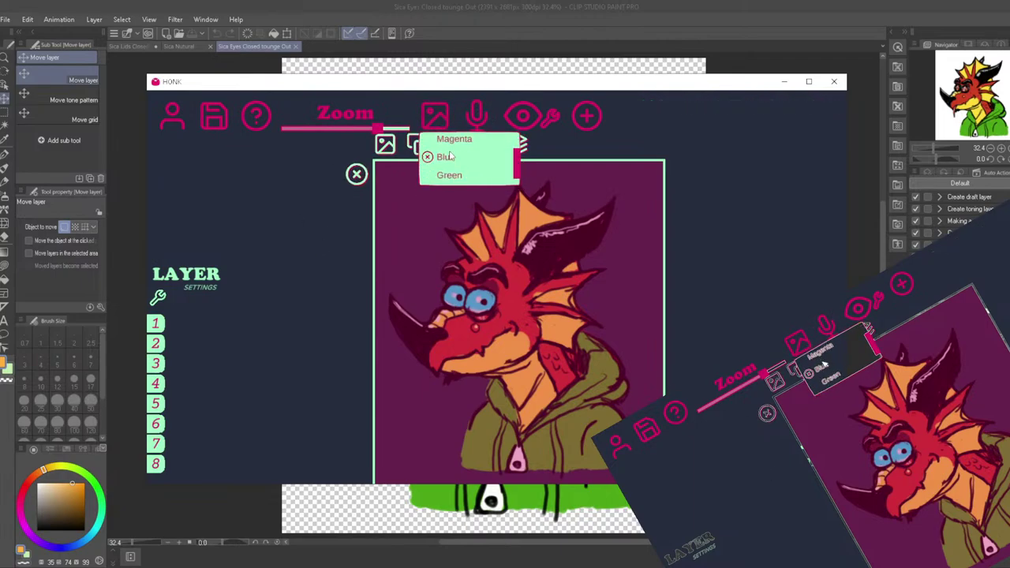
pyautogui.scroll(1, 446, 175)
pyautogui.scroll(1, 447, 174)
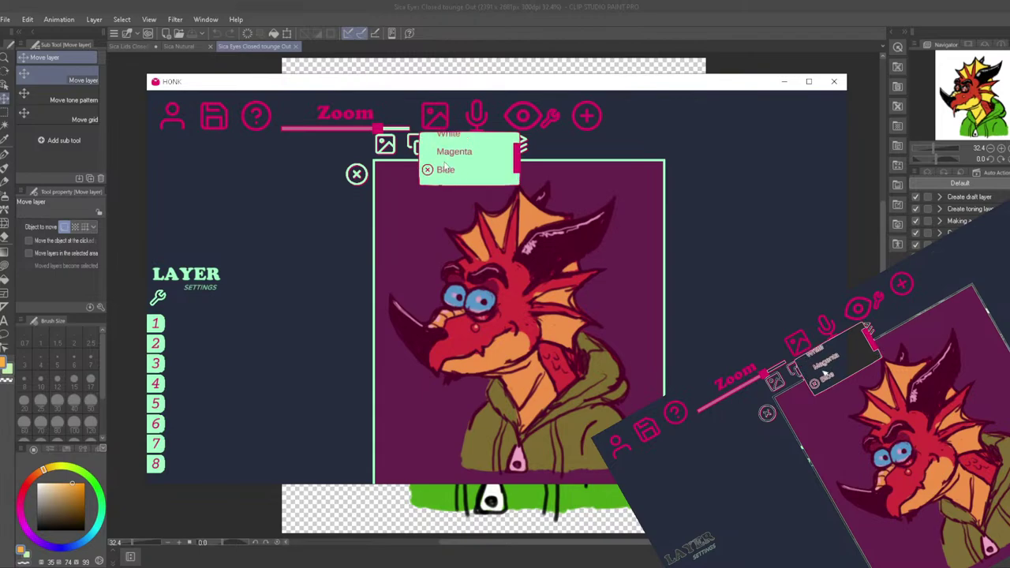
pyautogui.click(446, 152)
pyautogui.click(346, 226)
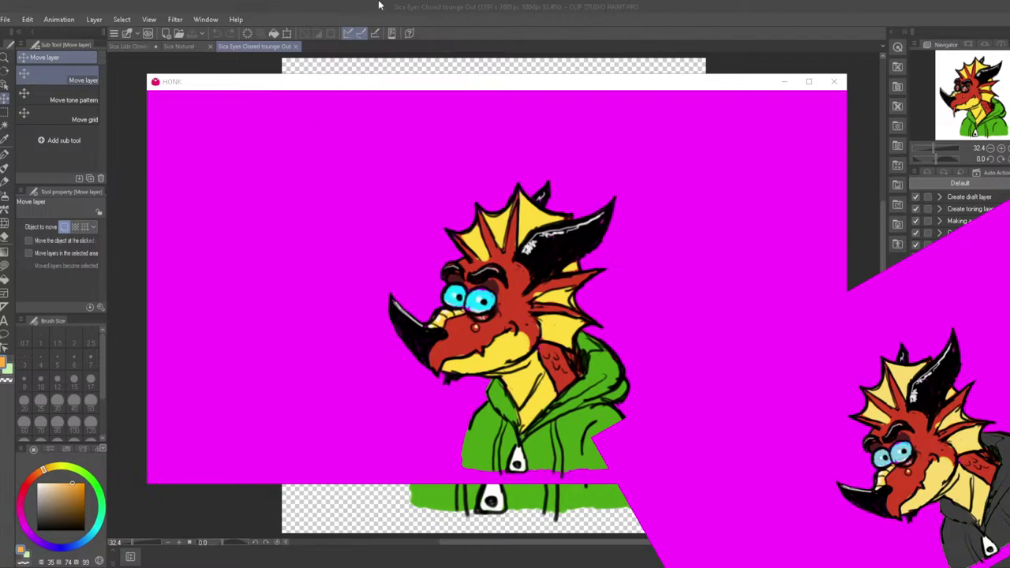
# Switch to CLIP STUDIO PAINT to view the Sica Natural drawing, and return to HONK
pyautogui.click(486, 6)
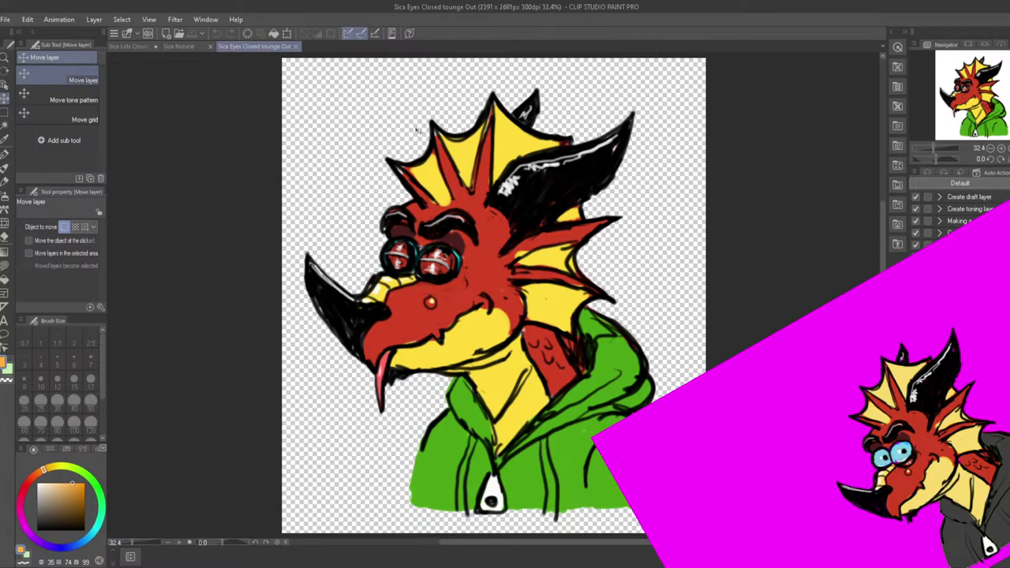
pyautogui.click(176, 47)
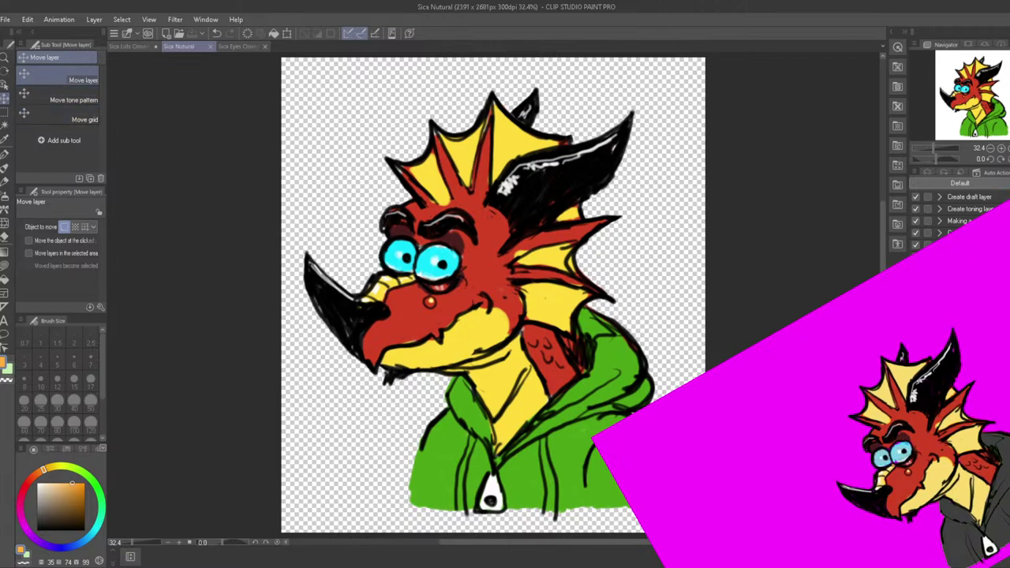
pyautogui.hotkey('alt', 'Tab')
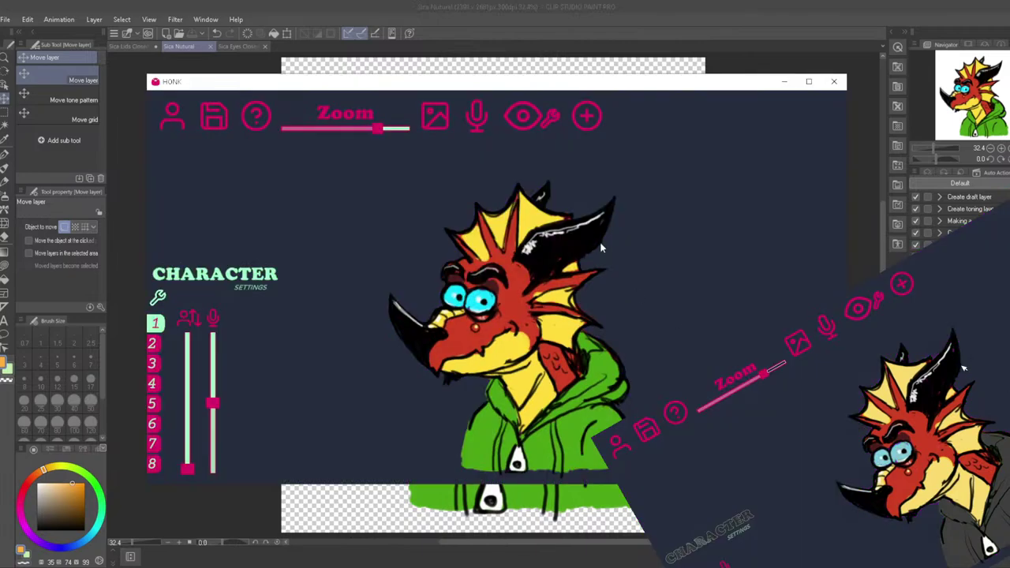
# Open the dragon layer's configuration and look through all the speech sprite slots from P B M to U
pyautogui.click(586, 116)
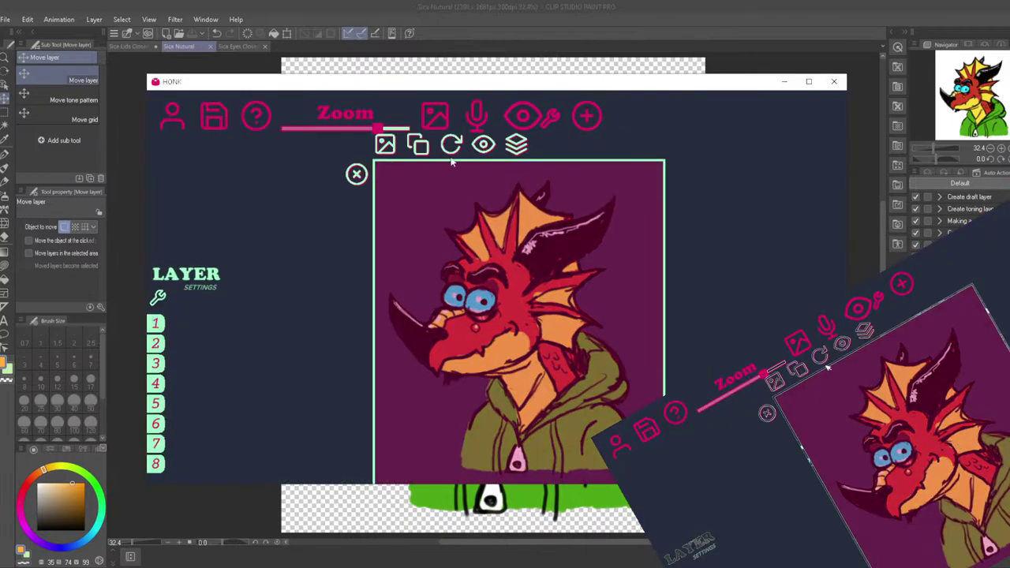
pyautogui.click(385, 143)
pyautogui.scroll(-5, 453, 340)
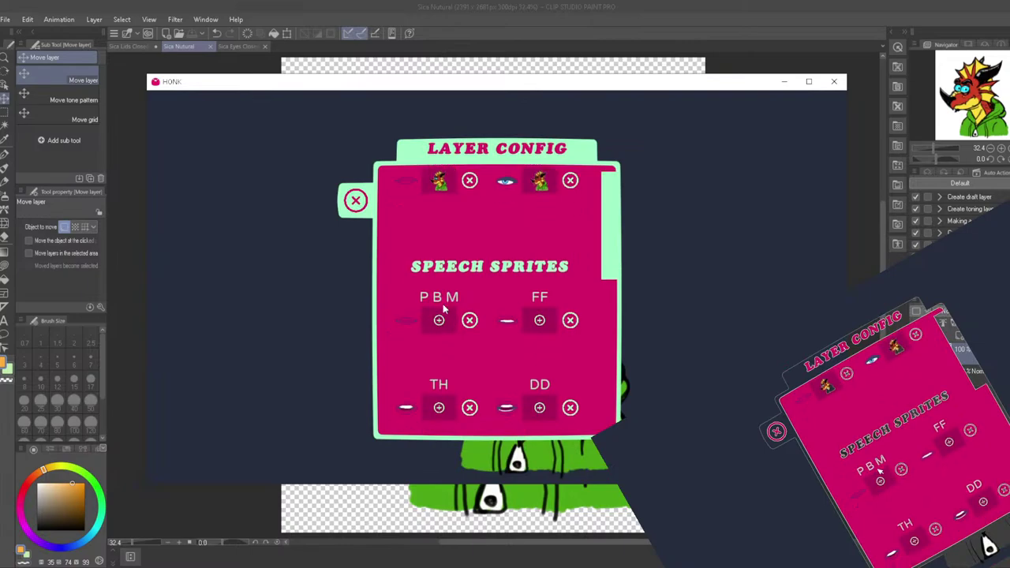
pyautogui.scroll(-3, 473, 295)
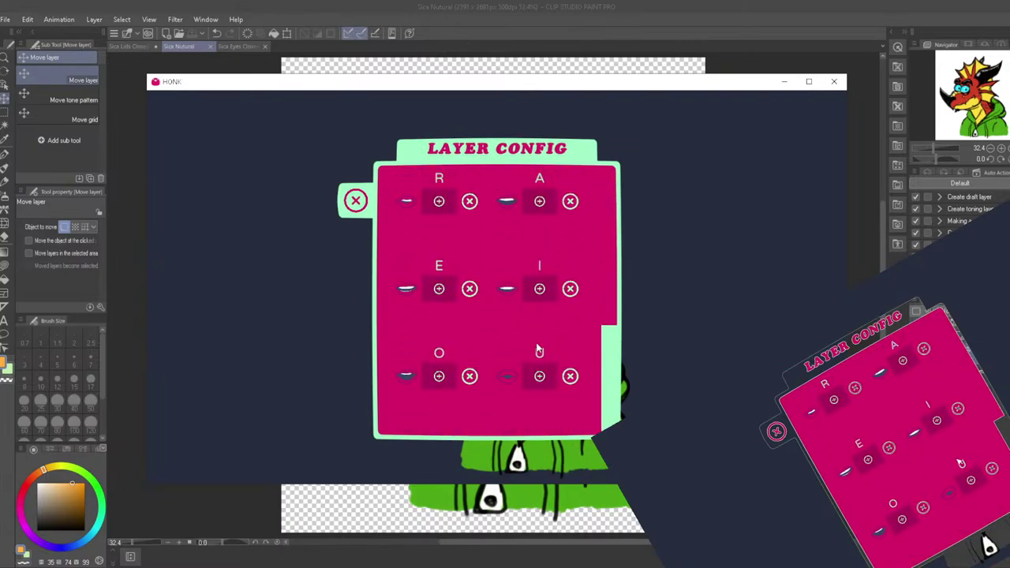
pyautogui.scroll(3, 539, 369)
pyautogui.scroll(3, 540, 369)
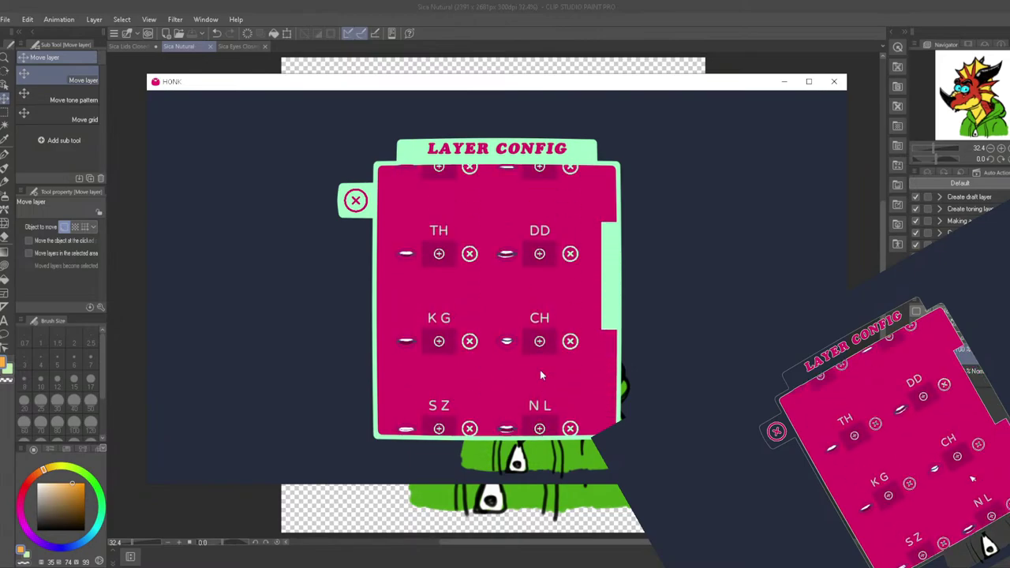
pyautogui.scroll(-4, 540, 369)
pyautogui.scroll(-2, 540, 377)
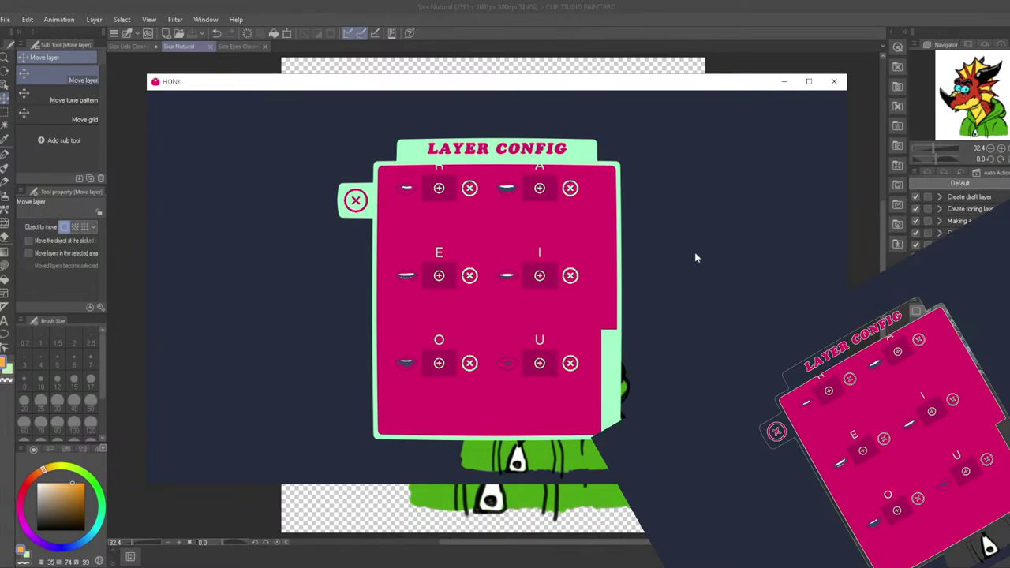
# Switch to CLIP STUDIO PAINT, open the PSD of the dragon with the O-shaped mouth as reference, and return to the Sica Nutural drawing
pyautogui.click(660, 7)
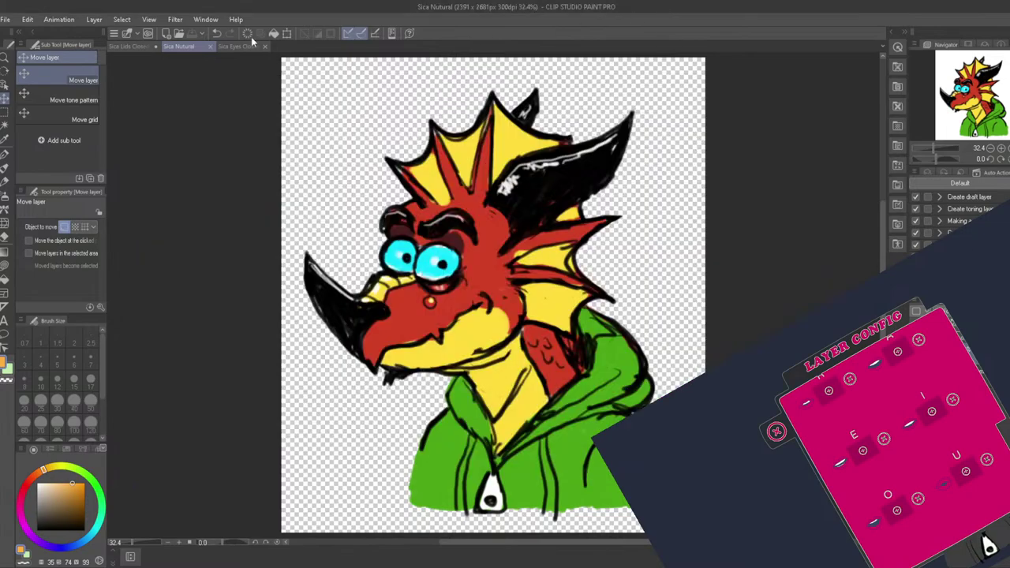
pyautogui.click(6, 19)
pyautogui.moveTo(28, 19)
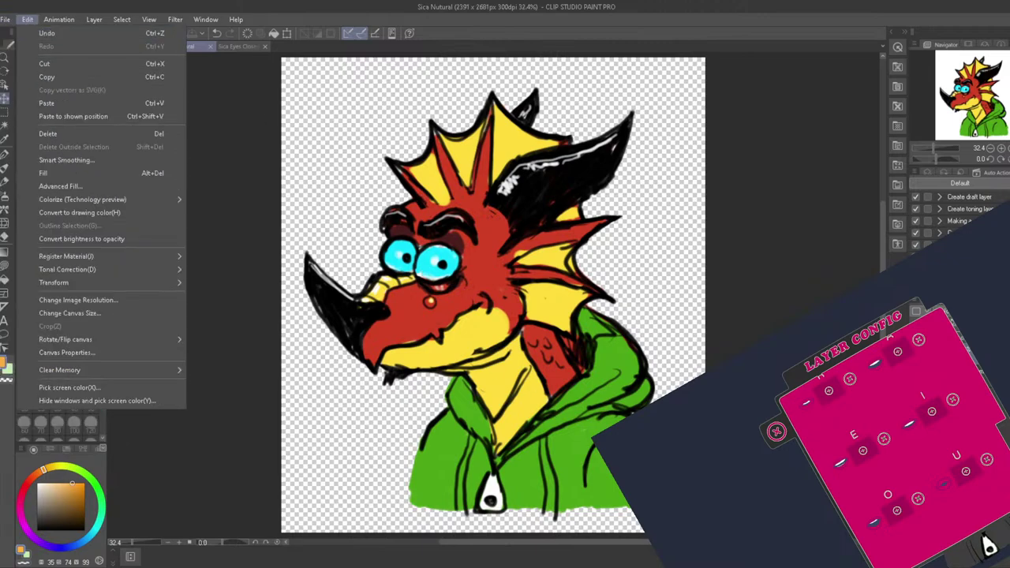
pyautogui.click(988, 545)
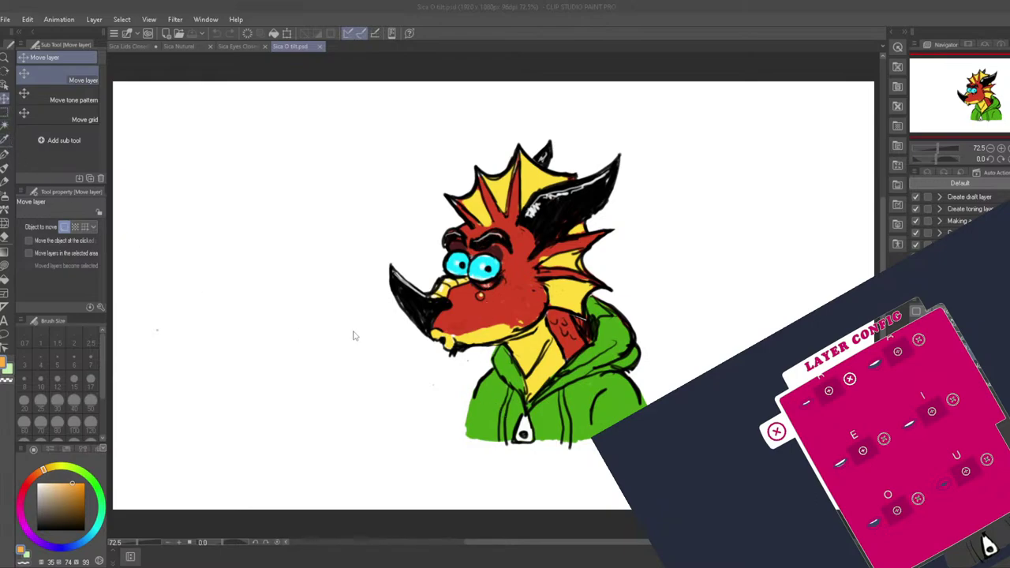
pyautogui.click(231, 46)
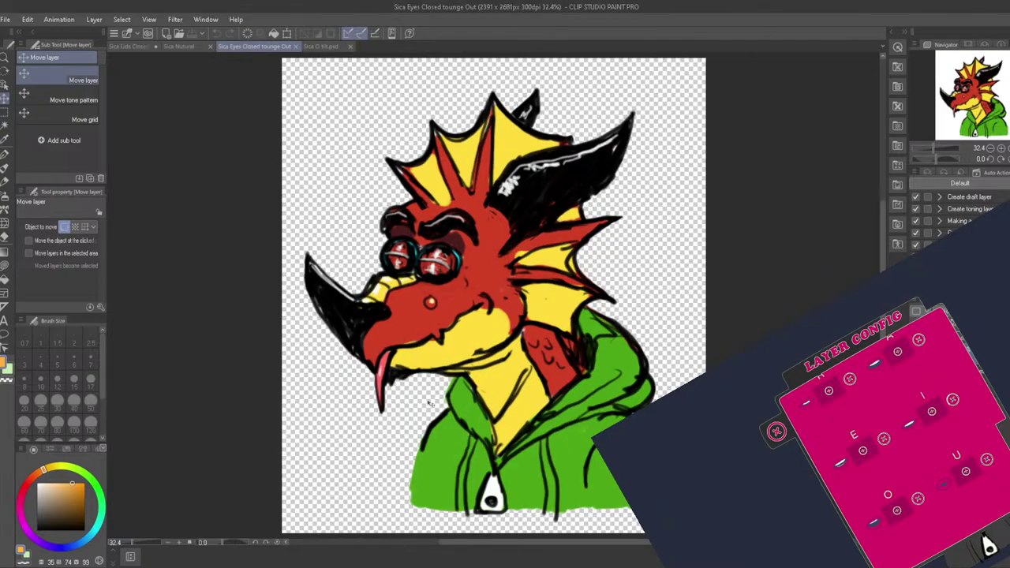
pyautogui.click(169, 48)
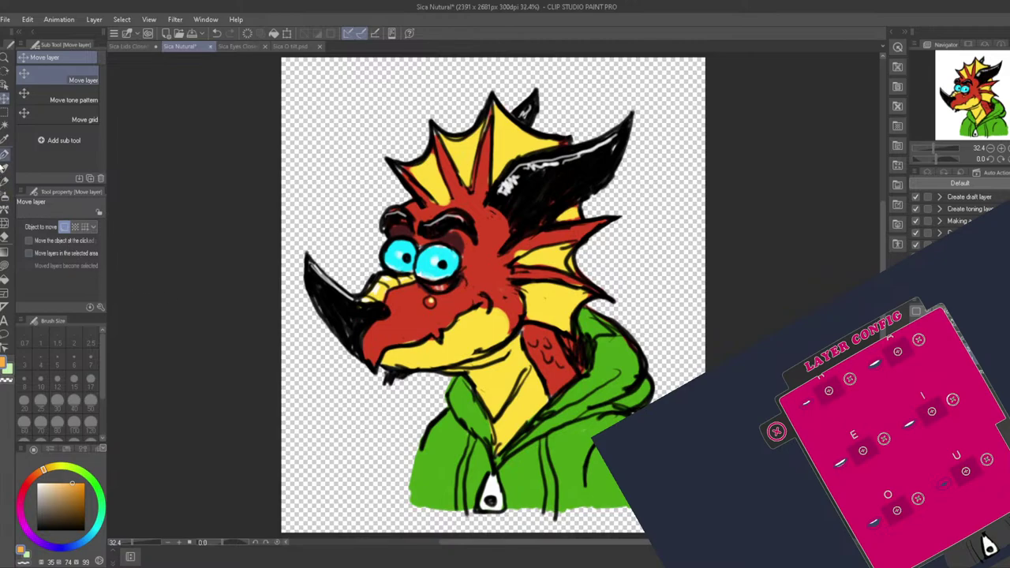
# Sketch the outline of puckered lips at the tip of the dragon's snout with a near-black G-pen at size 12
pyautogui.click(5, 154)
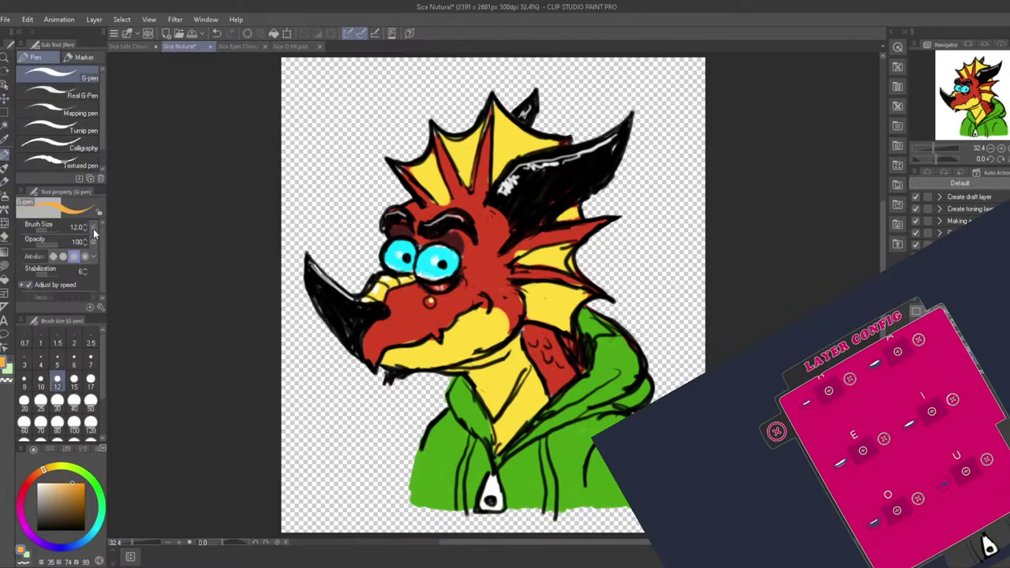
pyautogui.keyDown('alt'); pyautogui.click(371, 355); pyautogui.keyUp('alt')
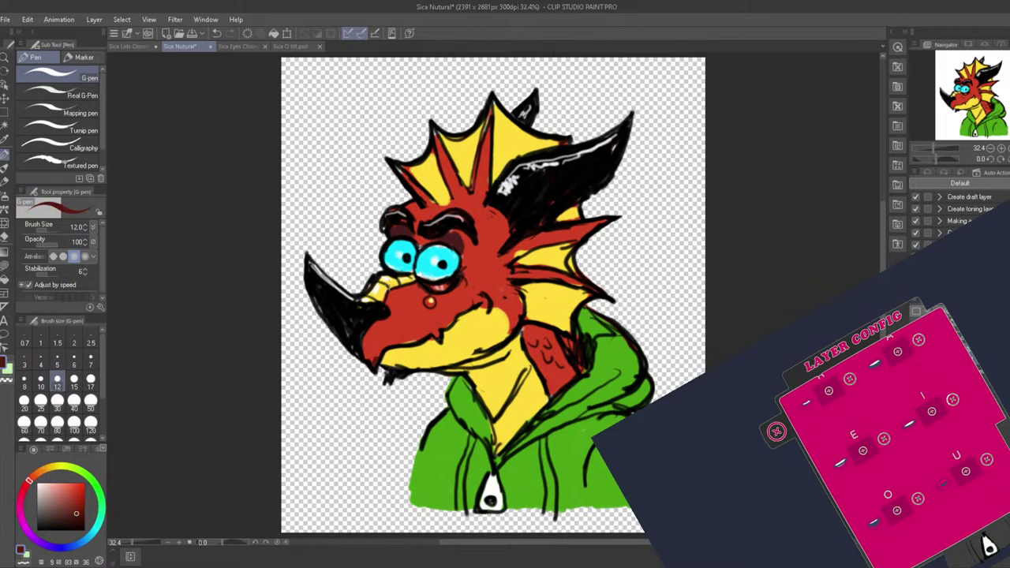
pyautogui.click(45, 529)
pyautogui.moveTo(372, 351)
pyautogui.mouseDown()
pyautogui.moveTo(360, 349)
pyautogui.moveTo(358, 363)
pyautogui.moveTo(388, 386)
pyautogui.moveTo(402, 368)
pyautogui.moveTo(375, 352)
pyautogui.mouseUp()
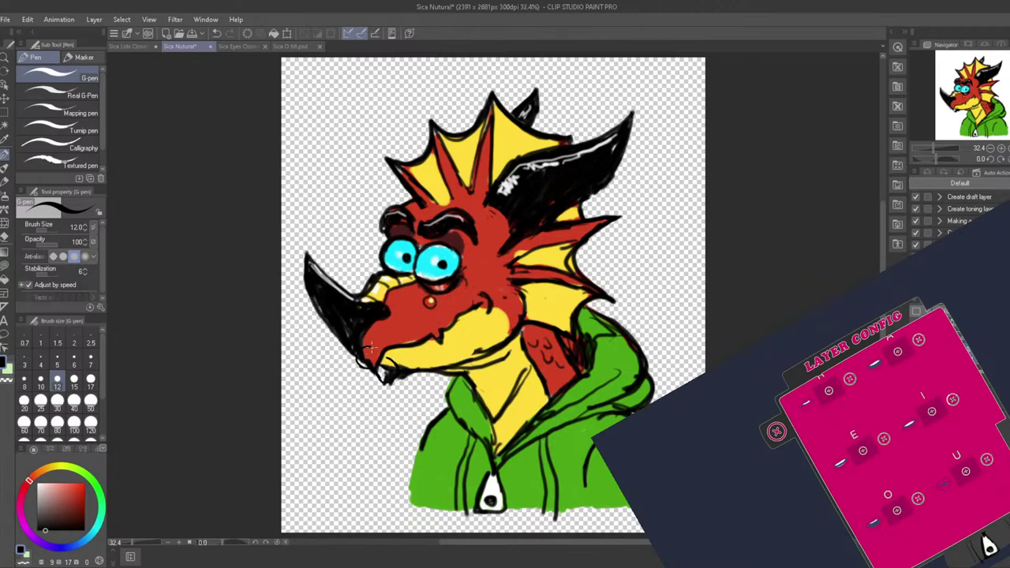
# Increase the G-pen size to 30 and thicken the black outline of the puckered lips
pyautogui.press(']')
pyautogui.press(']')
pyautogui.press(']')
pyautogui.press(']')
pyautogui.press(']')
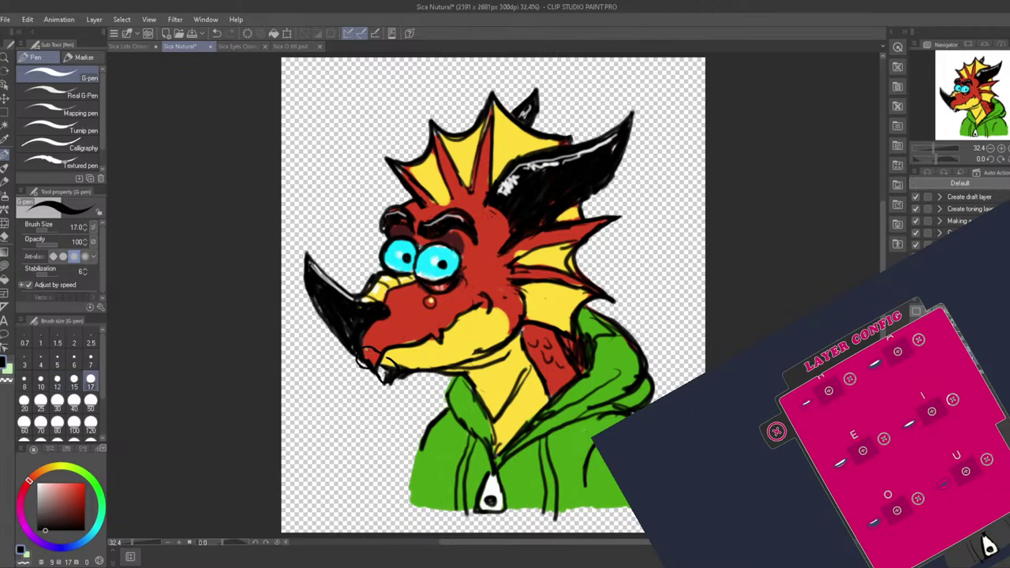
pyautogui.moveTo(376, 351)
pyautogui.mouseDown()
pyautogui.moveTo(355, 361)
pyautogui.moveTo(386, 384)
pyautogui.moveTo(392, 361)
pyautogui.mouseUp()
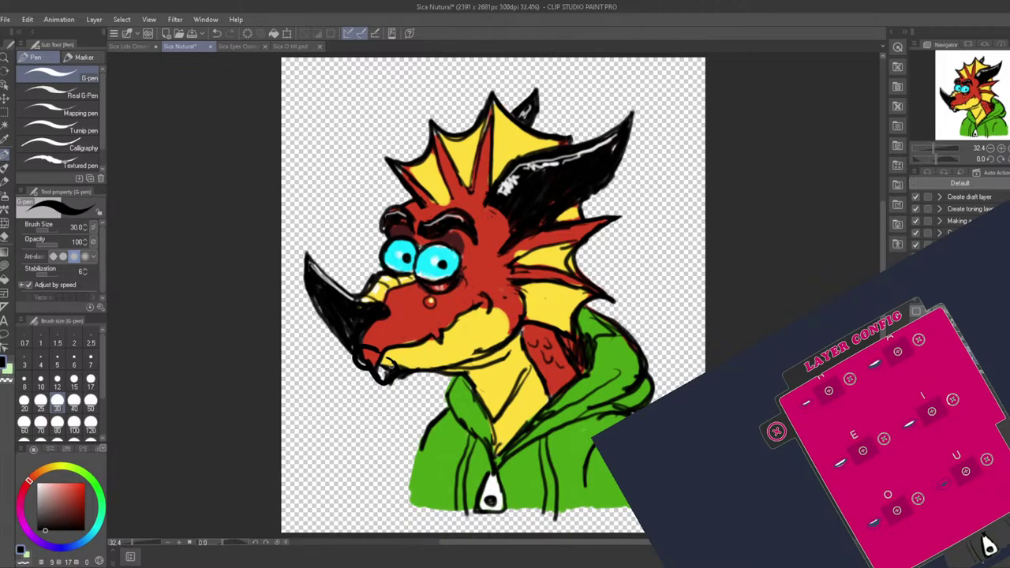
# Sample the jaw's yellow and fill the puckered lips with it using the G-pen at size 30
pyautogui.press('o')
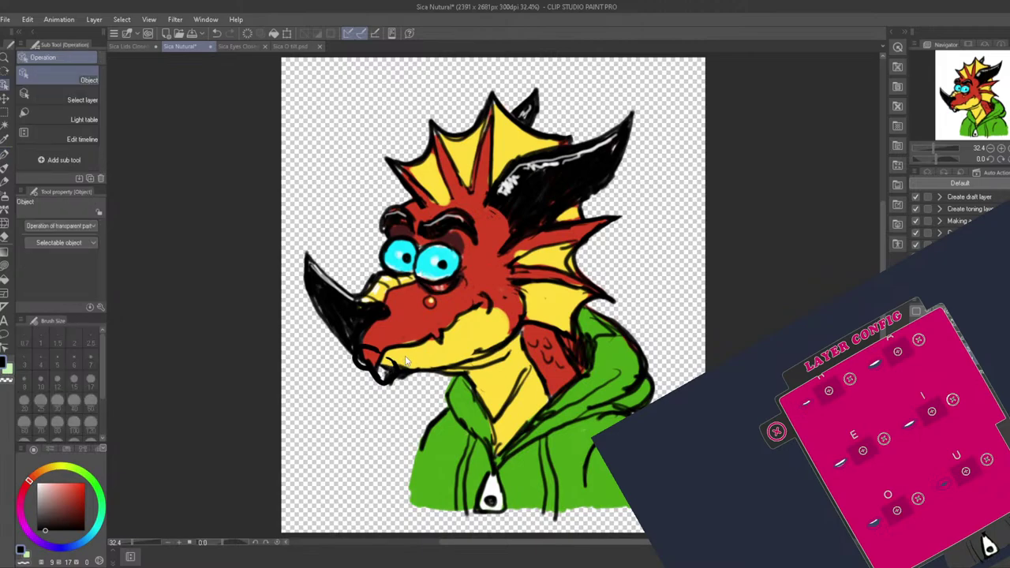
pyautogui.click(5, 183)
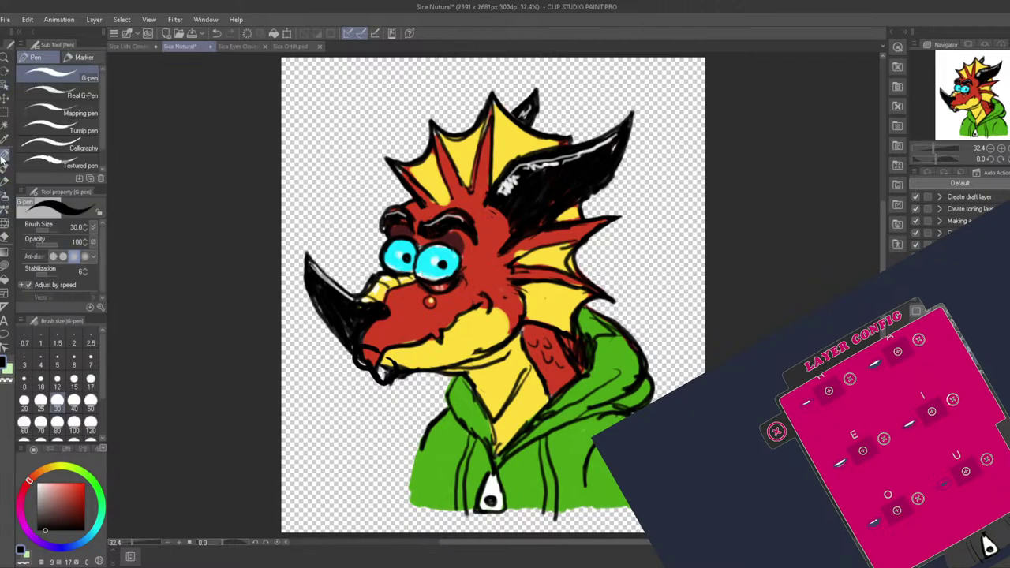
pyautogui.click(5, 139)
pyautogui.click(440, 354)
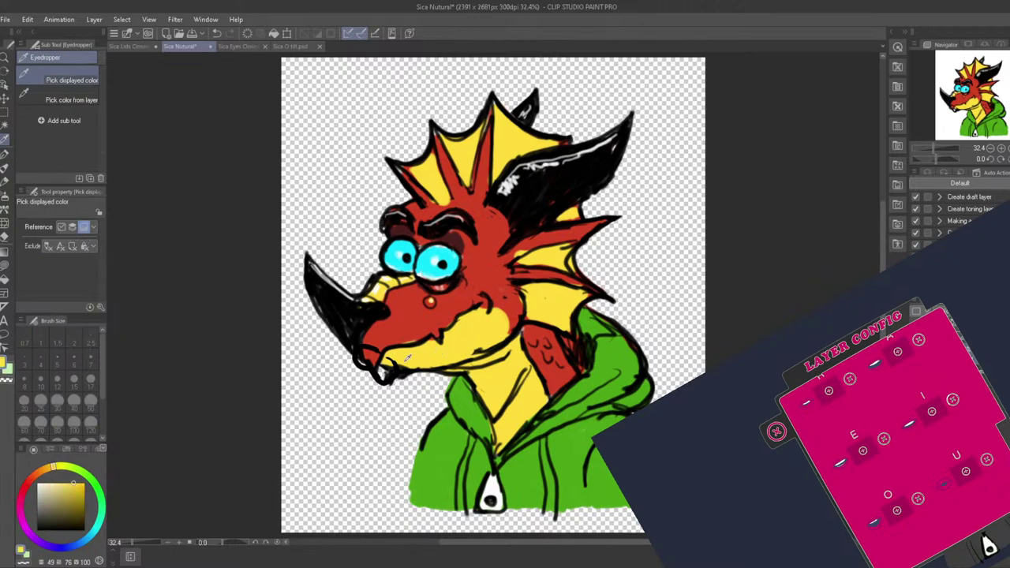
pyautogui.press('p')
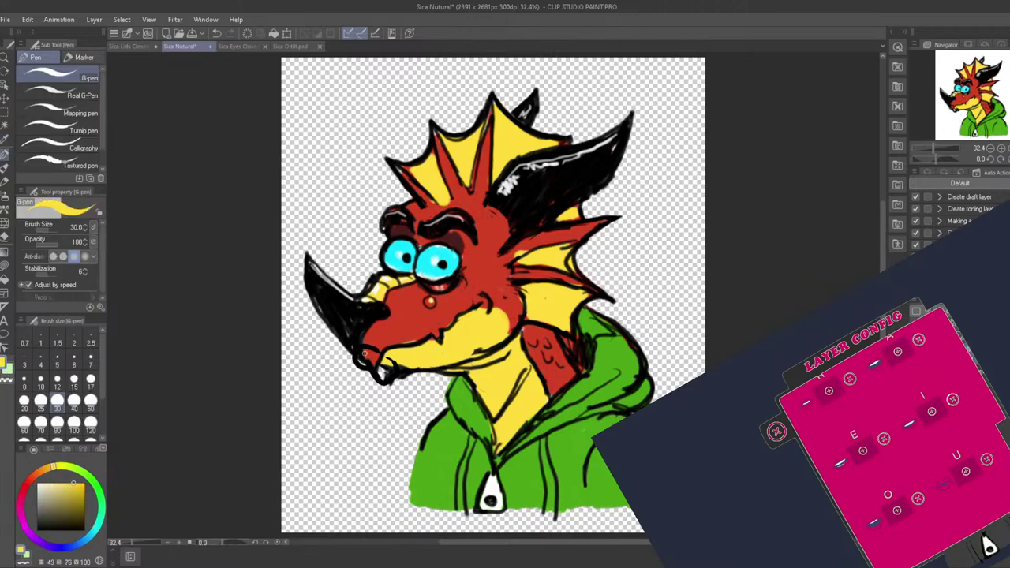
pyautogui.moveTo(366, 354)
pyautogui.mouseDown()
pyautogui.moveTo(390, 376)
pyautogui.moveTo(361, 351)
pyautogui.moveTo(376, 355)
pyautogui.mouseUp()
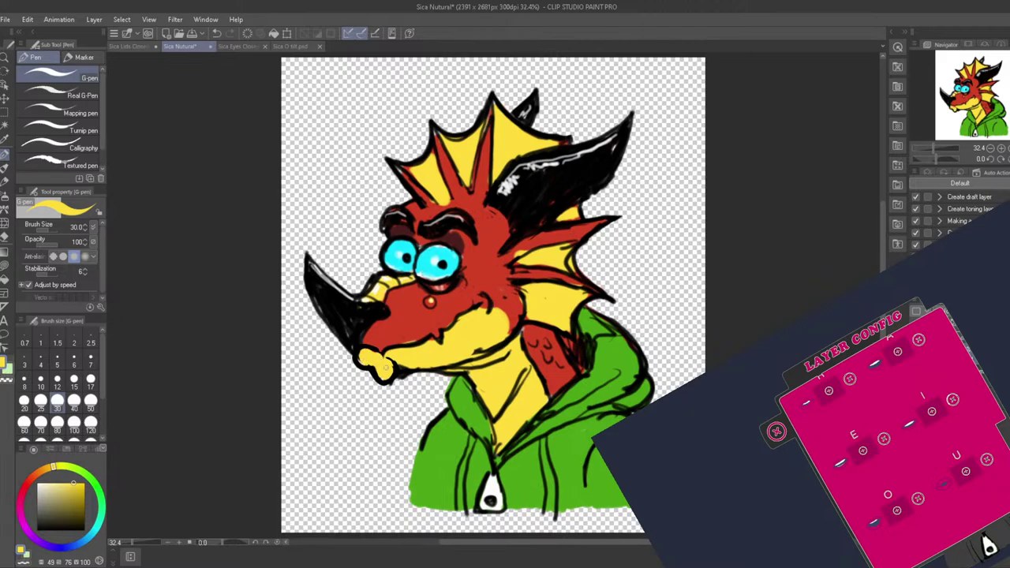
# Sample the face's red, colour the upper lip, and paint over the old mouth line back to the cheek
pyautogui.keyDown('alt'); pyautogui.click(391, 338); pyautogui.keyUp('alt')
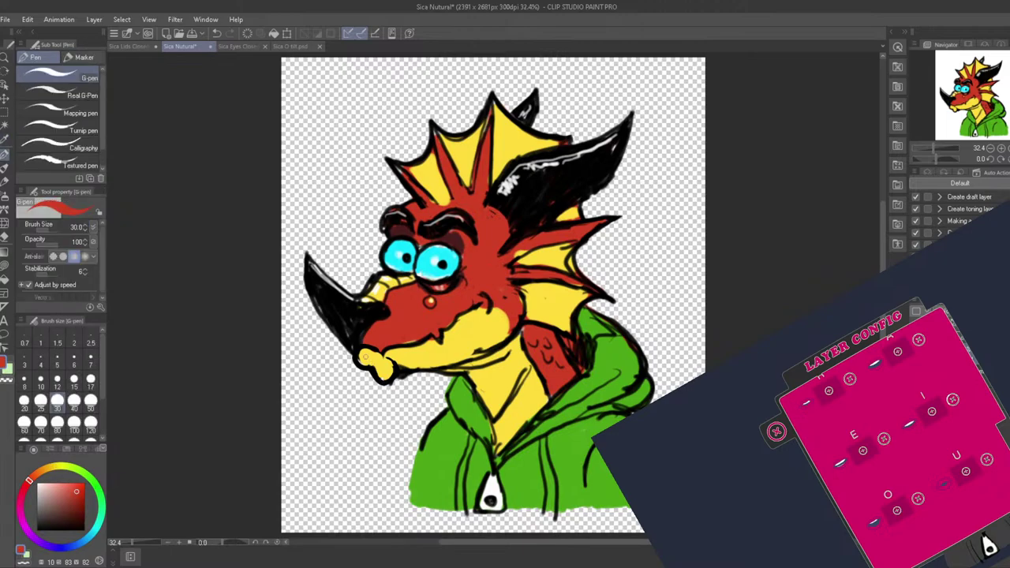
pyautogui.moveTo(365, 362)
pyautogui.mouseDown()
pyautogui.moveTo(436, 338)
pyautogui.moveTo(470, 307)
pyautogui.mouseUp()
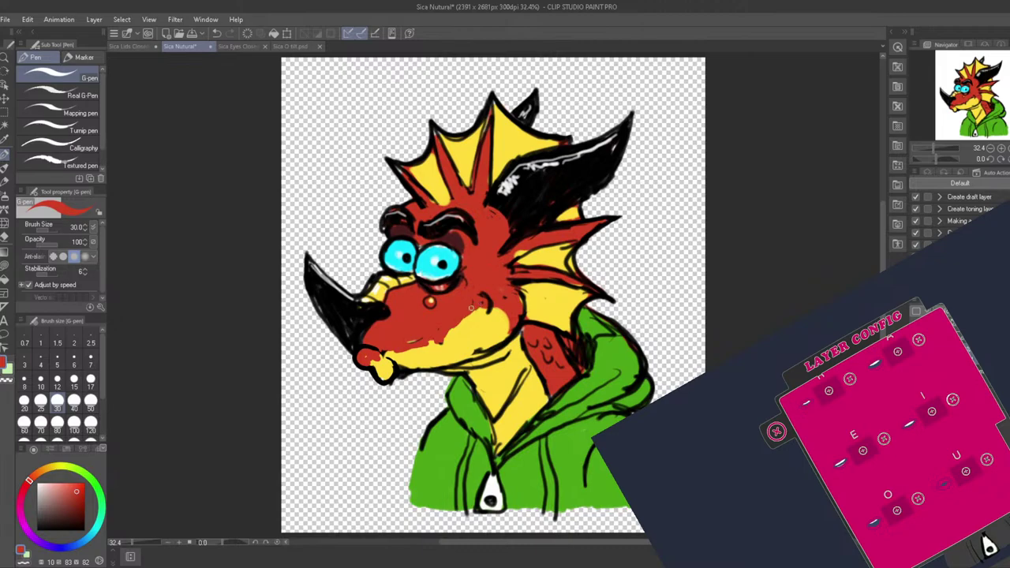
pyautogui.press('i')
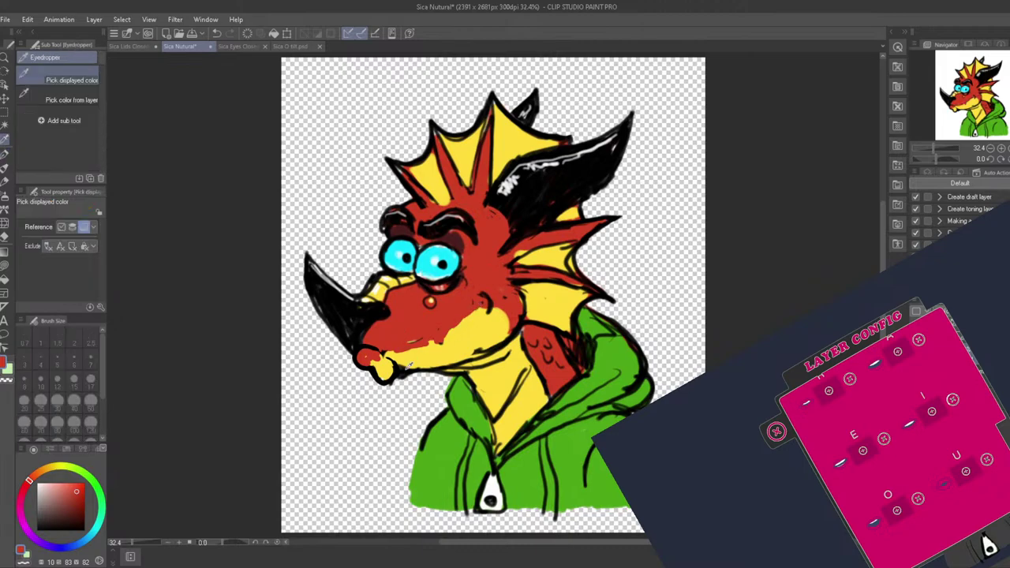
pyautogui.press('p')
pyautogui.moveTo(390, 352); pyautogui.dragTo(467, 313)
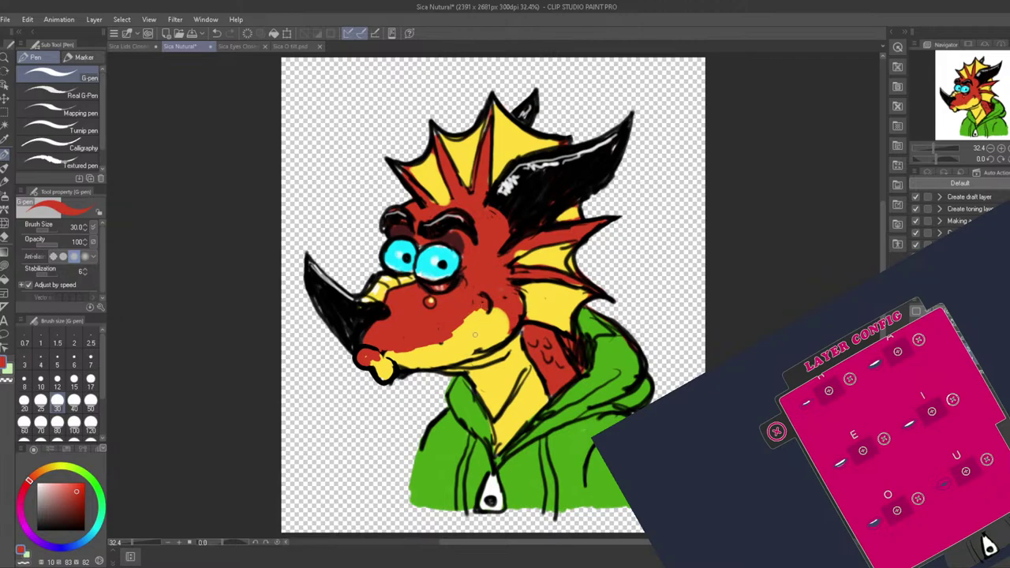
pyautogui.press('i')
pyautogui.press('p')
pyautogui.moveTo(470, 312)
pyautogui.mouseDown()
pyautogui.moveTo(502, 310)
pyautogui.moveTo(508, 319)
pyautogui.mouseUp()
# Touch up the lips with the jaw's yellow and the face's red, and paint a black mouth opening between them
pyautogui.press('i')
pyautogui.click(429, 360)
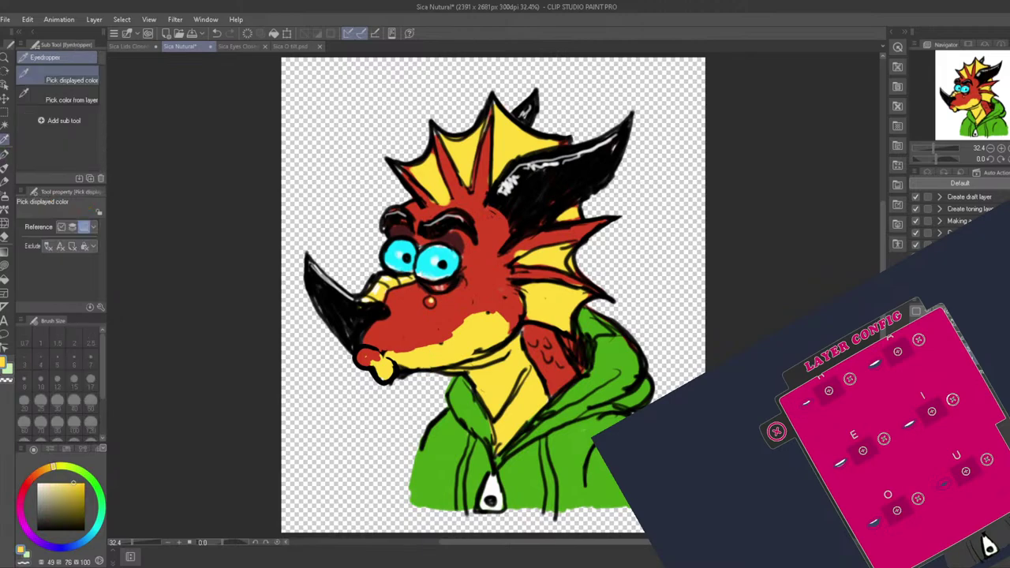
pyautogui.press('p')
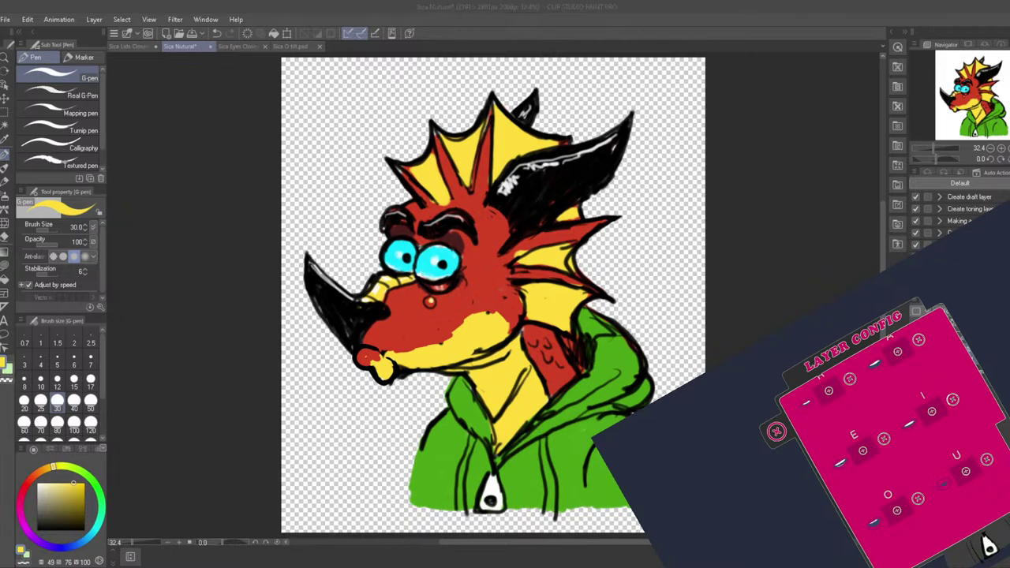
pyautogui.click(783, 173)
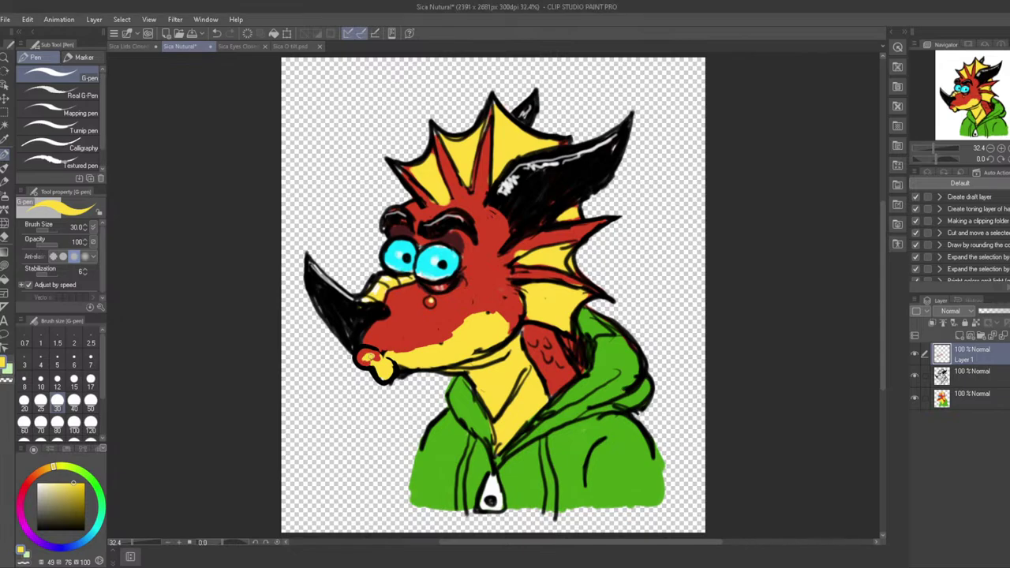
pyautogui.press('i')
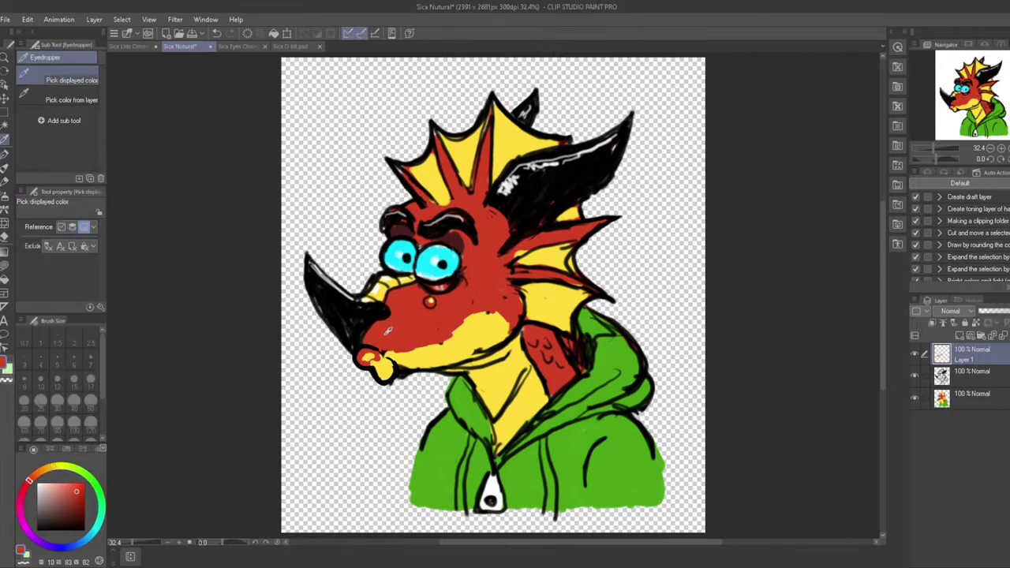
pyautogui.click(387, 330)
pyautogui.press('p')
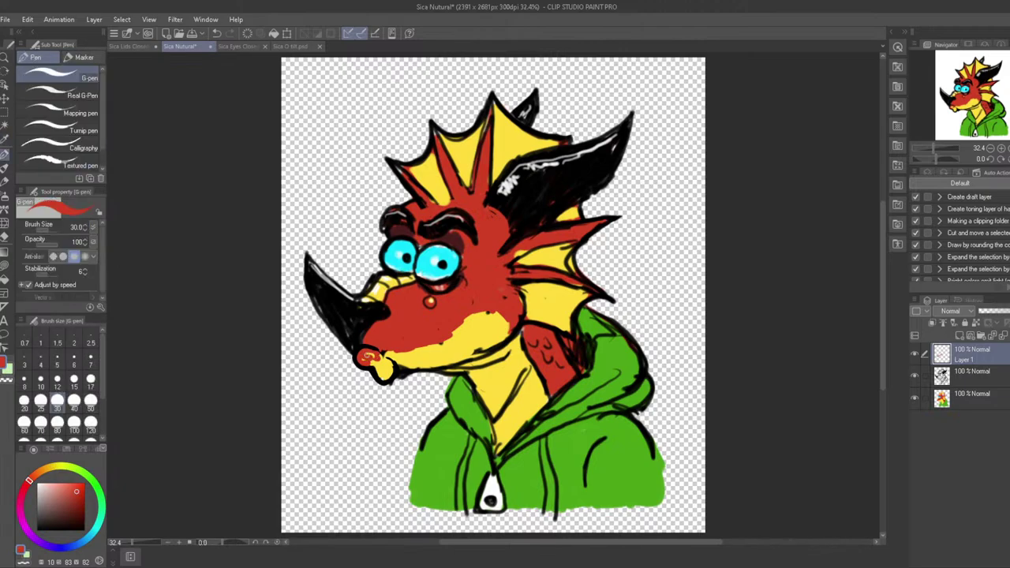
pyautogui.moveTo(366, 360); pyautogui.dragTo(380, 360)
pyautogui.keyDown('alt'); pyautogui.click(378, 345); pyautogui.keyUp('alt')
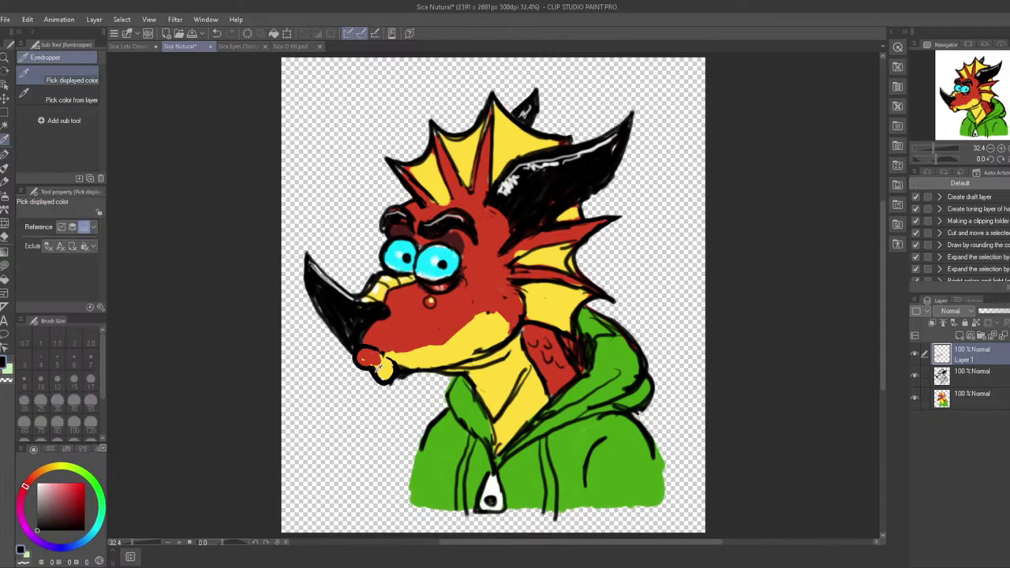
pyautogui.moveTo(371, 362); pyautogui.dragTo(379, 369)
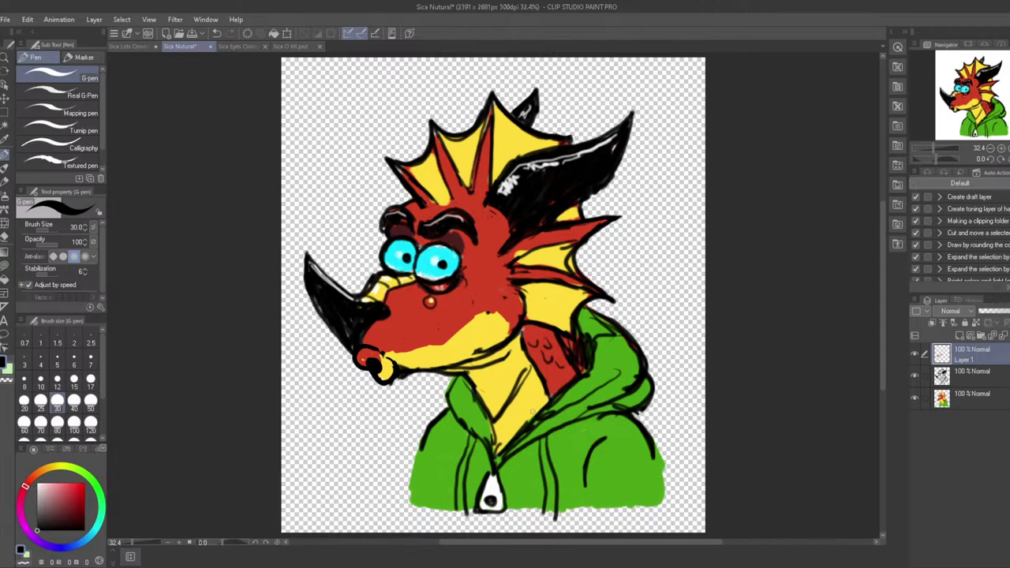
# Select all three layers, lasso the dragon's head above the neck, and rotate it slightly counterclockwise
pyautogui.keyDown('shift'); pyautogui.click(964, 400); pyautogui.keyUp('shift')
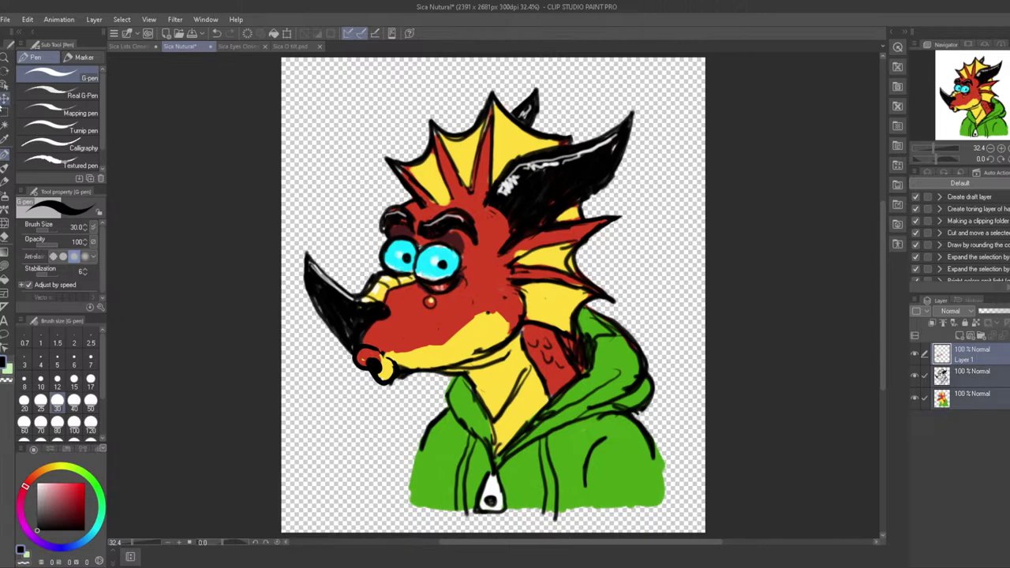
pyautogui.click(4, 98)
pyautogui.click(4, 111)
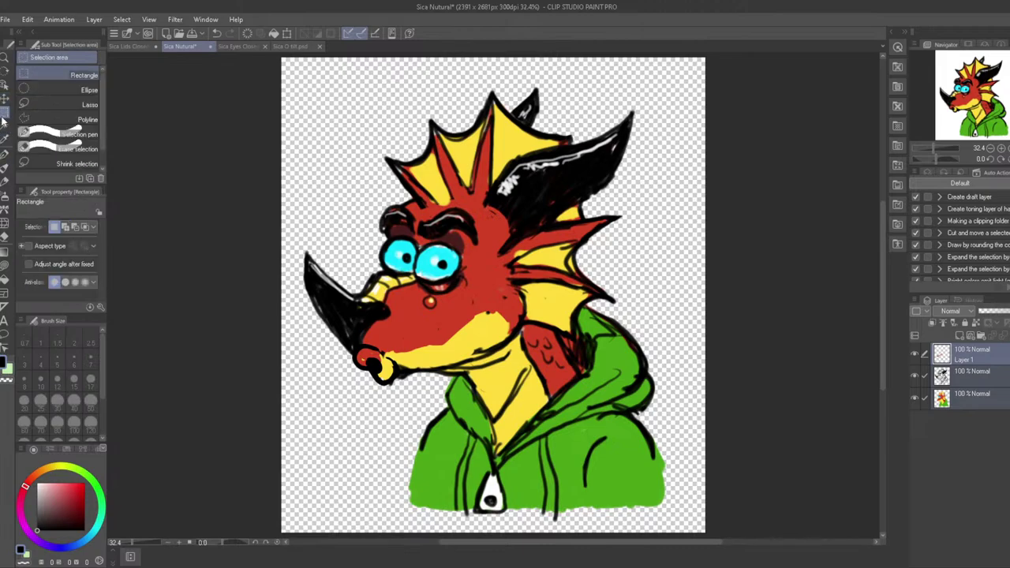
pyautogui.click(60, 105)
pyautogui.moveTo(312, 213)
pyautogui.mouseDown()
pyautogui.moveTo(298, 251)
pyautogui.moveTo(318, 354)
pyautogui.moveTo(376, 386)
pyautogui.moveTo(485, 355)
pyautogui.moveTo(528, 322)
pyautogui.moveTo(579, 338)
pyautogui.moveTo(591, 302)
pyautogui.moveTo(647, 302)
pyautogui.moveTo(688, 192)
pyautogui.moveTo(597, 76)
pyautogui.moveTo(459, 93)
pyautogui.moveTo(334, 153)
pyautogui.moveTo(305, 221)
pyautogui.mouseUp()
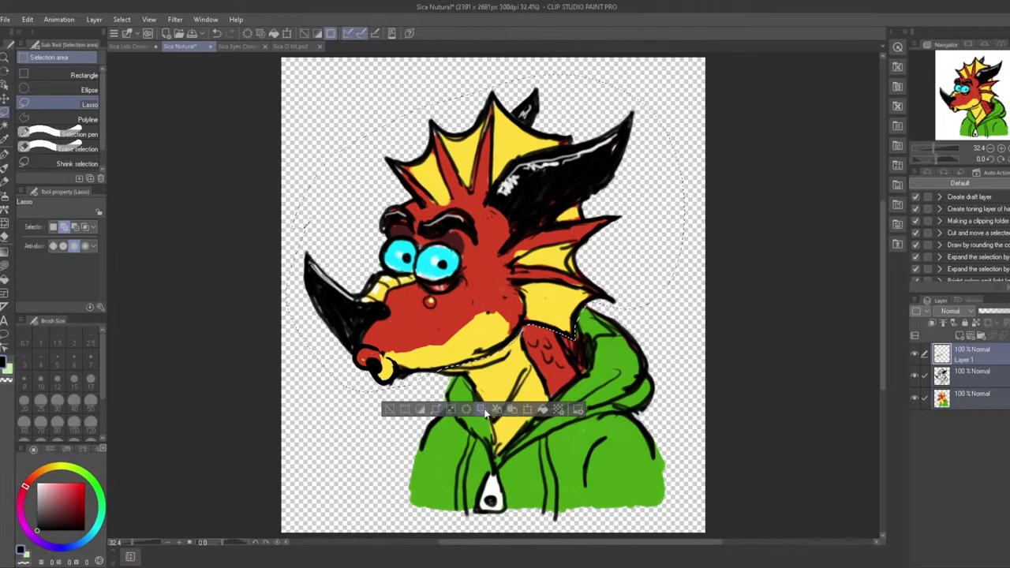
pyautogui.click(527, 410)
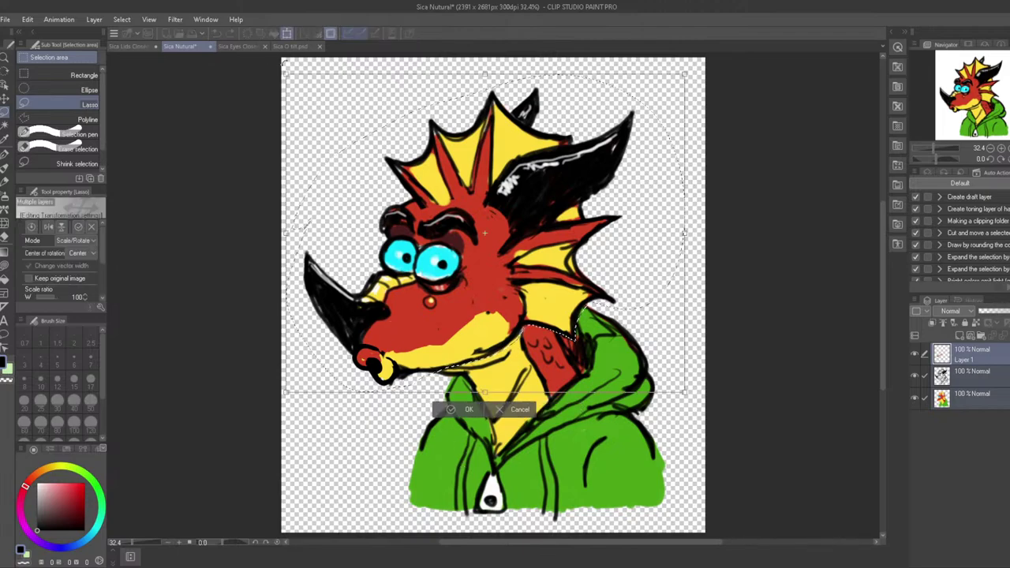
pyautogui.moveTo(280, 64); pyautogui.dragTo(269, 69)
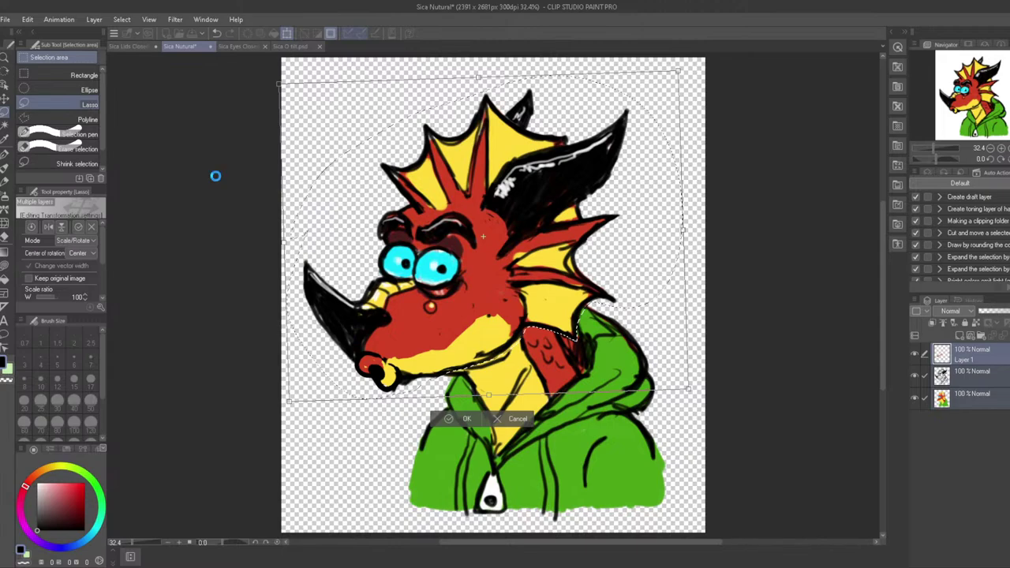
pyautogui.press('Return')
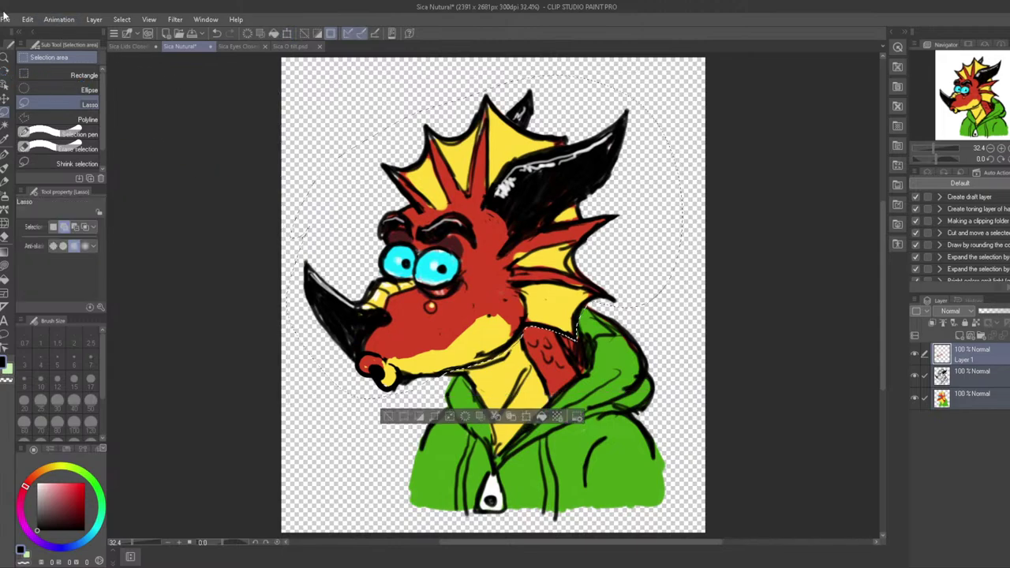
# Save the drawing under the new name Sica U in CLIP STUDIO FORMAT in the New Character 2 folder
pyautogui.click(5, 19)
pyautogui.click(58, 116)
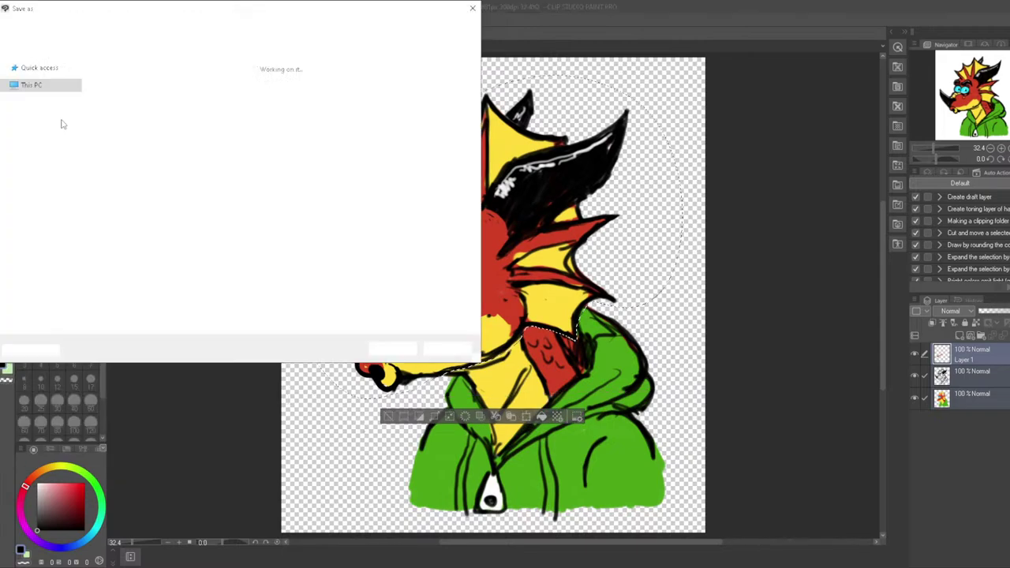
pyautogui.click(87, 310)
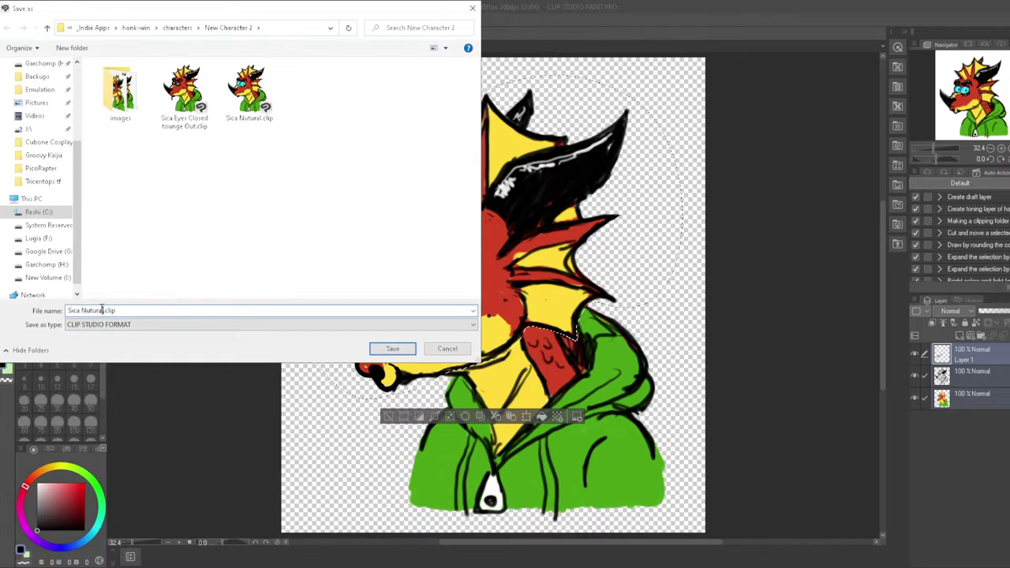
pyautogui.moveTo(103, 310); pyautogui.dragTo(83, 329)
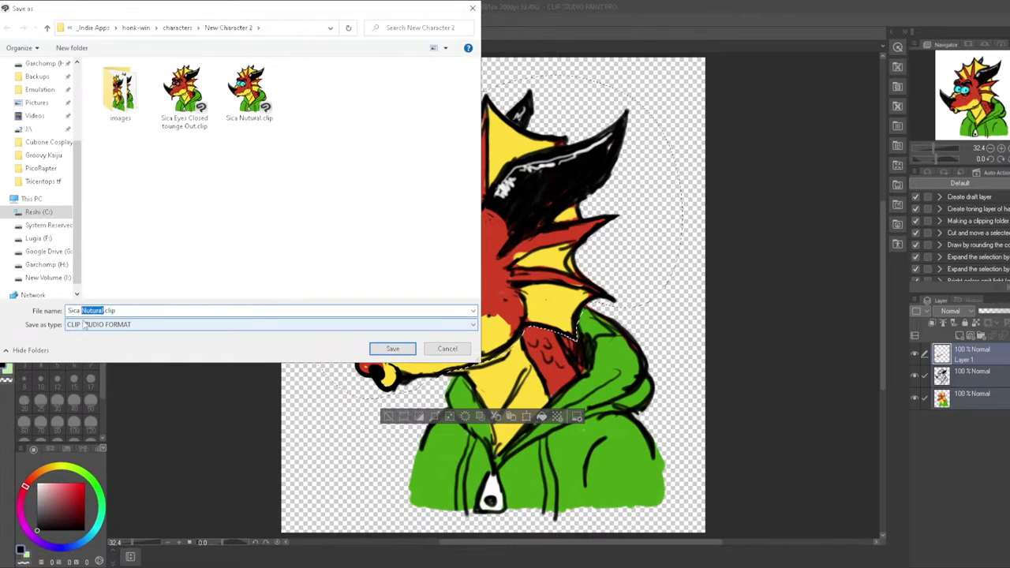
pyautogui.write('U')
pyautogui.press('Return')
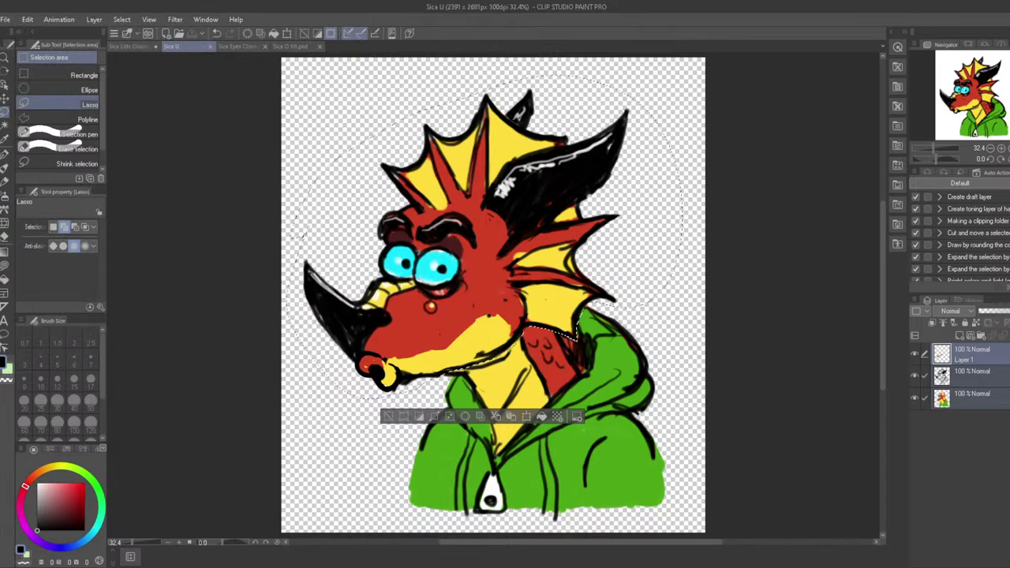
pyautogui.scroll(4, 317, 313)
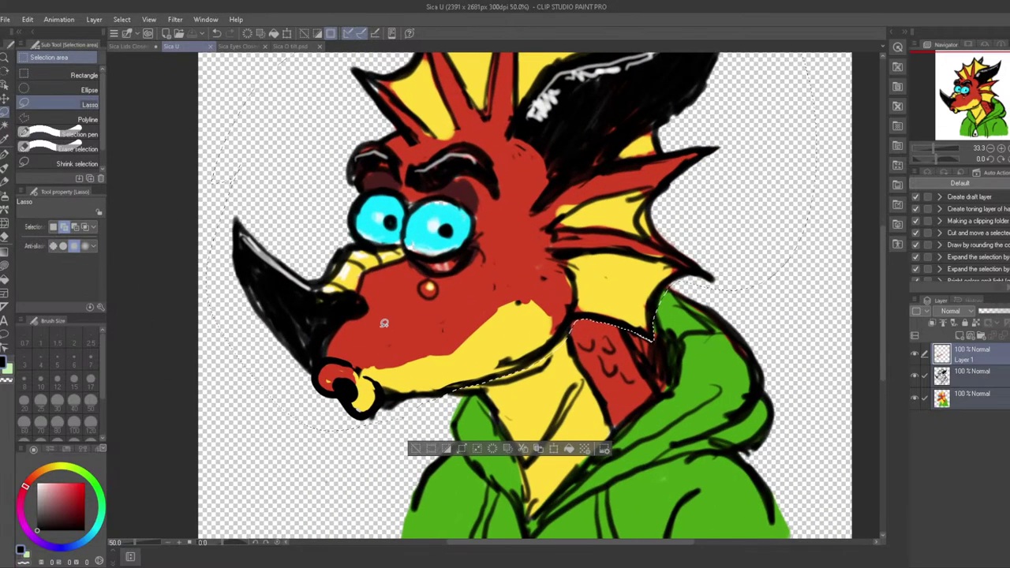
pyautogui.scroll(-4, 378, 315)
pyautogui.scroll(2, 377, 313)
pyautogui.scroll(4, 377, 313)
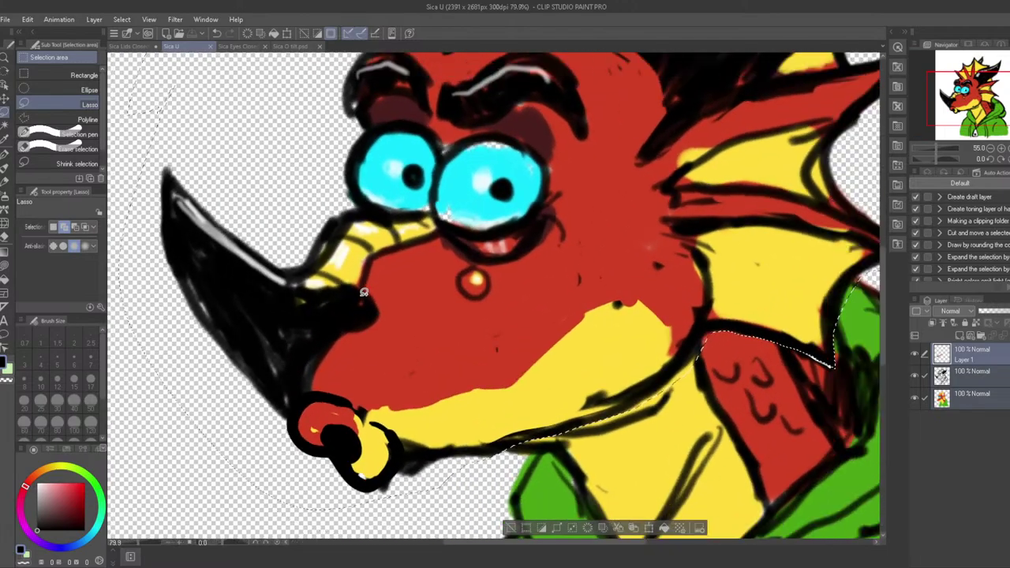
pyautogui.scroll(-4, 367, 296)
pyautogui.scroll(1, 400, 299)
pyautogui.scroll(-3, 400, 300)
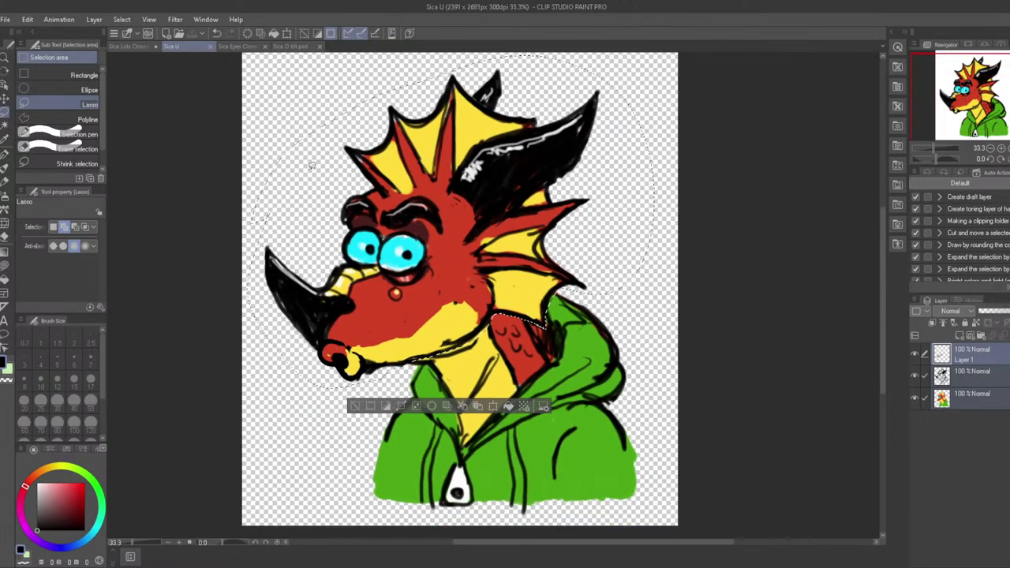
# Export the drawing as the single-layer PNG Sica U.png into the character's images folder with the default export settings
pyautogui.click(4, 18)
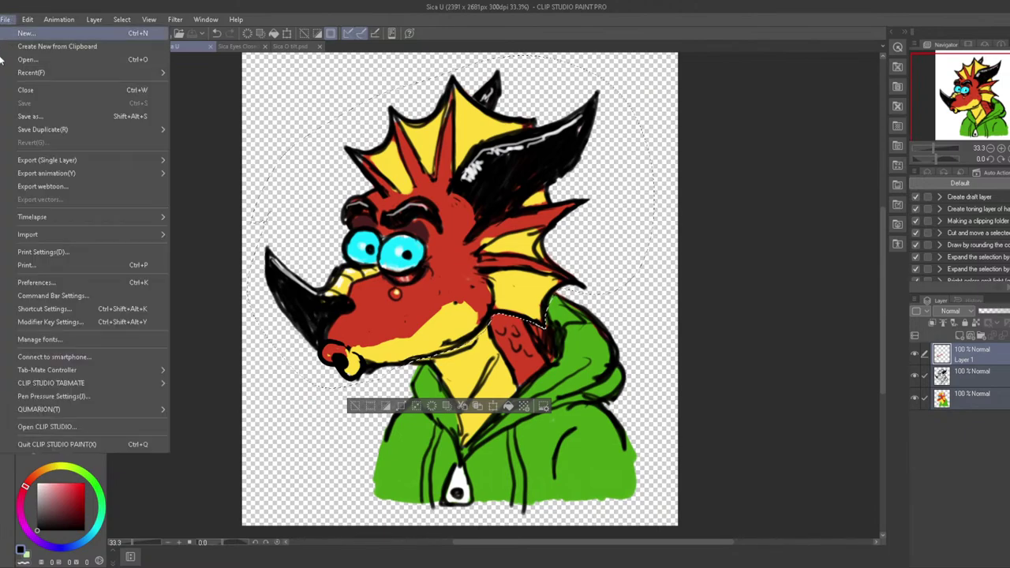
pyautogui.moveTo(54, 234)
pyautogui.moveTo(68, 160)
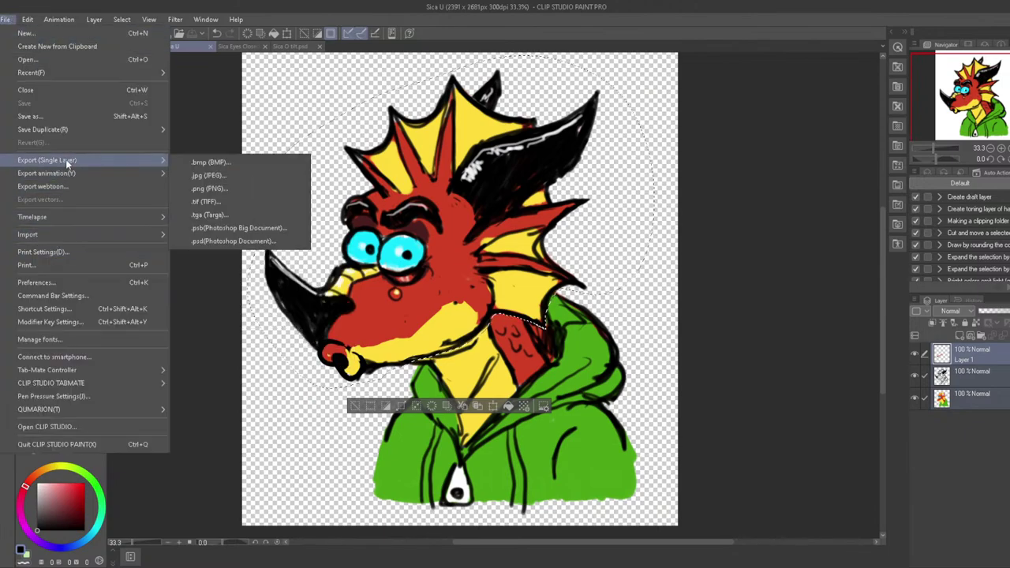
pyautogui.click(209, 189)
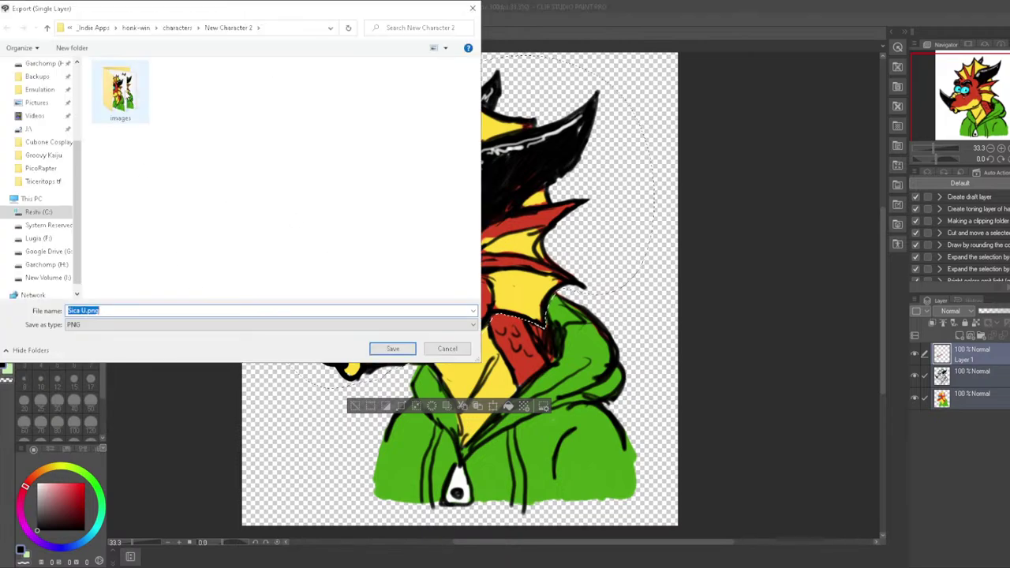
pyautogui.doubleClick(120, 91)
pyautogui.click(392, 349)
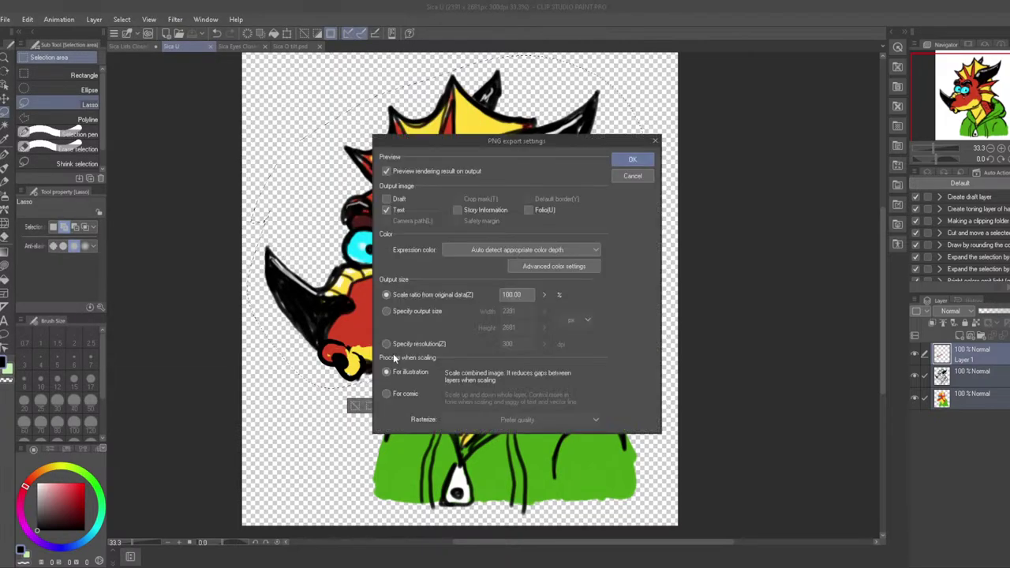
pyautogui.click(635, 164)
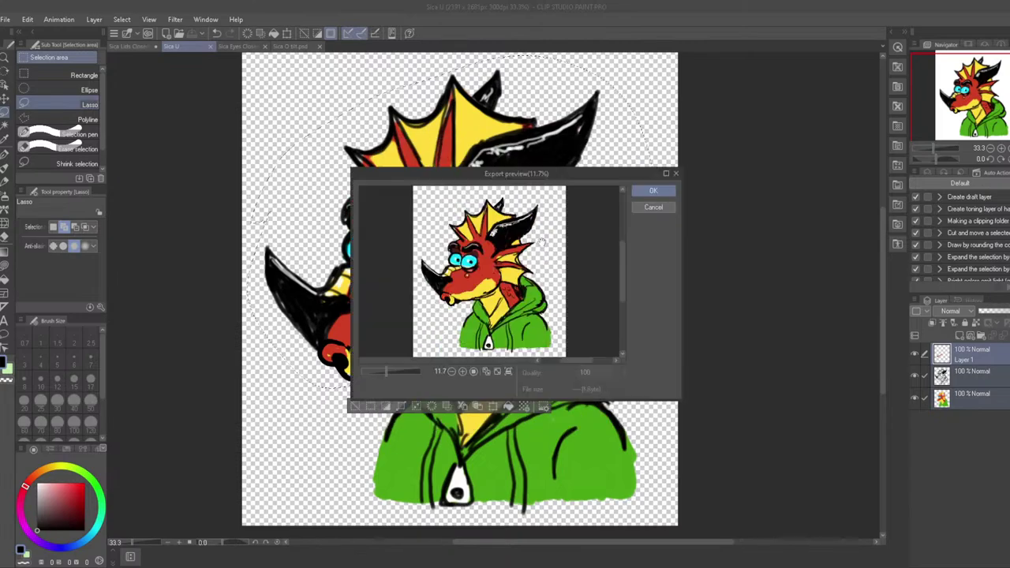
pyautogui.click(650, 195)
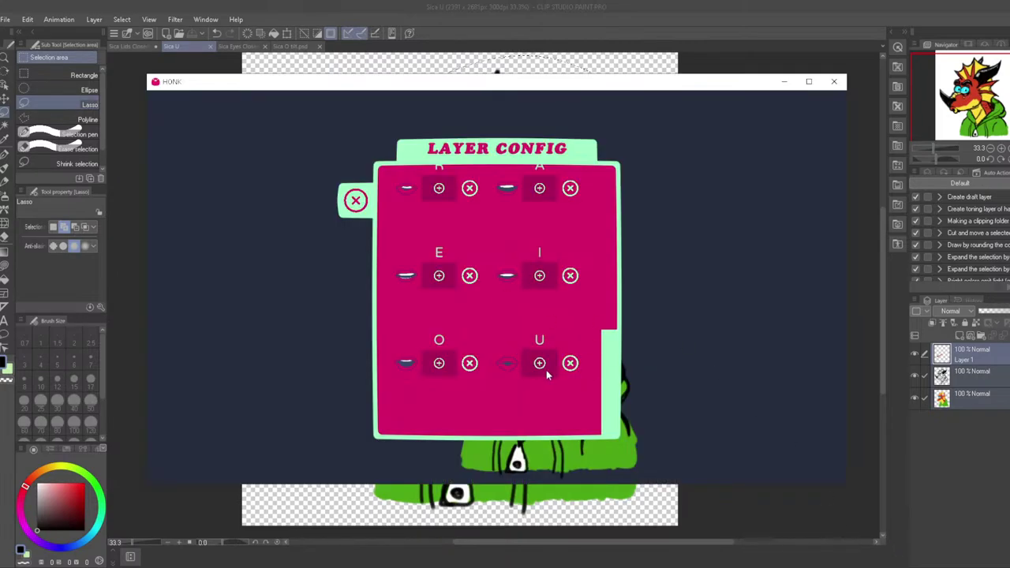
# Switch to HONK, check the images offered for the U mouth shape, and leave the layer configuration
pyautogui.click(539, 363)
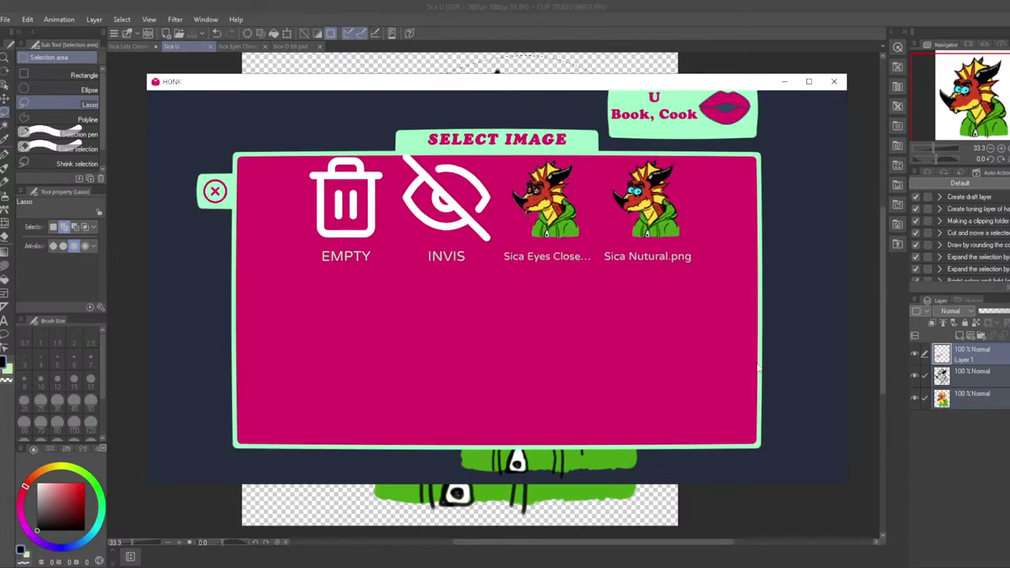
pyautogui.click(729, 56)
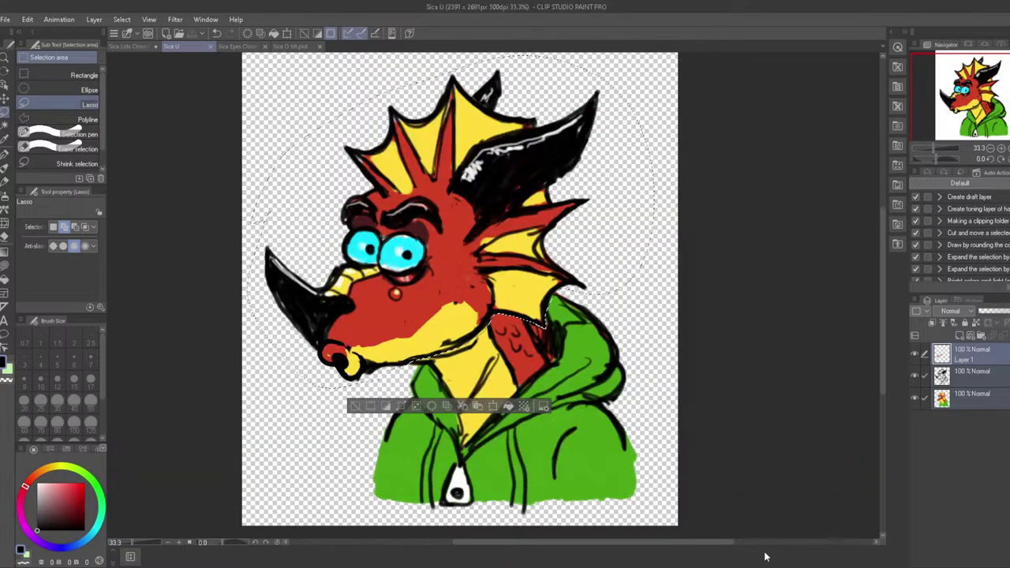
pyautogui.click(865, 565)
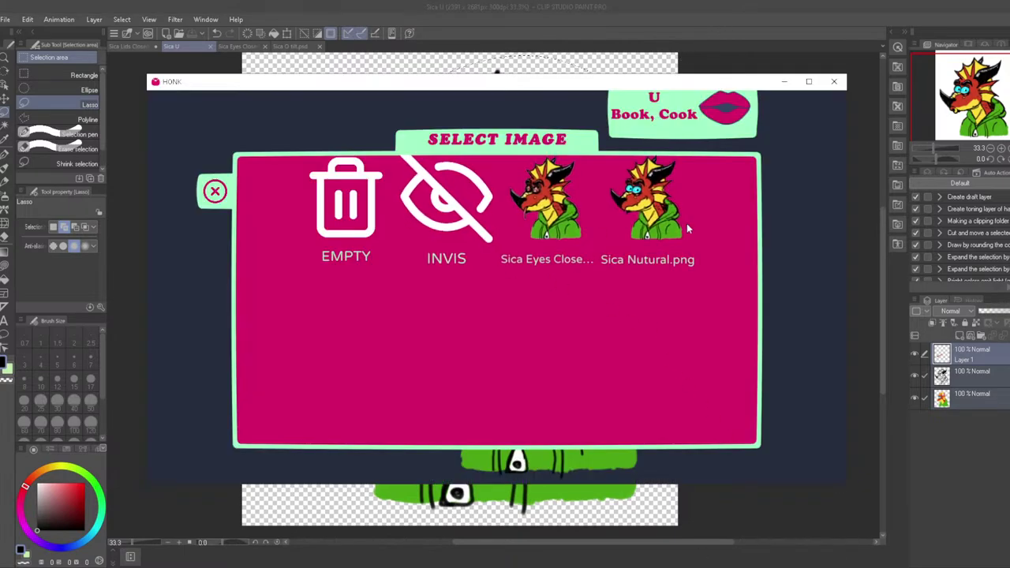
pyautogui.click(213, 195)
pyautogui.click(356, 201)
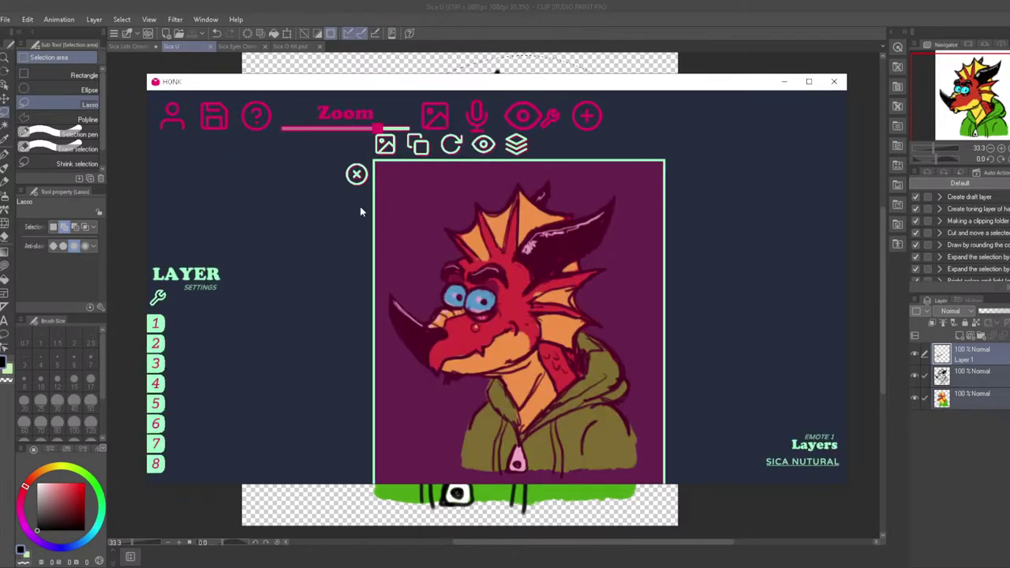
# Save the character in HONK, recheck the U mouth shape's image choices, and return to CLIP STUDIO PAINT
pyautogui.click(213, 118)
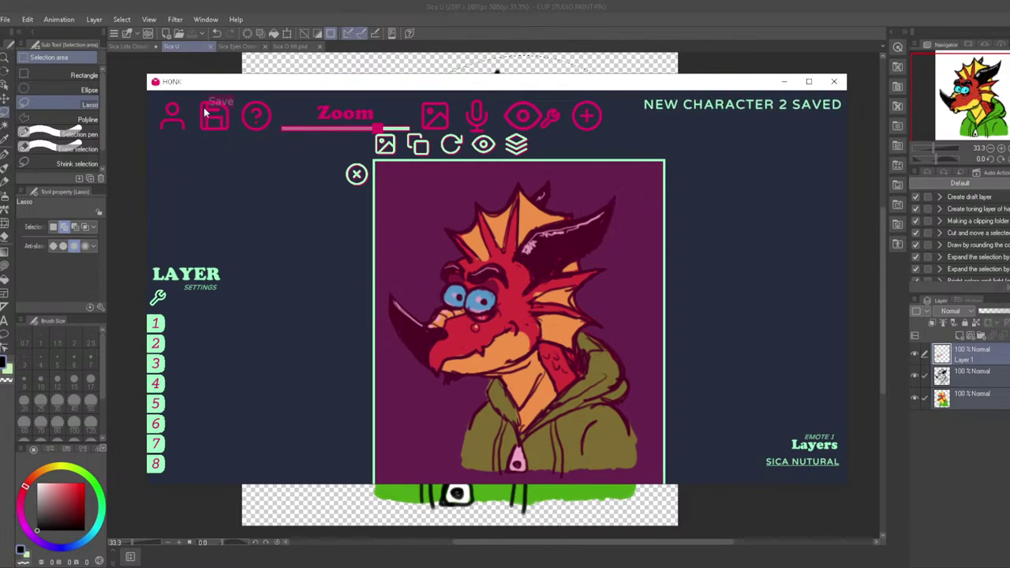
pyautogui.click(385, 144)
pyautogui.click(539, 362)
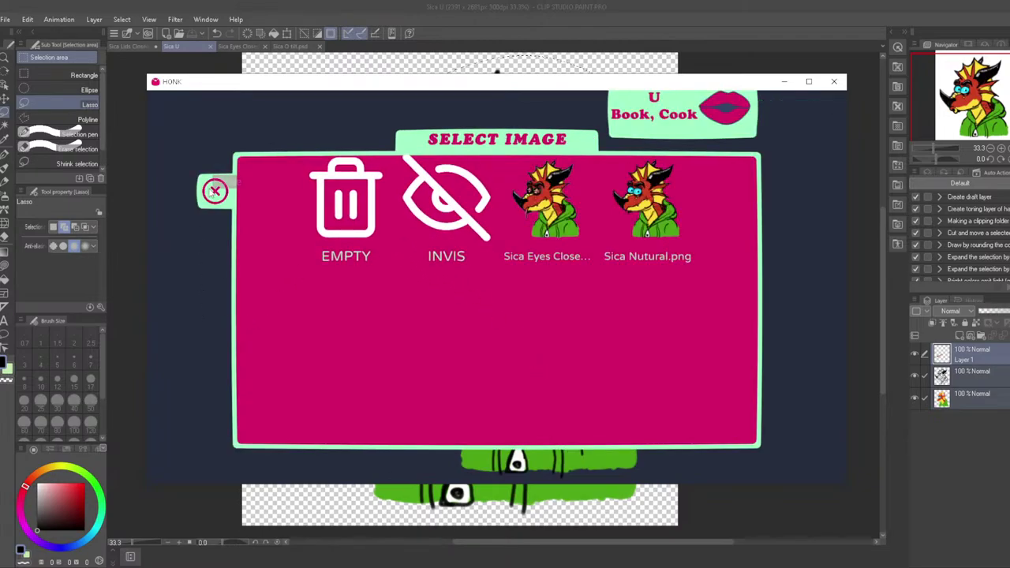
pyautogui.click(211, 191)
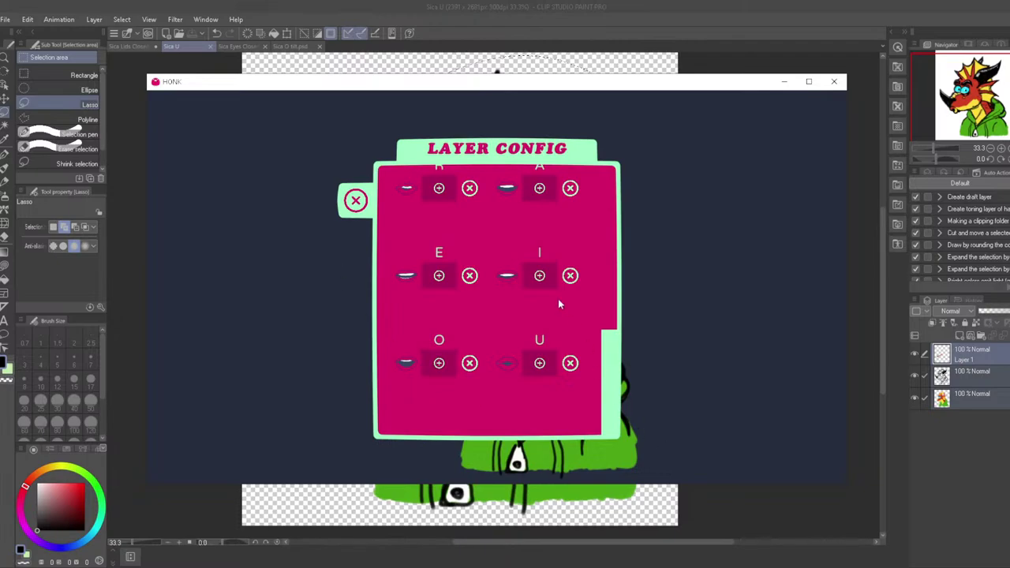
pyautogui.click(672, 6)
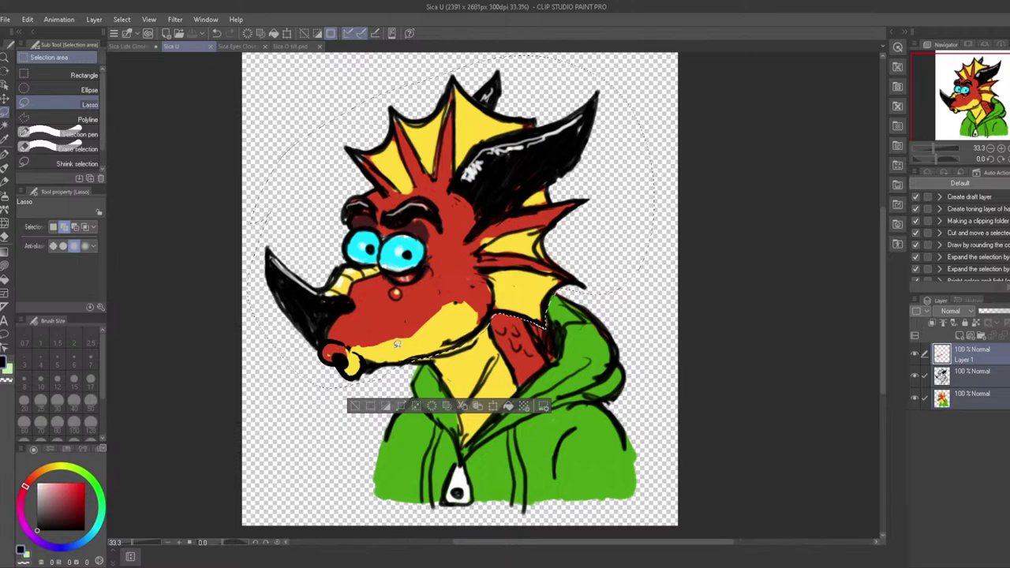
# Look through the open dragon drawings, and open the recent Sica Nutural.clip from the sica folder on the Desktop
pyautogui.click(292, 49)
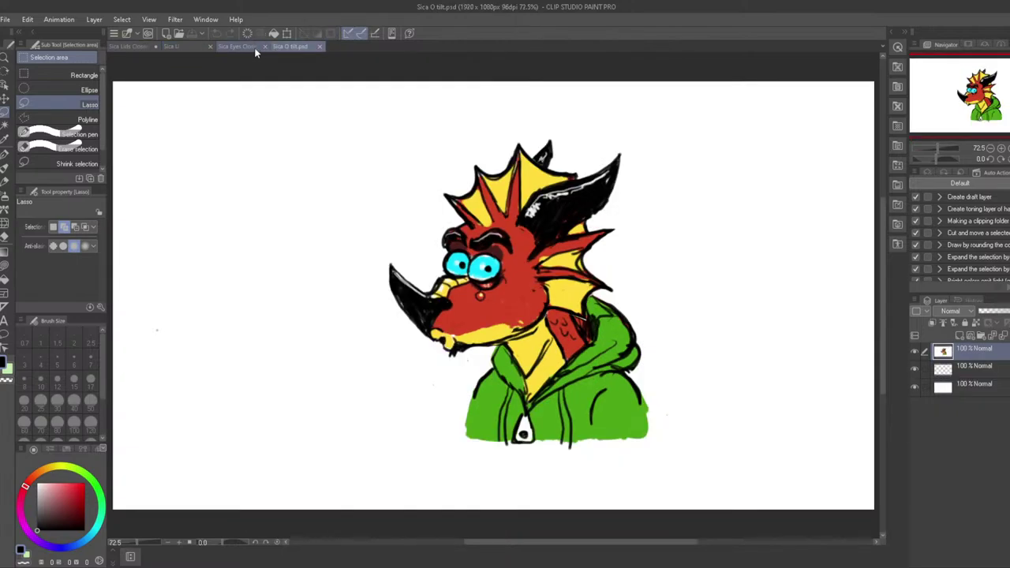
pyautogui.click(177, 49)
pyautogui.click(136, 49)
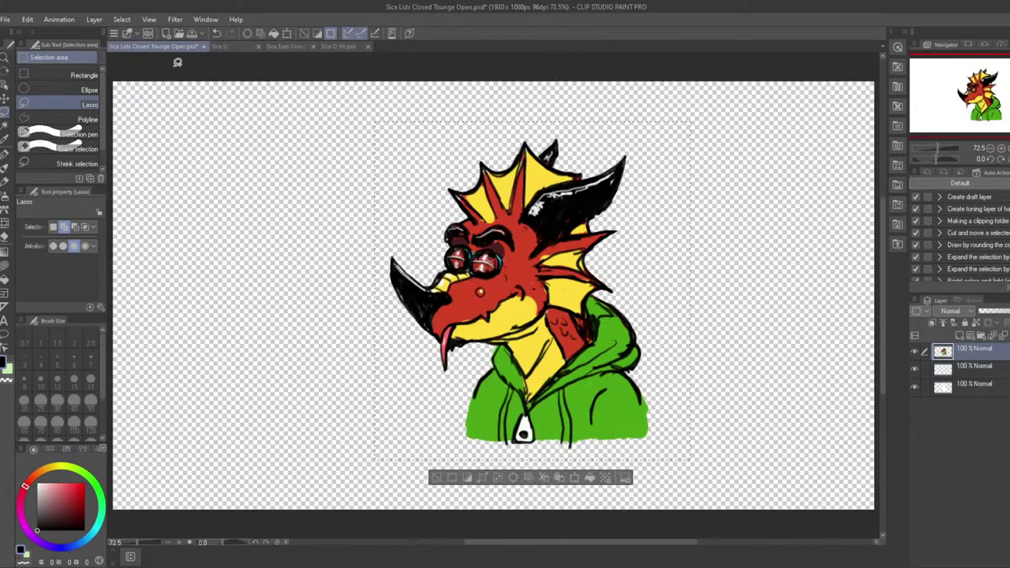
pyautogui.click(172, 47)
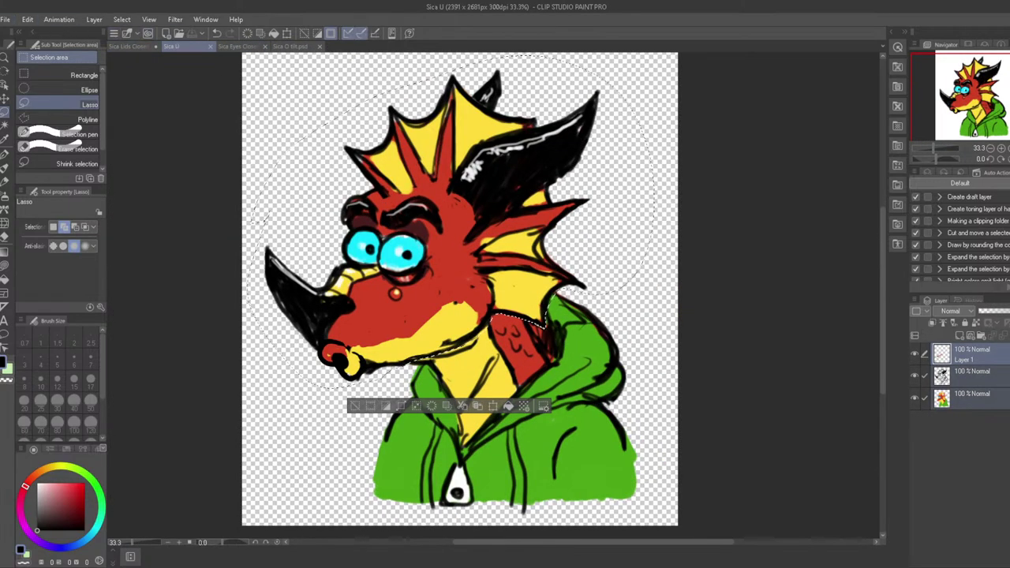
pyautogui.click(5, 19)
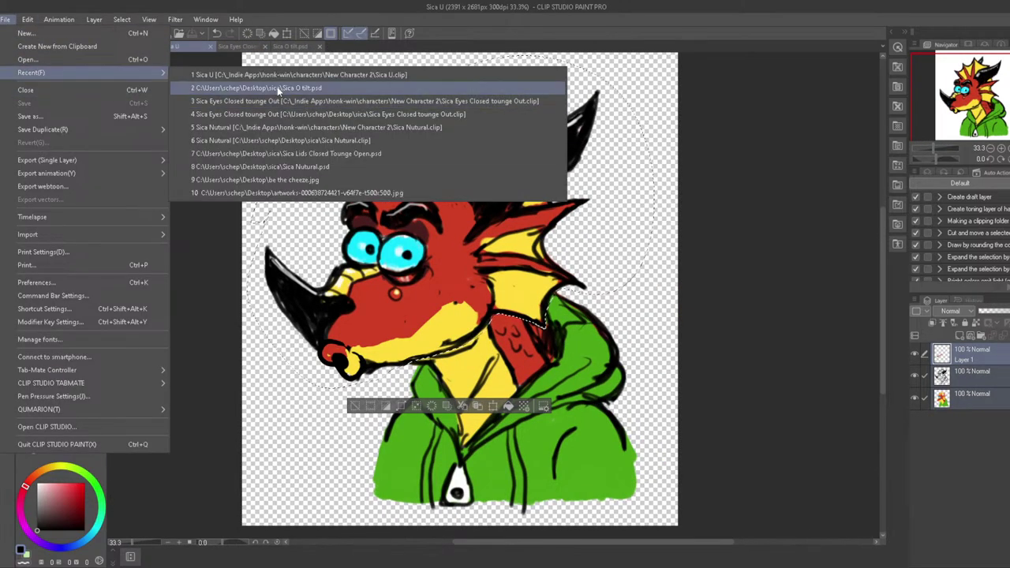
pyautogui.click(275, 140)
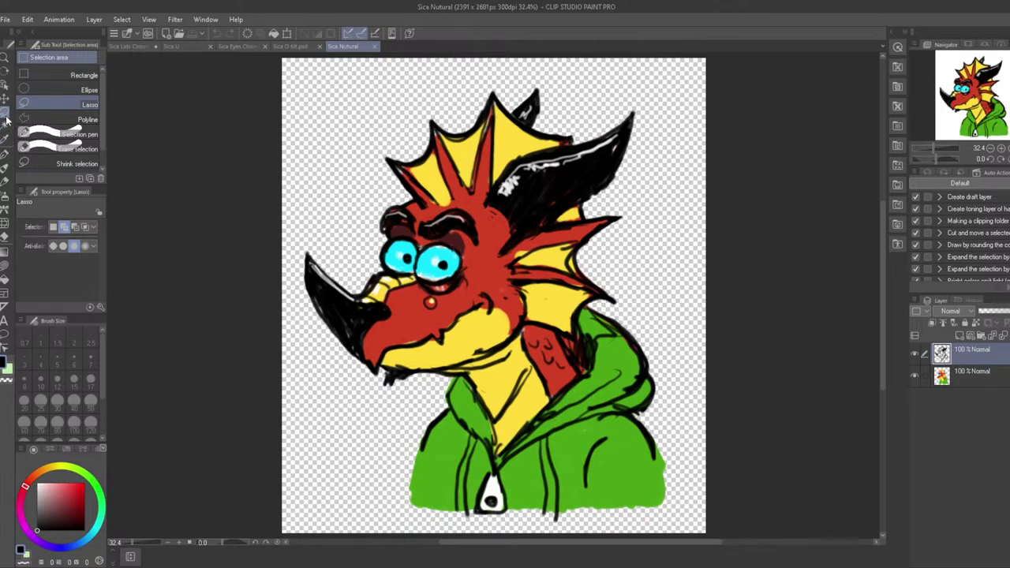
# Select both layers and lasso the dragon's lower jaw from the mouth line back to the cheek
pyautogui.keyDown('ctrl'); pyautogui.click(954, 383); pyautogui.keyUp('ctrl')
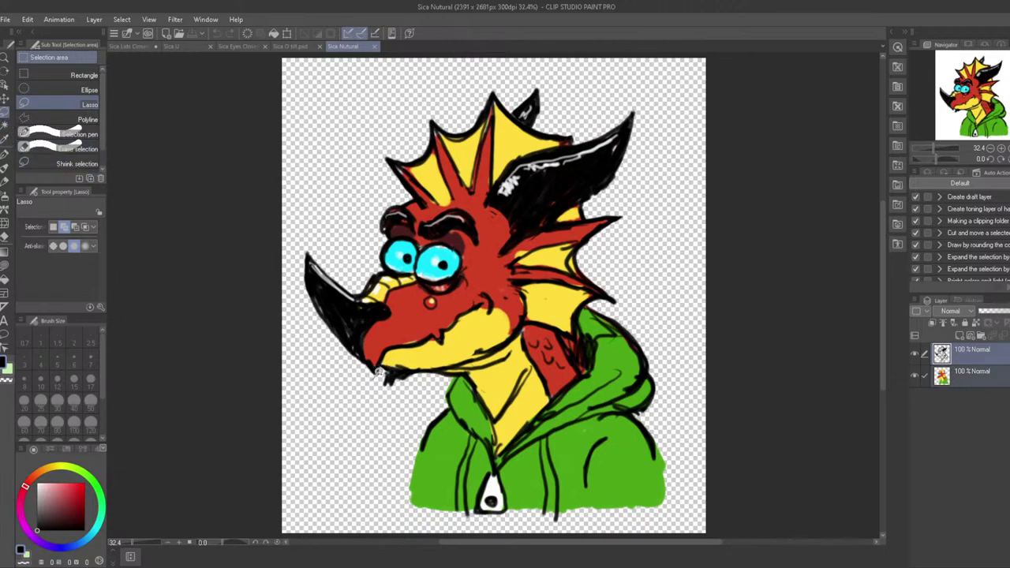
pyautogui.moveTo(386, 351)
pyautogui.mouseDown()
pyautogui.moveTo(434, 335)
pyautogui.moveTo(444, 342)
pyautogui.moveTo(473, 310)
pyautogui.moveTo(519, 303)
pyautogui.moveTo(513, 342)
pyautogui.moveTo(436, 371)
pyautogui.mouseUp()
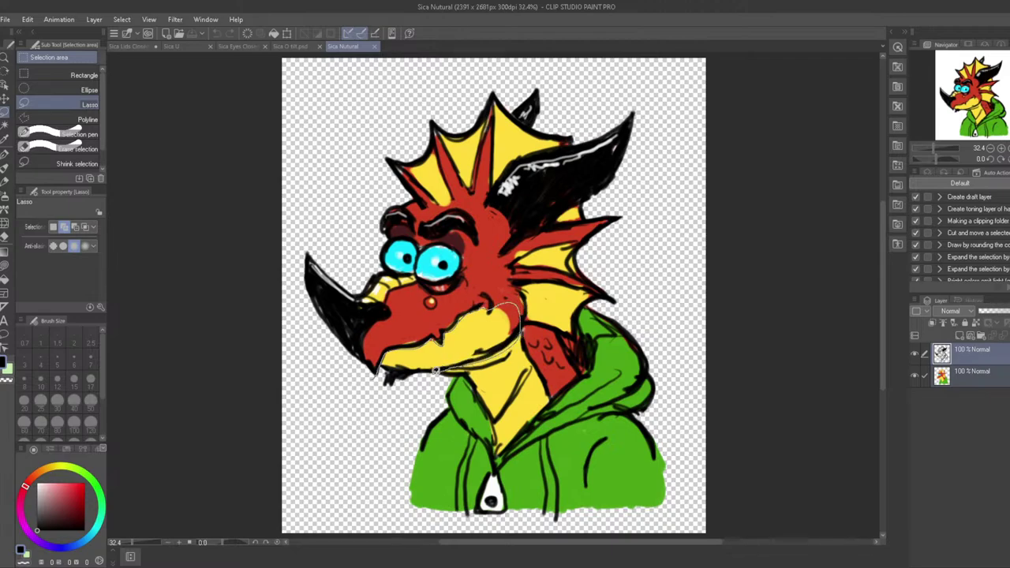
pyautogui.moveTo(390, 415); pyautogui.dragTo(372, 382)
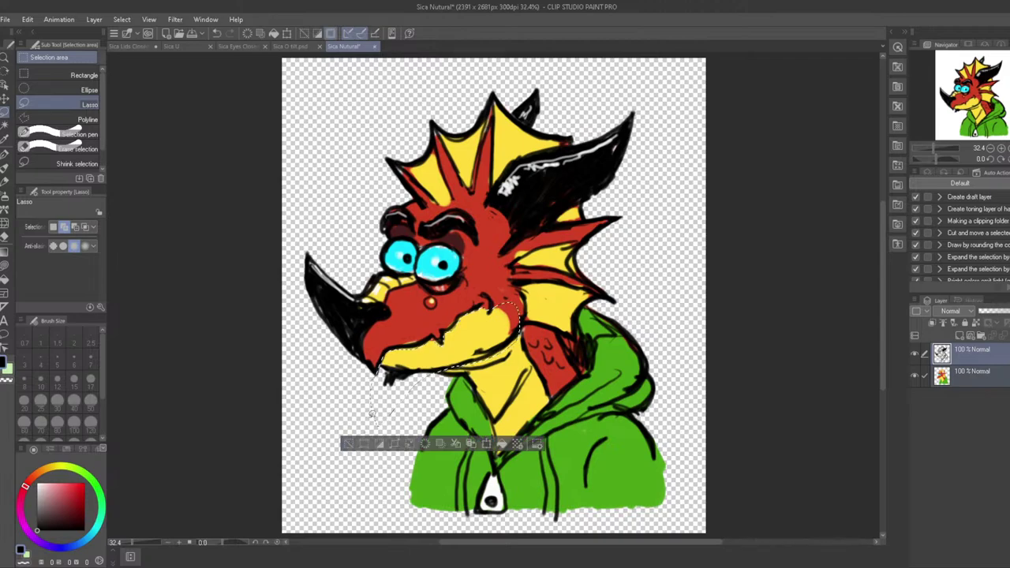
# Rotate the selected lower jaw counterclockwise about its hinge to open the mouth, and clear the selection
pyautogui.click(470, 444)
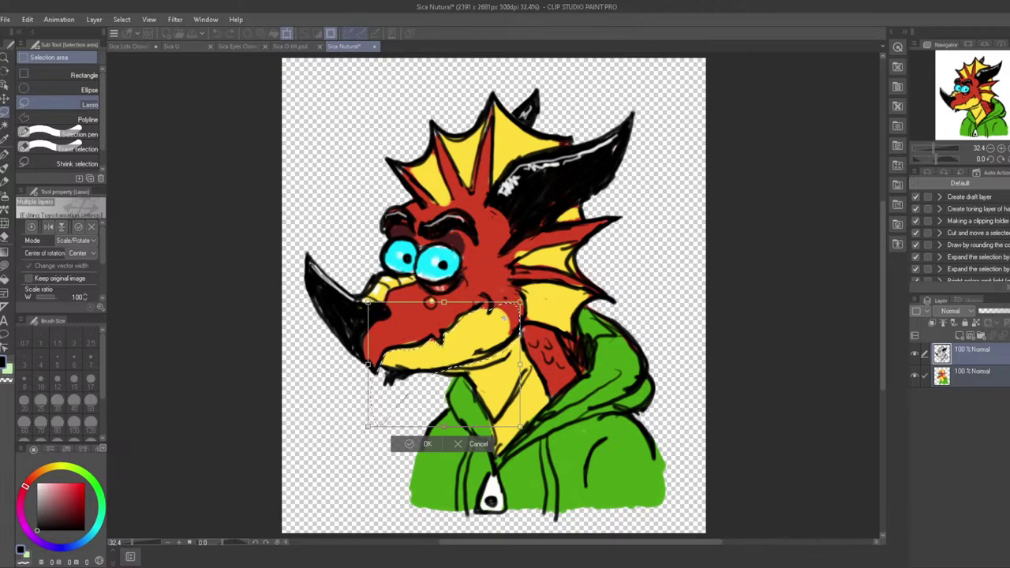
pyautogui.click(378, 307)
pyautogui.moveTo(362, 298); pyautogui.dragTo(338, 337)
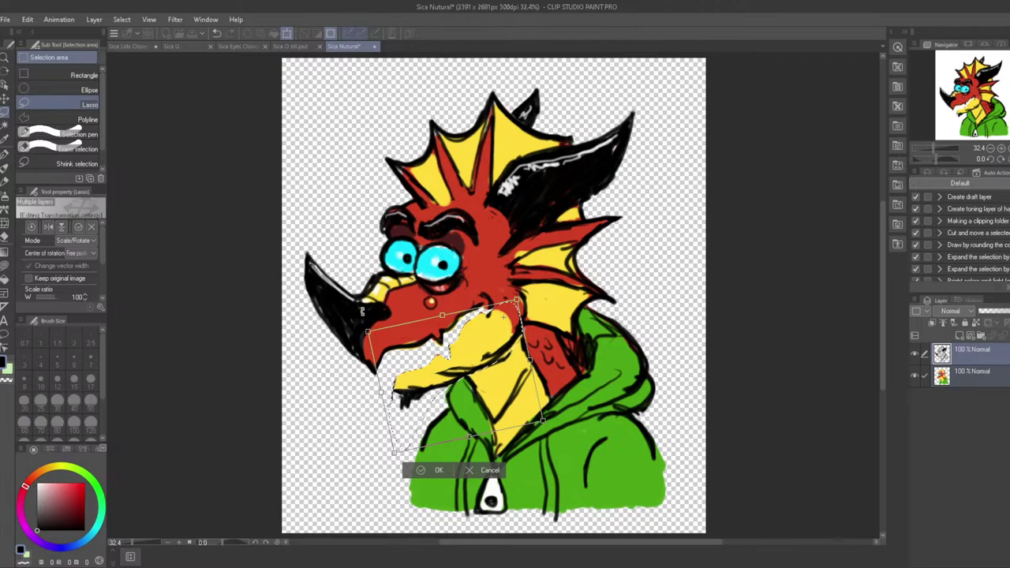
pyautogui.moveTo(358, 323); pyautogui.dragTo(350, 339)
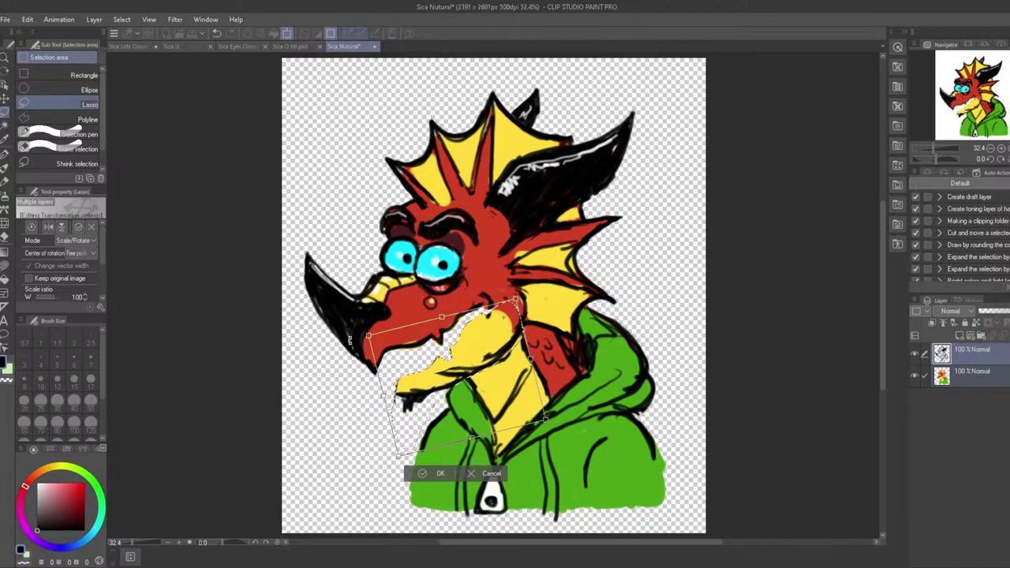
pyautogui.press('Return')
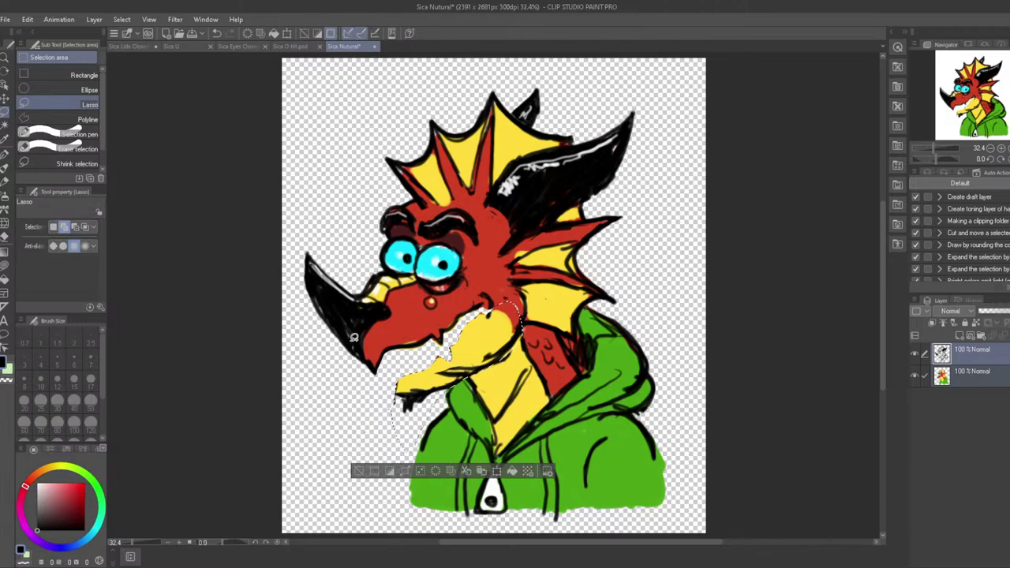
pyautogui.click(357, 471)
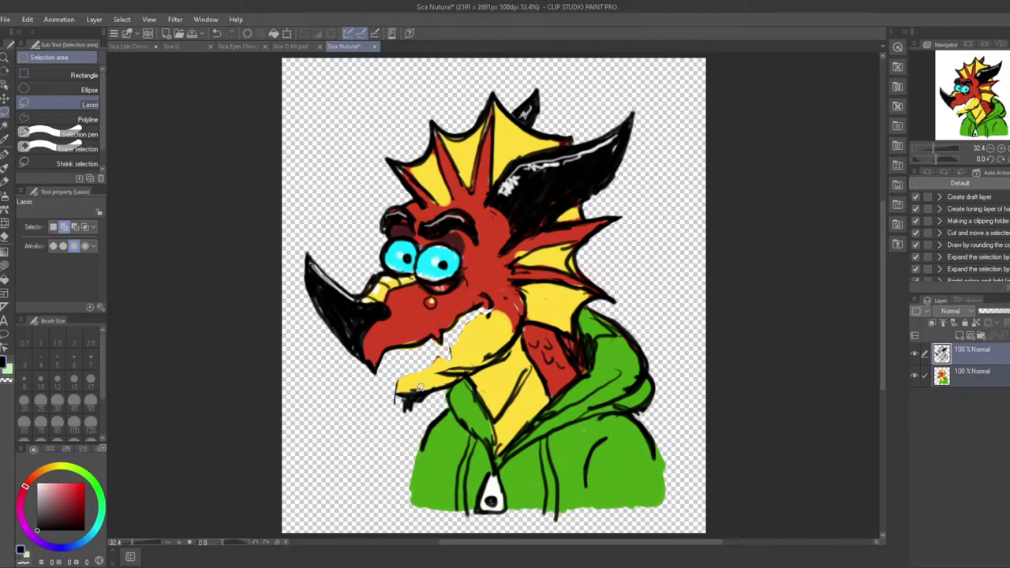
# Ink the opened lower jaw's outline in black with the G-pen, from the chin up to the mouth corner
pyautogui.press('p')
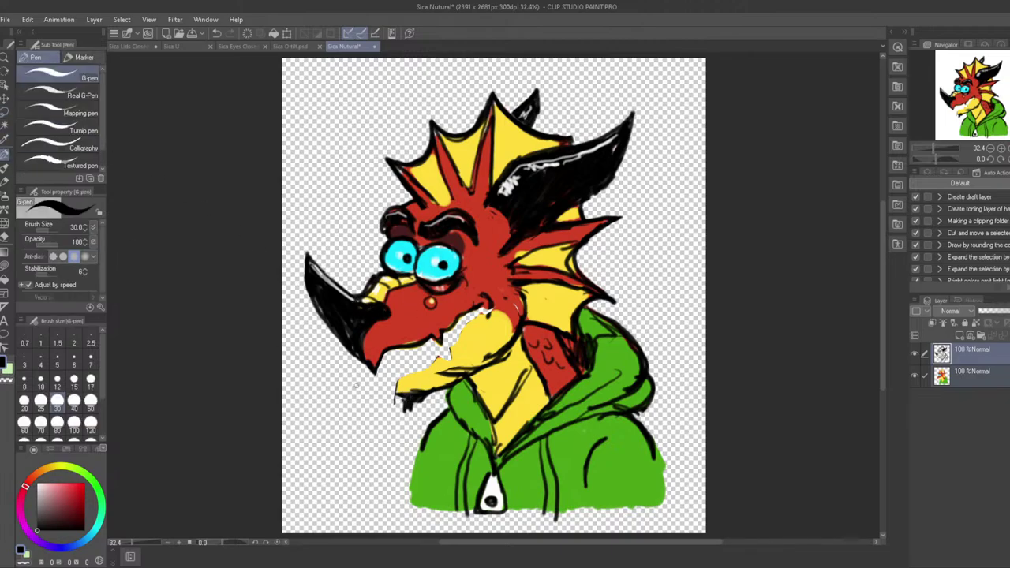
pyautogui.press('m')
pyautogui.press('p')
pyautogui.moveTo(406, 406)
pyautogui.mouseDown()
pyautogui.moveTo(395, 394)
pyautogui.moveTo(399, 362)
pyautogui.moveTo(418, 369)
pyautogui.moveTo(489, 298)
pyautogui.mouseUp()
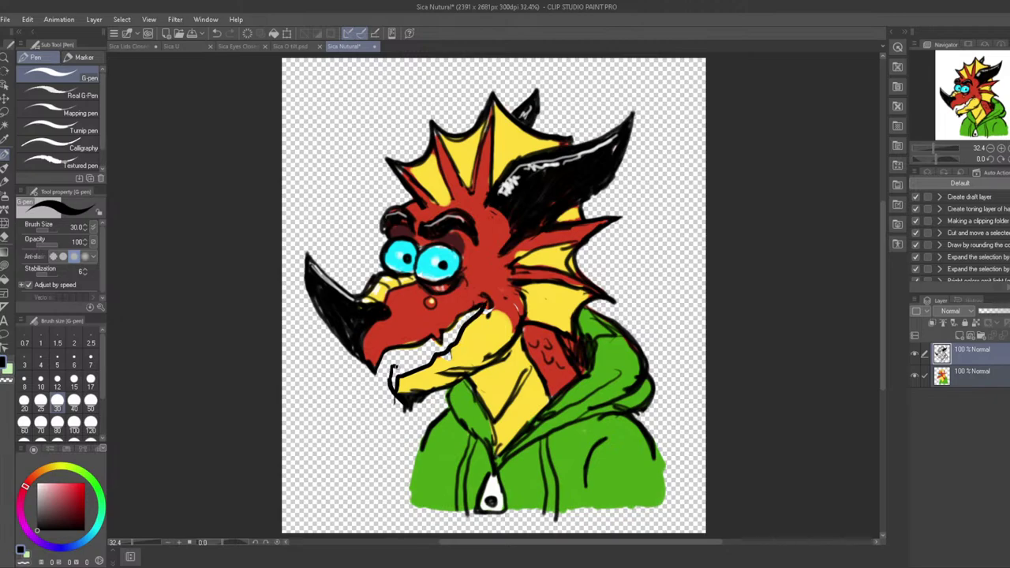
# Draw rows of pointed black-outlined teeth along the dragon's lower and upper jaws
pyautogui.moveTo(406, 373); pyautogui.dragTo(462, 330)
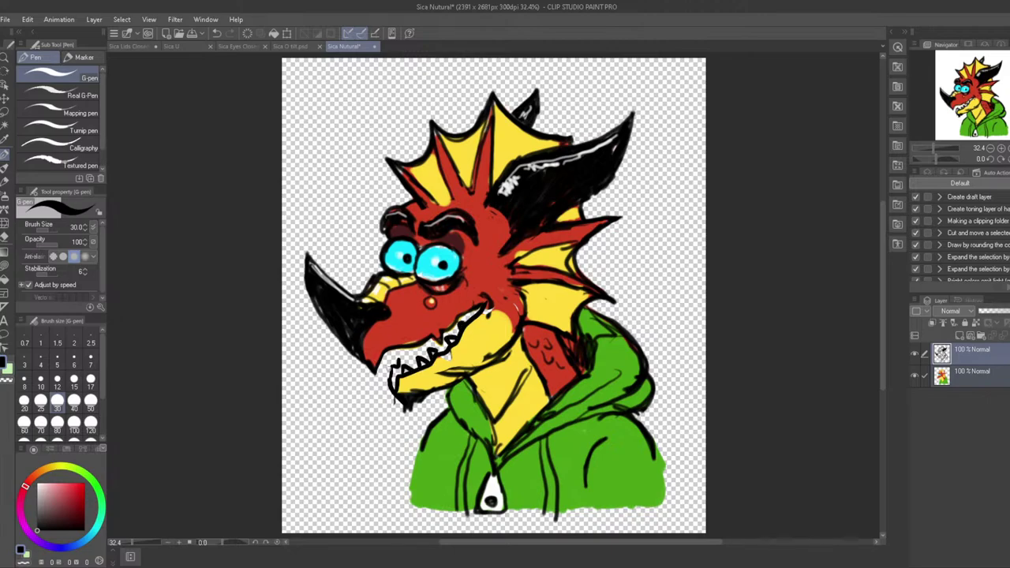
pyautogui.moveTo(394, 368); pyautogui.dragTo(409, 359)
pyautogui.moveTo(383, 367)
pyautogui.mouseDown()
pyautogui.moveTo(391, 349)
pyautogui.moveTo(454, 321)
pyautogui.mouseUp()
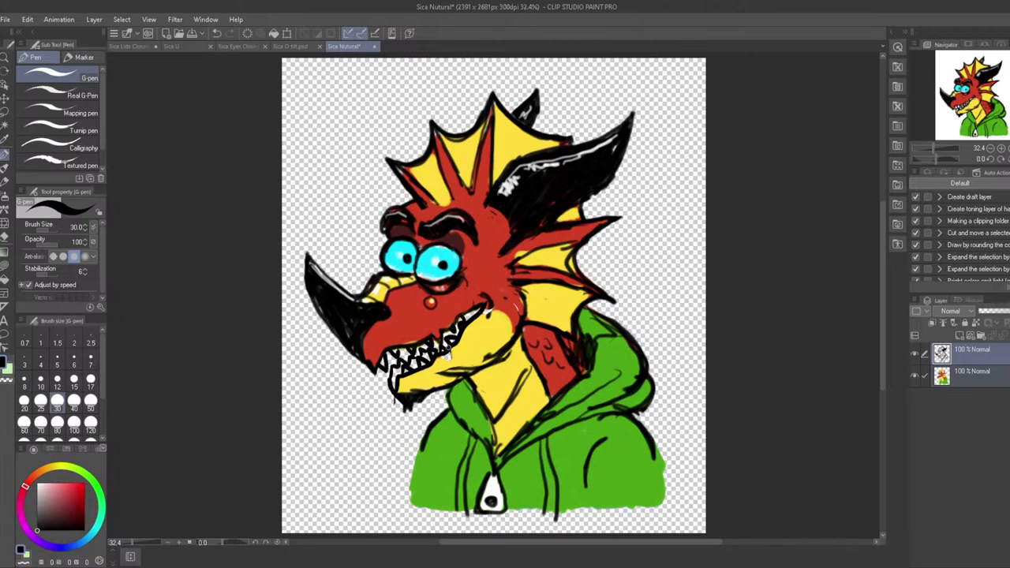
# Paint the inside of the mouth pink near its corner and dark red between the teeth
pyautogui.click(59, 493)
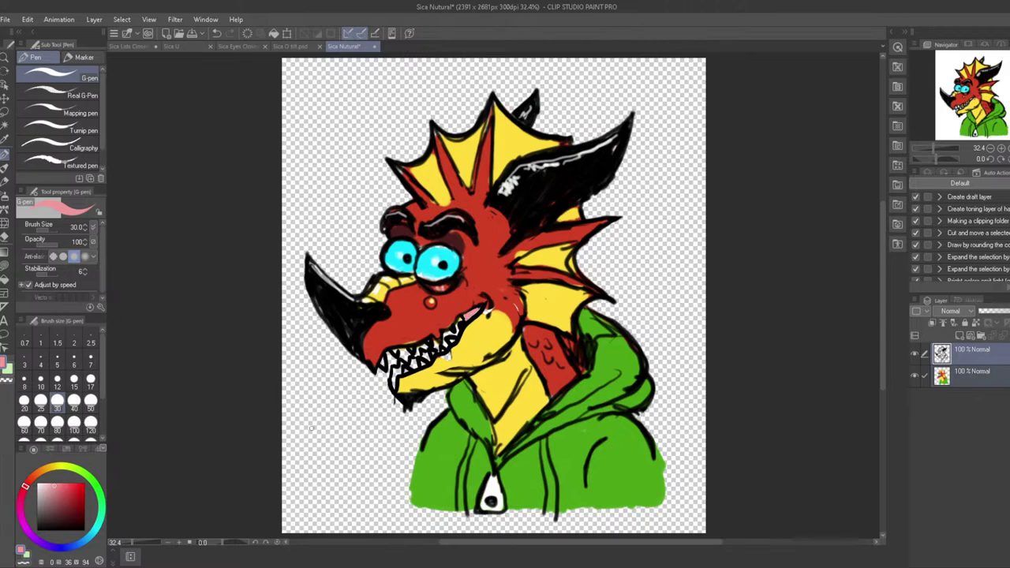
pyautogui.moveTo(66, 504); pyautogui.dragTo(75, 503)
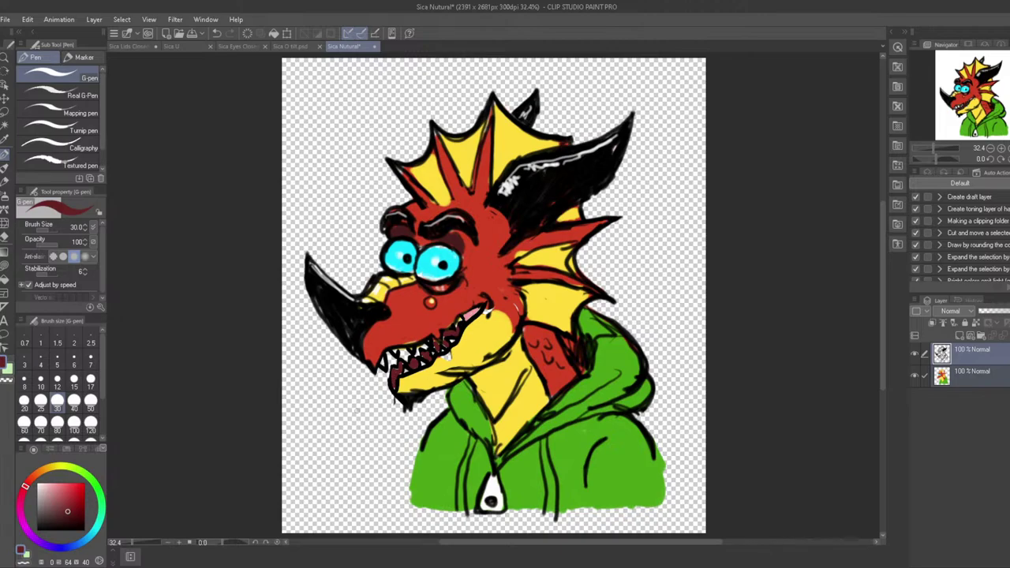
# Color the teeth yellow with the shade sampled from the jaw, and fill the white gaps on the jaw and cheek
pyautogui.click(51, 482)
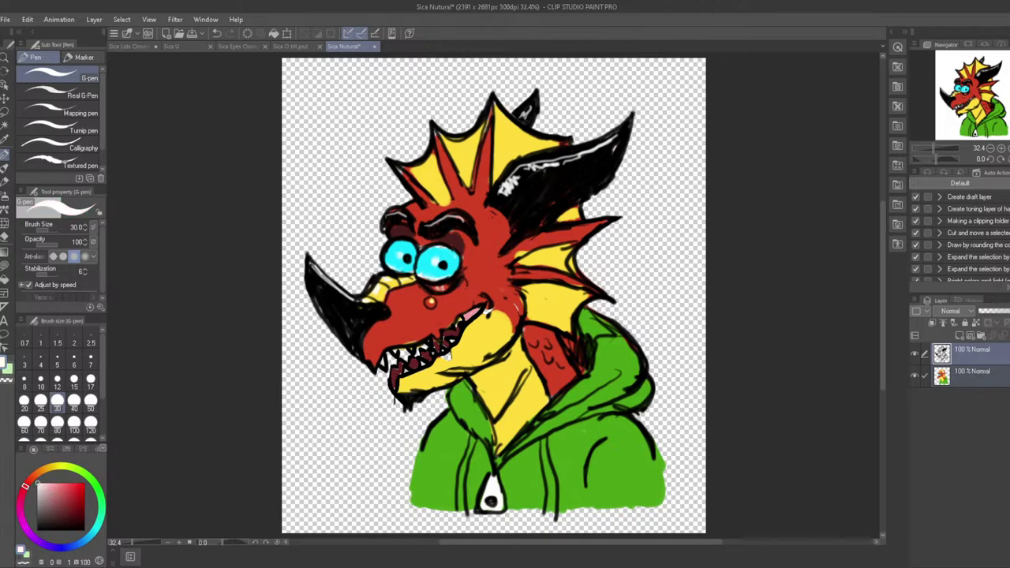
pyautogui.keyDown('alt'); pyautogui.click(445, 360); pyautogui.keyUp('alt')
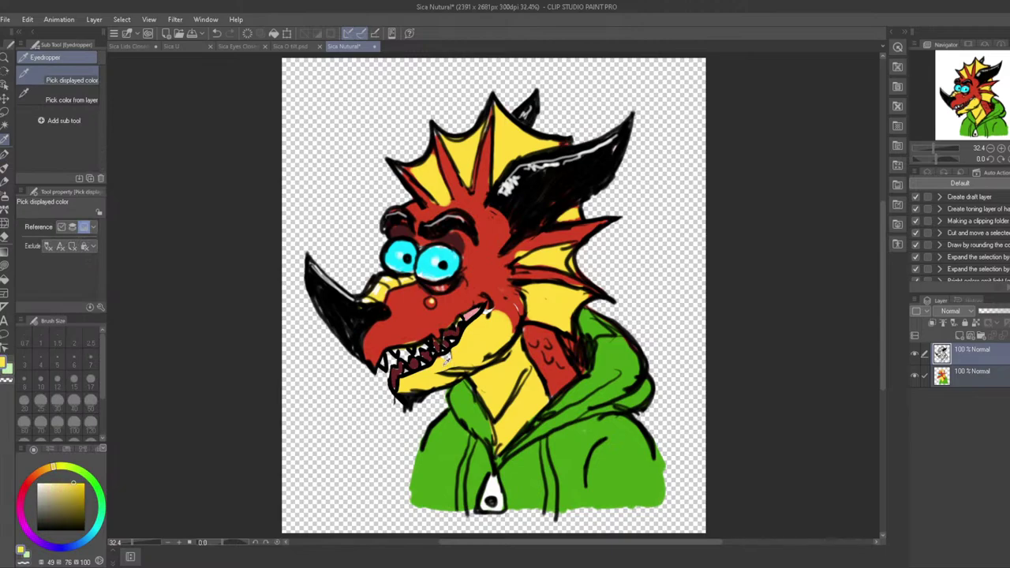
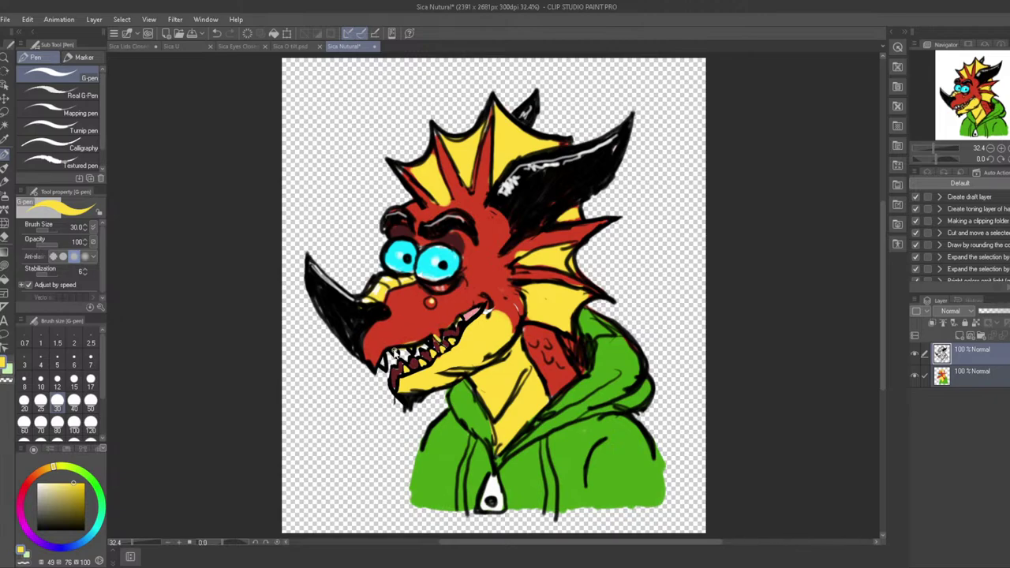
pyautogui.hotkey('ctrl', 'z')
pyautogui.moveTo(382, 352); pyautogui.dragTo(385, 366)
pyautogui.press('i')
pyautogui.press('p')
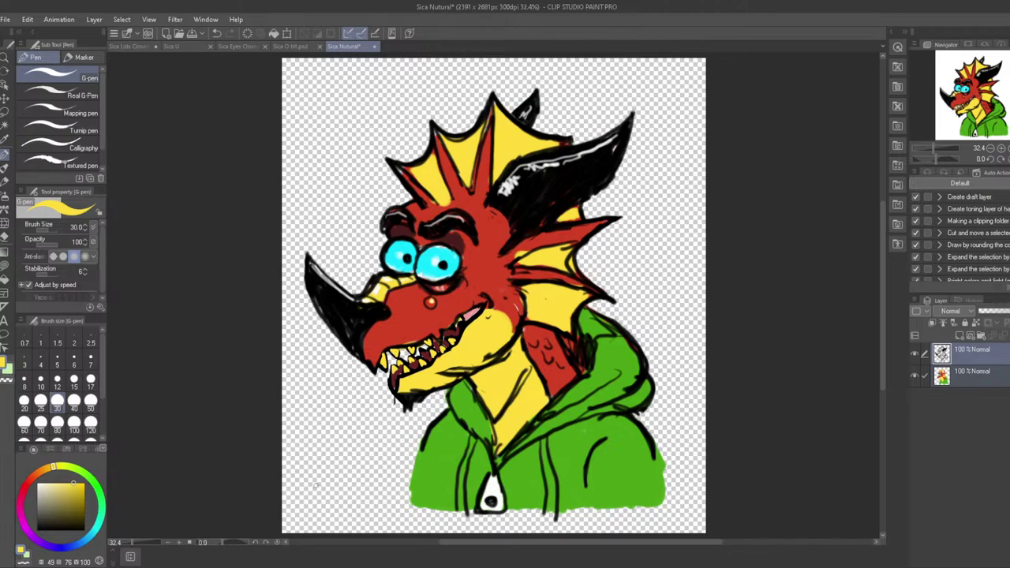
# Save the drawing as Sica mouth open.clip in the sica folder on the Desktop
pyautogui.click(6, 19)
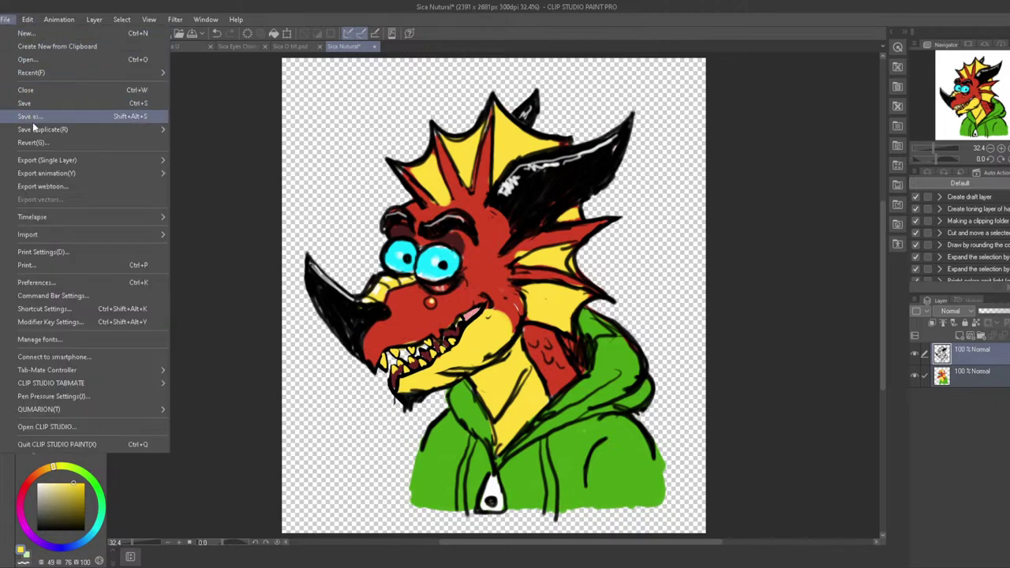
pyautogui.click(31, 116)
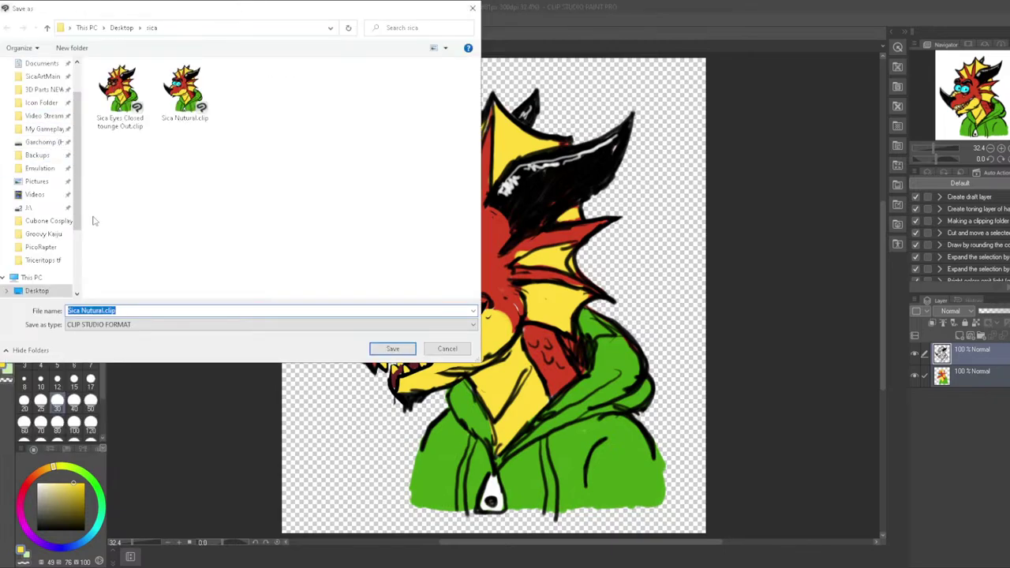
pyautogui.click(103, 310)
pyautogui.press('BackSpace')
pyautogui.press('BackSpace')
pyautogui.press('BackSpace')
pyautogui.press('BackSpace')
pyautogui.press('BackSpace')
pyautogui.press('BackSpace')
pyautogui.press('BackSpace')
pyautogui.press('BackSpace')
pyautogui.write('mouth open')
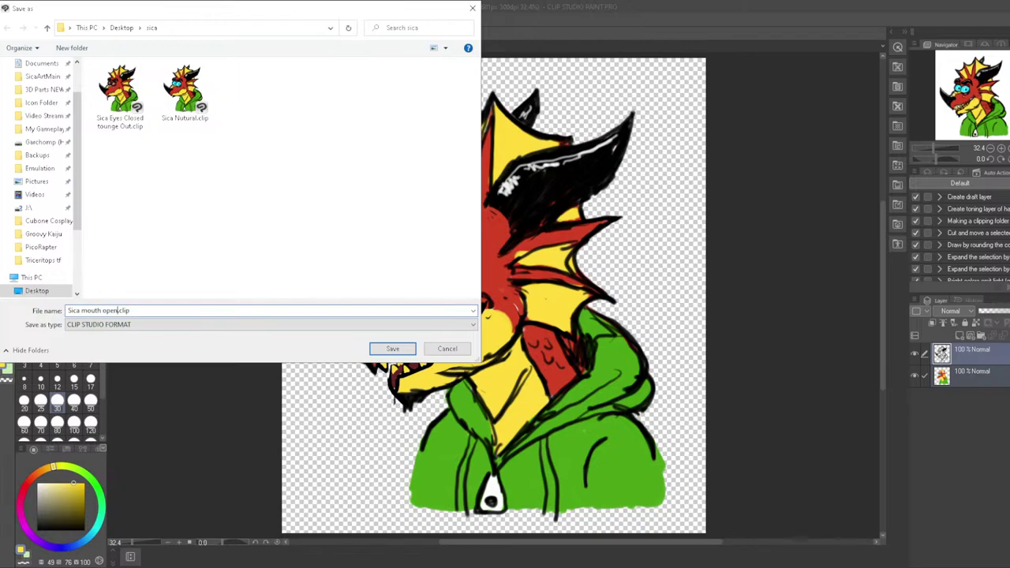
pyautogui.click(393, 351)
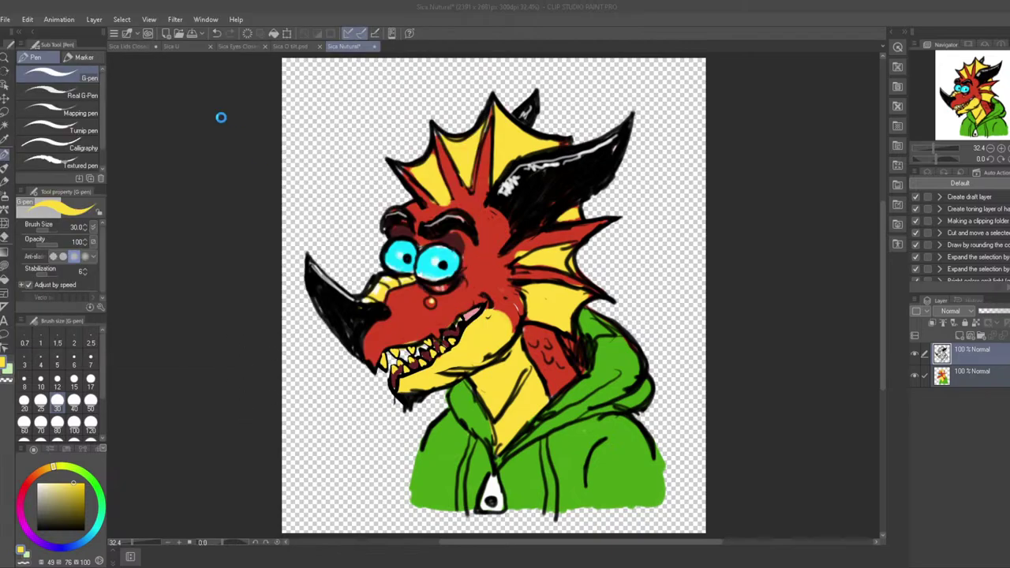
# Start a single-layer PNG export into the images folder of New Character 2, under _Indie Apps, honk-win, characters on drive C
pyautogui.click(5, 18)
pyautogui.moveTo(58, 174)
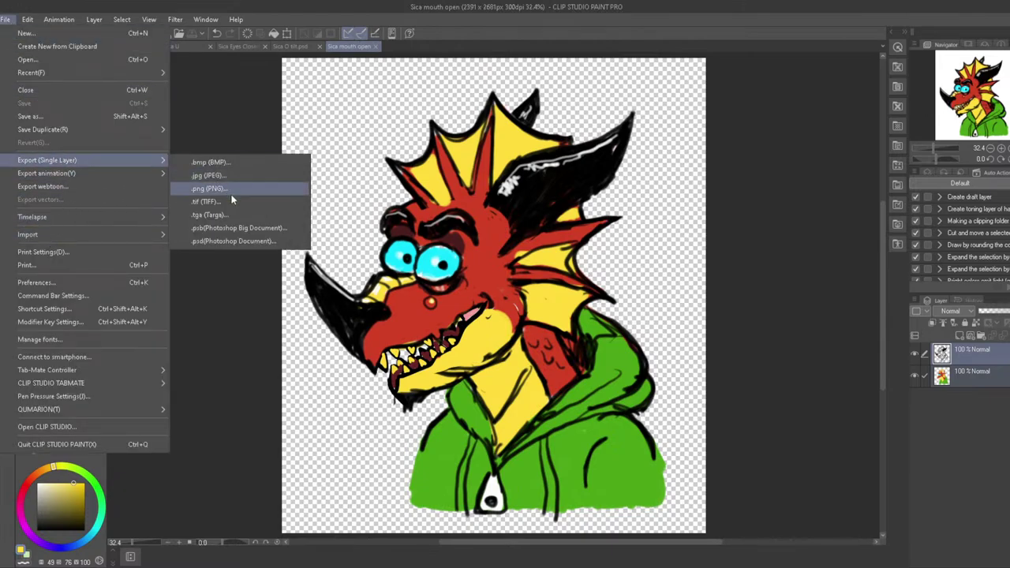
pyautogui.click(232, 190)
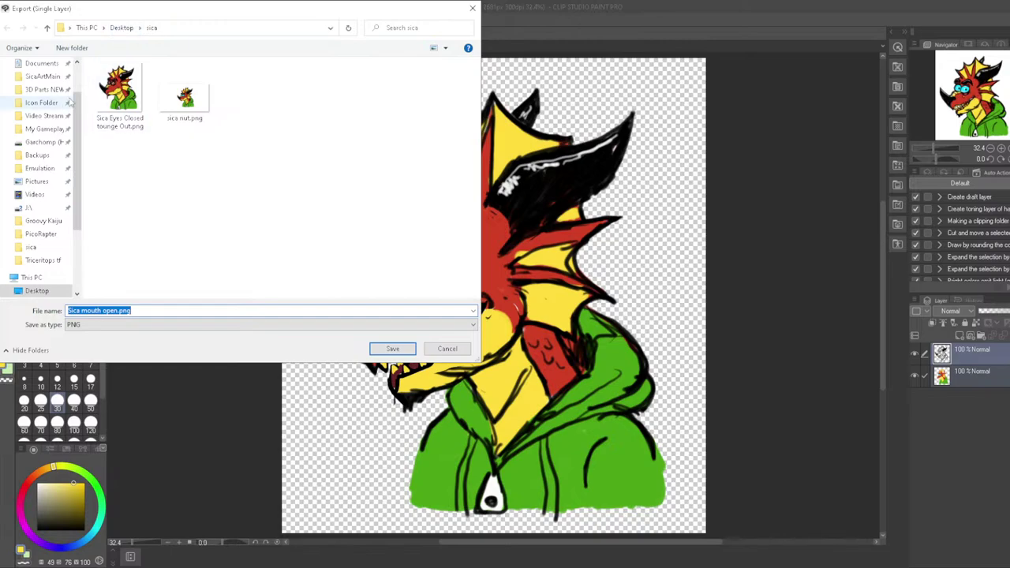
pyautogui.scroll(2, 53, 162)
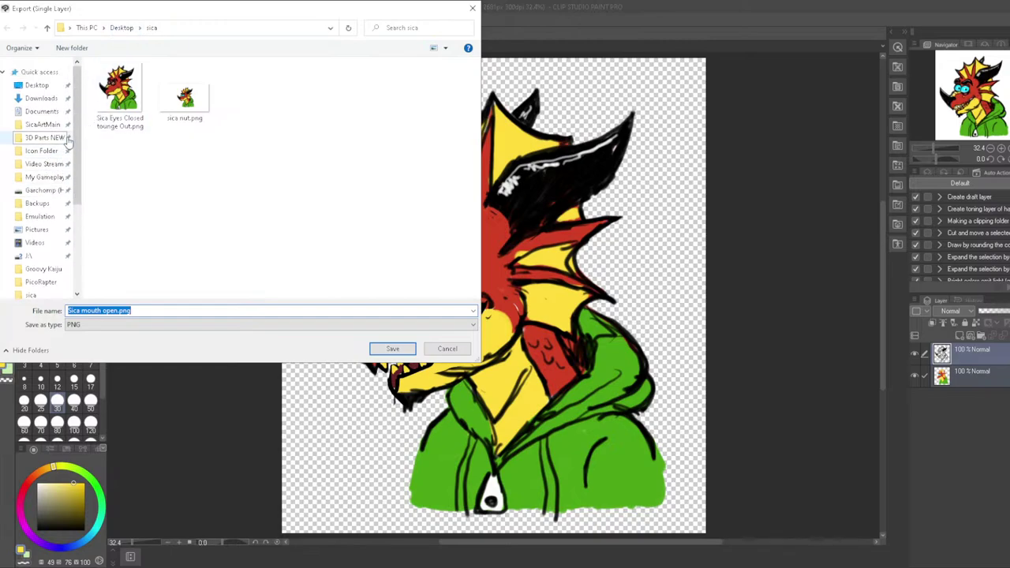
pyautogui.click(52, 128)
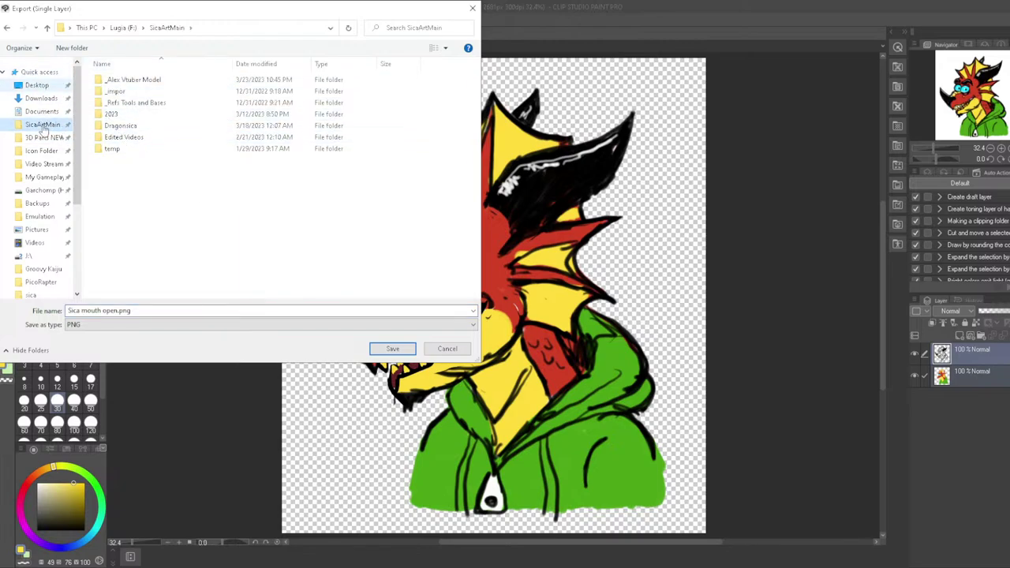
pyautogui.scroll(-2, 41, 244)
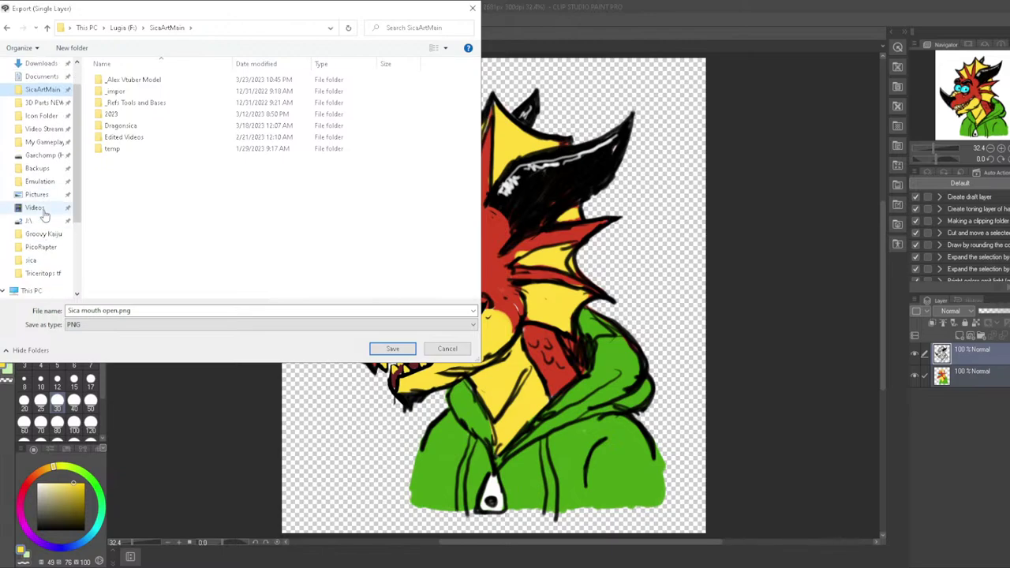
pyautogui.scroll(2, 43, 208)
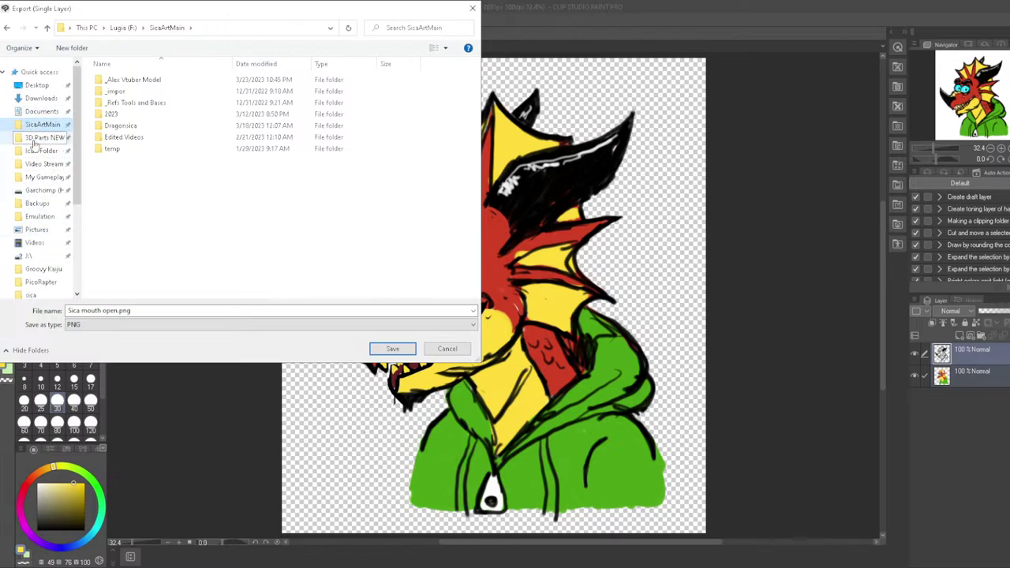
pyautogui.click(85, 28)
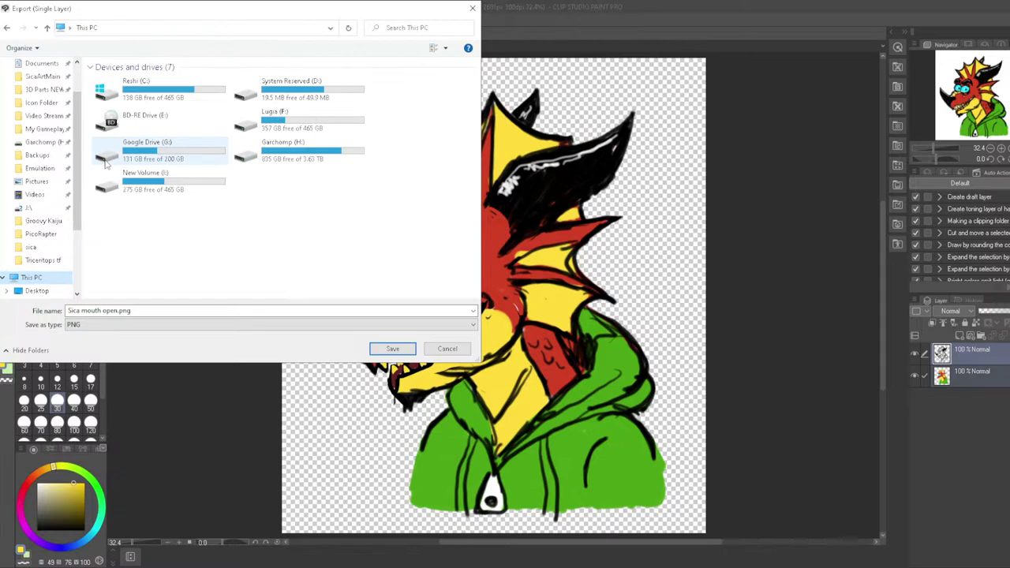
pyautogui.doubleClick(173, 98)
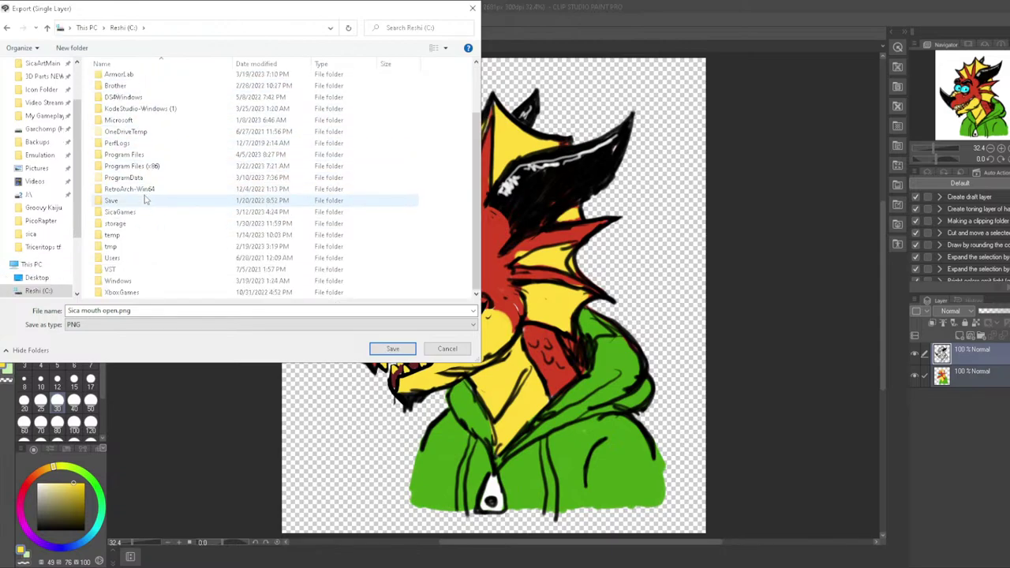
pyautogui.scroll(2, 142, 198)
pyautogui.doubleClick(124, 116)
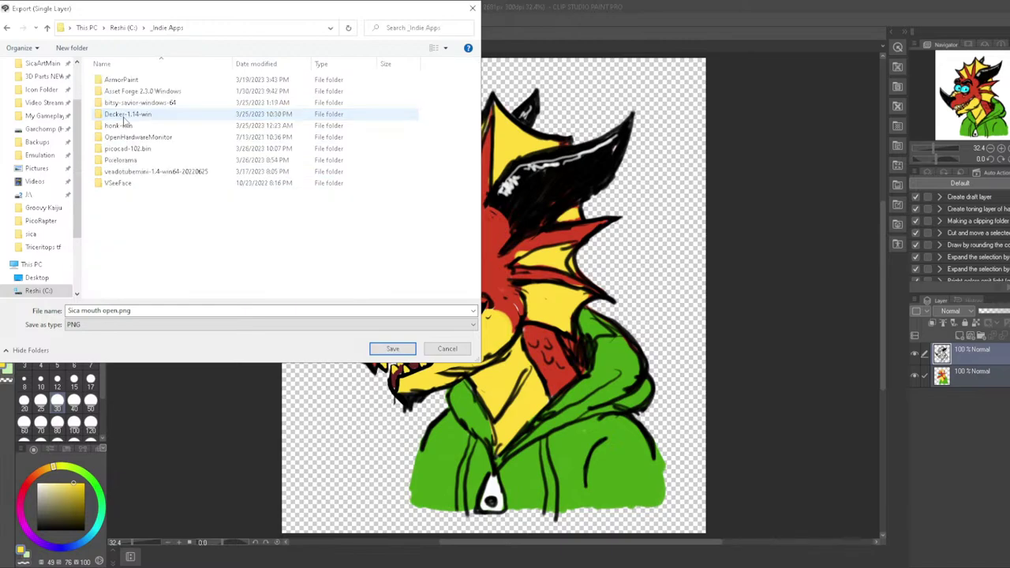
pyautogui.doubleClick(115, 126)
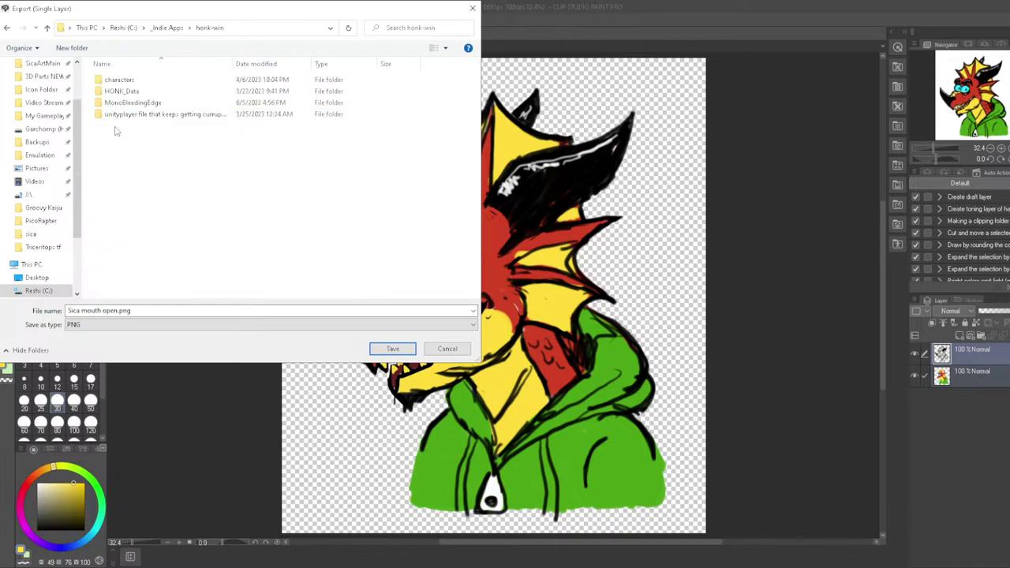
pyautogui.doubleClick(118, 79)
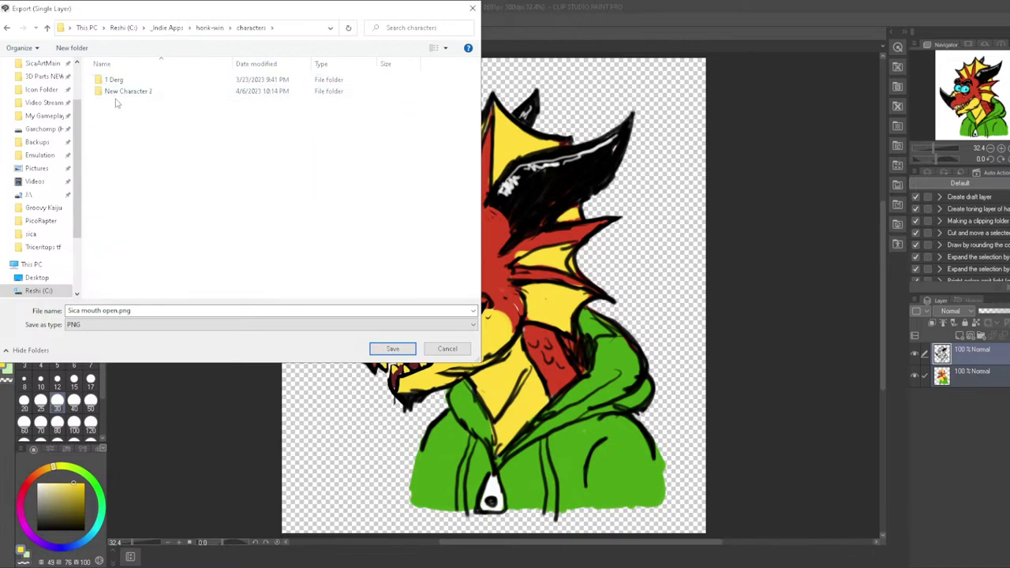
pyautogui.doubleClick(118, 91)
pyautogui.doubleClick(115, 111)
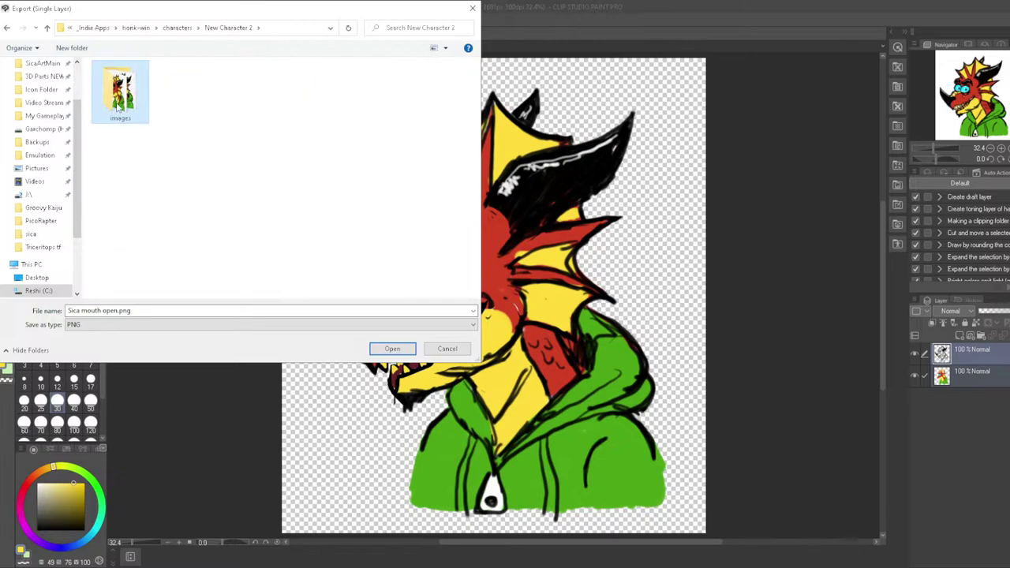
# Export the drawing as Sica mouth open.png at 100% scale, accepting the PNG settings and the preview
pyautogui.click(116, 310)
pyautogui.click(391, 349)
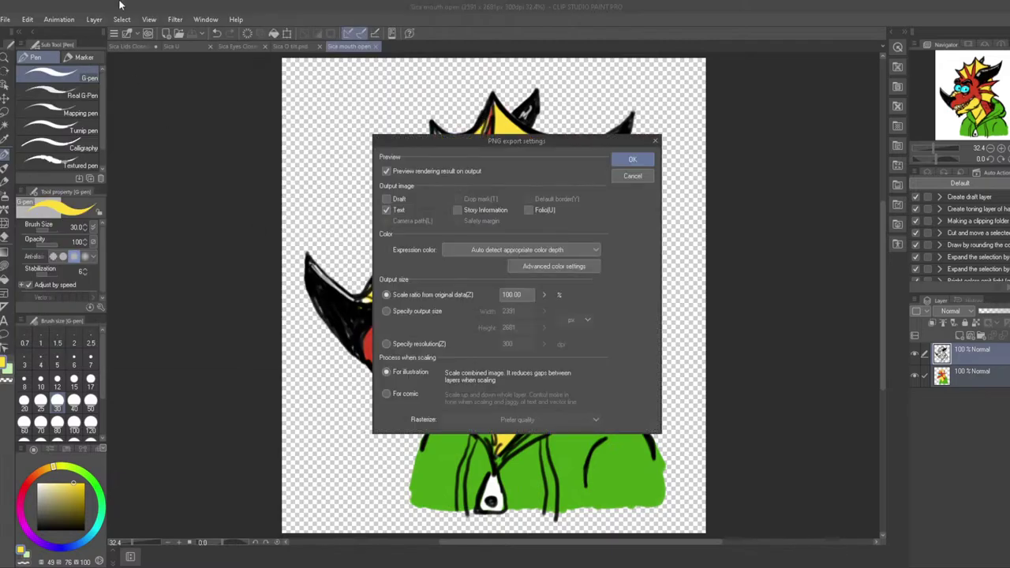
pyautogui.click(632, 160)
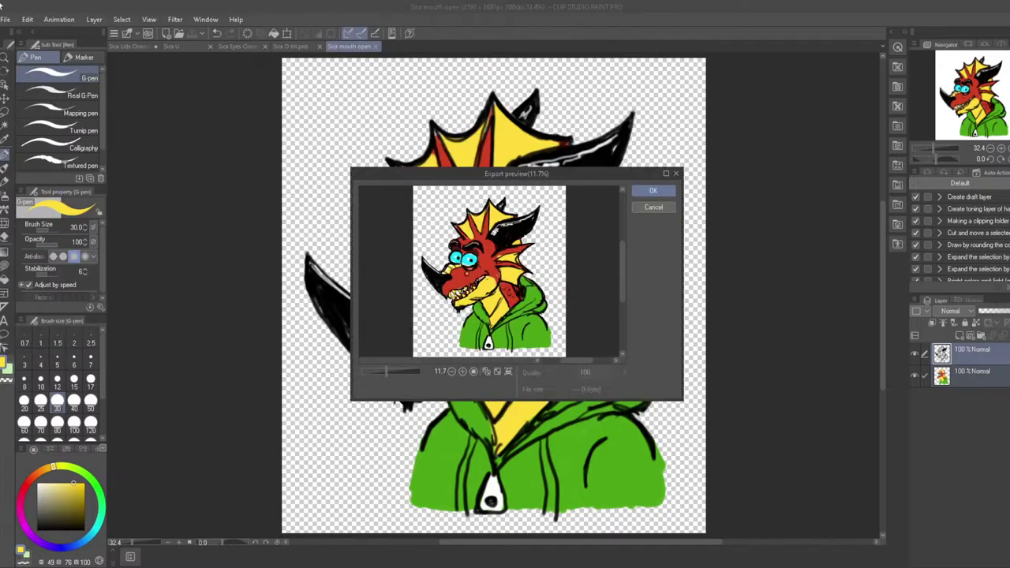
pyautogui.click(653, 193)
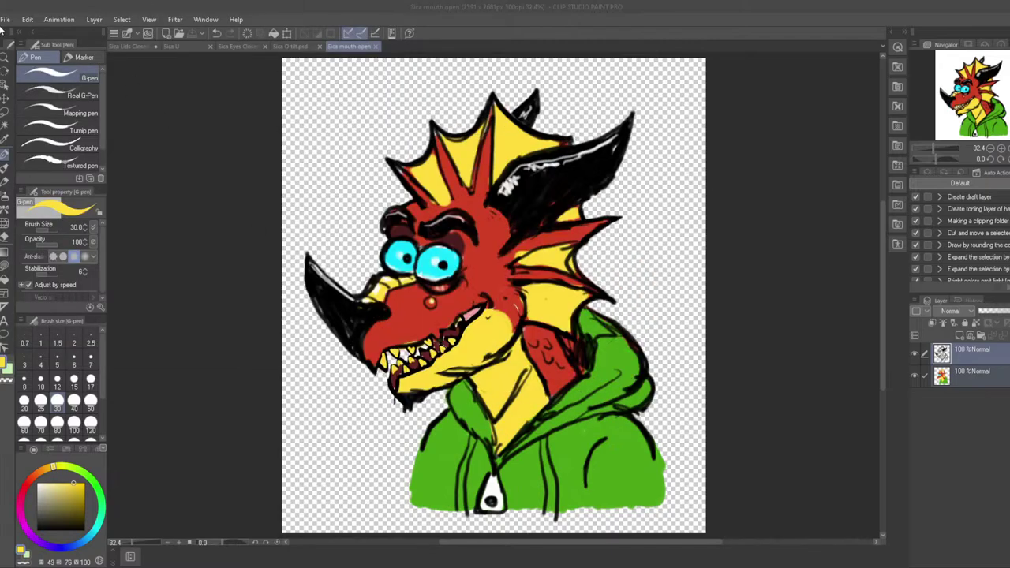
# Save a copy of Sica mouth open.clip in the New Character 2 folder under _Indie Apps, honk-win, characters on drive C
pyautogui.click(8, 19)
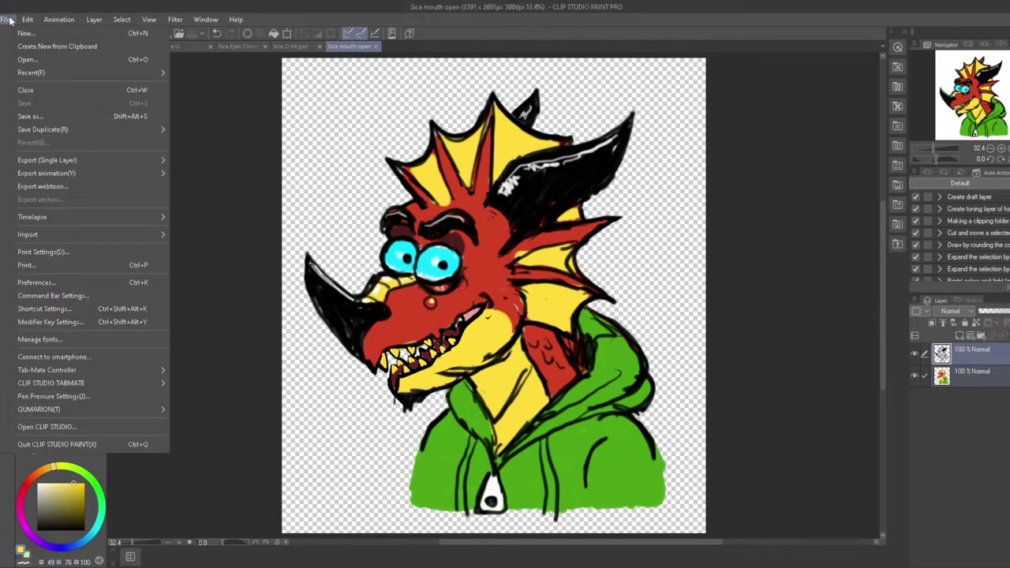
pyautogui.click(32, 116)
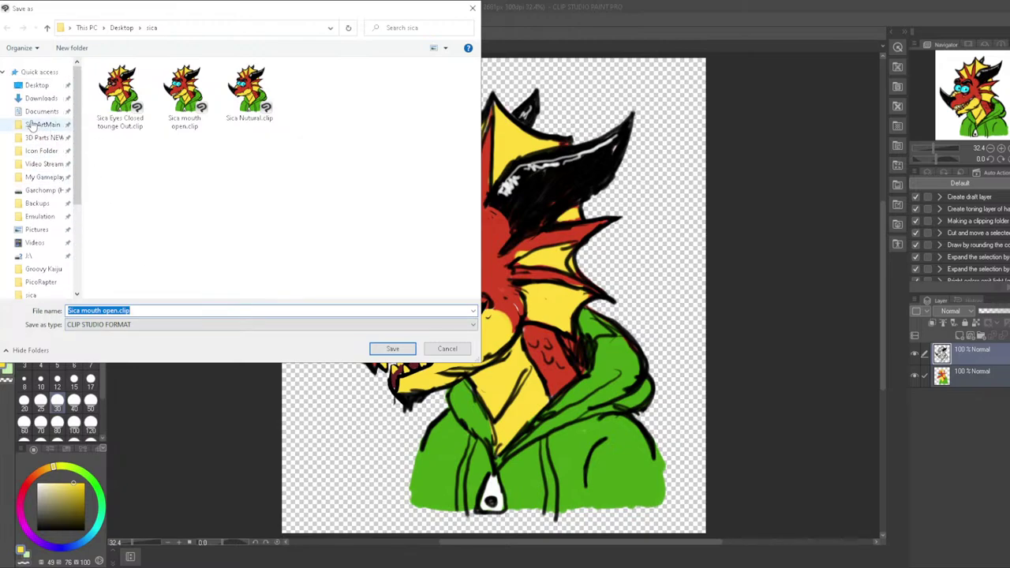
pyautogui.scroll(-1, 40, 178)
pyautogui.scroll(-1, 40, 178)
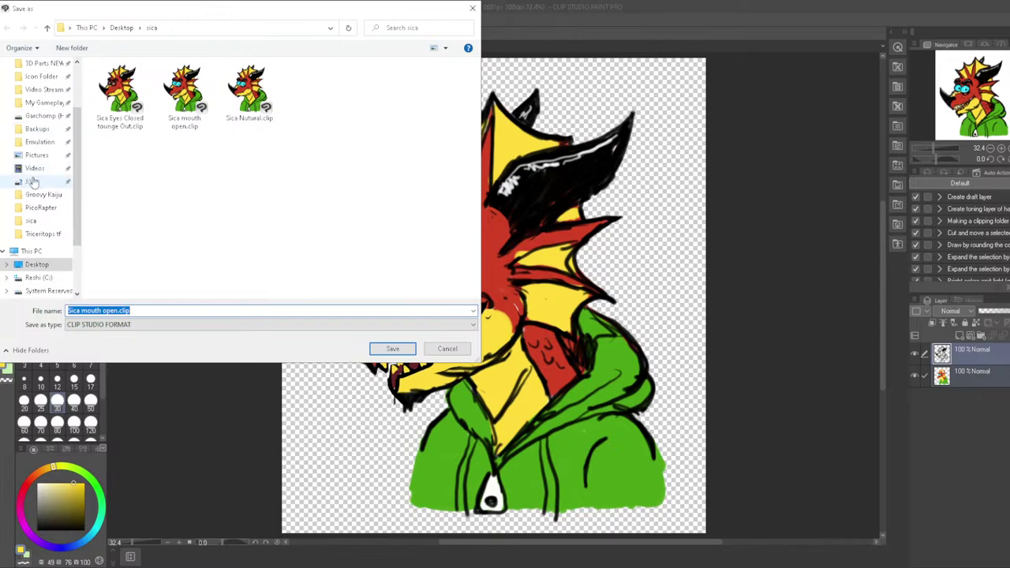
pyautogui.click(31, 221)
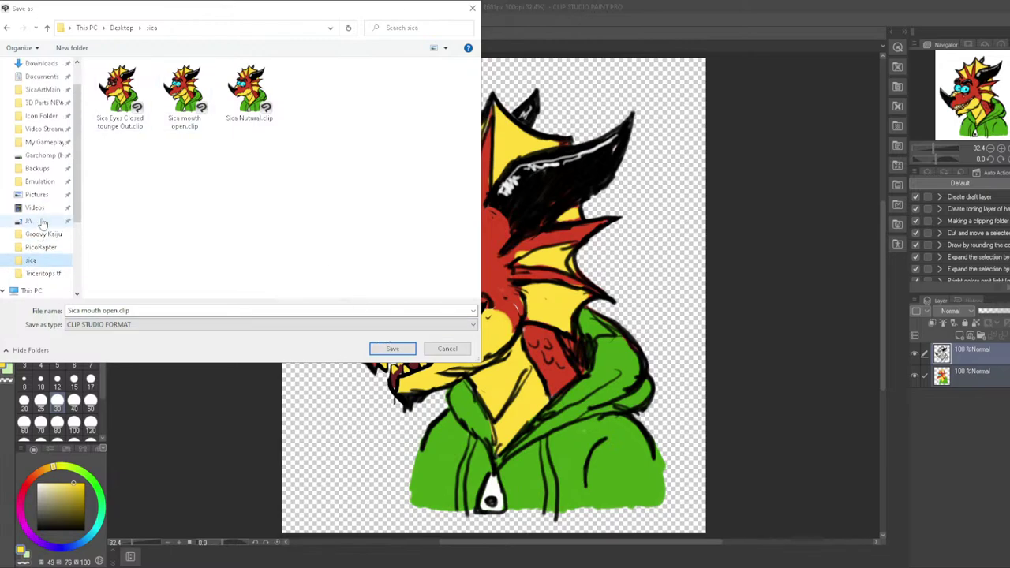
pyautogui.scroll(3, 55, 197)
pyautogui.scroll(-3, 33, 237)
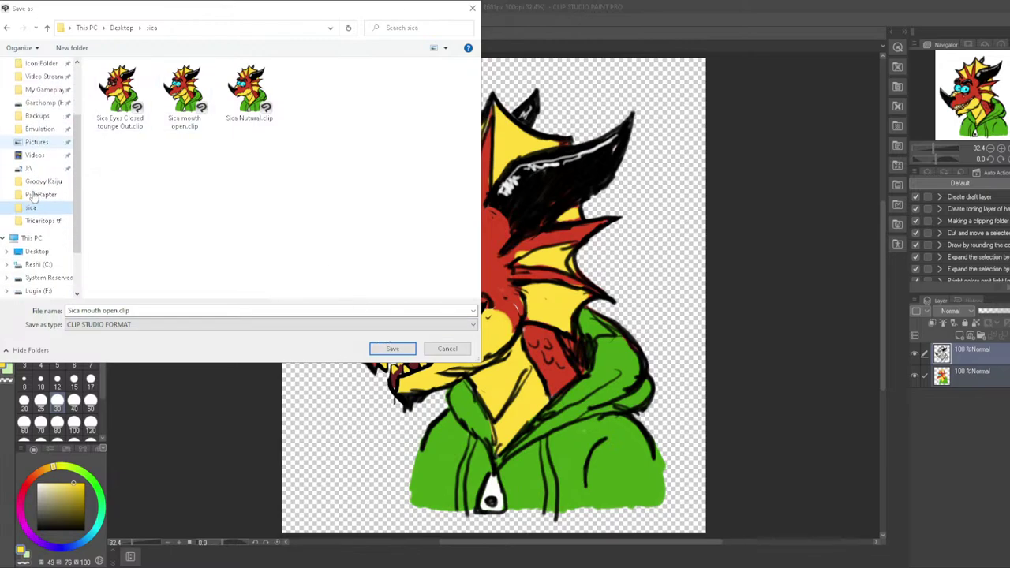
pyautogui.click(35, 251)
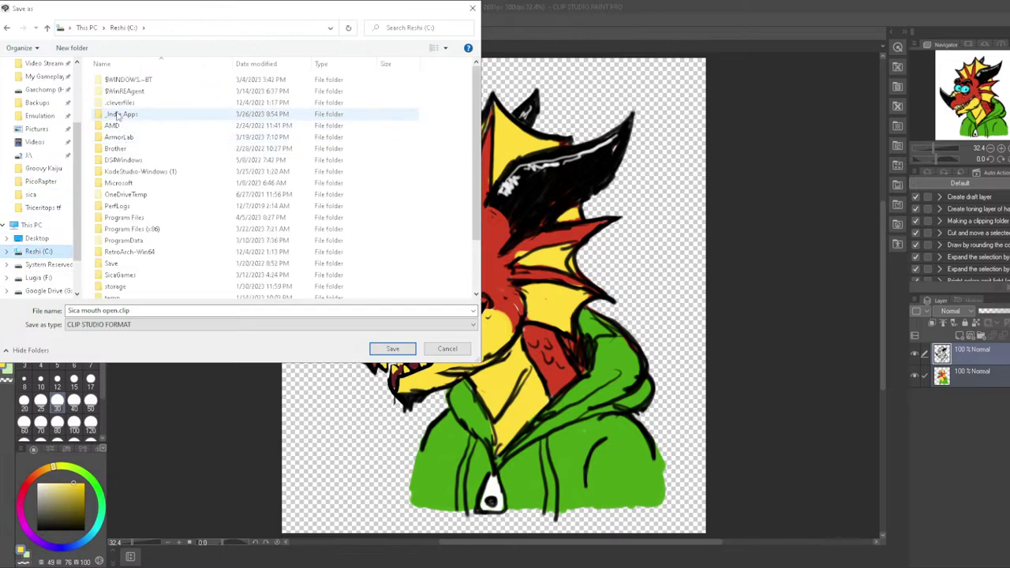
pyautogui.doubleClick(118, 115)
pyautogui.doubleClick(118, 125)
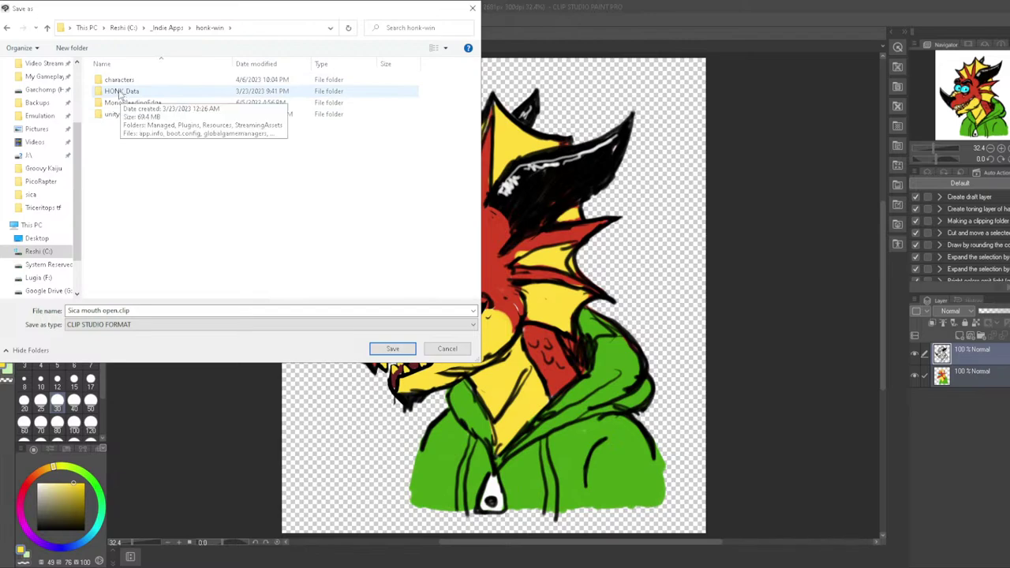
pyautogui.doubleClick(118, 80)
pyautogui.doubleClick(120, 91)
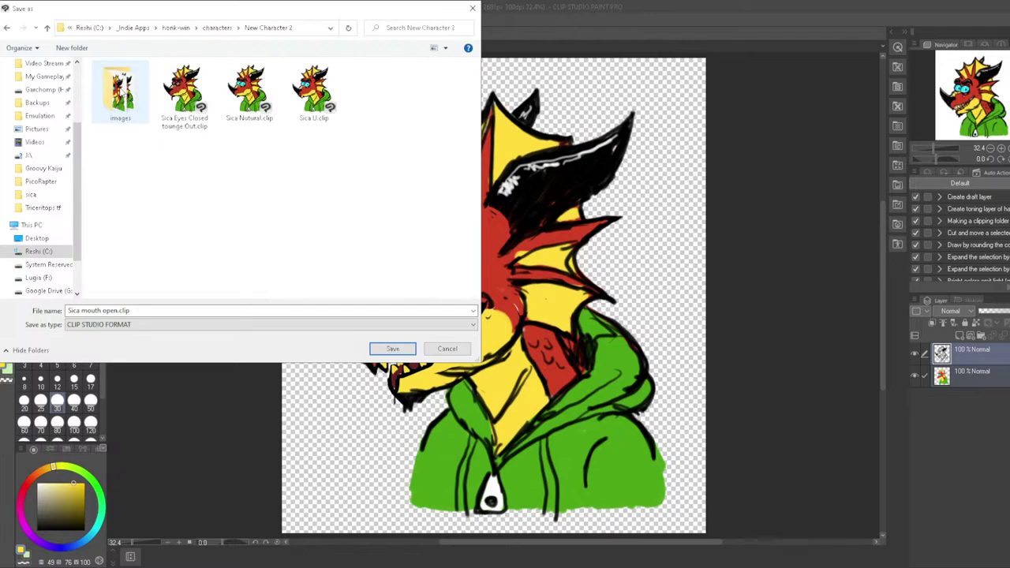
pyautogui.click(388, 348)
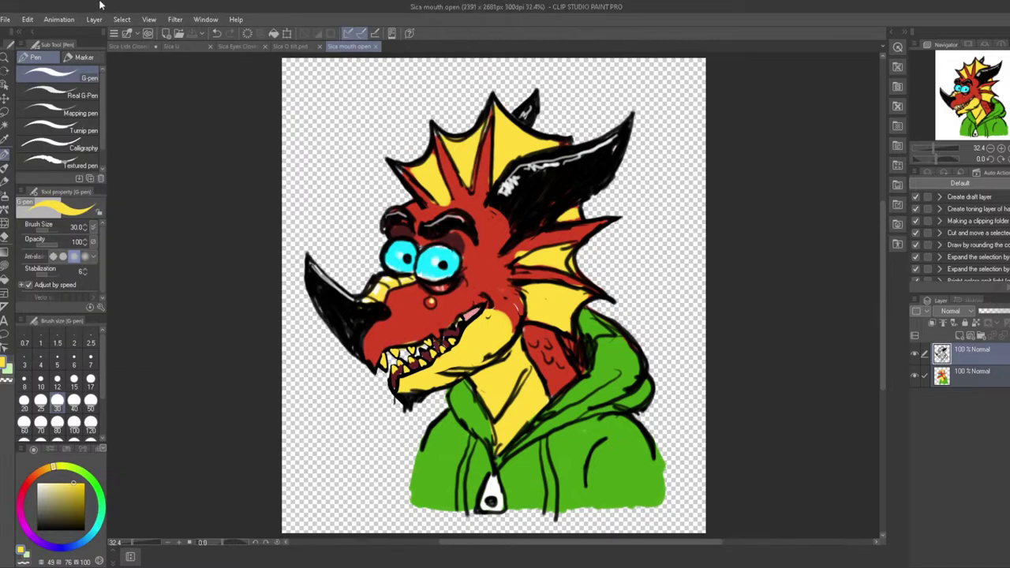
# Bring up the file selection for opening another dragon drawing from the New Character 2 folder
pyautogui.click(5, 19)
pyautogui.click(20, 64)
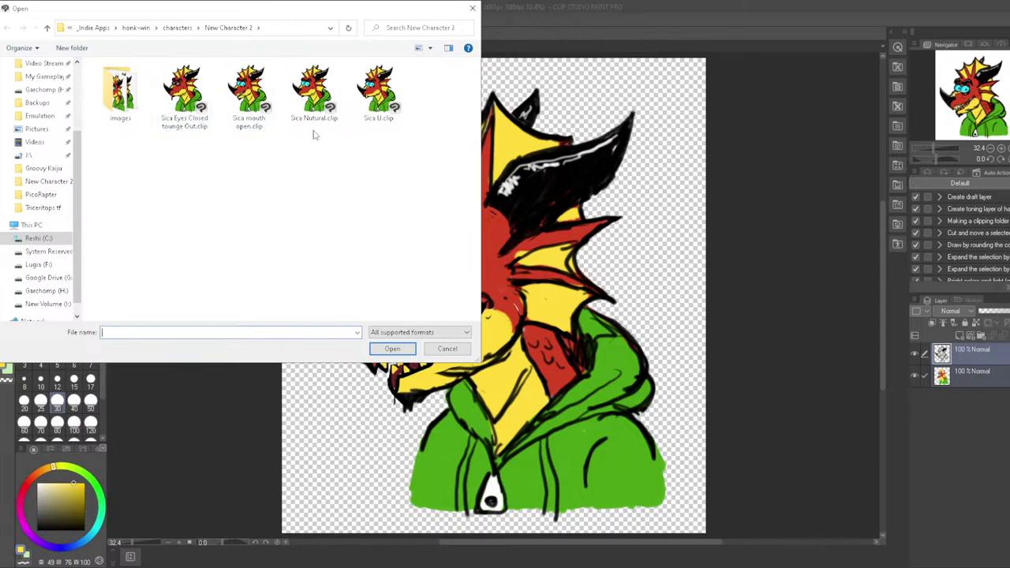
pyautogui.click(380, 114)
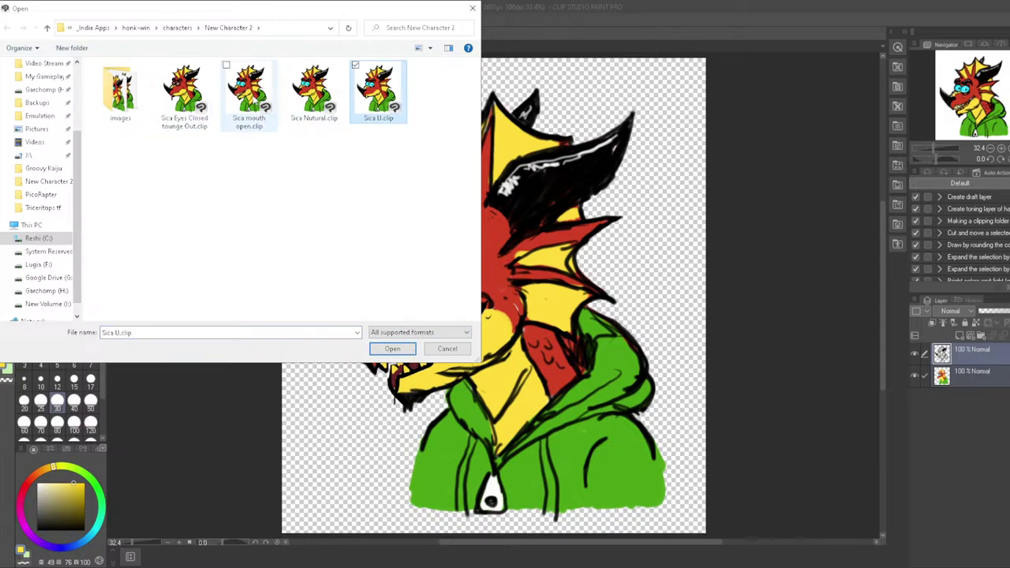
pyautogui.click(447, 348)
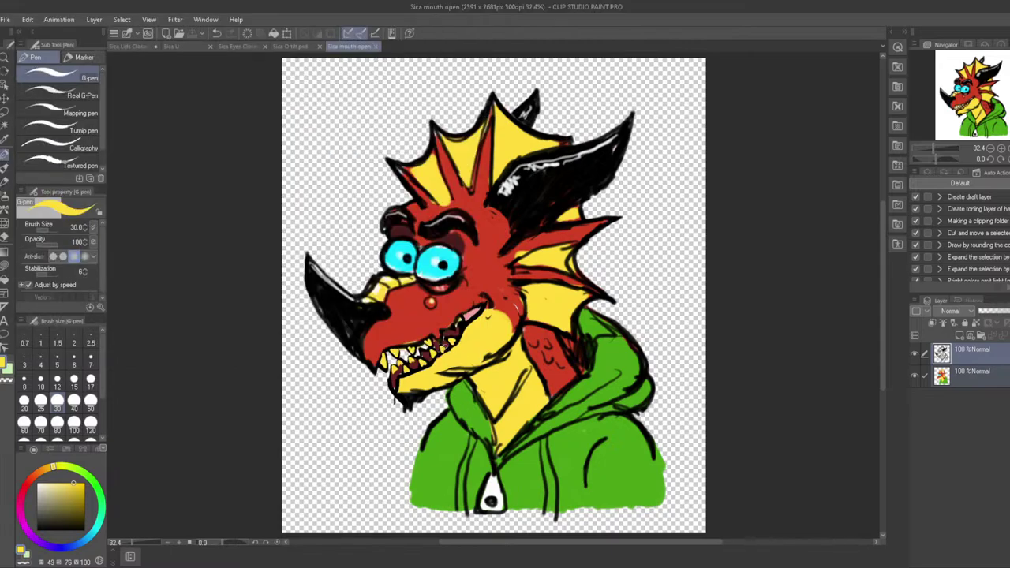
# Lasso the front of the lower jaw, rotate it slightly counterclockwise toward the neck, and save the drawing
pyautogui.click(5, 111)
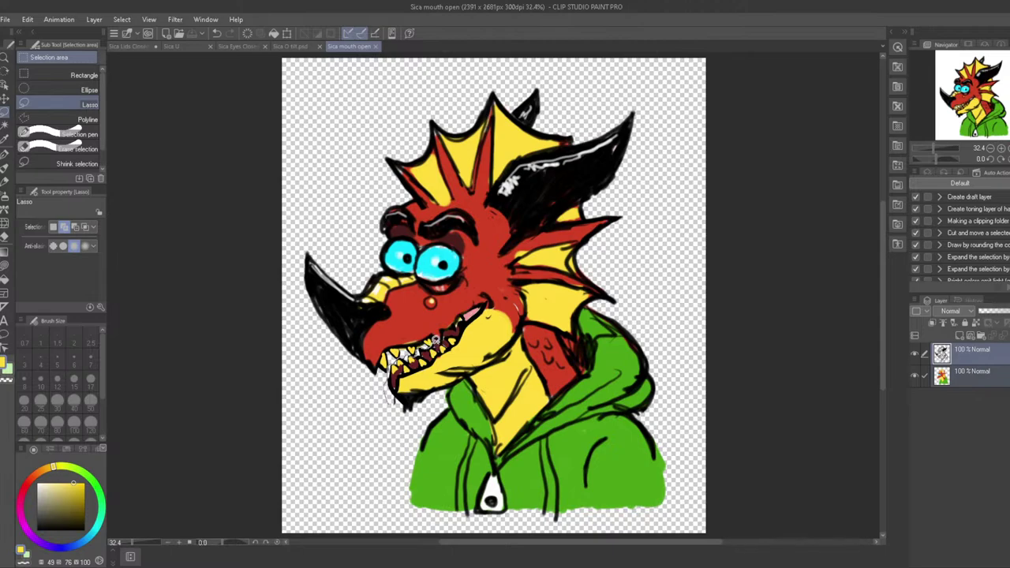
pyautogui.moveTo(435, 339); pyautogui.dragTo(402, 398)
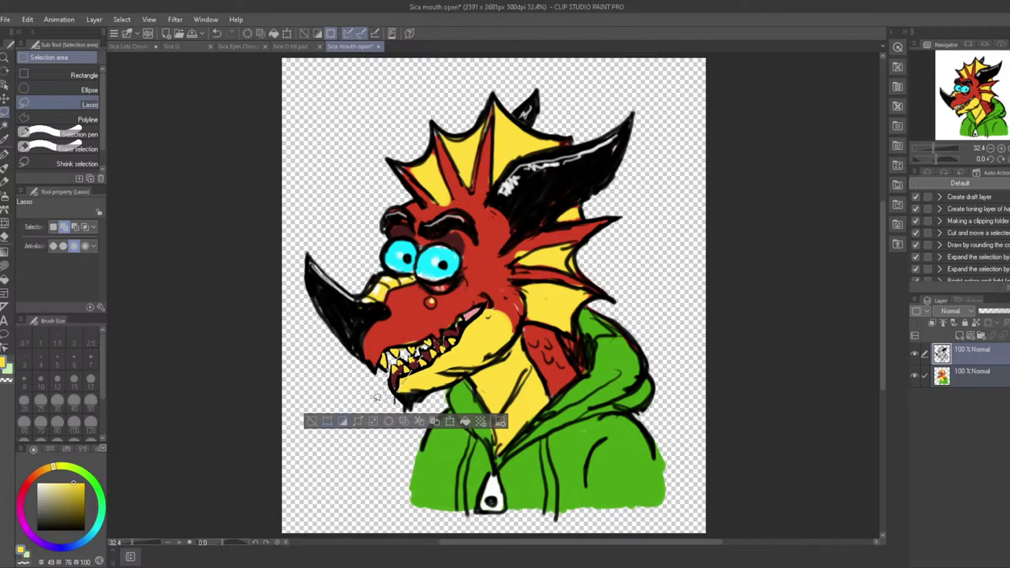
pyautogui.moveTo(398, 404)
pyautogui.mouseDown()
pyautogui.moveTo(426, 407)
pyautogui.moveTo(460, 365)
pyautogui.moveTo(448, 356)
pyautogui.moveTo(368, 367)
pyautogui.mouseUp()
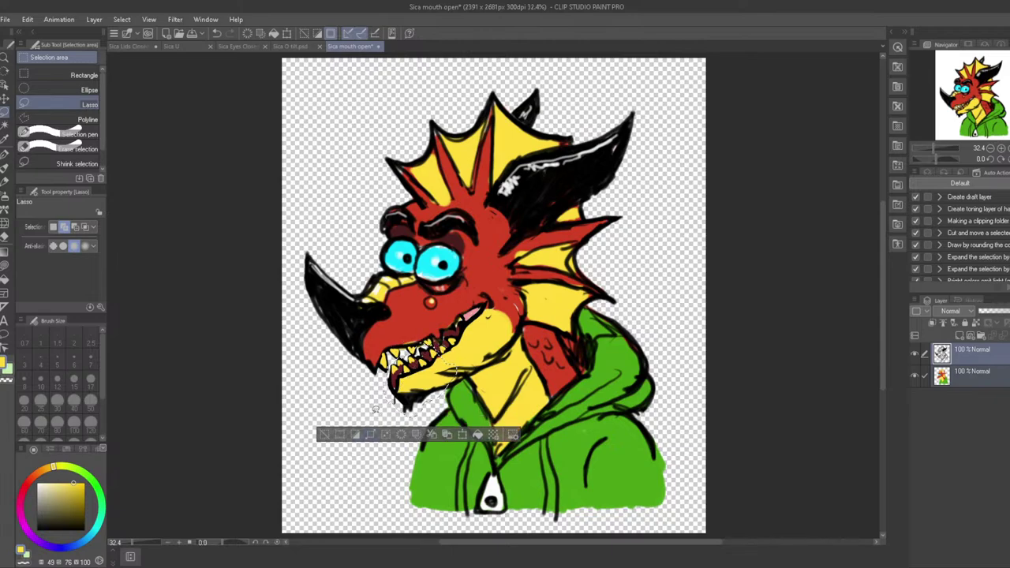
pyautogui.click(447, 434)
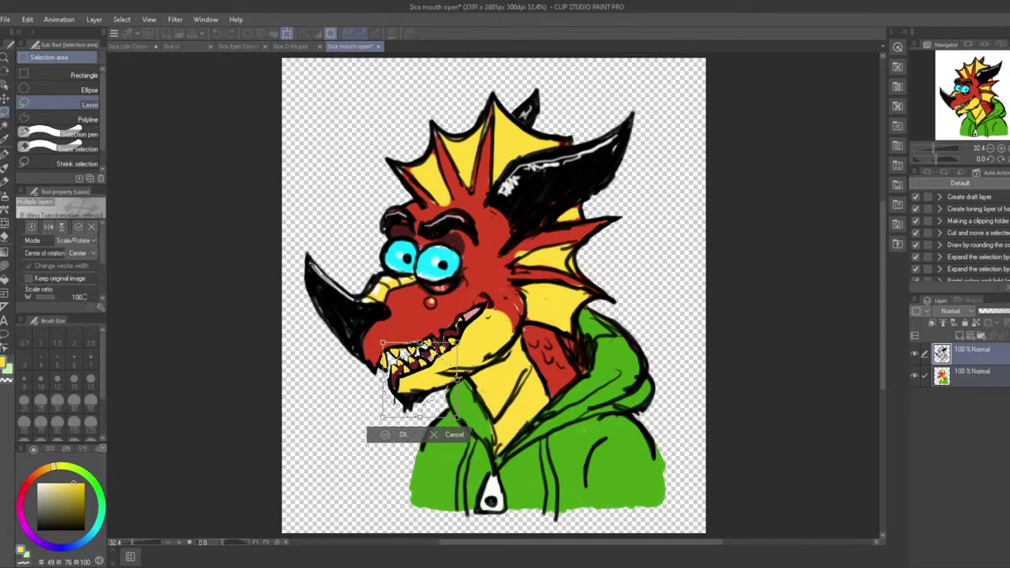
pyautogui.moveTo(419, 380); pyautogui.dragTo(368, 377)
pyautogui.moveTo(378, 340); pyautogui.dragTo(418, 386)
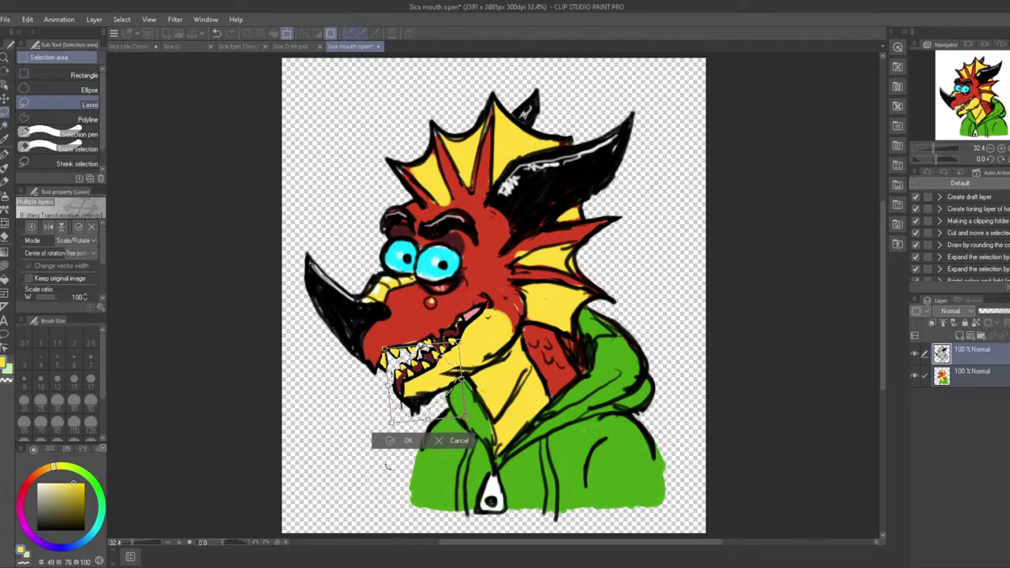
pyautogui.click(408, 440)
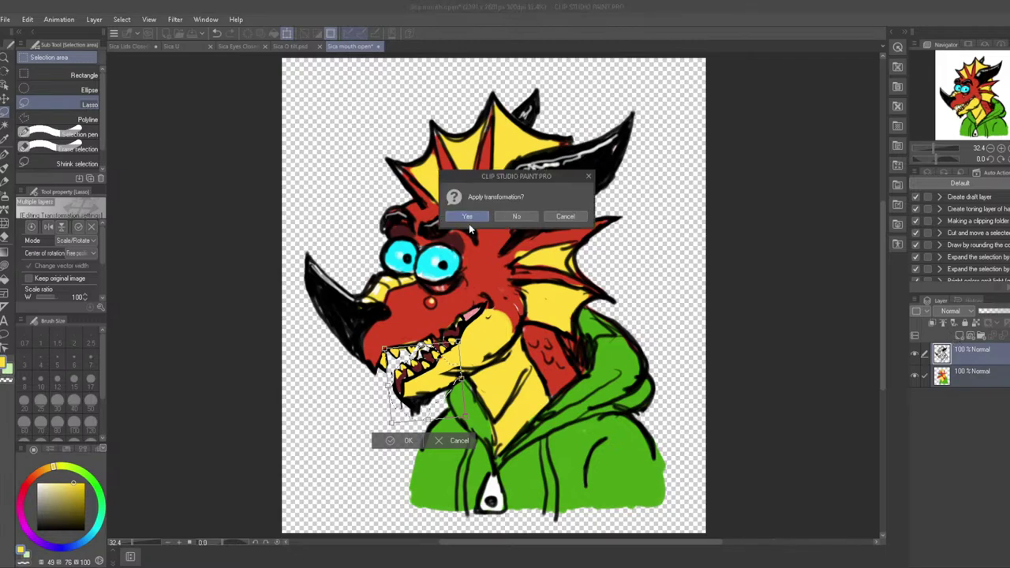
pyautogui.click(472, 225)
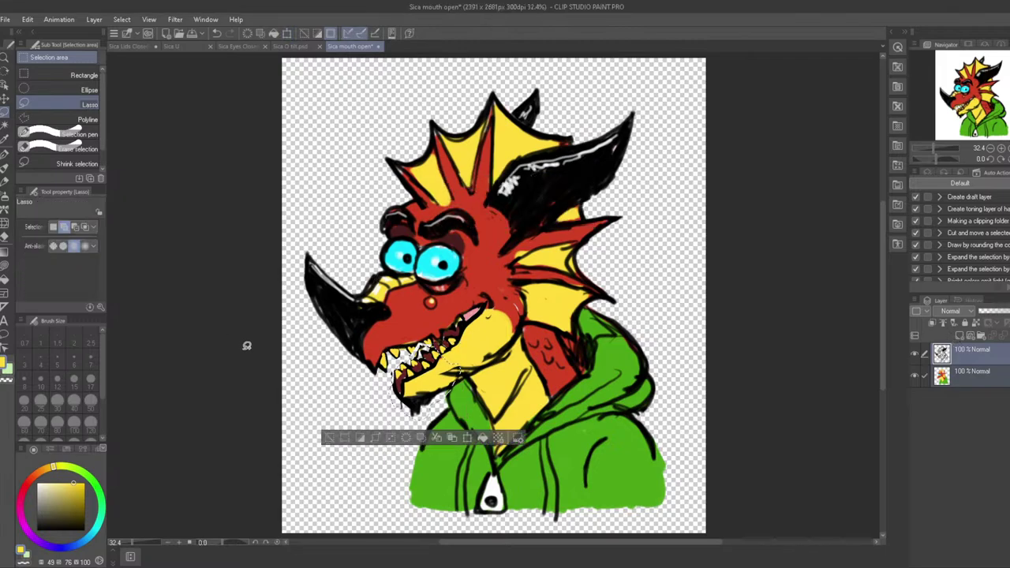
pyautogui.hotkey('ctrl', 's')
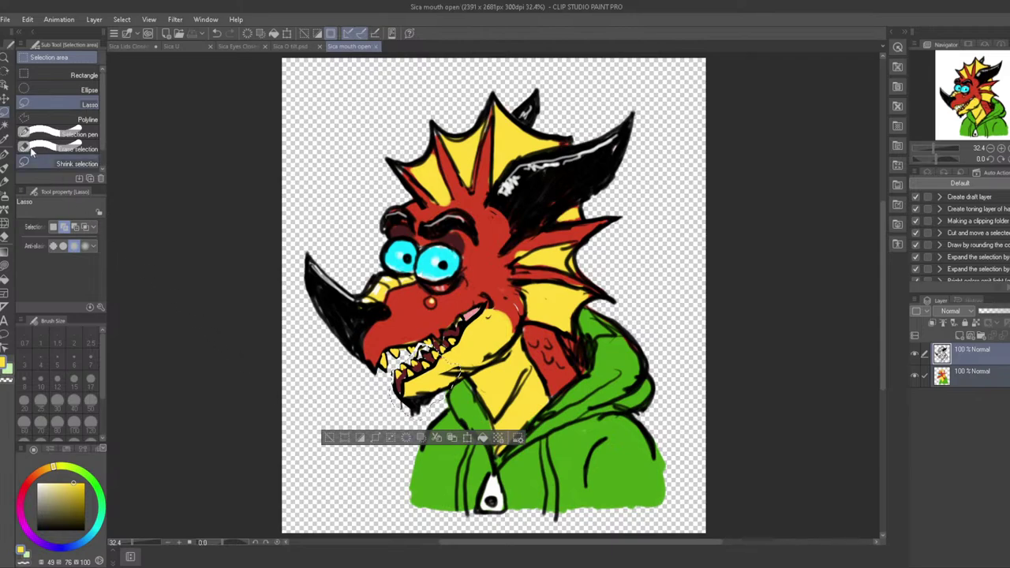
pyautogui.click(328, 439)
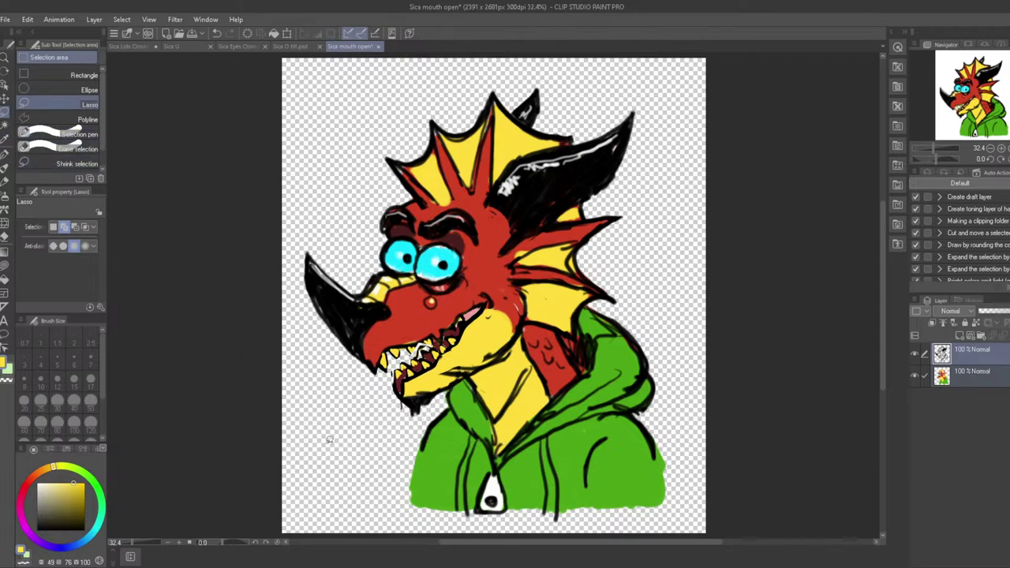
# Paint over the old back part of the mouth in yellow and extend the red of the cheek over it with the G-pen
pyautogui.click(5, 154)
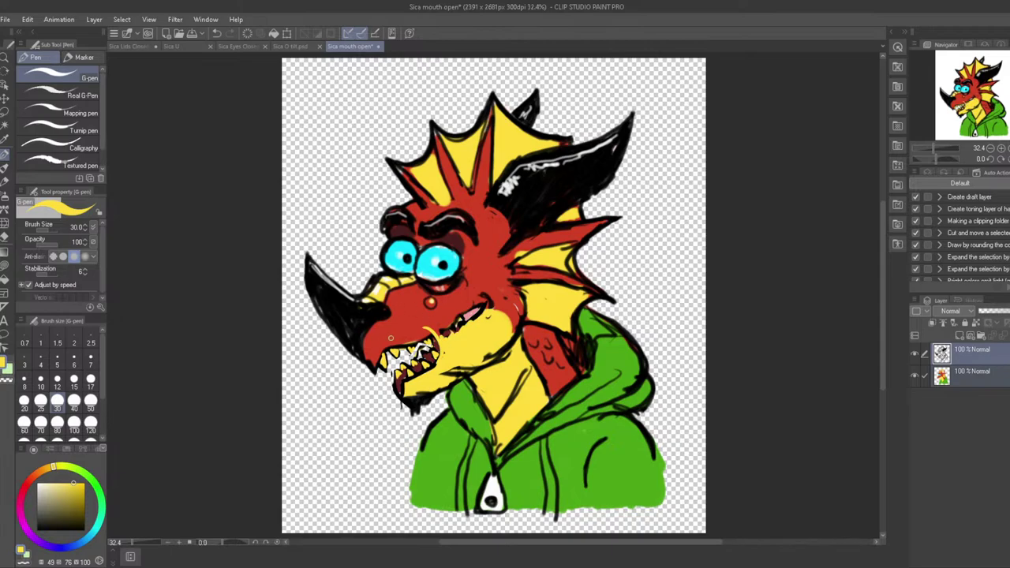
pyautogui.moveTo(413, 336)
pyautogui.mouseDown()
pyautogui.moveTo(433, 374)
pyautogui.moveTo(417, 384)
pyautogui.moveTo(403, 341)
pyautogui.moveTo(448, 340)
pyautogui.moveTo(484, 299)
pyautogui.mouseUp()
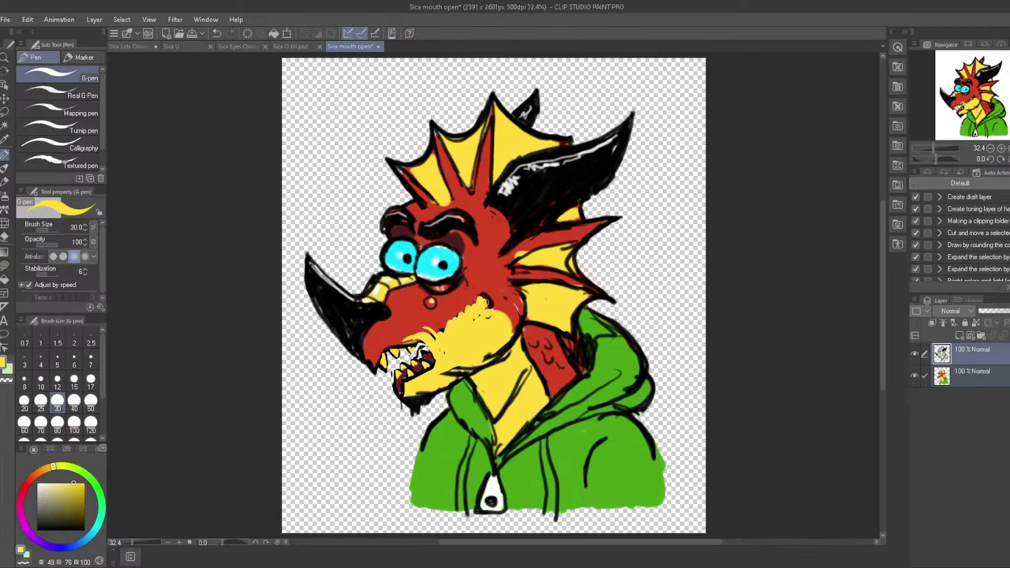
pyautogui.keyDown('alt'); pyautogui.click(439, 319); pyautogui.keyUp('alt')
pyautogui.moveTo(442, 327)
pyautogui.mouseDown()
pyautogui.moveTo(456, 335)
pyautogui.moveTo(477, 315)
pyautogui.moveTo(502, 319)
pyautogui.moveTo(491, 297)
pyautogui.moveTo(481, 334)
pyautogui.moveTo(431, 332)
pyautogui.moveTo(459, 344)
pyautogui.moveTo(459, 358)
pyautogui.moveTo(481, 322)
pyautogui.moveTo(494, 347)
pyautogui.moveTo(487, 314)
pyautogui.moveTo(495, 346)
pyautogui.mouseUp()
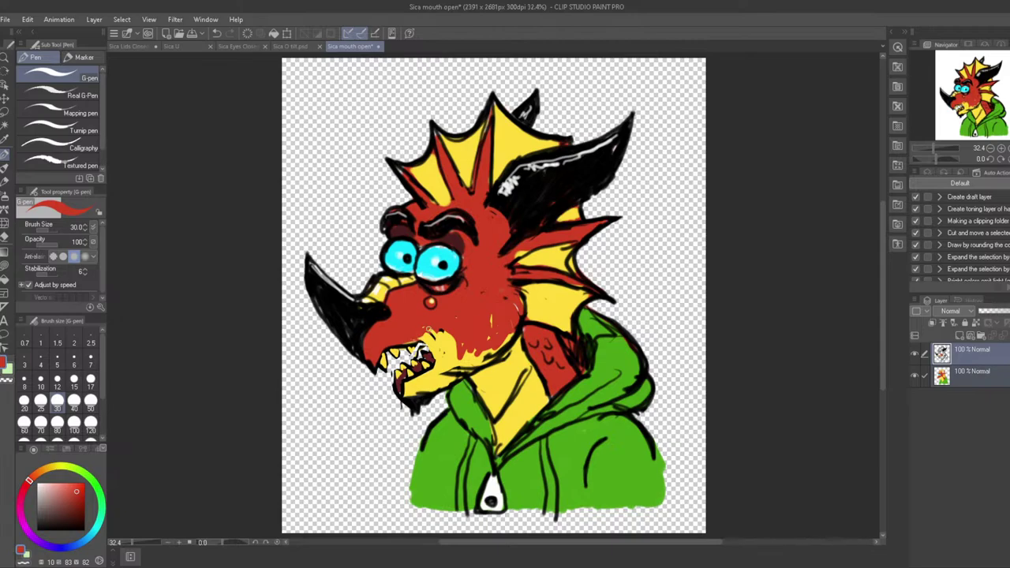
pyautogui.moveTo(453, 337)
pyautogui.mouseDown()
pyautogui.moveTo(411, 319)
pyautogui.moveTo(411, 334)
pyautogui.moveTo(445, 334)
pyautogui.moveTo(453, 353)
pyautogui.moveTo(476, 323)
pyautogui.moveTo(440, 380)
pyautogui.mouseUp()
# Draw a curved black line at the new mouth corner and touch up the lower cheek in red
pyautogui.keyDown('alt'); pyautogui.click(423, 368); pyautogui.keyUp('alt')
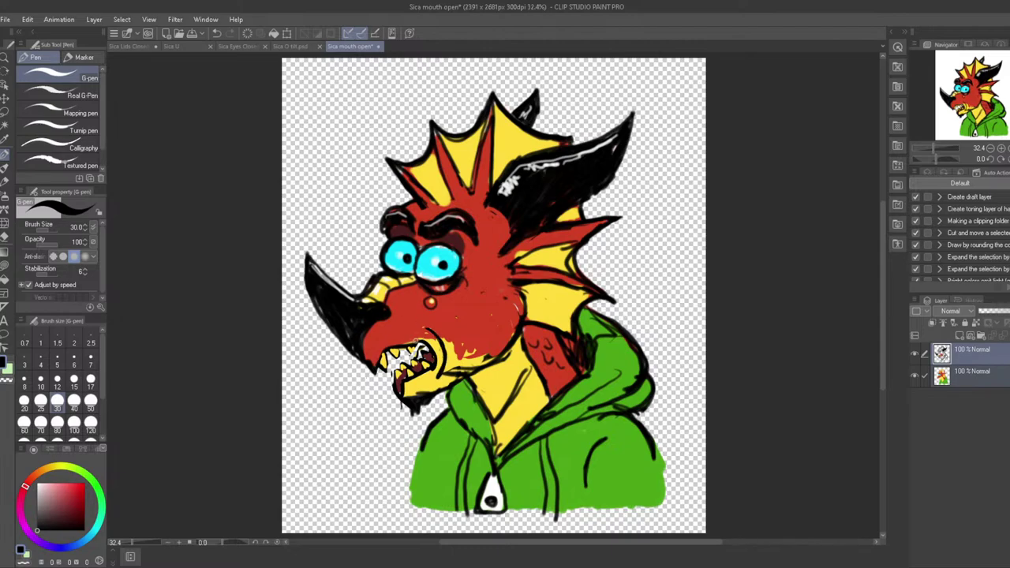
pyautogui.keyDown('alt'); pyautogui.click(405, 331); pyautogui.keyUp('alt')
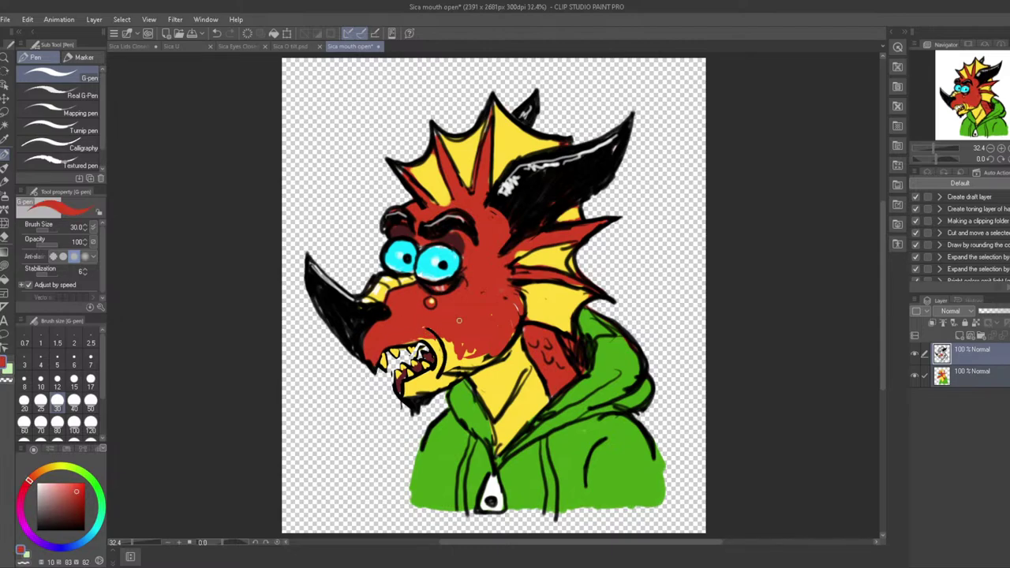
pyautogui.moveTo(462, 340); pyautogui.dragTo(461, 348)
# Touch up the inside of the mouth corner in black and clean up around the teeth with the Hard eraser at size 25
pyautogui.keyDown('alt'); pyautogui.click(424, 357); pyautogui.keyUp('alt')
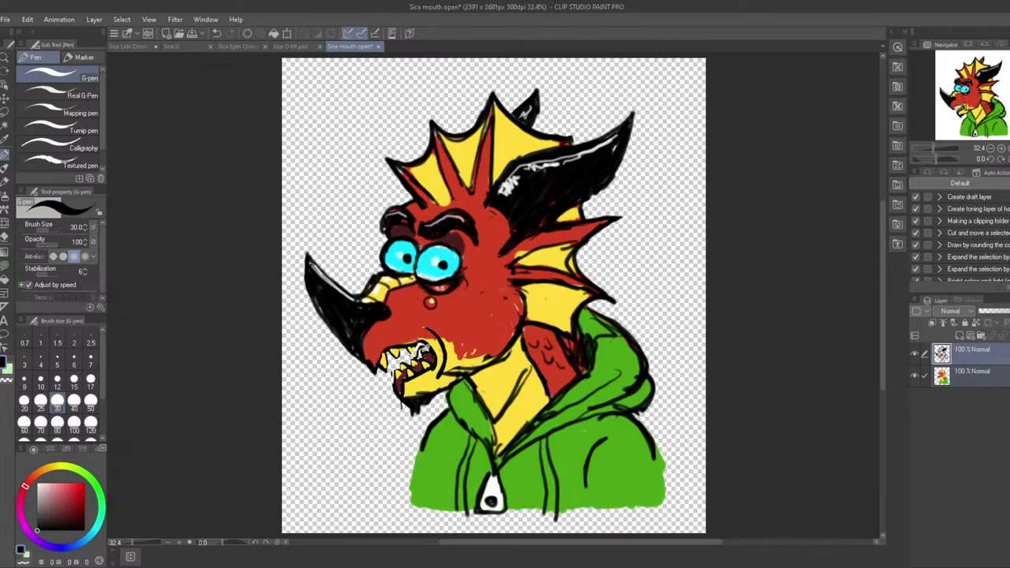
pyautogui.keyDown('alt'); pyautogui.click(413, 353); pyautogui.keyUp('alt')
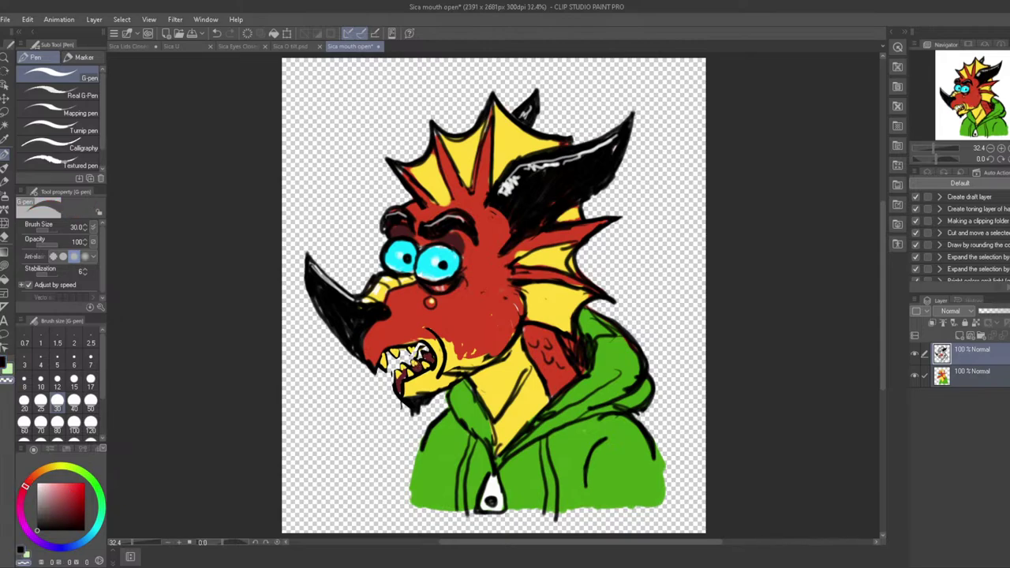
pyautogui.press('e')
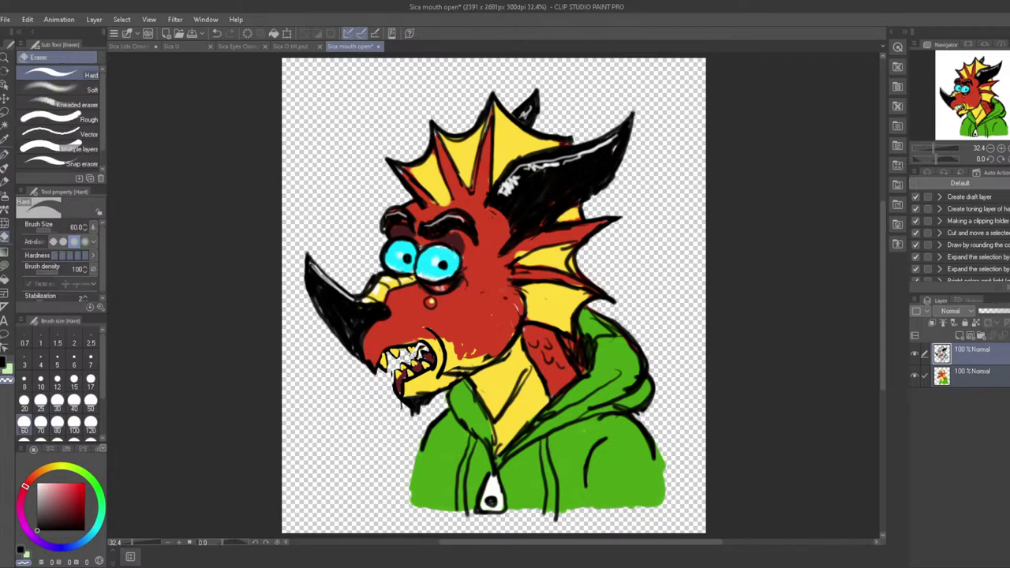
pyautogui.press('[')
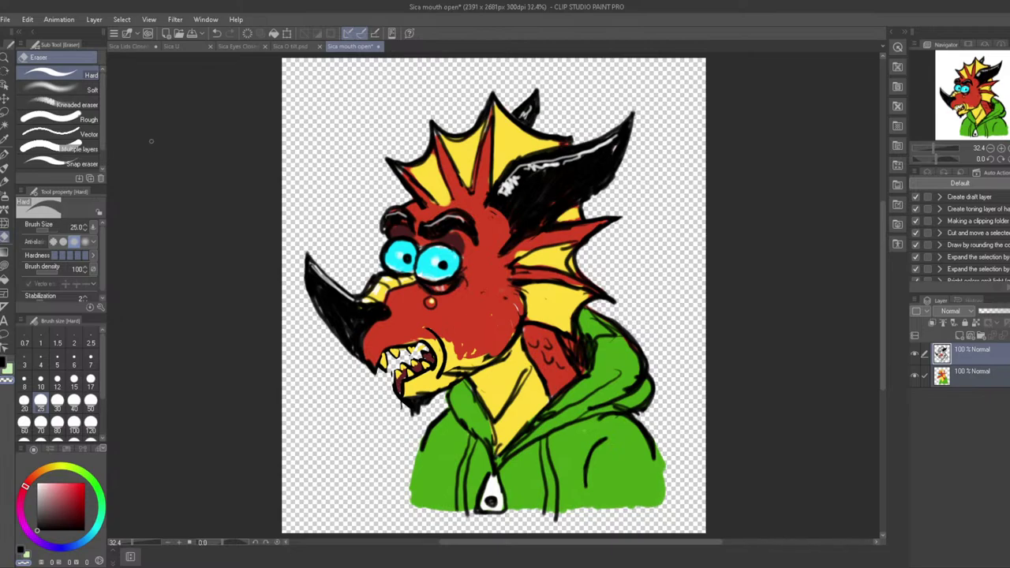
# Lasso the whole head on both layers, rotate it slightly clockwise, and clear the selection
pyautogui.click(960, 378)
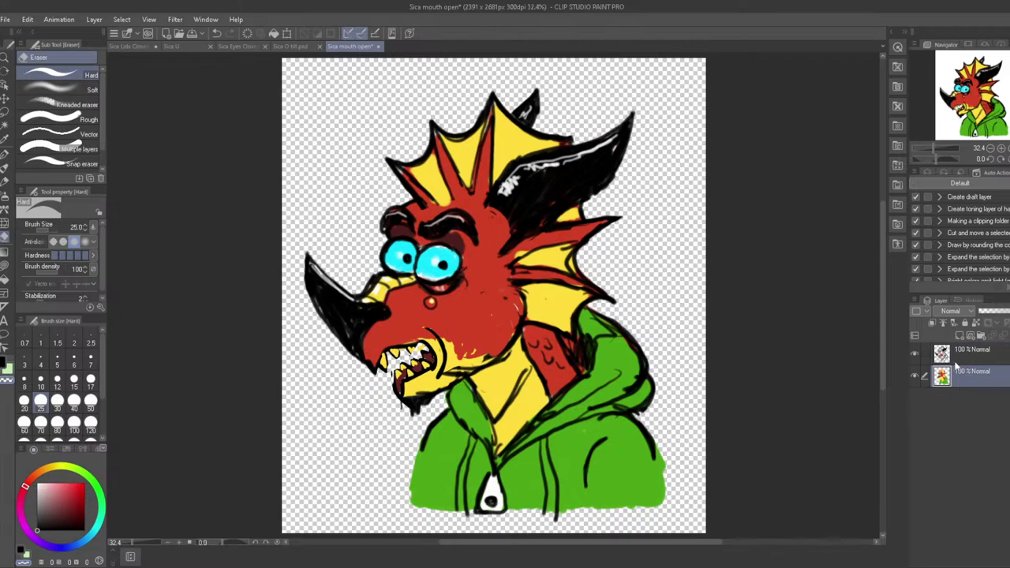
pyautogui.press('m')
pyautogui.moveTo(323, 143)
pyautogui.mouseDown()
pyautogui.moveTo(304, 192)
pyautogui.moveTo(305, 353)
pyautogui.moveTo(367, 411)
pyautogui.moveTo(431, 408)
pyautogui.moveTo(530, 323)
pyautogui.moveTo(579, 340)
pyautogui.moveTo(585, 313)
pyautogui.moveTo(601, 302)
pyautogui.moveTo(663, 293)
pyautogui.moveTo(681, 132)
pyautogui.moveTo(547, 70)
pyautogui.moveTo(371, 115)
pyautogui.moveTo(321, 158)
pyautogui.mouseUp()
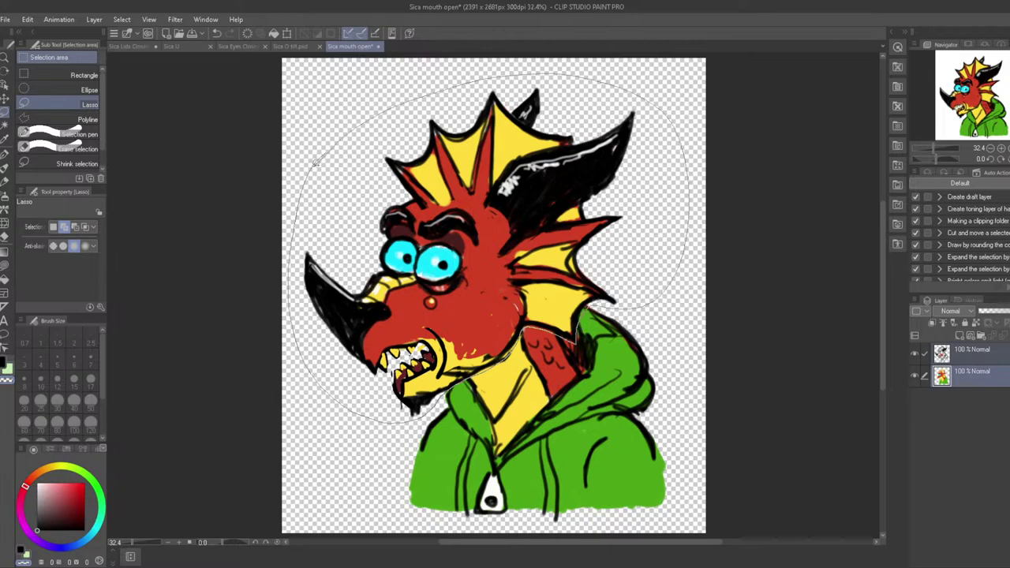
pyautogui.moveTo(398, 421); pyautogui.dragTo(442, 390)
pyautogui.click(530, 441)
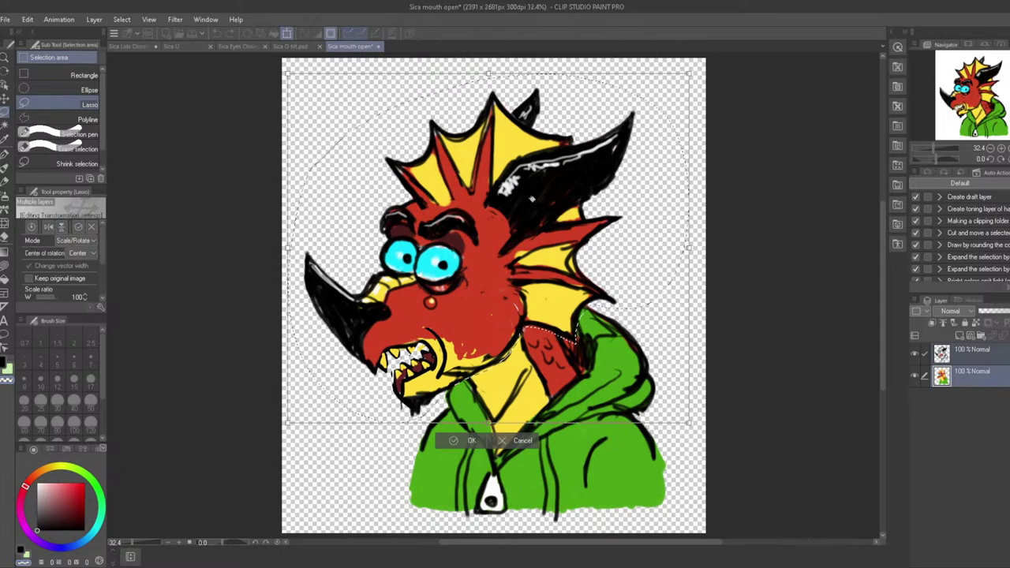
pyautogui.click(509, 218)
pyautogui.moveTo(273, 71)
pyautogui.mouseDown()
pyautogui.moveTo(277, 61)
pyautogui.moveTo(281, 73)
pyautogui.mouseUp()
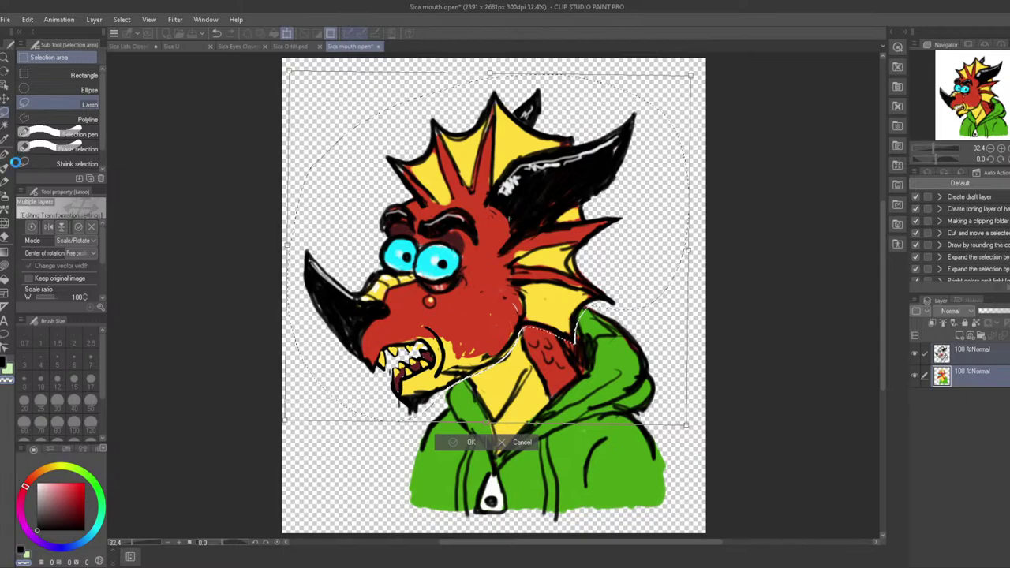
pyautogui.press('Return')
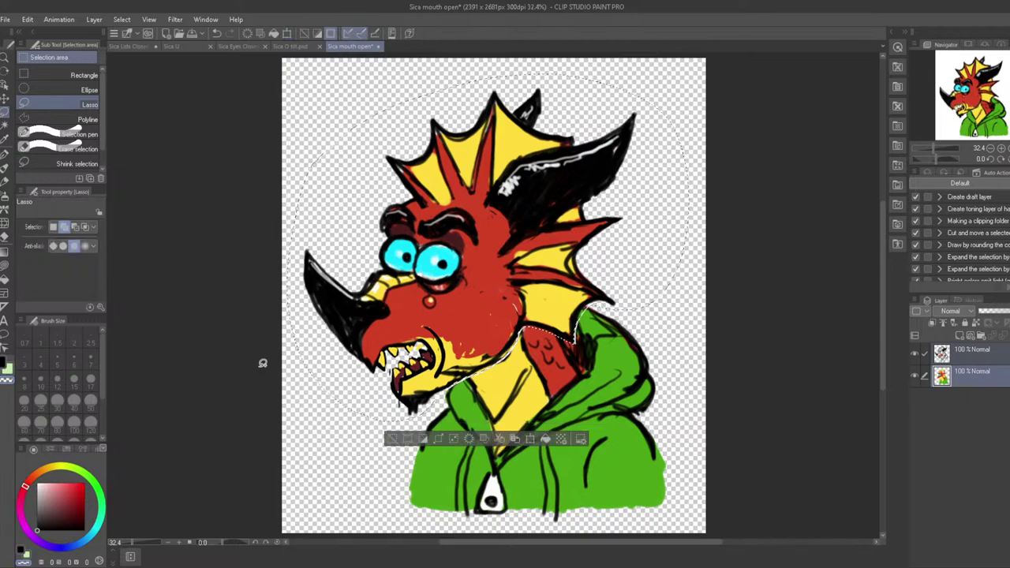
pyautogui.hotkey('ctrl', 'd')
# Fill the gap between the head and neck with the G-pen, using colours sampled from the neck, outline and green hood
pyautogui.press('p')
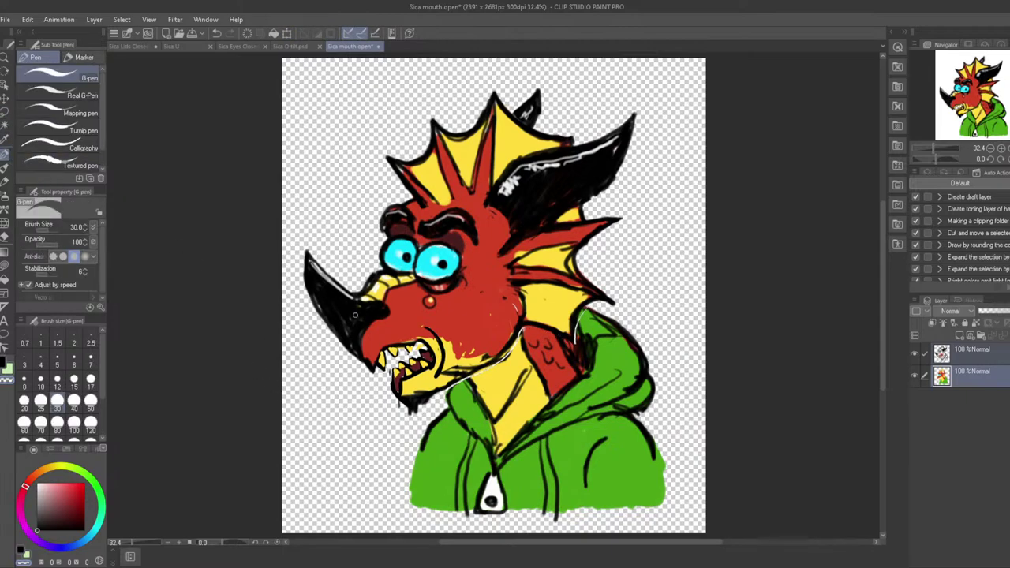
pyautogui.keyDown('alt'); pyautogui.click(488, 379); pyautogui.keyUp('alt')
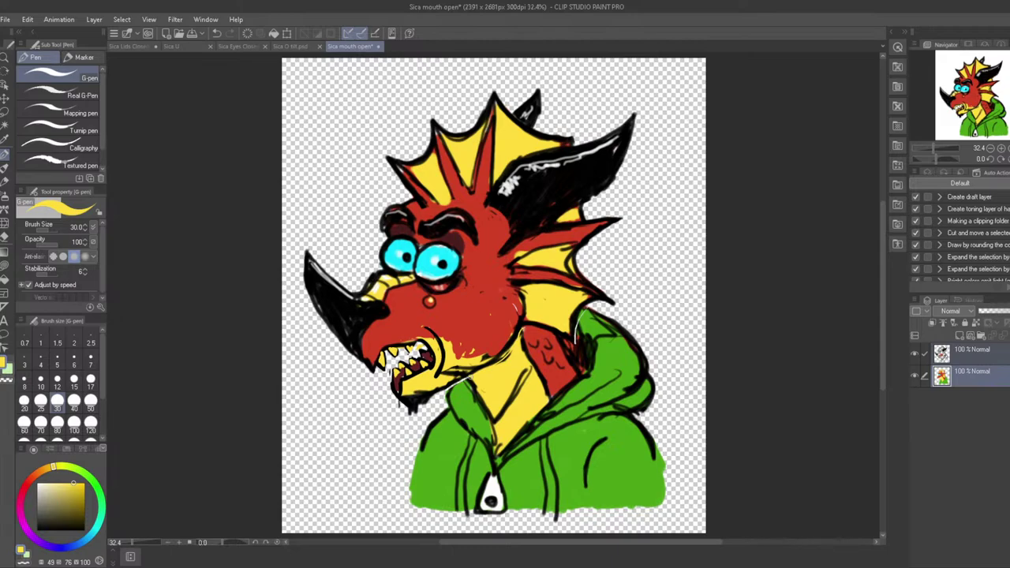
pyautogui.keyDown('alt'); pyautogui.click(471, 379); pyautogui.keyUp('alt')
pyautogui.keyDown('alt'); pyautogui.click(454, 393); pyautogui.keyUp('alt')
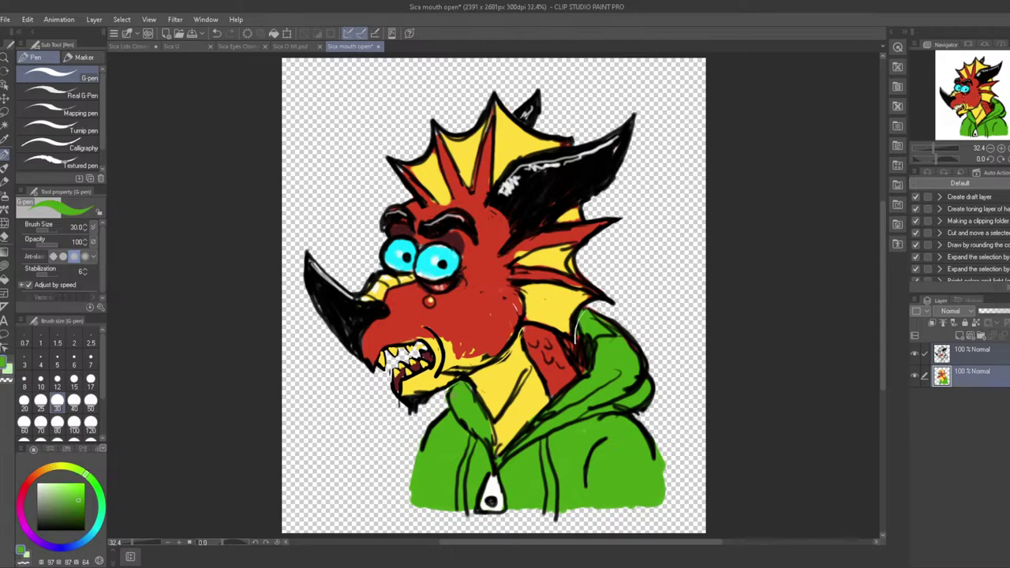
# Save the drawing as a separate file named Sica O.clip in the New Character 2 folder
pyautogui.click(5, 19)
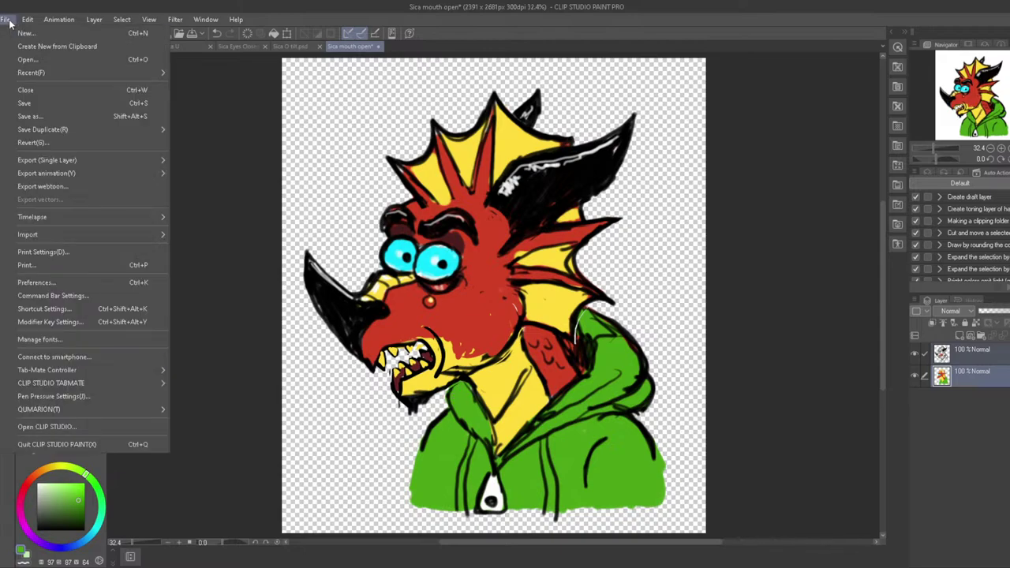
pyautogui.click(55, 116)
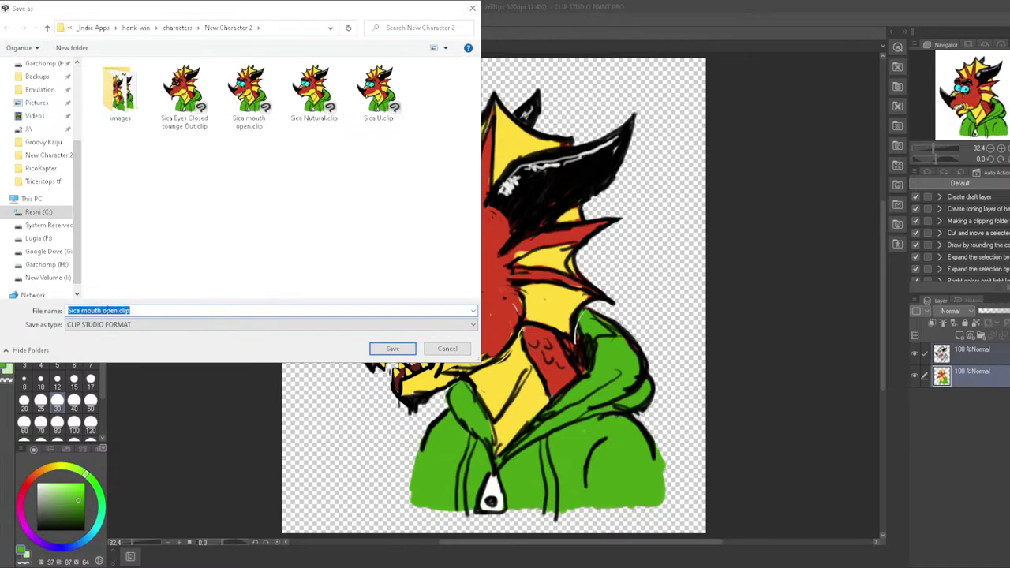
pyautogui.click(100, 310)
pyautogui.moveTo(102, 310); pyautogui.dragTo(117, 310)
pyautogui.press('BackSpace')
pyautogui.press('BackSpace')
pyautogui.press('BackSpace')
pyautogui.press('BackSpace')
pyautogui.press('BackSpace')
pyautogui.press('BackSpace')
pyautogui.press('BackSpace')
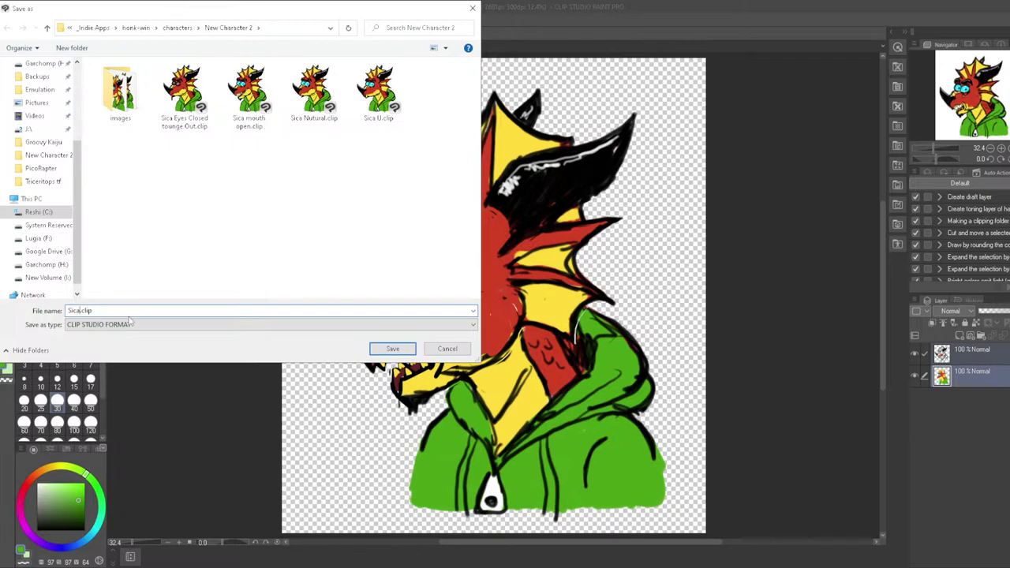
pyautogui.write('O')
pyautogui.press('Return')
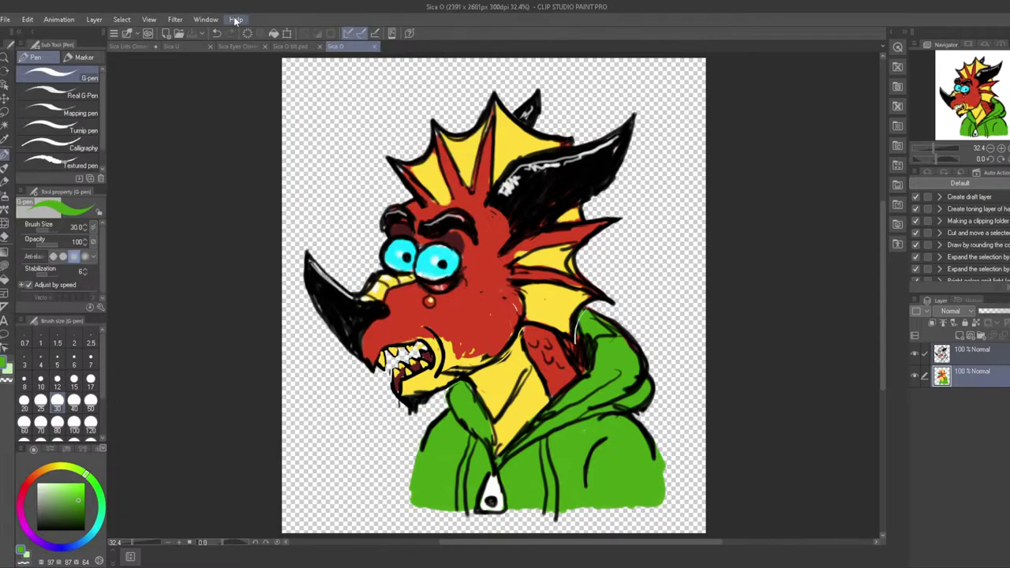
# Export the drawing as Sica O.png into the images folder of New Character 2, keeping the default PNG settings
pyautogui.click(5, 19)
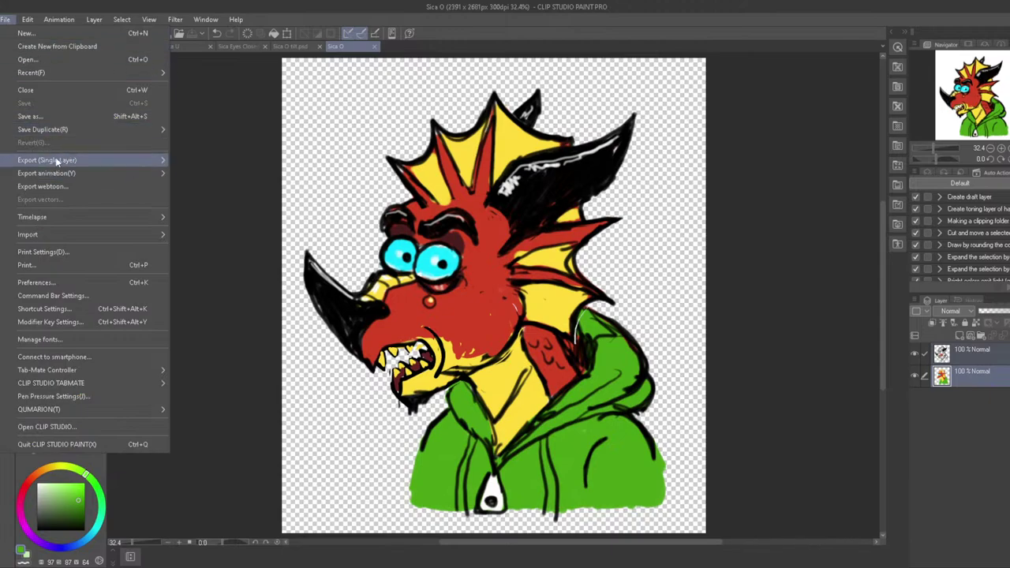
pyautogui.moveTo(59, 161)
pyautogui.click(193, 189)
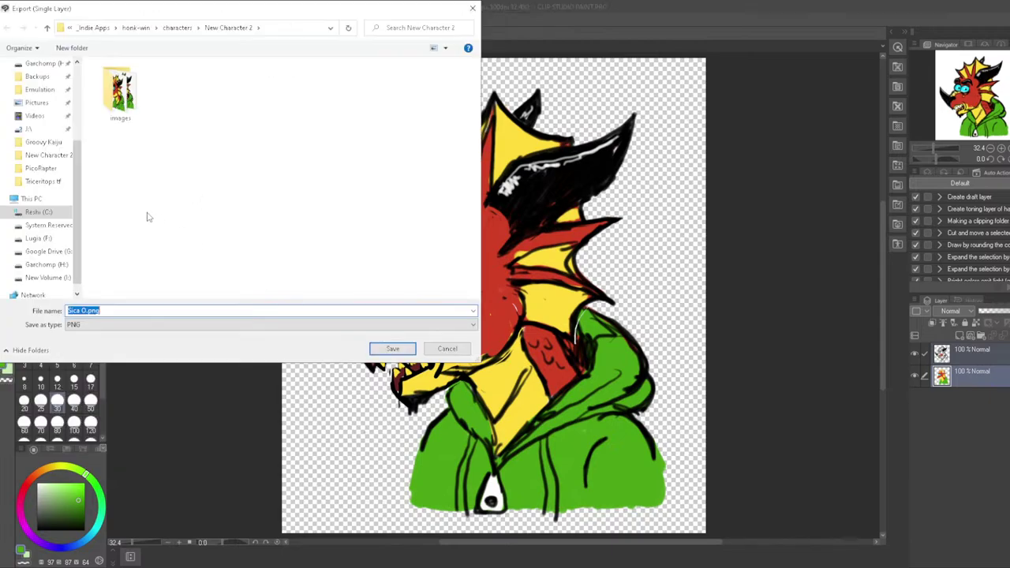
pyautogui.doubleClick(132, 94)
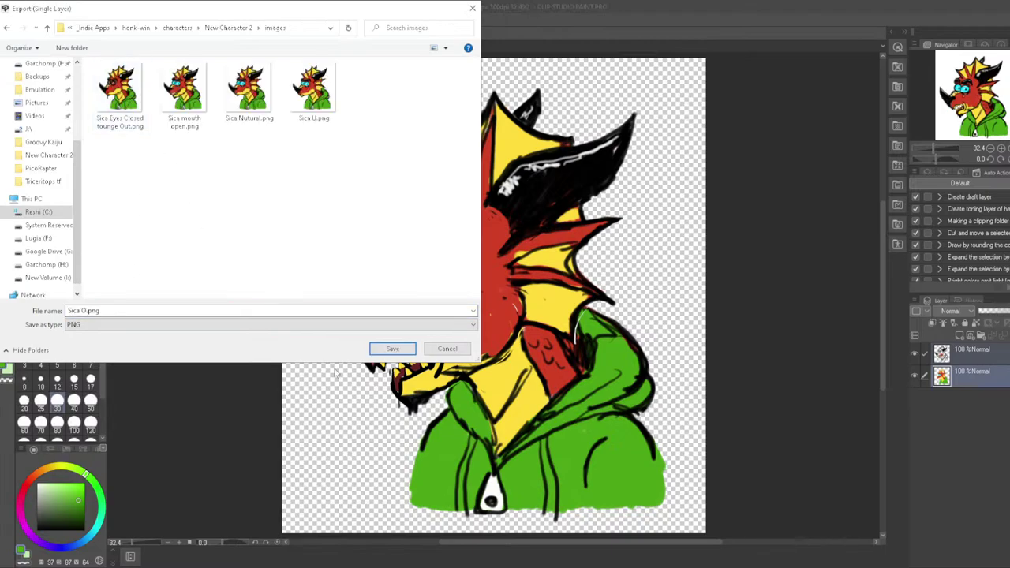
pyautogui.click(393, 348)
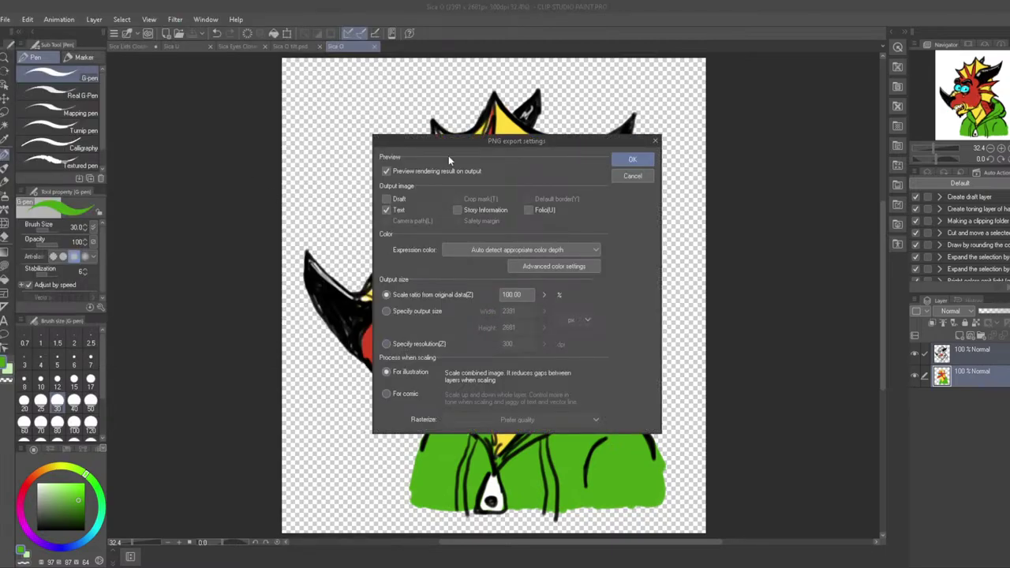
pyautogui.click(634, 160)
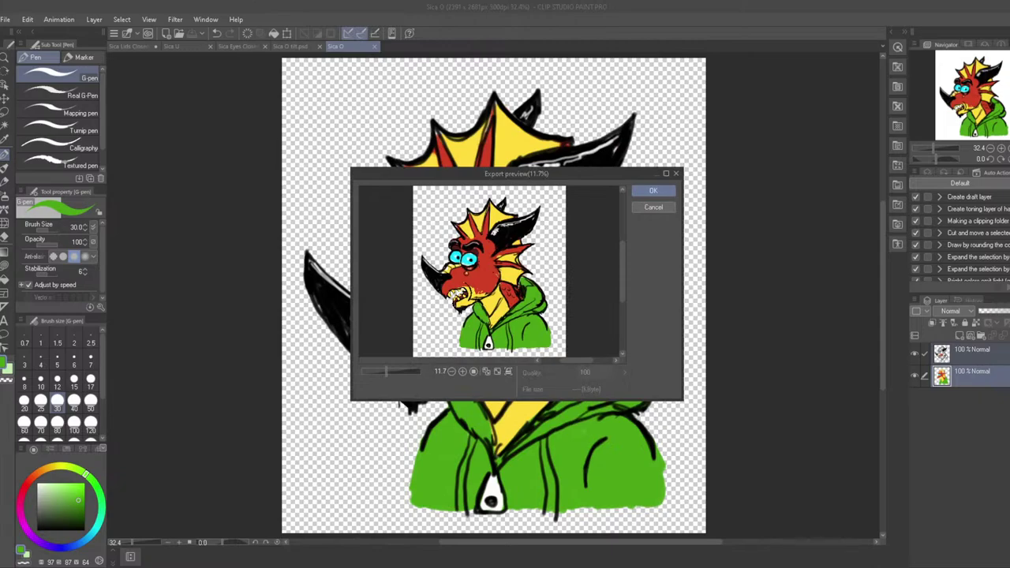
pyautogui.press('Return')
pyautogui.click(653, 191)
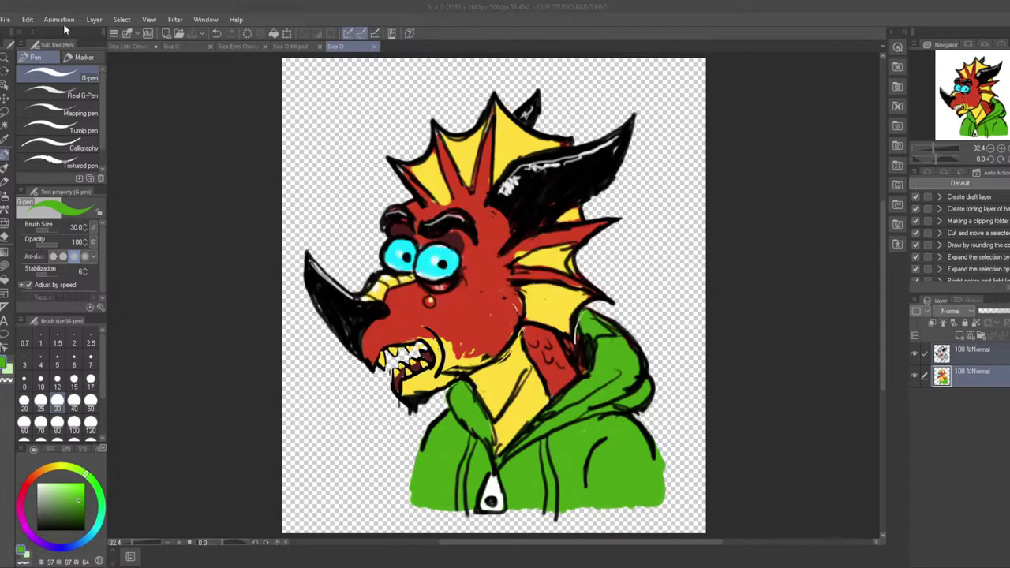
# Open Sica mouth open.clip from the New Character 2 folder
pyautogui.click(4, 20)
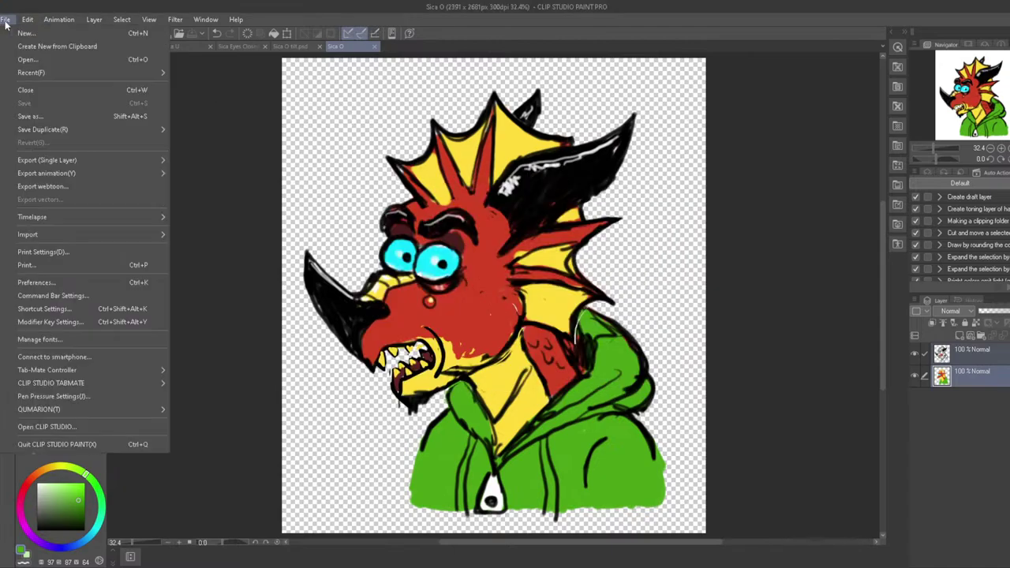
pyautogui.click(31, 64)
pyautogui.click(230, 28)
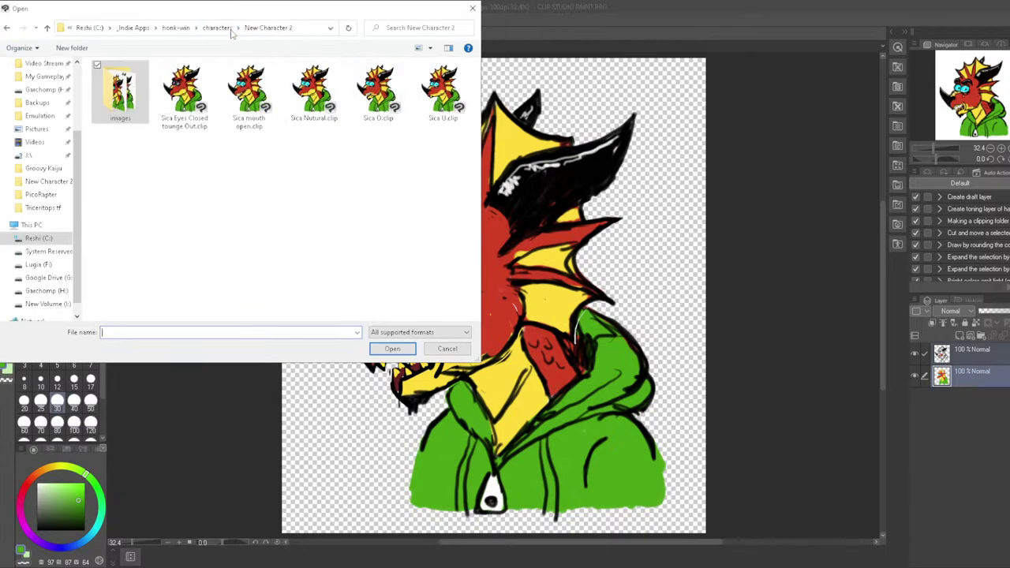
pyautogui.click(249, 111)
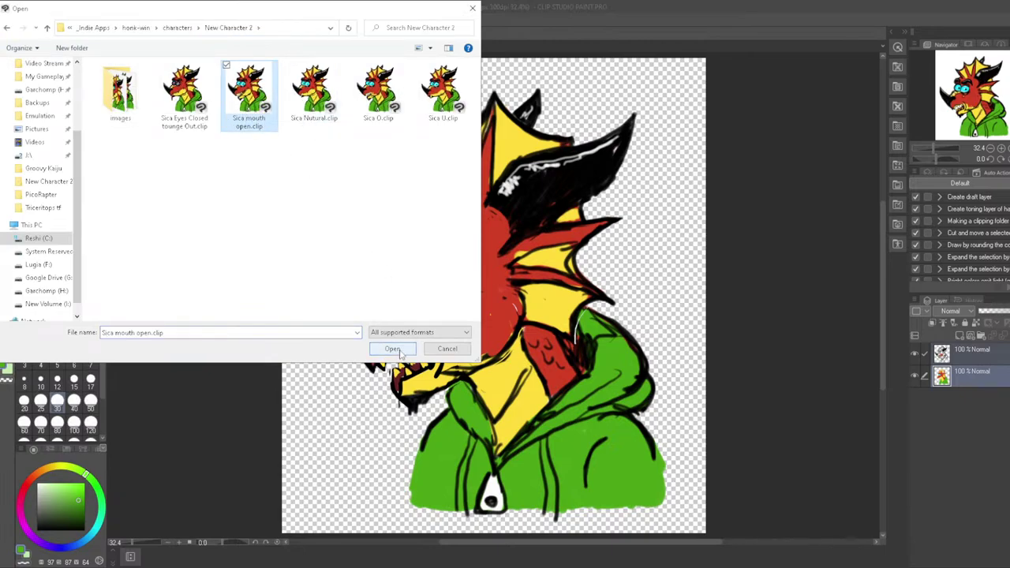
pyautogui.click(400, 350)
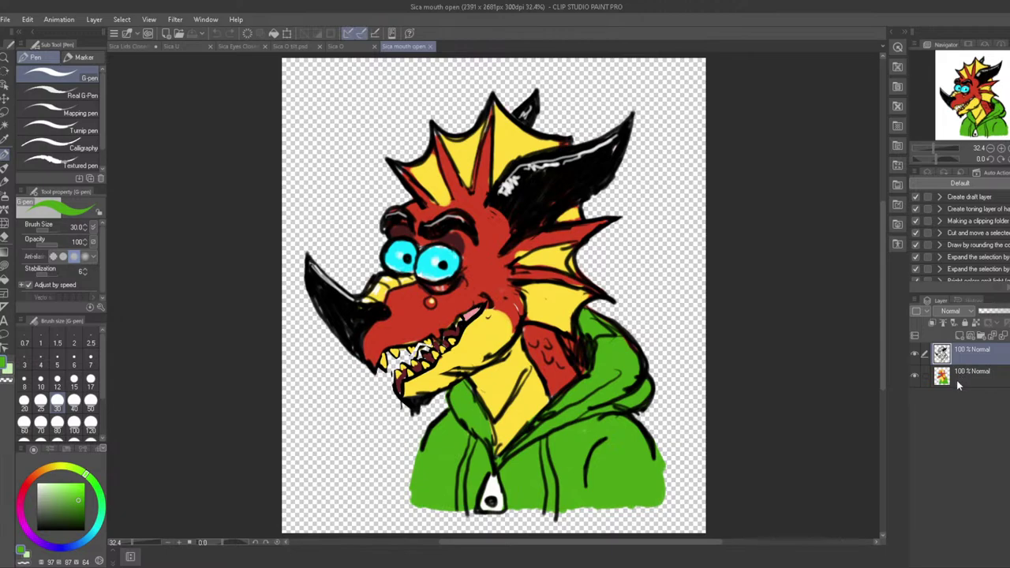
# Select both the line and colour layers together and switch to the Liquify tool
pyautogui.keyDown('ctrl'); pyautogui.click(959, 384); pyautogui.keyUp('ctrl')
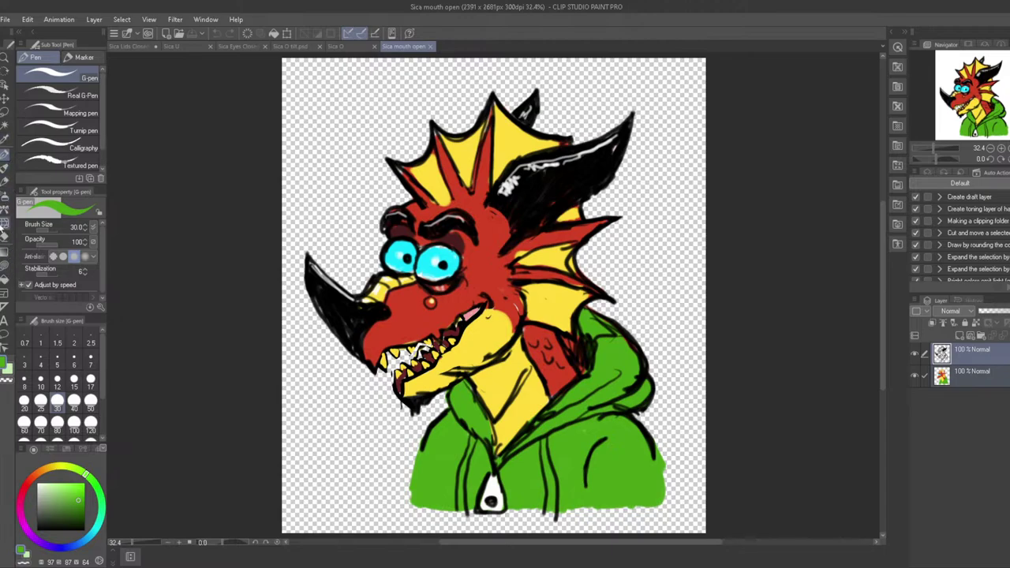
pyautogui.click(5, 225)
pyautogui.moveTo(396, 307)
pyautogui.mouseDown()
pyautogui.moveTo(462, 316)
pyautogui.moveTo(484, 304)
pyautogui.moveTo(371, 379)
pyautogui.moveTo(369, 347)
pyautogui.mouseUp()
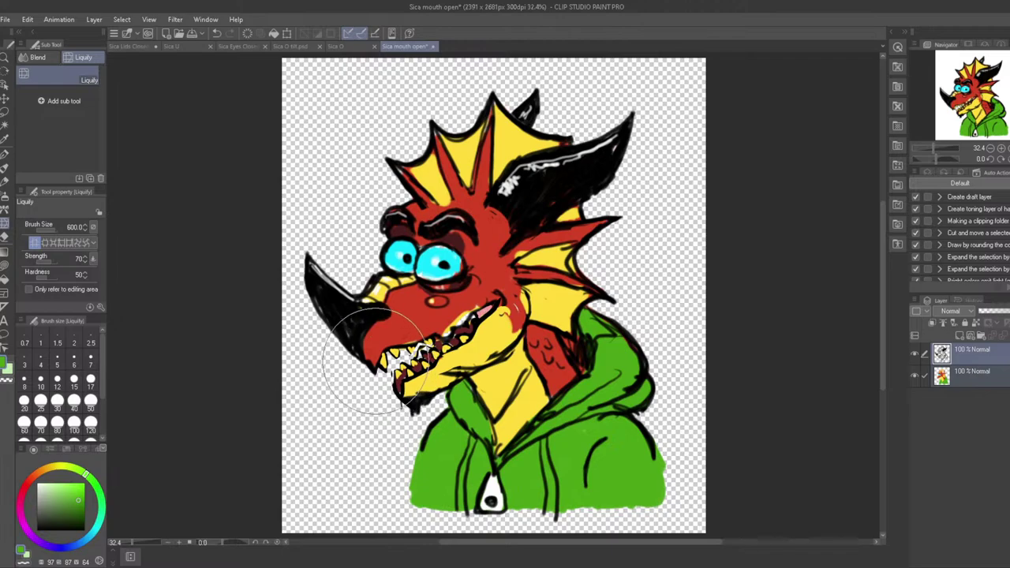
pyautogui.hotkey('ctrl', 'z')
pyautogui.press('[')
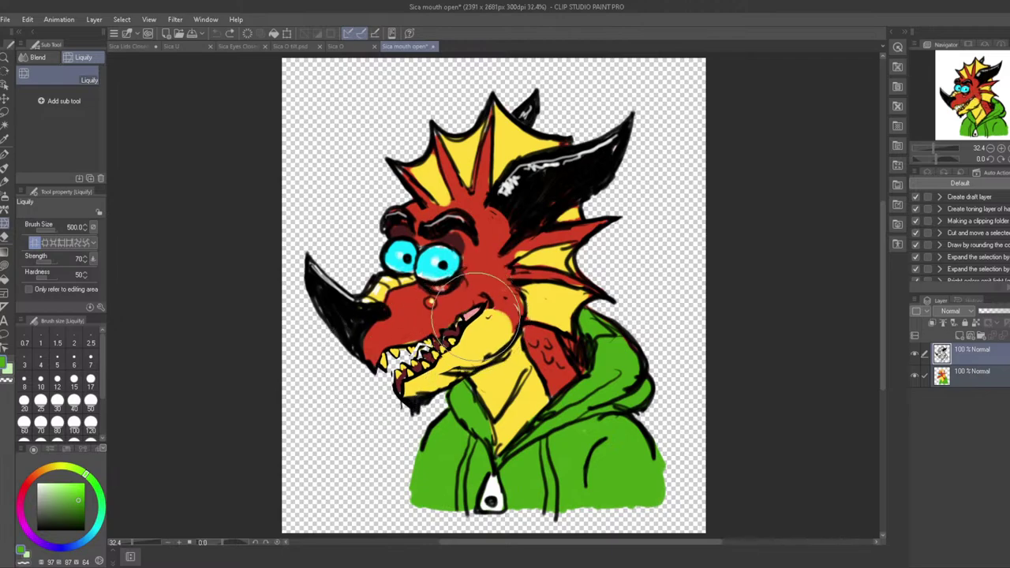
pyautogui.moveTo(478, 317)
pyautogui.mouseDown()
pyautogui.moveTo(425, 330)
pyautogui.moveTo(444, 352)
pyautogui.moveTo(440, 345)
pyautogui.moveTo(461, 338)
pyautogui.moveTo(446, 331)
pyautogui.moveTo(411, 377)
pyautogui.mouseUp()
pyautogui.hotkey('ctrl', 'z')
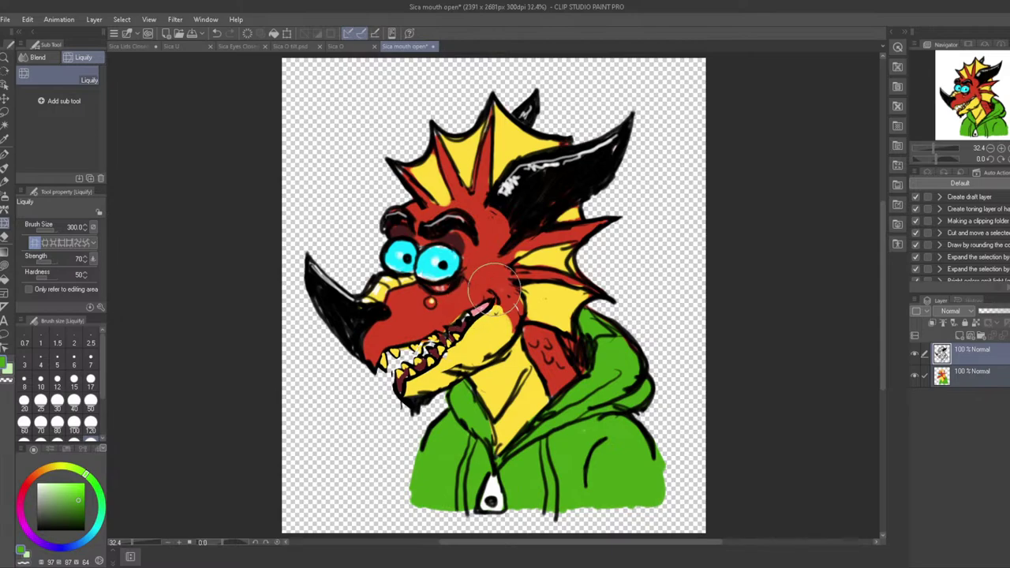
# Liquify the mouth on both layers at brush size 300, pulling its corner up towards the cheek and narrowing the opening at the jaw
pyautogui.moveTo(479, 300); pyautogui.dragTo(500, 289)
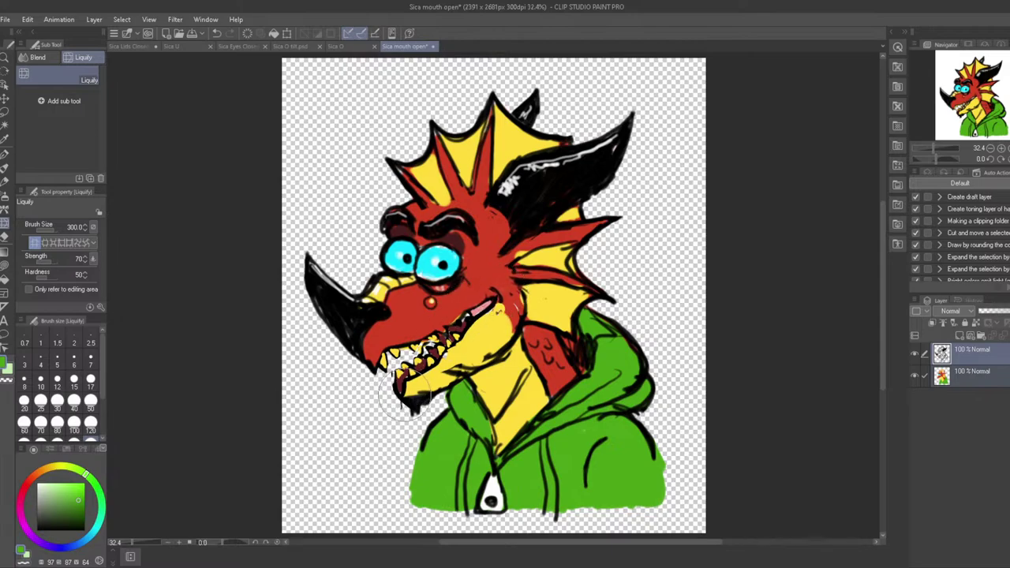
pyautogui.moveTo(430, 390)
pyautogui.mouseDown()
pyautogui.moveTo(422, 371)
pyautogui.moveTo(470, 367)
pyautogui.moveTo(446, 359)
pyautogui.moveTo(485, 331)
pyautogui.moveTo(497, 303)
pyautogui.moveTo(463, 297)
pyautogui.mouseUp()
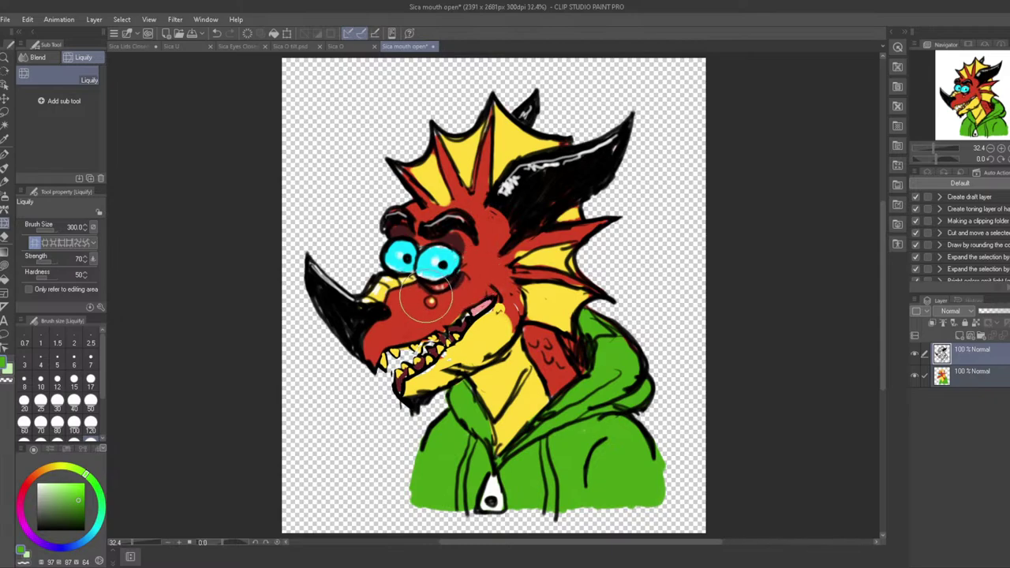
pyautogui.moveTo(503, 301); pyautogui.dragTo(495, 294)
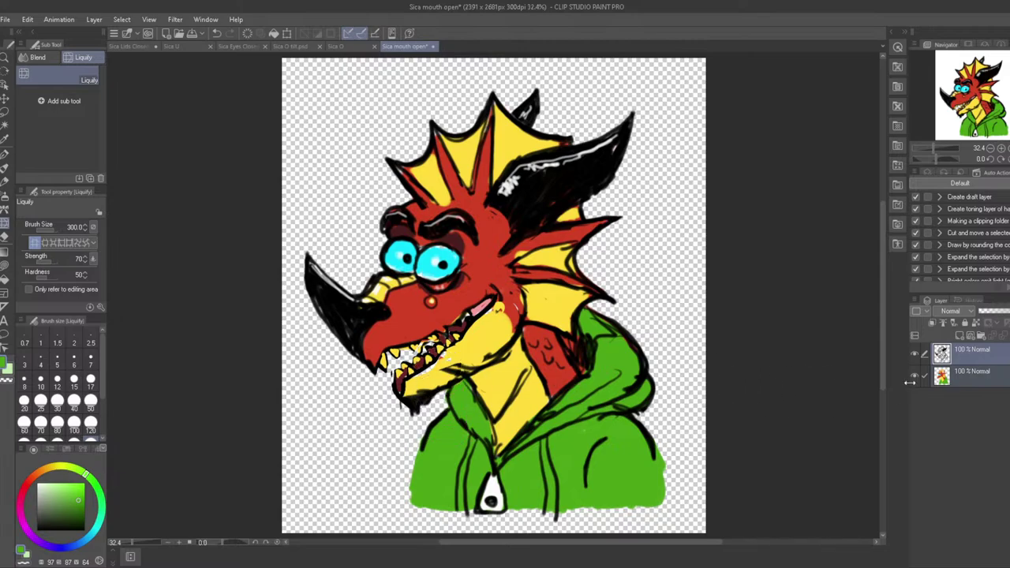
pyautogui.moveTo(422, 347)
pyautogui.mouseDown()
pyautogui.moveTo(426, 379)
pyautogui.moveTo(408, 398)
pyautogui.mouseUp()
pyautogui.hotkey('ctrl', 'z')
# Save the reshaped drawing as a separate file named Sica I.clip in the New Character 2 folder
pyautogui.click(5, 19)
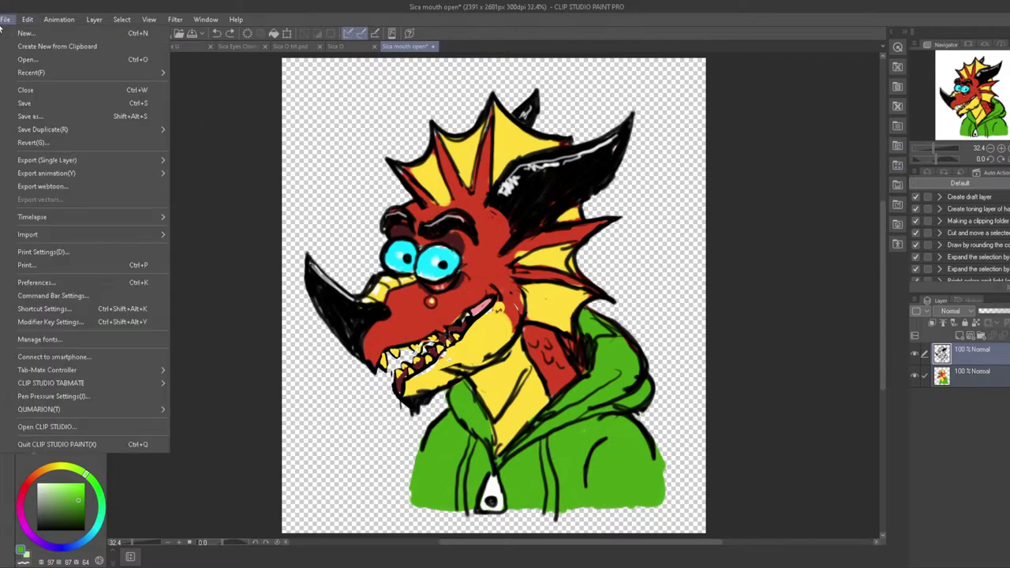
pyautogui.click(38, 117)
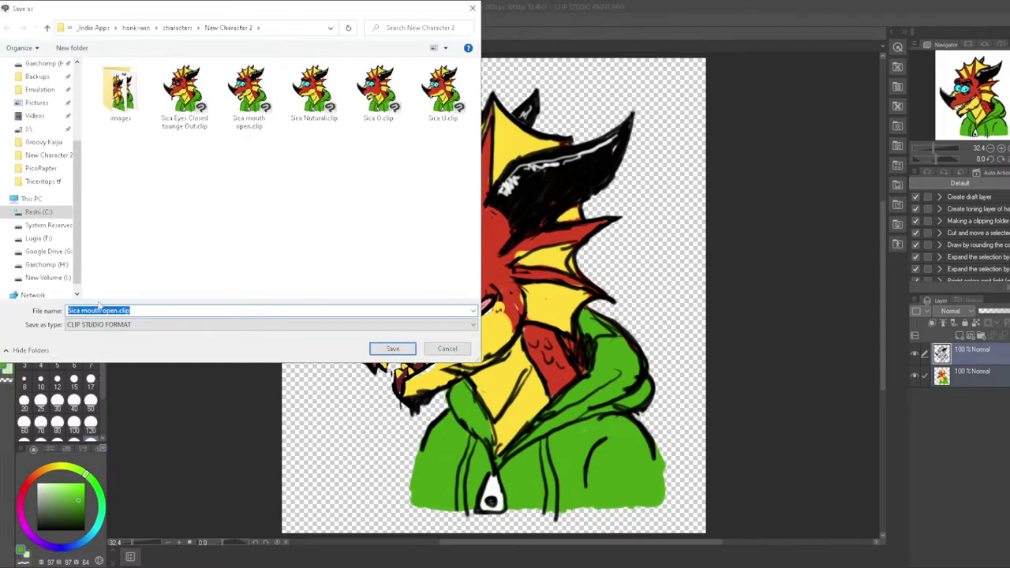
pyautogui.moveTo(81, 311); pyautogui.dragTo(217, 318)
pyautogui.press('BackSpace')
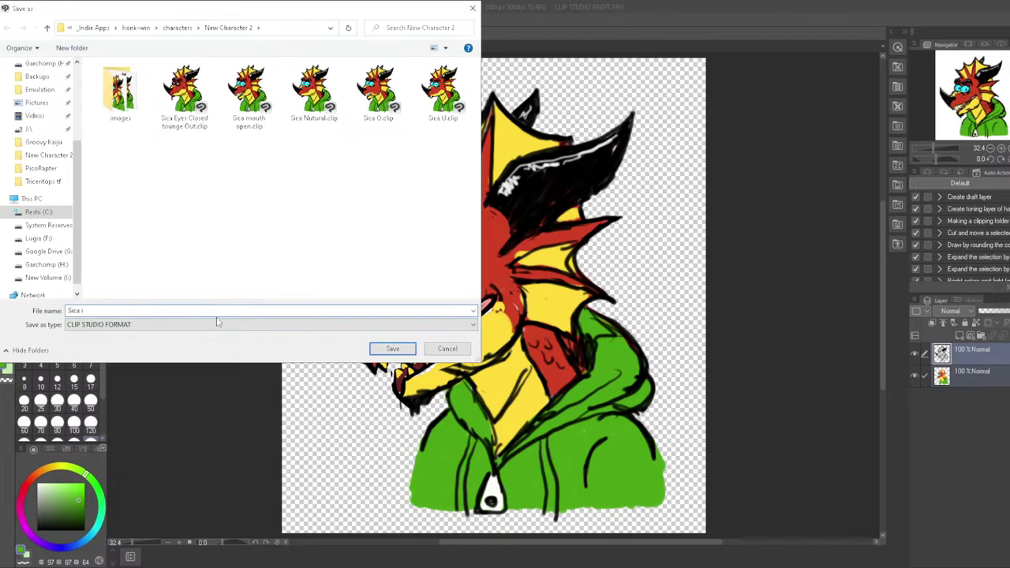
pyautogui.write('I')
pyautogui.press('Return')
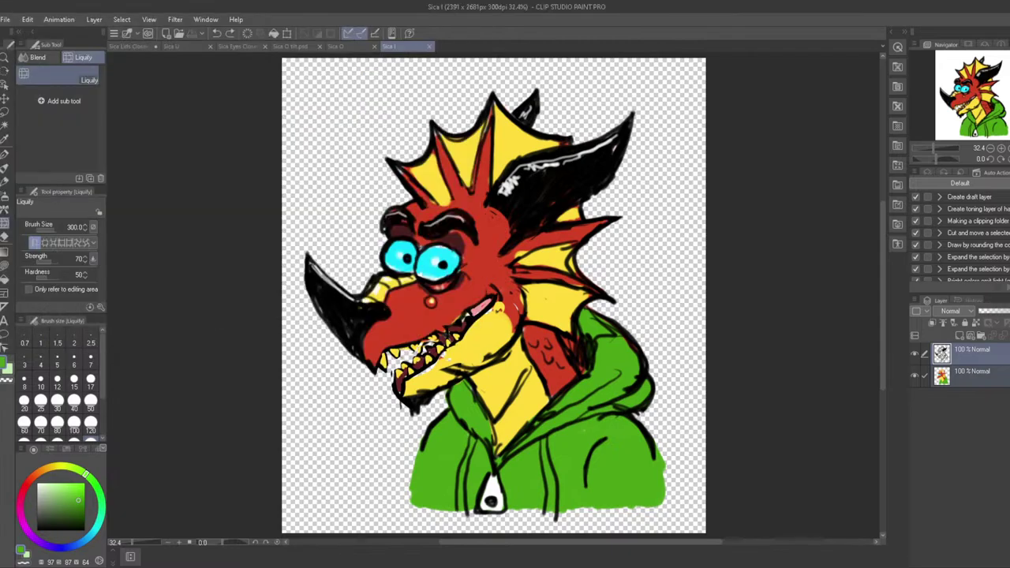
# Export the drawing as Sica I.png into the images folder of New Character 2, keeping the default PNG settings
pyautogui.click(6, 19)
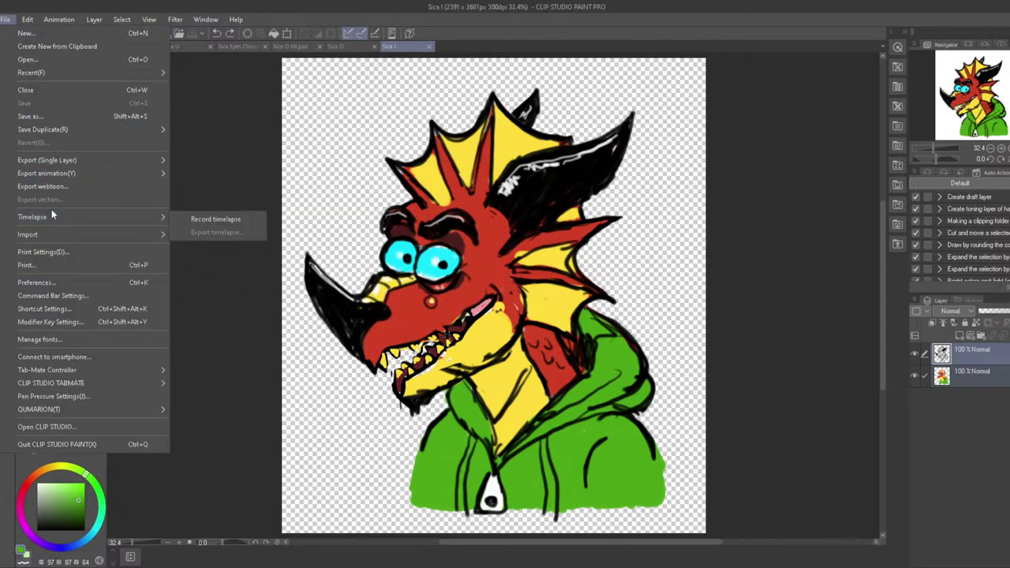
pyautogui.moveTo(95, 160)
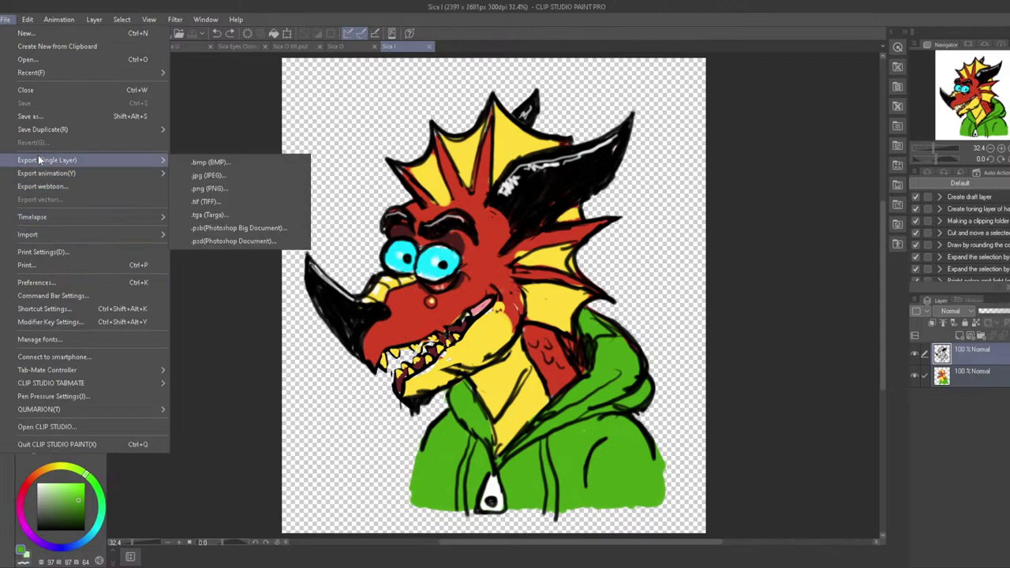
pyautogui.click(213, 190)
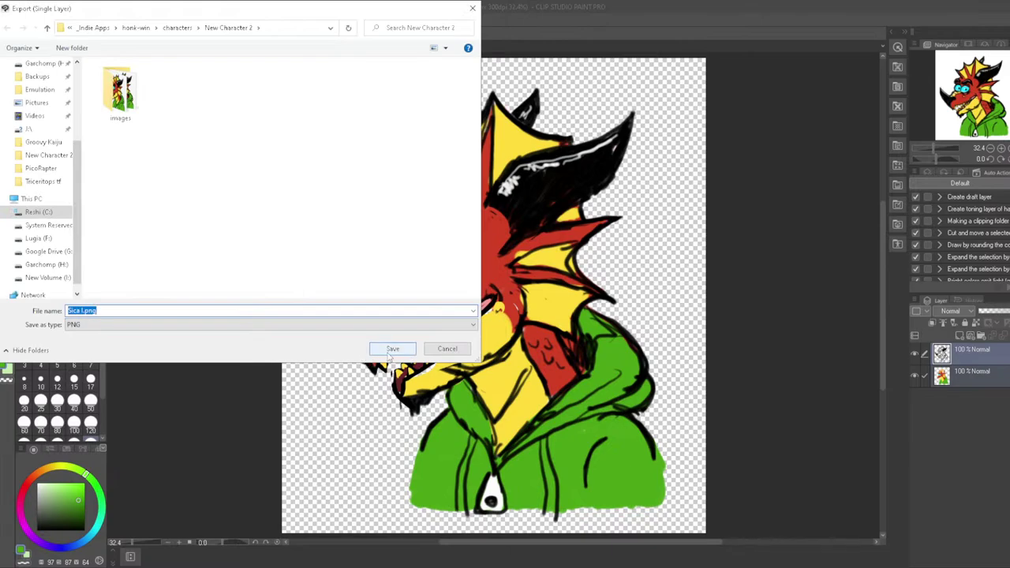
pyautogui.doubleClick(121, 93)
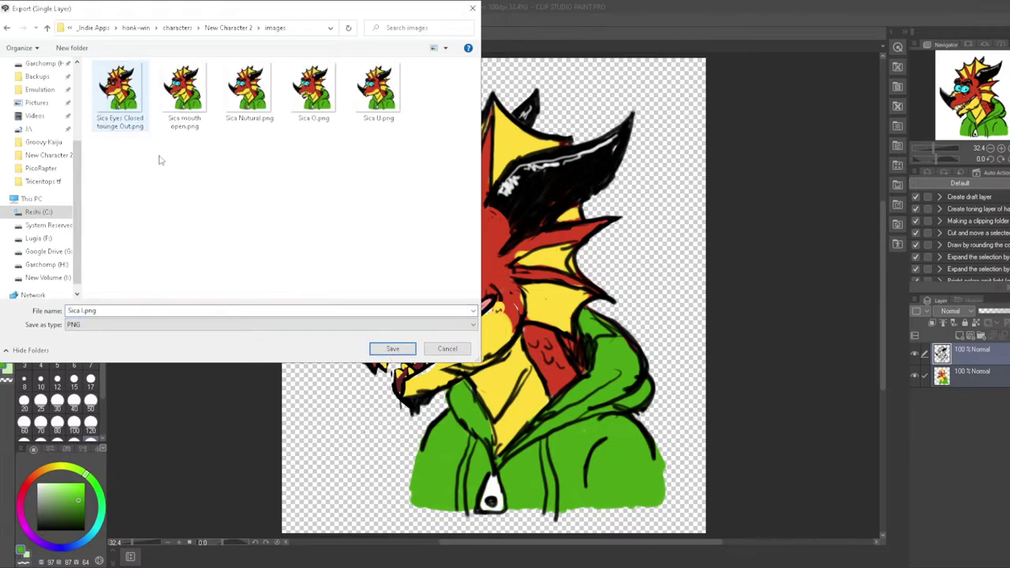
pyautogui.click(393, 351)
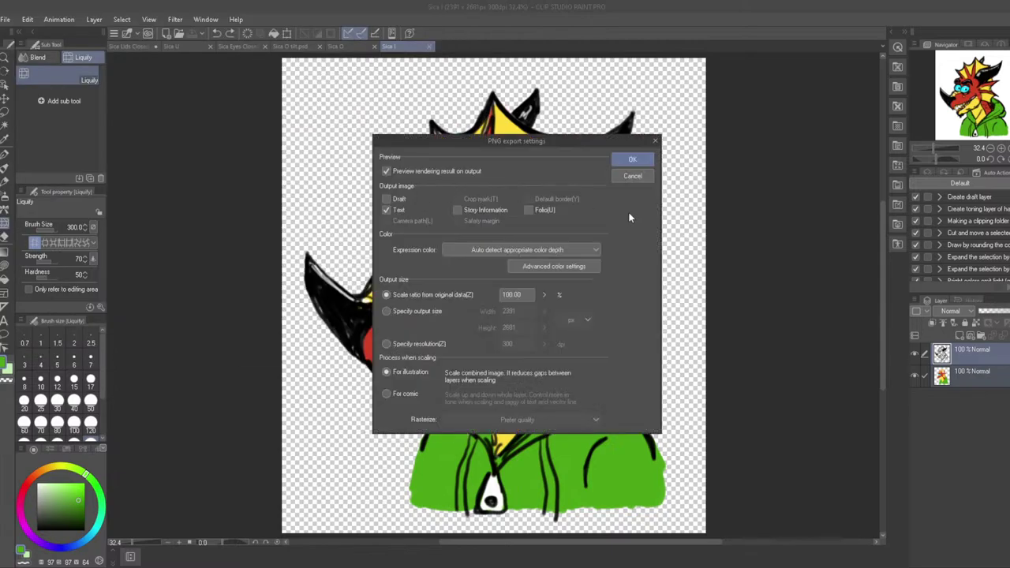
pyautogui.click(632, 159)
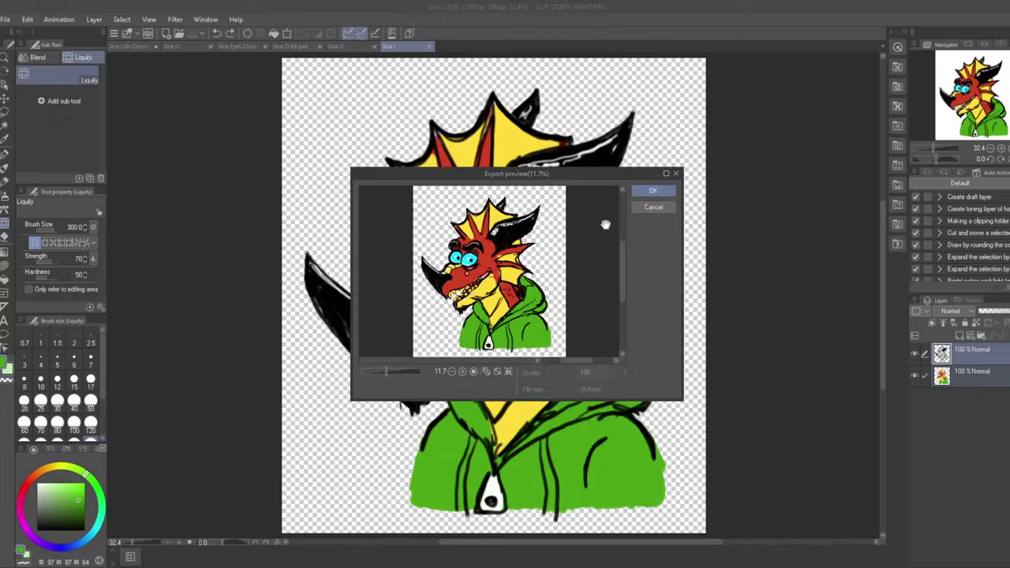
pyautogui.click(653, 190)
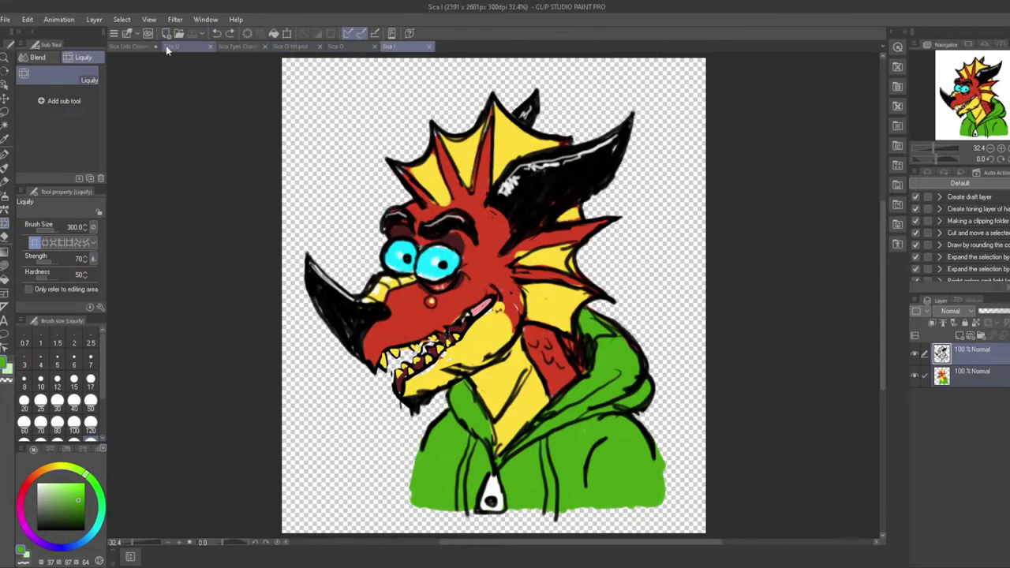
# Open Sica Nutural.clip from the New Character 2 folder
pyautogui.click(14, 25)
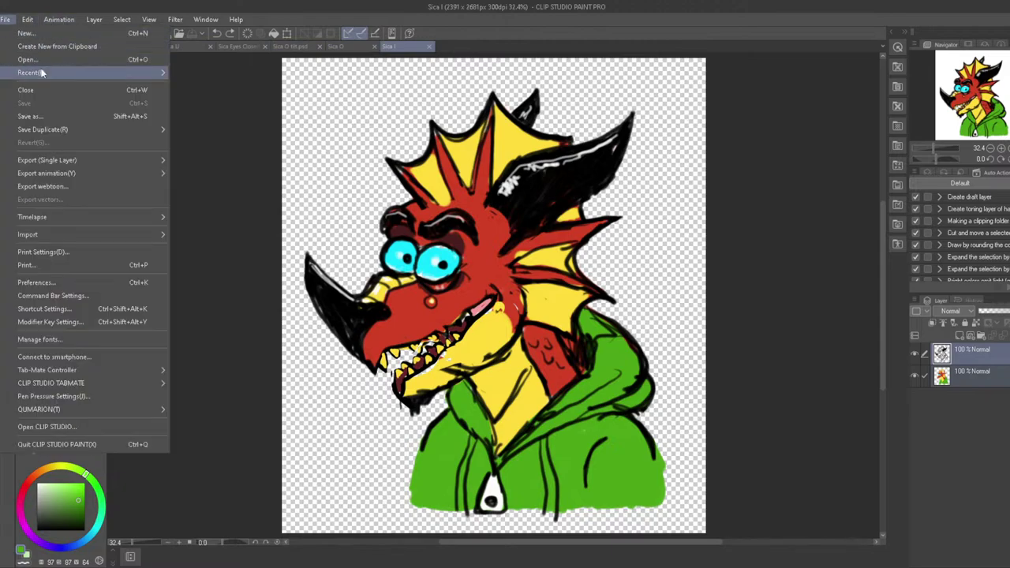
pyautogui.moveTo(40, 72)
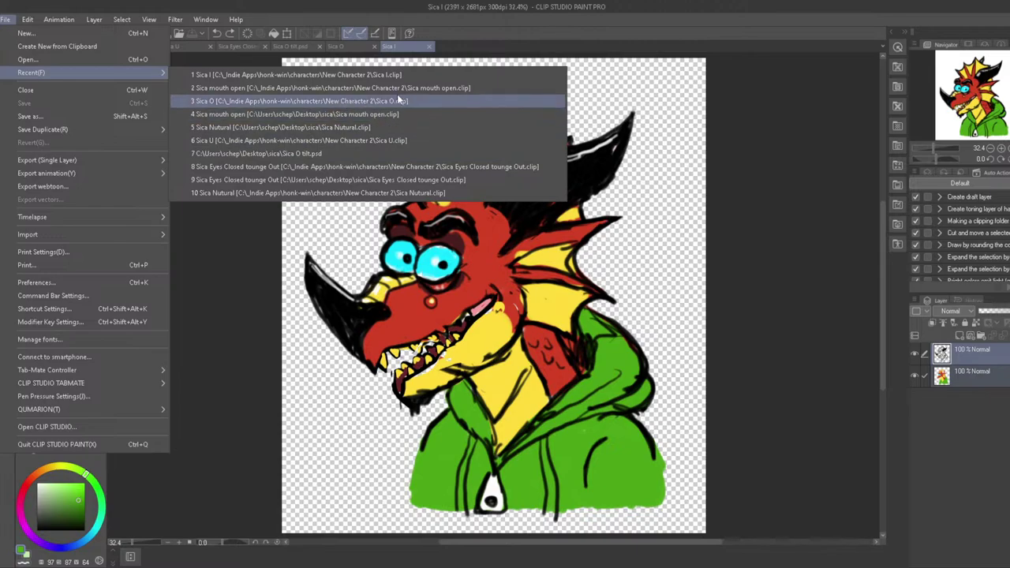
pyautogui.click(28, 59)
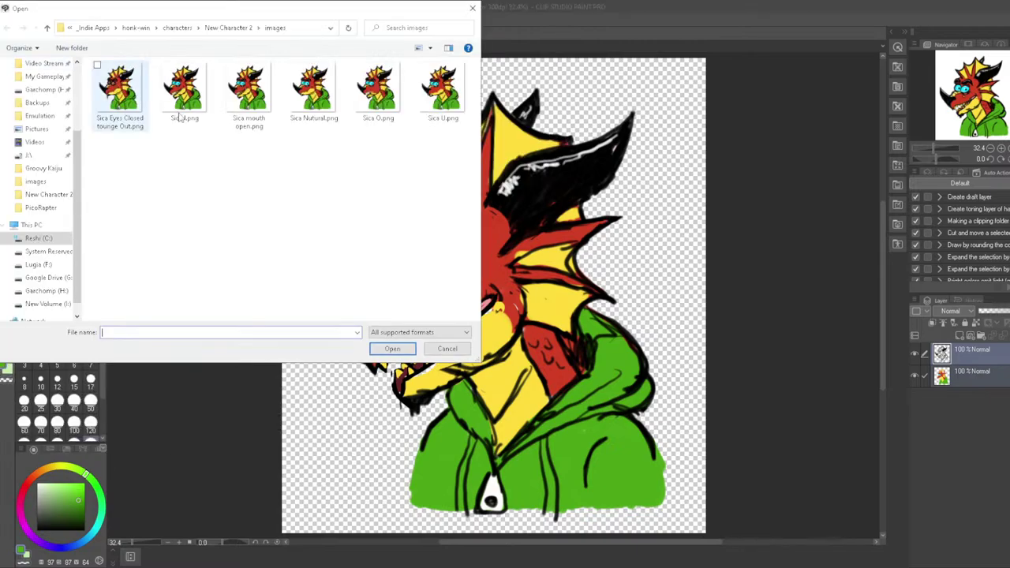
pyautogui.click(228, 28)
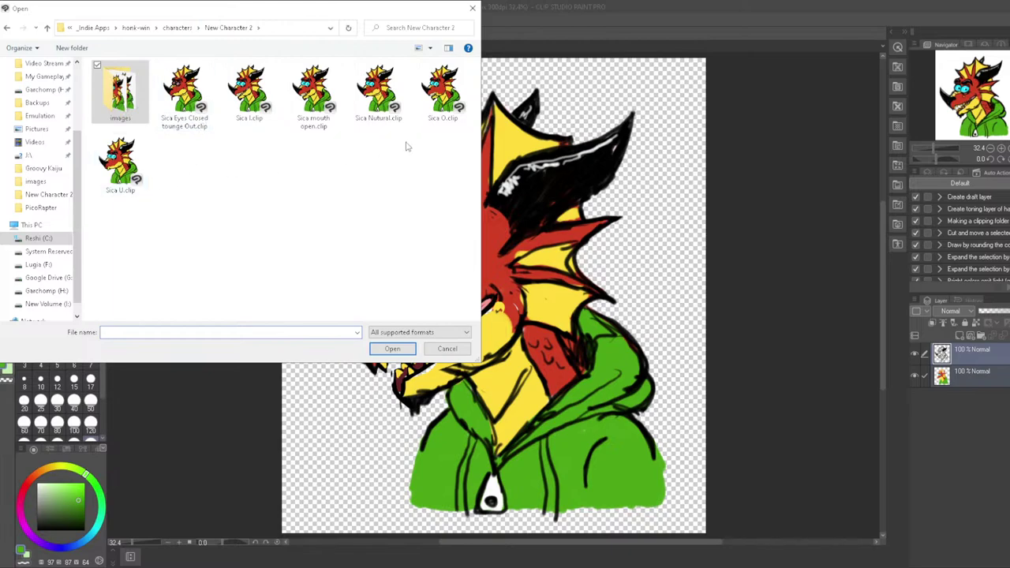
pyautogui.doubleClick(380, 118)
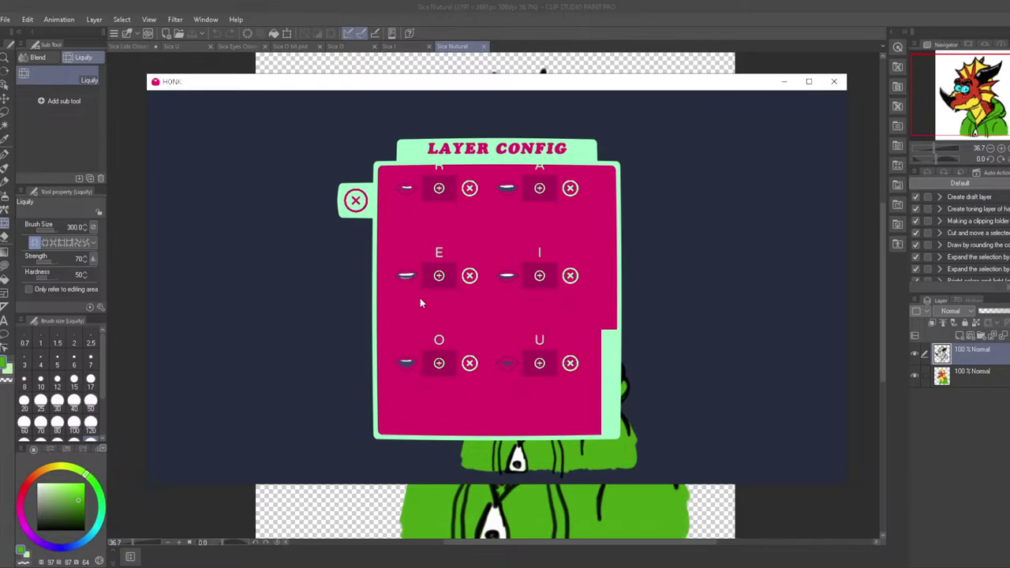
# Review the mouth-sound slots in HONK's Layer Config, from S Z and N L down to O and U, and close the configuration
pyautogui.scroll(5, 440, 302)
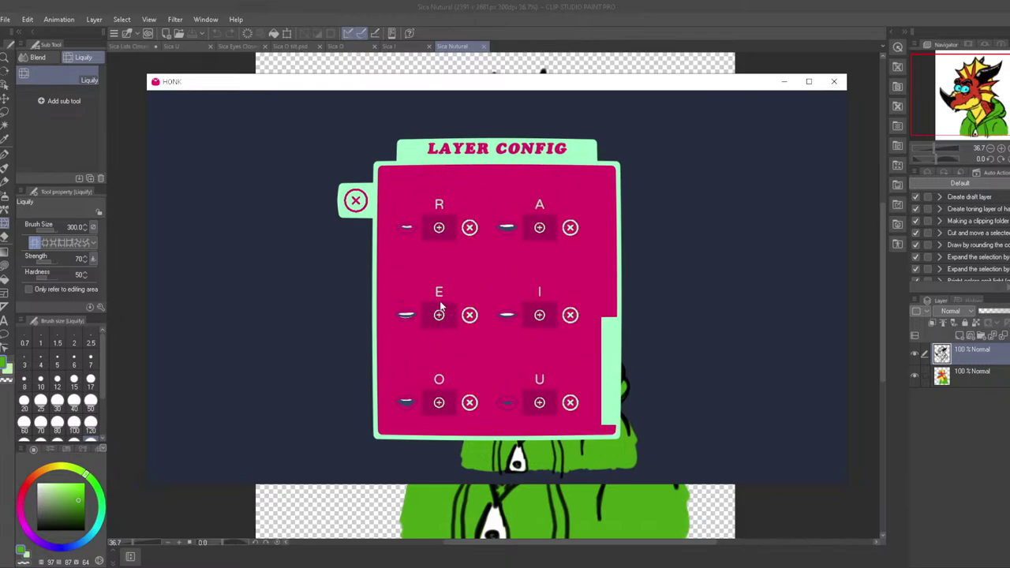
pyautogui.scroll(3, 440, 306)
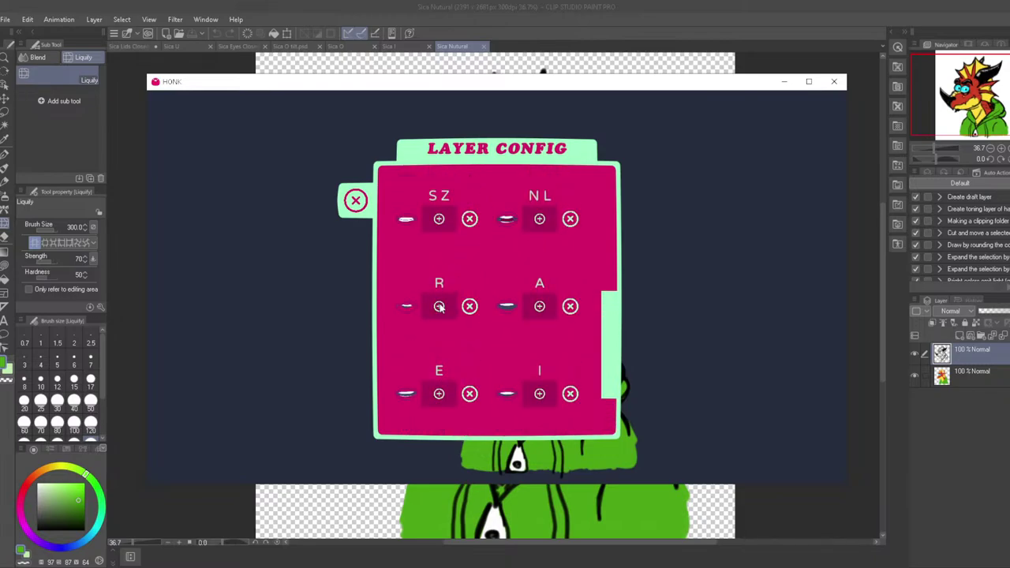
pyautogui.scroll(-3, 440, 311)
pyautogui.scroll(-2, 440, 326)
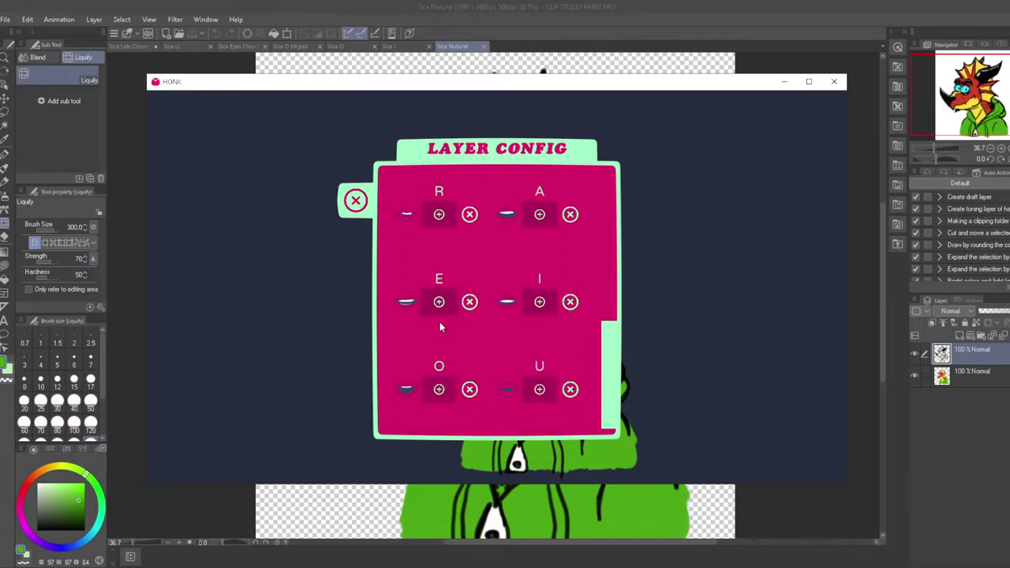
pyautogui.scroll(2, 441, 324)
pyautogui.scroll(1, 441, 325)
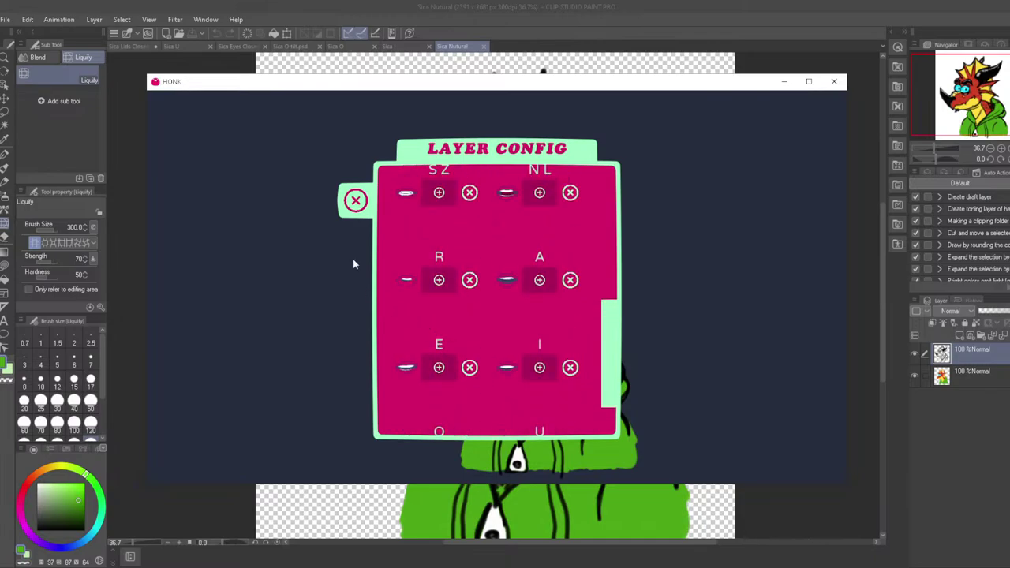
pyautogui.click(355, 199)
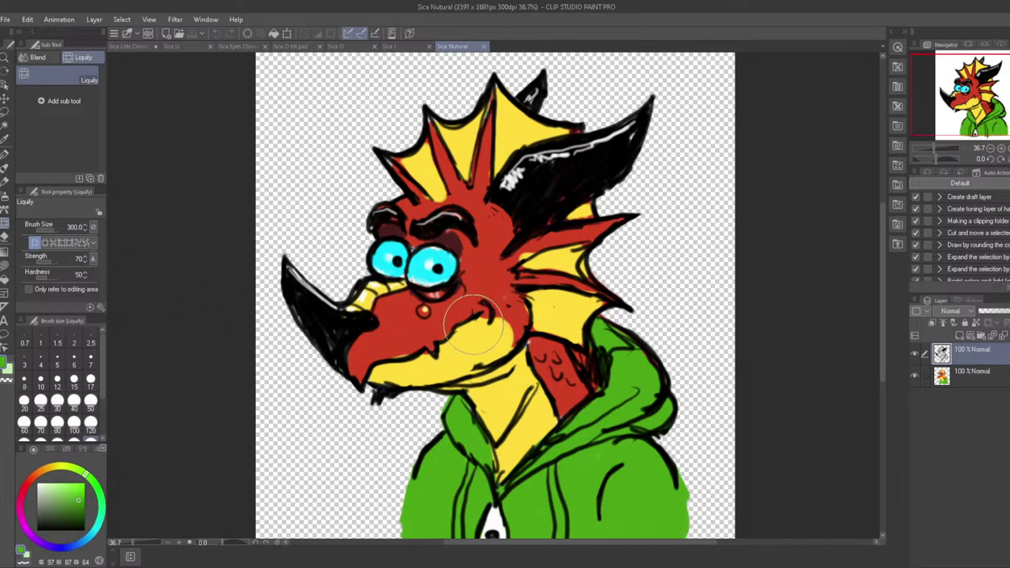
# Liquify the closed mouth line of Sica Nutural at brush size 300, smoothing it from the cheek corner to the snout tip
pyautogui.moveTo(472, 325)
pyautogui.mouseDown()
pyautogui.moveTo(437, 337)
pyautogui.moveTo(486, 314)
pyautogui.moveTo(484, 306)
pyautogui.moveTo(407, 359)
pyautogui.moveTo(430, 350)
pyautogui.moveTo(409, 341)
pyautogui.moveTo(372, 365)
pyautogui.moveTo(397, 355)
pyautogui.moveTo(388, 390)
pyautogui.moveTo(406, 385)
pyautogui.moveTo(371, 394)
pyautogui.mouseUp()
pyautogui.click(4, 155)
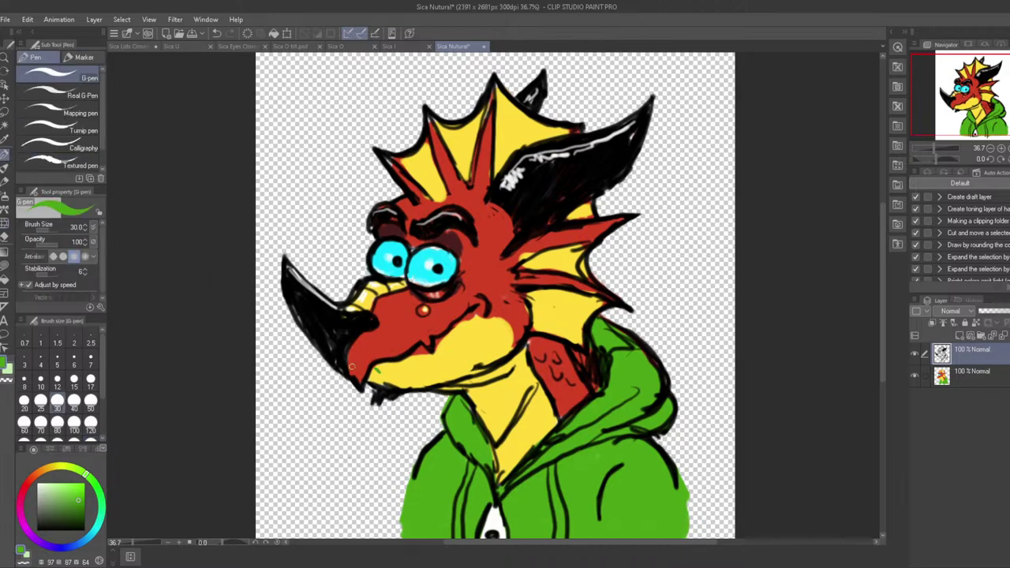
pyautogui.hotkey('ctrl', 'z')
# Draw the lower lip of an open grin from snout to cheek with a black size 30 G-pen, thickening the mouth corner and adding inner lines
pyautogui.click(5, 168)
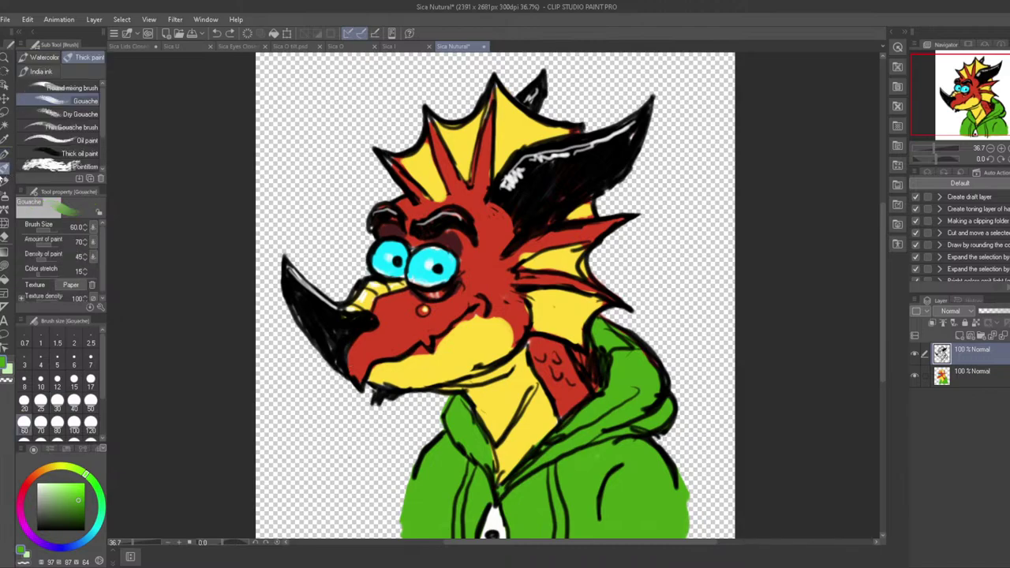
pyautogui.keyDown('alt'); pyautogui.click(357, 378); pyautogui.keyUp('alt')
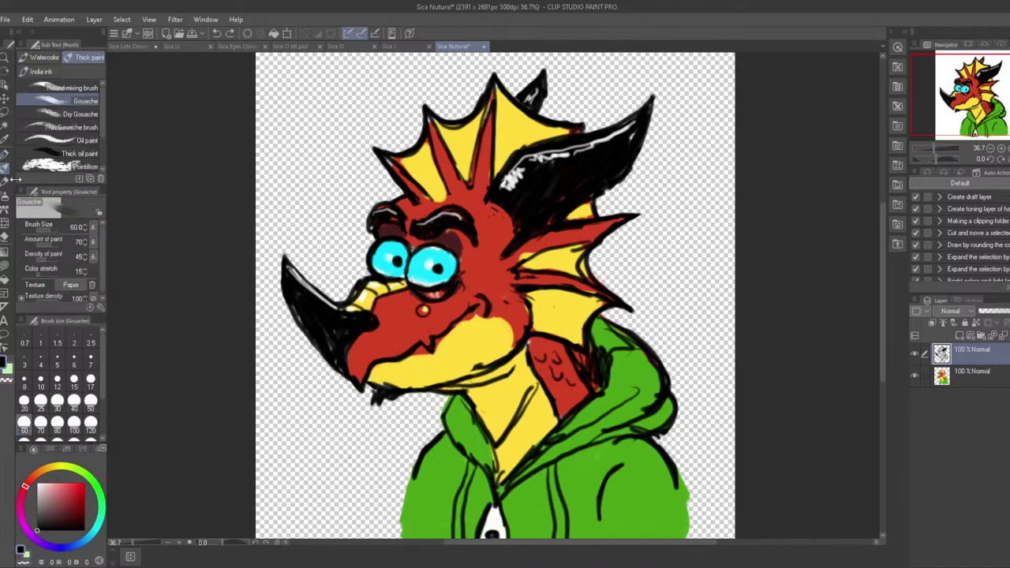
pyautogui.click(5, 139)
pyautogui.click(5, 154)
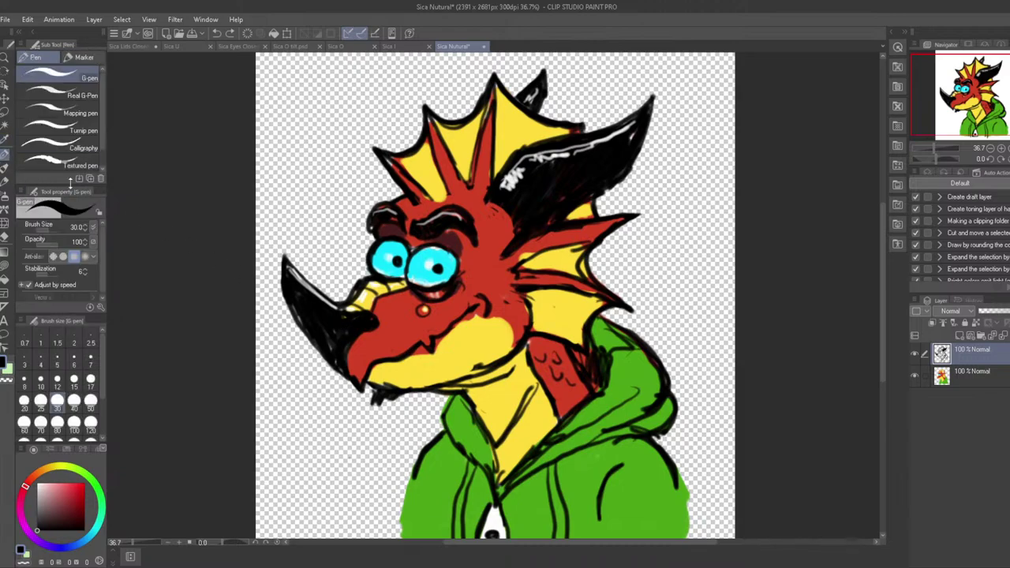
pyautogui.moveTo(380, 378); pyautogui.dragTo(437, 357)
pyautogui.moveTo(469, 292); pyautogui.dragTo(487, 304)
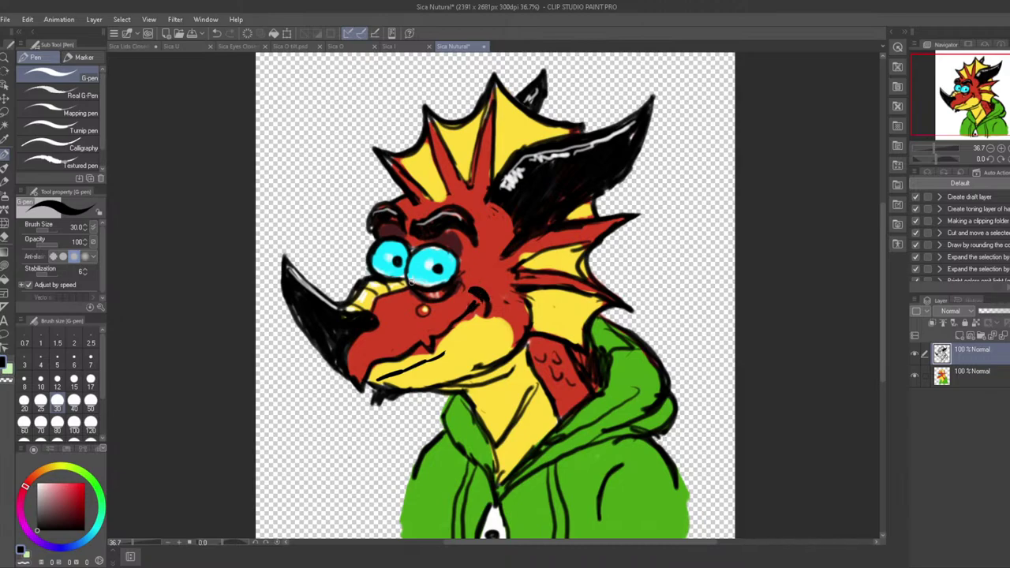
pyautogui.moveTo(371, 380)
pyautogui.mouseDown()
pyautogui.moveTo(445, 351)
pyautogui.moveTo(476, 309)
pyautogui.mouseUp()
pyautogui.moveTo(395, 377); pyautogui.dragTo(451, 347)
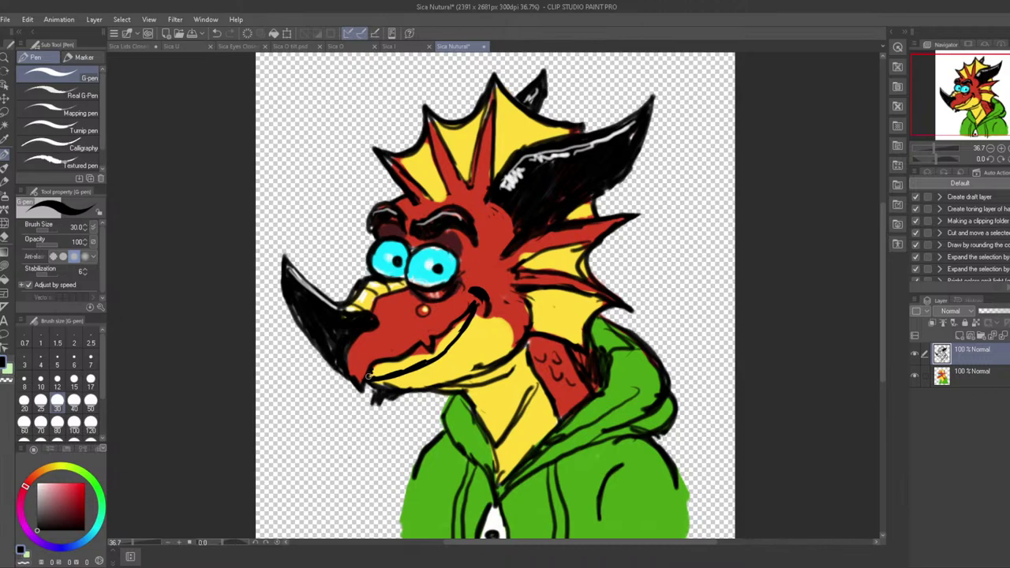
pyautogui.moveTo(368, 377); pyautogui.dragTo(424, 356)
pyautogui.moveTo(449, 328); pyautogui.dragTo(453, 342)
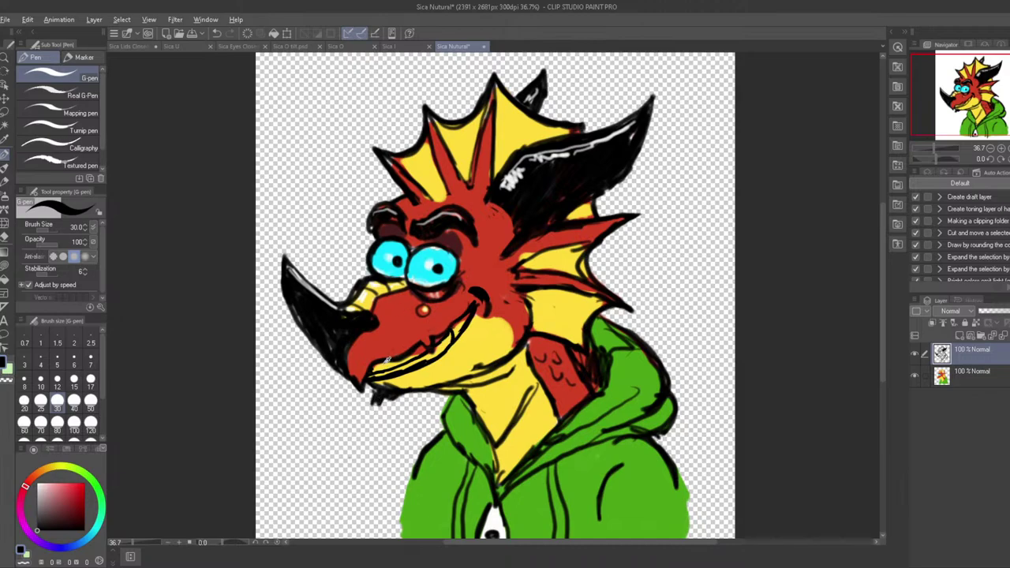
# Paint yellow teeth along the upper jaw and fill the mouth opening beneath them with black
pyautogui.keyDown('alt'); pyautogui.click(387, 362); pyautogui.keyUp('alt')
pyautogui.moveTo(405, 359); pyautogui.dragTo(419, 348)
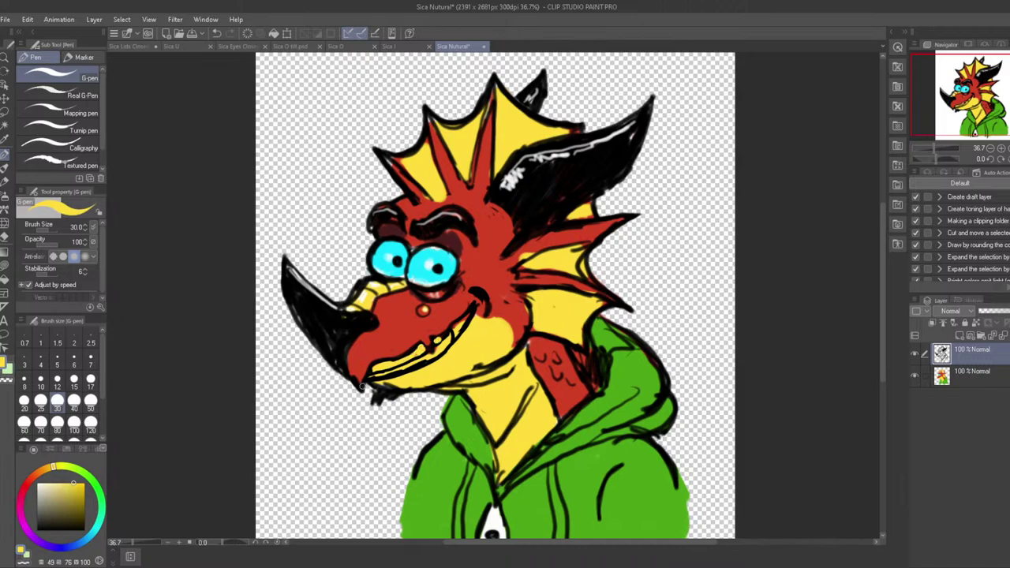
pyautogui.keyDown('alt'); pyautogui.click(375, 377); pyautogui.keyUp('alt')
pyautogui.moveTo(375, 377); pyautogui.dragTo(451, 337)
# Paint a pink tongue at the back of the grin in the tongue colour sampled from Sica I, touching up its edge with sampled dark
pyautogui.click(389, 46)
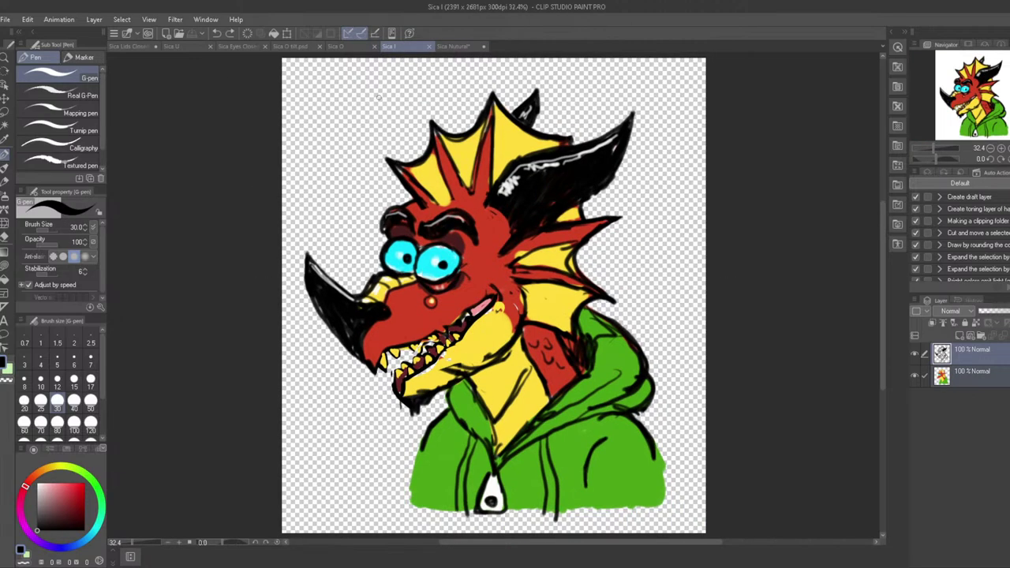
pyautogui.keyDown('alt'); pyautogui.click(481, 308); pyautogui.keyUp('alt')
pyautogui.click(453, 46)
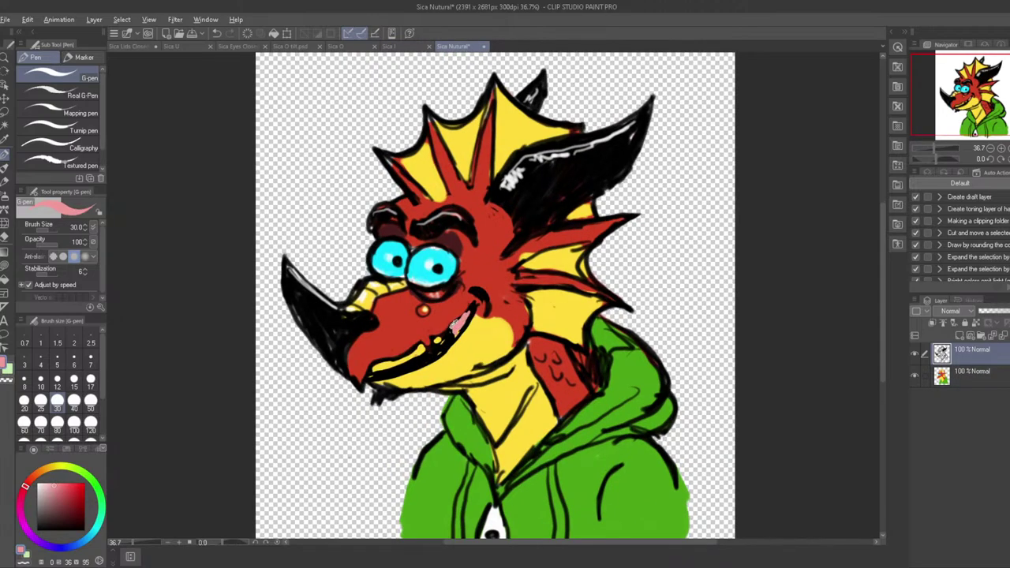
pyautogui.keyDown('alt'); pyautogui.click(448, 326); pyautogui.keyUp('alt')
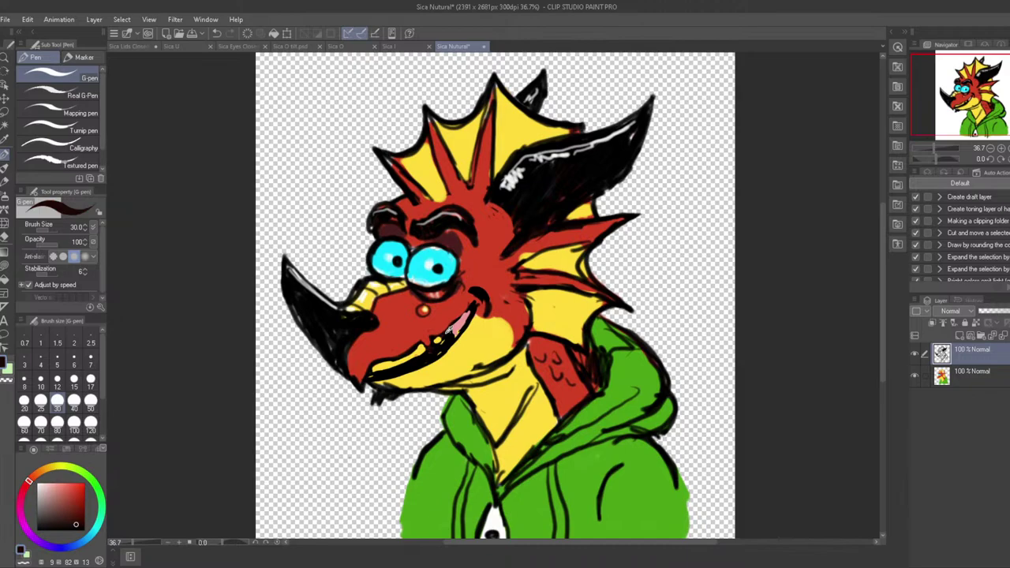
# Sample the dark red for the mouth interior and liquify the inner end of the nearer eye's brow slightly downward at brush size 150
pyautogui.keyDown('alt'); pyautogui.click(412, 285); pyautogui.keyUp('alt')
pyautogui.click(5, 272)
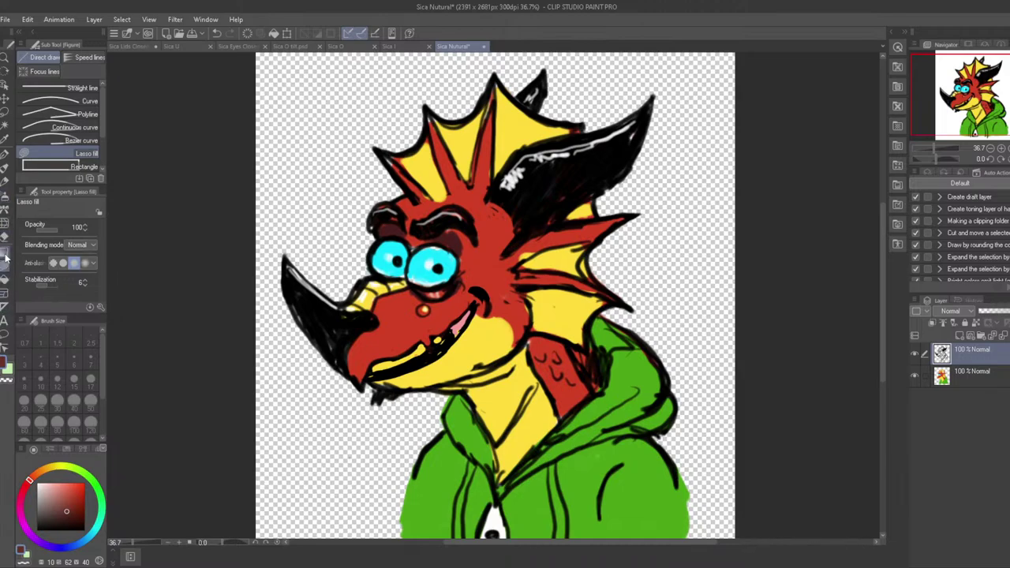
pyautogui.click(5, 224)
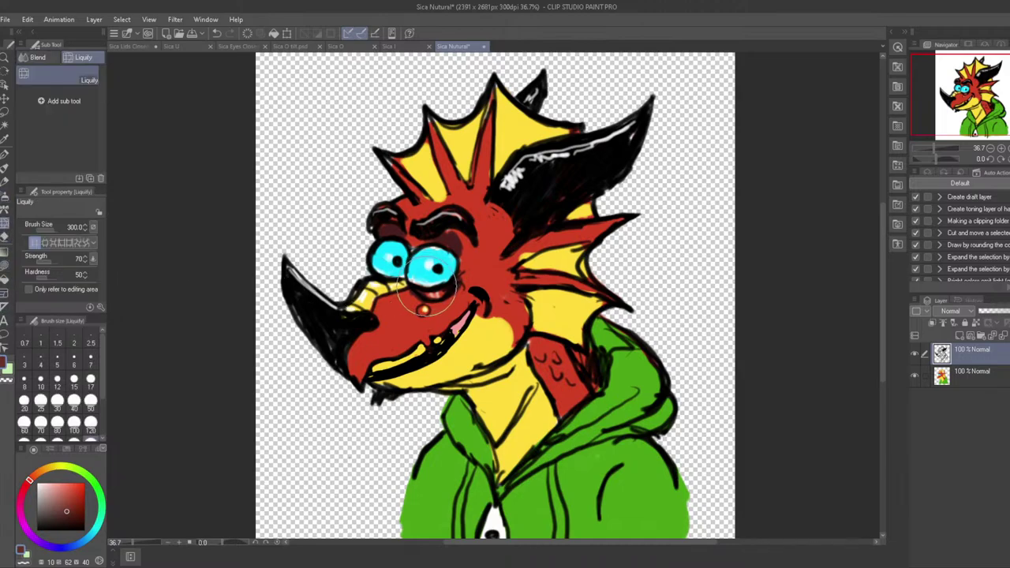
pyautogui.press('[')
pyautogui.press('[')
pyautogui.press('[')
pyautogui.press('[')
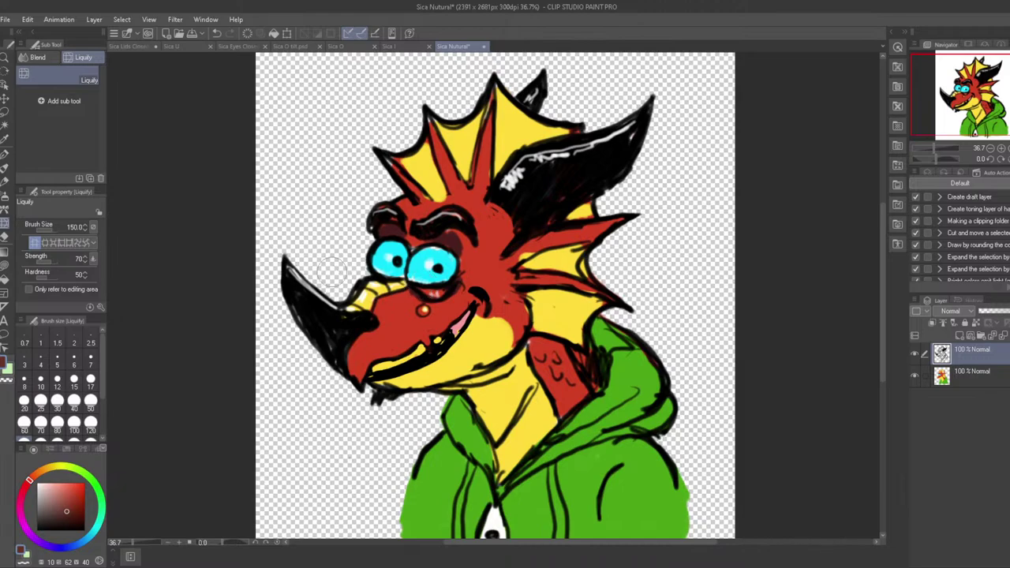
pyautogui.moveTo(424, 228); pyautogui.dragTo(419, 240)
# Shade the inside of the mouth below the teeth in the sampled dark red
pyautogui.click(5, 171)
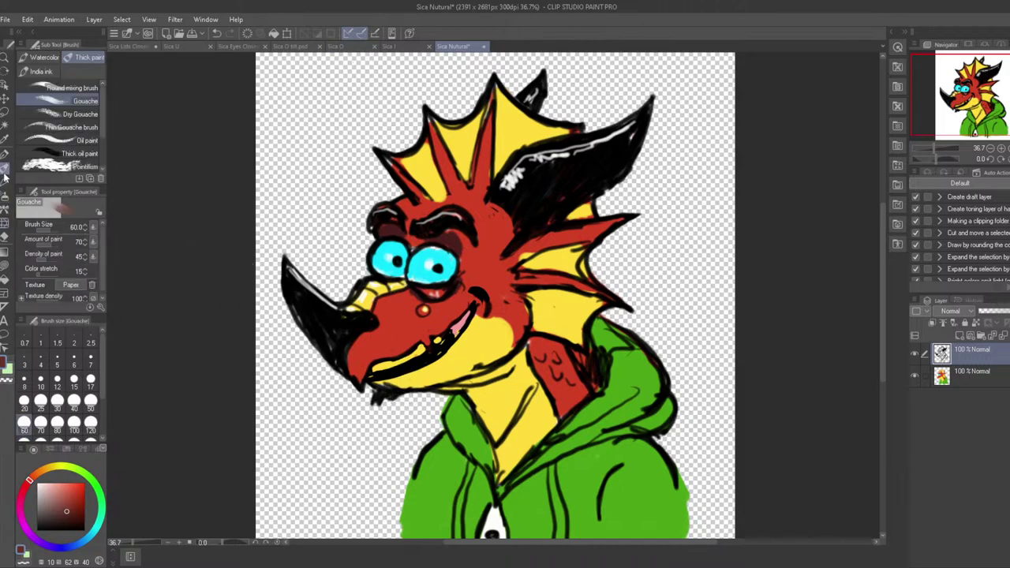
pyautogui.click(5, 179)
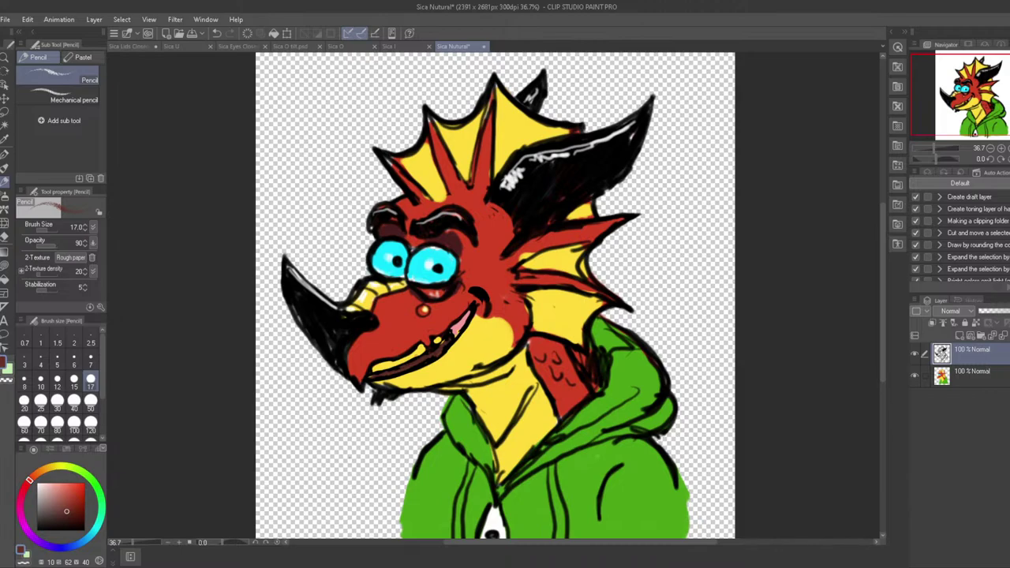
# Lasso the whole head on both layers, rotate it slightly clockwise so the snout lifts, apply the transformation and clear the selection
pyautogui.keyDown('ctrl'); pyautogui.click(981, 377); pyautogui.keyUp('ctrl')
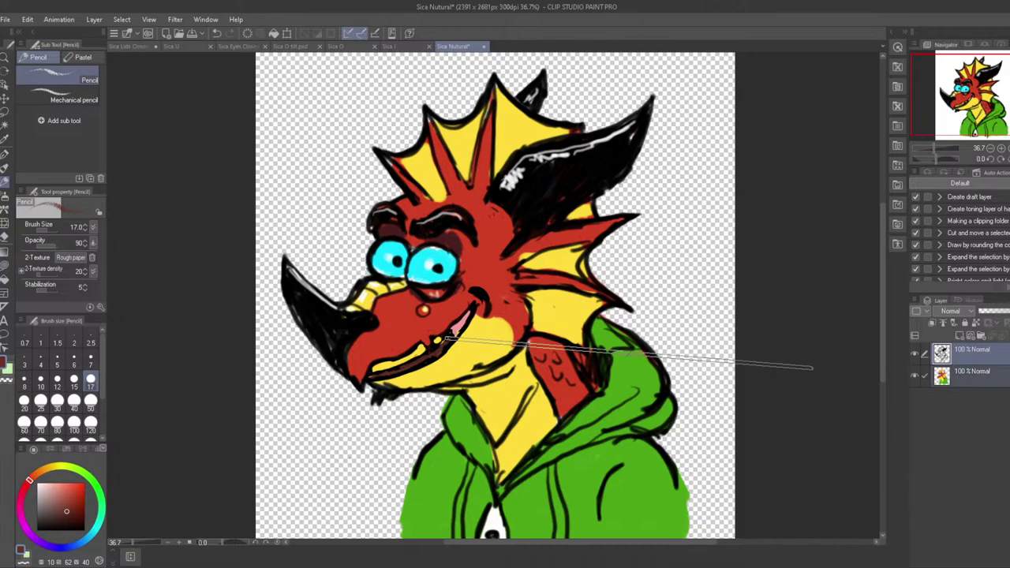
pyautogui.click(5, 113)
pyautogui.moveTo(312, 174)
pyautogui.mouseDown()
pyautogui.moveTo(276, 233)
pyautogui.moveTo(291, 360)
pyautogui.moveTo(364, 409)
pyautogui.moveTo(394, 409)
pyautogui.moveTo(486, 372)
pyautogui.moveTo(535, 333)
pyautogui.moveTo(592, 352)
pyautogui.moveTo(601, 317)
pyautogui.moveTo(661, 314)
pyautogui.moveTo(725, 213)
pyautogui.moveTo(676, 89)
pyautogui.moveTo(533, 59)
pyautogui.moveTo(378, 86)
pyautogui.moveTo(266, 183)
pyautogui.moveTo(259, 213)
pyautogui.mouseUp()
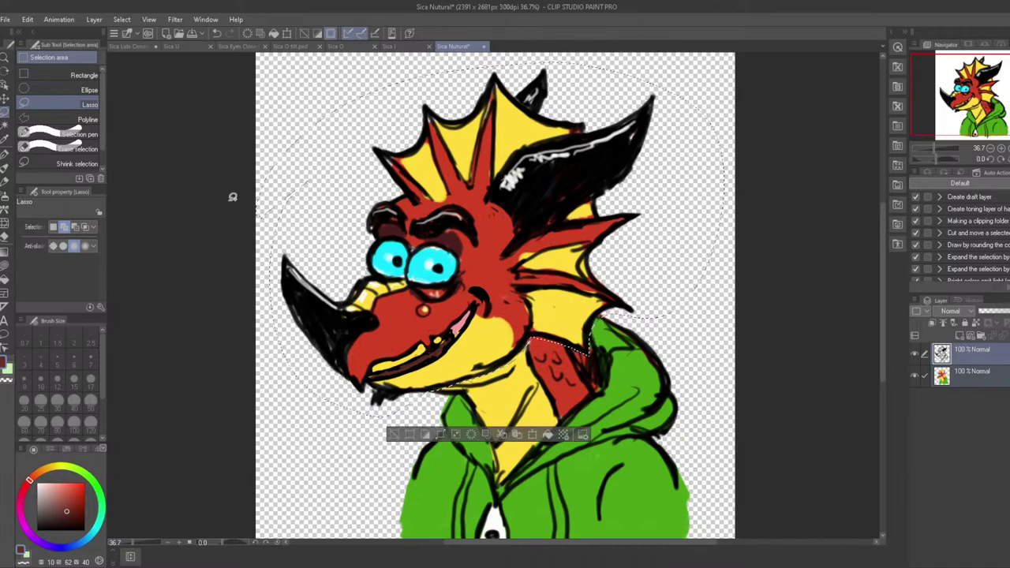
pyautogui.click(531, 434)
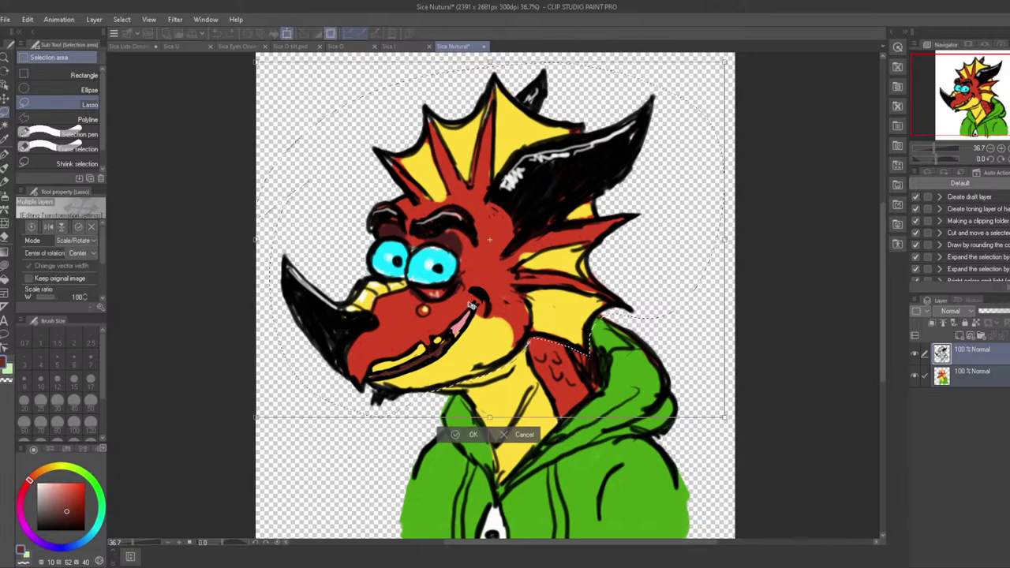
pyautogui.moveTo(495, 235); pyautogui.dragTo(495, 231)
pyautogui.moveTo(239, 426); pyautogui.dragTo(246, 452)
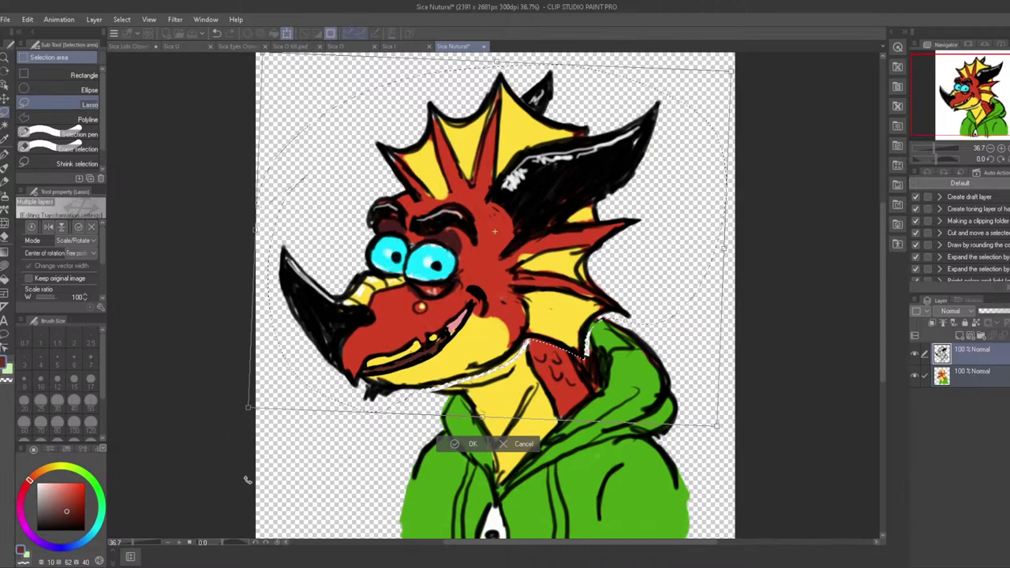
pyautogui.press('Return')
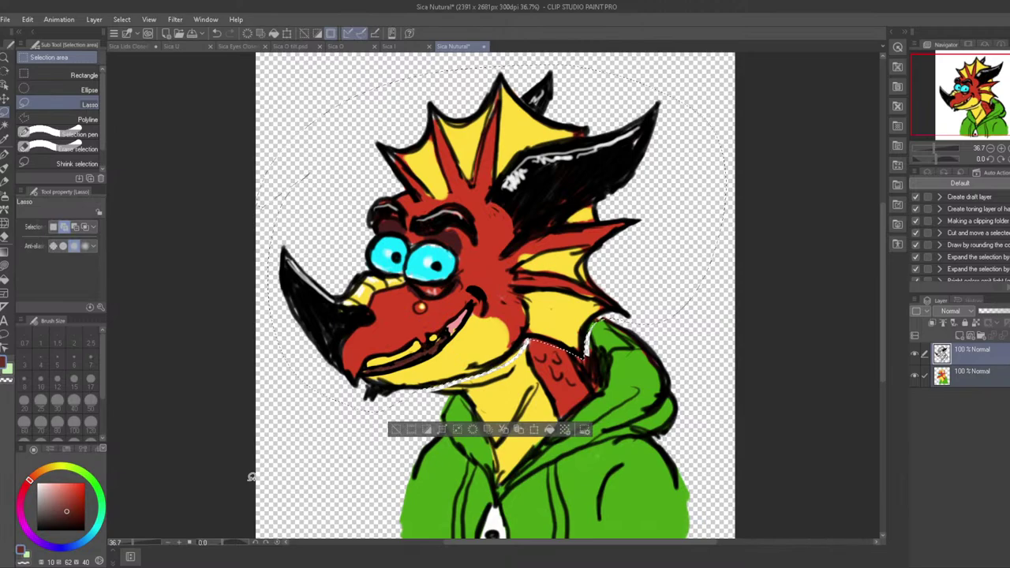
pyautogui.hotkey('ctrl', 'd')
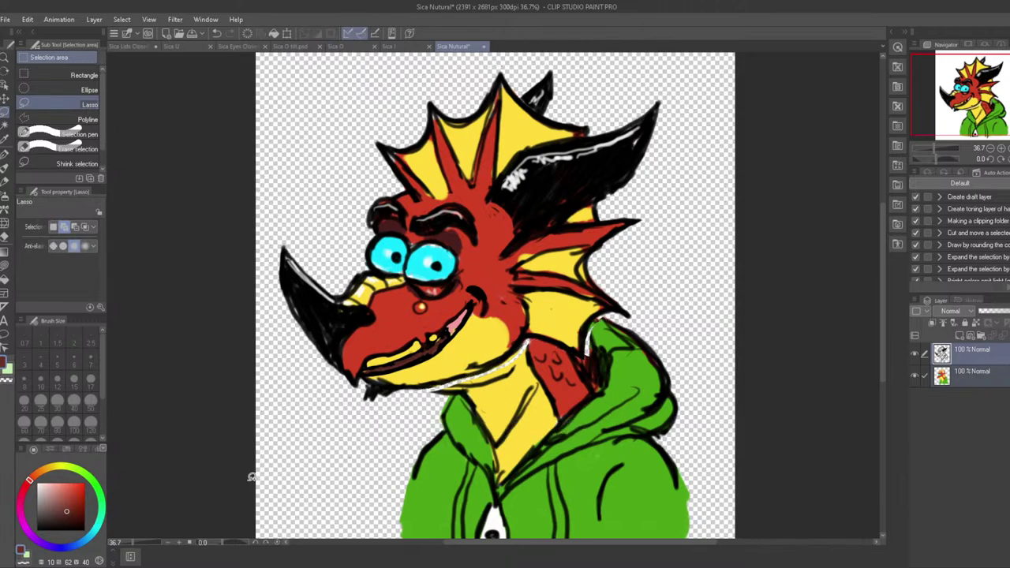
# Fill the transparent gap between jaw and neck with the size 30 G-pen, using sampled yellow and redrawing the outlines in sampled dark tones
pyautogui.click(5, 154)
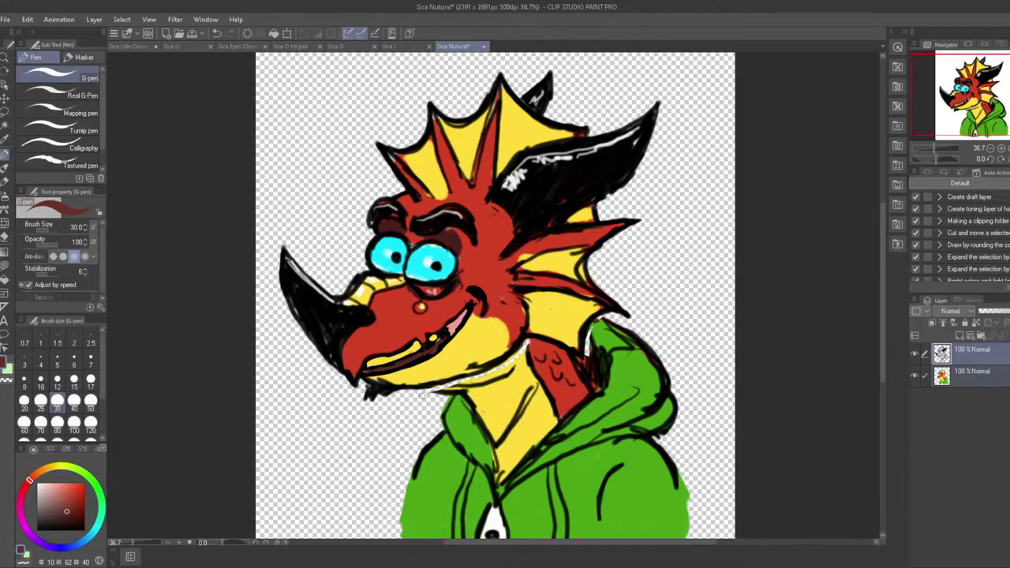
pyautogui.keyDown('alt'); pyautogui.click(446, 385); pyautogui.keyUp('alt')
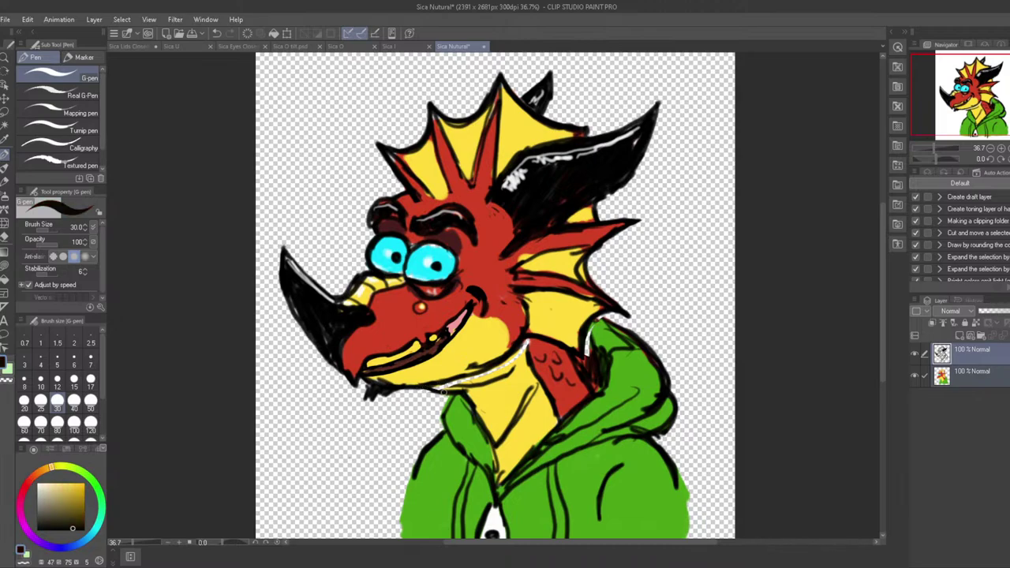
pyautogui.keyDown('alt'); pyautogui.click(464, 382); pyautogui.keyUp('alt')
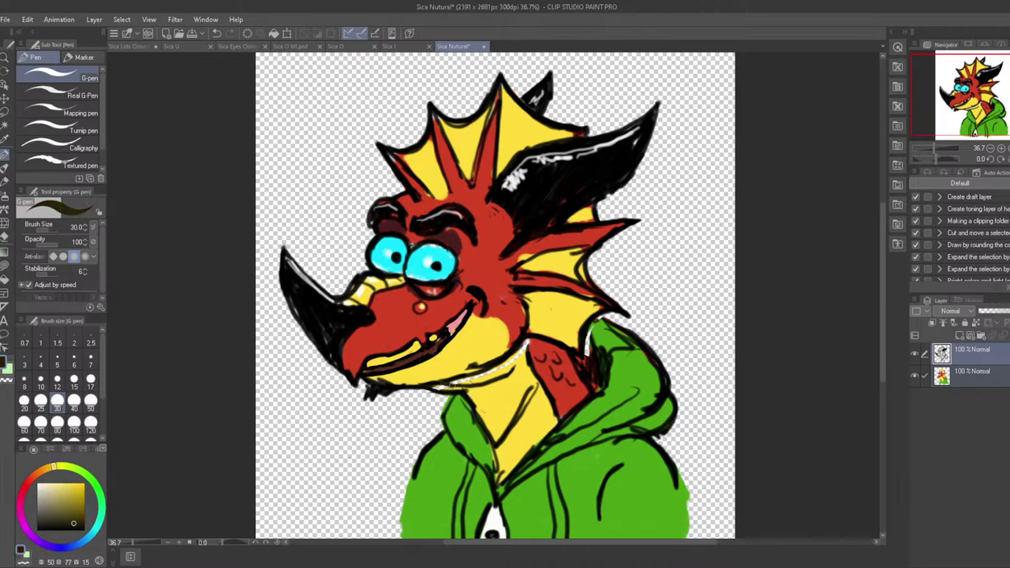
pyautogui.keyDown('alt'); pyautogui.click(470, 378); pyautogui.keyUp('alt')
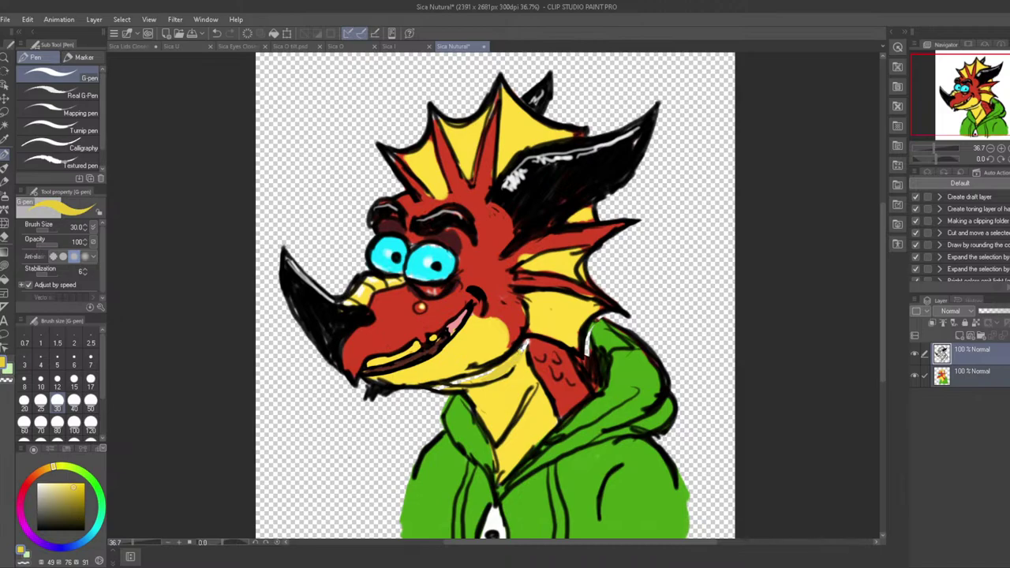
pyautogui.keyDown('alt'); pyautogui.click(527, 347); pyautogui.keyUp('alt')
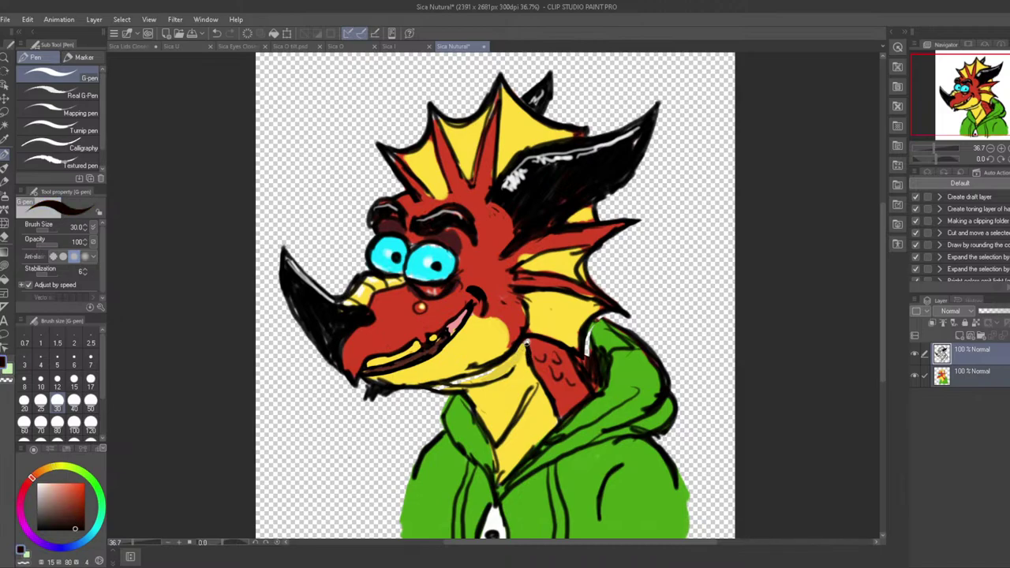
pyautogui.keyDown('alt'); pyautogui.click(469, 392); pyautogui.keyUp('alt')
pyautogui.moveTo(476, 392)
pyautogui.mouseDown()
pyautogui.moveTo(450, 386)
pyautogui.moveTo(490, 371)
pyautogui.moveTo(450, 382)
pyautogui.moveTo(486, 367)
pyautogui.mouseUp()
pyautogui.keyDown('alt'); pyautogui.click(423, 385); pyautogui.keyUp('alt')
pyautogui.moveTo(425, 391)
pyautogui.mouseDown()
pyautogui.moveTo(472, 398)
pyautogui.moveTo(467, 386)
pyautogui.mouseUp()
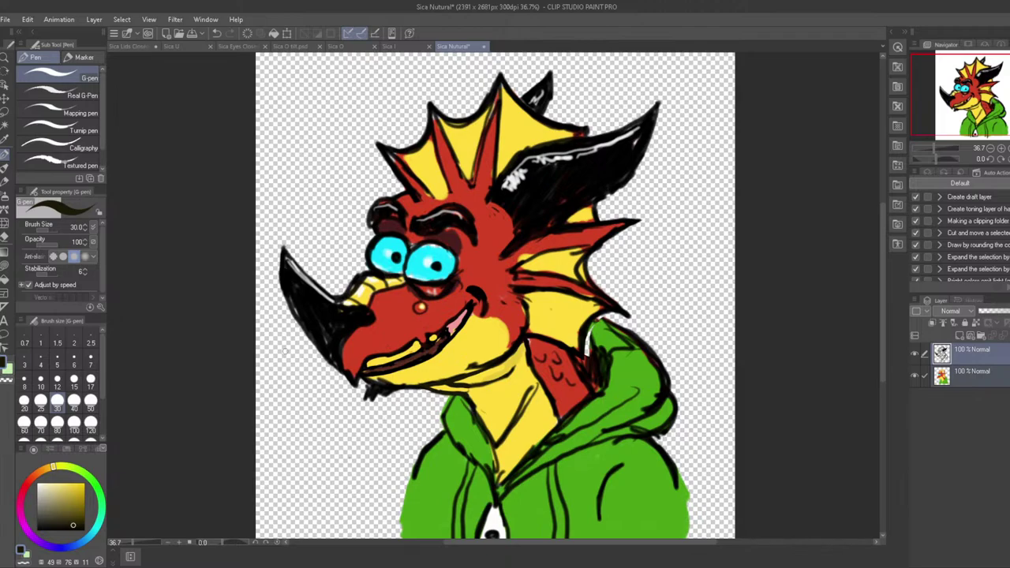
# Lighten the upper teeth with pale cream strokes
pyautogui.keyDown('alt'); pyautogui.click(375, 361); pyautogui.keyUp('alt')
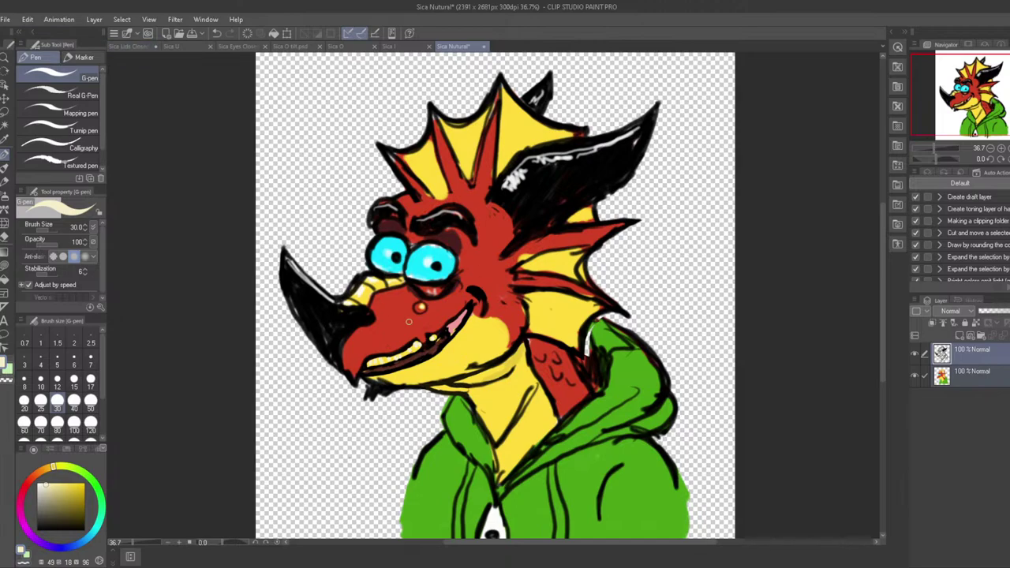
# Check the speech sound labels in HONK, and save the drawing as Sica E in CLIP STUDIO FORMAT in the New Character 2 folder
pyautogui.click(6, 18)
pyautogui.click(29, 116)
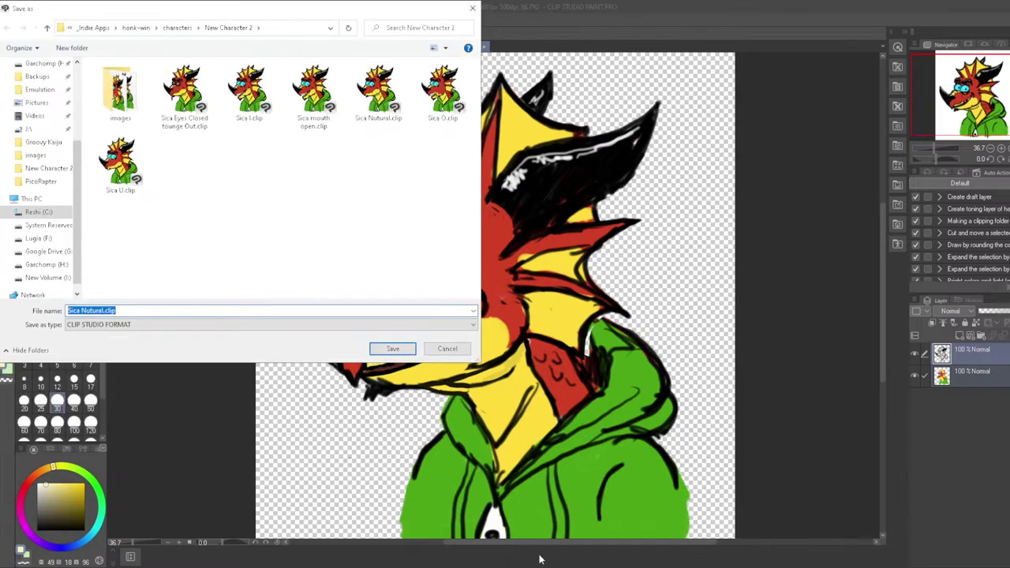
pyautogui.hotkey('alt', 'Tab')
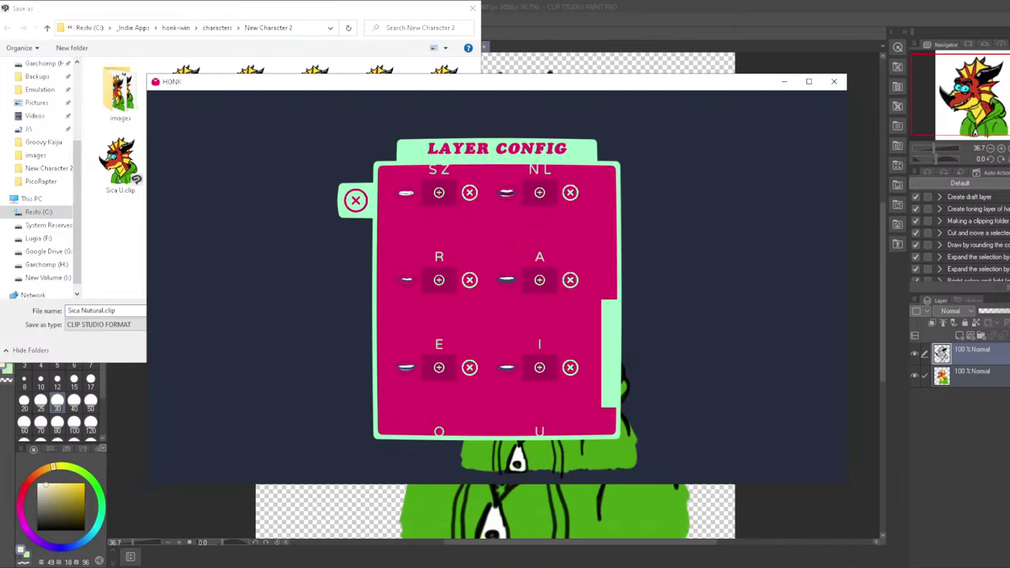
pyautogui.hotkey('alt', 'Tab')
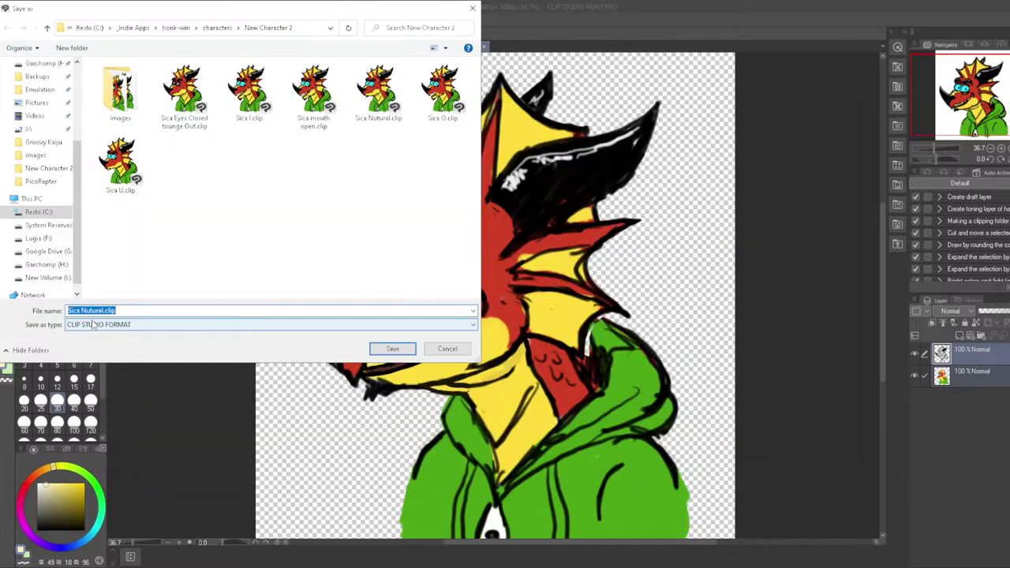
pyautogui.click(92, 311)
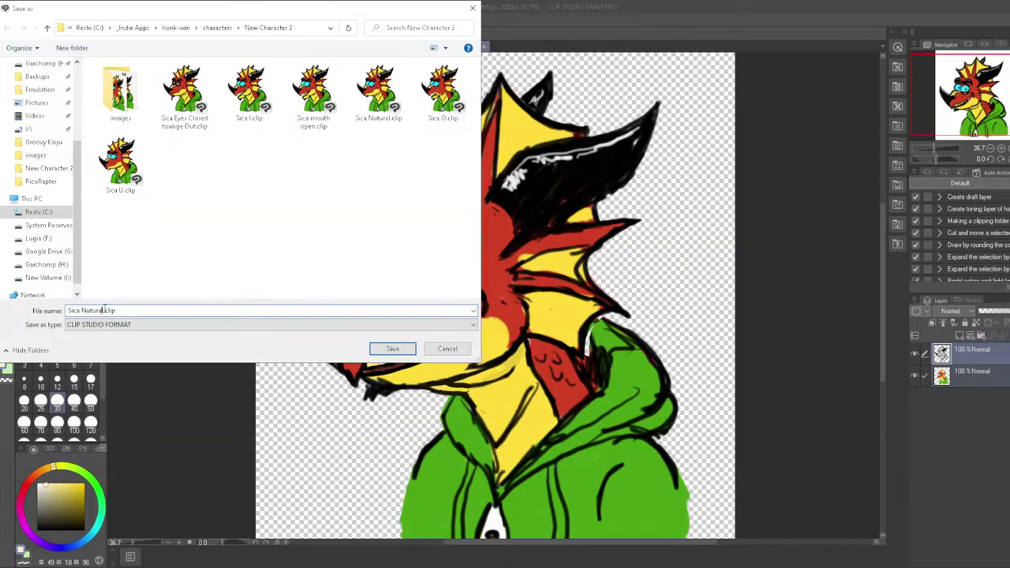
pyautogui.moveTo(104, 310); pyautogui.dragTo(84, 311)
pyautogui.write('E')
pyautogui.press('Return')
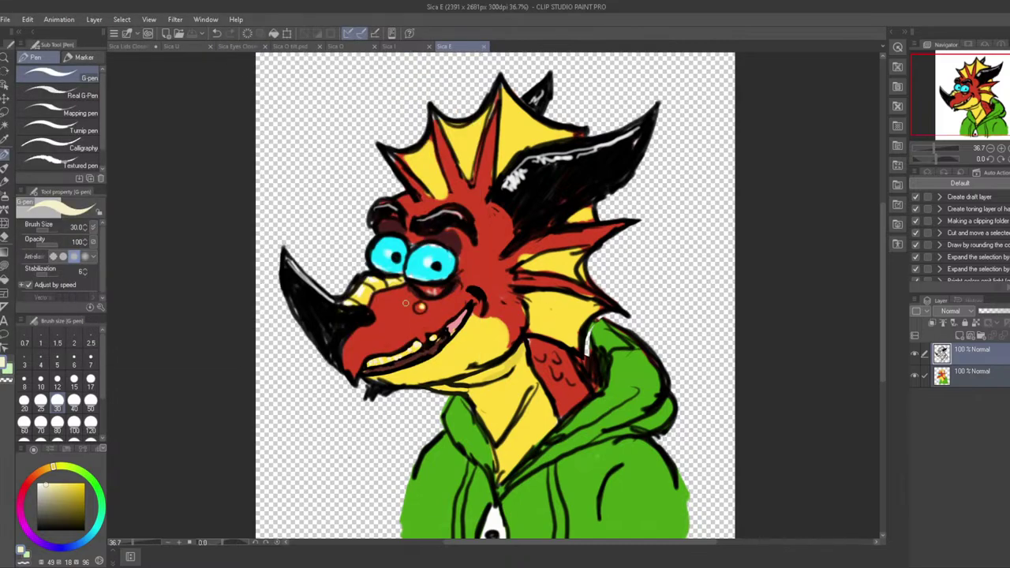
# Cover the white gap between the neck fin and the hood with Gouache in a sampled near-black, and save the file
pyautogui.click(5, 168)
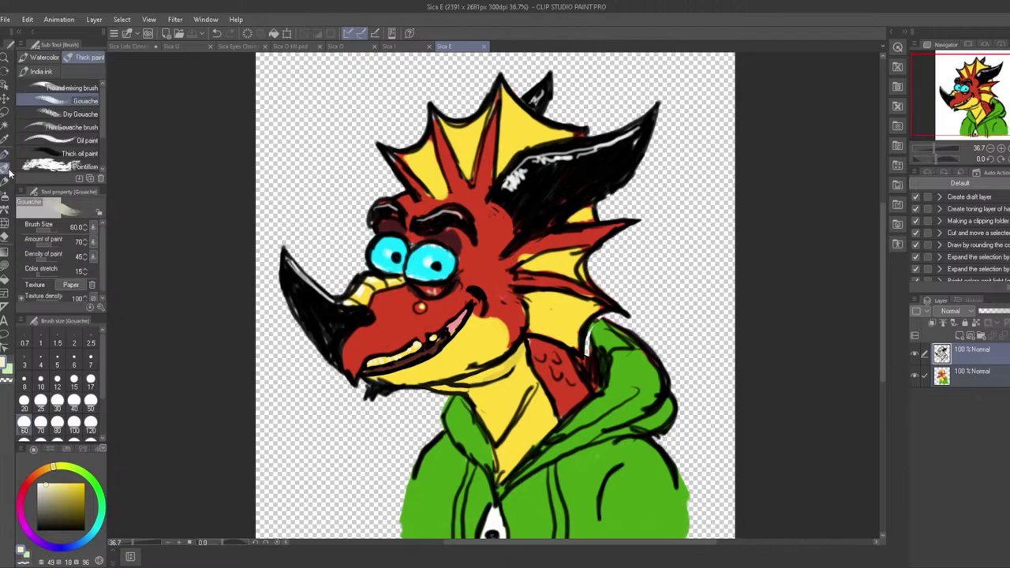
pyautogui.keyDown('alt'); pyautogui.click(590, 351); pyautogui.keyUp('alt')
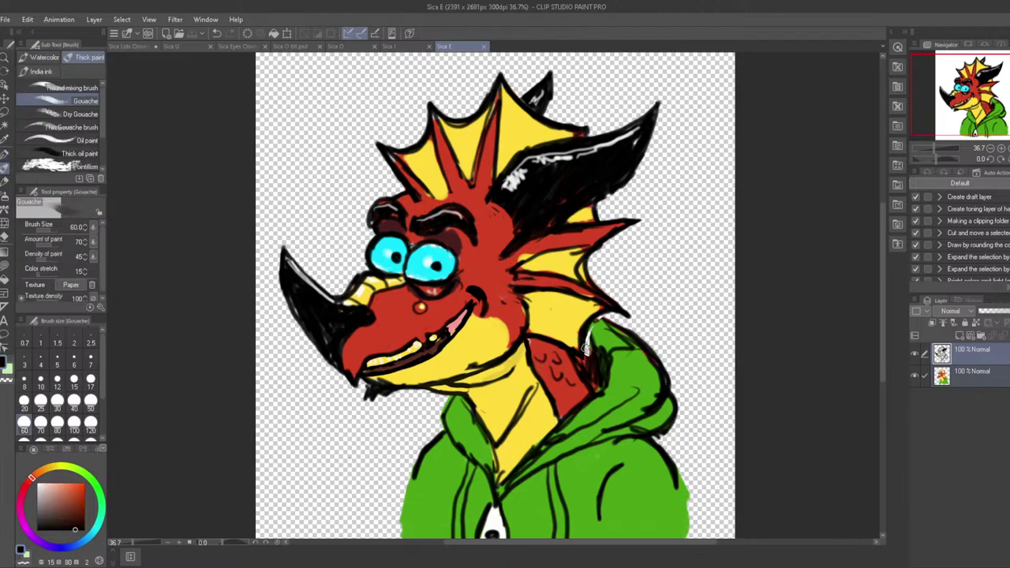
pyautogui.moveTo(588, 357); pyautogui.dragTo(590, 330)
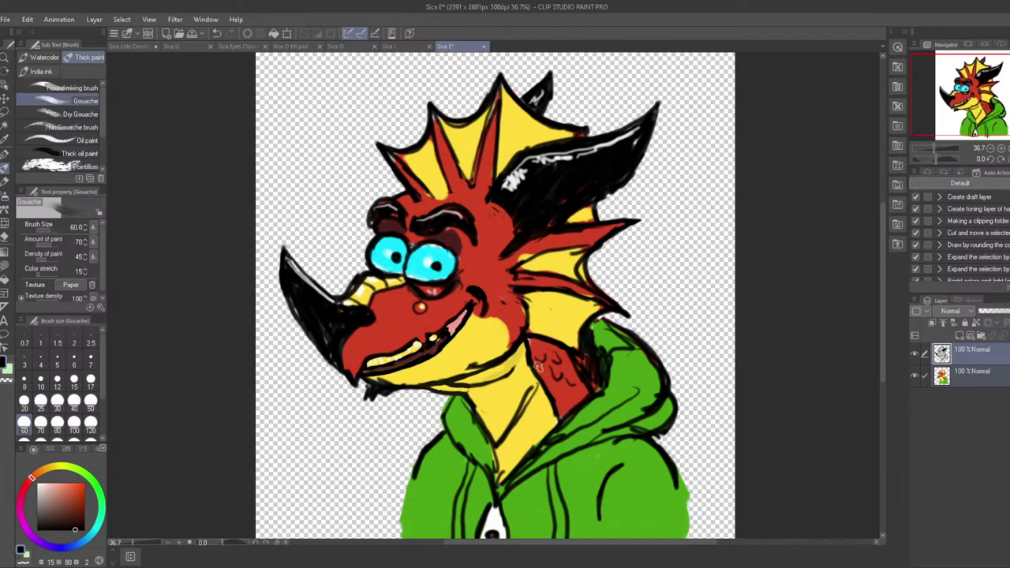
pyautogui.press('p')
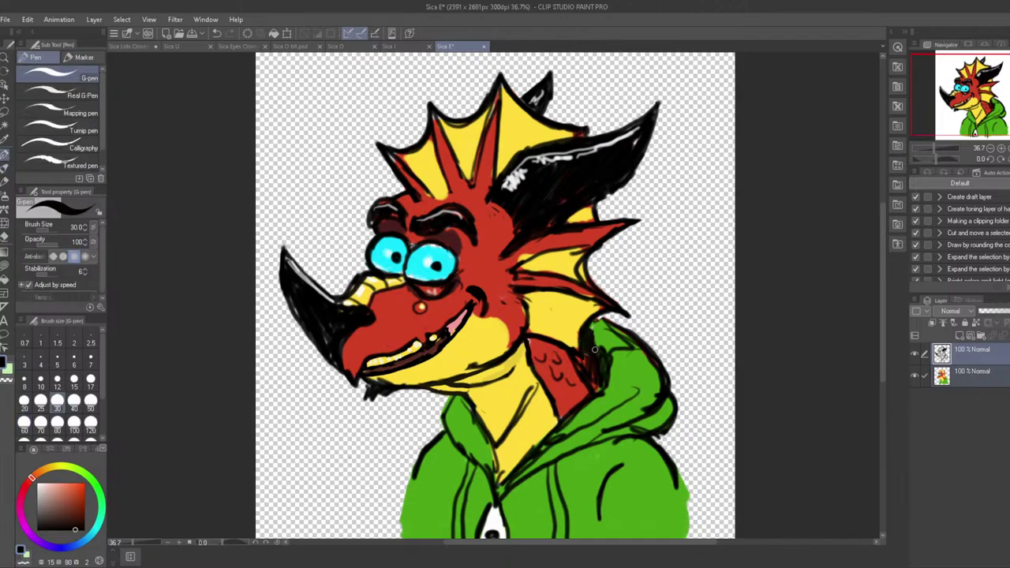
pyautogui.keyDown('alt'); pyautogui.click(597, 352); pyautogui.keyUp('alt')
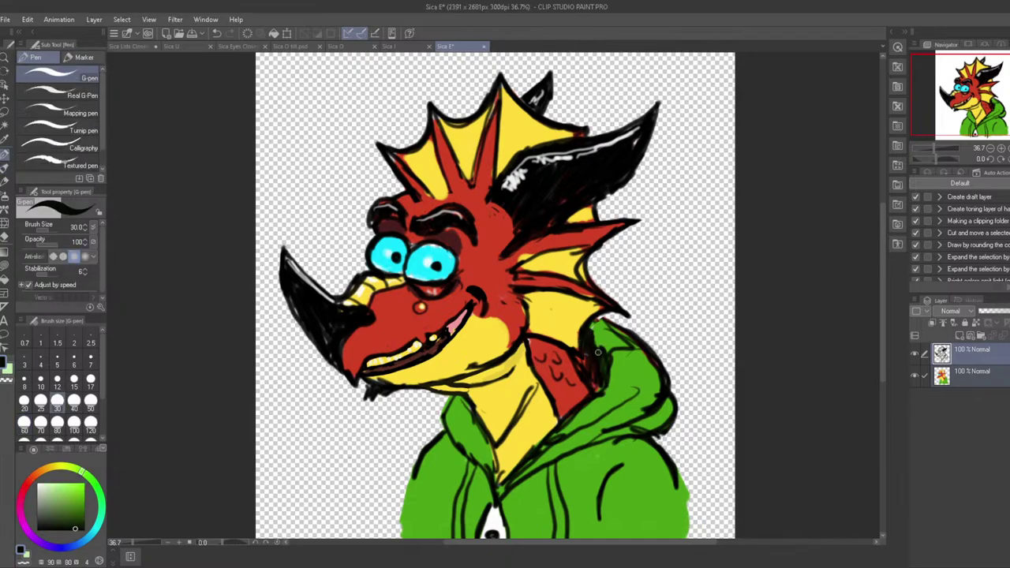
pyautogui.keyDown('alt'); pyautogui.click(595, 327); pyautogui.keyUp('alt')
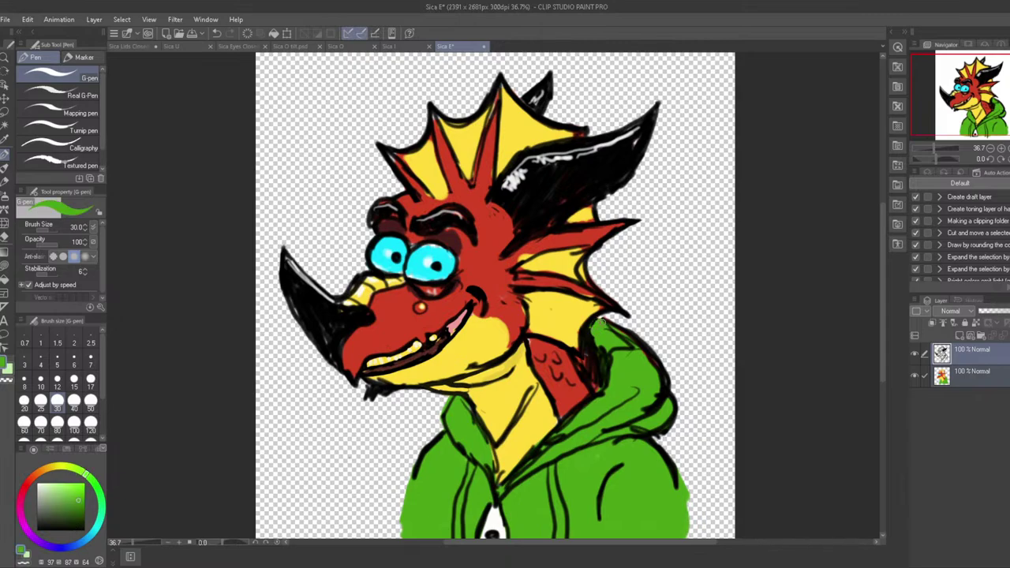
pyautogui.keyDown('alt'); pyautogui.click(592, 329); pyautogui.keyUp('alt')
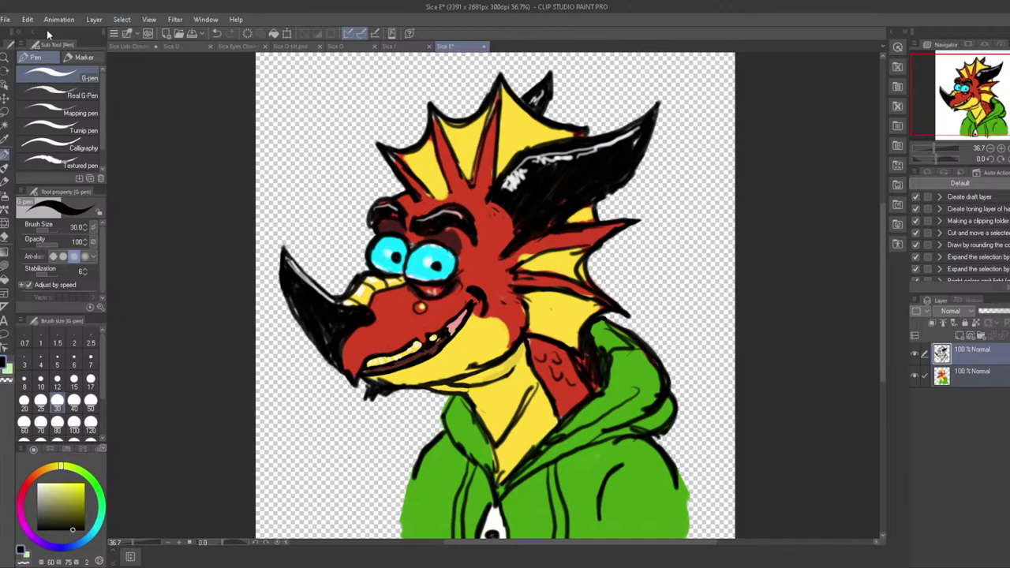
pyautogui.click(6, 21)
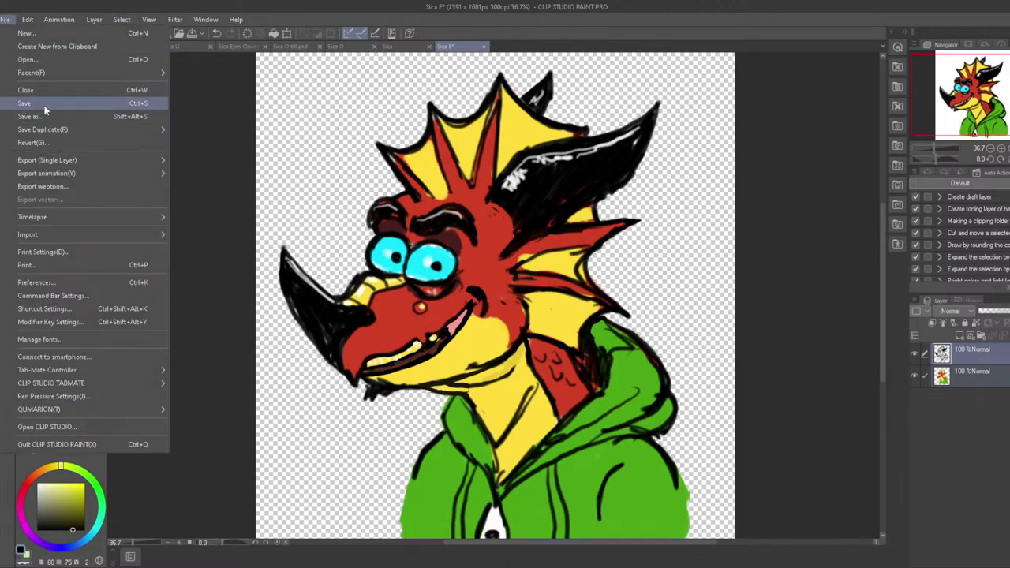
pyautogui.click(45, 111)
# Export the drawing as Sica E.png into the images folder at 100% scale
pyautogui.click(6, 22)
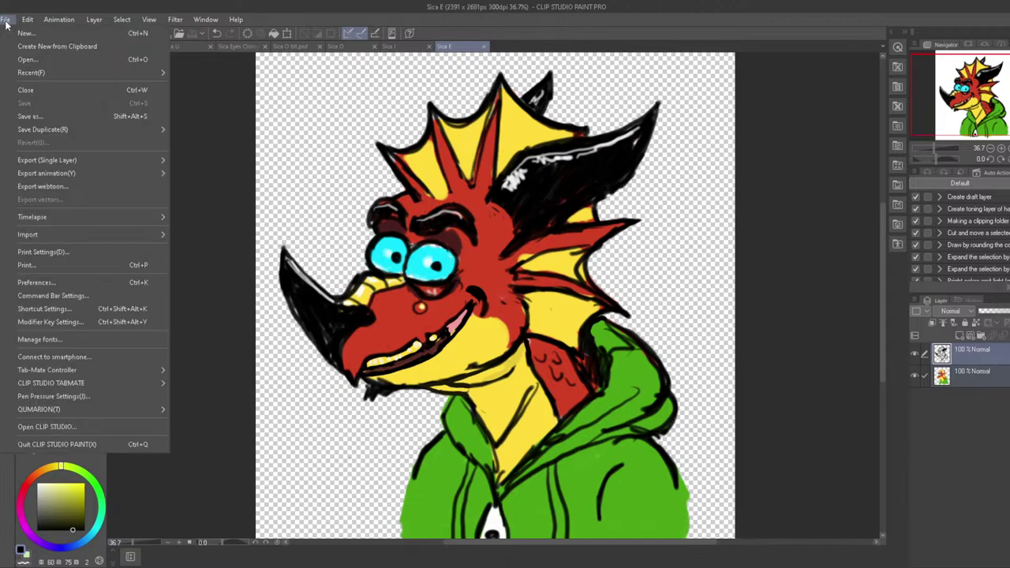
pyautogui.moveTo(73, 161)
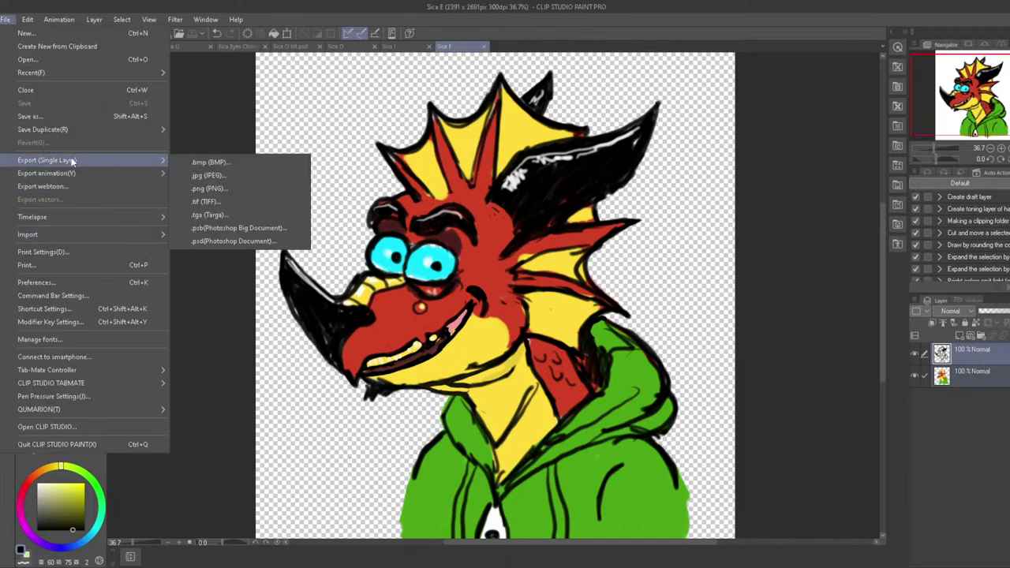
pyautogui.click(256, 189)
pyautogui.click(134, 101)
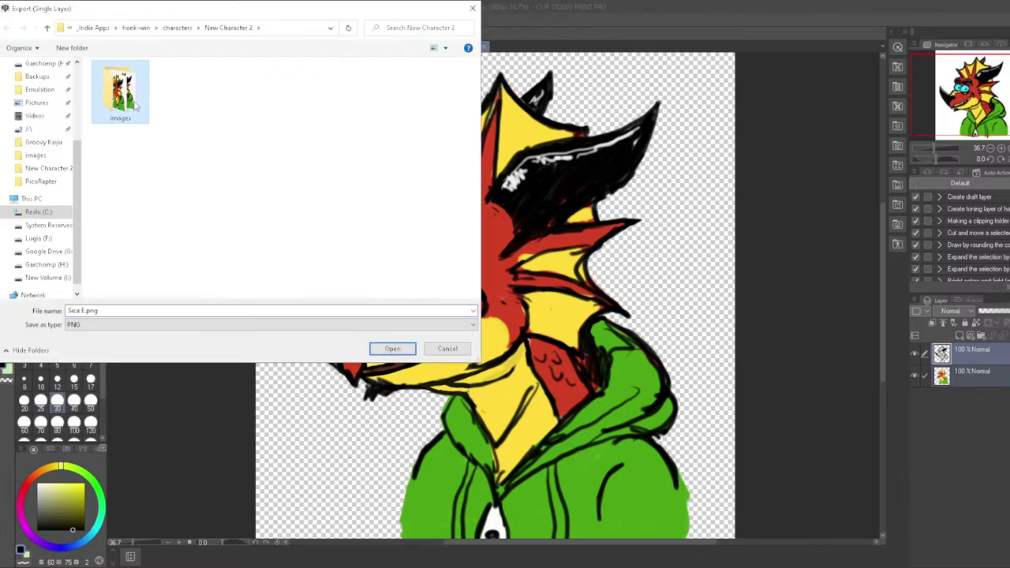
pyautogui.doubleClick(134, 101)
pyautogui.click(392, 349)
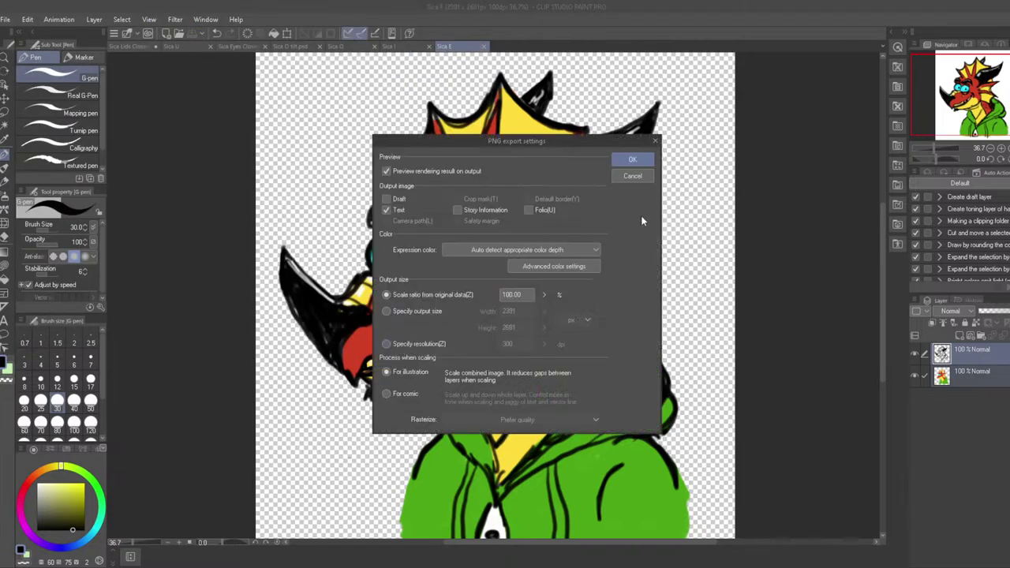
pyautogui.click(634, 159)
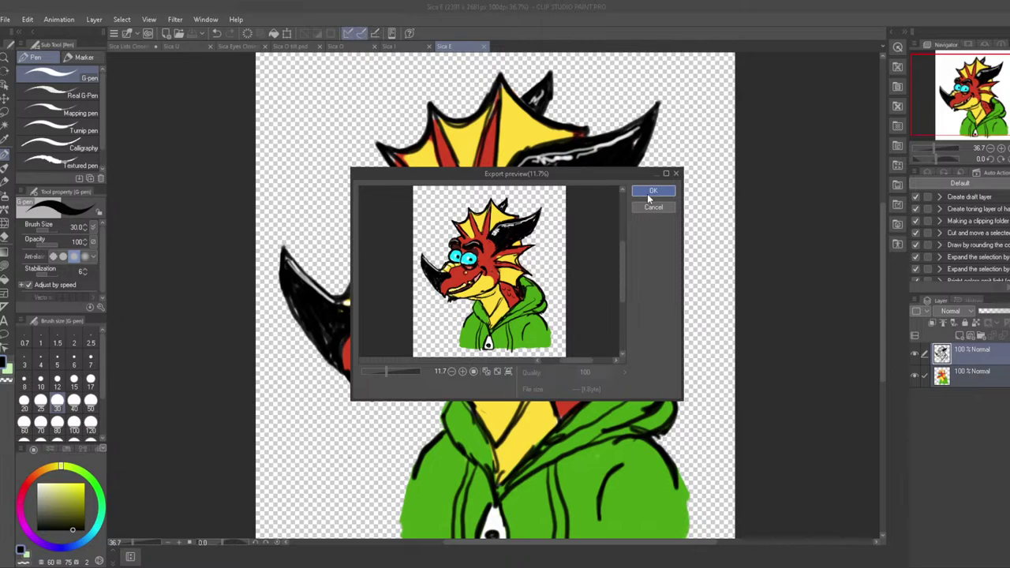
pyautogui.click(651, 192)
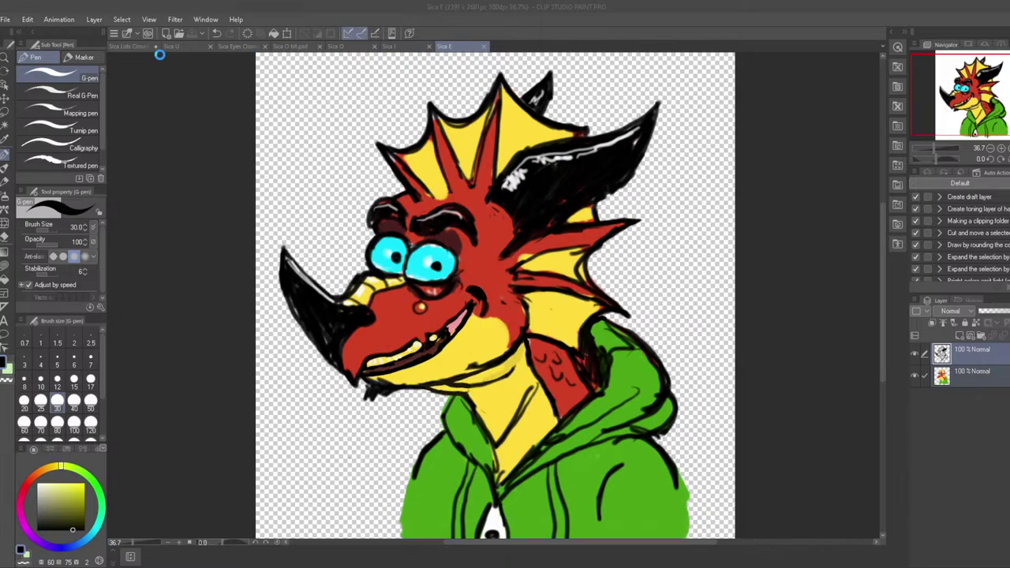
# Open Sica Nutural.clip from the New Character 2 folder as the base for another mouth shape
pyautogui.click(6, 19)
pyautogui.click(21, 63)
pyautogui.click(214, 28)
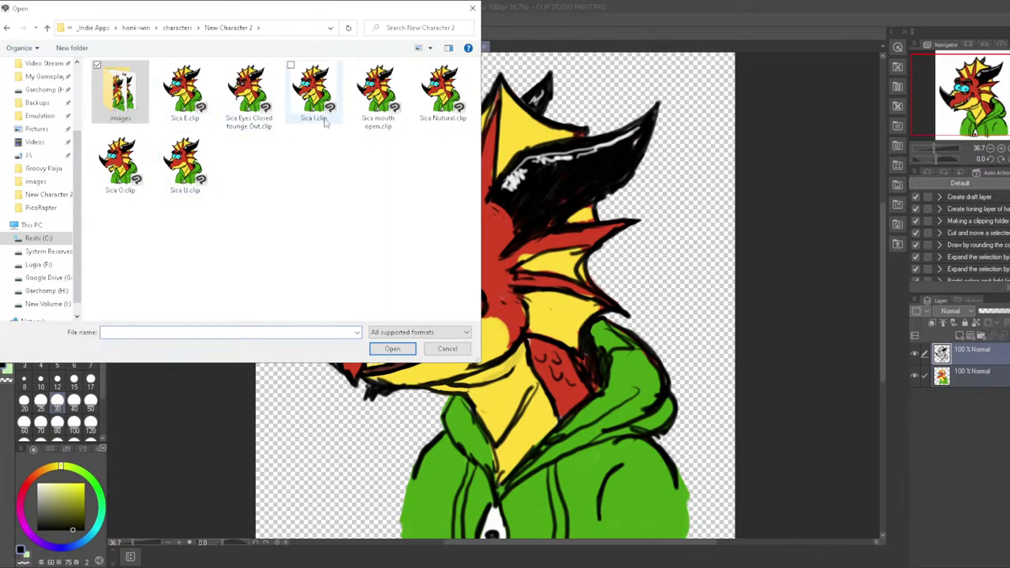
pyautogui.click(442, 115)
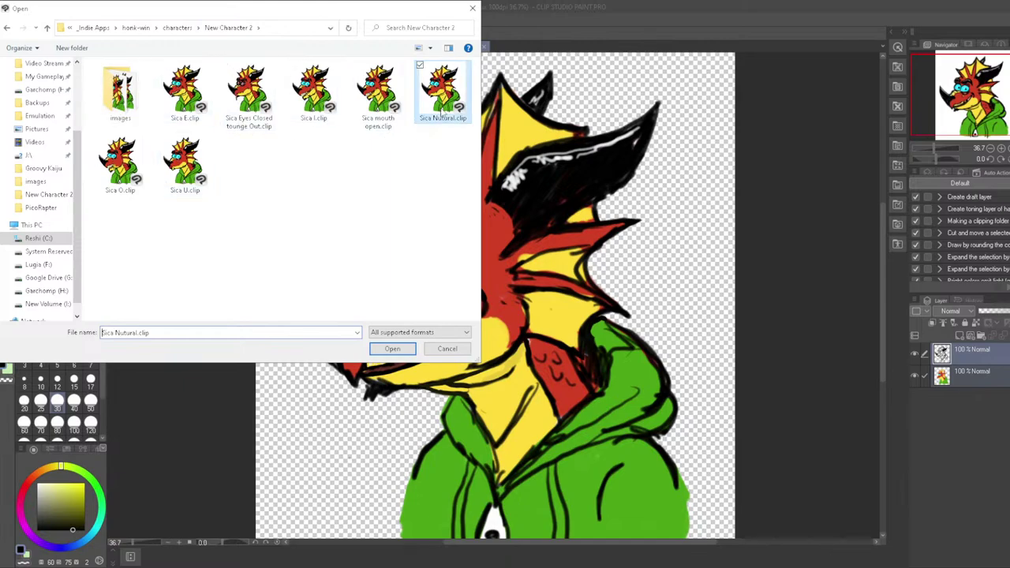
pyautogui.doubleClick(443, 115)
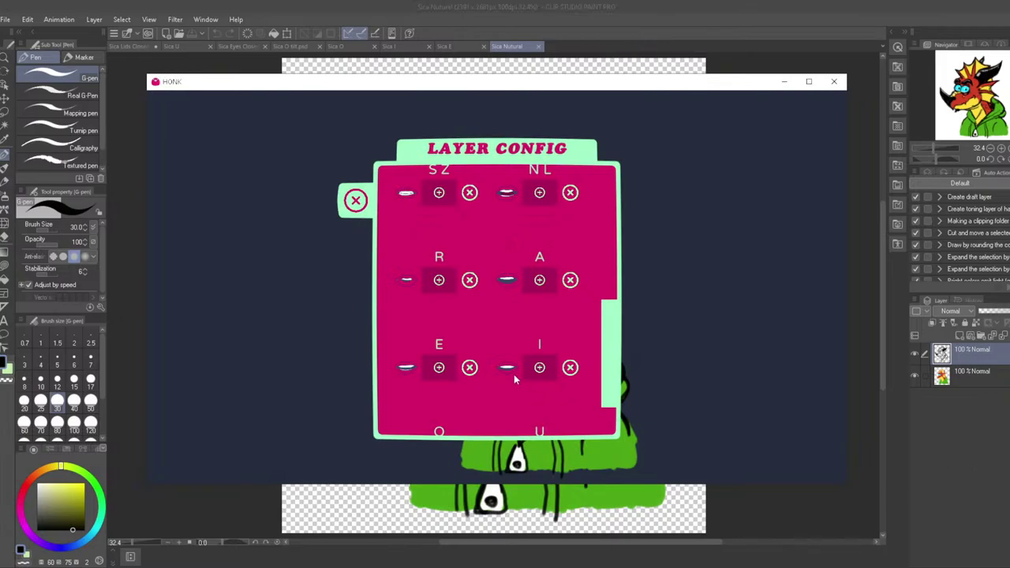
# Switch to HONK, examine the speech sprites in the layer config for another sound to draw, and return to the drawing
pyautogui.scroll(3, 514, 374)
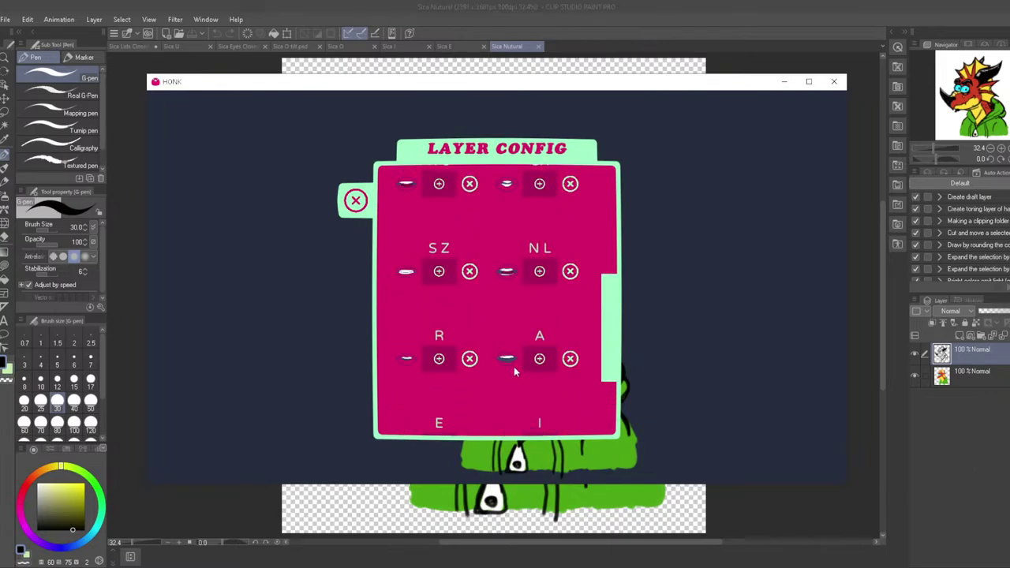
pyautogui.scroll(-2, 510, 361)
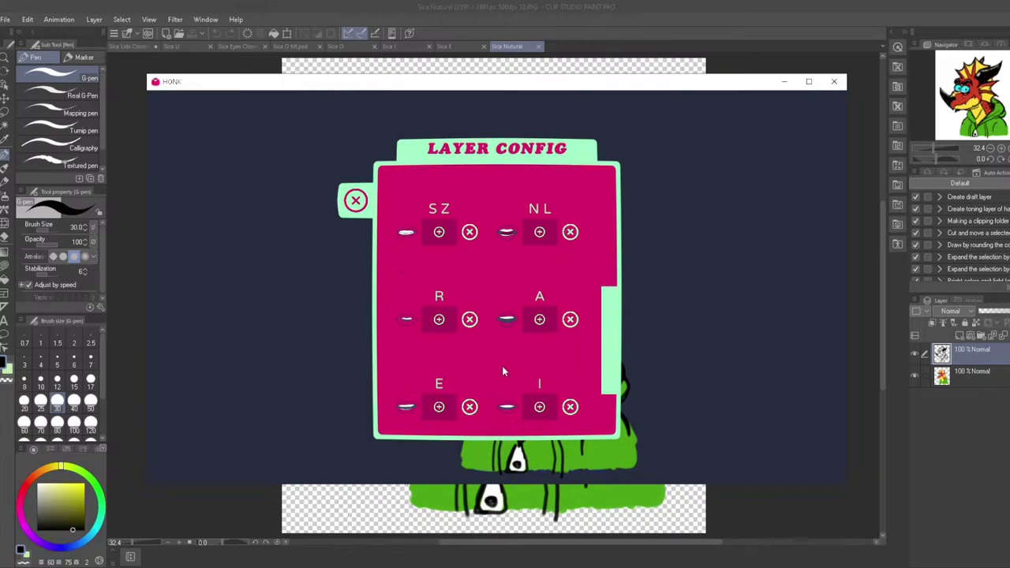
pyautogui.scroll(-1, 489, 366)
pyautogui.scroll(2, 465, 343)
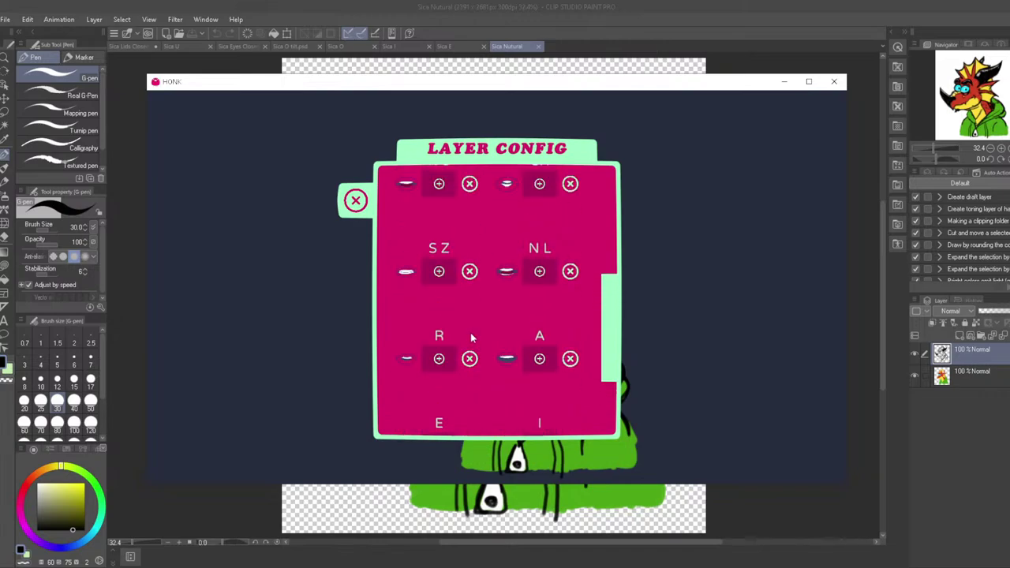
pyautogui.scroll(1, 471, 327)
pyautogui.scroll(-1, 447, 320)
pyautogui.scroll(2, 446, 320)
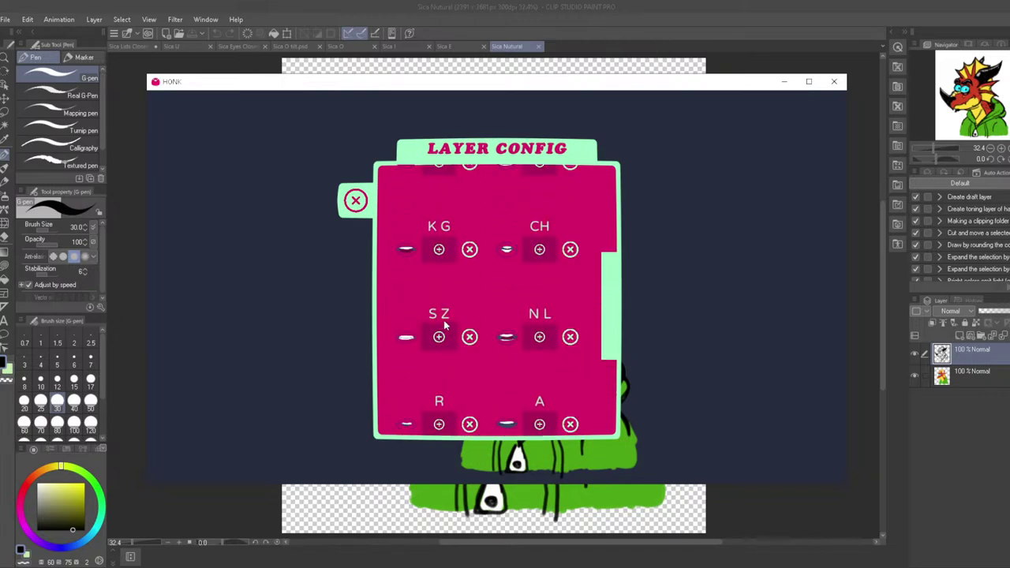
pyautogui.scroll(-2, 444, 323)
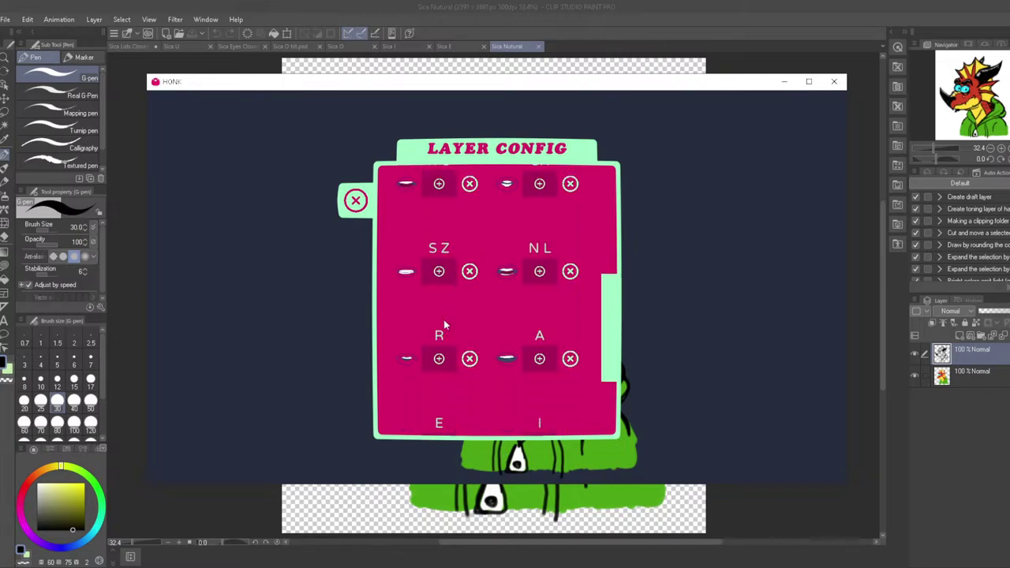
pyautogui.scroll(-1, 442, 319)
pyautogui.scroll(4, 441, 318)
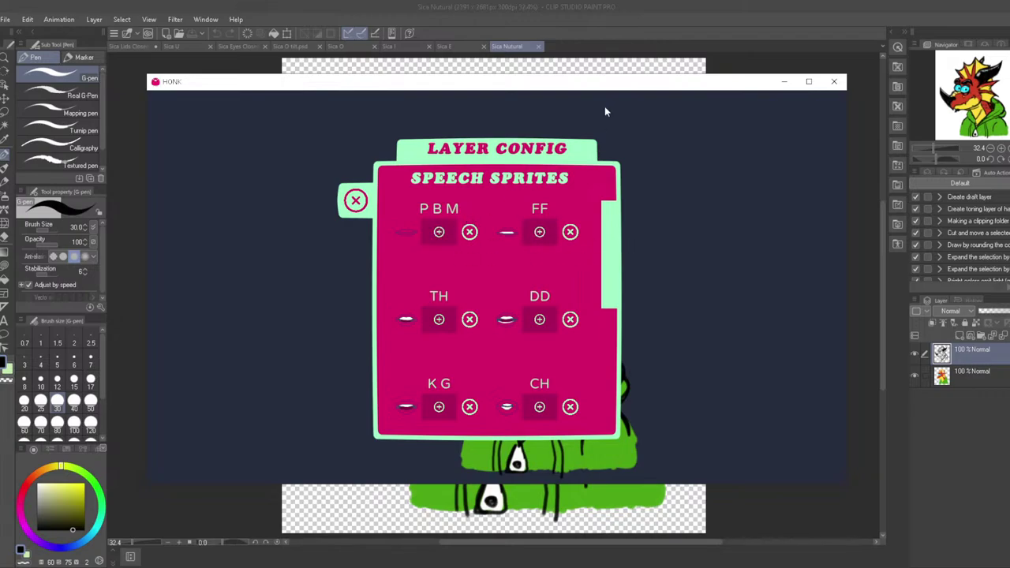
pyautogui.click(631, 20)
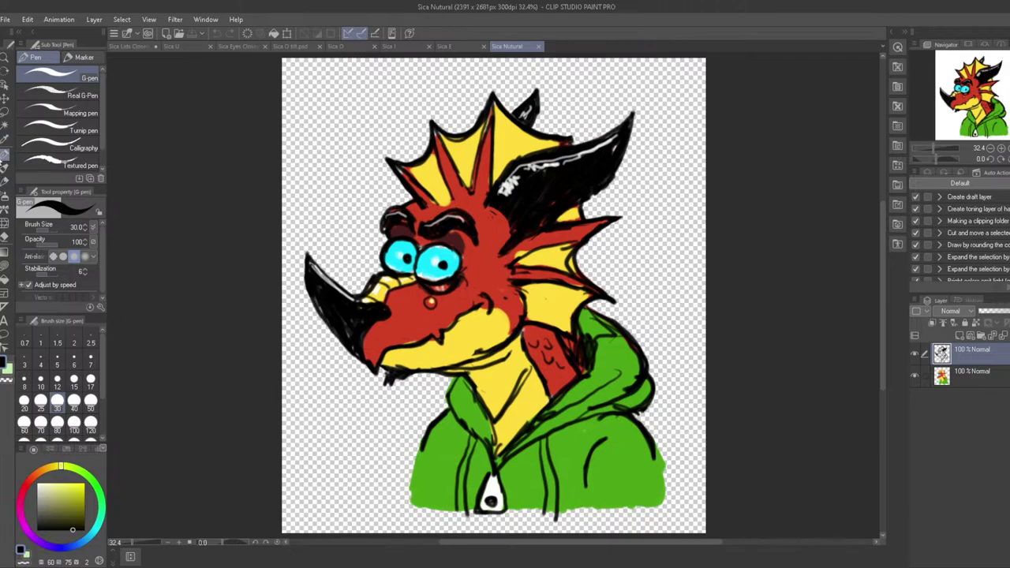
# Nudge the closed mouth line and lower jaw with Liquify at brush size 150
pyautogui.click(5, 223)
pyautogui.moveTo(398, 355); pyautogui.dragTo(439, 367)
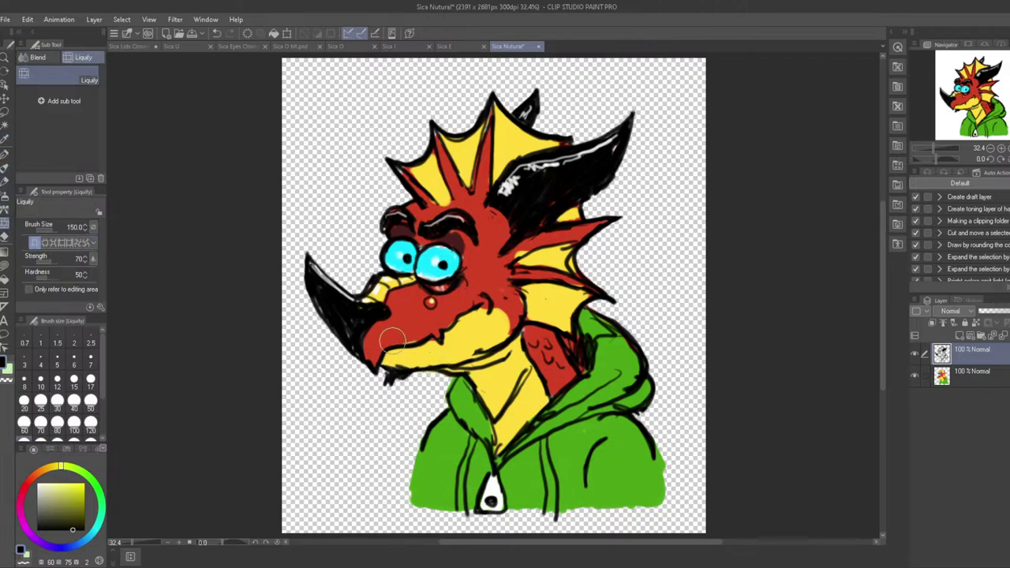
pyautogui.moveTo(395, 341); pyautogui.dragTo(474, 352)
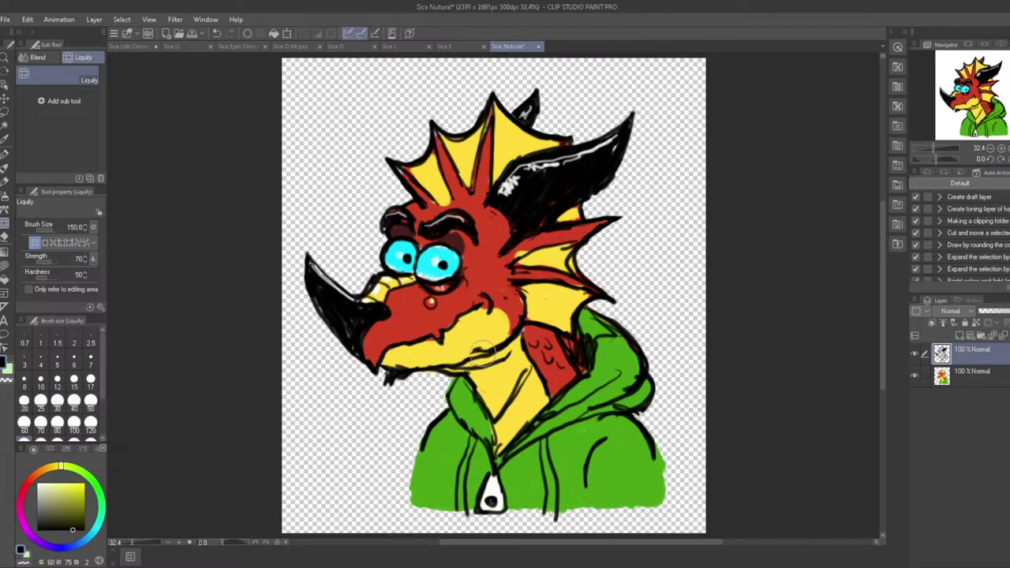
pyautogui.moveTo(395, 354); pyautogui.dragTo(430, 344)
# Draw short dark tooth strokes across the whole closed mouth line with the size 30 G-pen, and switch the drawing colour to pale yellow
pyautogui.click(5, 155)
pyautogui.moveTo(389, 344)
pyautogui.mouseDown()
pyautogui.moveTo(426, 331)
pyautogui.moveTo(389, 360)
pyautogui.moveTo(457, 330)
pyautogui.moveTo(467, 306)
pyautogui.moveTo(478, 309)
pyautogui.mouseUp()
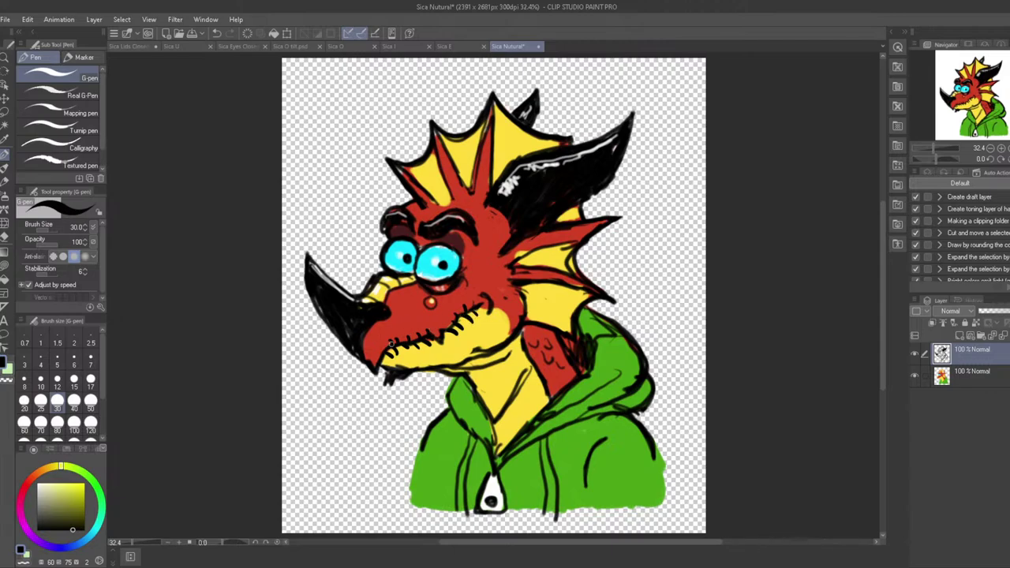
pyautogui.moveTo(385, 339); pyautogui.dragTo(390, 348)
pyautogui.press('x')
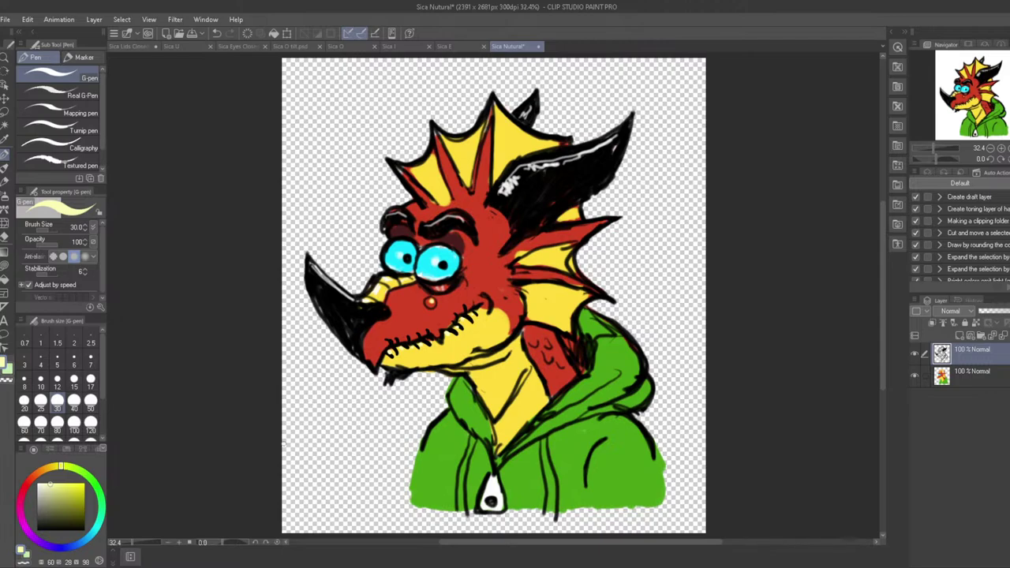
# Save the toothy closed-mouth drawing as a new file named Sica M.clip in the New Character 2 folder
pyautogui.click(7, 19)
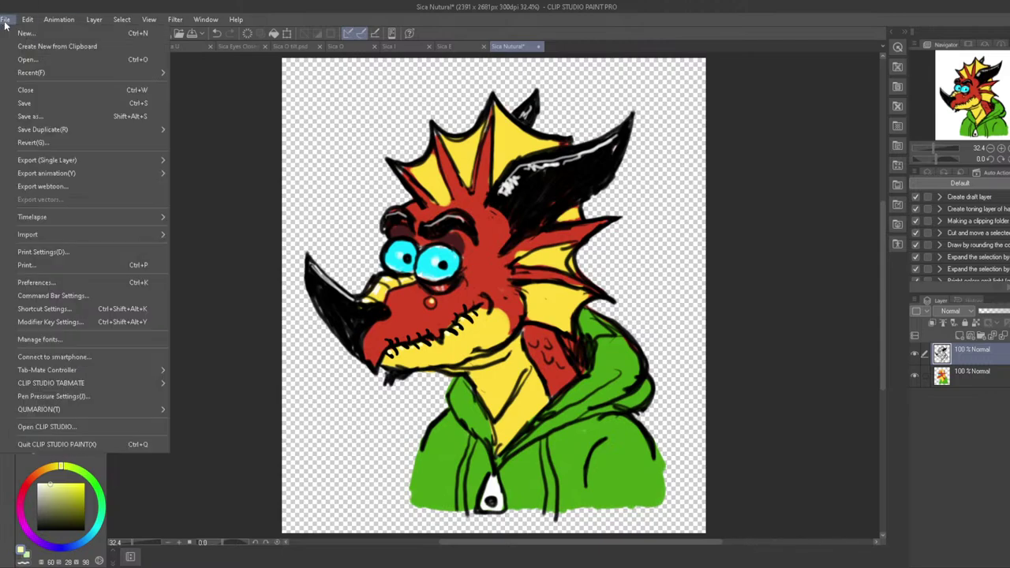
pyautogui.click(30, 116)
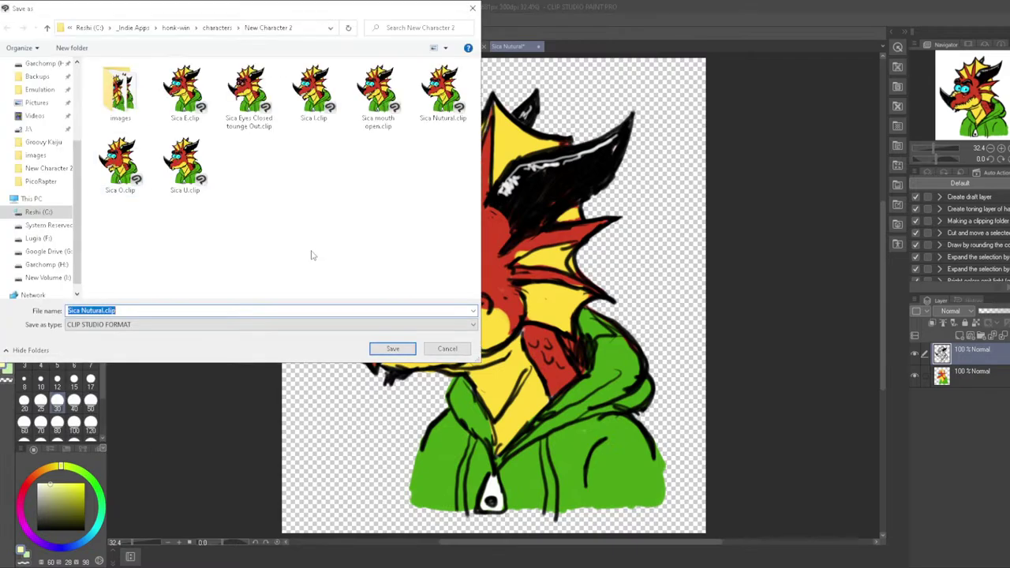
pyautogui.click(102, 310)
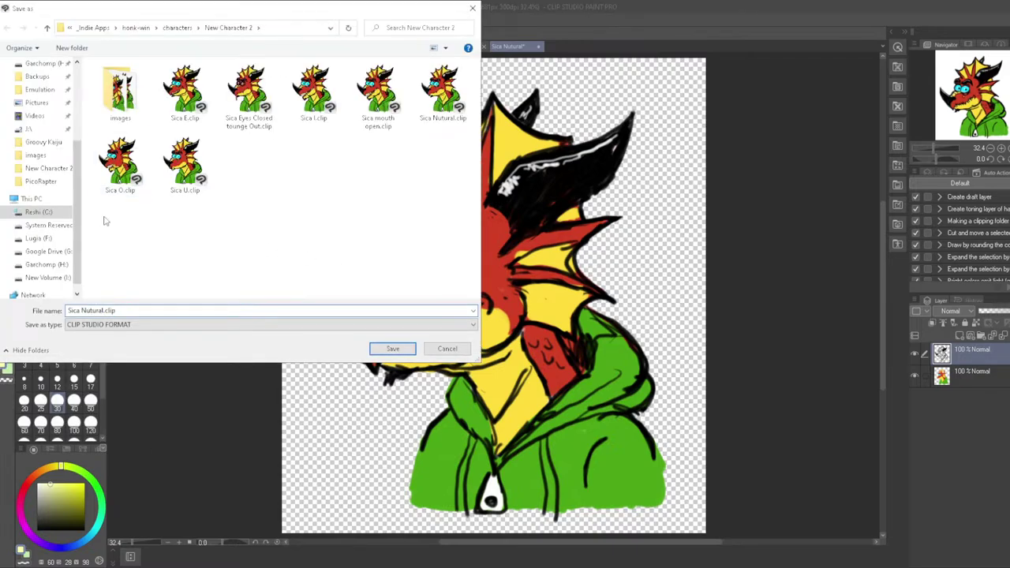
pyautogui.moveTo(106, 310); pyautogui.dragTo(82, 310)
pyautogui.write('M')
pyautogui.press('Return')
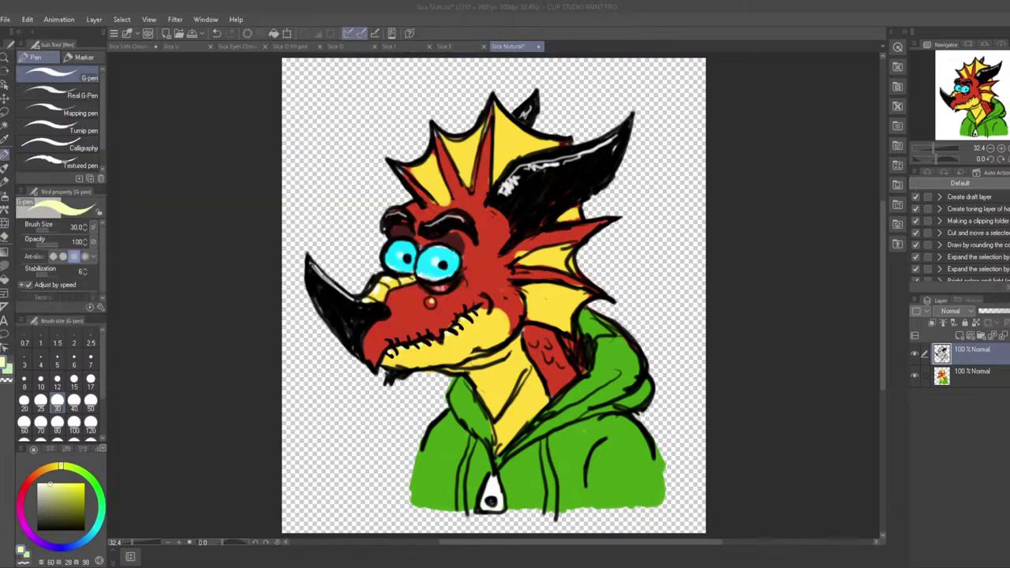
# Export the drawing as Sica M.png into the images folder at 100% scale
pyautogui.click(5, 19)
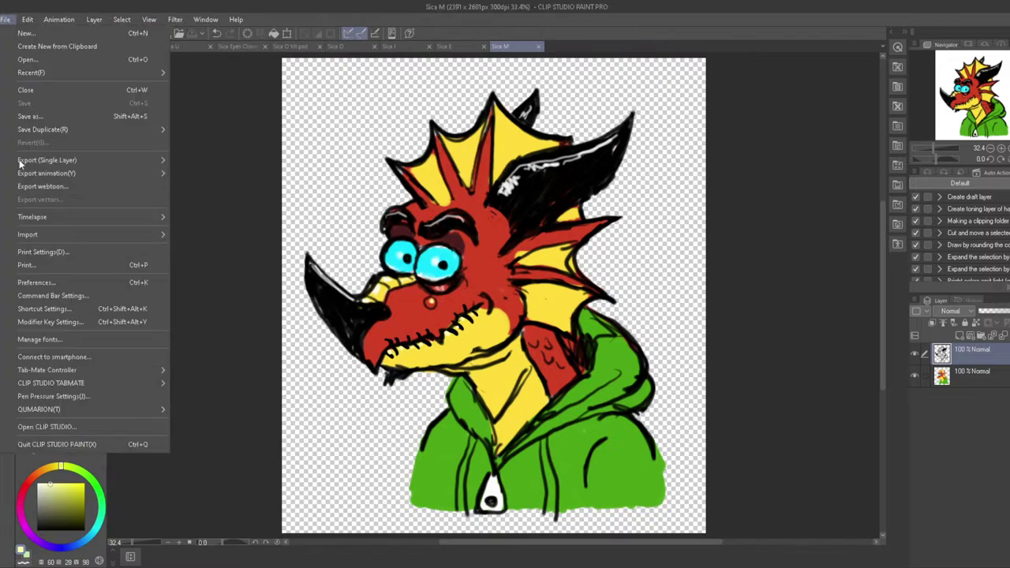
pyautogui.moveTo(63, 162)
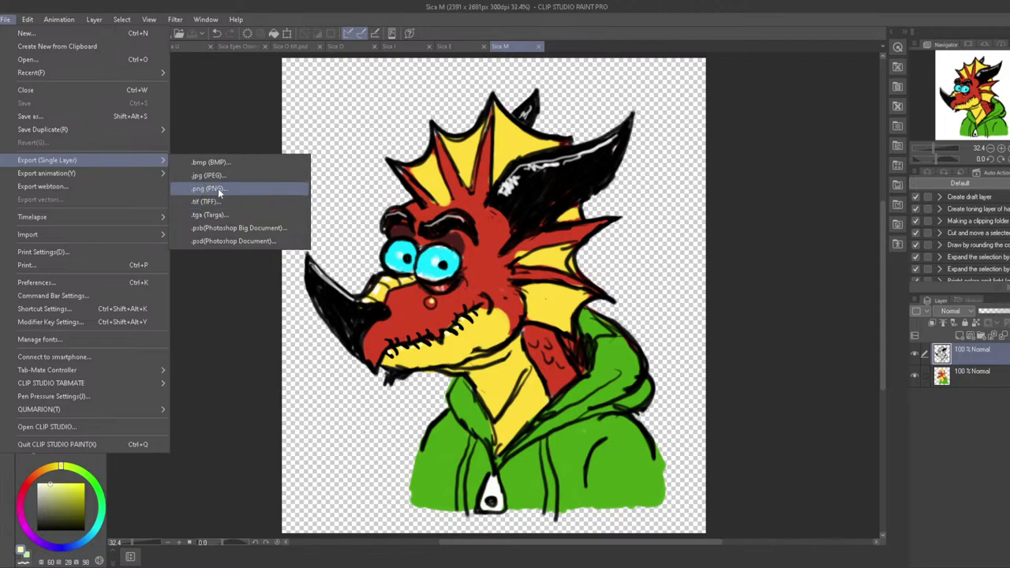
pyautogui.click(218, 187)
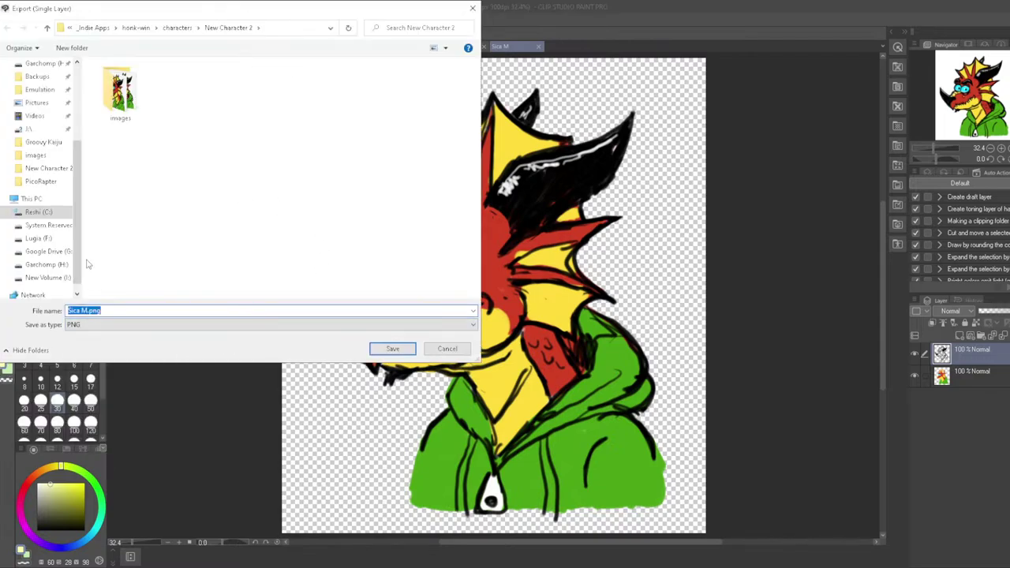
pyautogui.doubleClick(125, 98)
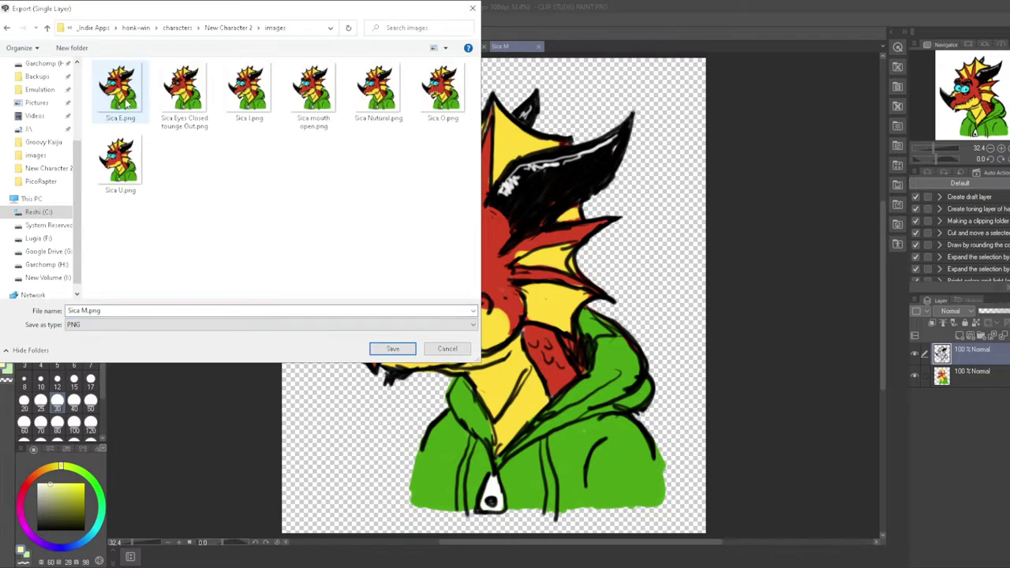
pyautogui.click(393, 349)
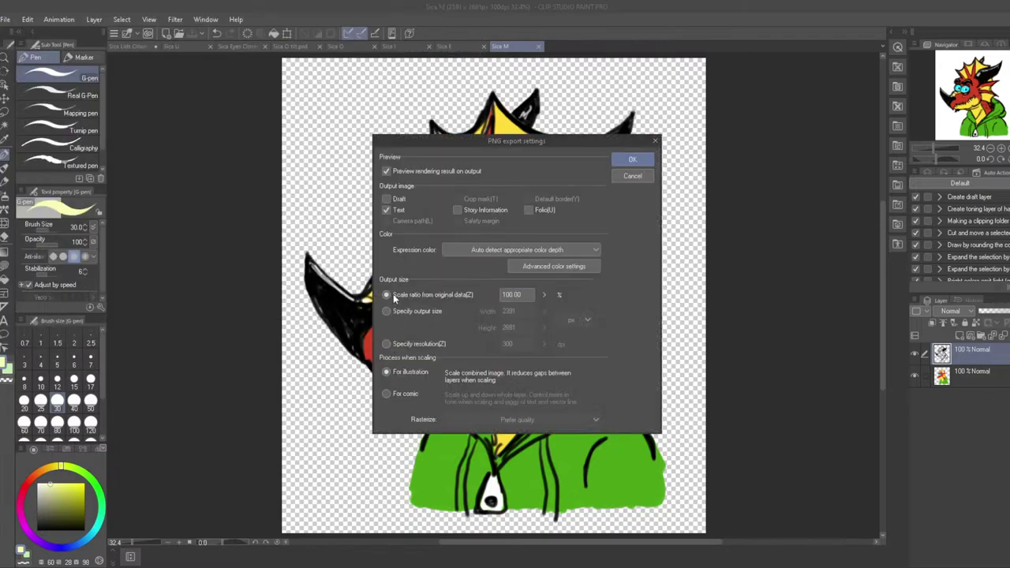
pyautogui.click(632, 159)
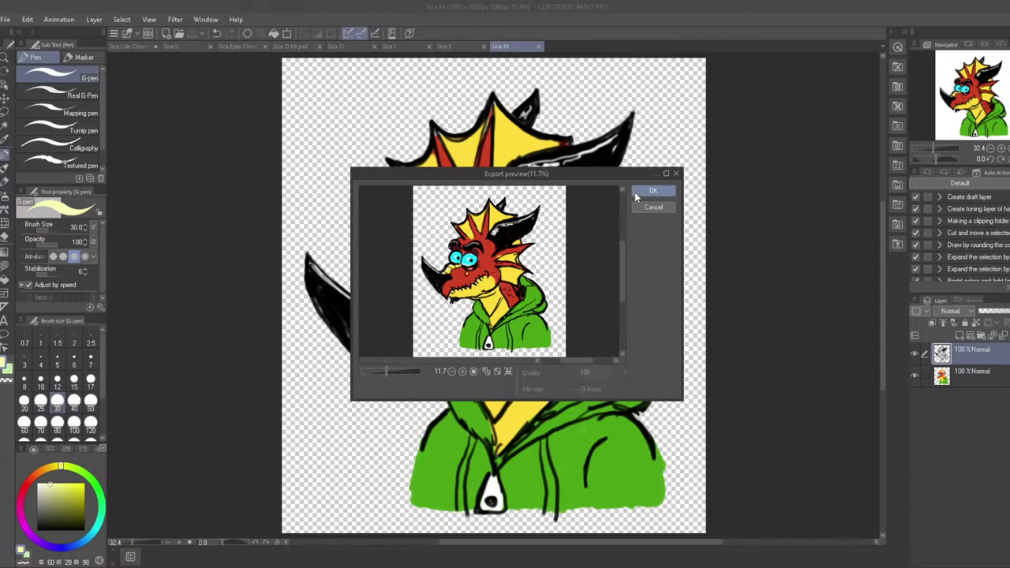
pyautogui.click(637, 197)
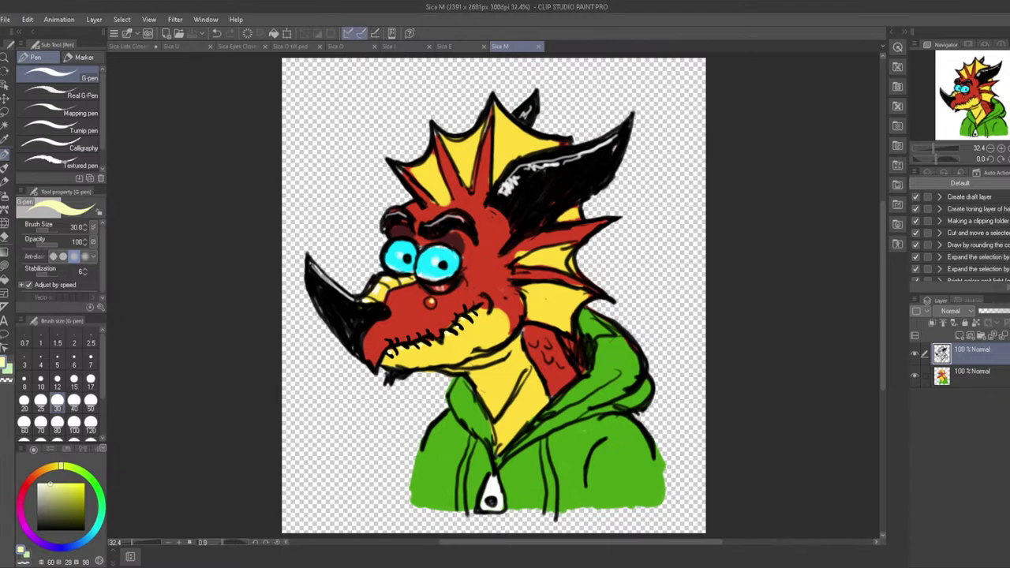
# Check the speech sprites in HONK's layer config, return to the drawing and open Sica Nutural.clip as the next base
pyautogui.hotkey('alt', 'Tab')
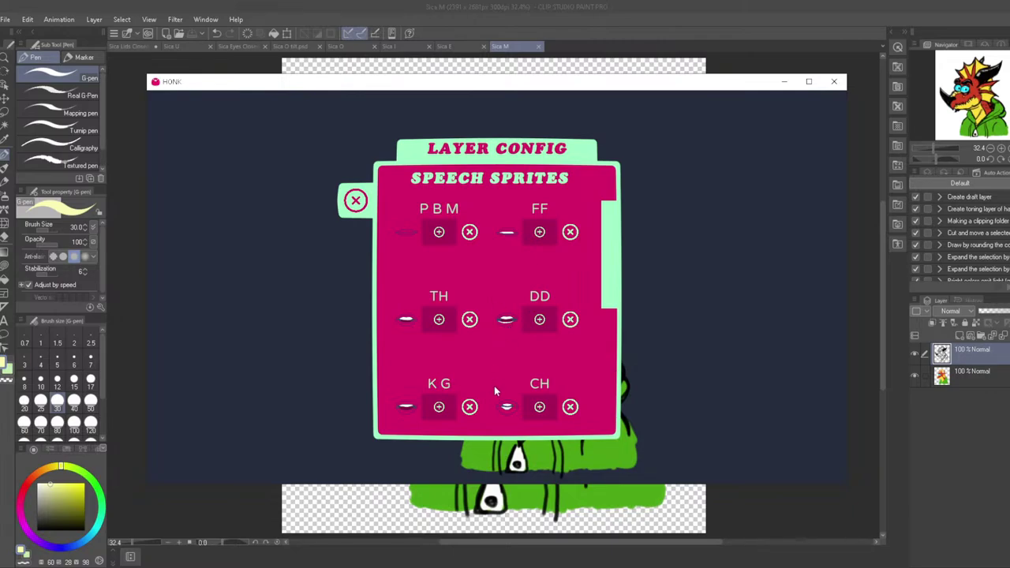
pyautogui.scroll(-1, 540, 306)
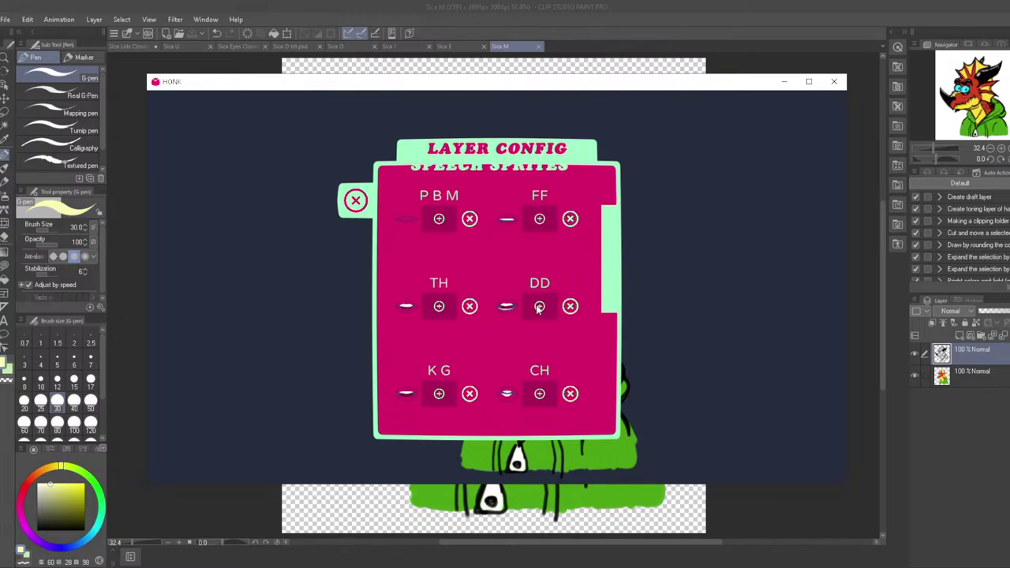
pyautogui.scroll(2, 538, 307)
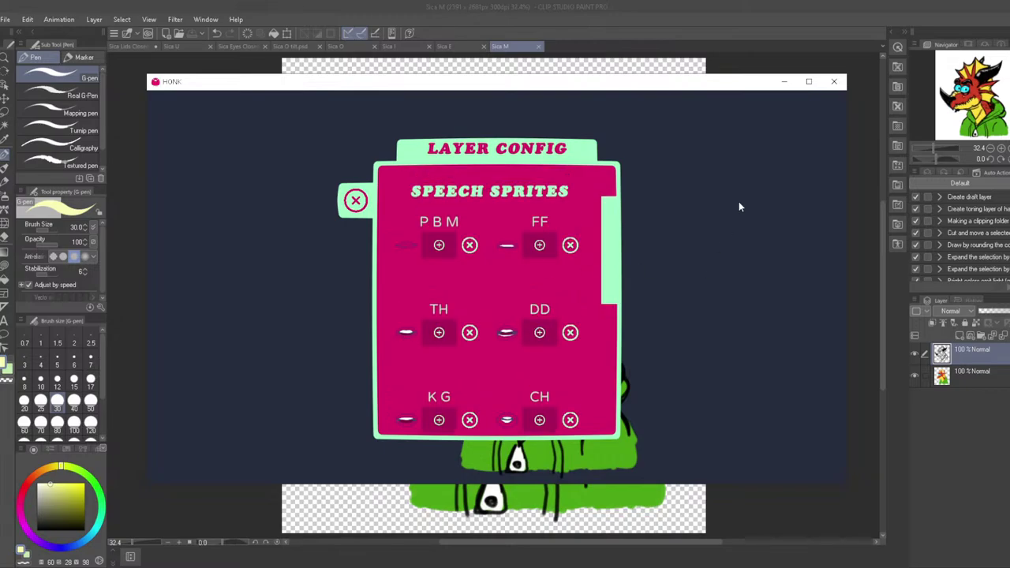
pyautogui.click(769, 40)
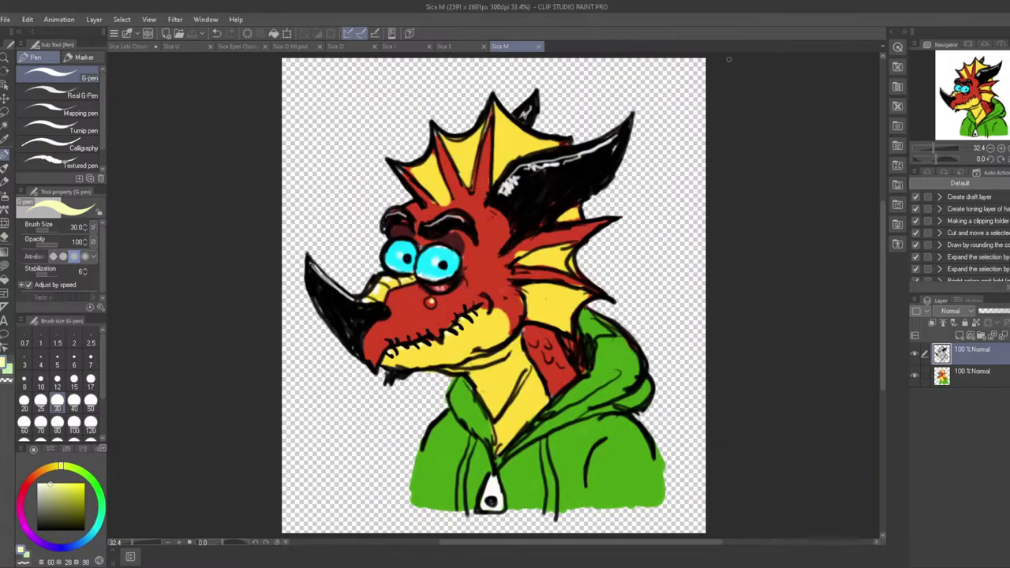
pyautogui.click(6, 19)
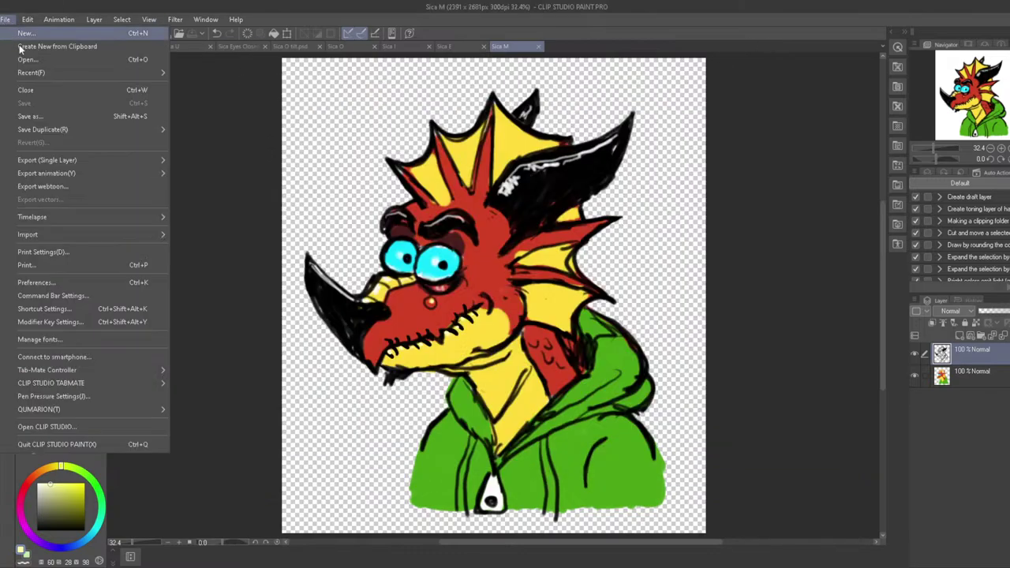
pyautogui.click(29, 61)
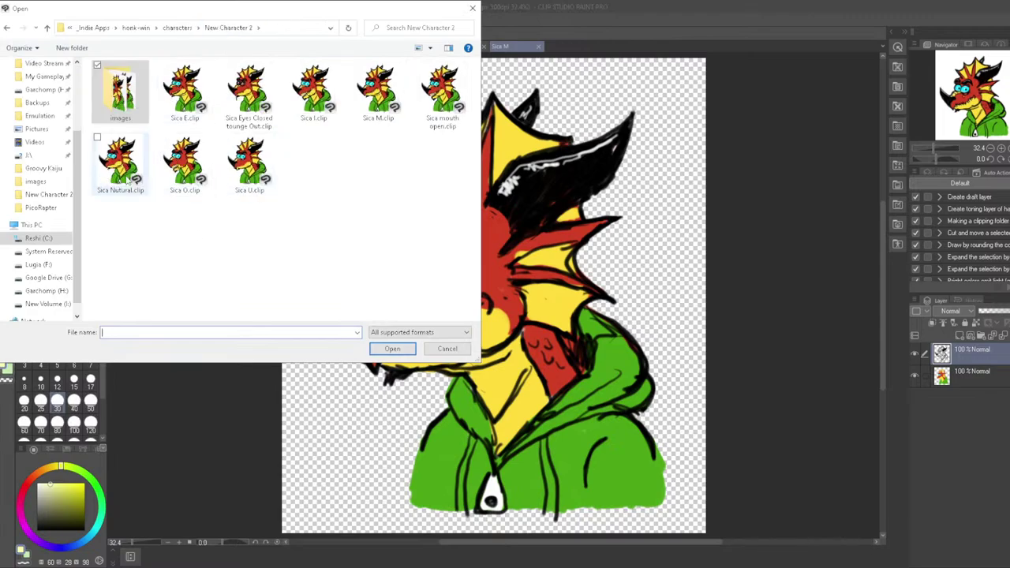
pyautogui.doubleClick(120, 166)
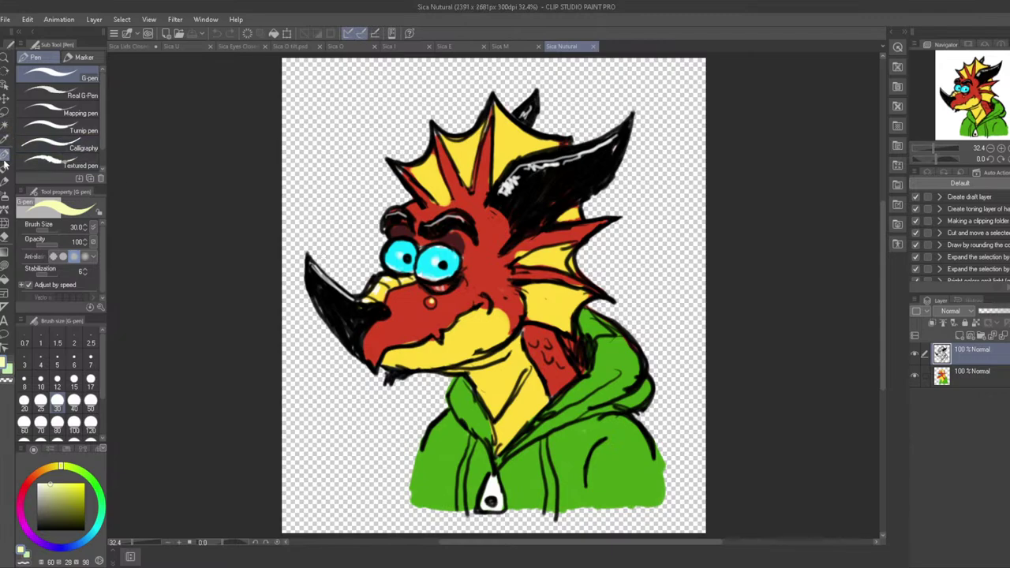
# Reshape the front of the closed mouth line with Liquify at size 150 and paint sampled yellow beneath it with the G-pen
pyautogui.click(5, 224)
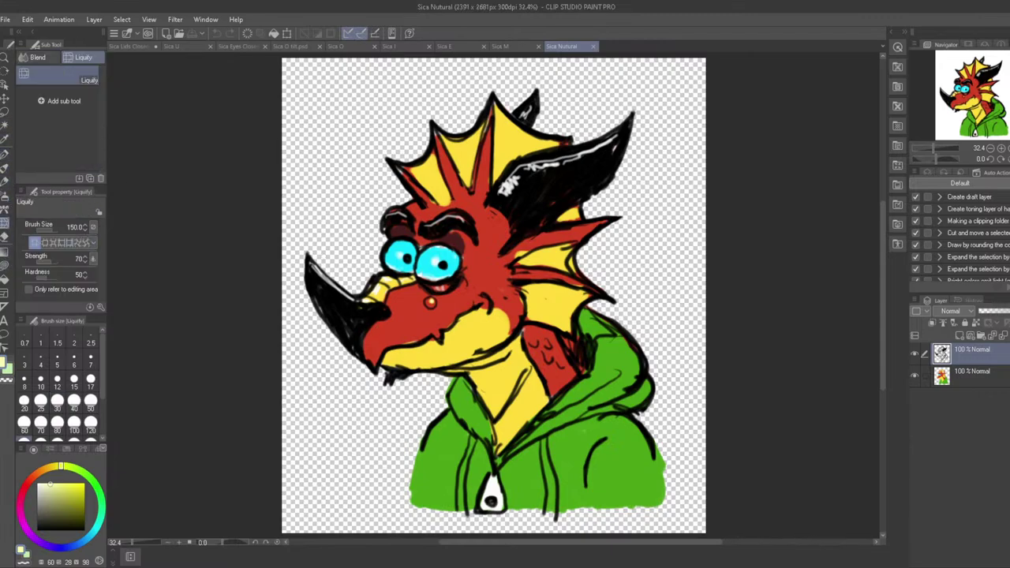
pyautogui.moveTo(406, 344)
pyautogui.mouseDown()
pyautogui.moveTo(438, 345)
pyautogui.moveTo(458, 321)
pyautogui.moveTo(383, 342)
pyautogui.moveTo(392, 354)
pyautogui.moveTo(412, 347)
pyautogui.moveTo(396, 374)
pyautogui.mouseUp()
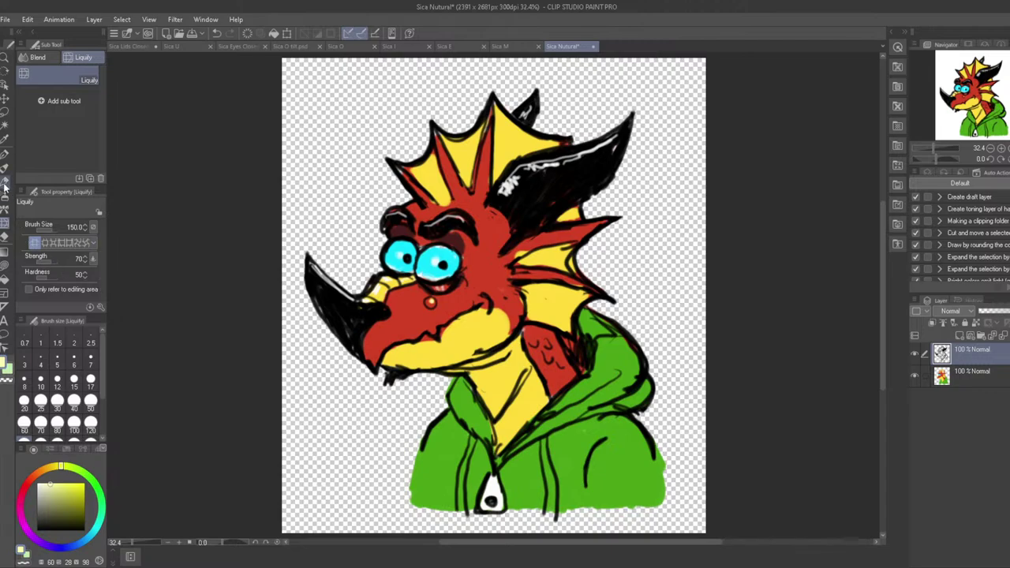
pyautogui.click(4, 154)
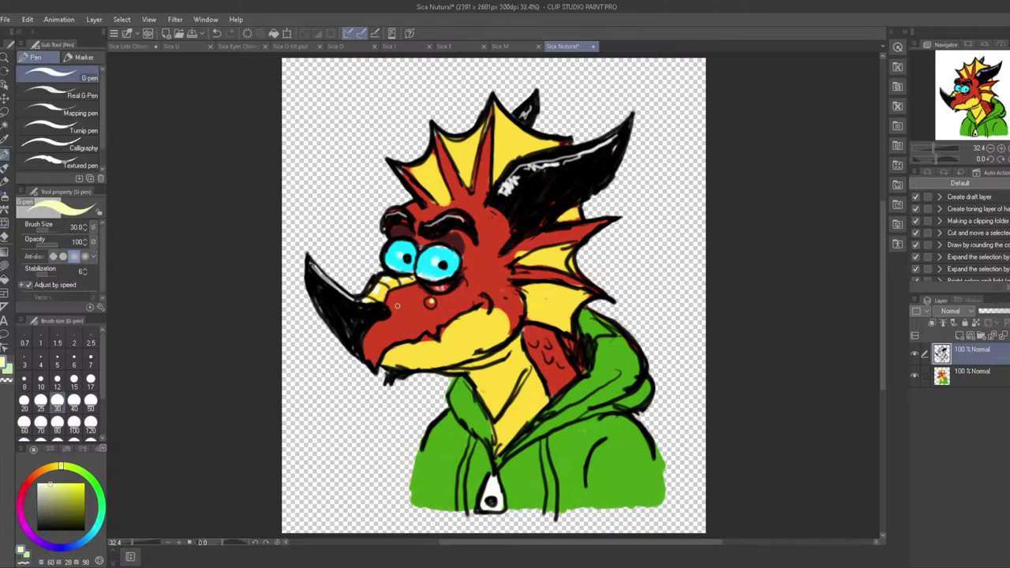
pyautogui.keyDown('alt'); pyautogui.click(384, 290); pyautogui.keyUp('alt')
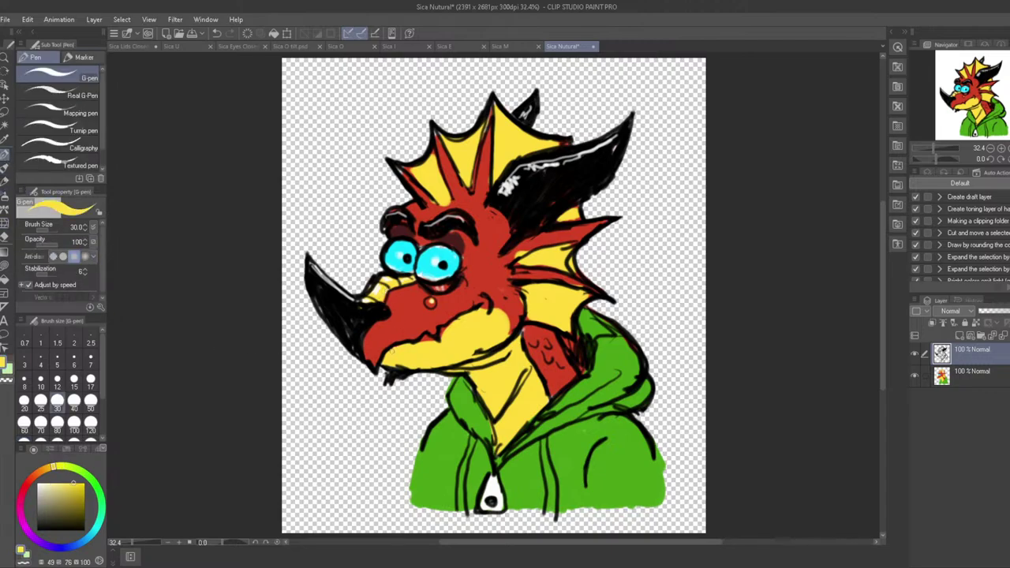
pyautogui.moveTo(388, 351); pyautogui.dragTo(442, 333)
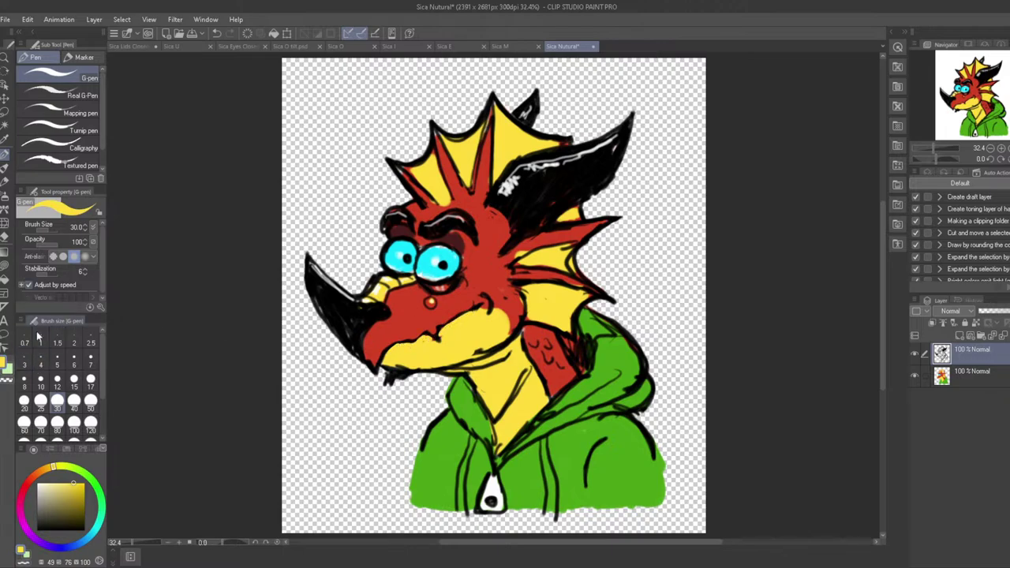
# Draw short curved black tooth strokes along the underside of the mouth line with the size 30 G-pen
pyautogui.press('x')
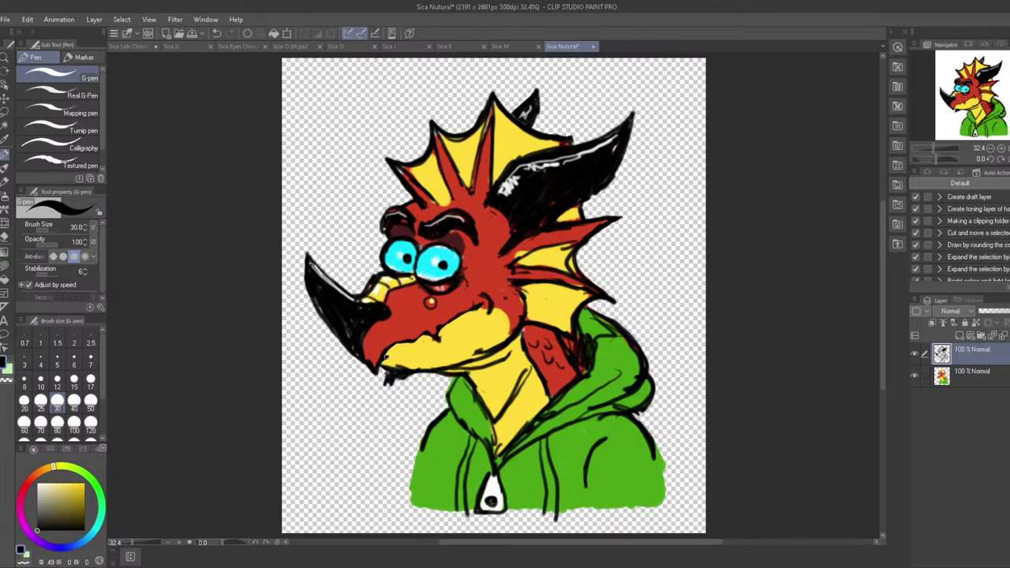
pyautogui.moveTo(389, 356)
pyautogui.mouseDown()
pyautogui.moveTo(439, 341)
pyautogui.moveTo(477, 311)
pyautogui.mouseUp()
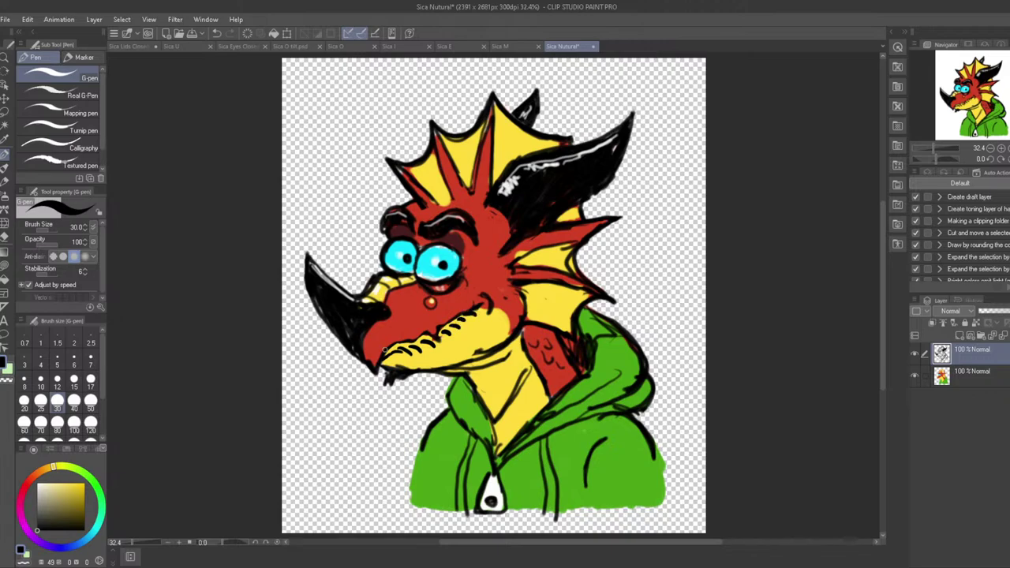
pyautogui.moveTo(415, 350); pyautogui.dragTo(432, 339)
pyautogui.moveTo(441, 336); pyautogui.dragTo(471, 310)
pyautogui.moveTo(465, 314); pyautogui.dragTo(478, 305)
pyautogui.moveTo(401, 352); pyautogui.dragTo(411, 344)
# Pull the rear corner of the mouth upward and nudge the front of the jaw with Liquify at size 150
pyautogui.click(5, 224)
pyautogui.moveTo(484, 303)
pyautogui.mouseDown()
pyautogui.moveTo(441, 296)
pyautogui.moveTo(442, 307)
pyautogui.moveTo(481, 313)
pyautogui.moveTo(467, 324)
pyautogui.moveTo(452, 320)
pyautogui.moveTo(489, 301)
pyautogui.mouseUp()
pyautogui.moveTo(447, 340)
pyautogui.mouseDown()
pyautogui.moveTo(464, 309)
pyautogui.moveTo(481, 303)
pyautogui.mouseUp()
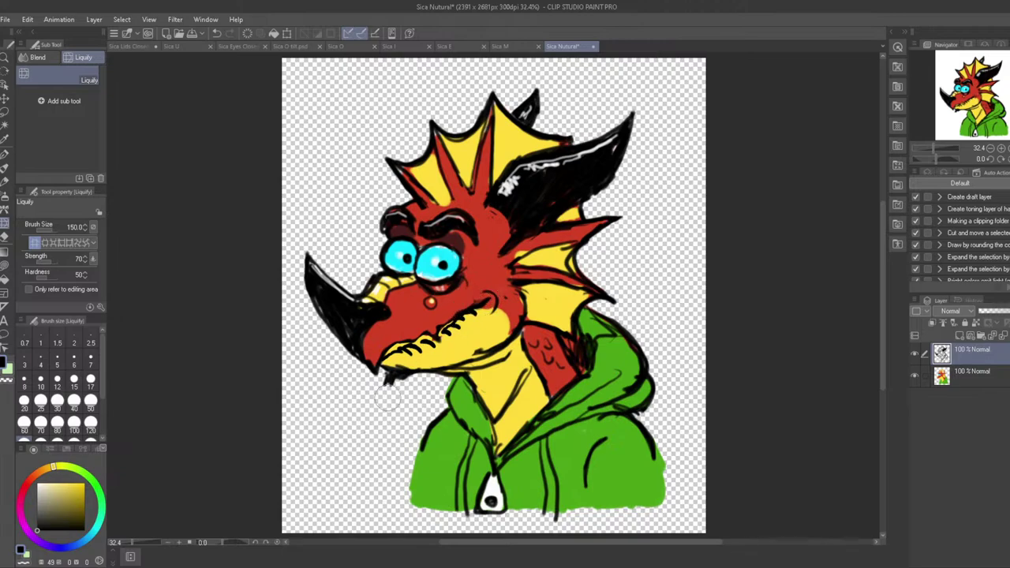
pyautogui.moveTo(395, 356)
pyautogui.mouseDown()
pyautogui.moveTo(436, 330)
pyautogui.moveTo(418, 381)
pyautogui.moveTo(349, 387)
pyautogui.moveTo(354, 396)
pyautogui.mouseUp()
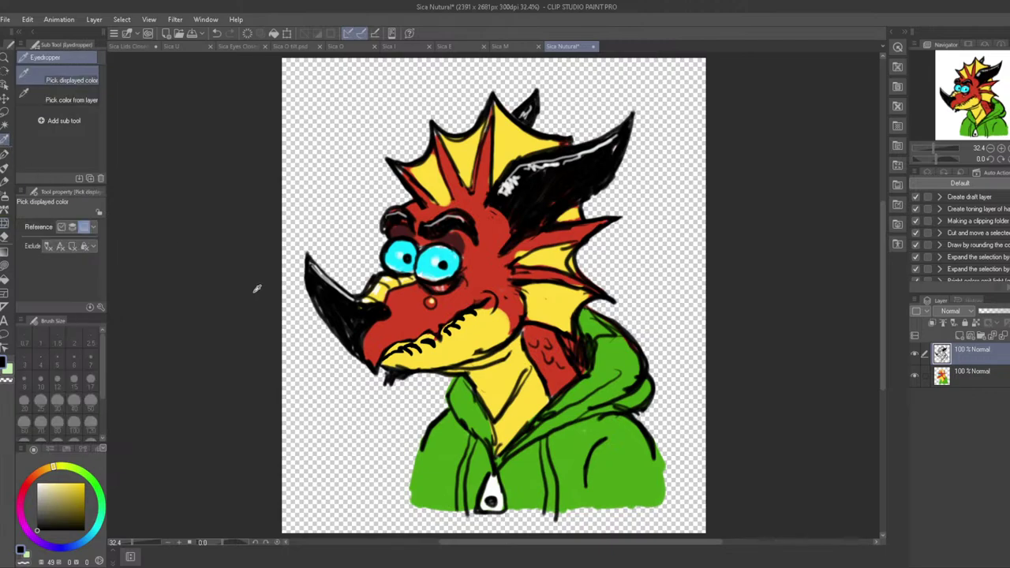
# Undo the stray brush mark on the mouth and touch up a front tooth outline in black with the size 30 G-pen
pyautogui.click(5, 166)
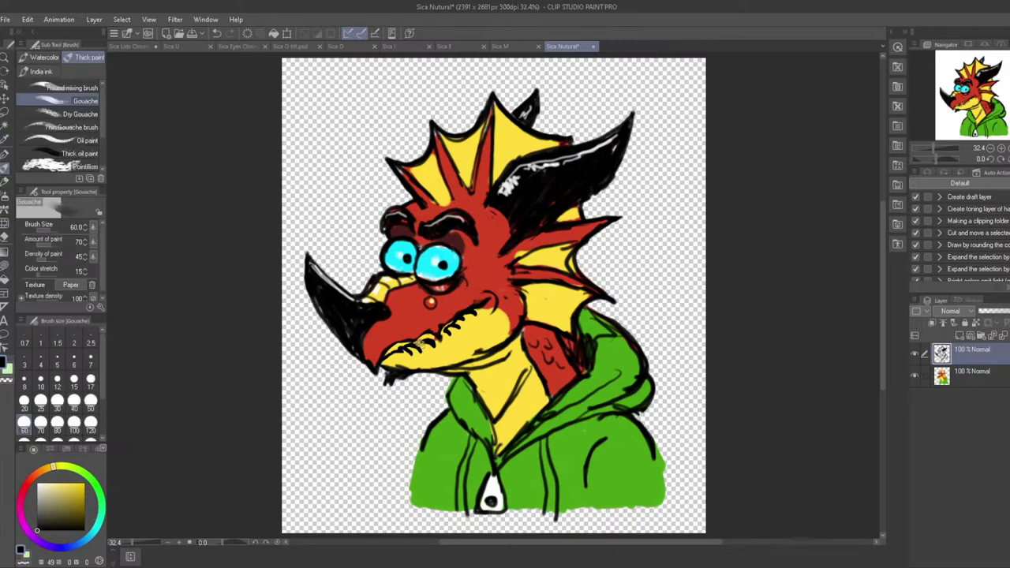
pyautogui.hotkey('ctrl', 'z')
pyautogui.click(7, 155)
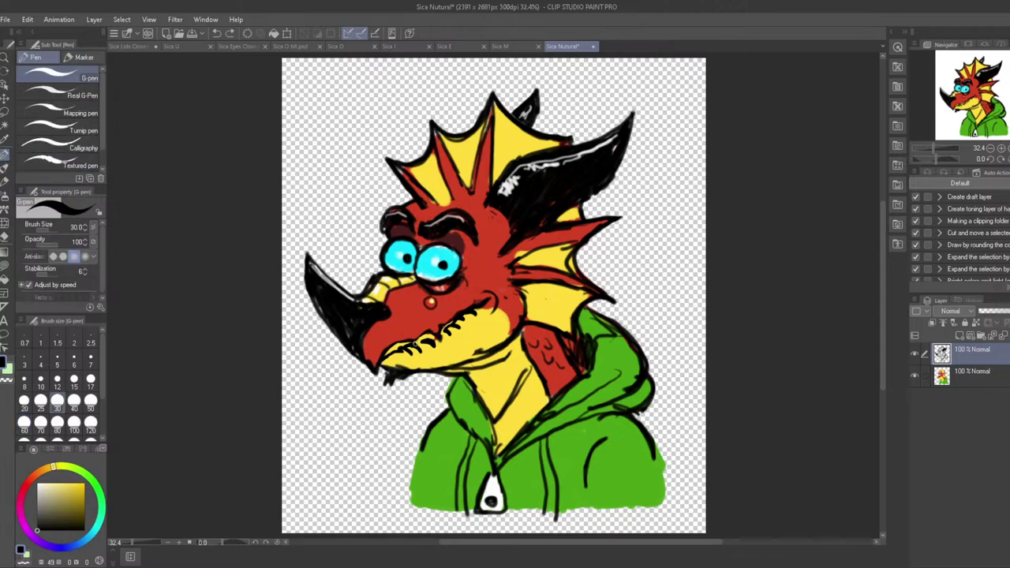
pyautogui.moveTo(415, 341); pyautogui.dragTo(422, 348)
# Fill the teeth along the mouth line with white using the size 30 G-pen, from the snout to the mouth corner
pyautogui.press('x')
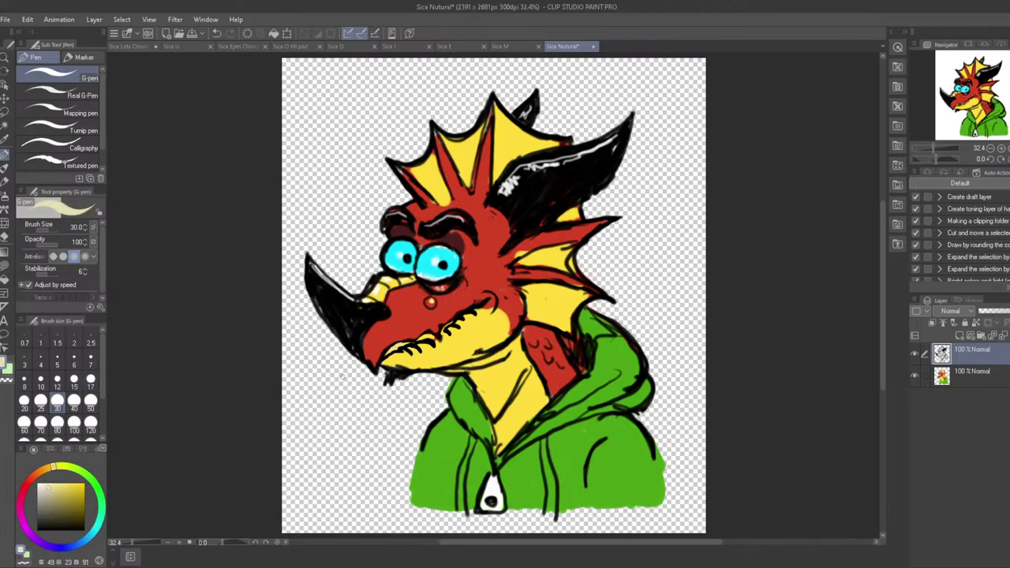
pyautogui.click(38, 483)
pyautogui.moveTo(392, 347); pyautogui.dragTo(401, 345)
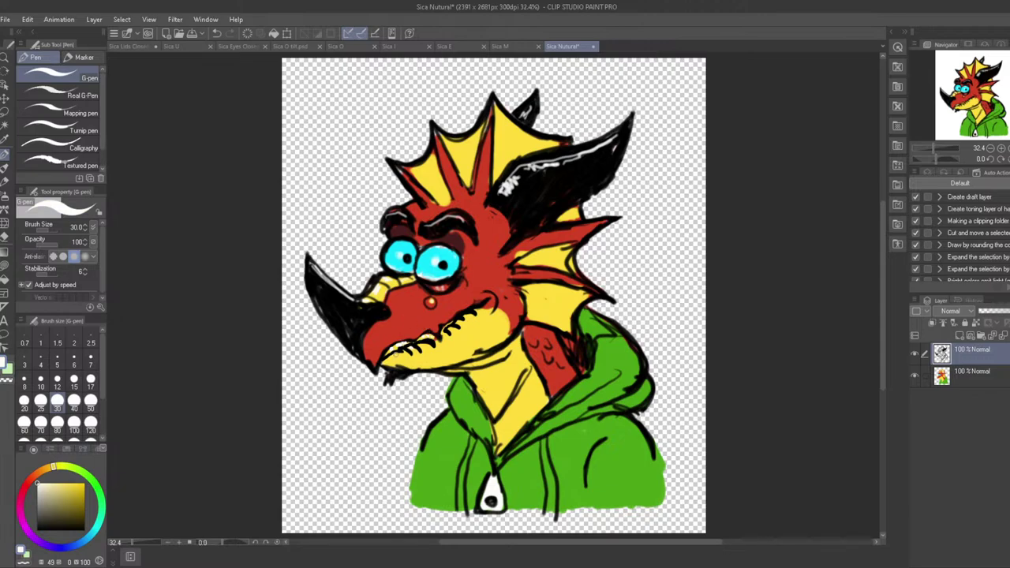
pyautogui.moveTo(394, 355); pyautogui.dragTo(494, 294)
# Sample black from the line art and redraw the outlines of the front and middle teeth with the G-pen
pyautogui.keyDown('alt'); pyautogui.click(386, 353); pyautogui.keyUp('alt')
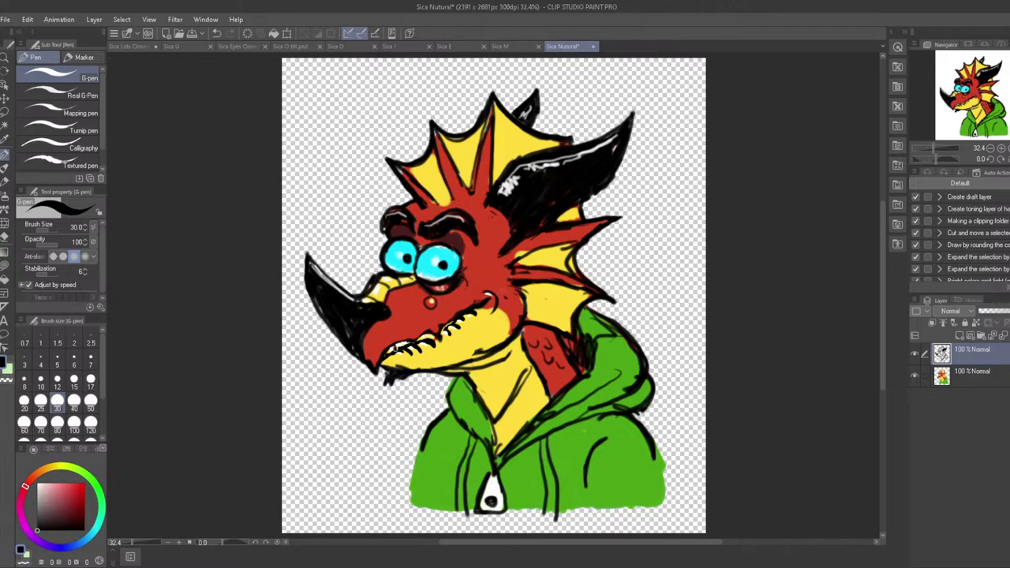
pyautogui.moveTo(402, 341)
pyautogui.mouseDown()
pyautogui.moveTo(396, 352)
pyautogui.moveTo(442, 329)
pyautogui.mouseUp()
pyautogui.moveTo(442, 324); pyautogui.dragTo(438, 335)
pyautogui.keyDown('ctrl'); pyautogui.click(965, 373); pyautogui.keyUp('ctrl')
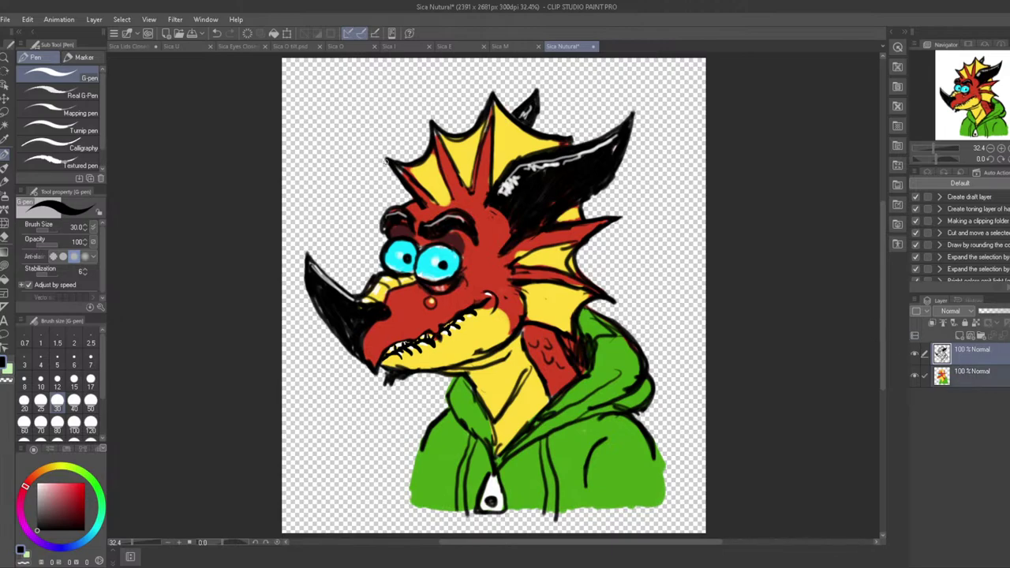
pyautogui.press('m')
pyautogui.moveTo(350, 140)
pyautogui.mouseDown()
pyautogui.moveTo(290, 245)
pyautogui.moveTo(342, 404)
pyautogui.moveTo(396, 408)
pyautogui.moveTo(435, 382)
pyautogui.mouseUp()
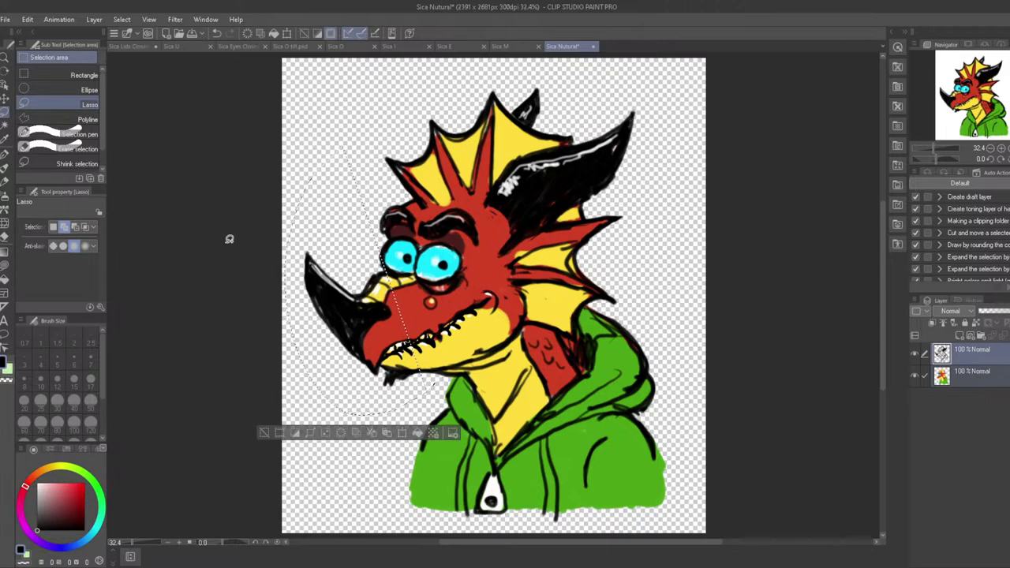
pyautogui.click(263, 432)
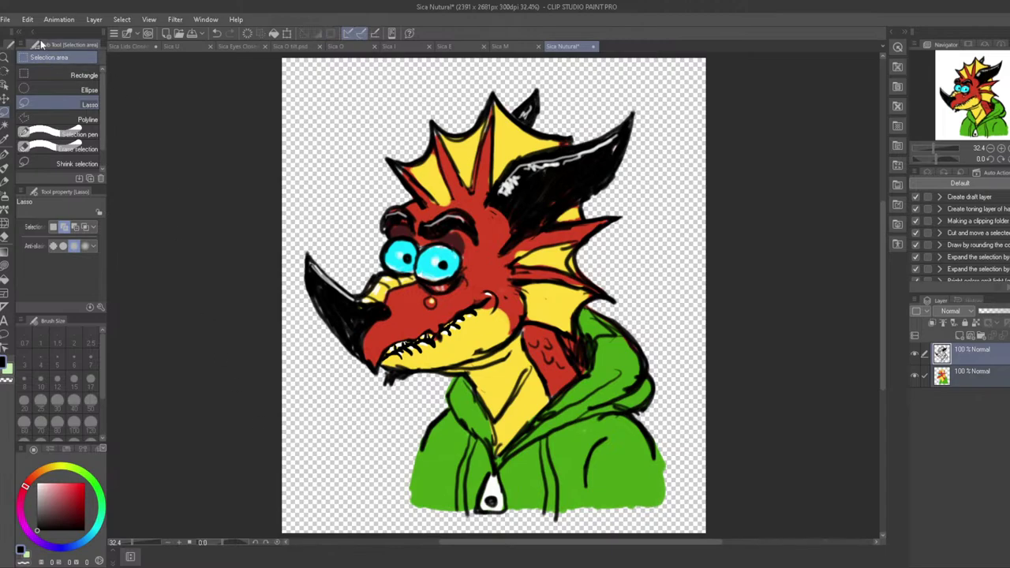
# Save the edited mouth drawing as a new file named Sica F in CLIP STUDIO FORMAT
pyautogui.click(7, 19)
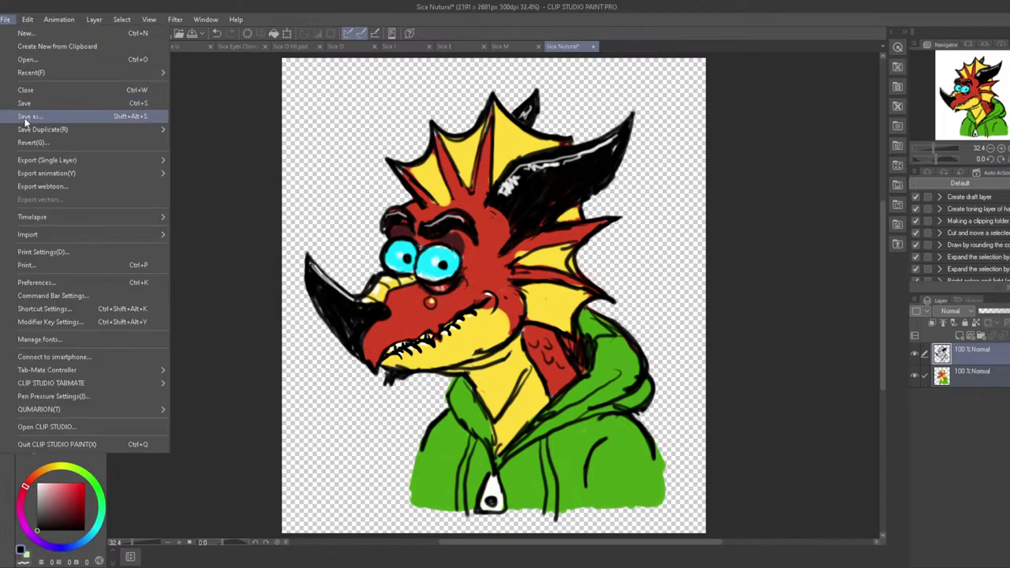
pyautogui.click(26, 119)
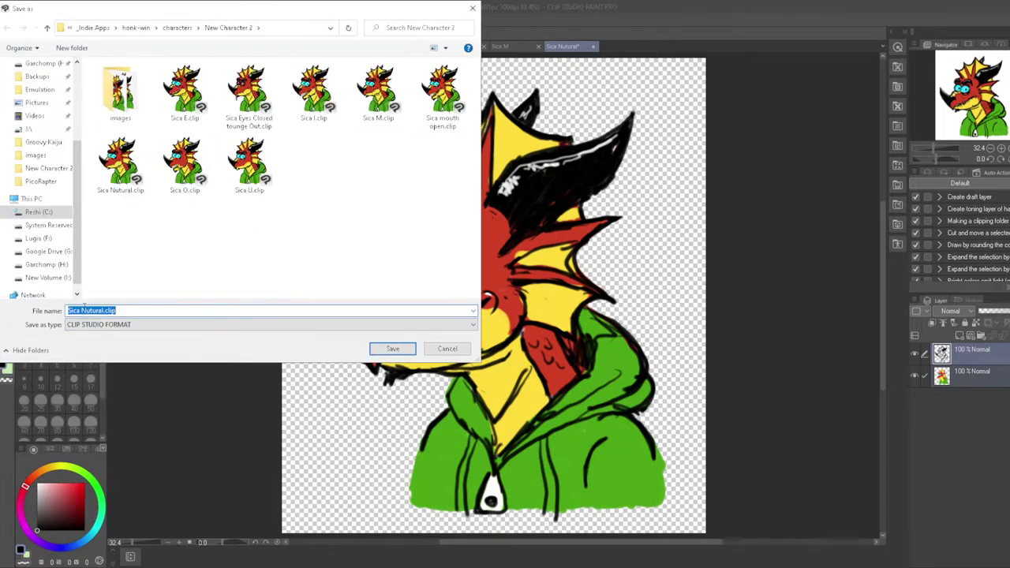
pyautogui.click(82, 311)
pyautogui.moveTo(82, 311); pyautogui.dragTo(103, 311)
pyautogui.press('Return')
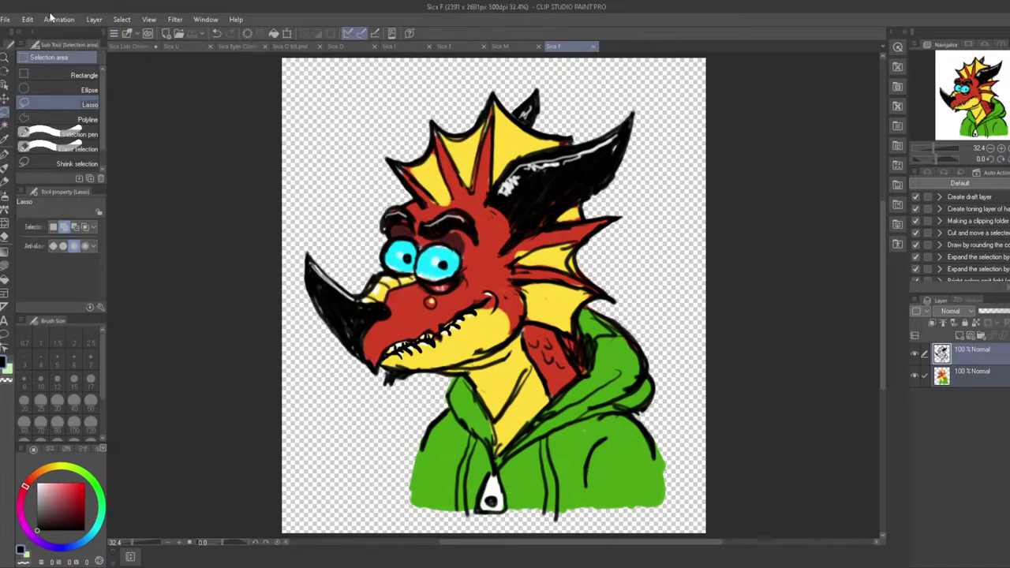
# Export the drawing as a single-layer PNG named Sica F.png into the character's images folder
pyautogui.click(6, 19)
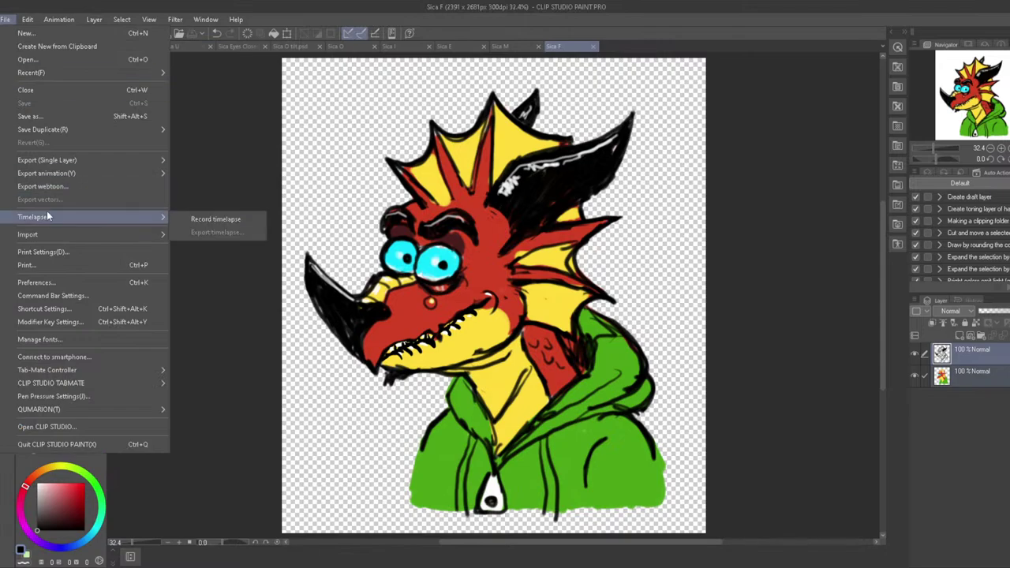
pyautogui.moveTo(46, 234)
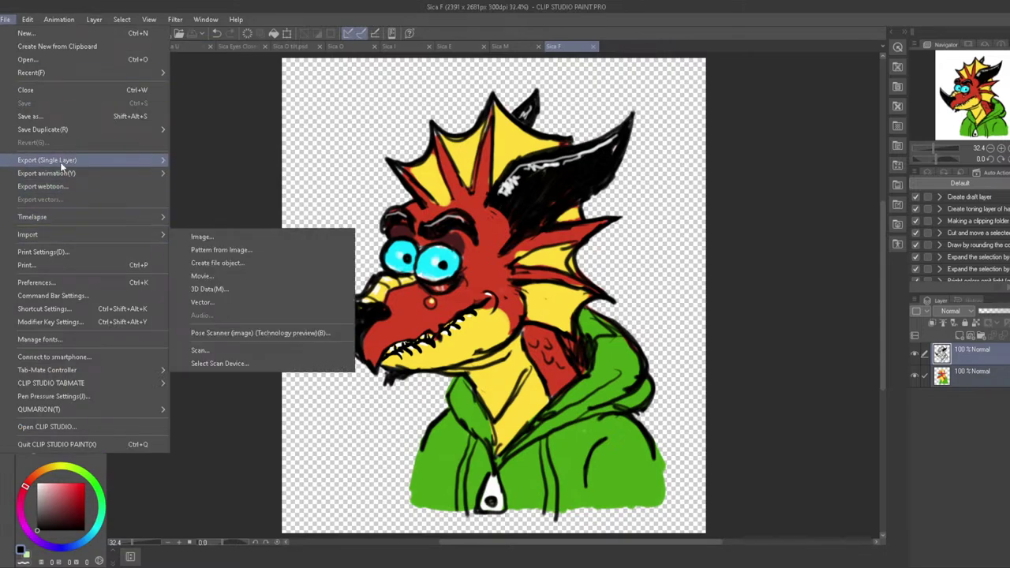
pyautogui.click(212, 194)
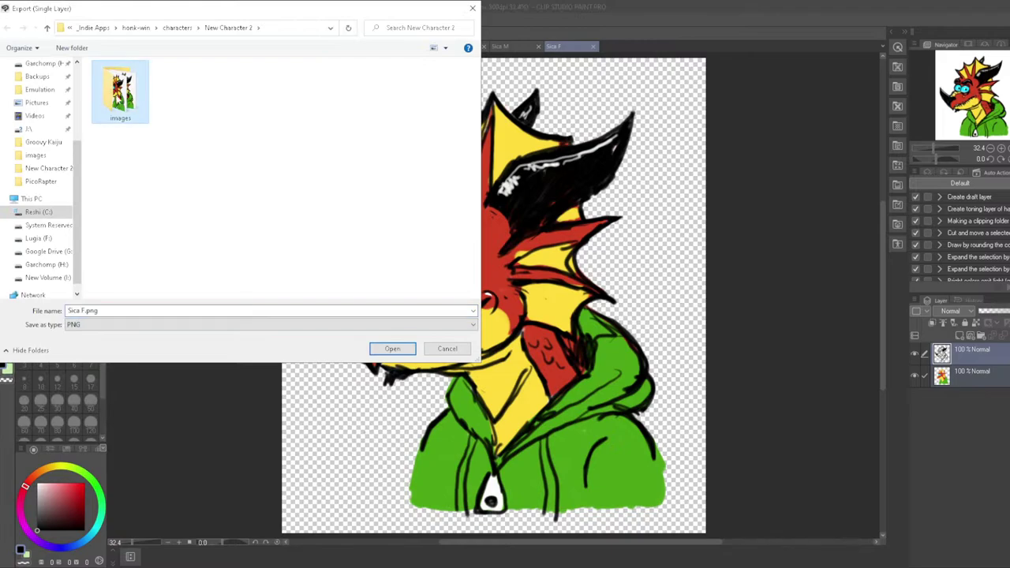
pyautogui.doubleClick(120, 91)
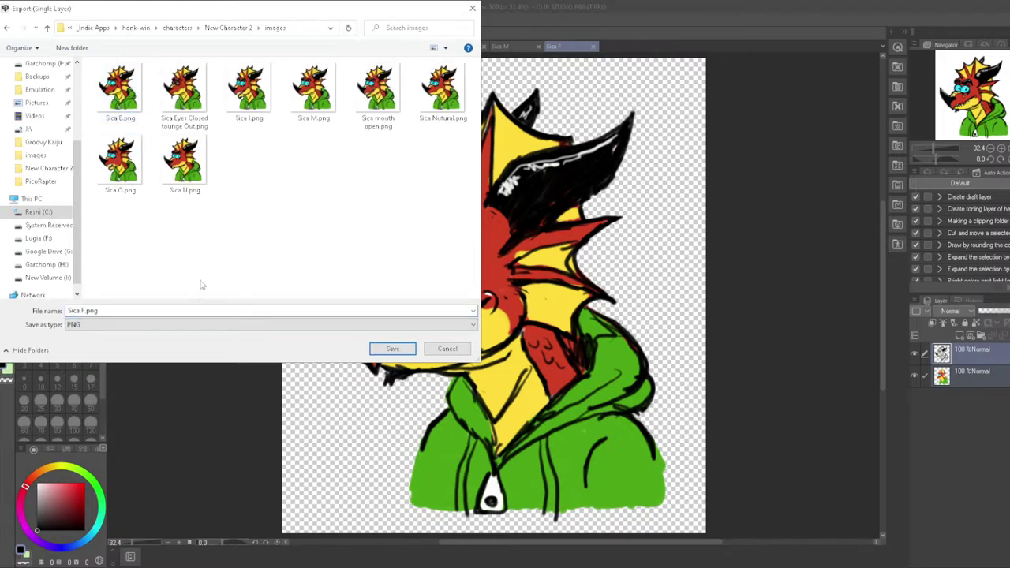
pyautogui.click(392, 349)
pyautogui.click(635, 158)
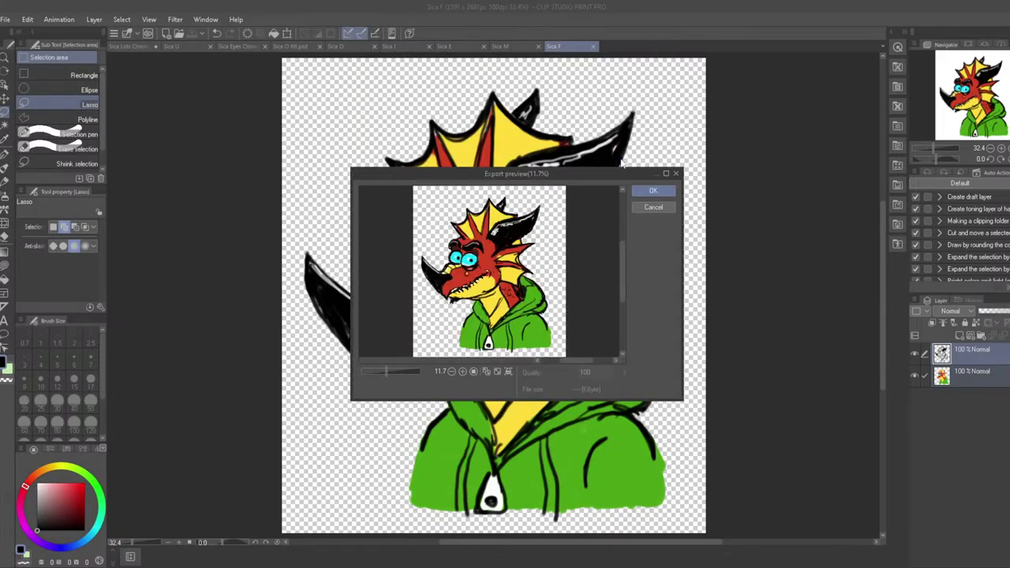
pyautogui.click(650, 192)
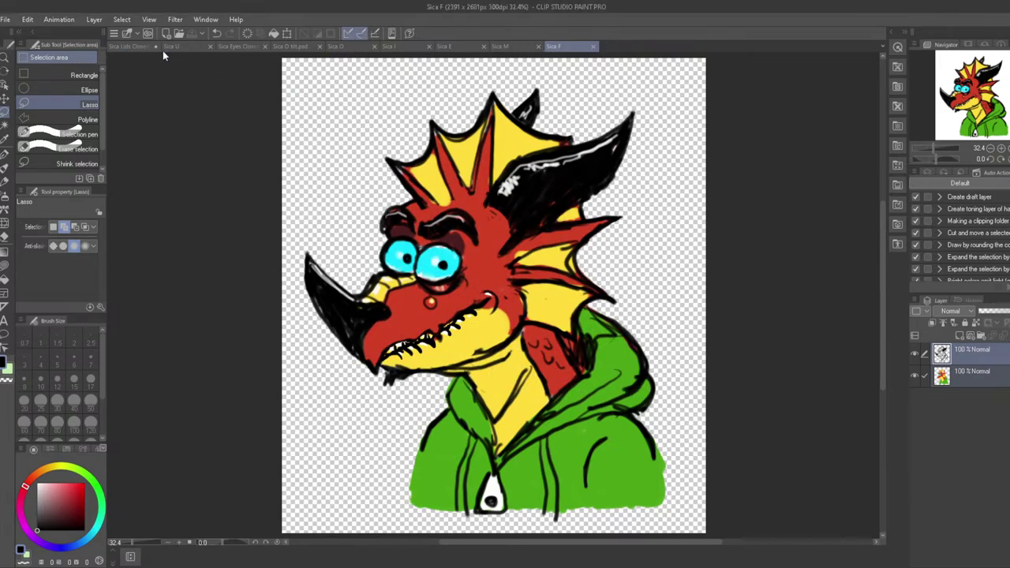
# Open Sica Nutural.clip from the New Character 2 folder
pyautogui.click(6, 19)
pyautogui.press('Escape')
pyautogui.hotkey('ctrl', 'o')
pyautogui.click(228, 28)
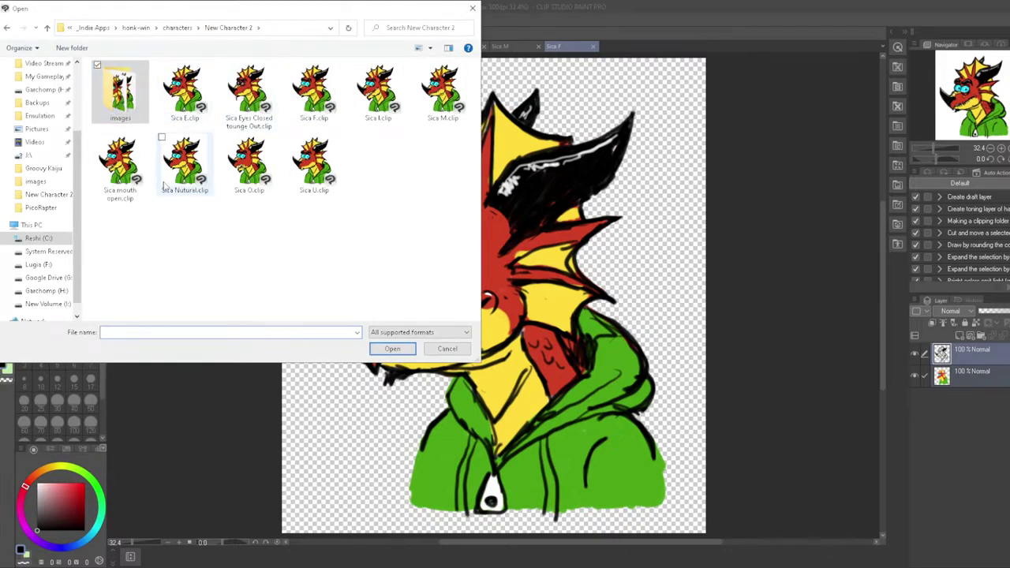
pyautogui.doubleClick(193, 173)
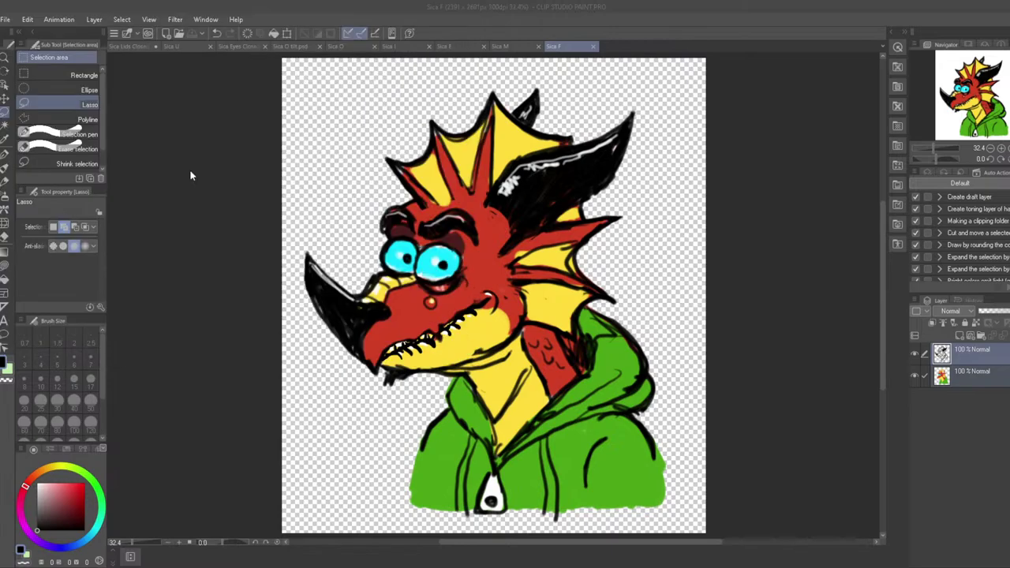
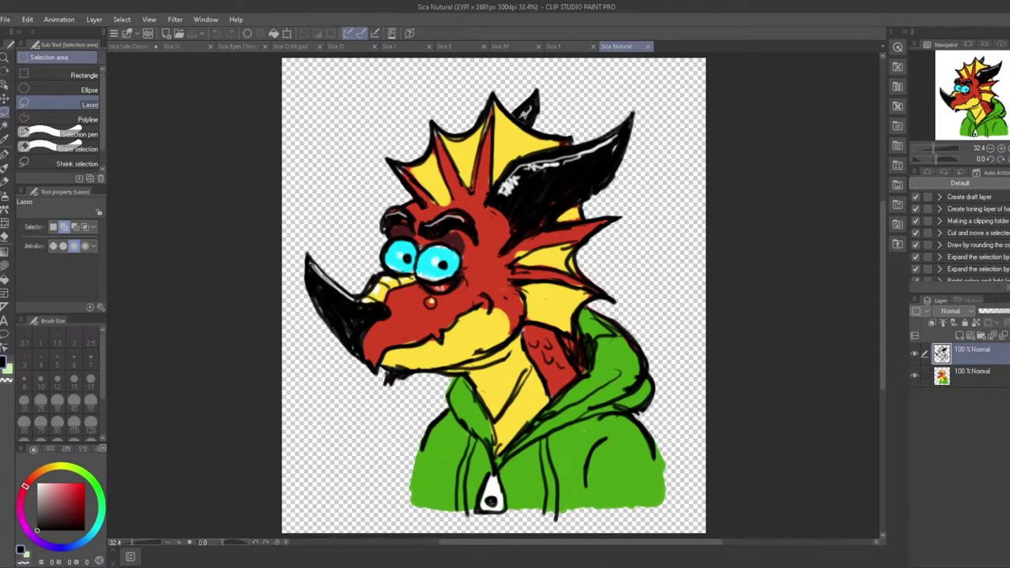
# Check the speech sprite slots in HONK's layer config, and open Sica I.clip in Clip Studio Paint
pyautogui.click(884, 525)
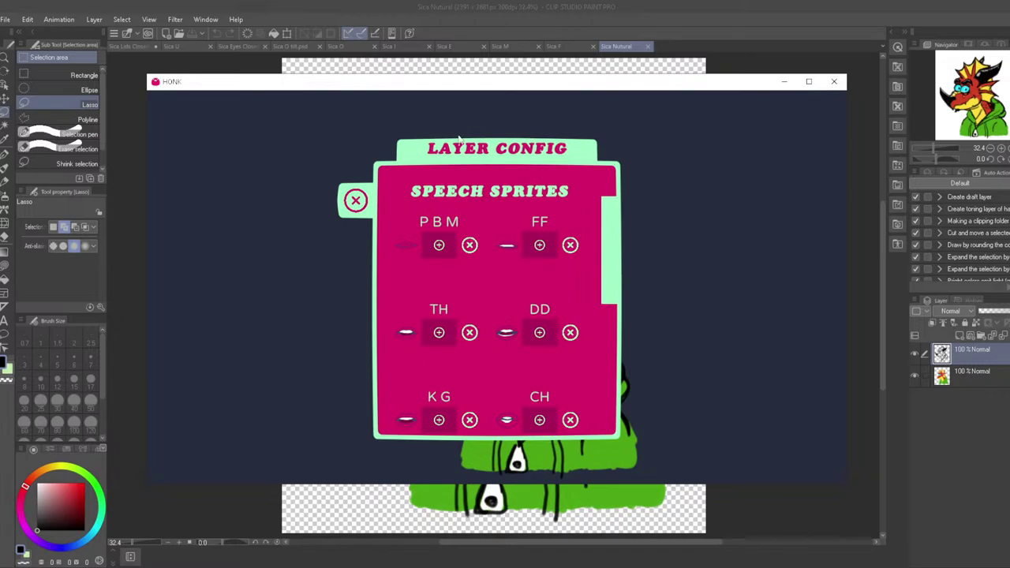
pyautogui.scroll(-1, 543, 359)
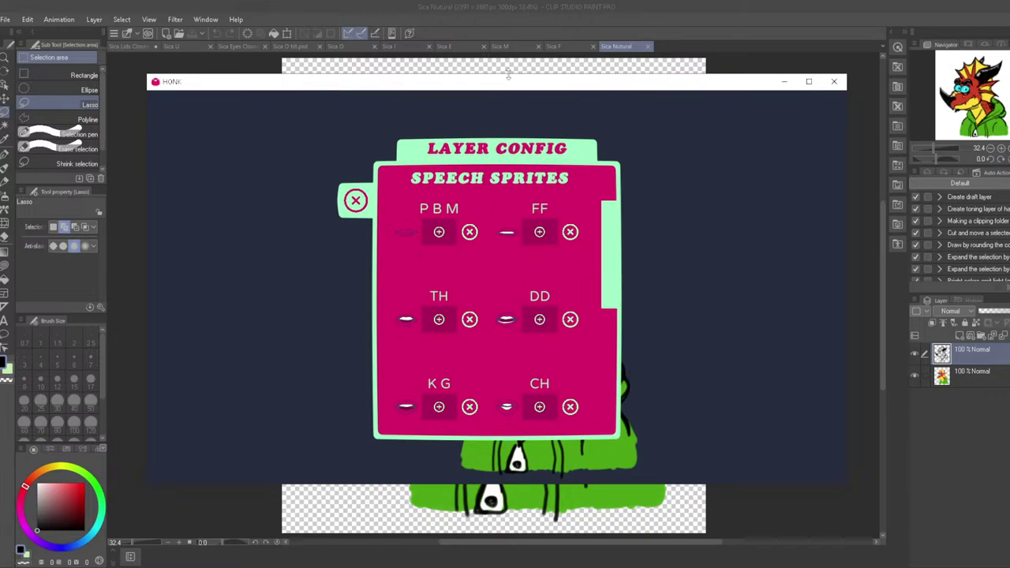
pyautogui.click(520, 28)
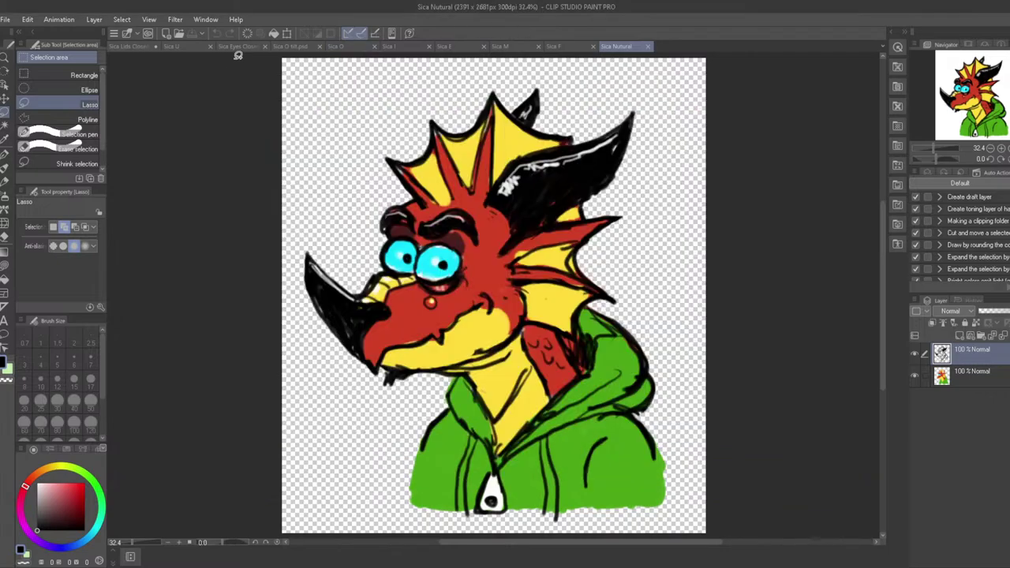
pyautogui.click(9, 20)
pyautogui.click(23, 59)
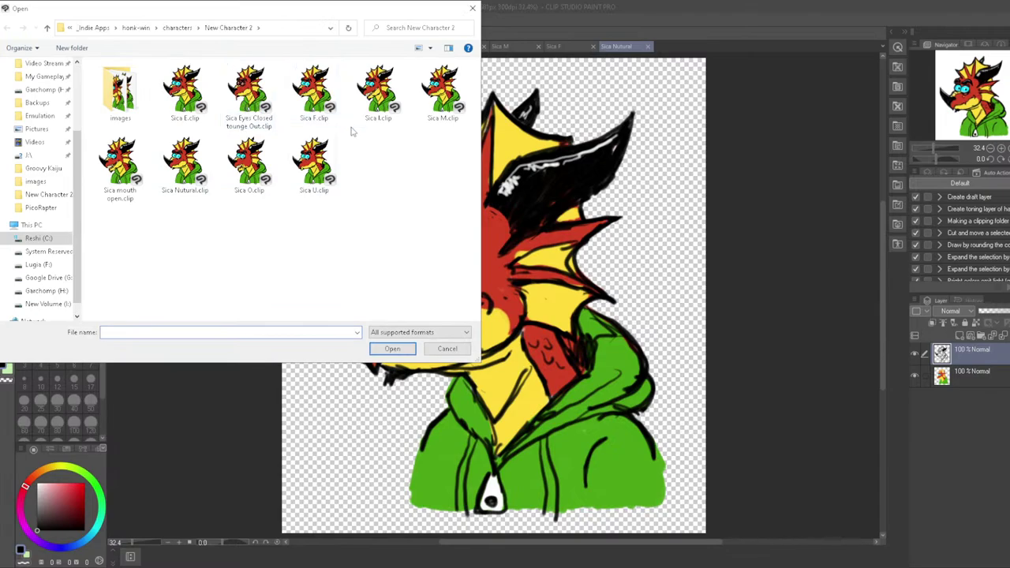
pyautogui.click(375, 110)
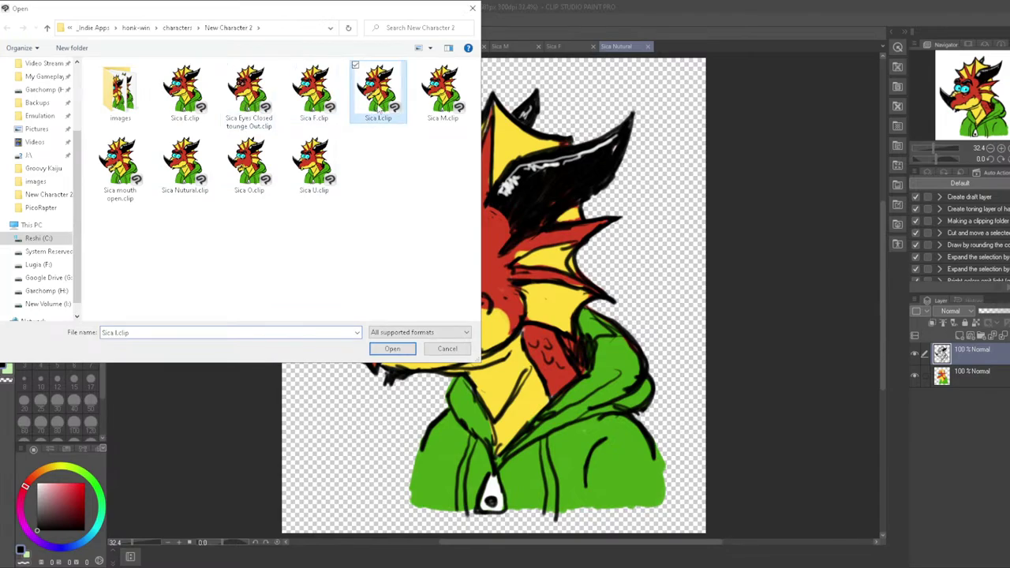
pyautogui.click(392, 349)
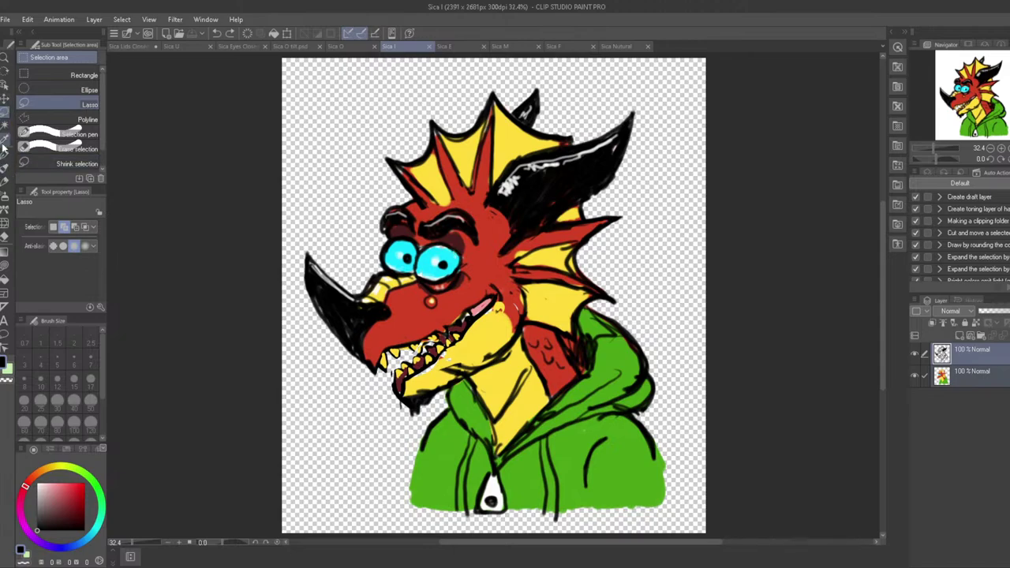
# Adjust the front of the lower jaw on the line art layer with Liquify at size 500
pyautogui.click(4, 266)
pyautogui.click(5, 225)
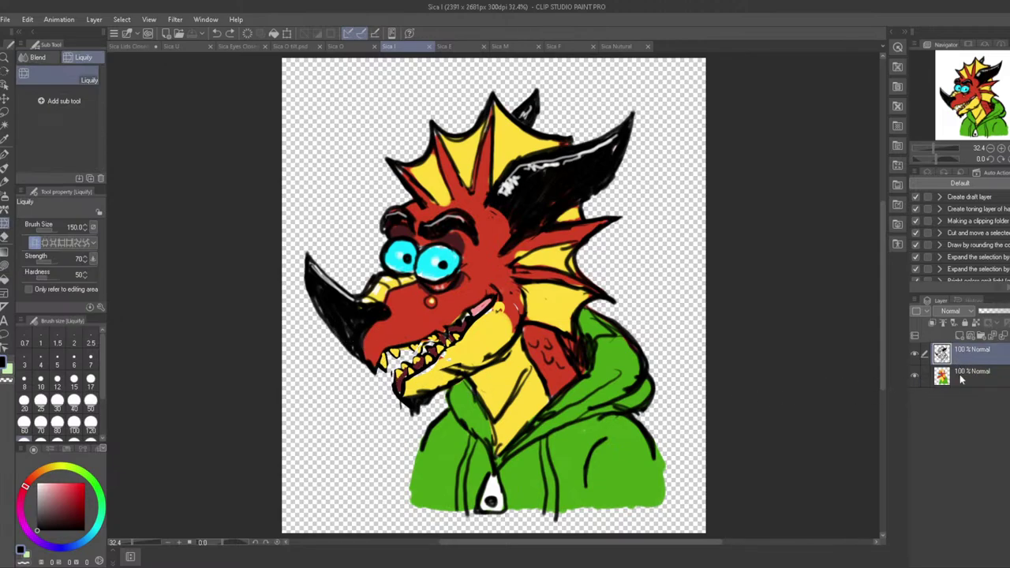
pyautogui.press(']')
pyautogui.press(']')
pyautogui.press(']')
pyautogui.press(']')
pyautogui.press(']')
pyautogui.press(']')
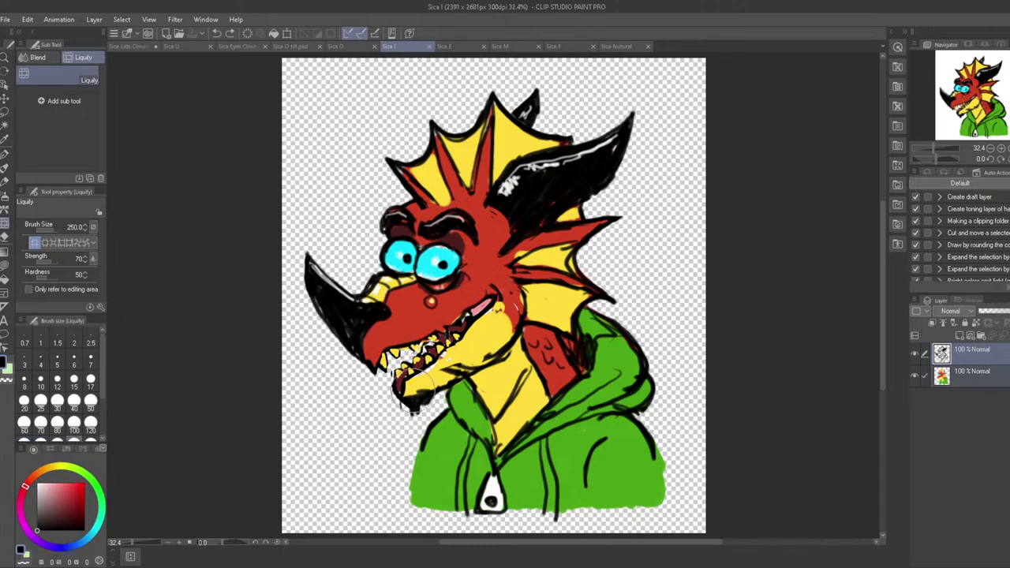
pyautogui.moveTo(413, 393); pyautogui.dragTo(412, 405)
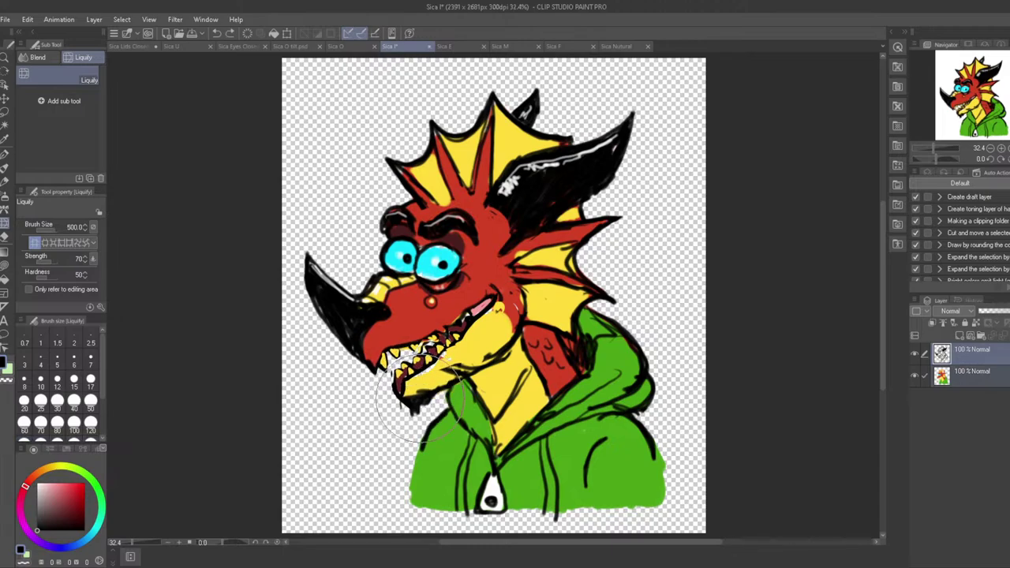
# Shift the lower jaw outline forward and pull the mouth corner upward with Liquify at size 400
pyautogui.press('[')
pyautogui.press('[')
pyautogui.press(']')
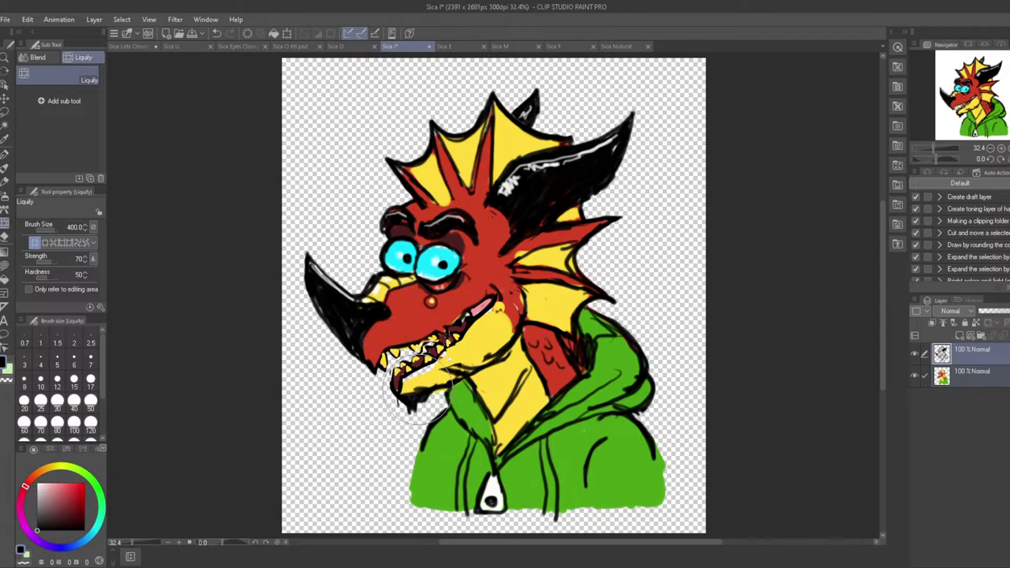
pyautogui.moveTo(416, 398)
pyautogui.mouseDown()
pyautogui.moveTo(454, 370)
pyautogui.moveTo(432, 395)
pyautogui.mouseUp()
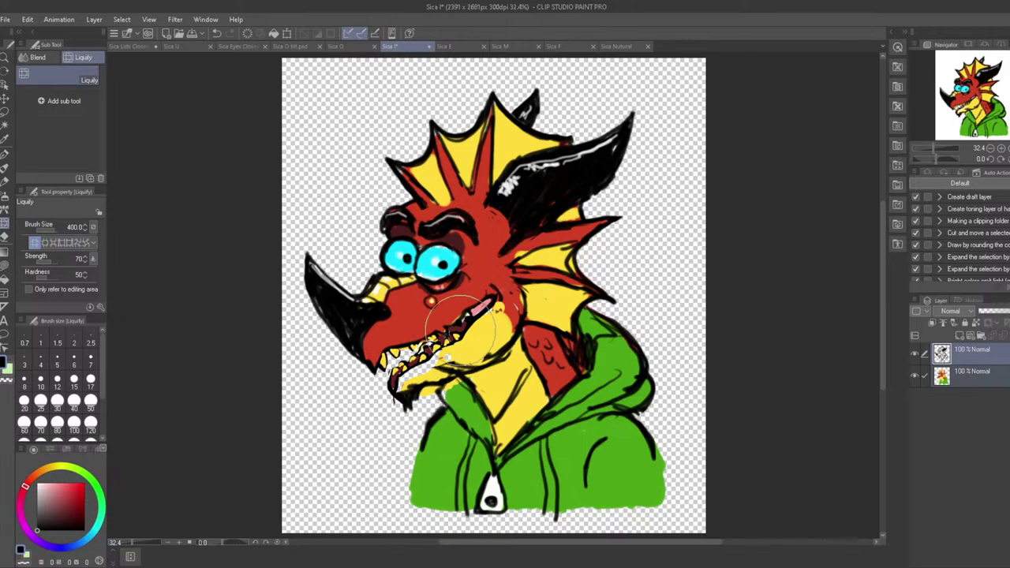
pyautogui.moveTo(468, 329)
pyautogui.mouseDown()
pyautogui.moveTo(453, 331)
pyautogui.moveTo(492, 307)
pyautogui.moveTo(477, 293)
pyautogui.mouseUp()
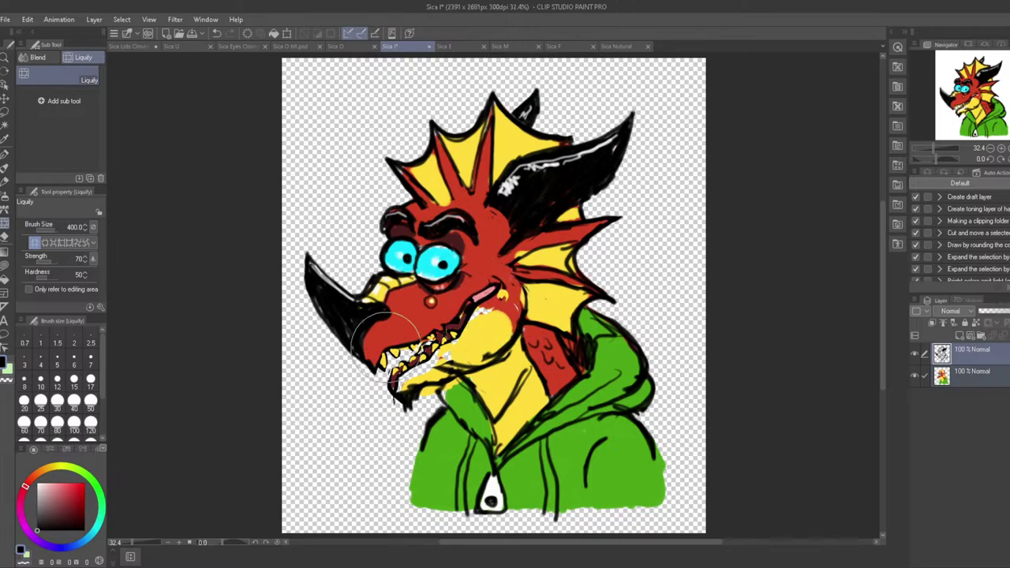
pyautogui.moveTo(386, 335)
pyautogui.mouseDown()
pyautogui.moveTo(361, 404)
pyautogui.moveTo(383, 386)
pyautogui.moveTo(390, 429)
pyautogui.mouseUp()
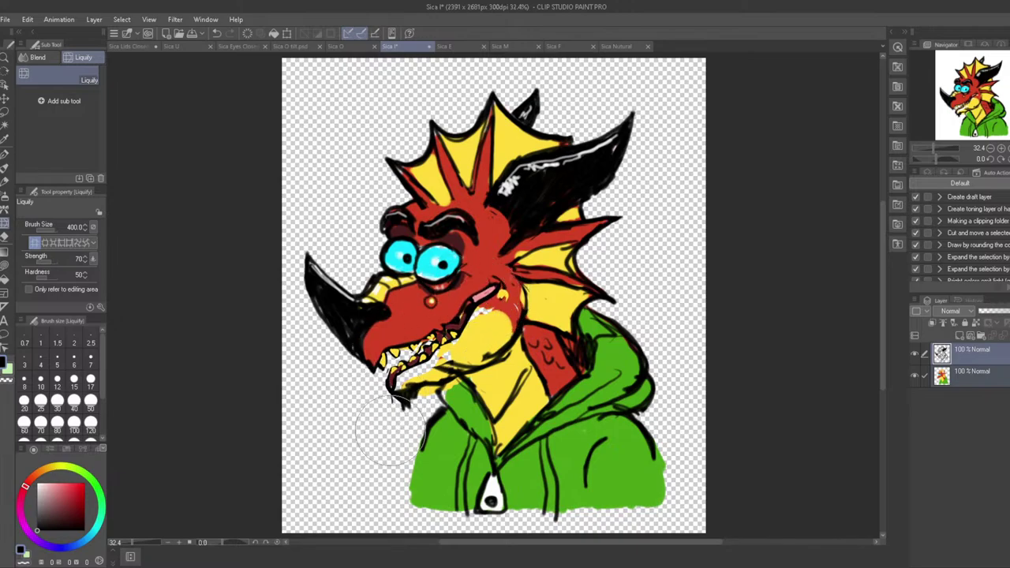
# Warp the jaw's yellow fill on the colour layer to meet the reshaped outlines, using Liquify from size 400 down to 200
pyautogui.hotkey('alt', '[')
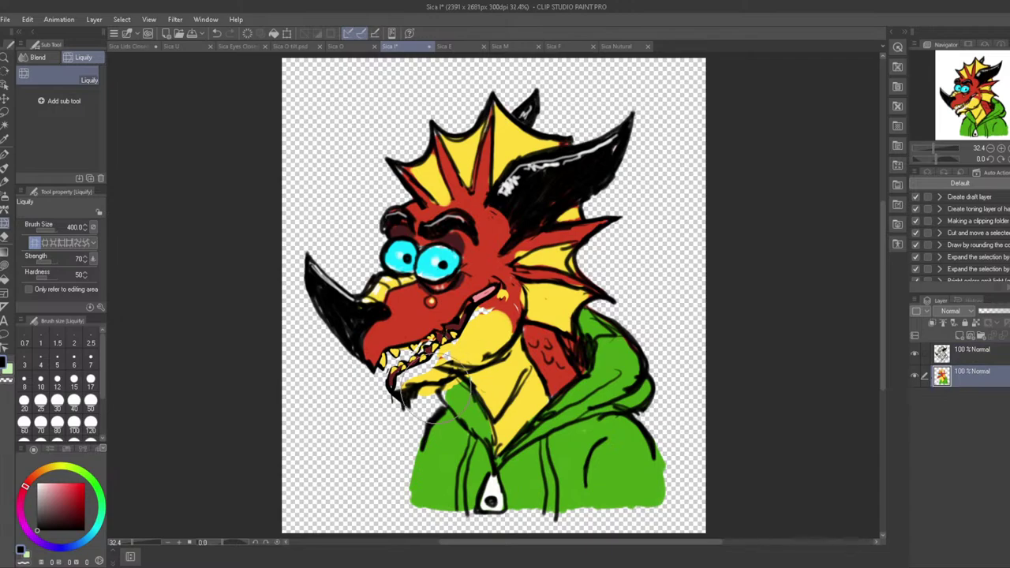
pyautogui.moveTo(437, 397)
pyautogui.mouseDown()
pyautogui.moveTo(402, 386)
pyautogui.moveTo(414, 371)
pyautogui.moveTo(428, 385)
pyautogui.moveTo(418, 369)
pyautogui.moveTo(448, 339)
pyautogui.moveTo(457, 351)
pyautogui.moveTo(471, 312)
pyautogui.moveTo(482, 319)
pyautogui.moveTo(473, 332)
pyautogui.moveTo(487, 302)
pyautogui.moveTo(439, 321)
pyautogui.mouseUp()
pyautogui.press('[')
pyautogui.press('[')
pyautogui.press('[')
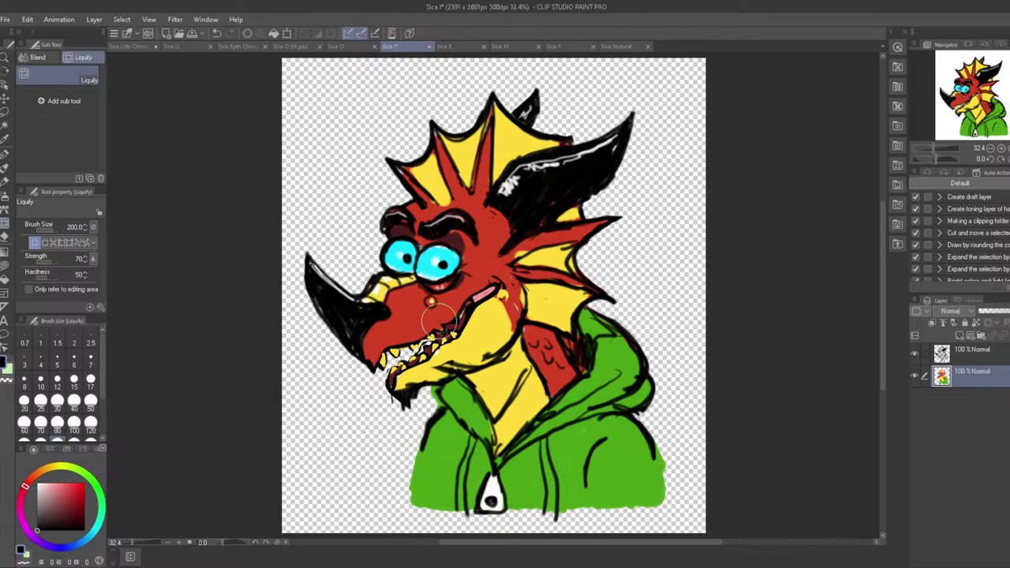
# Redraw the mouth corner and upper front tooth outlines in black on the line art layer with the size 30 G-pen
pyautogui.click(4, 156)
pyautogui.click(962, 359)
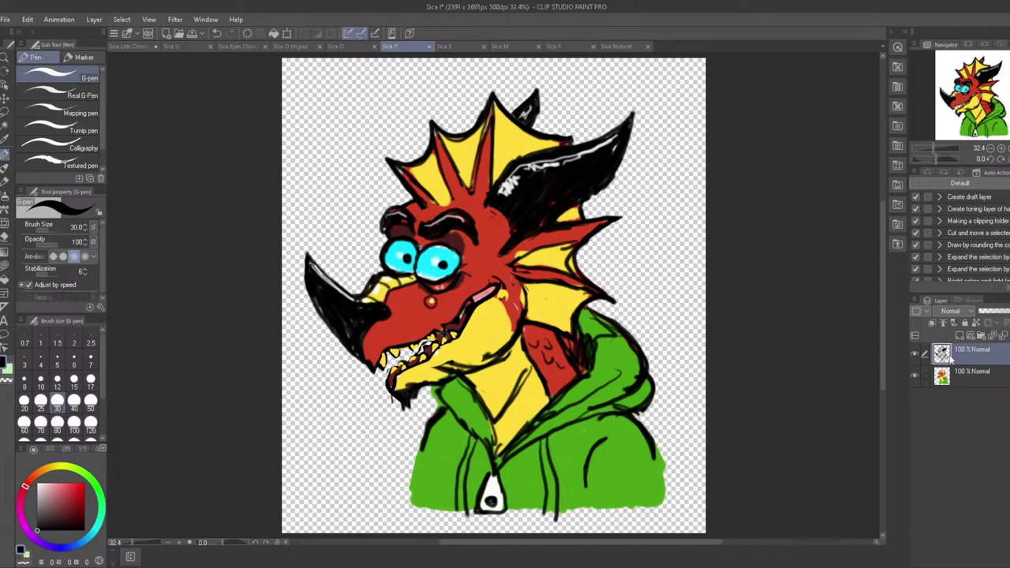
pyautogui.keyDown('alt'); pyautogui.click(377, 344); pyautogui.keyUp('alt')
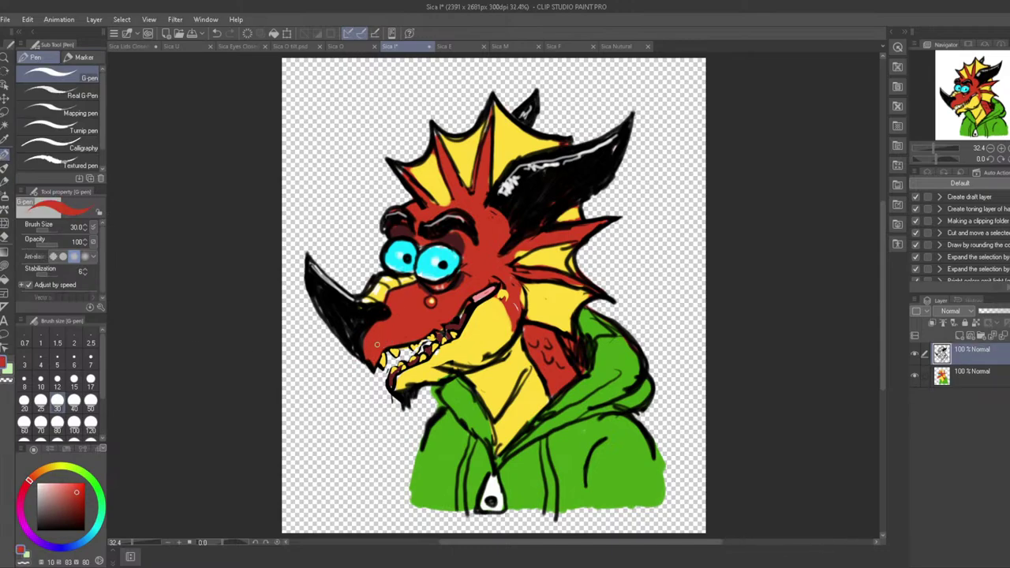
pyautogui.click(84, 530)
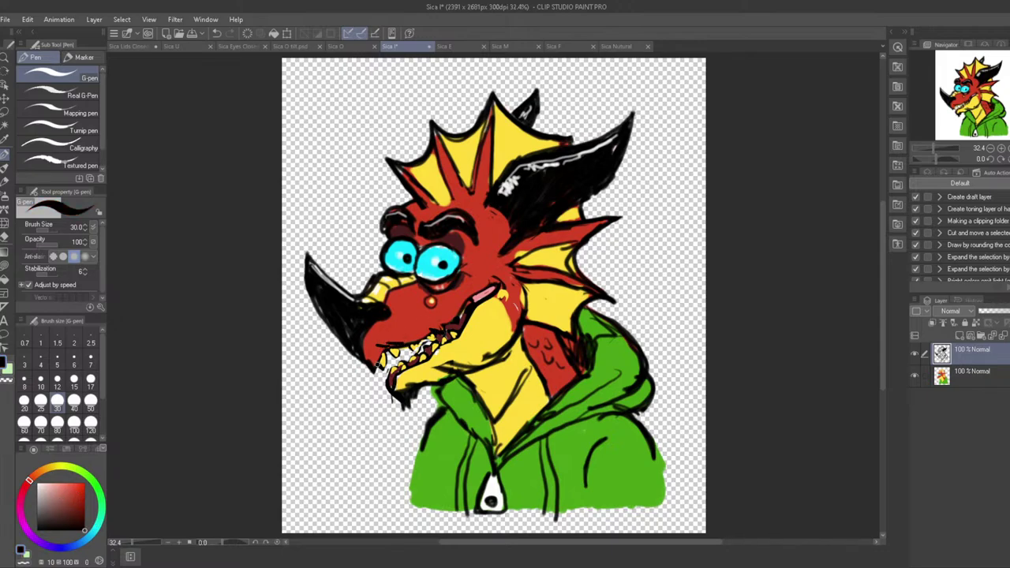
pyautogui.moveTo(474, 291)
pyautogui.mouseDown()
pyautogui.moveTo(492, 273)
pyautogui.moveTo(503, 291)
pyautogui.mouseUp()
pyautogui.keyDown('alt'); pyautogui.click(426, 277); pyautogui.keyUp('alt')
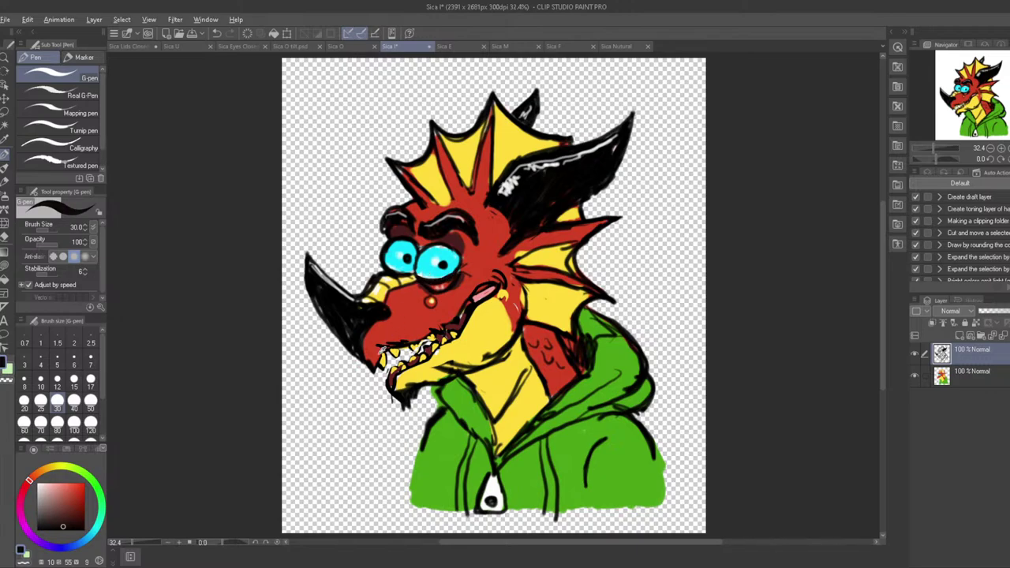
# Repaint the teeth yellow with black touch-ups on the upper row, and fill the lower mouth interior in muted red with the G-pen
pyautogui.keyDown('alt'); pyautogui.click(387, 353); pyautogui.keyUp('alt')
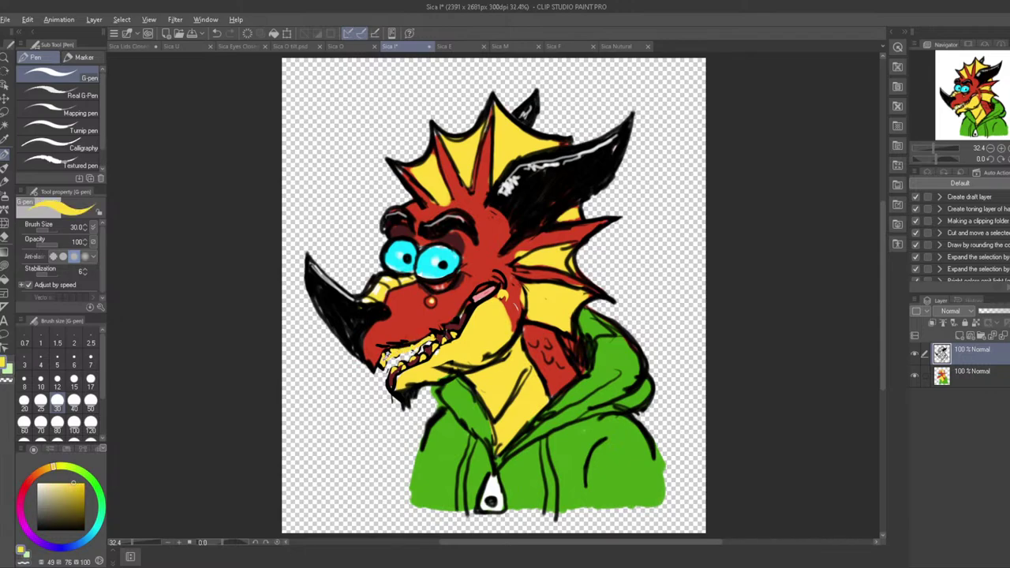
pyautogui.keyDown('alt'); pyautogui.click(389, 355); pyautogui.keyUp('alt')
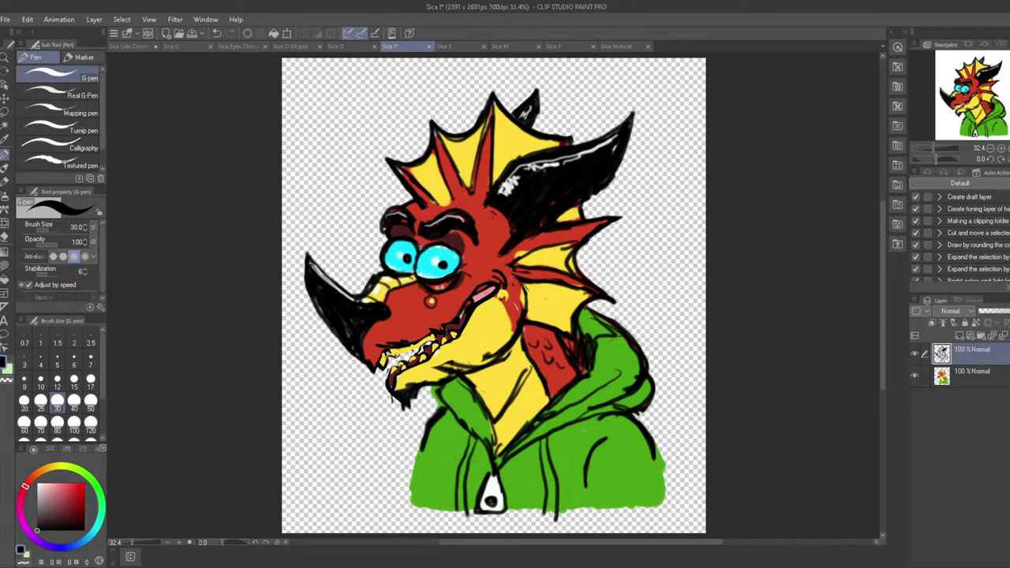
pyautogui.click(60, 499)
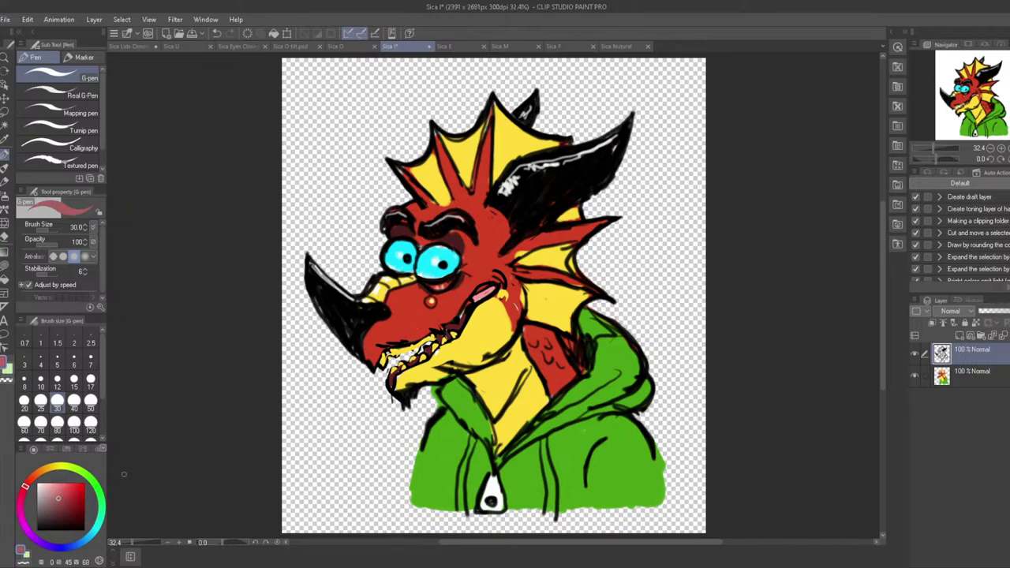
pyautogui.moveTo(394, 370); pyautogui.dragTo(421, 352)
pyautogui.keyDown('alt'); pyautogui.click(420, 357); pyautogui.keyUp('alt')
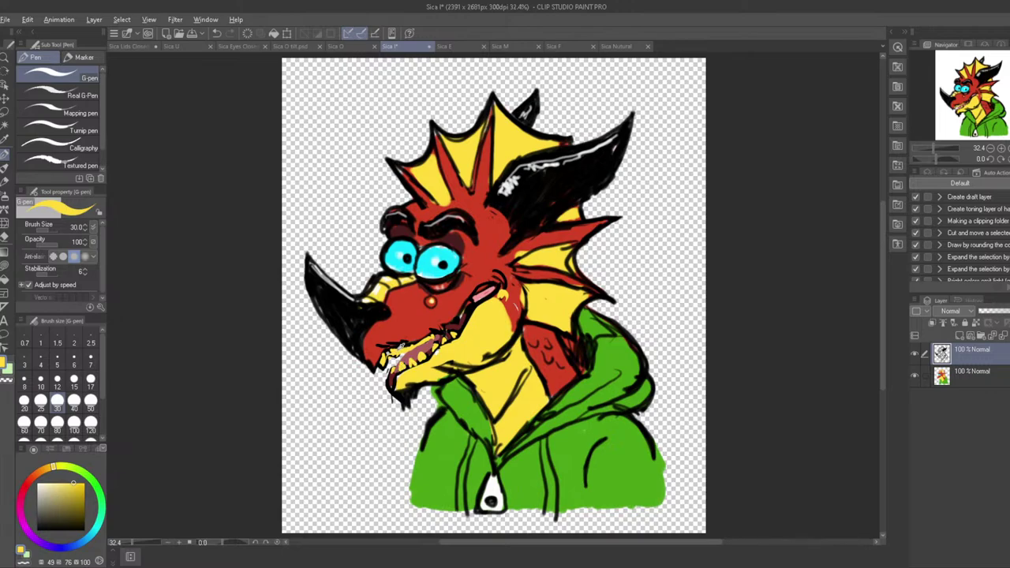
# Outline the teeth in black with the size 30 G-pen, touch them up in yellow, and repaint the tongue tip pink
pyautogui.keyDown('alt'); pyautogui.click(398, 349); pyautogui.keyUp('alt')
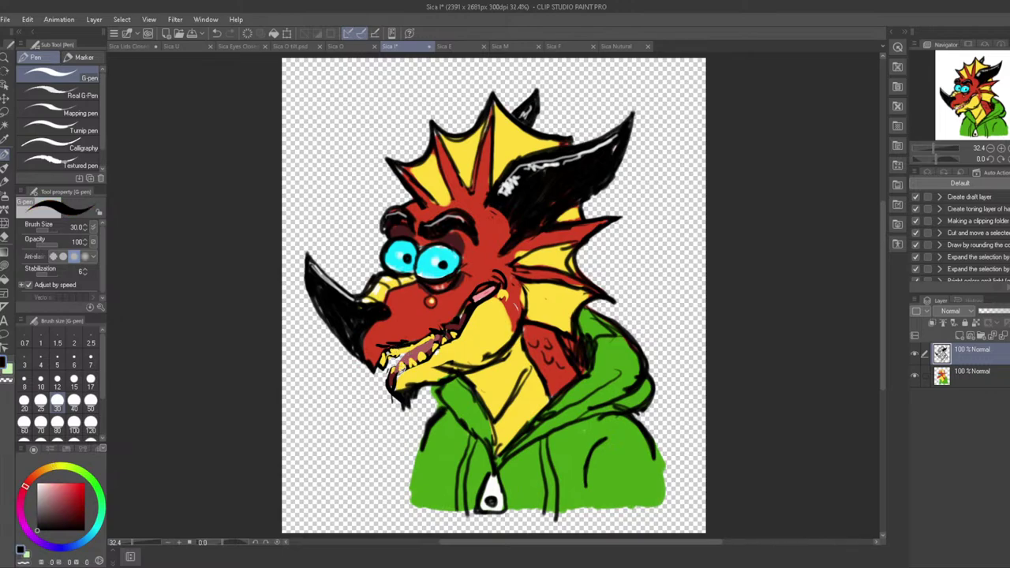
pyautogui.moveTo(398, 358); pyautogui.dragTo(397, 375)
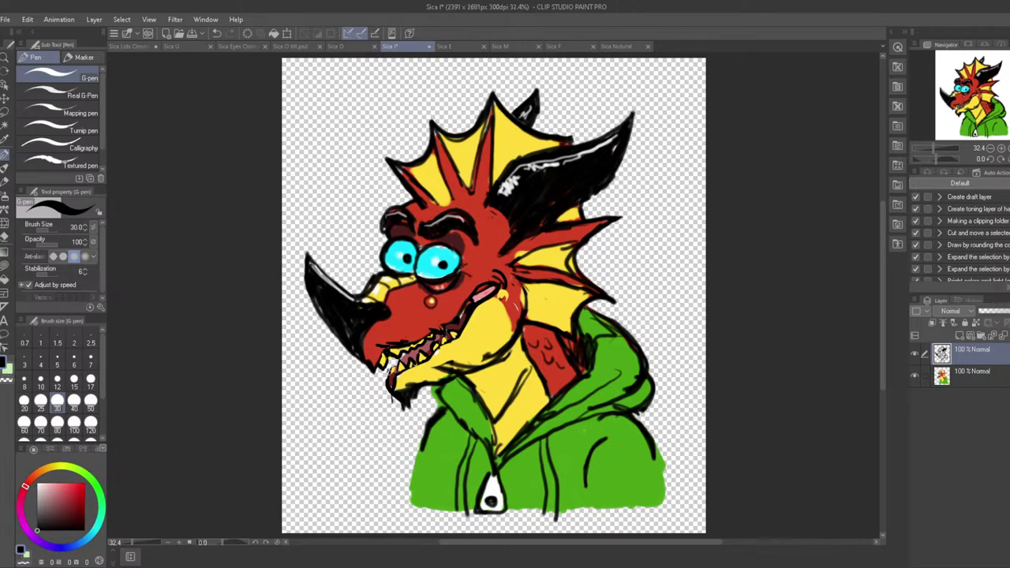
pyautogui.moveTo(407, 369)
pyautogui.mouseDown()
pyautogui.moveTo(408, 353)
pyautogui.moveTo(420, 355)
pyautogui.mouseUp()
pyautogui.keyDown('alt'); pyautogui.click(412, 365); pyautogui.keyUp('alt')
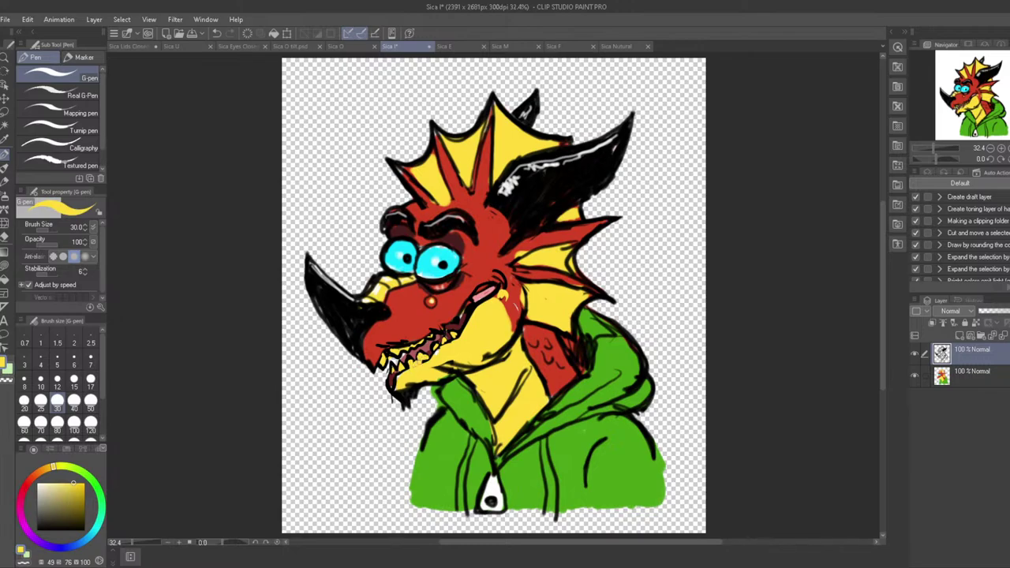
pyautogui.keyDown('alt'); pyautogui.click(435, 352); pyautogui.keyUp('alt')
pyautogui.keyDown('alt'); pyautogui.click(399, 379); pyautogui.keyUp('alt')
pyautogui.keyDown('alt'); pyautogui.click(397, 381); pyautogui.keyUp('alt')
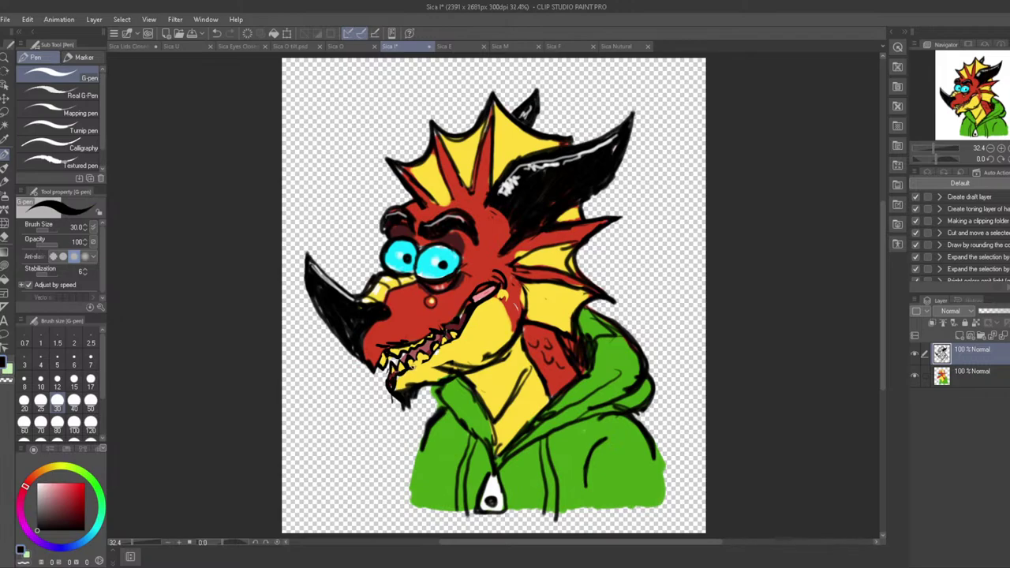
pyautogui.moveTo(416, 364); pyautogui.dragTo(420, 351)
pyautogui.keyDown('alt'); pyautogui.click(472, 294); pyautogui.keyUp('alt')
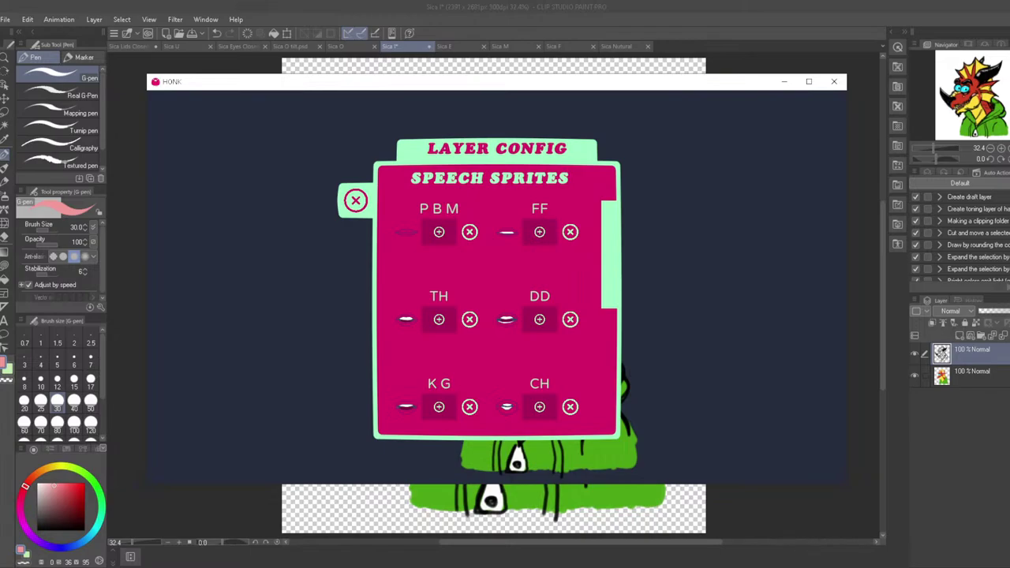
# Check the speech sprite sounds in HONK's layer config to decide which one this mouth shape fits
pyautogui.scroll(-3, 489, 324)
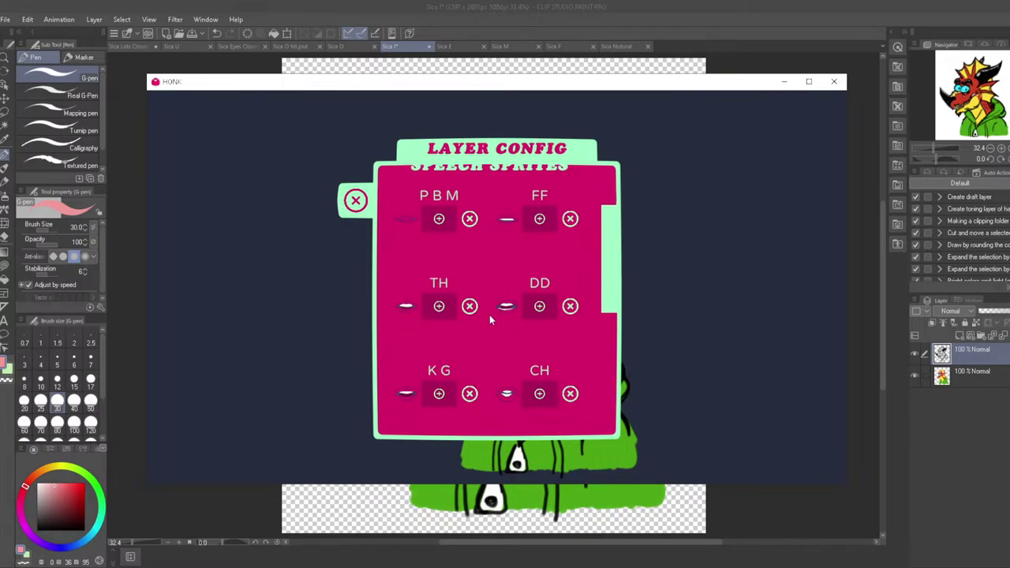
pyautogui.scroll(-1, 487, 335)
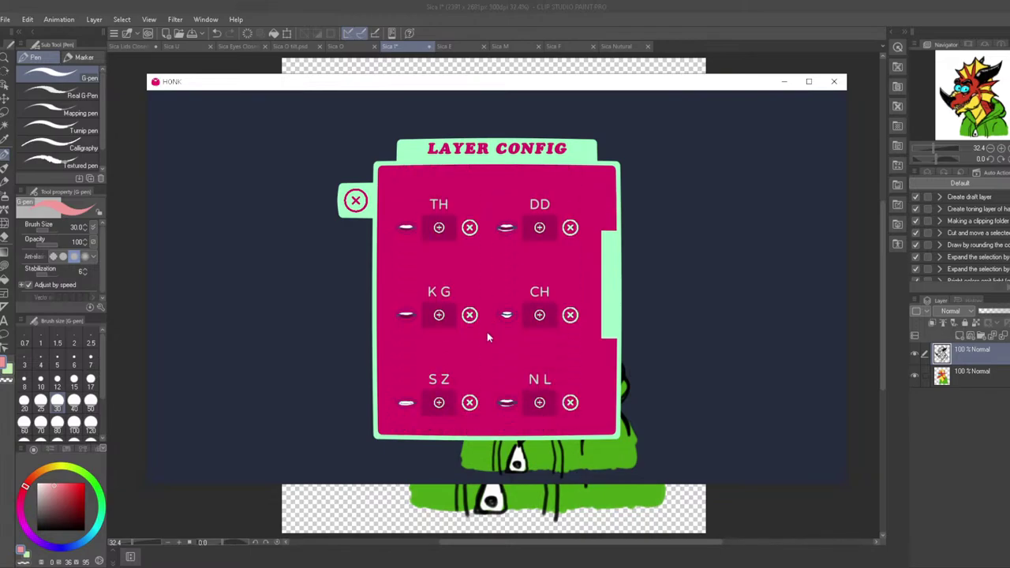
pyautogui.scroll(-1, 488, 337)
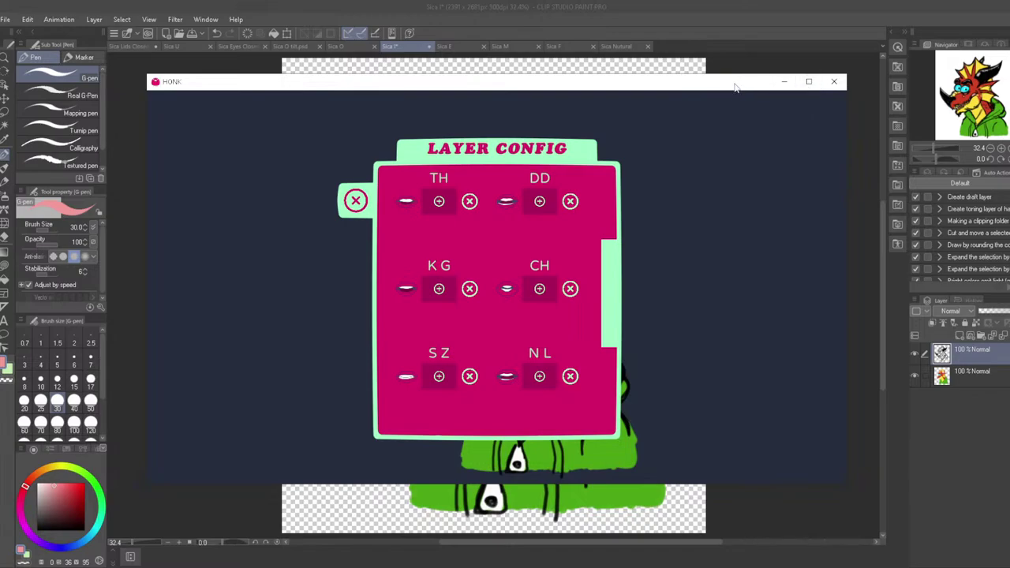
pyautogui.click(652, 5)
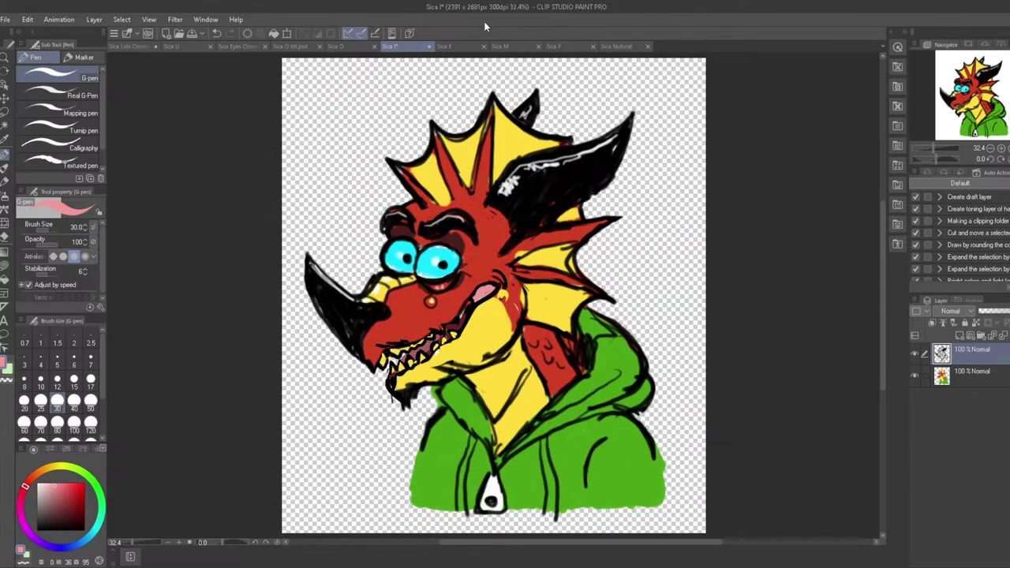
pyautogui.click(5, 21)
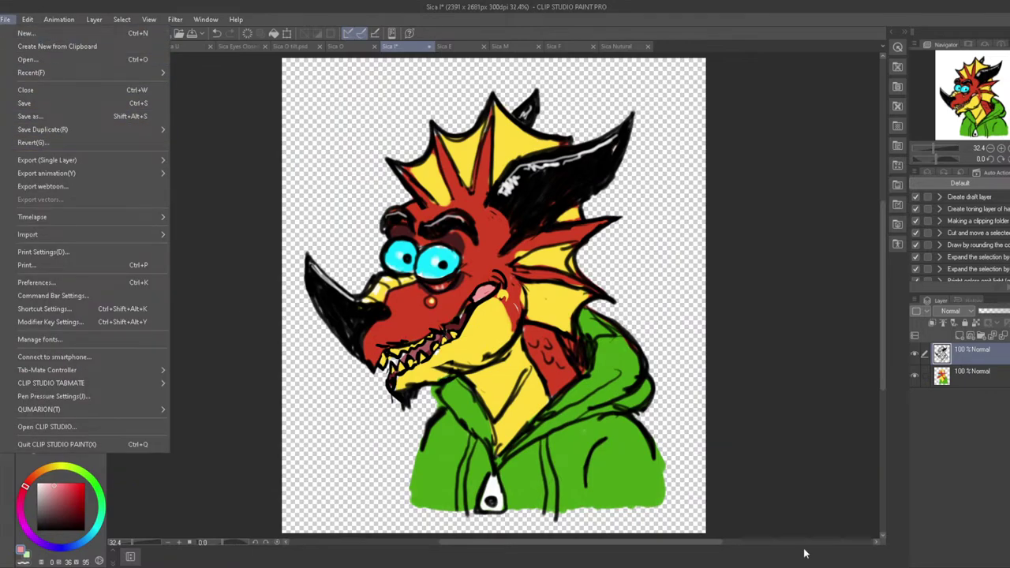
pyautogui.hotkey('alt', 'Tab')
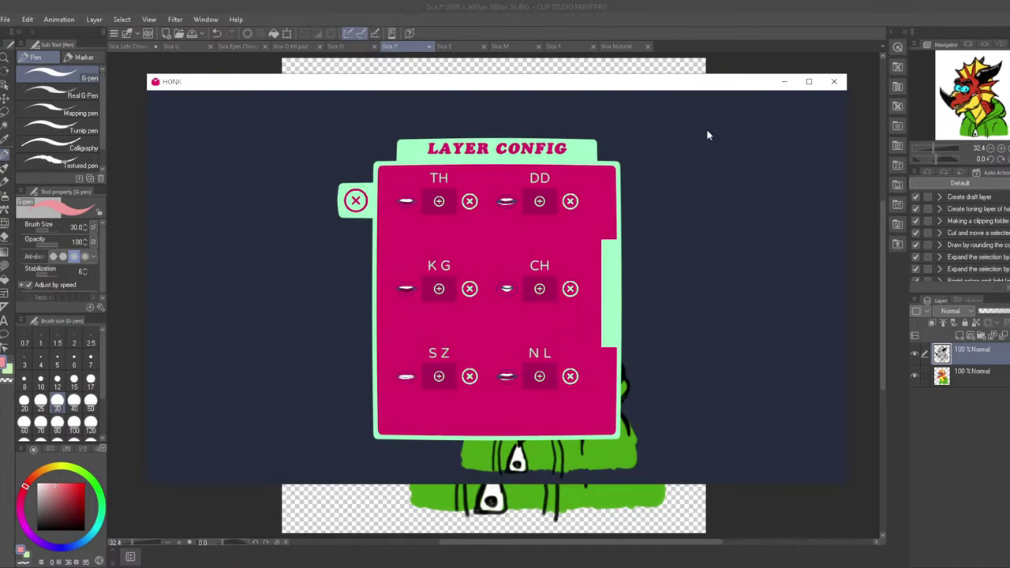
pyautogui.click(578, 5)
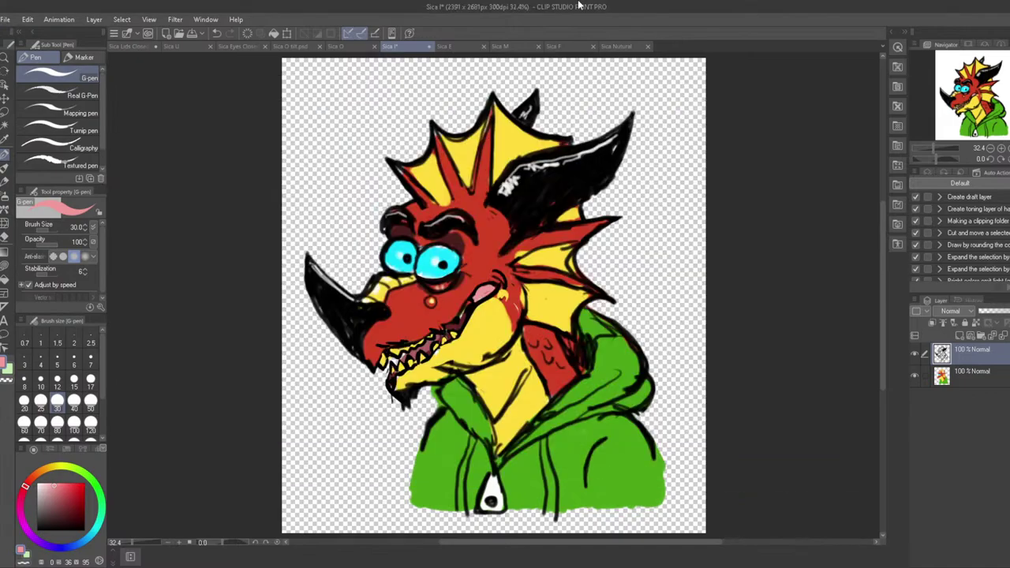
# Save the drawing as a new file named Sica CH.clip in the New Character 2 folder
pyautogui.click(5, 19)
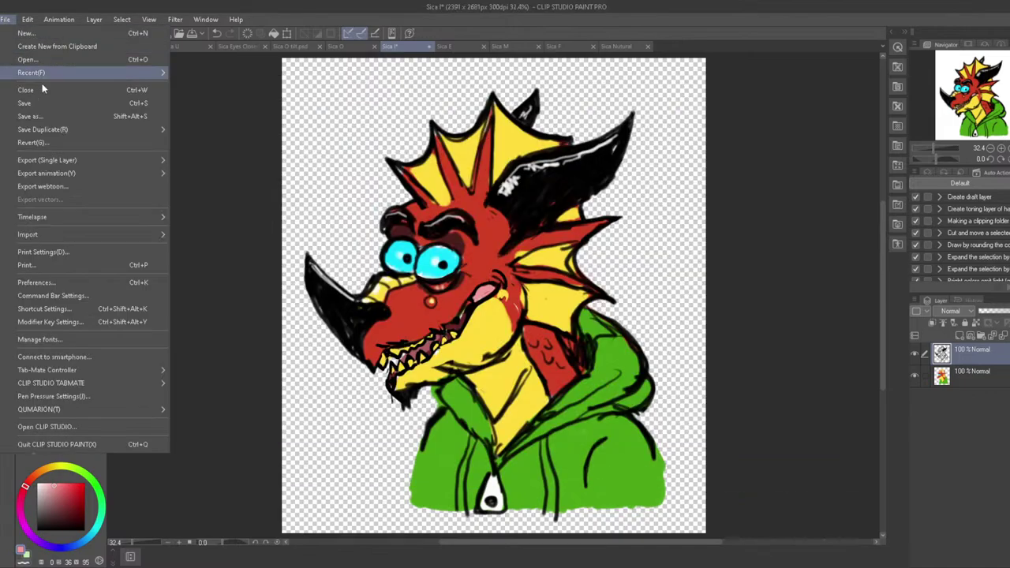
pyautogui.click(71, 119)
pyautogui.click(83, 310)
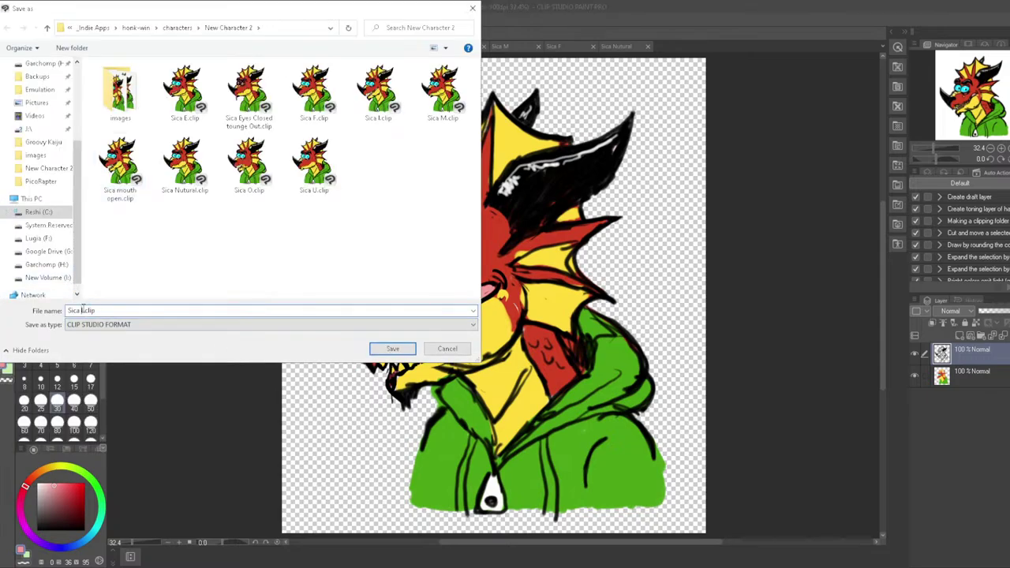
pyautogui.press('Delete')
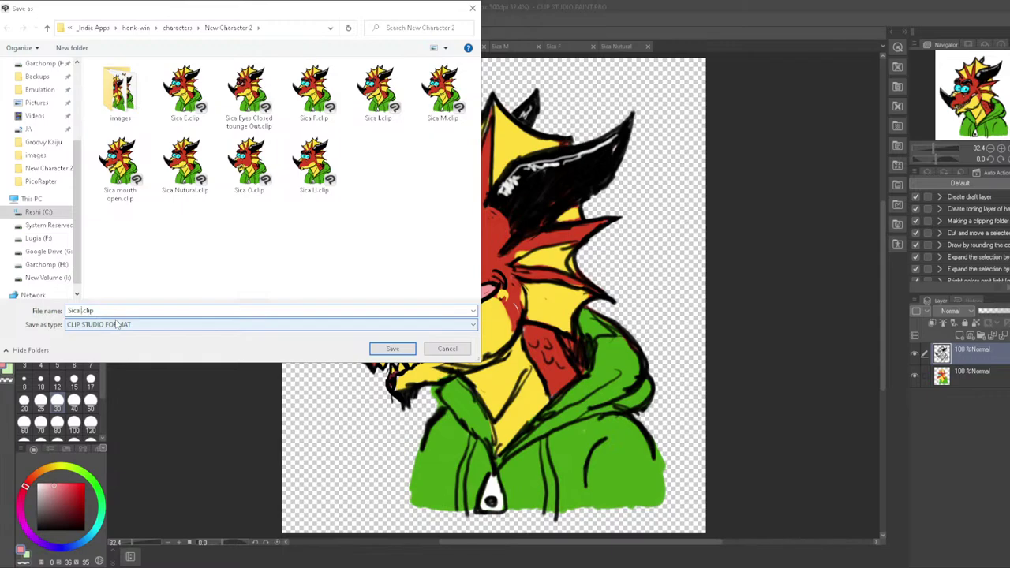
pyautogui.write('CH')
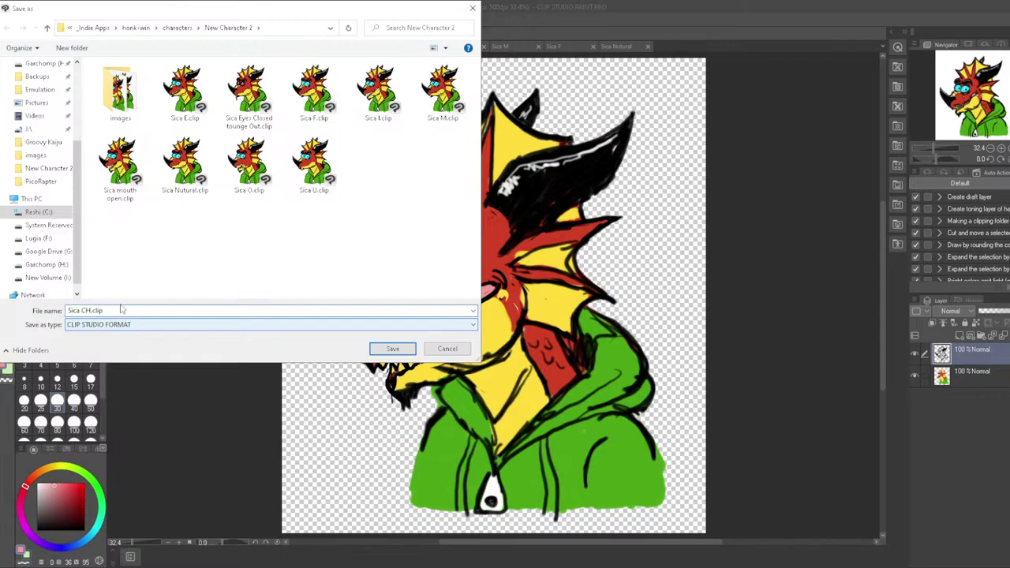
pyautogui.click(388, 349)
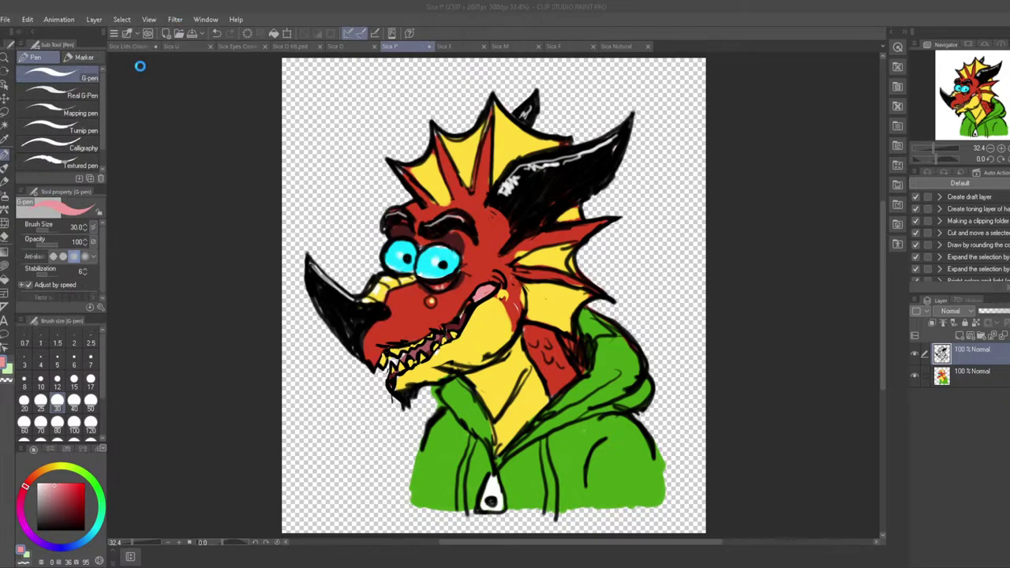
# Export the drawing as Sica CH.png to the images folder at 100% scale
pyautogui.click(5, 19)
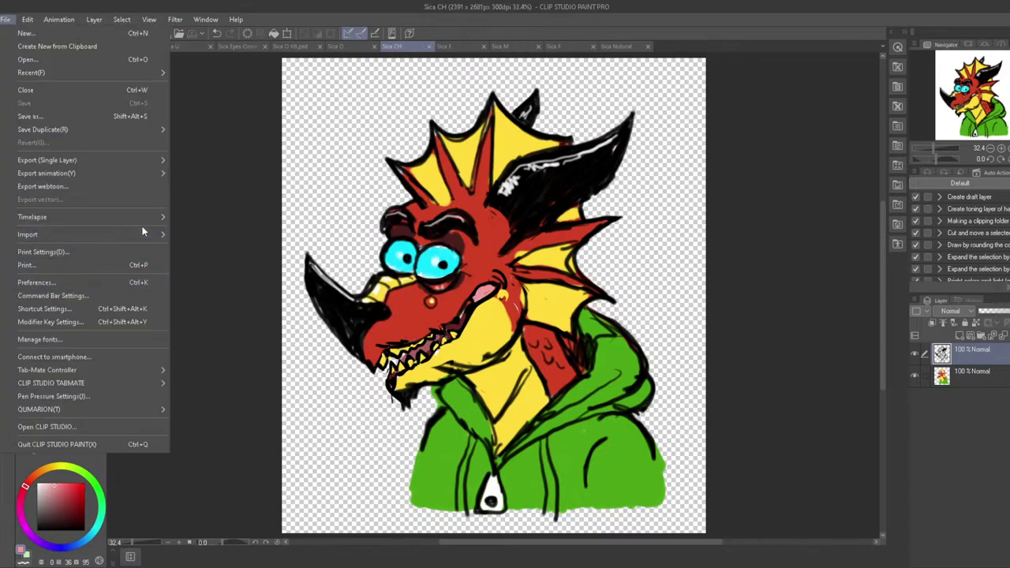
pyautogui.moveTo(84, 162)
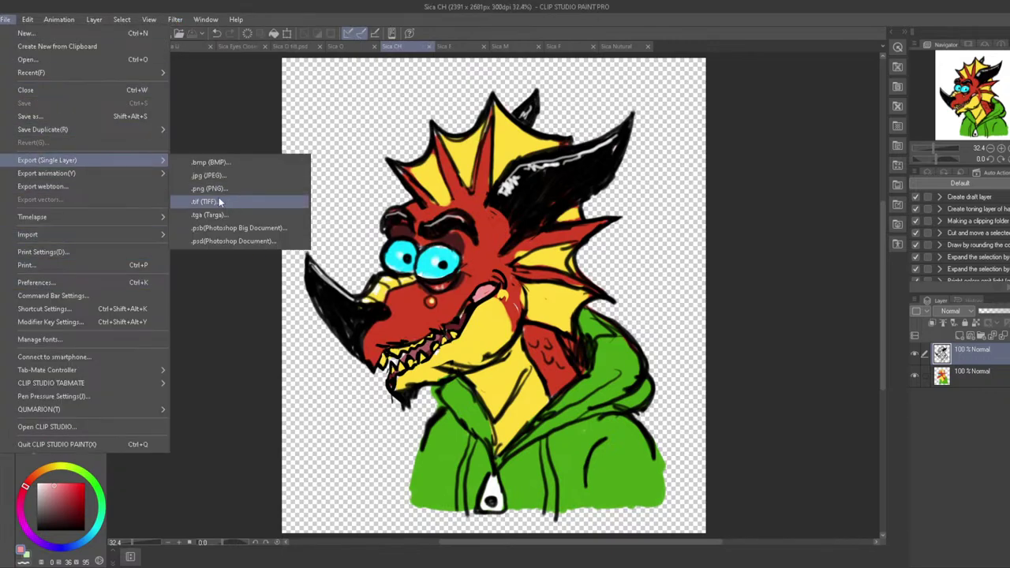
pyautogui.click(215, 189)
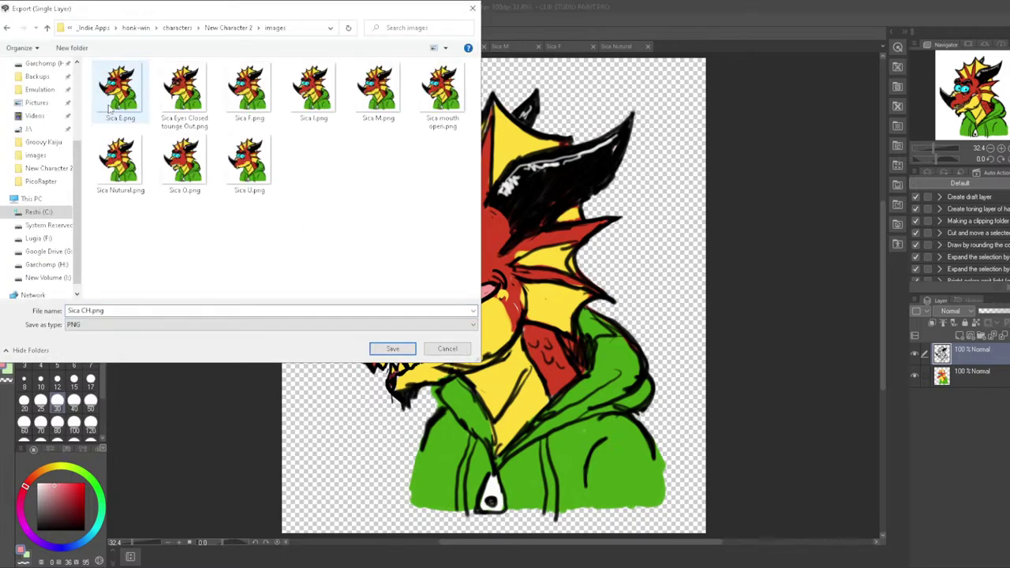
pyautogui.click(394, 349)
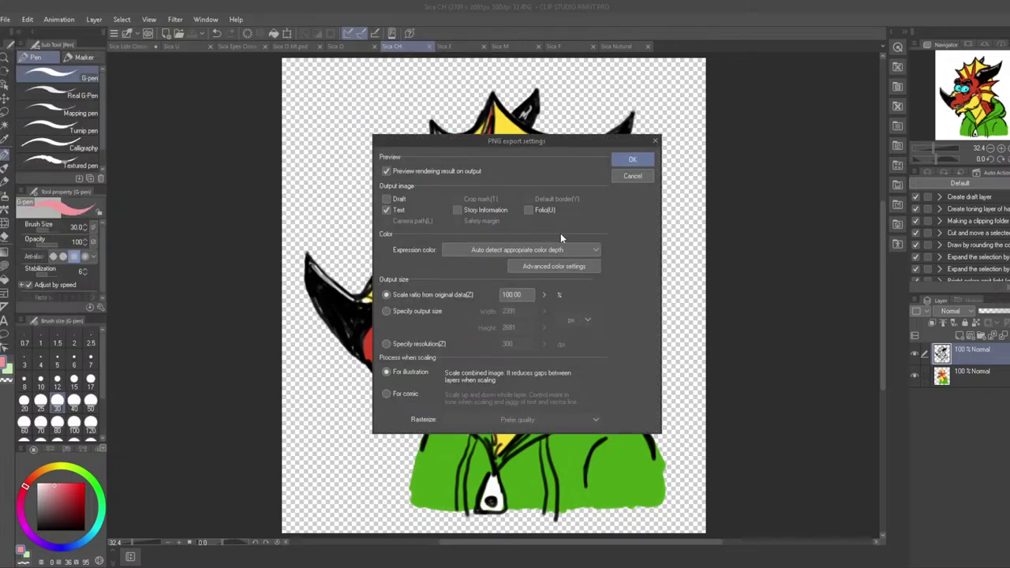
pyautogui.click(631, 161)
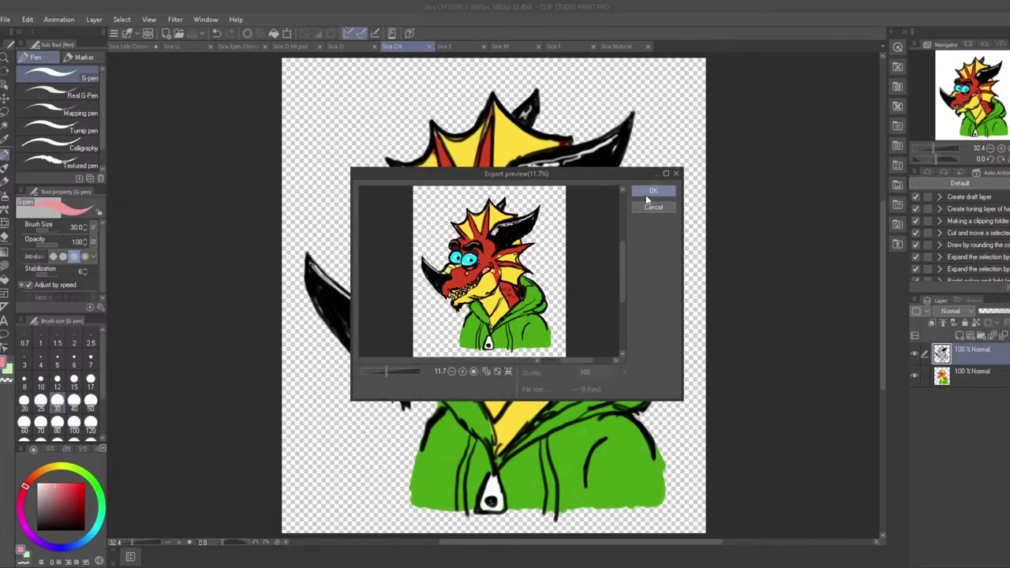
pyautogui.click(646, 194)
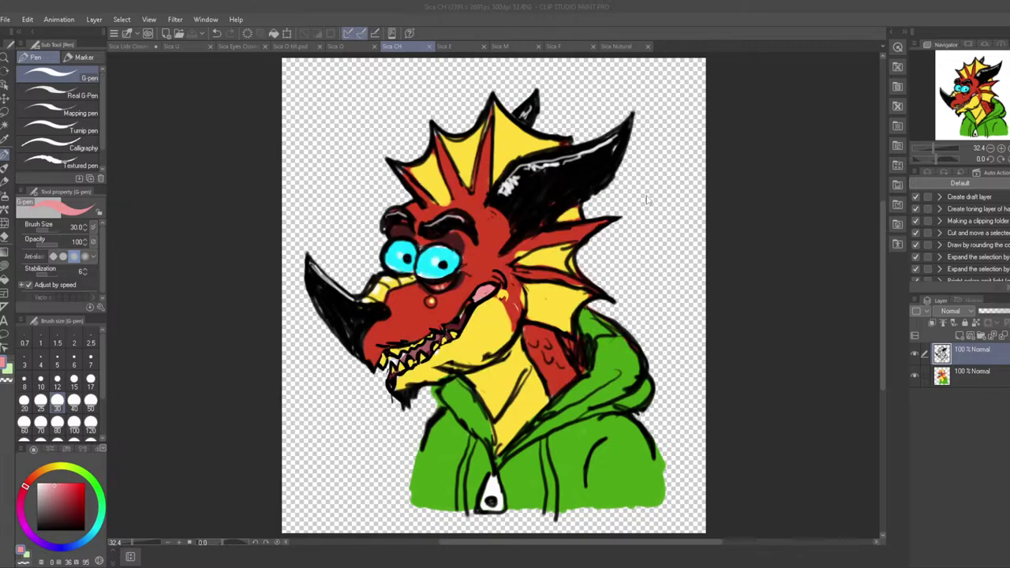
# Bring up the Sica Nutural drawing and review the remaining sounds in HONK's speech sprites list
pyautogui.click(618, 47)
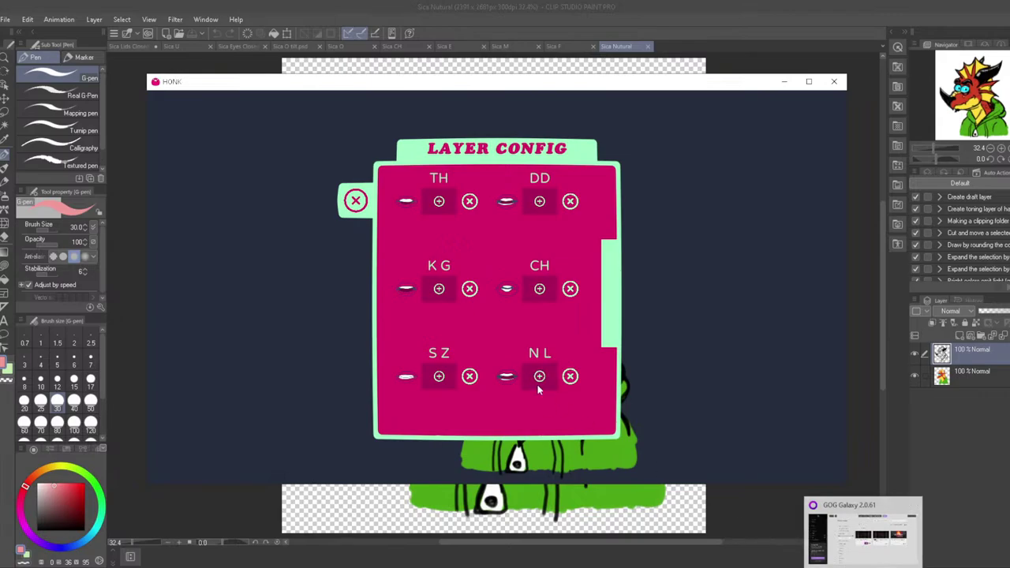
pyautogui.scroll(-3, 510, 355)
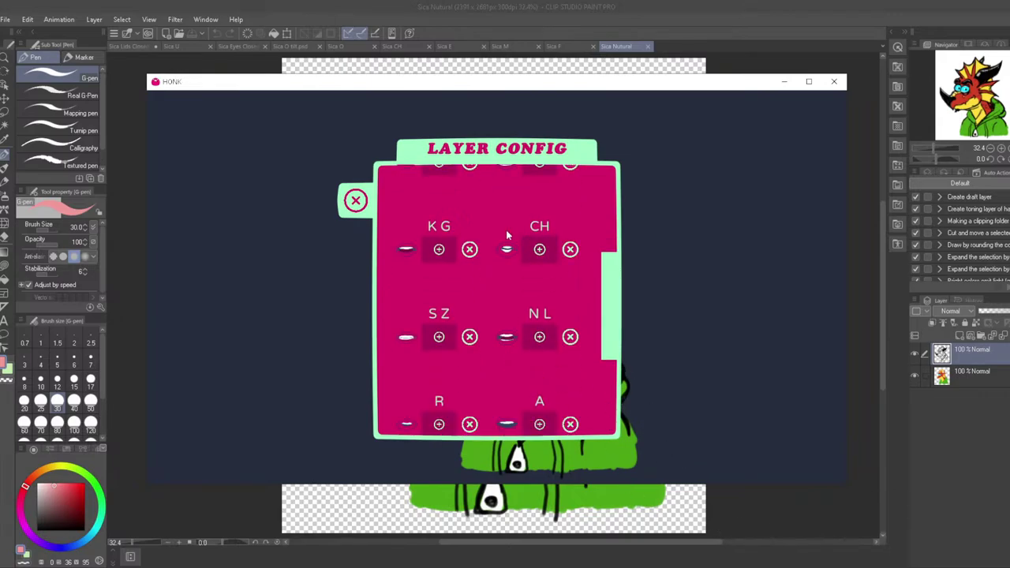
pyautogui.scroll(-1, 444, 249)
pyautogui.scroll(-5, 444, 250)
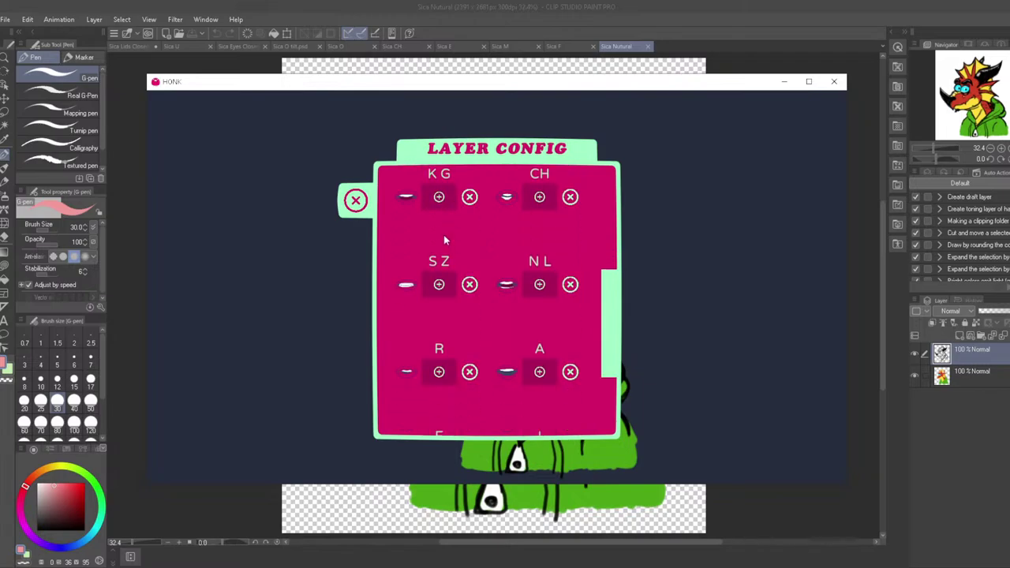
pyautogui.scroll(1, 442, 245)
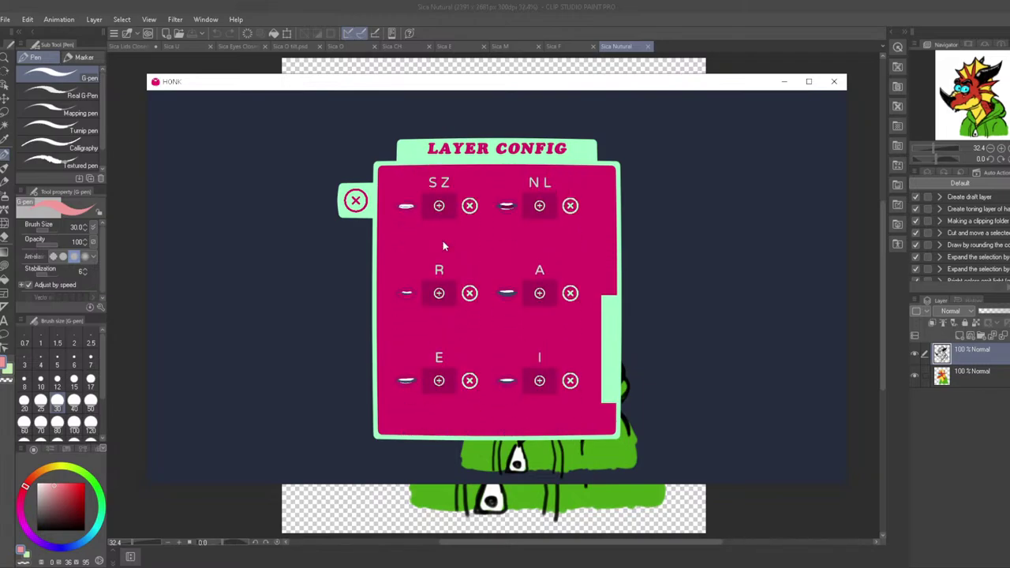
pyautogui.scroll(-4, 445, 232)
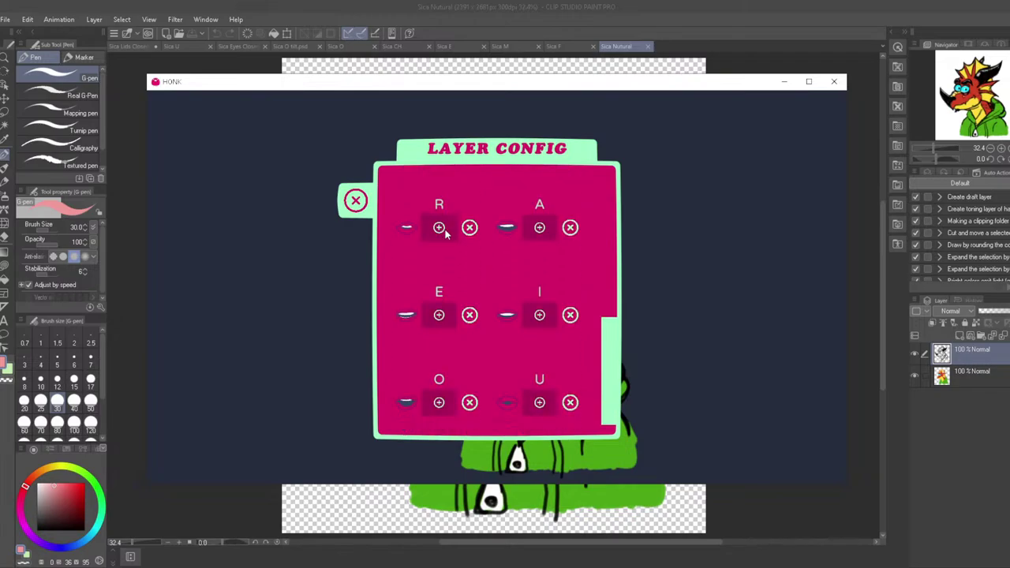
pyautogui.scroll(2, 445, 232)
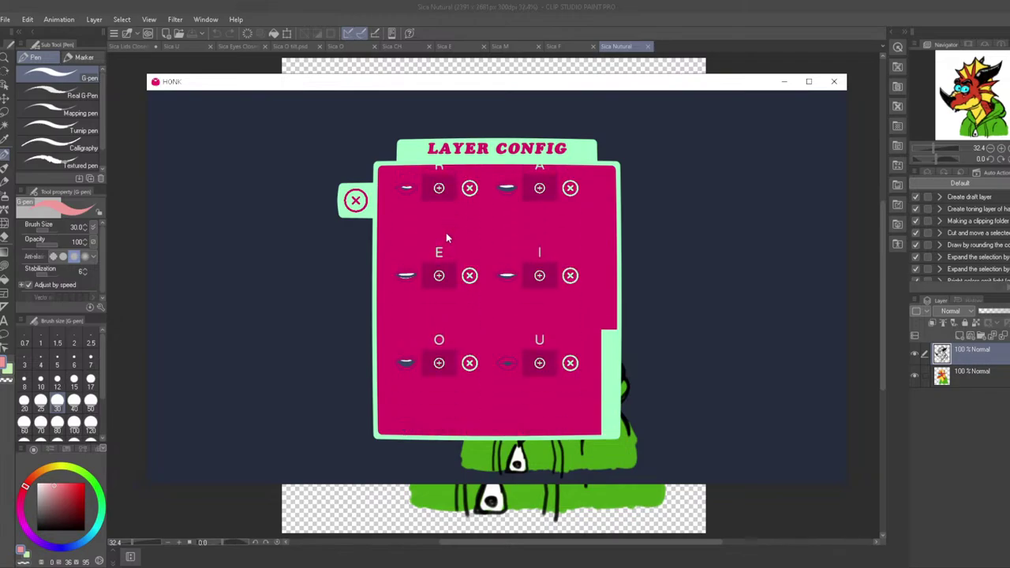
pyautogui.click(462, 8)
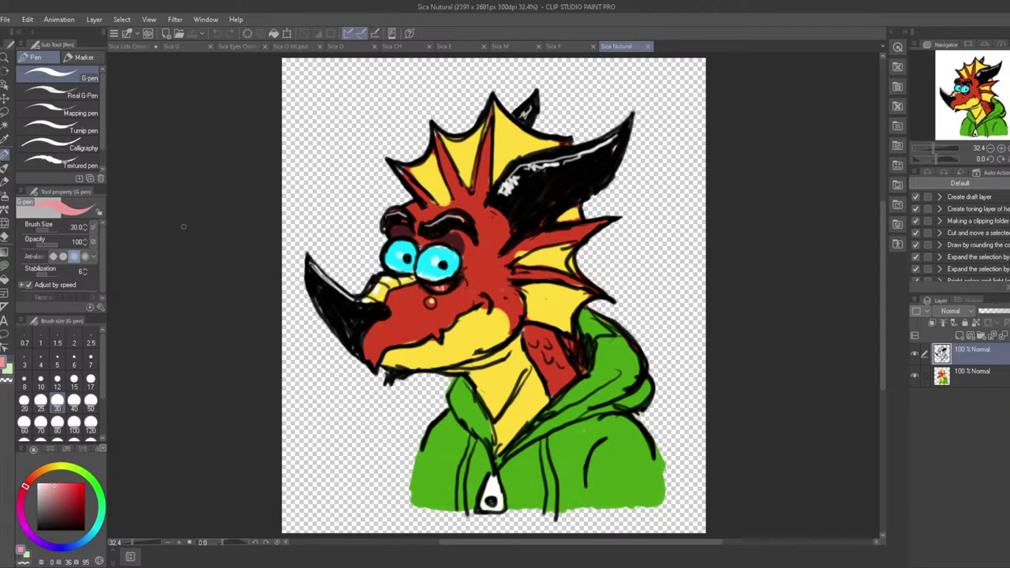
# Draw a black outline for a narrow toothy mouth along the lip line, and rework the lower jaw edge in yellow and black
pyautogui.keyDown('alt'); pyautogui.click(377, 361); pyautogui.keyUp('alt')
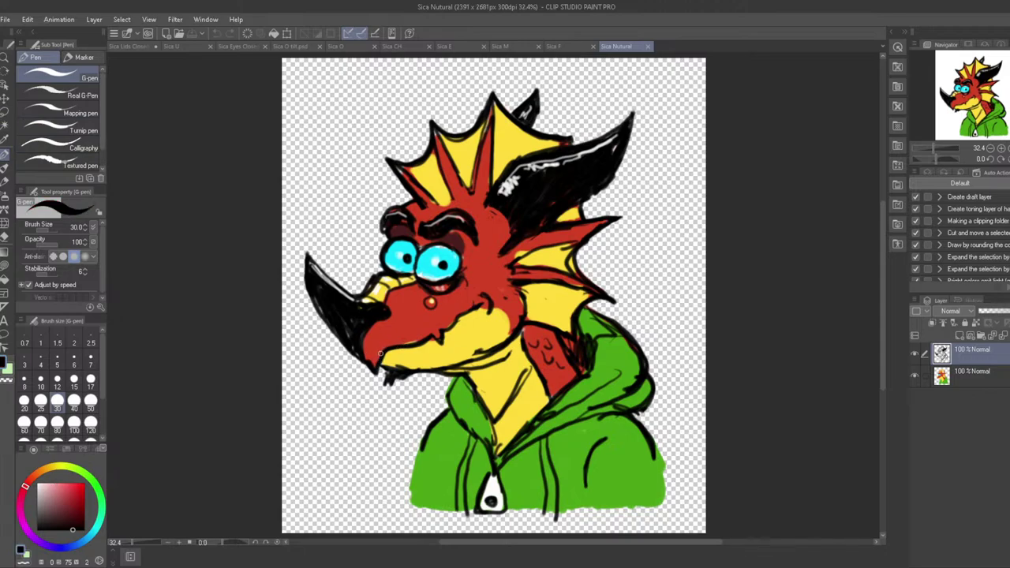
pyautogui.moveTo(380, 353)
pyautogui.mouseDown()
pyautogui.moveTo(482, 303)
pyautogui.moveTo(387, 369)
pyautogui.mouseUp()
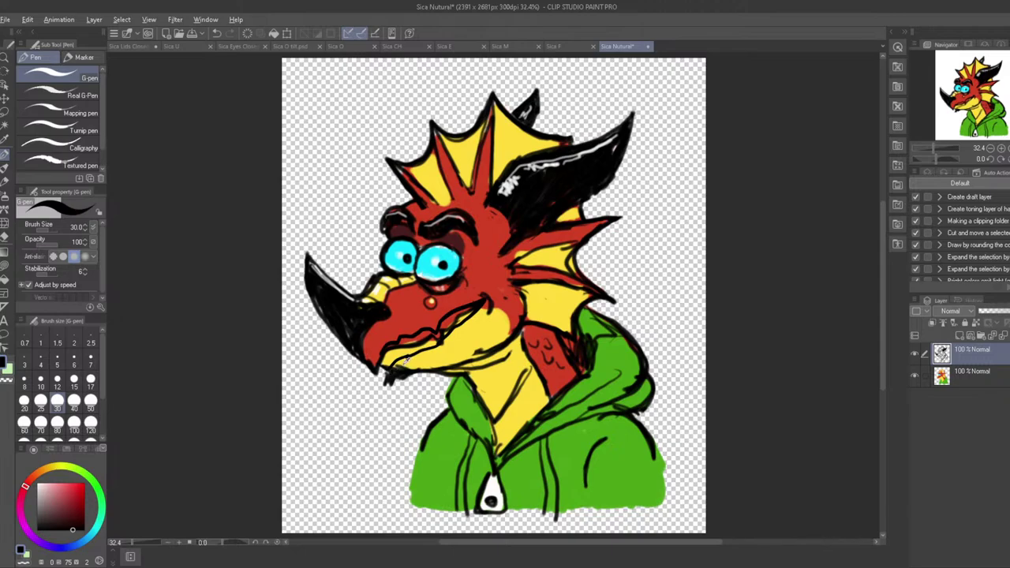
pyautogui.keyDown('alt'); pyautogui.click(407, 361); pyautogui.keyUp('alt')
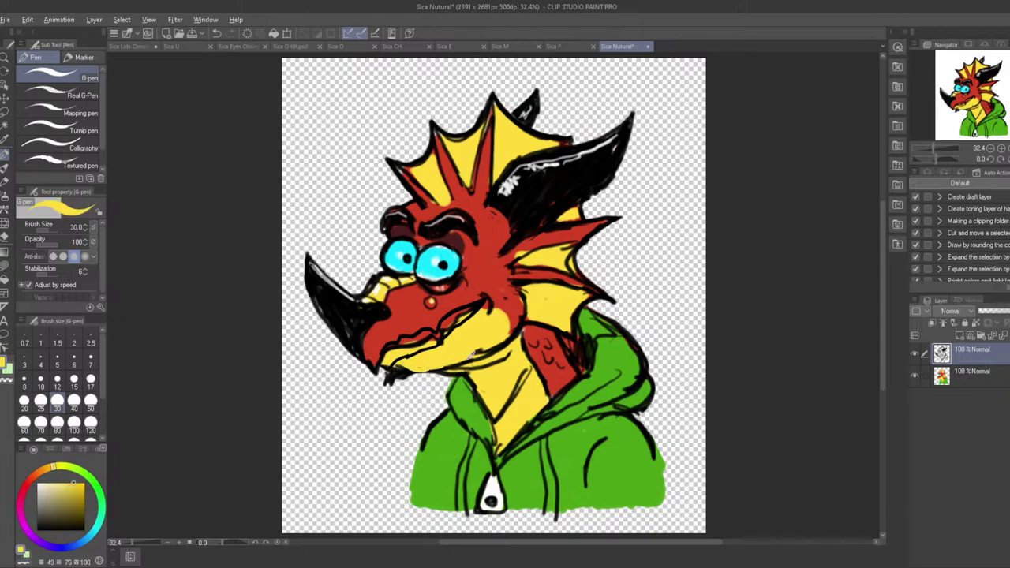
pyautogui.keyDown('alt'); pyautogui.click(490, 349); pyautogui.keyUp('alt')
pyautogui.keyDown('alt'); pyautogui.click(407, 364); pyautogui.keyUp('alt')
pyautogui.moveTo(404, 370); pyautogui.dragTo(440, 376)
# Fill the outlined mouth strip with saturated yellow using the size 30 G-pen
pyautogui.click(83, 484)
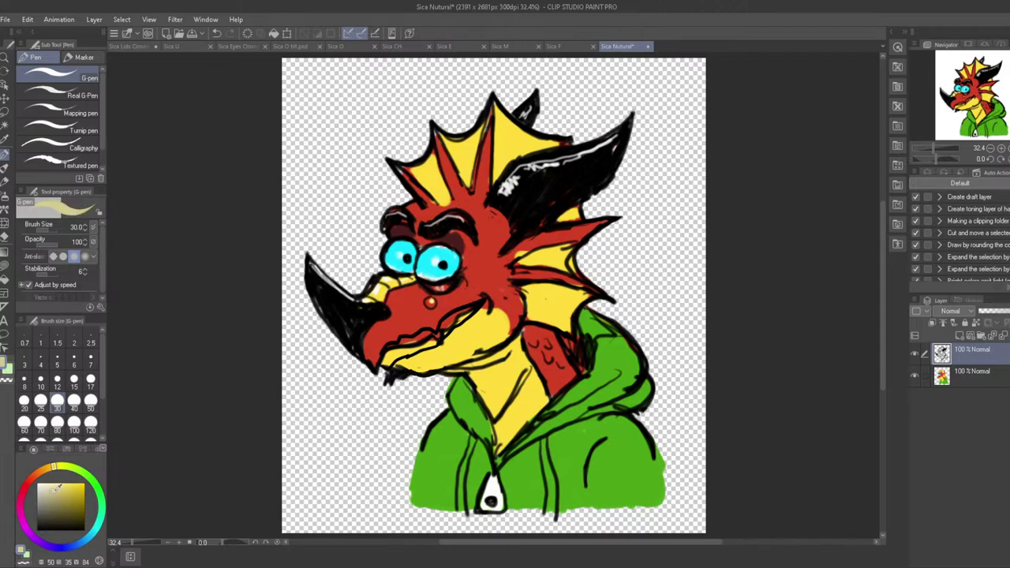
pyautogui.moveTo(387, 352)
pyautogui.mouseDown()
pyautogui.moveTo(429, 339)
pyautogui.moveTo(470, 309)
pyautogui.mouseUp()
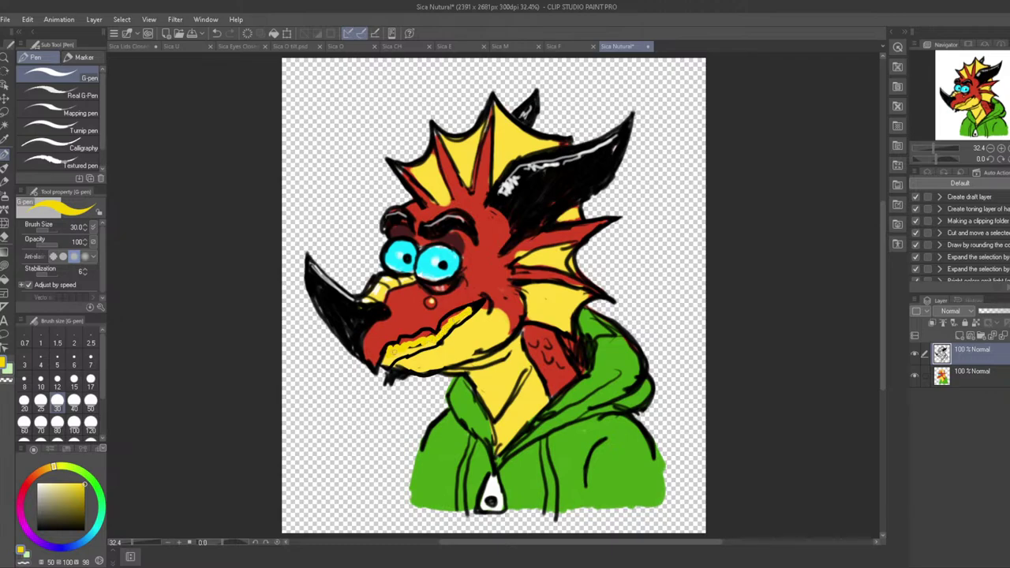
# Paint the rear corner of the mouth pink with the colour sampled from the Sica E drawing, adding a paler pink accent
pyautogui.moveTo(404, 352); pyautogui.dragTo(473, 308)
pyautogui.click(557, 47)
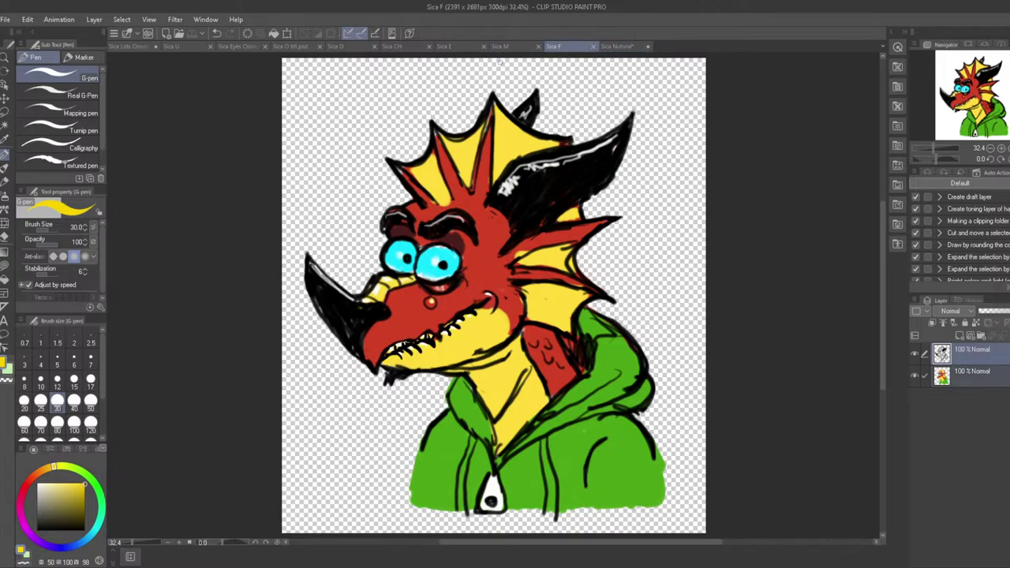
pyautogui.click(500, 46)
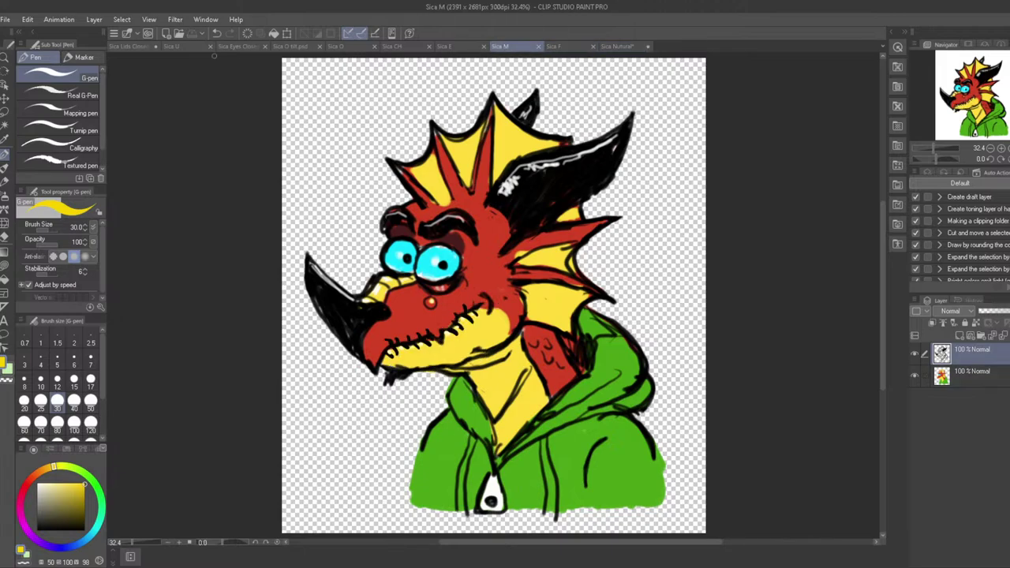
pyautogui.click(444, 46)
pyautogui.keyDown('alt'); pyautogui.click(458, 319); pyautogui.keyUp('alt')
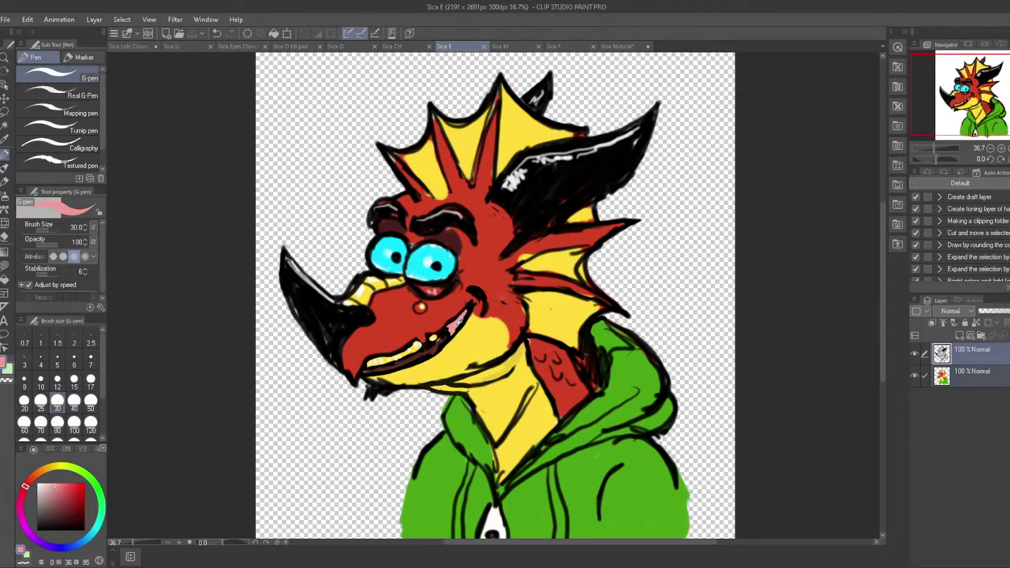
pyautogui.click(618, 45)
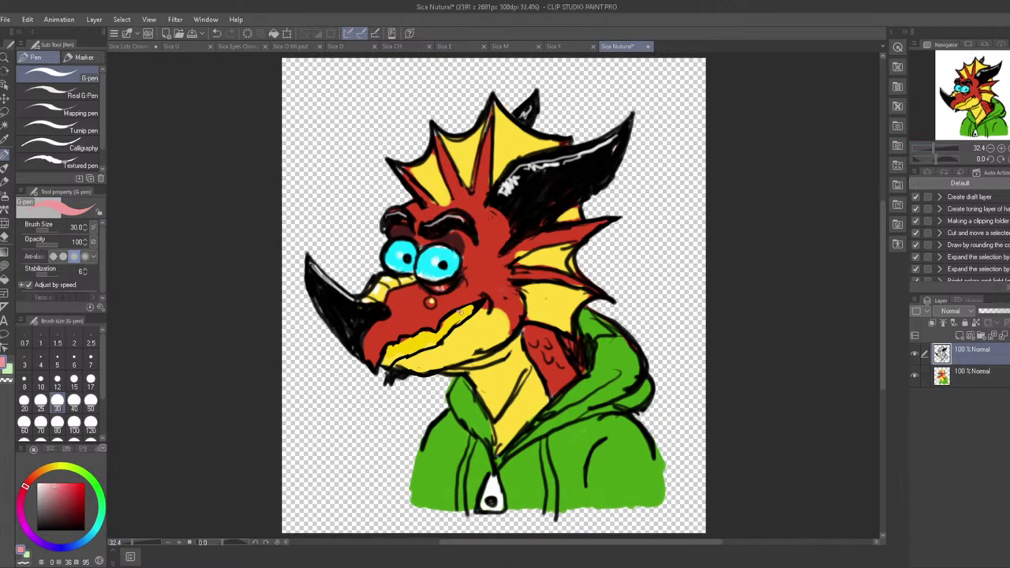
pyautogui.moveTo(460, 317)
pyautogui.mouseDown()
pyautogui.moveTo(475, 305)
pyautogui.moveTo(456, 308)
pyautogui.mouseUp()
pyautogui.click(44, 483)
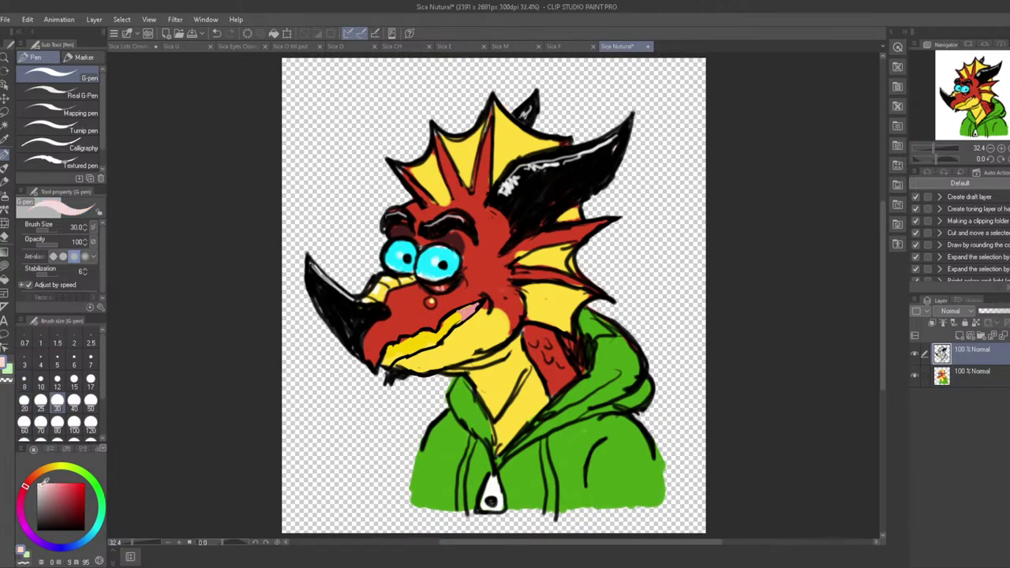
# Ink zigzag teeth in black along the yellow mouth strip, and touch up the rear teeth in white and yellow
pyautogui.press('x')
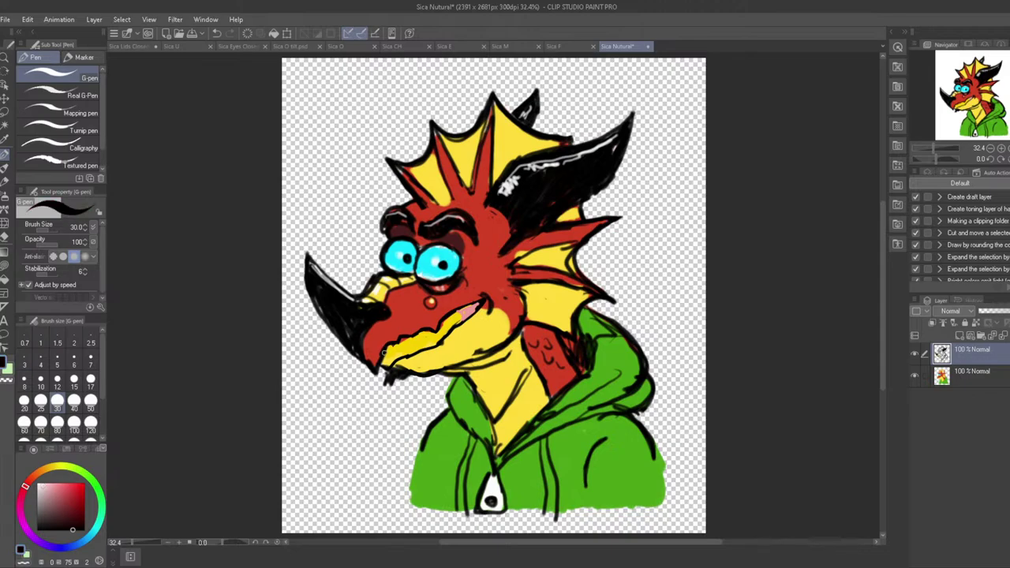
pyautogui.moveTo(395, 345)
pyautogui.mouseDown()
pyautogui.moveTo(412, 355)
pyautogui.moveTo(415, 337)
pyautogui.moveTo(426, 351)
pyautogui.moveTo(442, 320)
pyautogui.moveTo(452, 330)
pyautogui.moveTo(450, 313)
pyautogui.mouseUp()
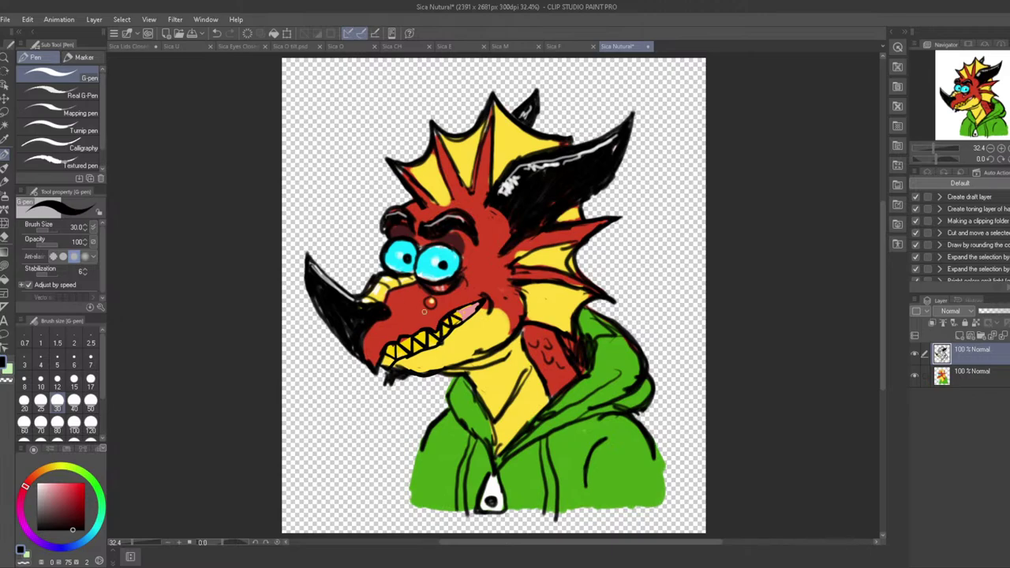
pyautogui.keyDown('alt'); pyautogui.click(406, 341); pyautogui.keyUp('alt')
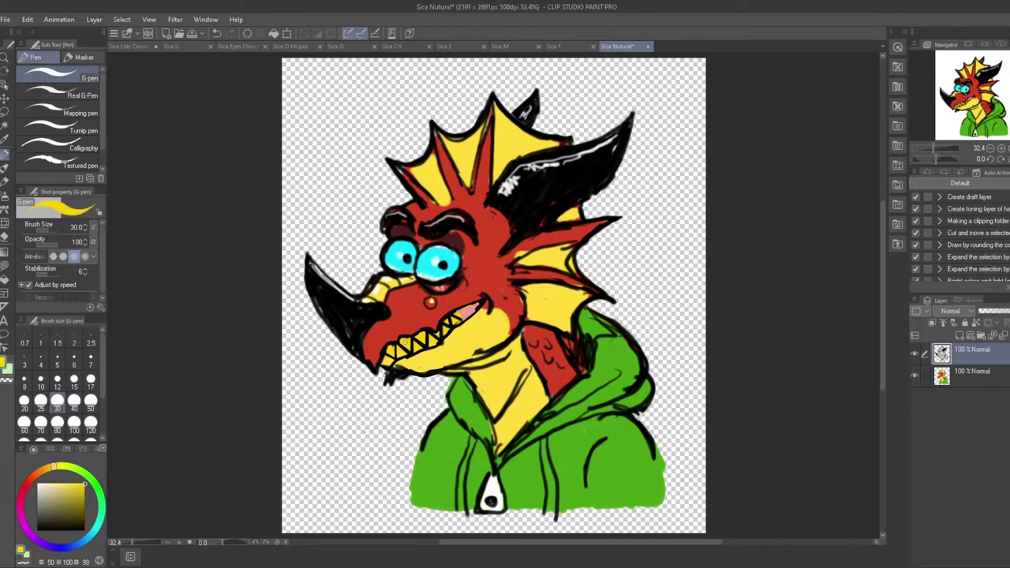
pyautogui.click(39, 481)
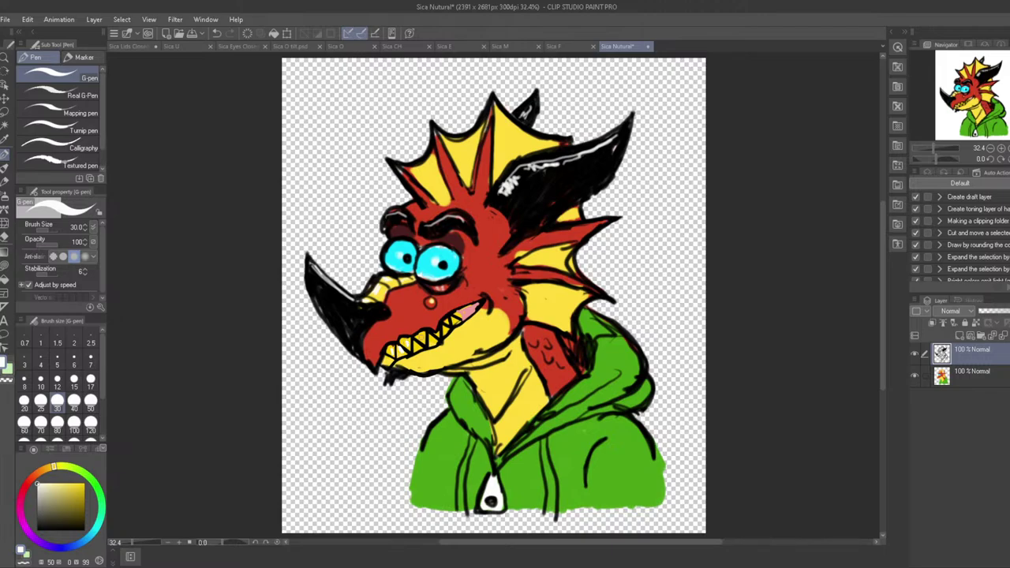
pyautogui.click(440, 332)
pyautogui.keyDown('alt'); pyautogui.click(460, 313); pyautogui.keyUp('alt')
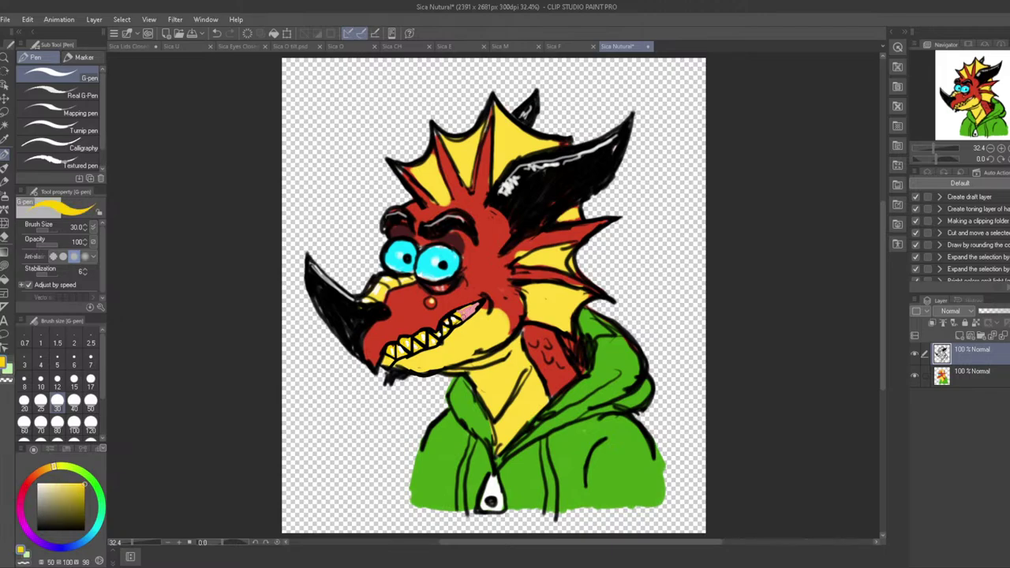
# Touch up the pink gum and black lip line at the mouth corner, and reshape the corner with Liquify at size 200
pyautogui.keyDown('alt'); pyautogui.click(465, 313); pyautogui.keyUp('alt')
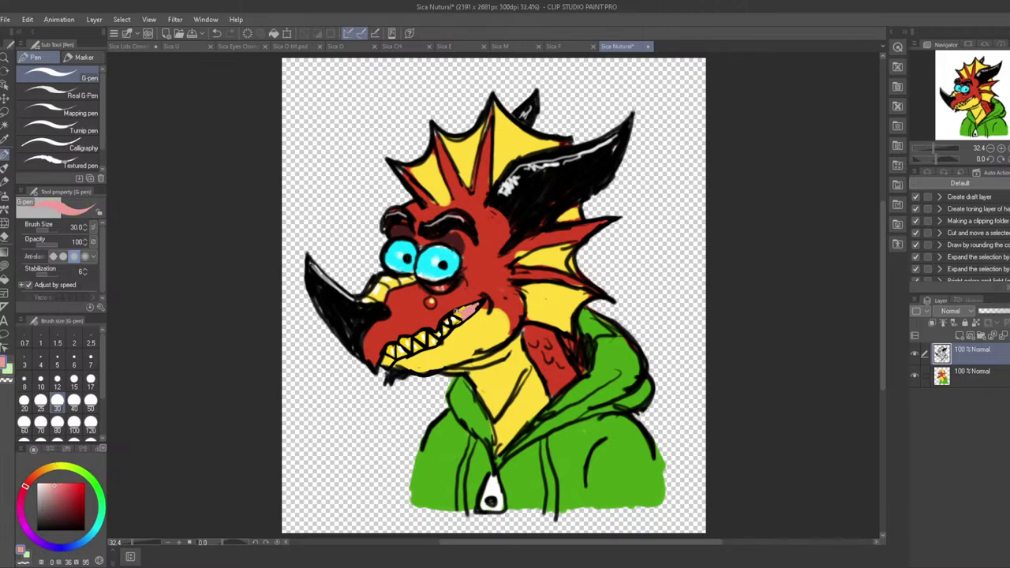
pyautogui.keyDown('alt'); pyautogui.click(455, 309); pyautogui.keyUp('alt')
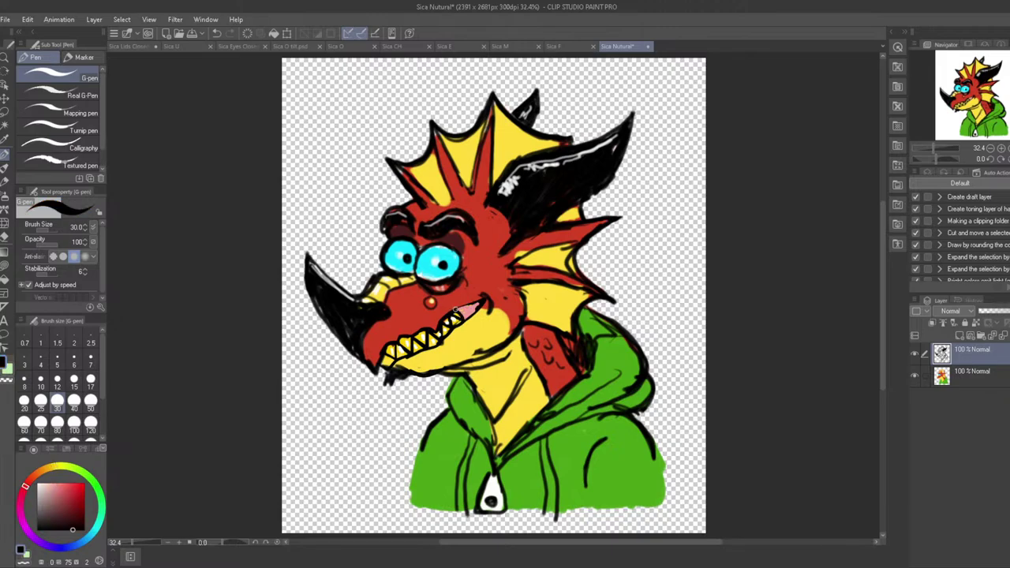
pyautogui.moveTo(455, 309); pyautogui.dragTo(485, 299)
pyautogui.click(6, 236)
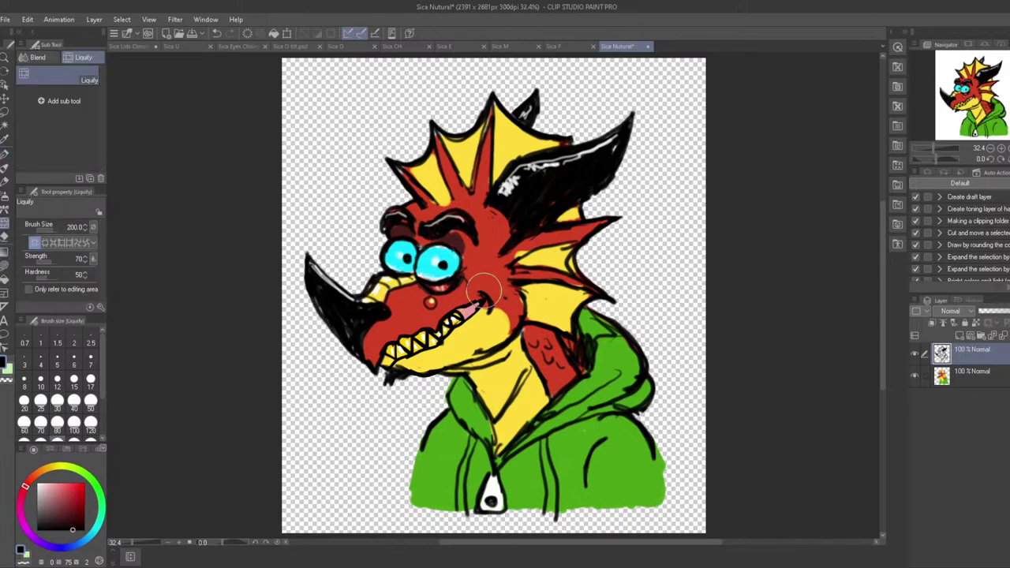
pyautogui.moveTo(483, 290); pyautogui.dragTo(491, 296)
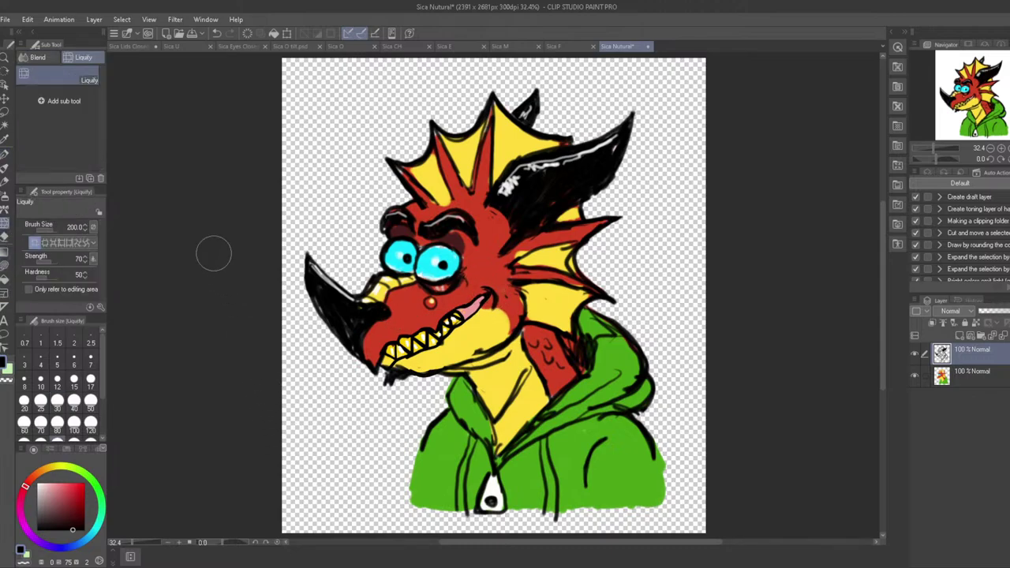
# Lasso the whole head on the colour layer, following the jawline and the lower edge of the cheek fin
pyautogui.click(5, 112)
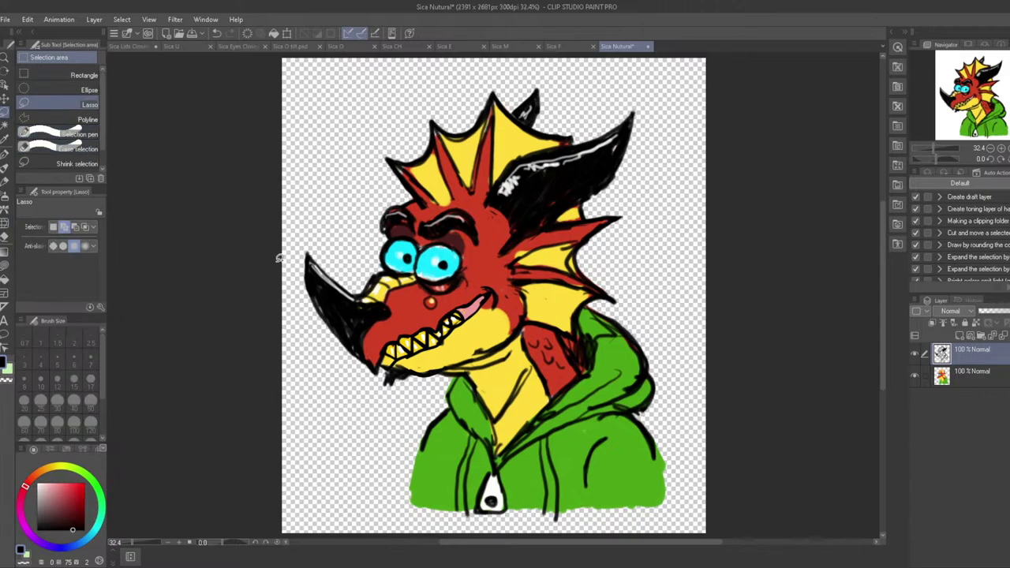
pyautogui.click(951, 377)
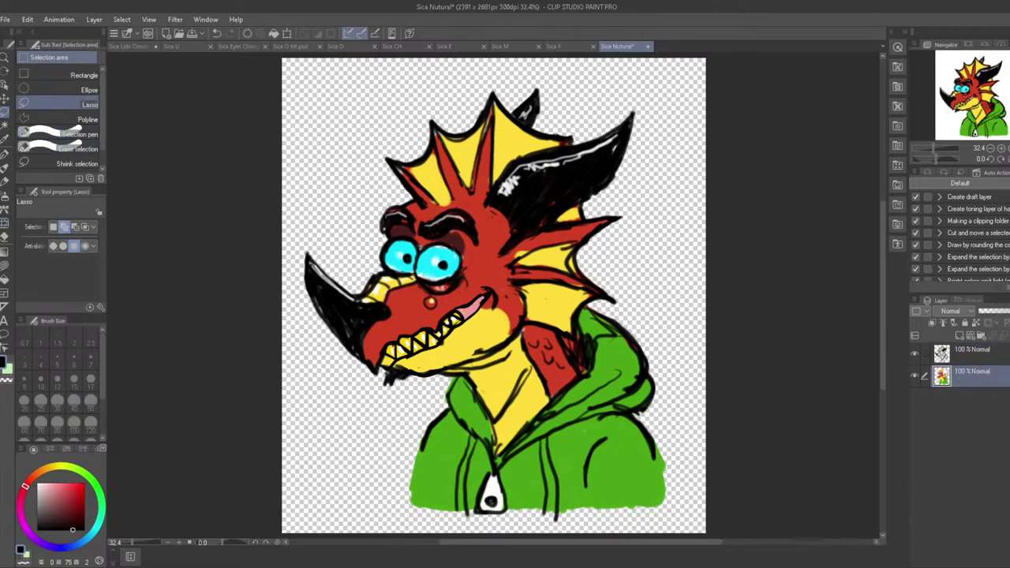
pyautogui.moveTo(372, 130)
pyautogui.mouseDown()
pyautogui.moveTo(319, 178)
pyautogui.moveTo(302, 341)
pyautogui.moveTo(380, 406)
pyautogui.moveTo(426, 390)
pyautogui.moveTo(524, 326)
pyautogui.moveTo(575, 338)
pyautogui.moveTo(596, 302)
pyautogui.moveTo(643, 305)
pyautogui.moveTo(681, 153)
pyautogui.moveTo(545, 76)
pyautogui.moveTo(321, 147)
pyautogui.mouseUp()
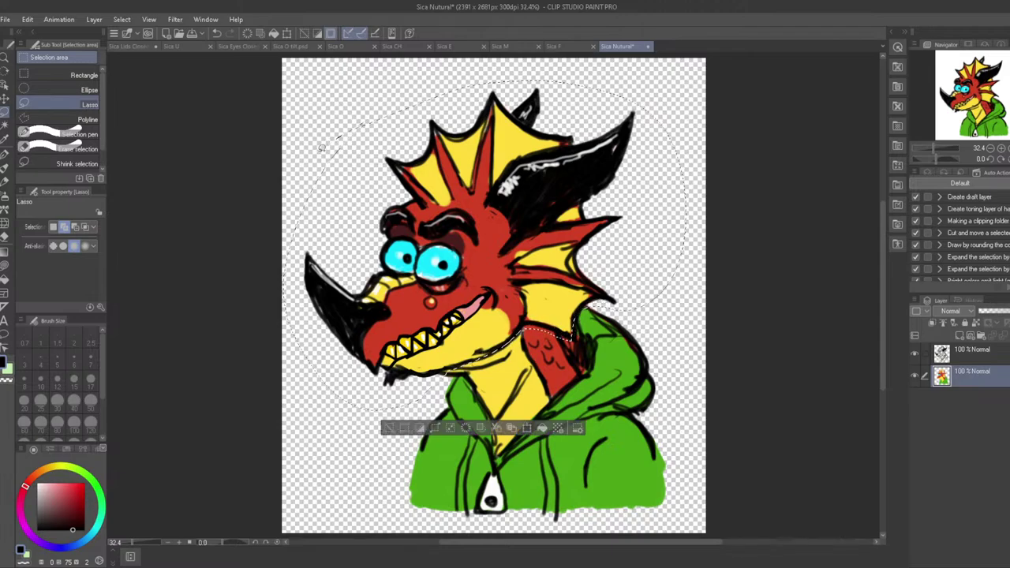
pyautogui.click(527, 431)
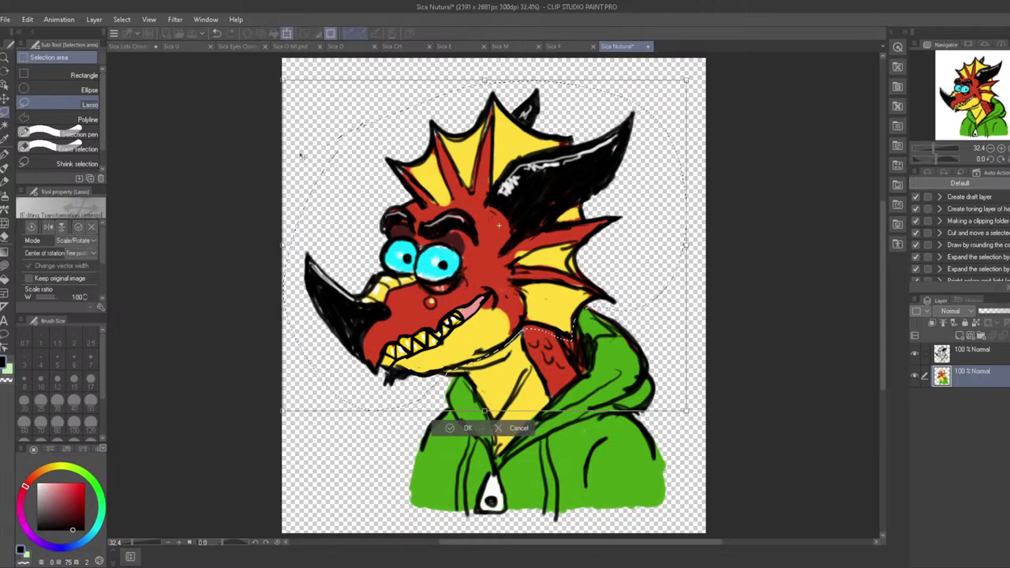
pyautogui.moveTo(273, 77); pyautogui.dragTo(277, 101)
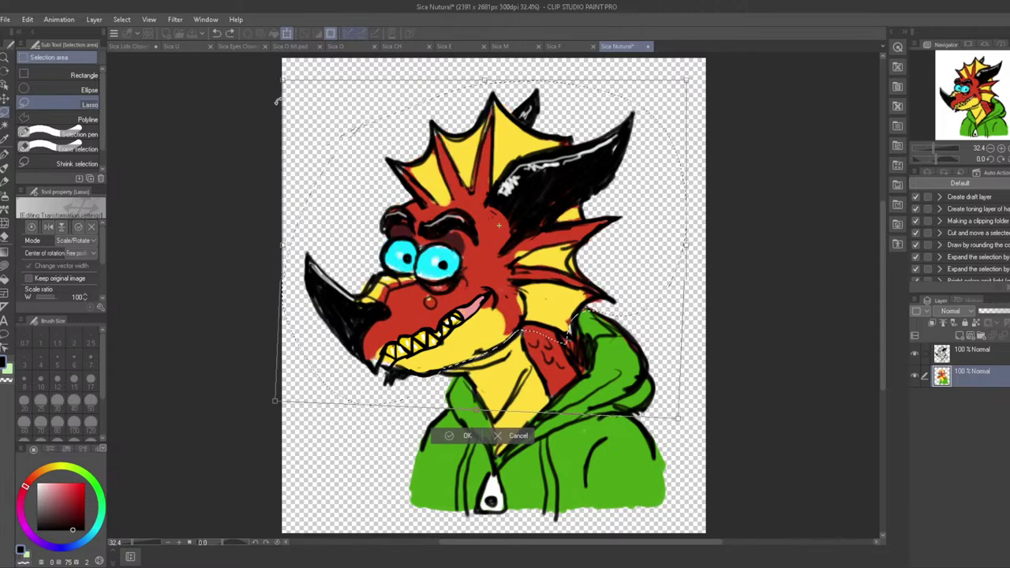
pyautogui.hotkey('ctrl', 'z')
pyautogui.click(950, 353)
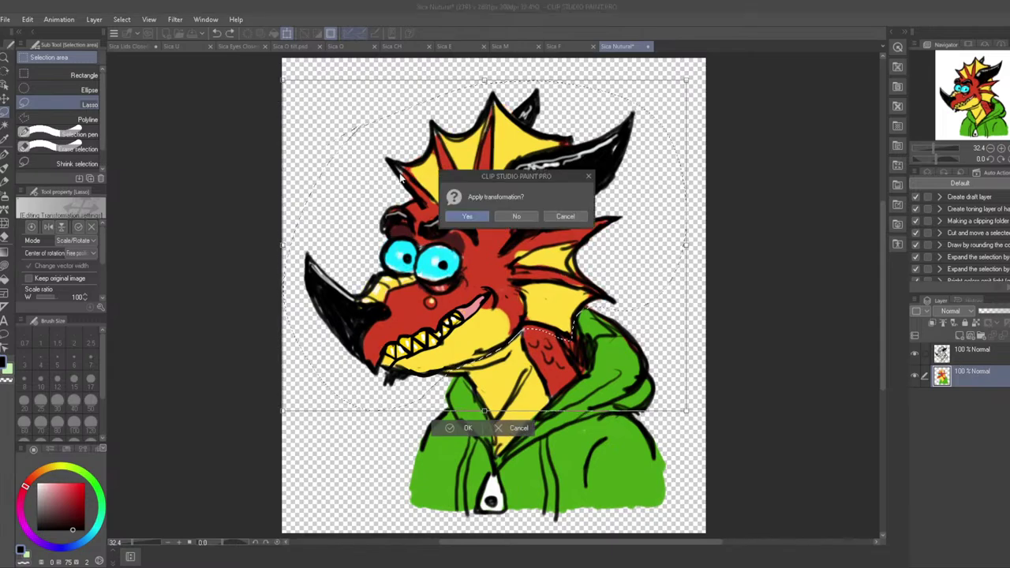
pyautogui.click(516, 216)
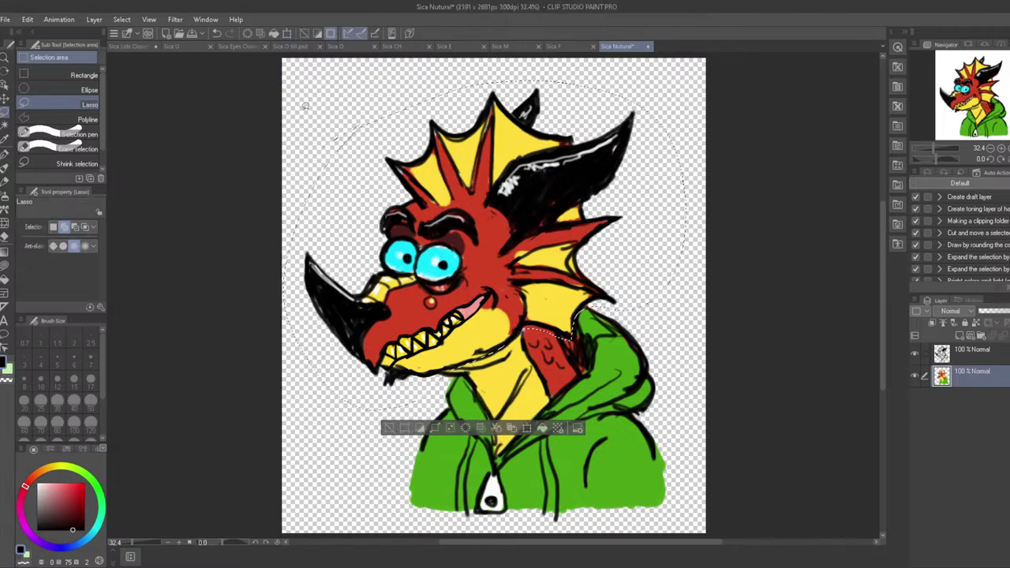
pyautogui.click(512, 428)
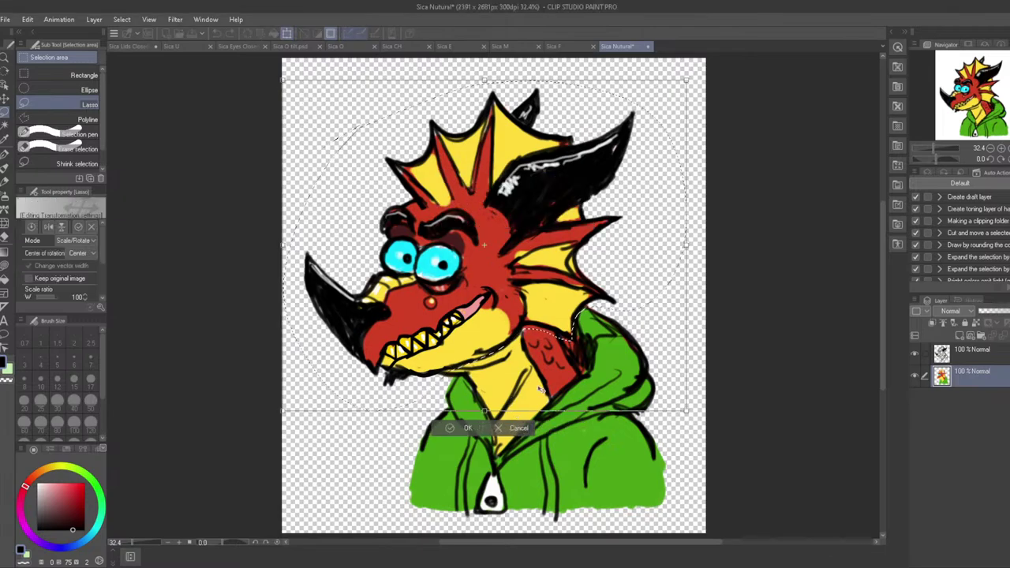
pyautogui.click(952, 355)
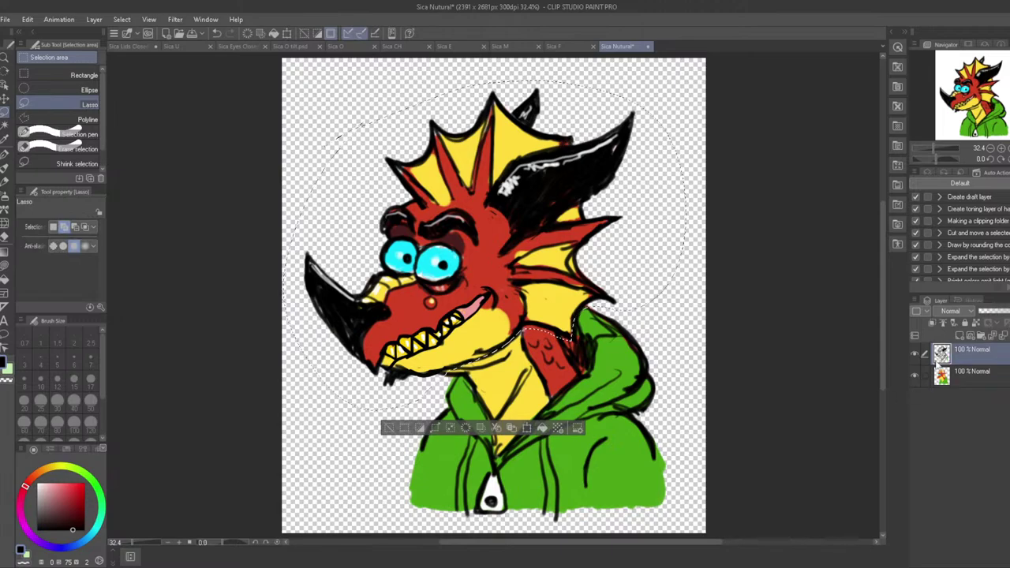
pyautogui.click(526, 428)
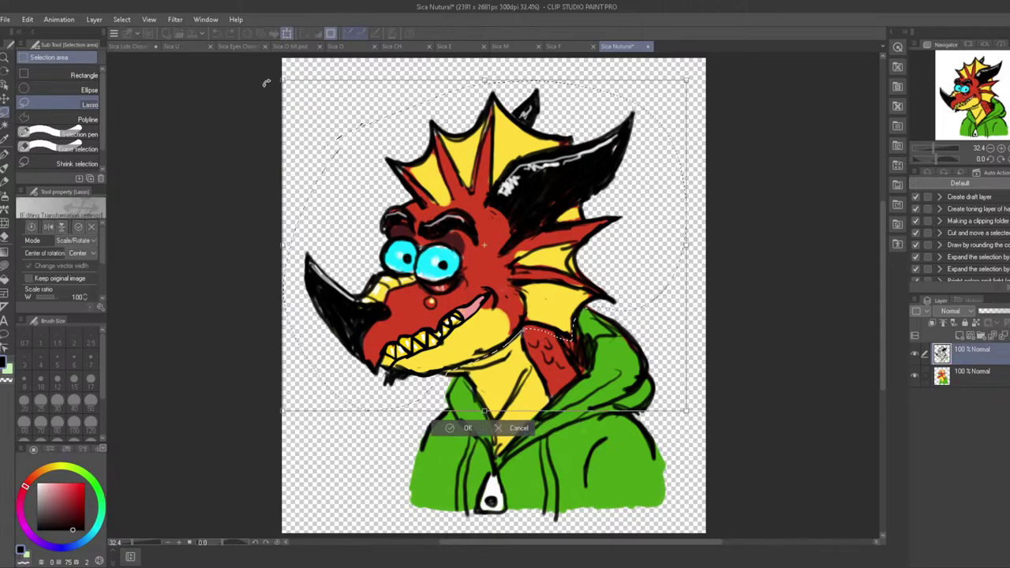
pyautogui.moveTo(266, 82); pyautogui.dragTo(278, 68)
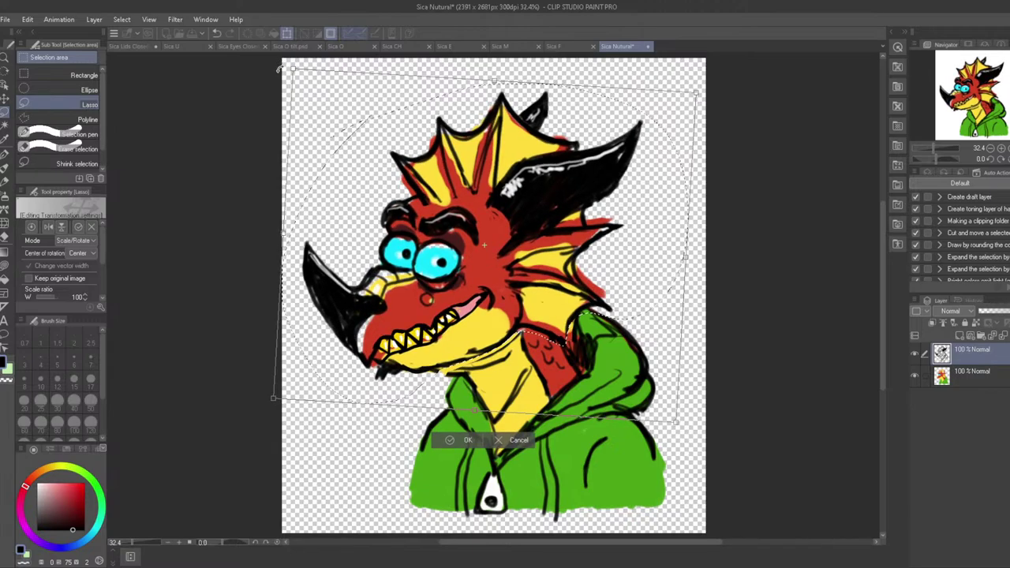
pyautogui.hotkey('ctrl', 'z')
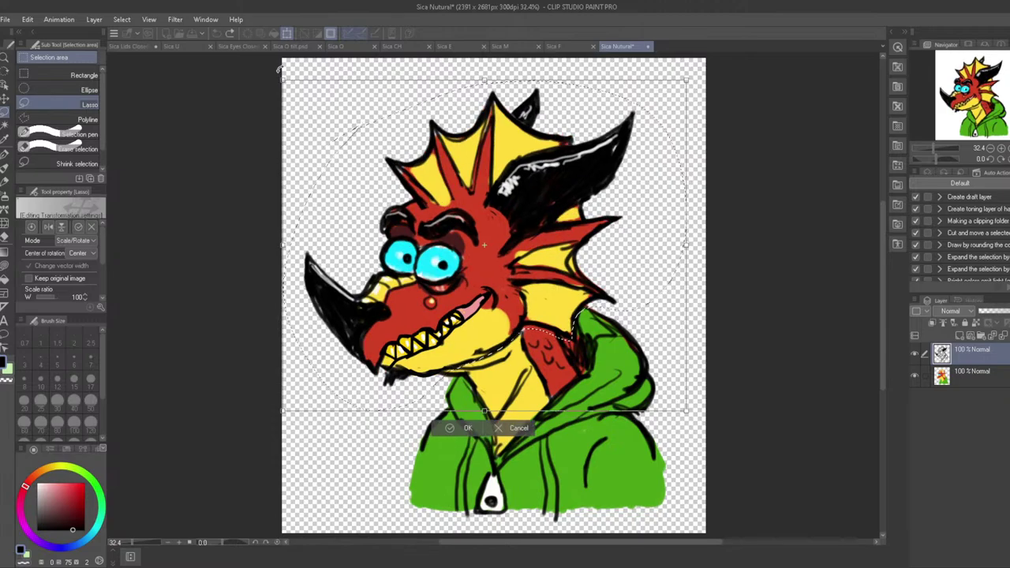
# Rotate the lassoed head slightly clockwise on the line and colour layers together, and clear the selection
pyautogui.click(958, 375)
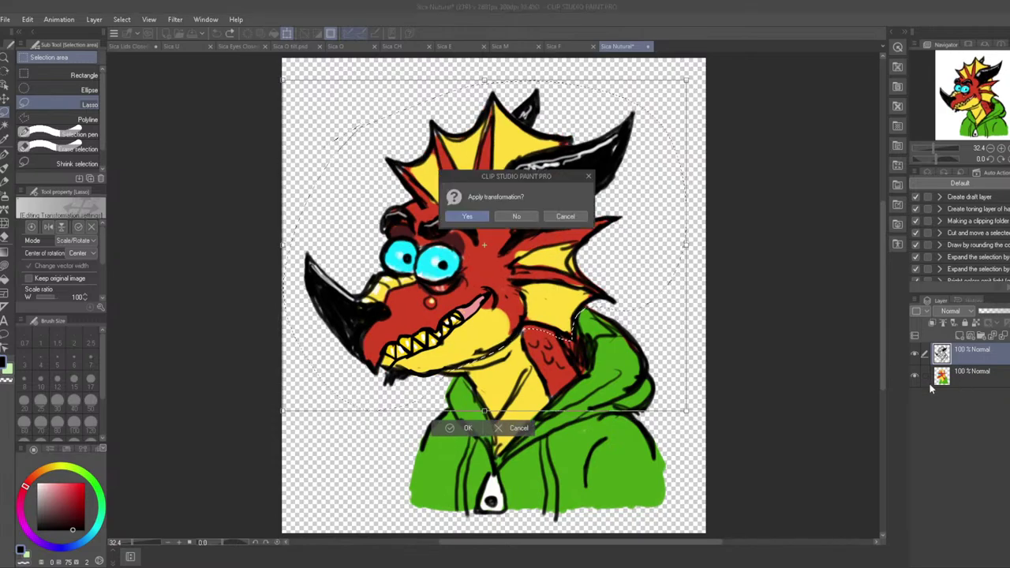
pyautogui.click(513, 217)
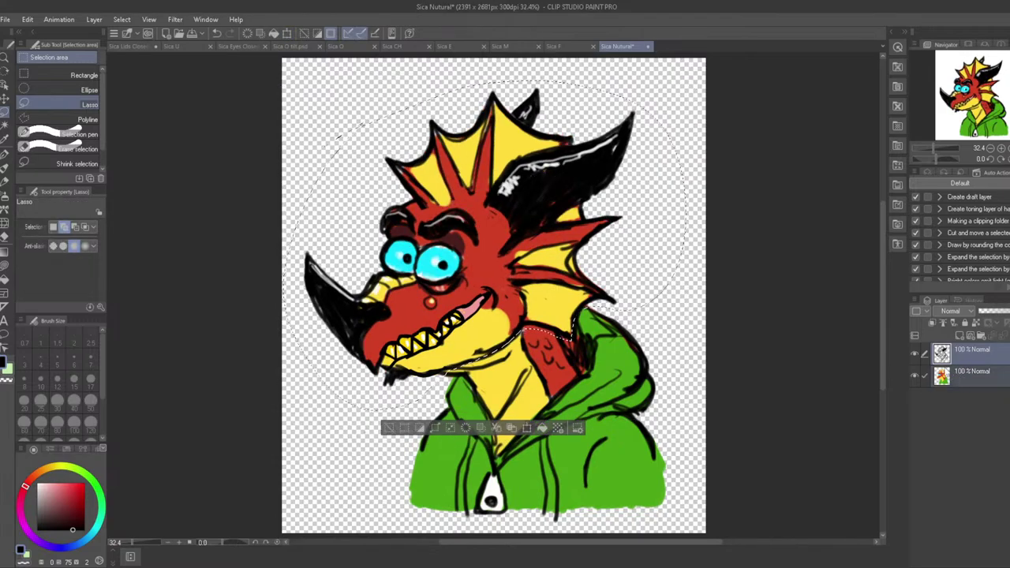
pyautogui.click(529, 427)
pyautogui.moveTo(274, 108); pyautogui.dragTo(274, 65)
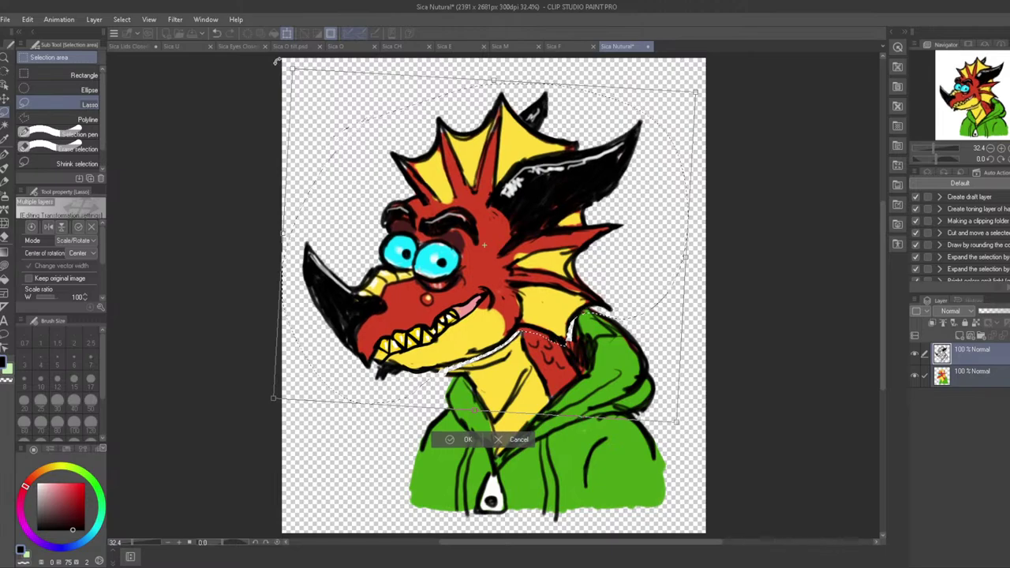
pyautogui.press('Return')
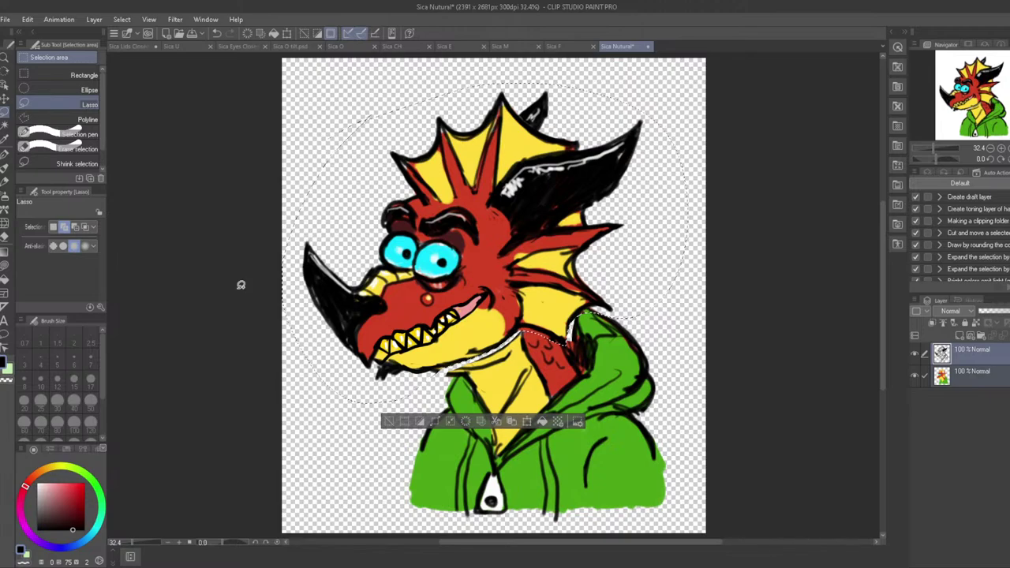
pyautogui.hotkey('ctrl', 'd')
# Paint over the gap between the jaw and neck in yellow and black with the size 30 G-pen
pyautogui.press('p')
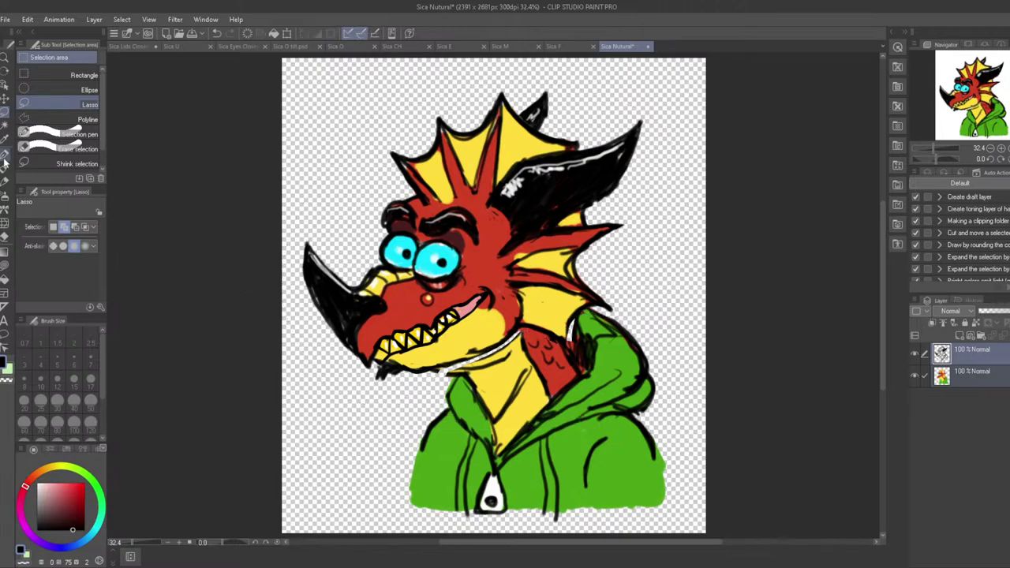
pyautogui.keyDown('alt'); pyautogui.click(432, 364); pyautogui.keyUp('alt')
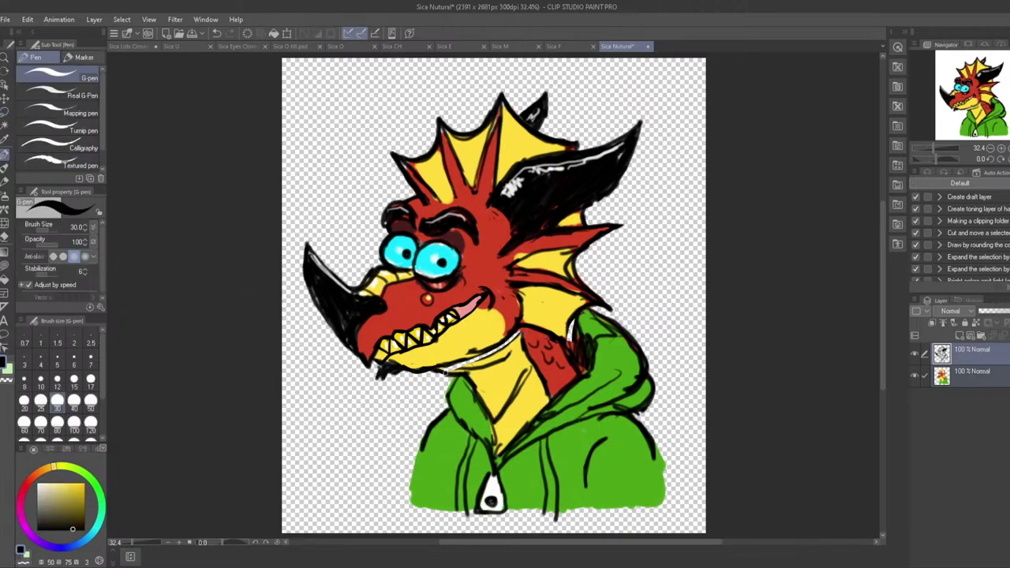
pyautogui.keyDown('alt'); pyautogui.click(474, 360); pyautogui.keyUp('alt')
pyautogui.moveTo(458, 365); pyautogui.dragTo(518, 336)
pyautogui.keyDown('alt'); pyautogui.click(440, 365); pyautogui.keyUp('alt')
pyautogui.keyDown('alt'); pyautogui.click(471, 358); pyautogui.keyUp('alt')
pyautogui.keyDown('alt'); pyautogui.click(442, 361); pyautogui.keyUp('alt')
pyautogui.moveTo(446, 363); pyautogui.dragTo(513, 339)
# Paint over the gap between the cheek fin and the hood in red and black
pyautogui.keyDown('alt'); pyautogui.click(574, 339); pyautogui.keyUp('alt')
pyautogui.keyDown('alt'); pyautogui.click(576, 338); pyautogui.keyUp('alt')
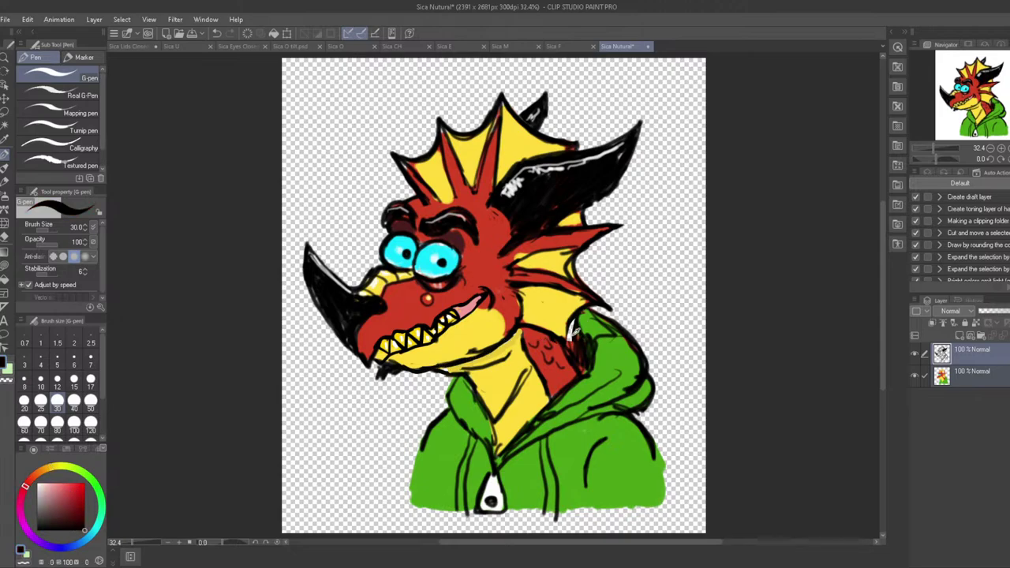
pyautogui.keyDown('alt'); pyautogui.click(573, 331); pyautogui.keyUp('alt')
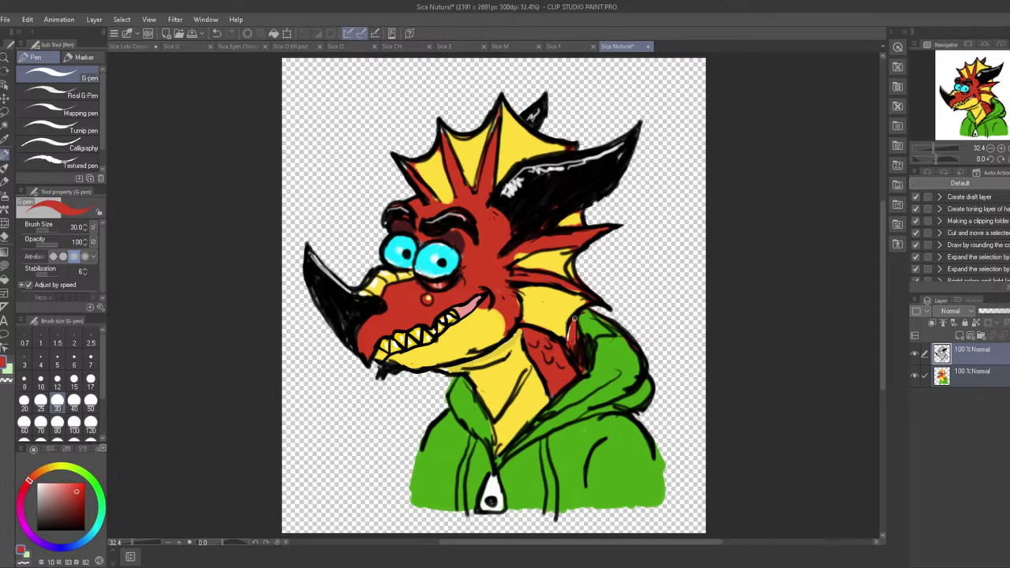
pyautogui.keyDown('alt'); pyautogui.click(574, 336); pyautogui.keyUp('alt')
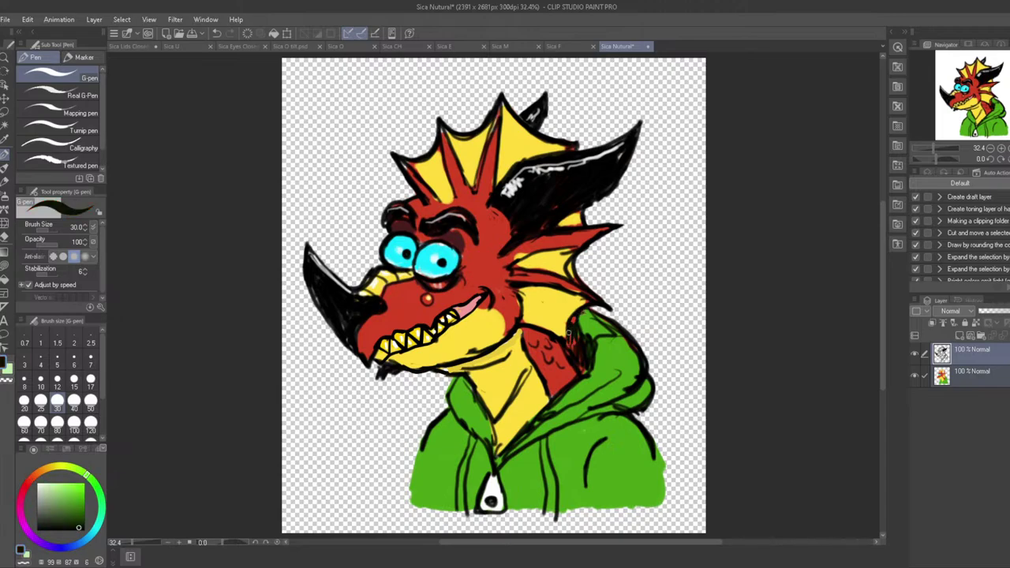
pyautogui.keyDown('alt'); pyautogui.click(457, 364); pyautogui.keyUp('alt')
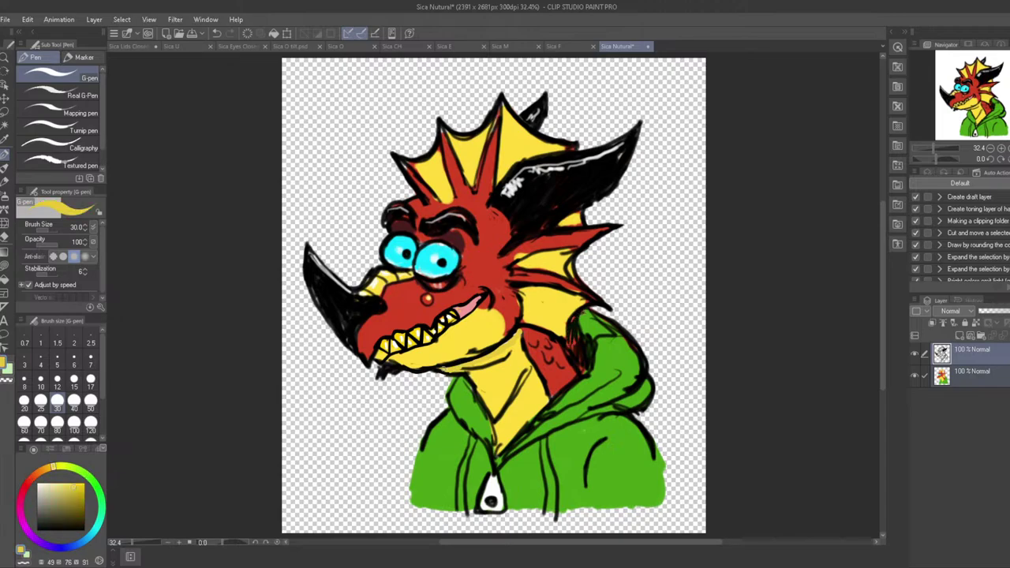
# Sample the black of the outline and then the red of the dragon's cheek as the drawing colour
pyautogui.keyDown('alt'); pyautogui.click(519, 338); pyautogui.keyUp('alt')
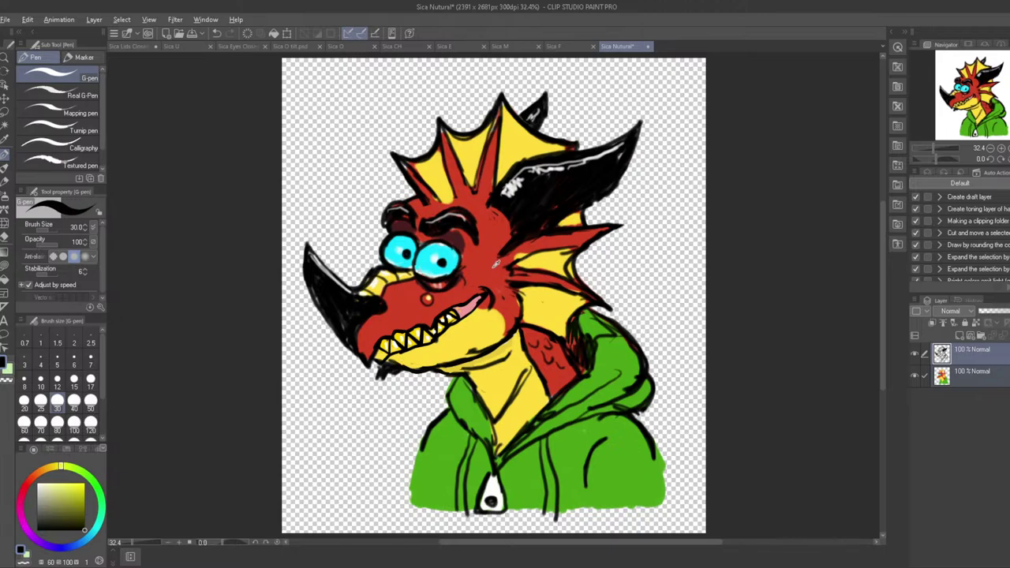
pyautogui.keyDown('alt'); pyautogui.click(497, 264); pyautogui.keyUp('alt')
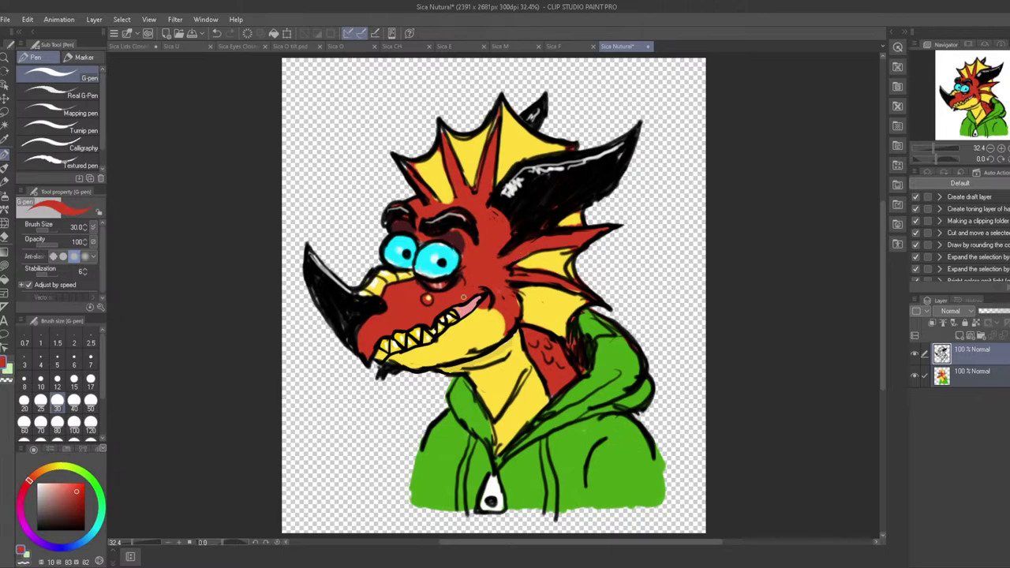
# Start saving the drawing under a new name and check the mouth-sound slots in HONK's layer configuration
pyautogui.click(5, 19)
pyautogui.click(39, 117)
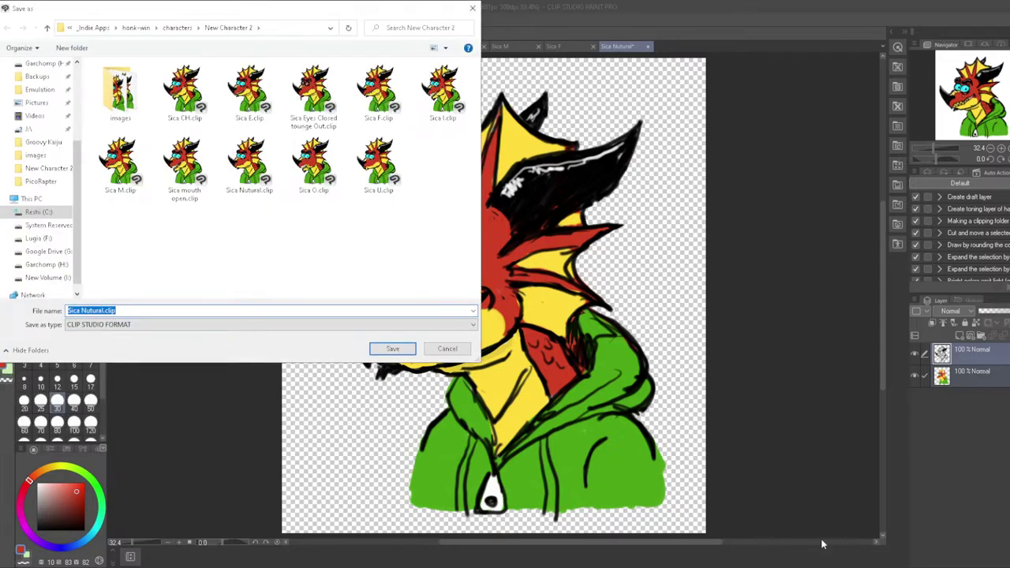
pyautogui.hotkey('alt', 'Tab')
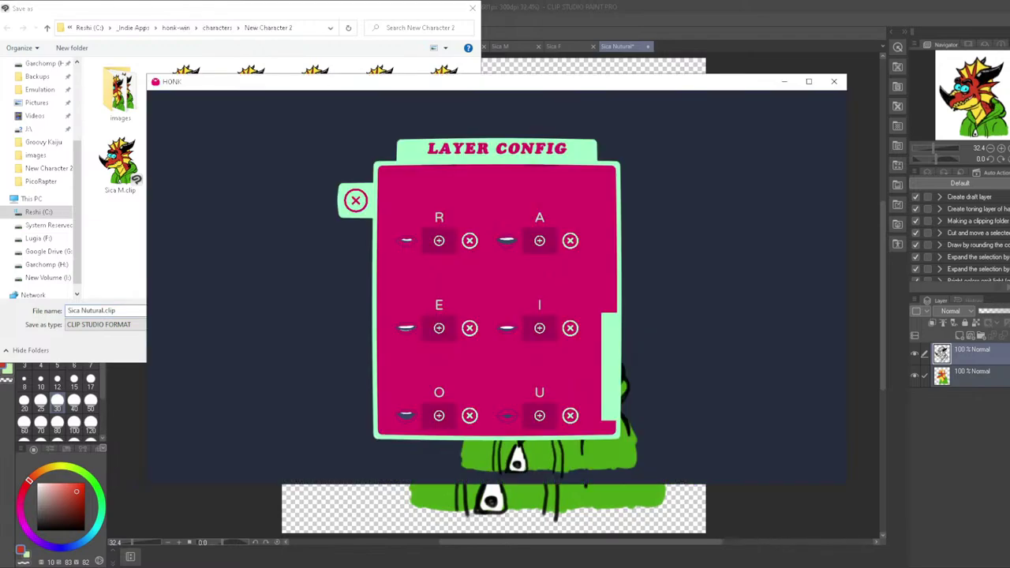
pyautogui.scroll(-2, 488, 327)
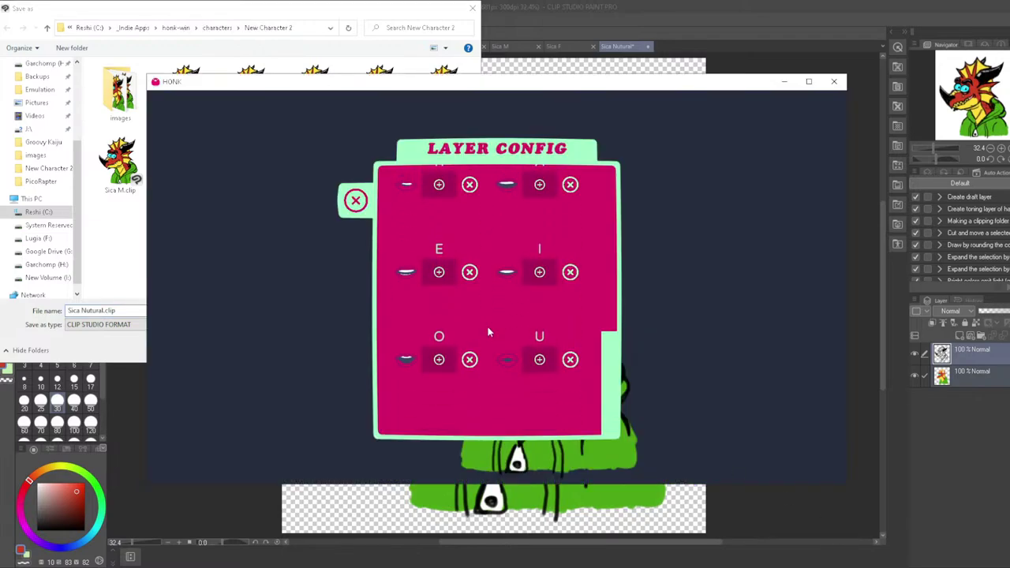
pyautogui.scroll(4, 488, 326)
pyautogui.scroll(2, 487, 327)
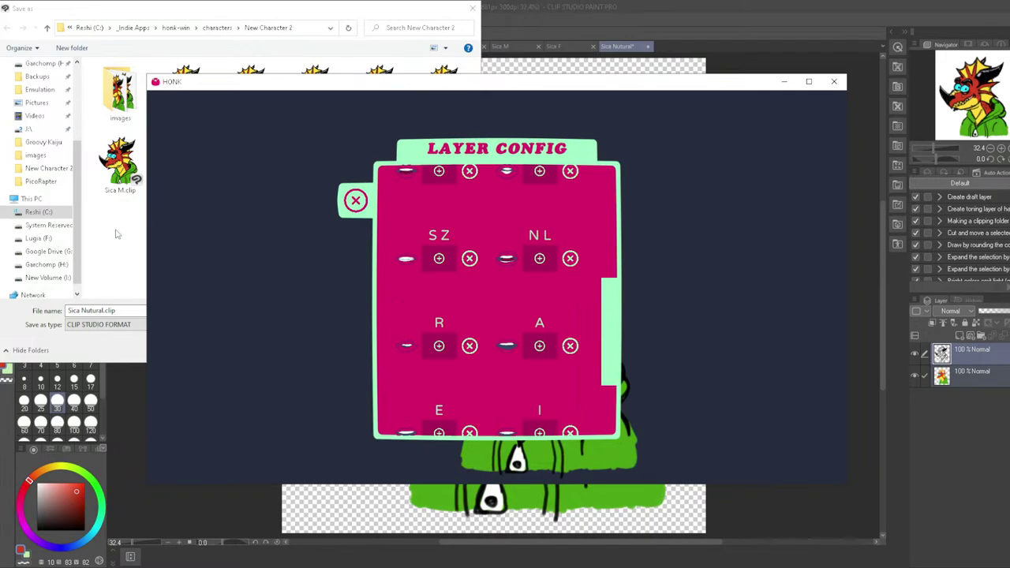
pyautogui.click(110, 142)
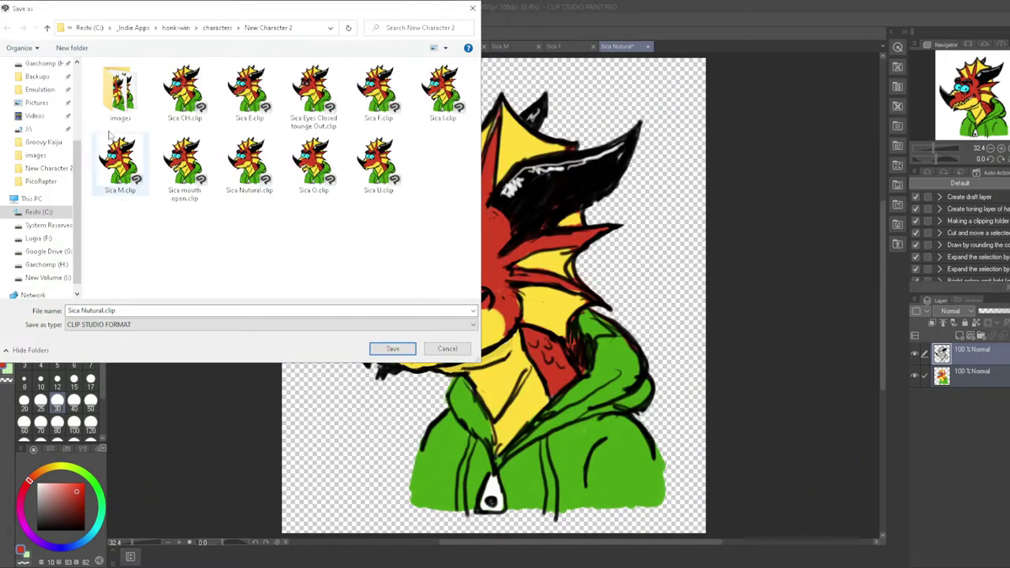
# Save the drawing as Sica S in Clip Studio format in the New Character 2 folder
pyautogui.tripleClick(102, 311)
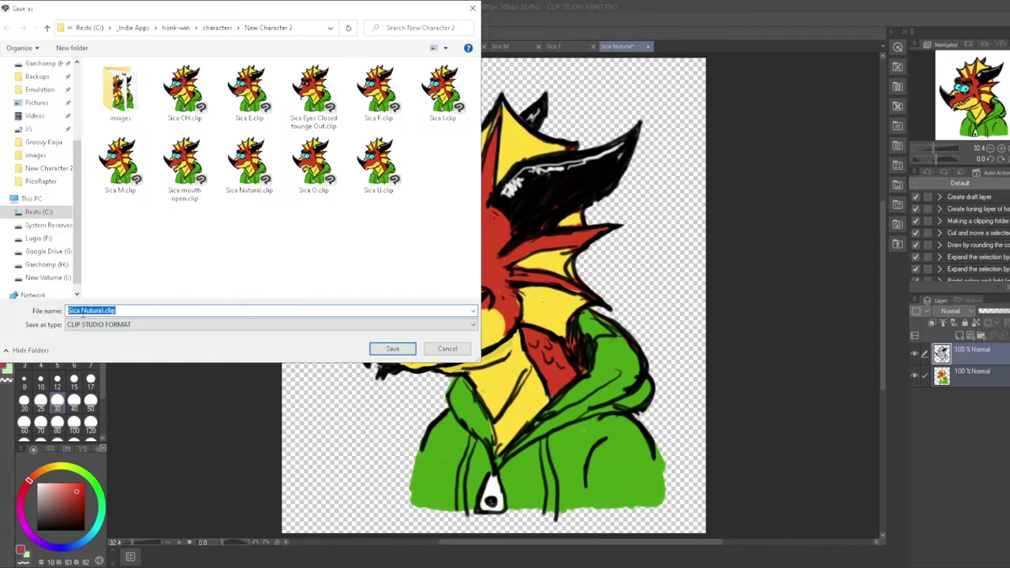
pyautogui.moveTo(81, 311); pyautogui.dragTo(102, 311)
pyautogui.press('BackSpace')
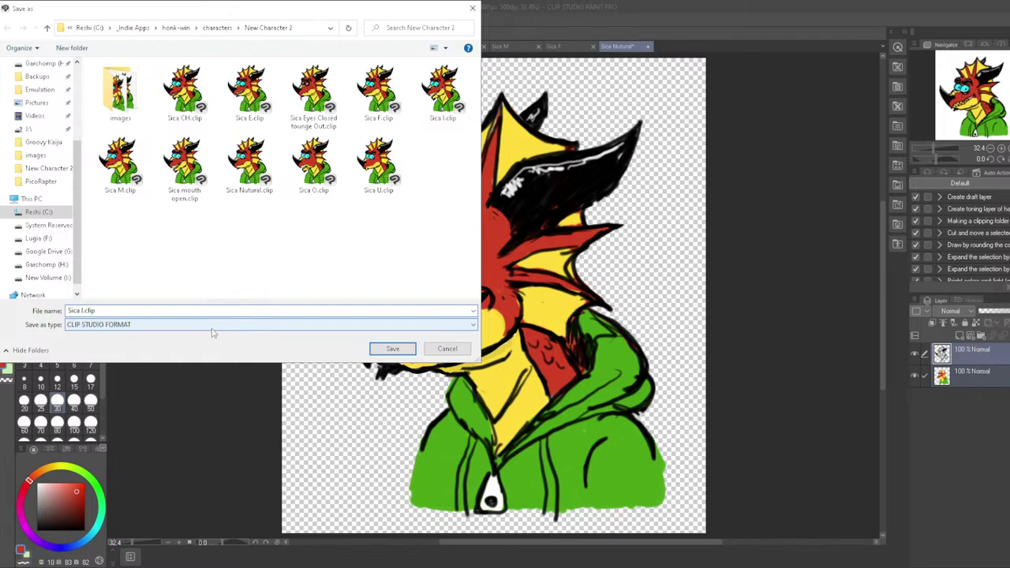
pyautogui.write('S')
pyautogui.click(392, 348)
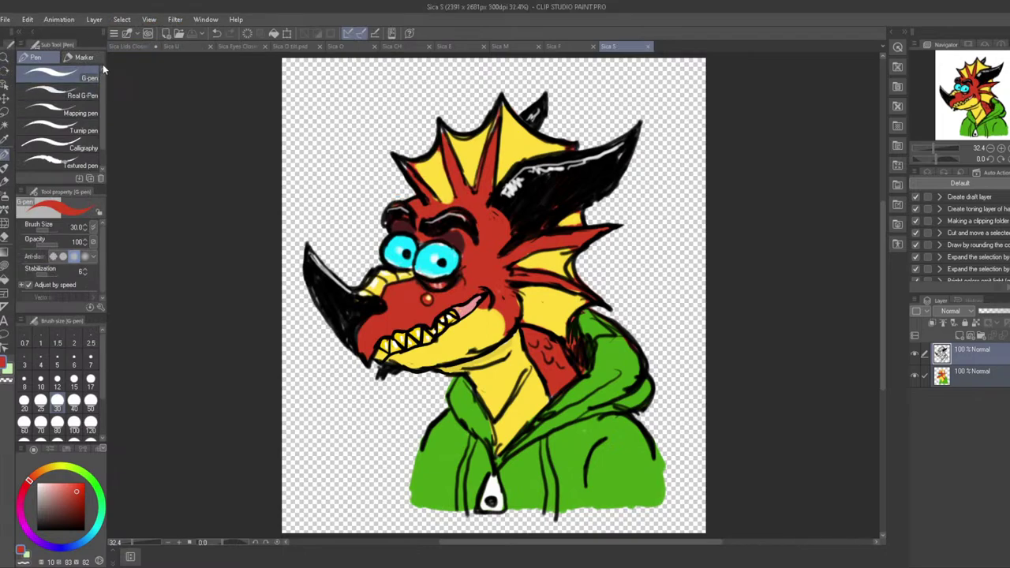
# Export the drawing as the single-layer PNG Sica S.png into the New Character 2 folder and accept the export preview
pyautogui.click(5, 20)
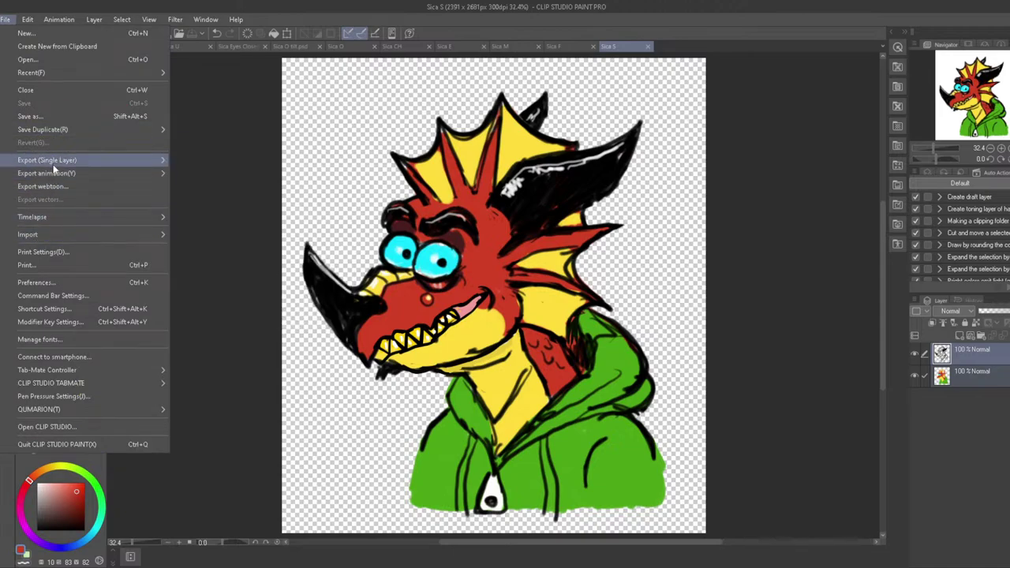
pyautogui.moveTo(54, 162)
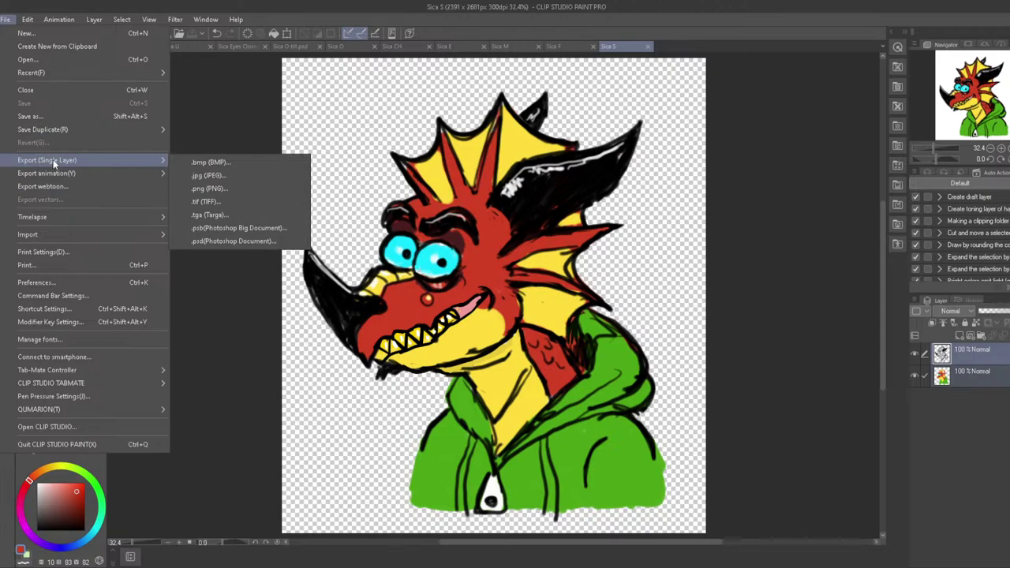
pyautogui.click(237, 195)
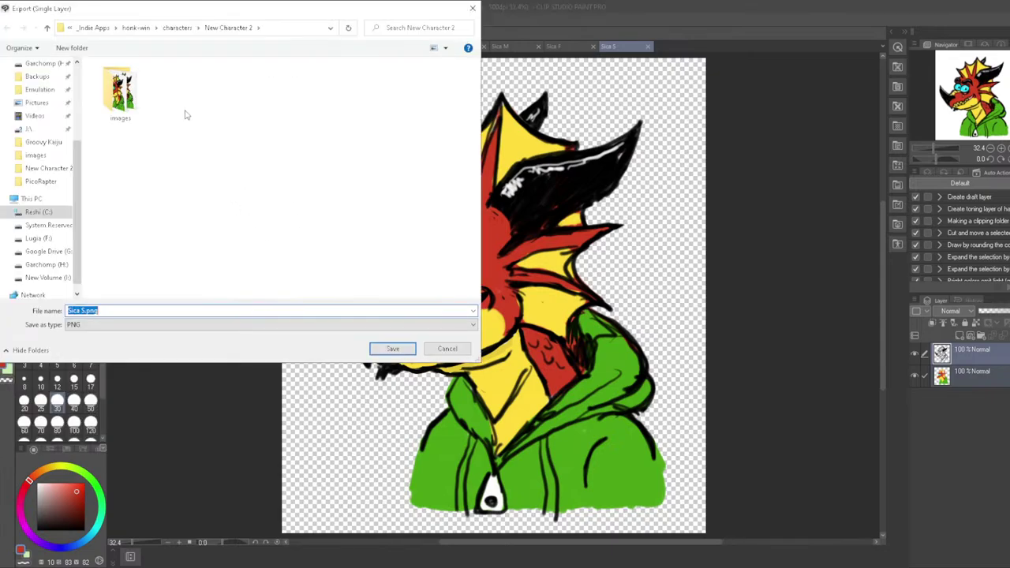
pyautogui.click(392, 349)
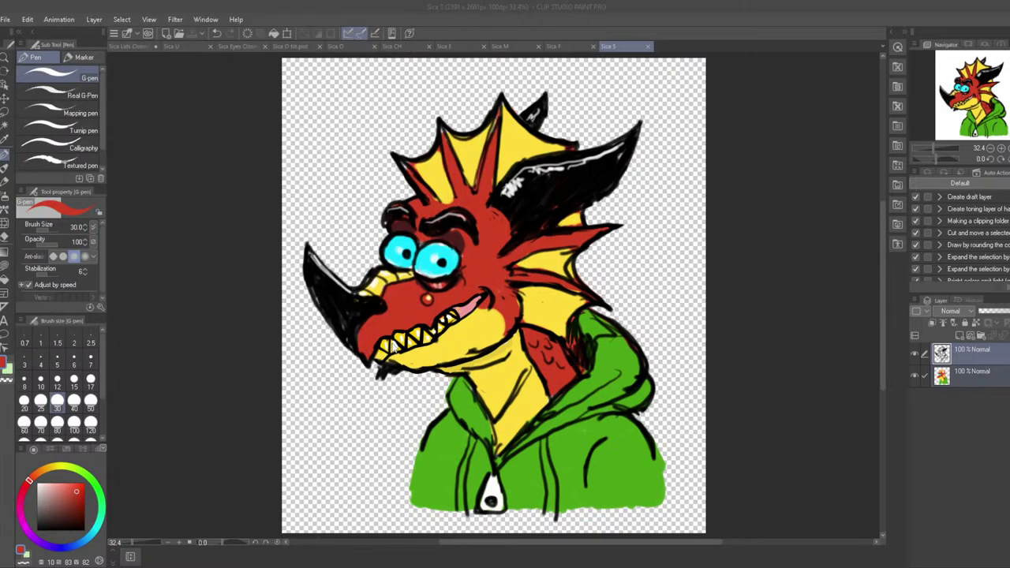
pyautogui.click(634, 161)
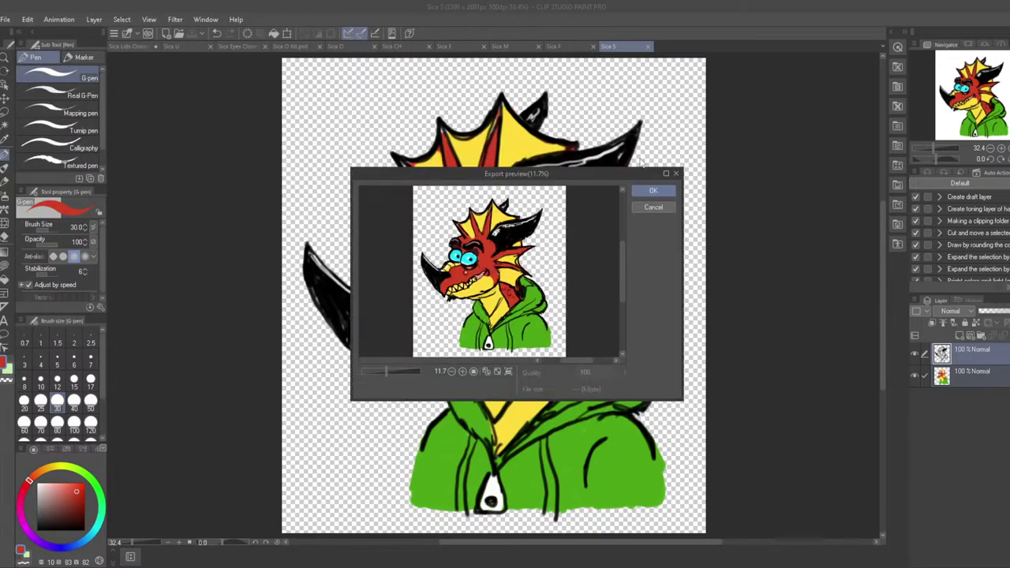
pyautogui.click(653, 190)
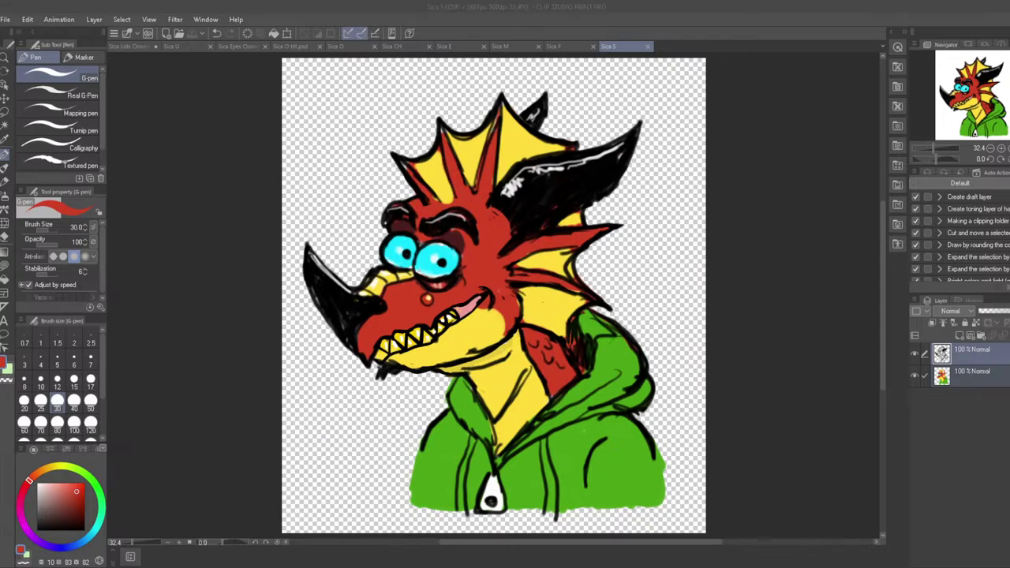
# Switch to HONK and examine which mouth sounds its layer configuration still needs, then return to Clip Studio Paint
pyautogui.hotkey('alt', 'Tab')
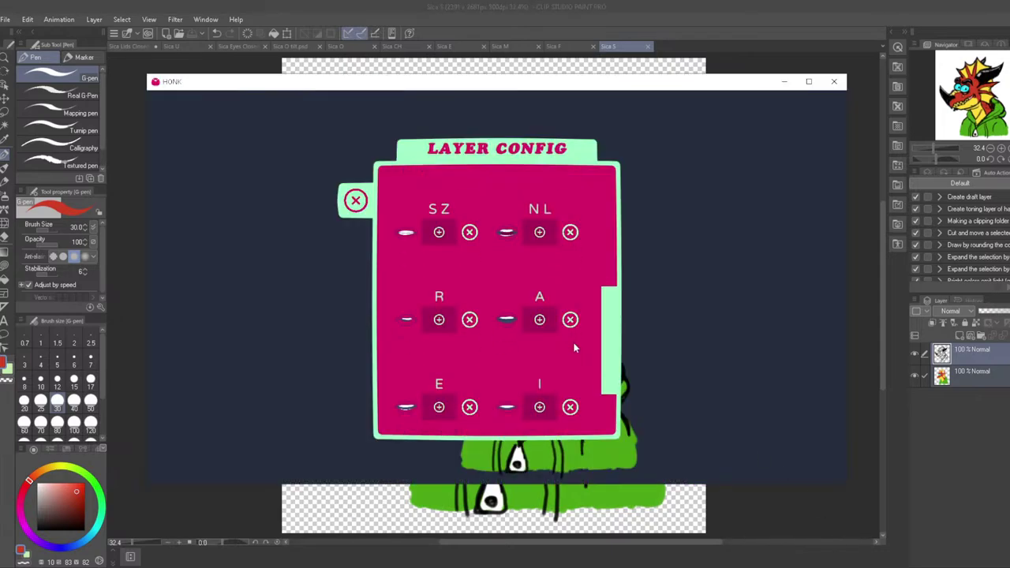
pyautogui.scroll(-2, 574, 348)
pyautogui.scroll(3, 558, 347)
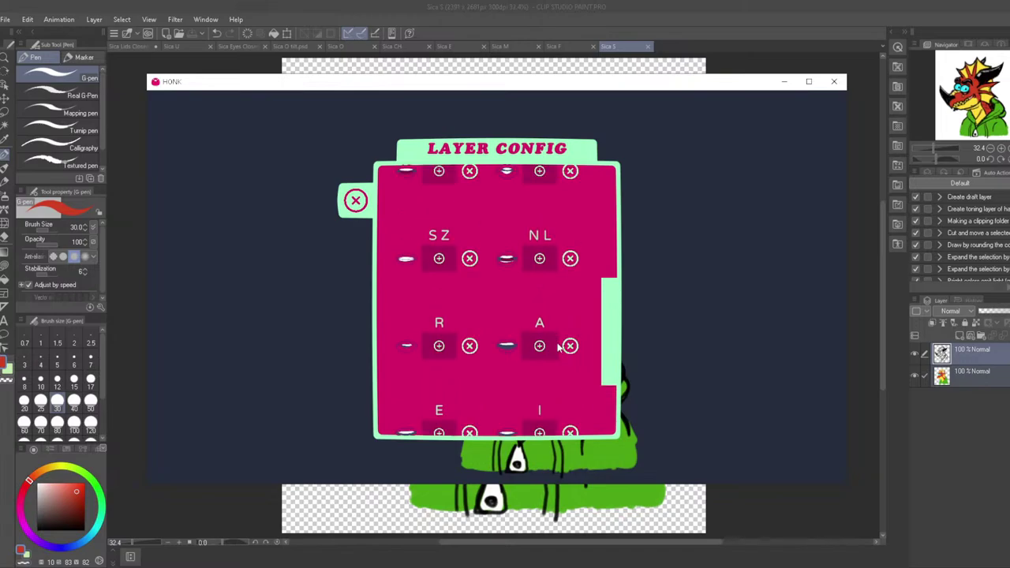
pyautogui.scroll(2, 555, 343)
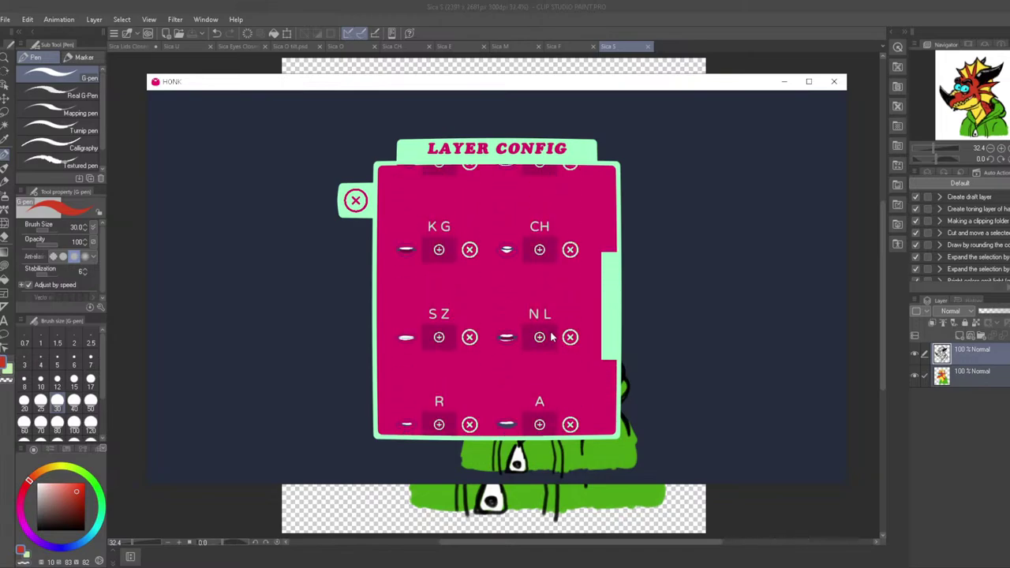
pyautogui.scroll(2, 549, 332)
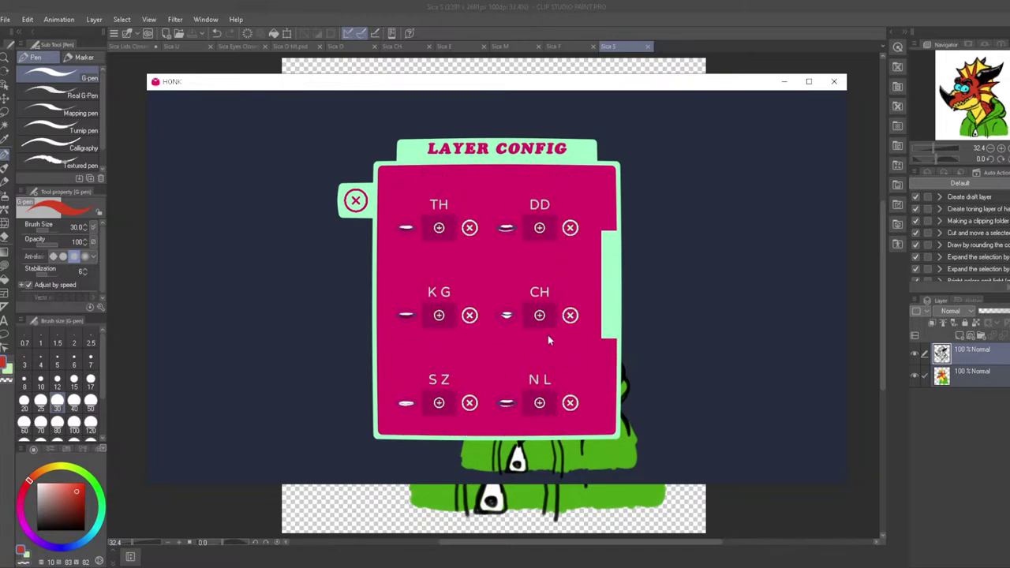
pyautogui.scroll(-3, 547, 334)
pyautogui.scroll(2, 529, 318)
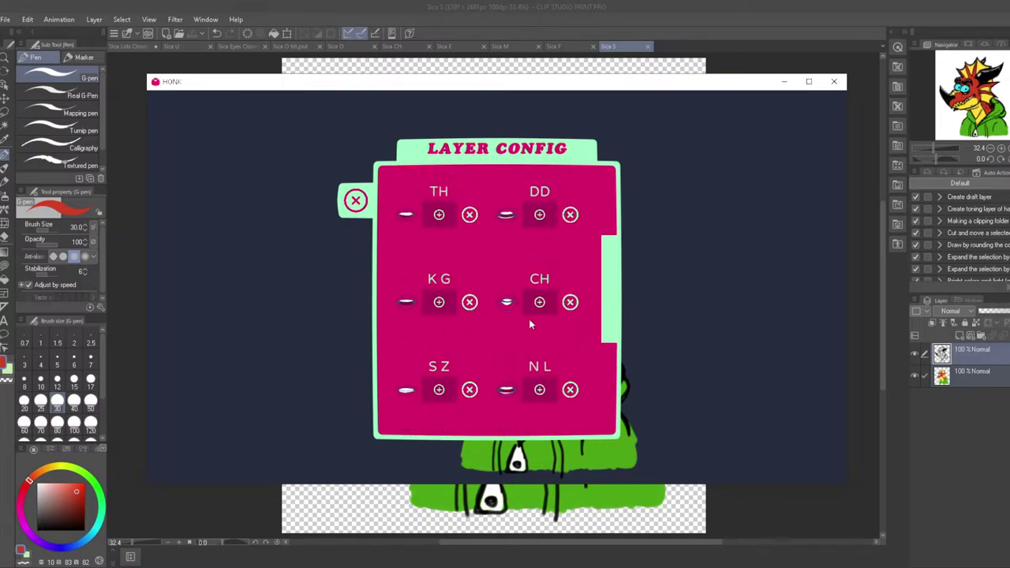
pyautogui.scroll(-1, 519, 316)
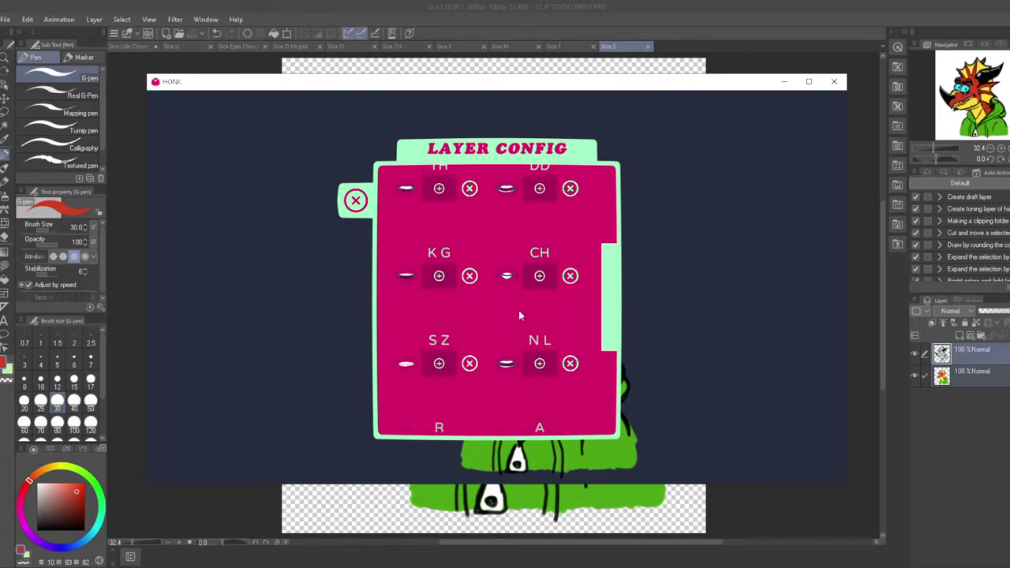
pyautogui.scroll(1, 536, 264)
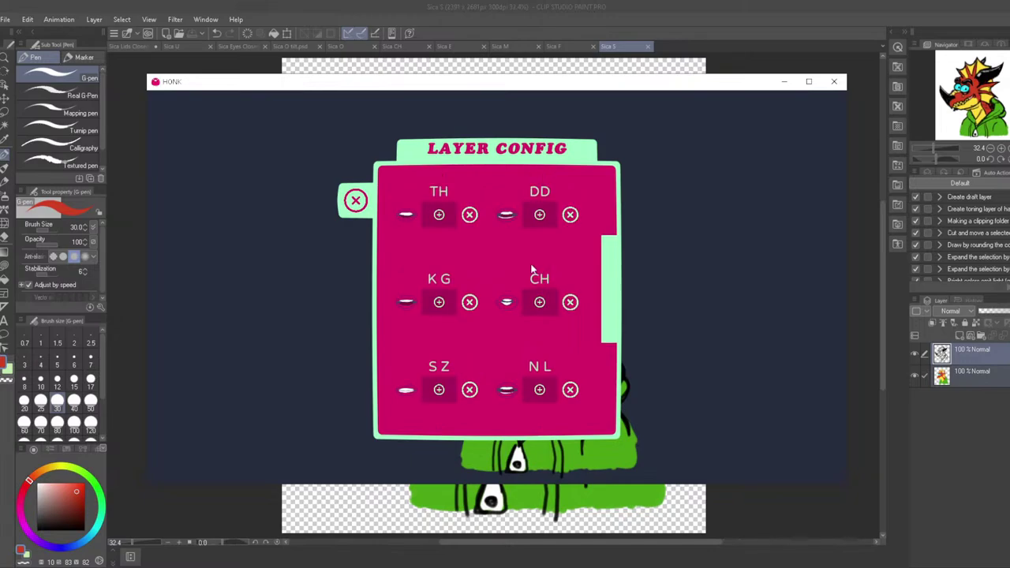
pyautogui.click(605, 7)
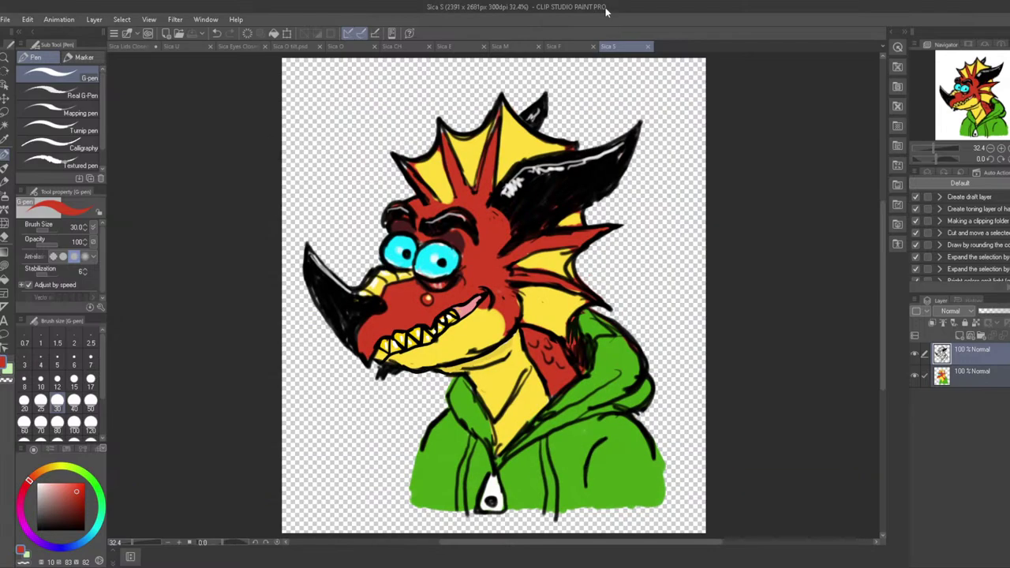
# Merge the line and colour layers and lasso the dragon's lower jaw along the teeth and jawline
pyautogui.rightClick(963, 373)
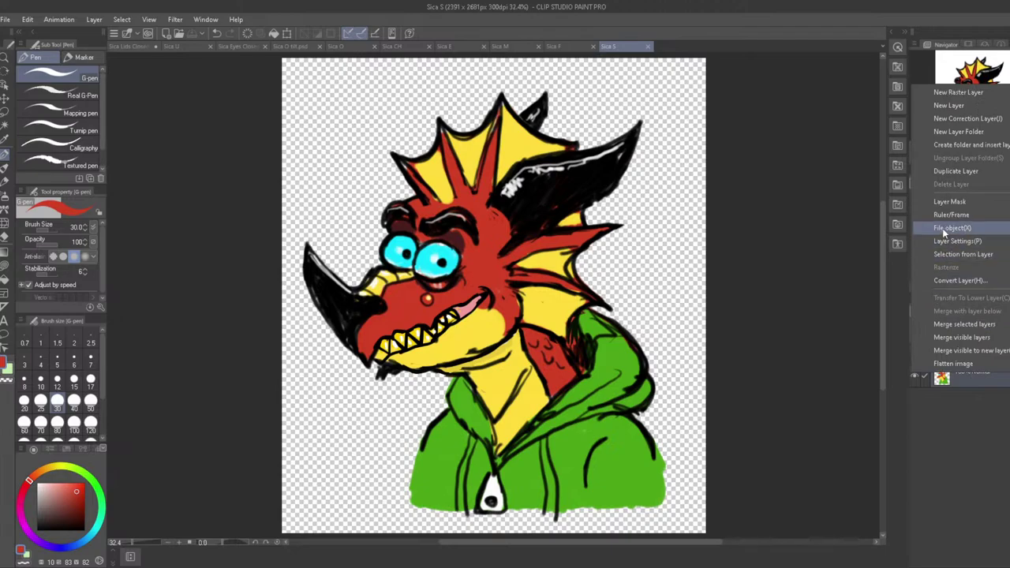
pyautogui.click(955, 324)
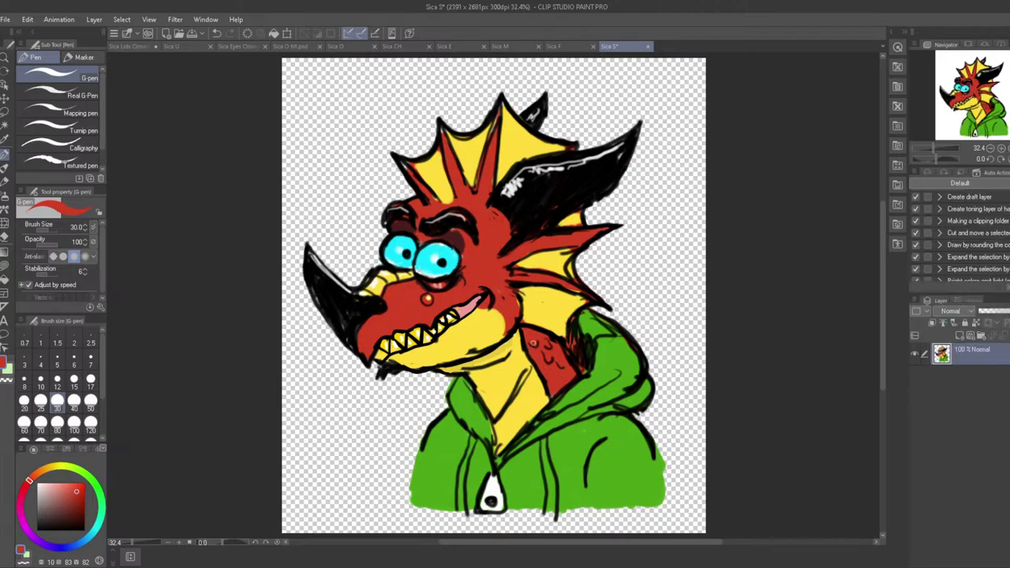
pyautogui.press('m')
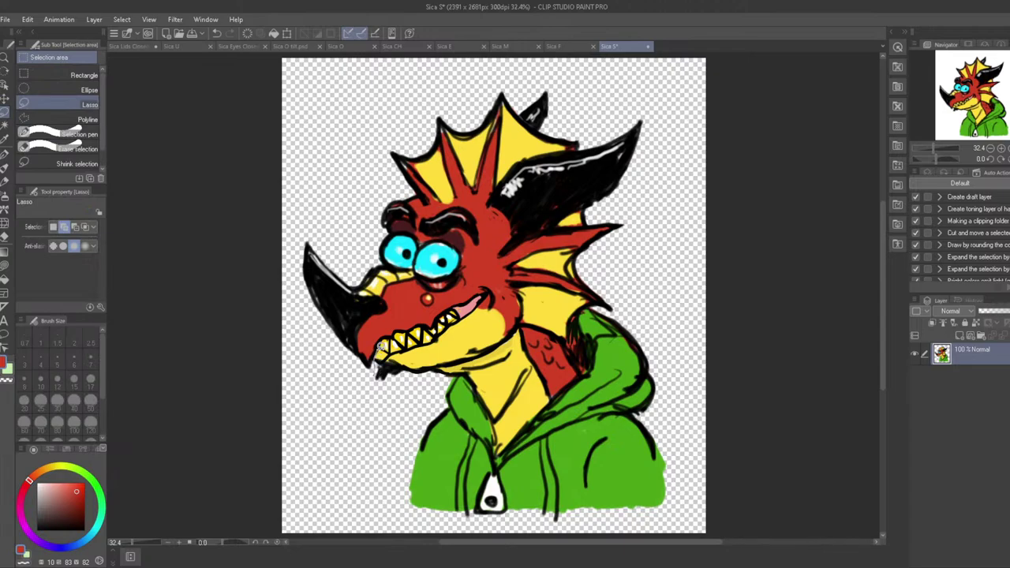
pyautogui.moveTo(392, 335)
pyautogui.mouseDown()
pyautogui.moveTo(407, 351)
pyautogui.moveTo(410, 331)
pyautogui.moveTo(434, 326)
pyautogui.moveTo(439, 336)
pyautogui.moveTo(439, 319)
pyautogui.moveTo(457, 316)
pyautogui.mouseUp()
pyautogui.moveTo(460, 316)
pyautogui.mouseDown()
pyautogui.moveTo(517, 285)
pyautogui.moveTo(525, 300)
pyautogui.moveTo(521, 319)
pyautogui.moveTo(488, 348)
pyautogui.moveTo(420, 370)
pyautogui.moveTo(374, 397)
pyautogui.mouseUp()
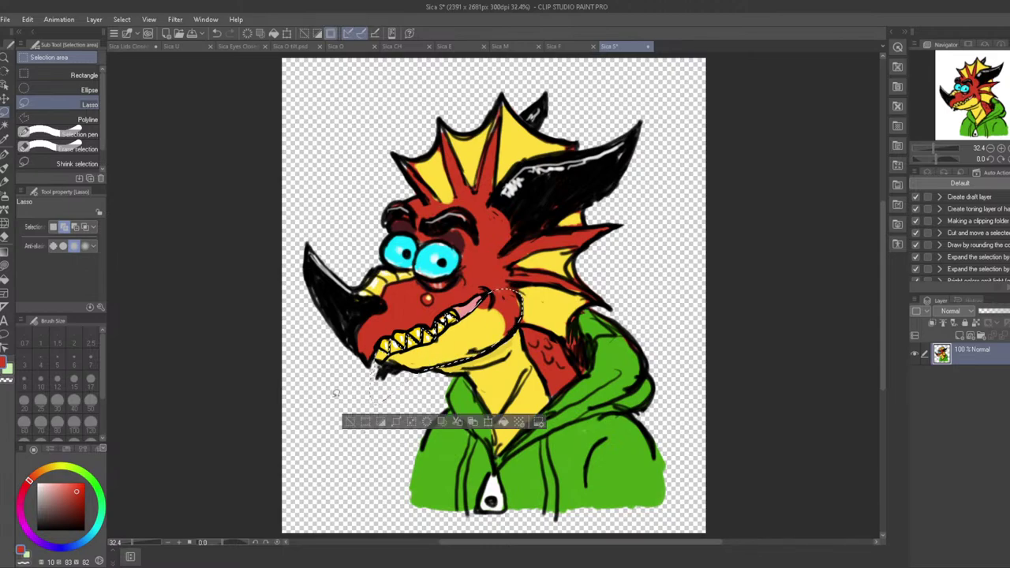
# Rotate the selected lower jaw slightly downward around the mouth corner, apply the transformation and clear the selection
pyautogui.click(490, 421)
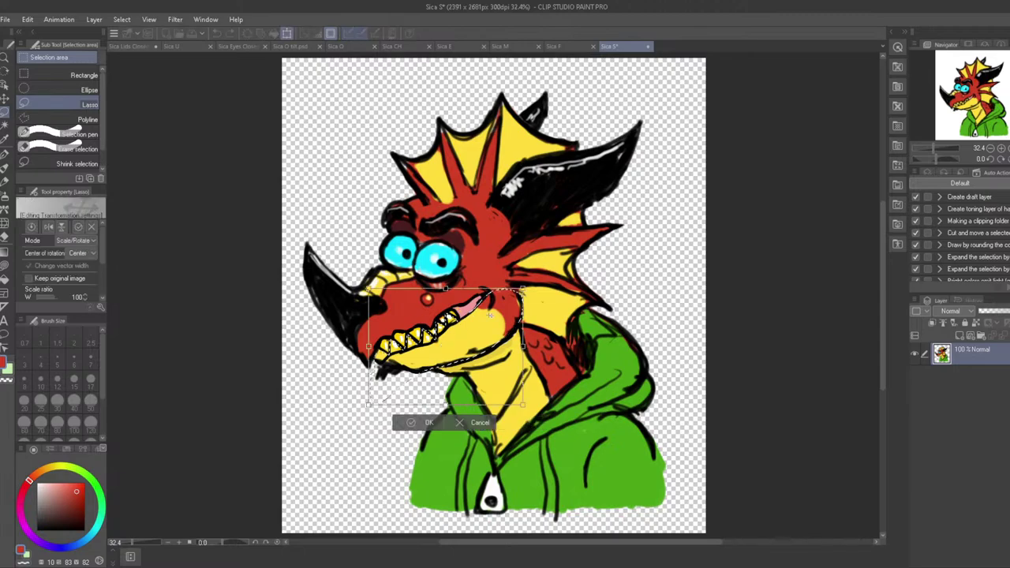
pyautogui.moveTo(489, 314); pyautogui.dragTo(491, 316)
pyautogui.moveTo(359, 282); pyautogui.dragTo(350, 289)
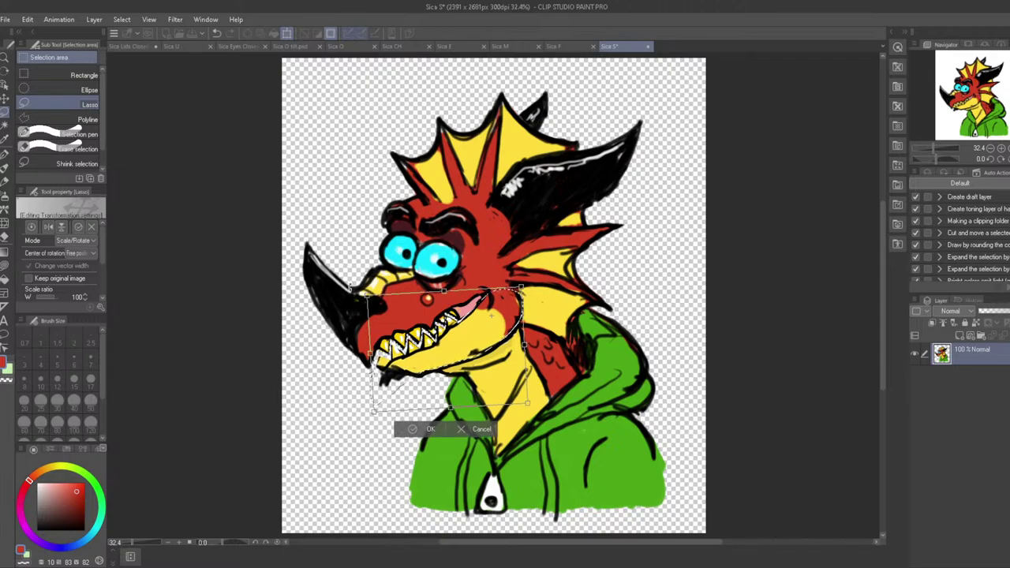
pyautogui.click(427, 429)
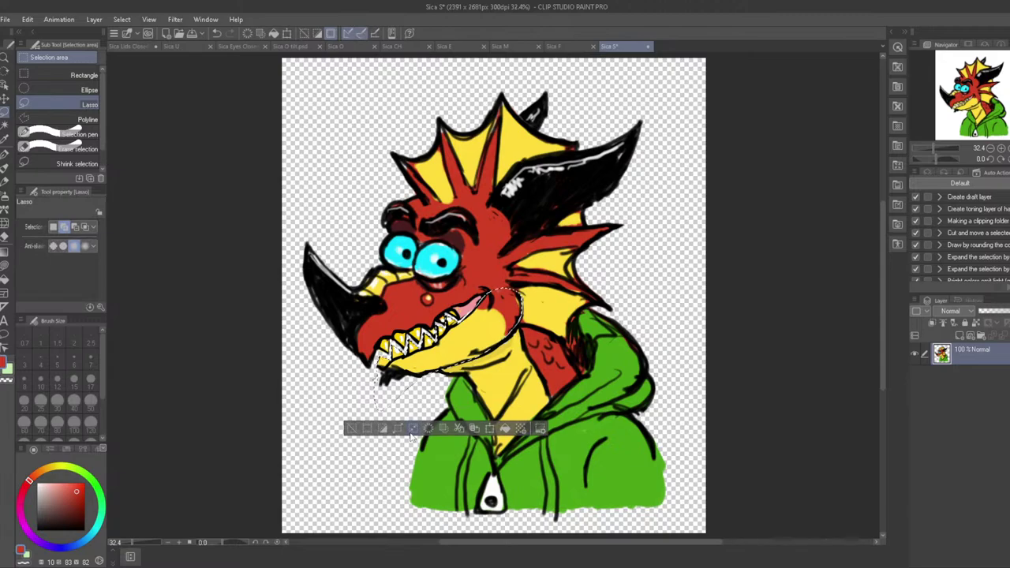
pyautogui.click(413, 429)
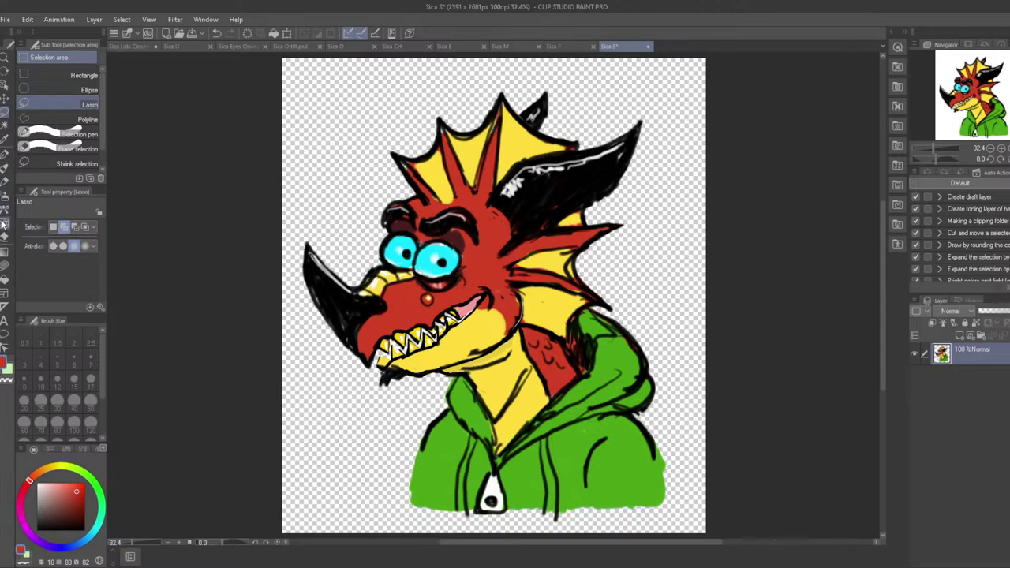
# Activate the Pencil and switch to the Sica E drawing to sample the dark colour inside its mouth
pyautogui.click(5, 180)
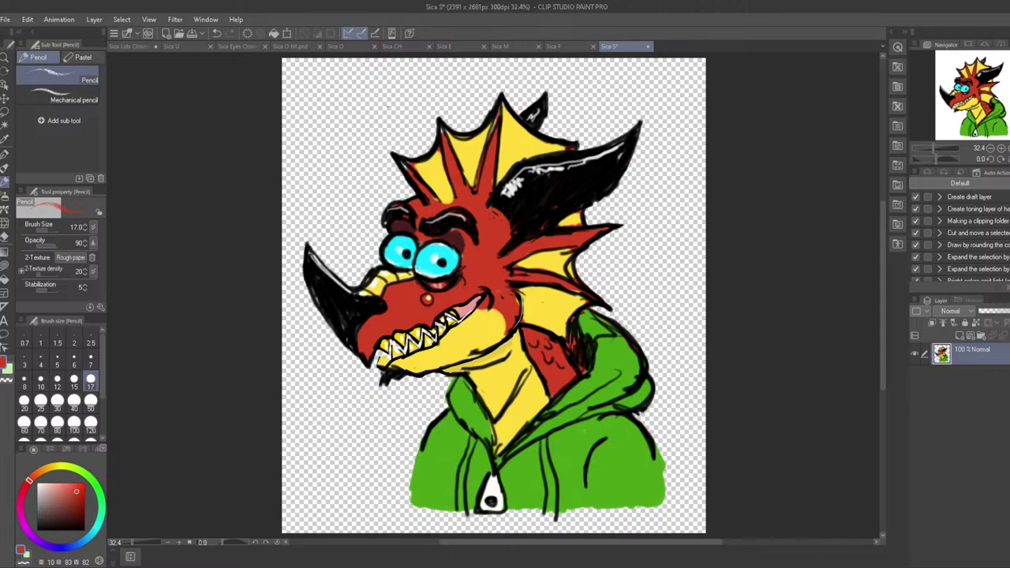
pyautogui.click(554, 45)
pyautogui.click(497, 46)
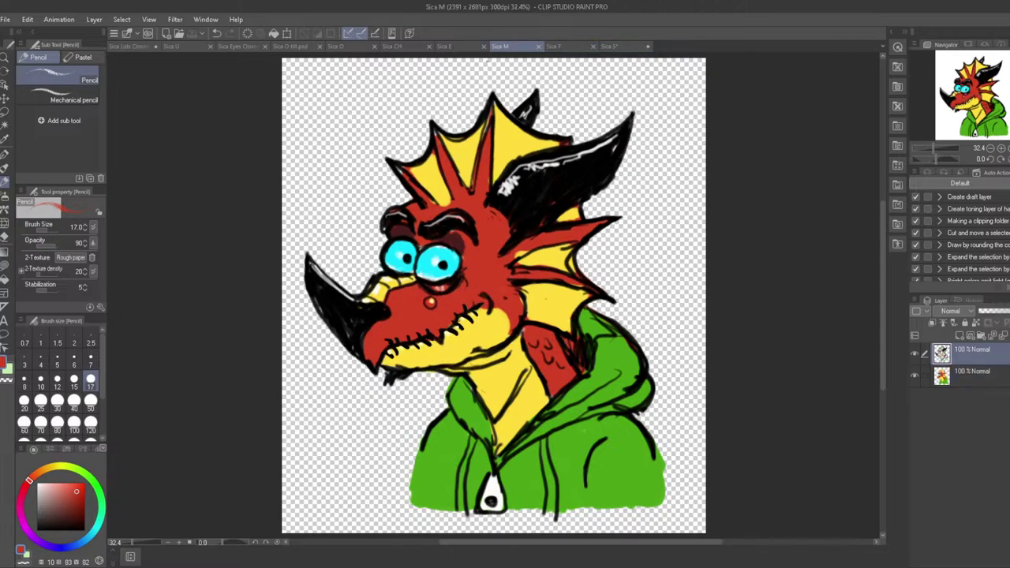
pyautogui.click(444, 46)
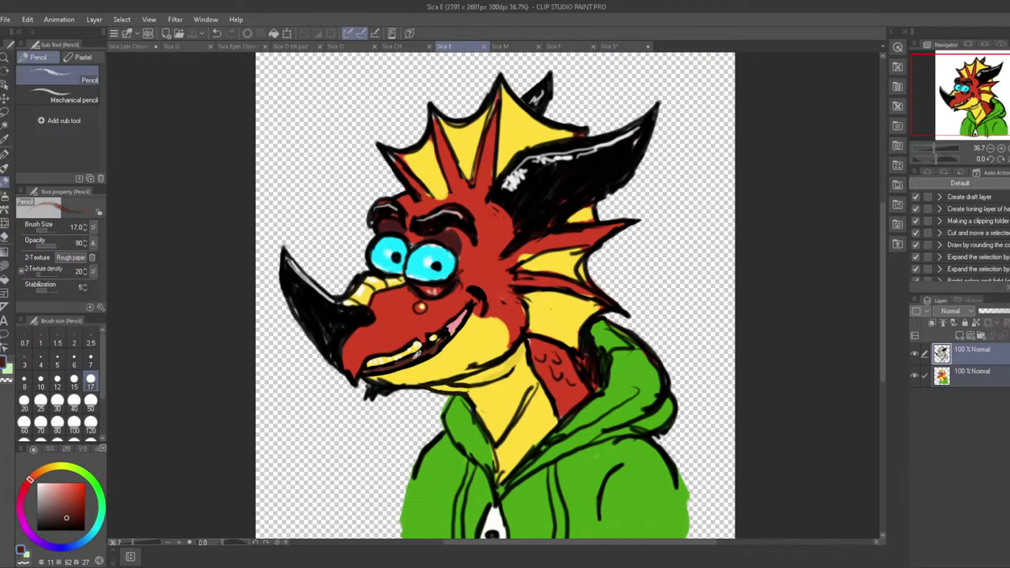
# Return to the Sica S drawing and paint the gaps between the dragon's teeth with the sampled dark mouth colour using the G-pen
pyautogui.click(609, 46)
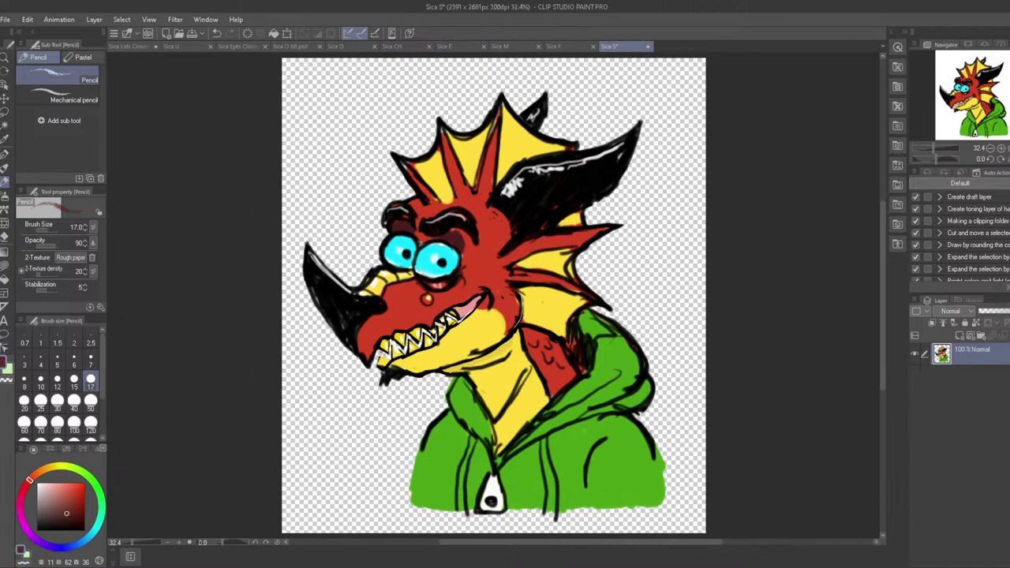
pyautogui.click(5, 154)
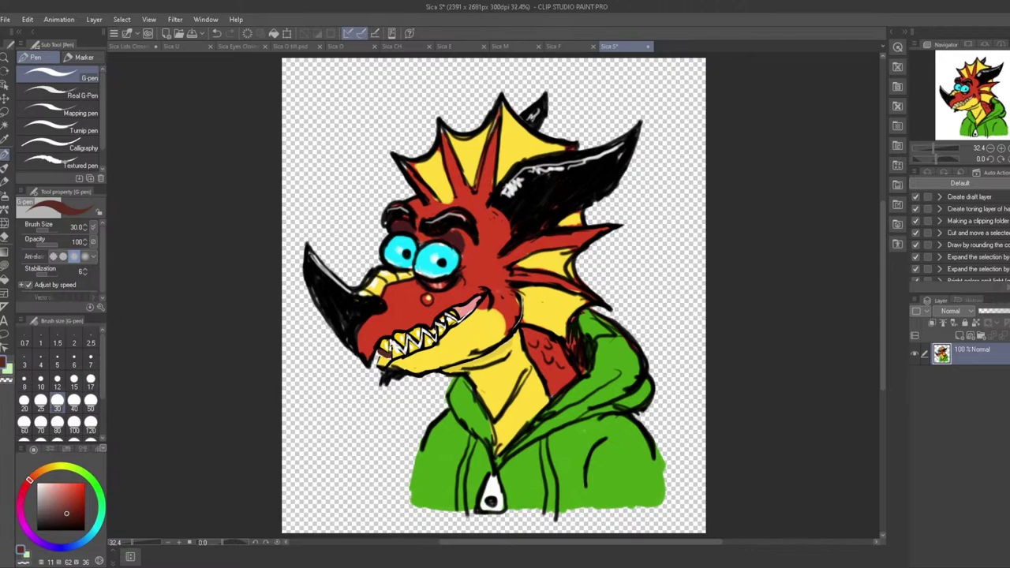
pyautogui.moveTo(393, 340)
pyautogui.mouseDown()
pyautogui.moveTo(405, 352)
pyautogui.moveTo(421, 340)
pyautogui.mouseUp()
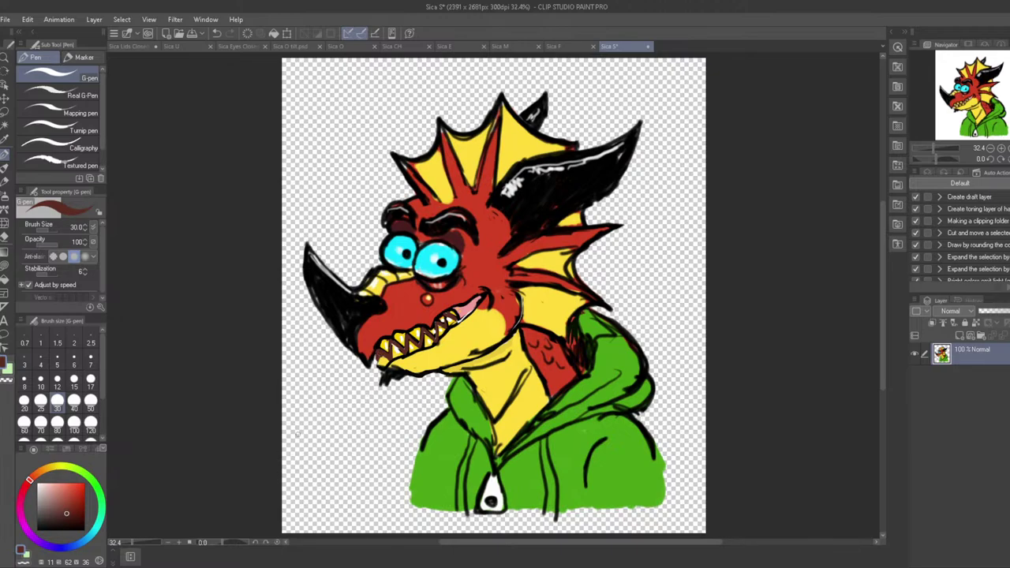
# Try to touch up the outline at the front of the dragon's mouth with the G-pen, and undo the stroke
pyautogui.click(6, 167)
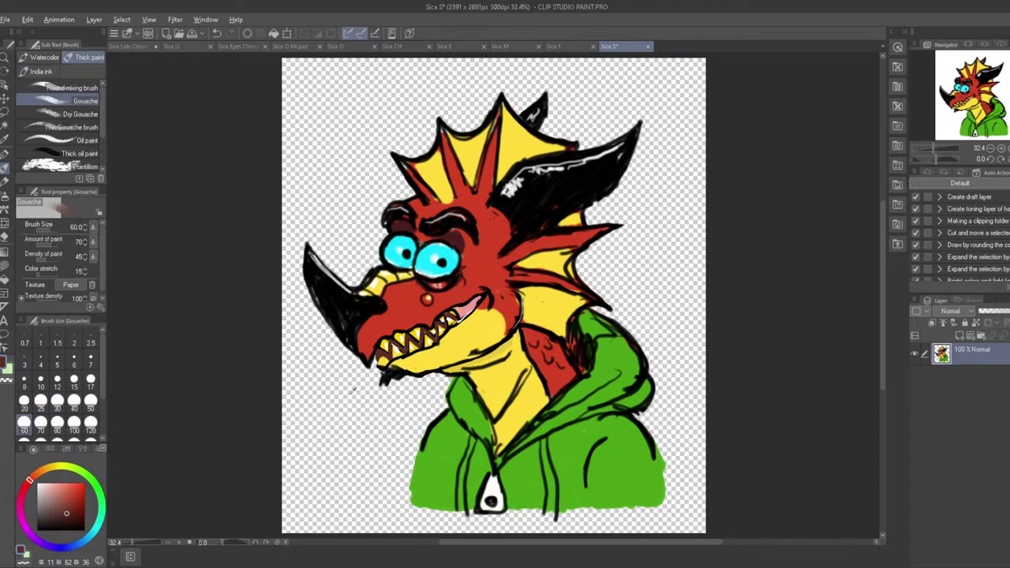
pyautogui.keyDown('alt'); pyautogui.click(378, 364); pyautogui.keyUp('alt')
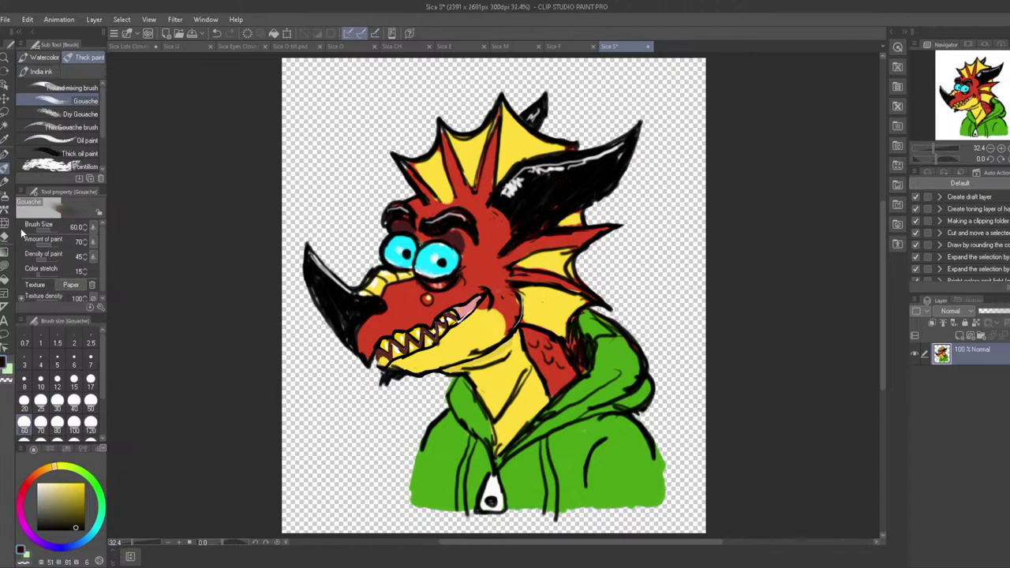
pyautogui.click(6, 155)
pyautogui.keyDown('alt'); pyautogui.click(378, 364); pyautogui.keyUp('alt')
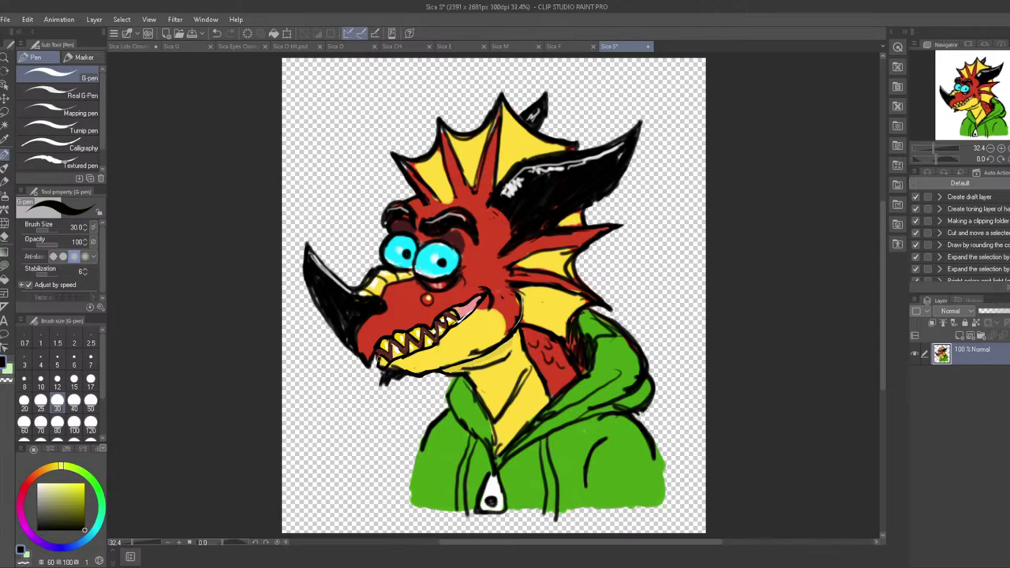
pyautogui.moveTo(371, 349); pyautogui.dragTo(377, 356)
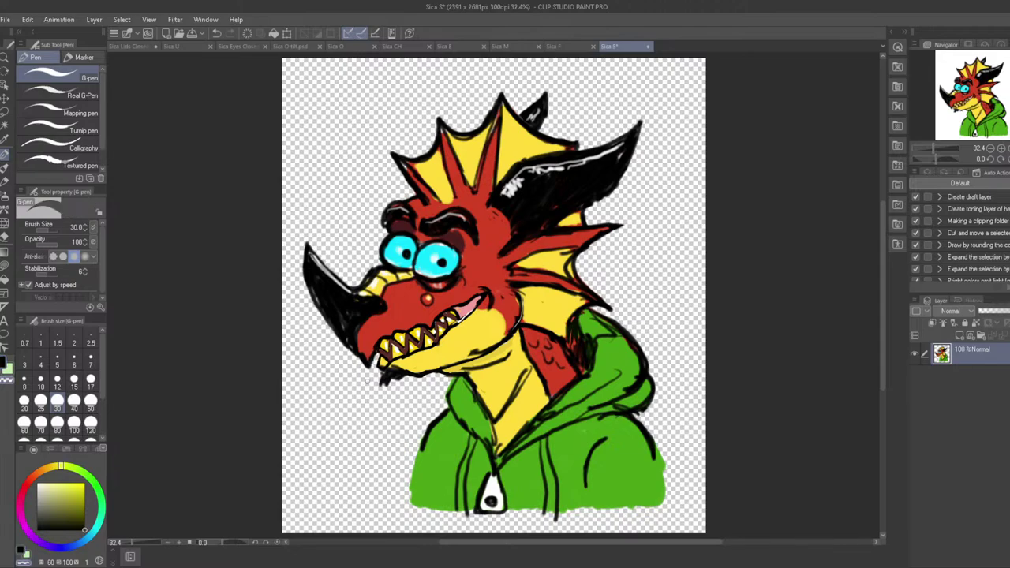
pyautogui.hotkey('ctrl', 'z')
# Lasso the dragon's whole head along the jaw and neck frill, rotate it slightly snout-down, apply the transformation and clear the selection
pyautogui.press('m')
pyautogui.moveTo(363, 122)
pyautogui.mouseDown()
pyautogui.moveTo(276, 237)
pyautogui.moveTo(334, 387)
pyautogui.moveTo(368, 404)
pyautogui.moveTo(431, 383)
pyautogui.moveTo(522, 325)
pyautogui.moveTo(570, 340)
pyautogui.moveTo(590, 303)
pyautogui.moveTo(648, 304)
pyautogui.moveTo(683, 134)
pyautogui.moveTo(519, 68)
pyautogui.mouseUp()
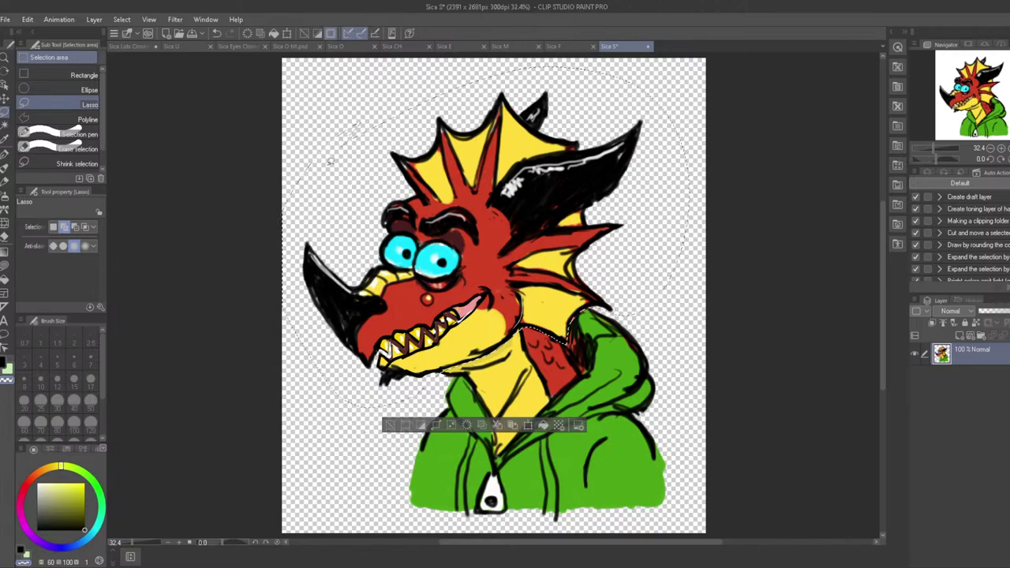
pyautogui.click(528, 426)
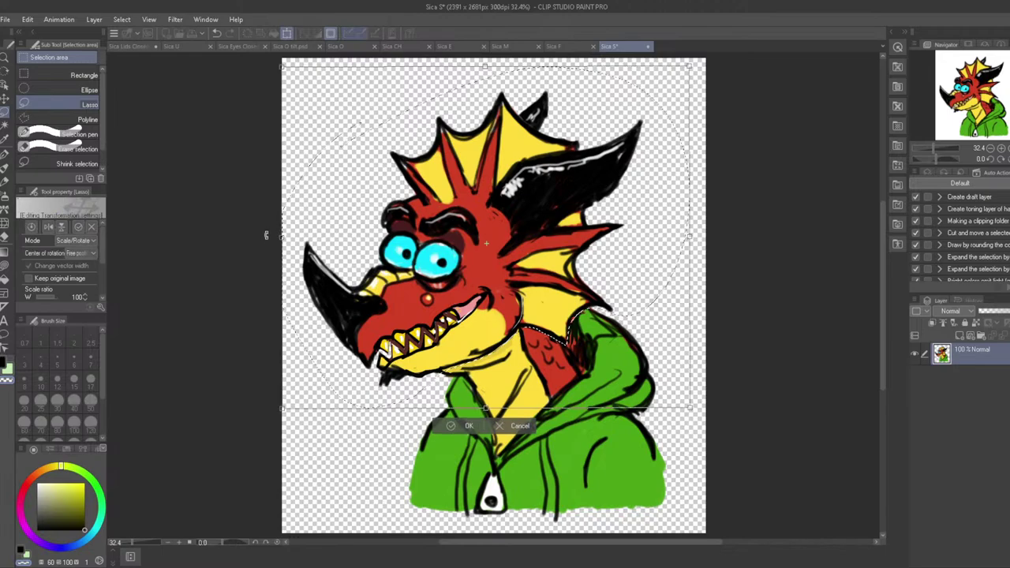
pyautogui.moveTo(266, 235); pyautogui.dragTo(266, 305)
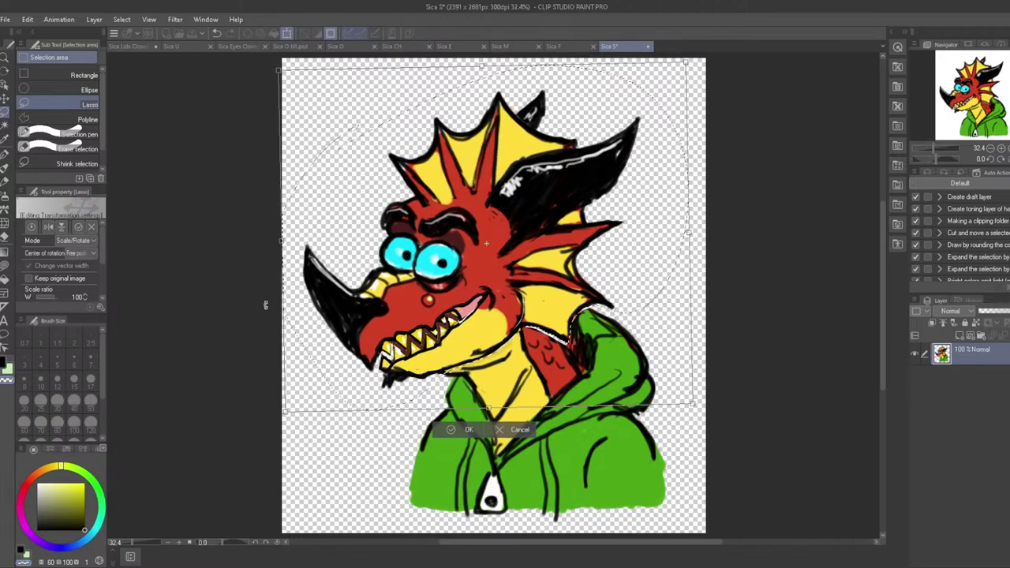
pyautogui.press('Return')
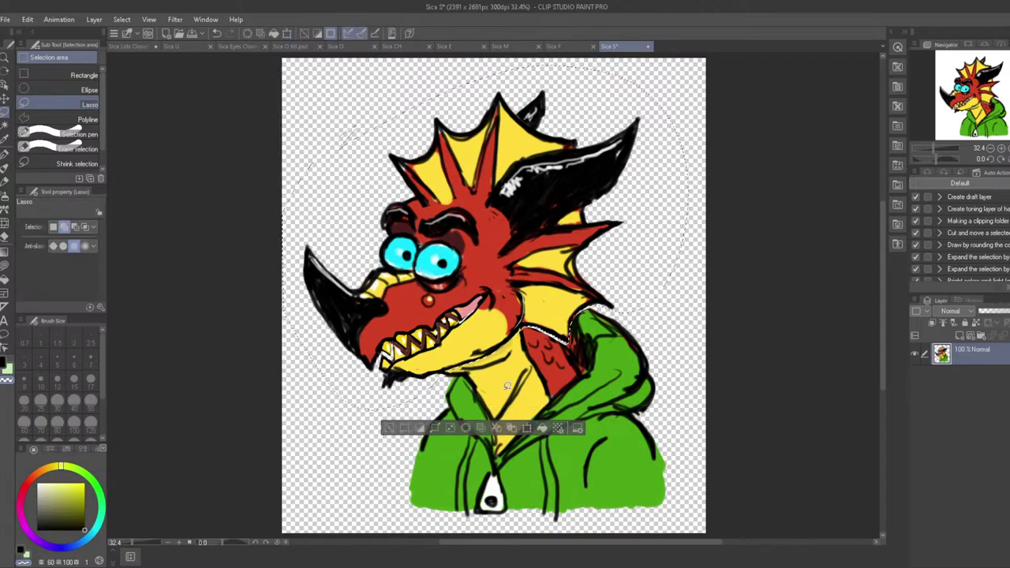
pyautogui.hotkey('ctrl', 'd')
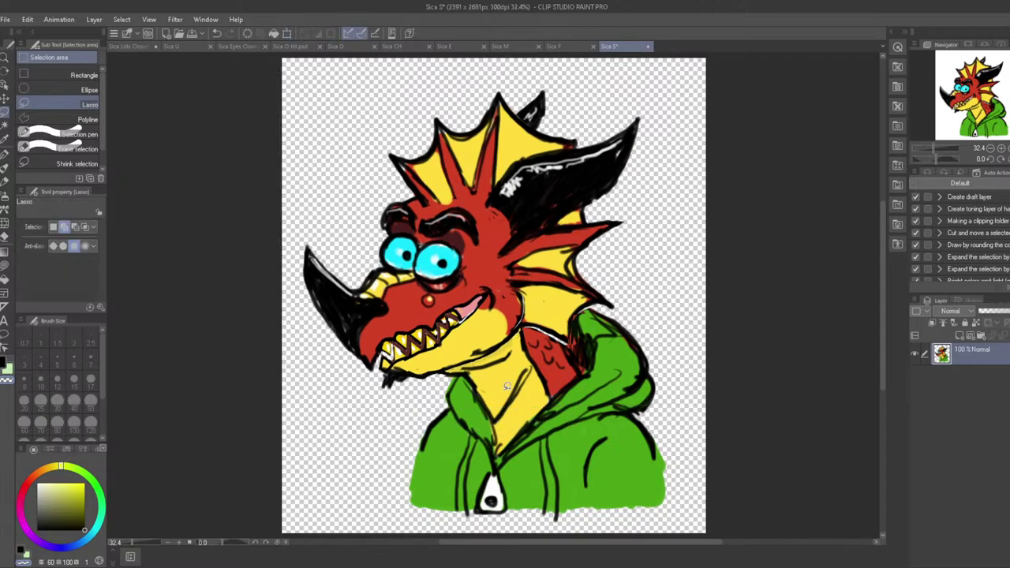
# Close the gaps left under the neck frill and behind the jaw with black G-pen outlines
pyautogui.press('p')
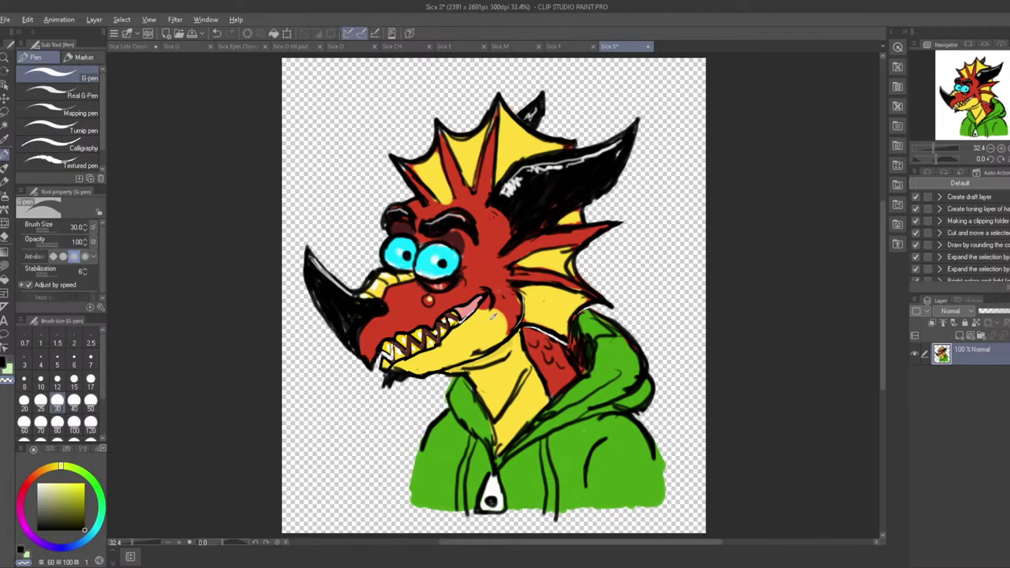
pyautogui.keyDown('alt'); pyautogui.click(524, 325); pyautogui.keyUp('alt')
pyautogui.moveTo(537, 330); pyautogui.dragTo(565, 340)
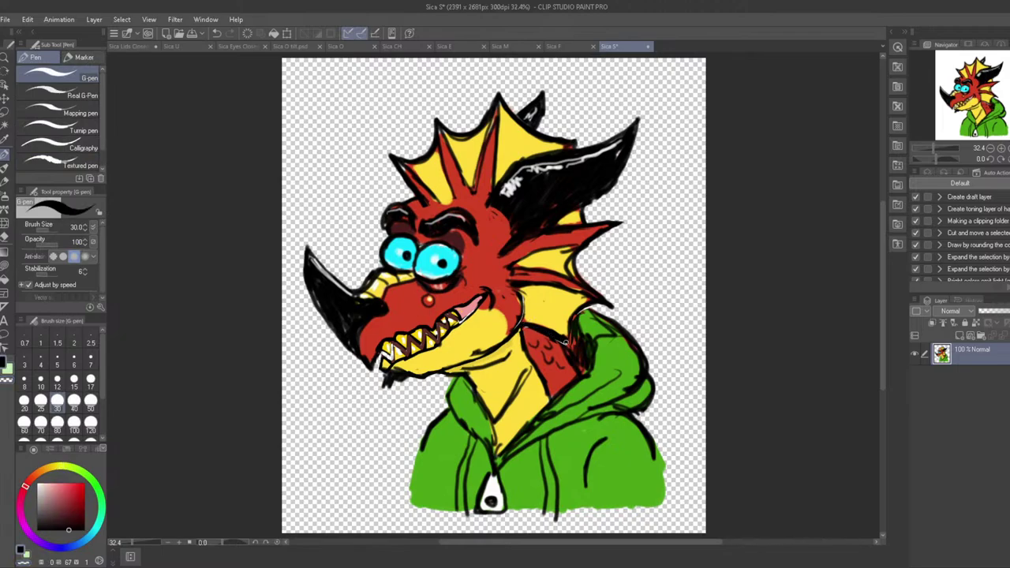
pyautogui.keyDown('alt'); pyautogui.click(535, 314); pyautogui.keyUp('alt')
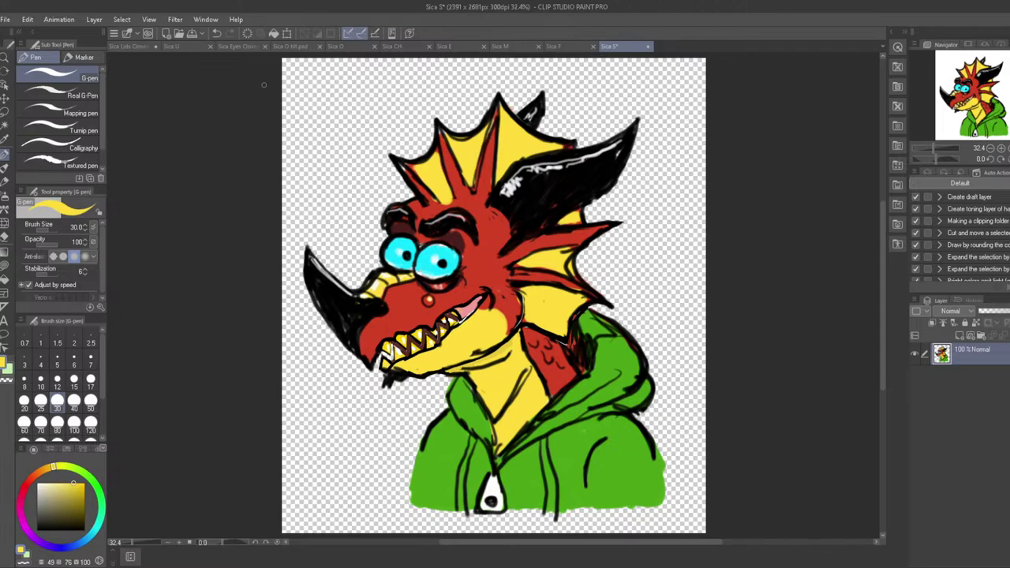
pyautogui.keyDown('alt'); pyautogui.click(514, 330); pyautogui.keyUp('alt')
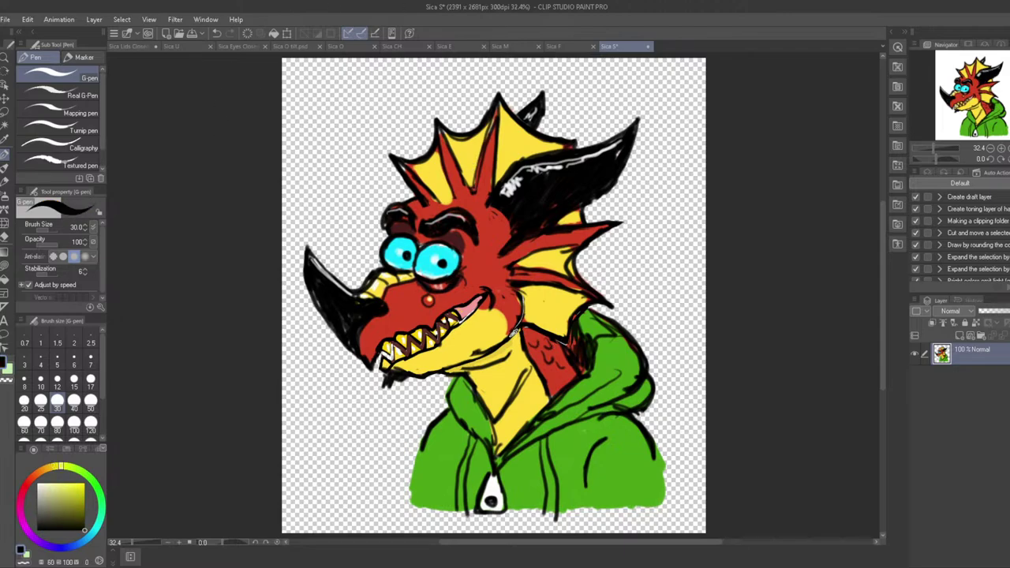
pyautogui.moveTo(520, 319); pyautogui.dragTo(521, 298)
# Check the mouth sounds in HONK's layer configuration and save the drawing as a new Clip Studio file named Sica D
pyautogui.click(4, 19)
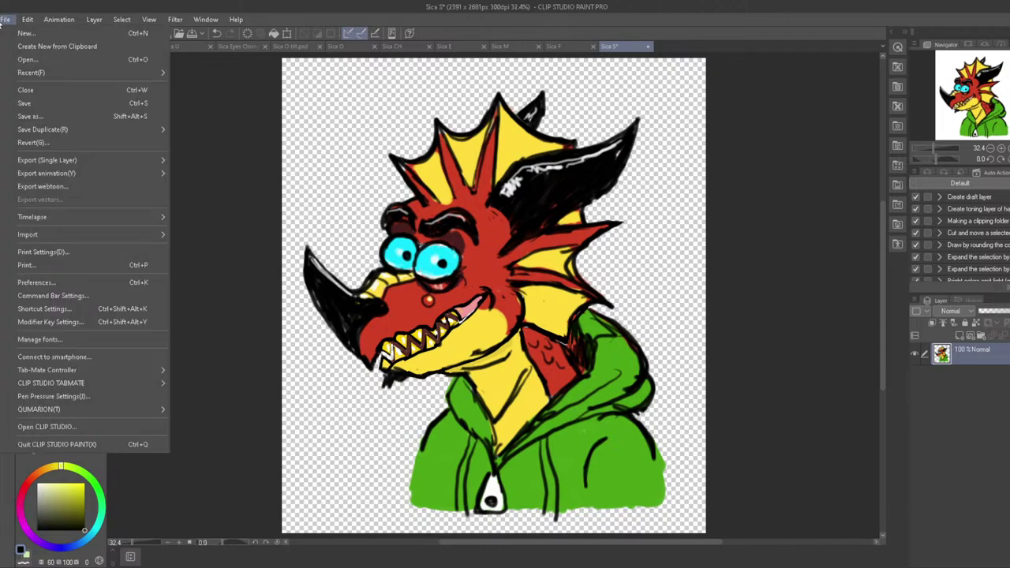
pyautogui.click(37, 117)
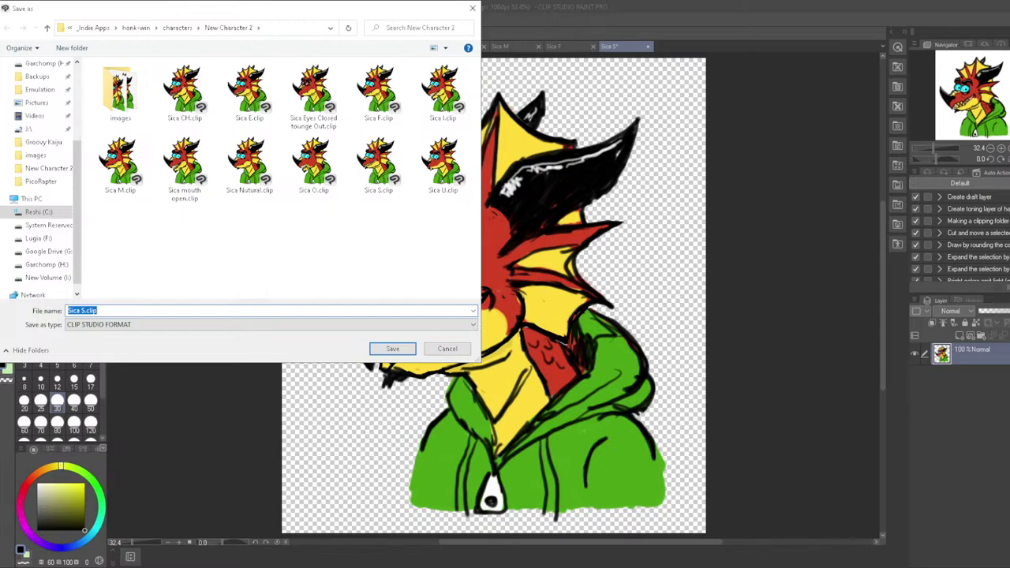
pyautogui.hotkey('alt', 'Tab')
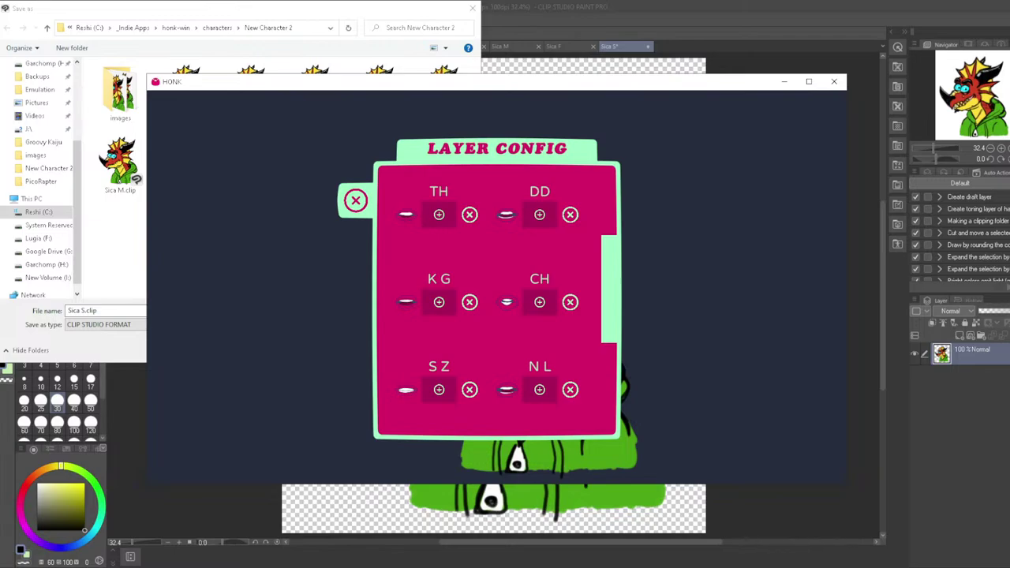
pyautogui.hotkey('alt', 'Tab')
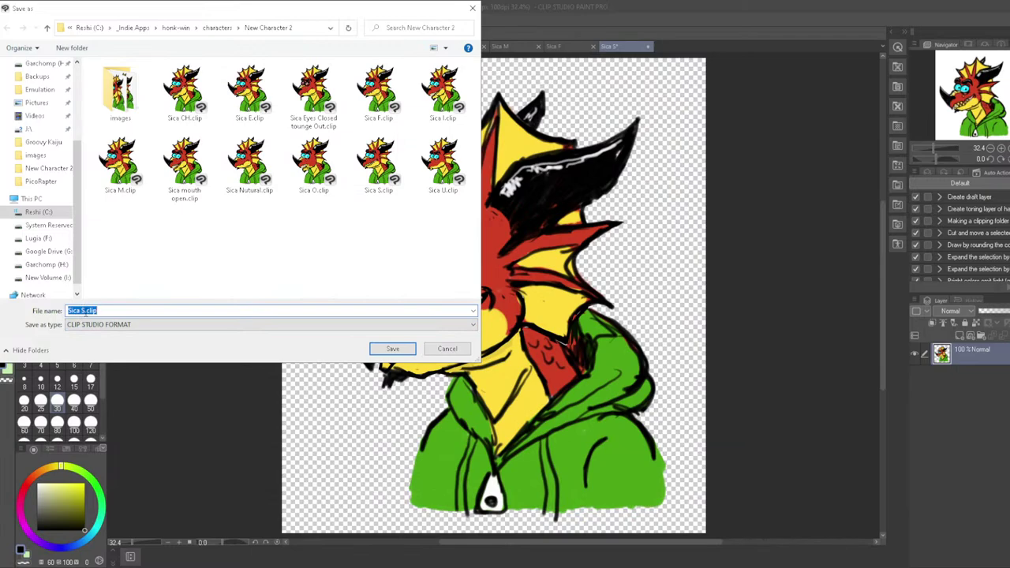
pyautogui.click(82, 310)
pyautogui.press('BackSpace')
pyautogui.write('D')
pyautogui.click(374, 349)
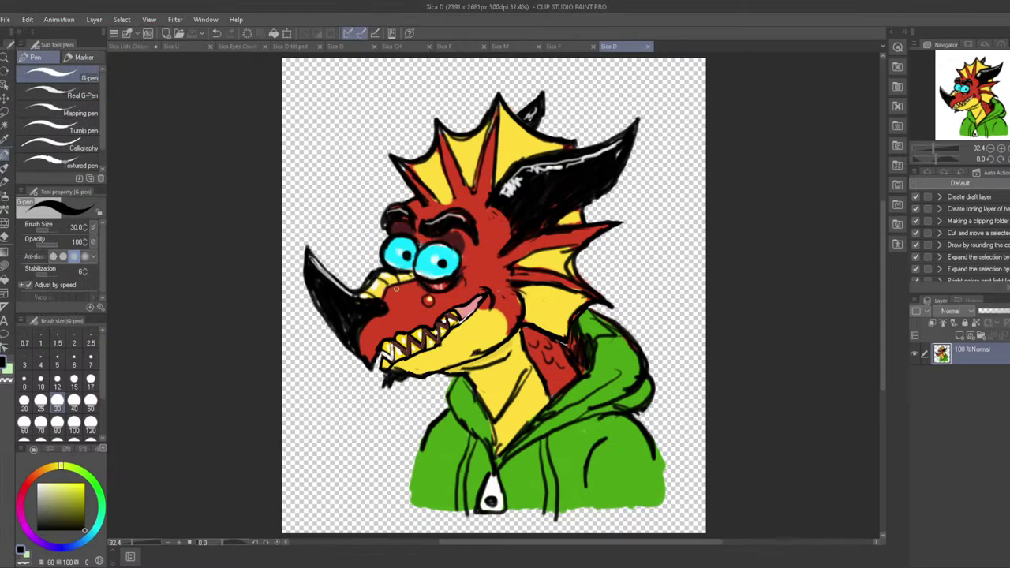
# Export the drawing as Sica D.png into the character's images folder with the default PNG export settings
pyautogui.click(6, 19)
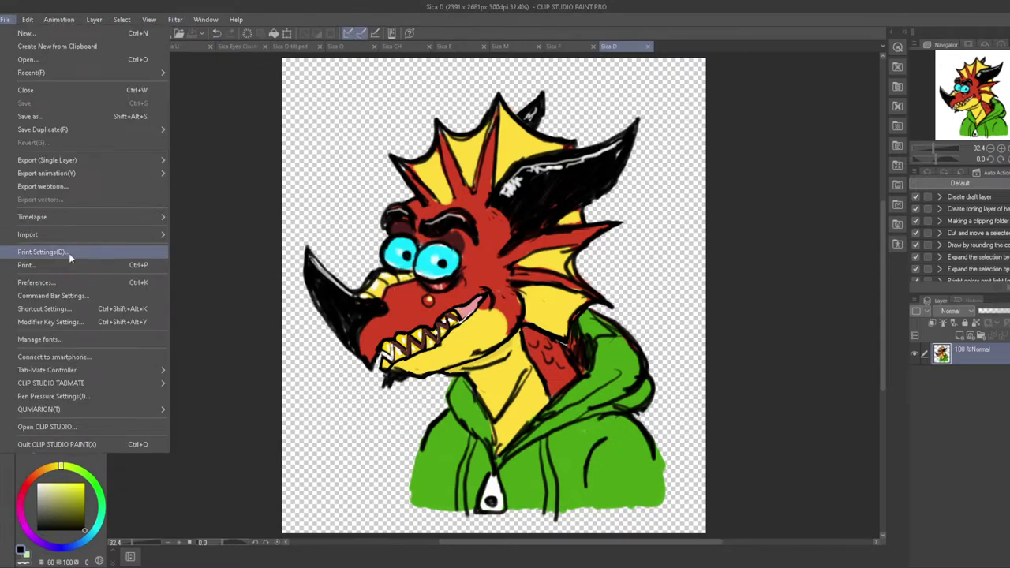
pyautogui.moveTo(49, 162)
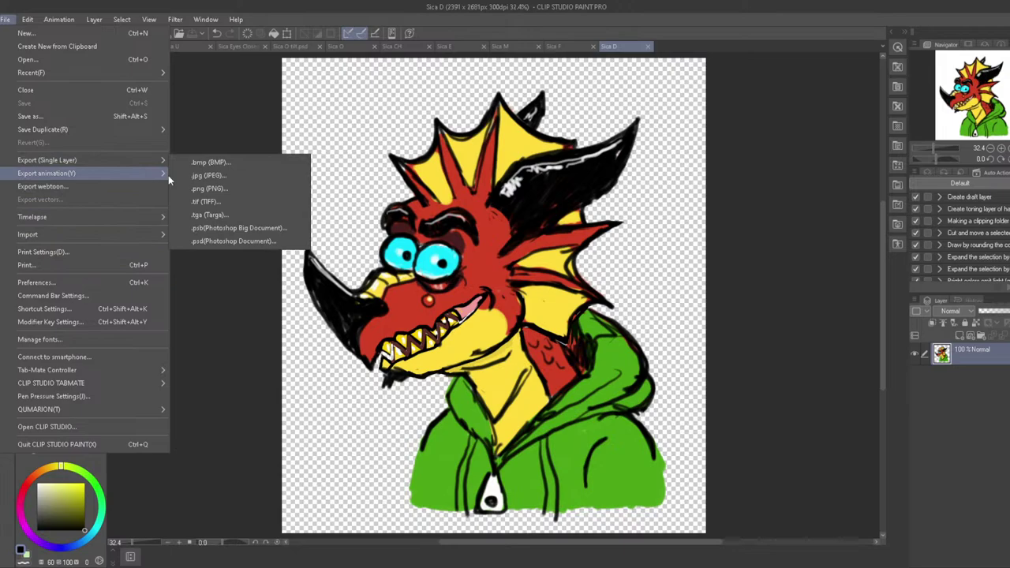
pyautogui.click(232, 189)
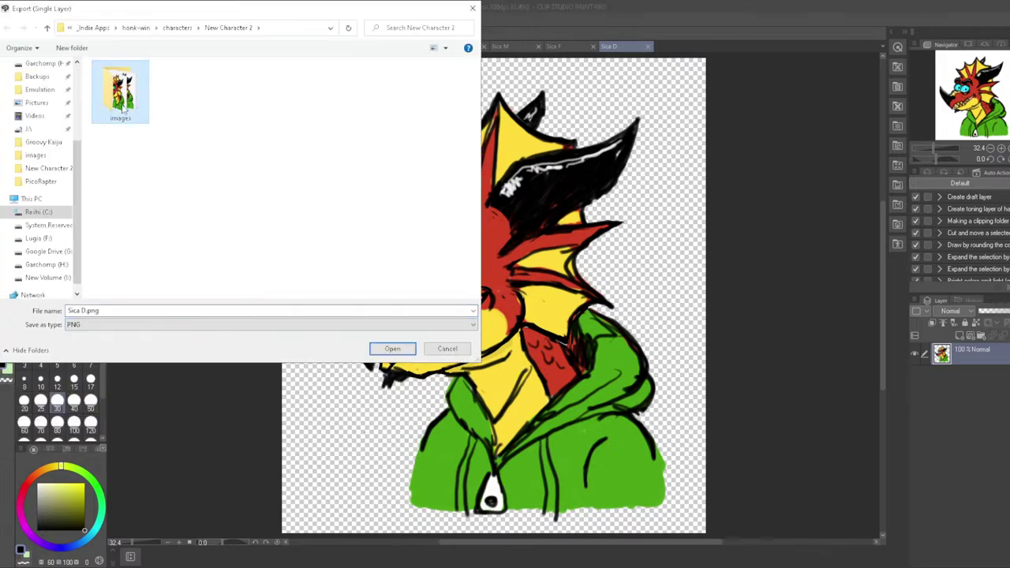
pyautogui.doubleClick(101, 125)
pyautogui.click(392, 350)
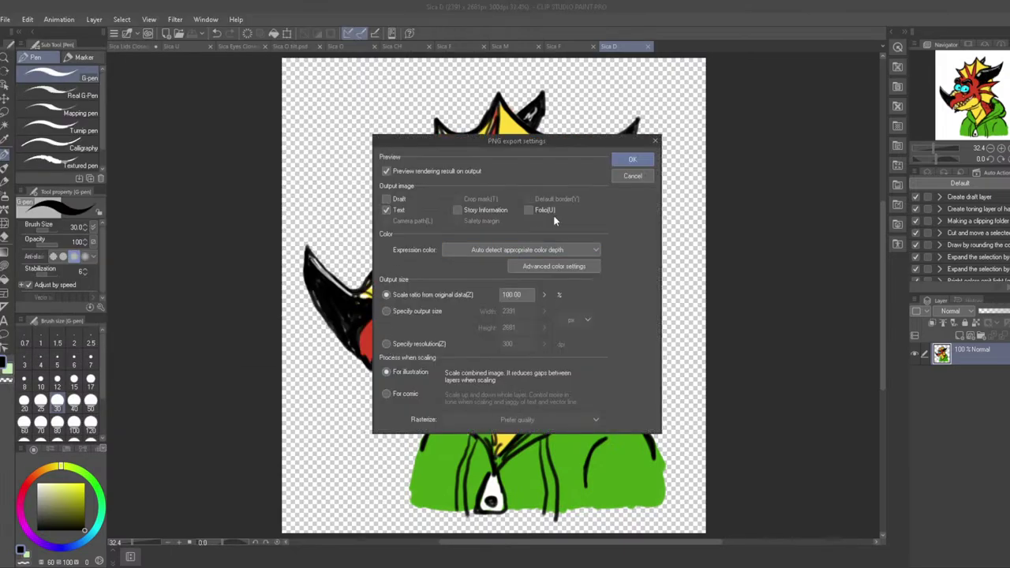
pyautogui.click(630, 159)
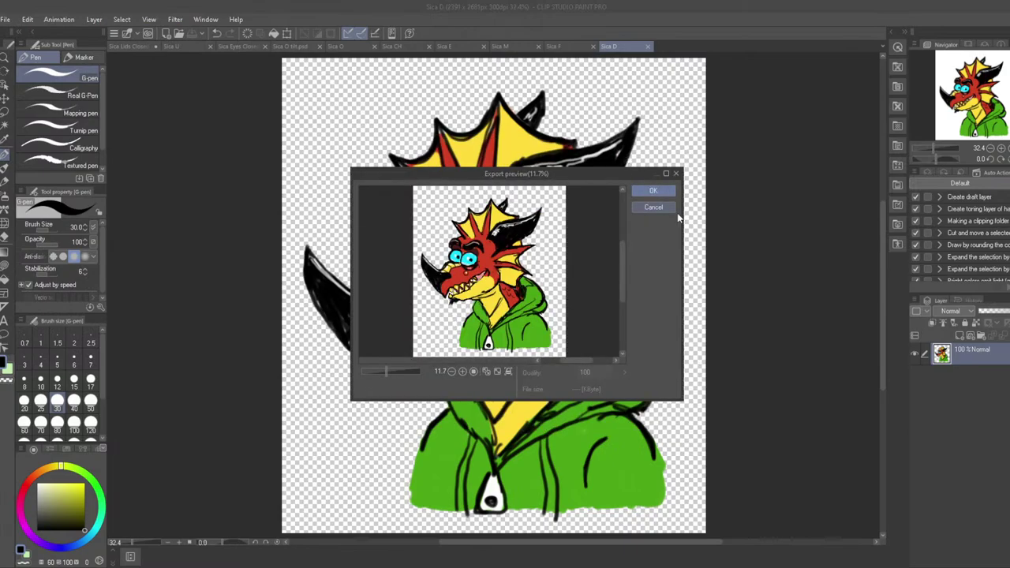
pyautogui.click(657, 190)
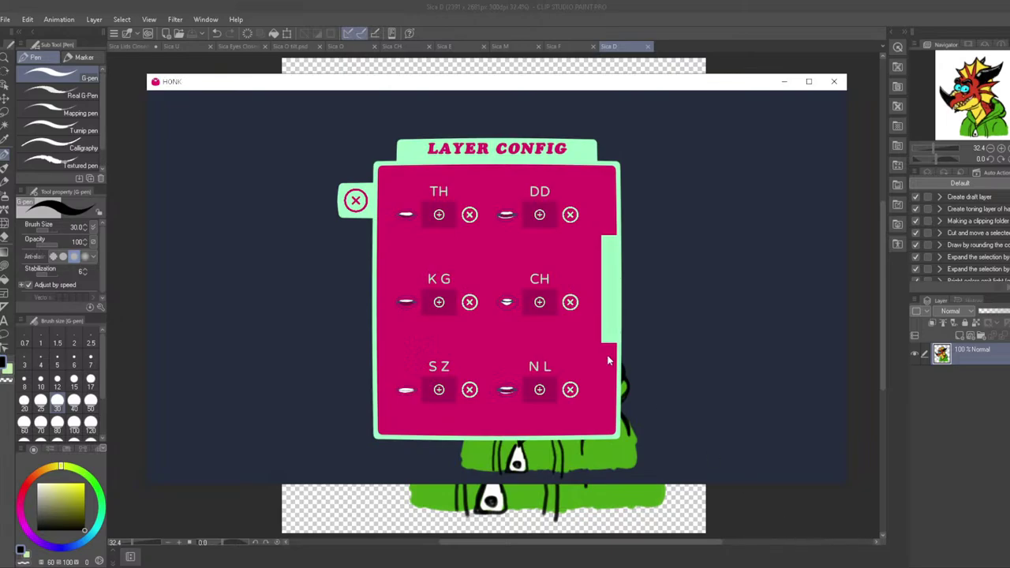
# Switch to HONK, close the layer configuration, restart the program and load New Character 2
pyautogui.scroll(4, 607, 361)
pyautogui.click(355, 200)
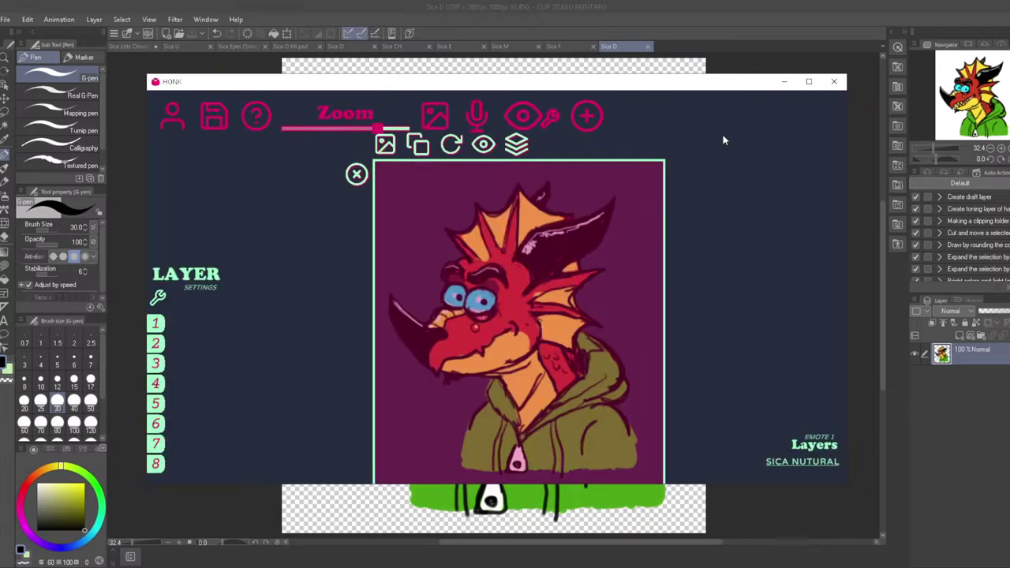
pyautogui.click(834, 83)
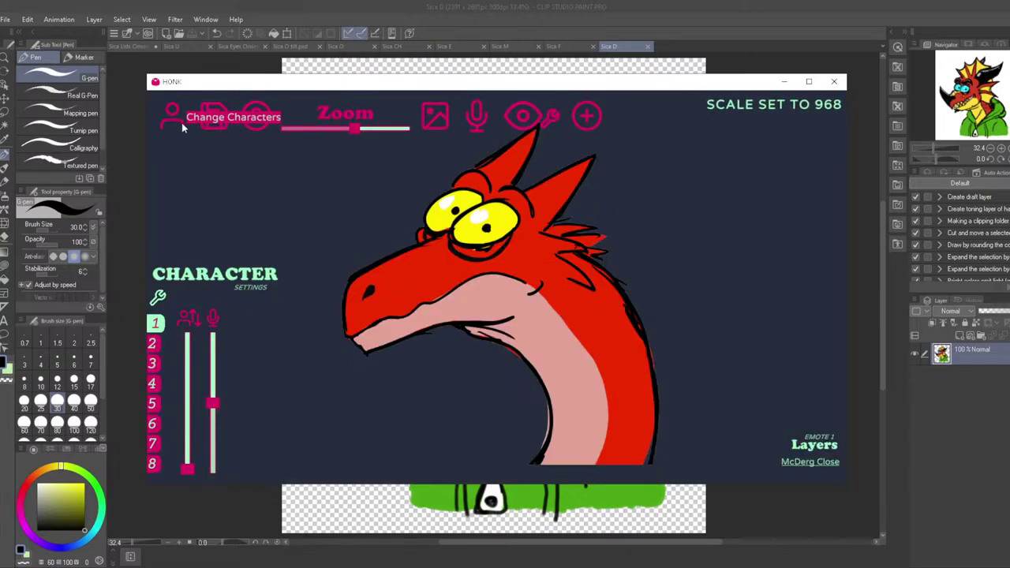
pyautogui.click(181, 123)
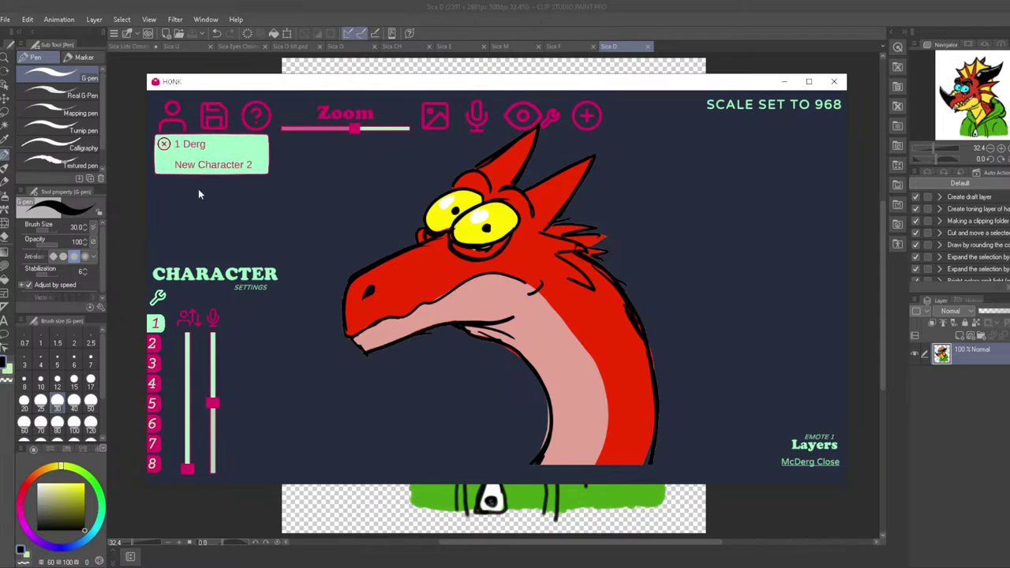
pyautogui.click(207, 158)
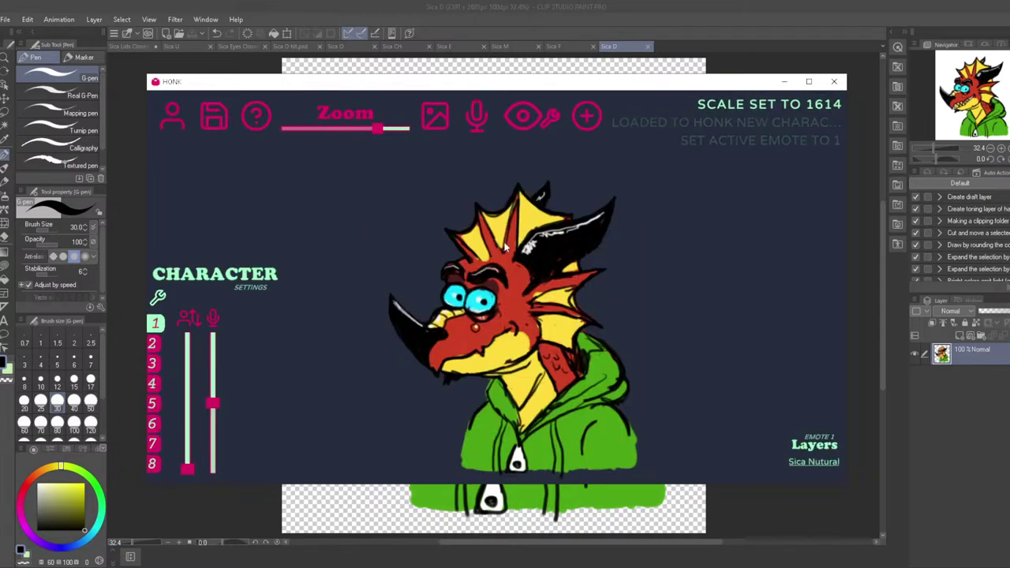
# Open the layer configuration of the Sica Nutural layer and assign Sica M.png to the P B M speech sprite
pyautogui.click(465, 280)
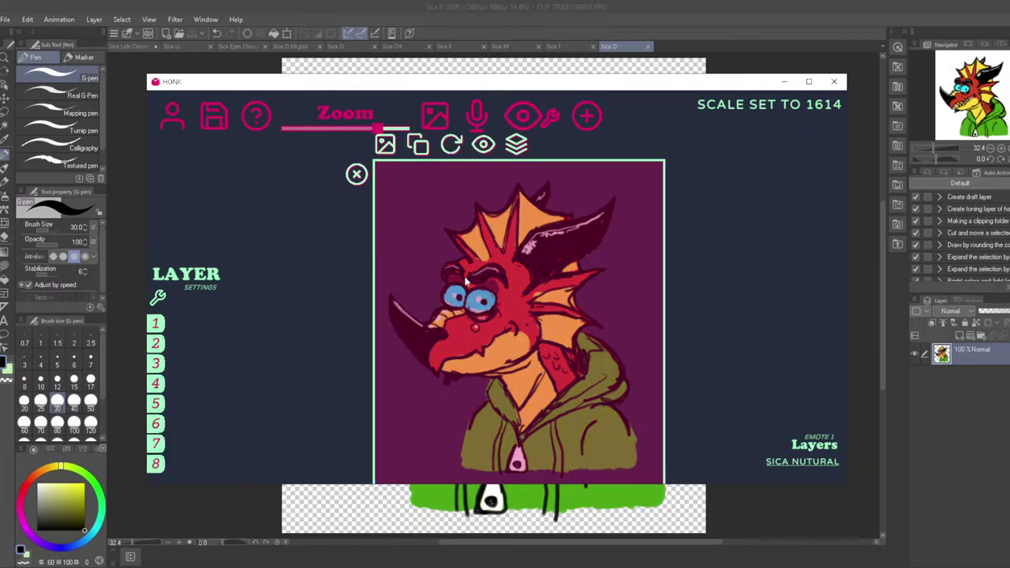
pyautogui.click(384, 144)
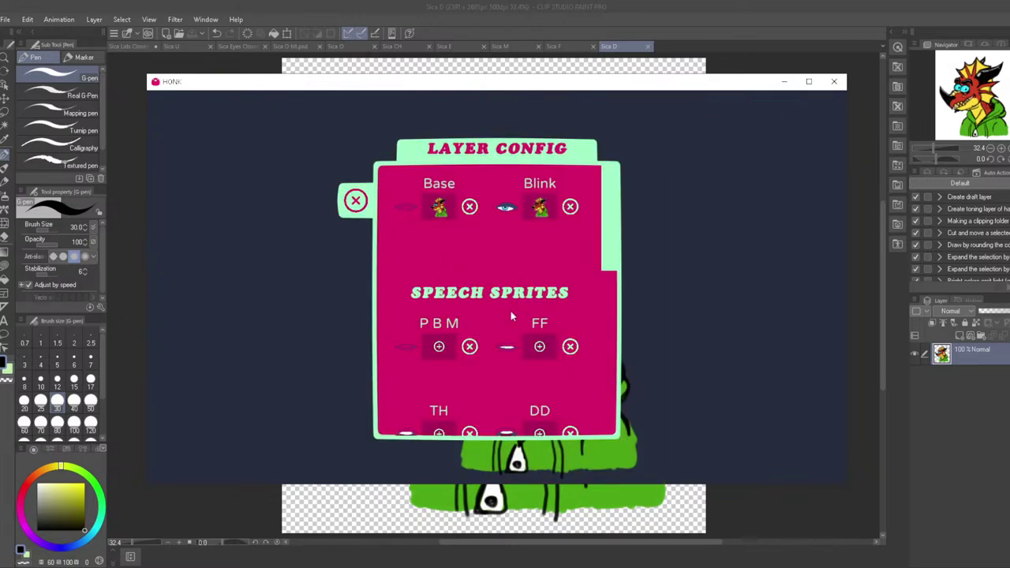
pyautogui.scroll(-1, 433, 322)
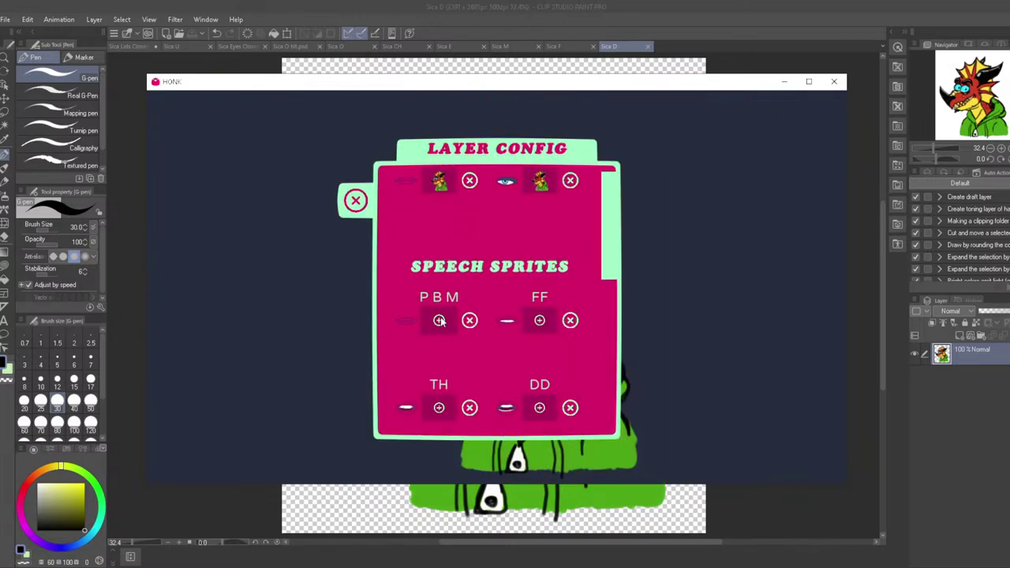
pyautogui.click(439, 319)
pyautogui.scroll(-4, 536, 272)
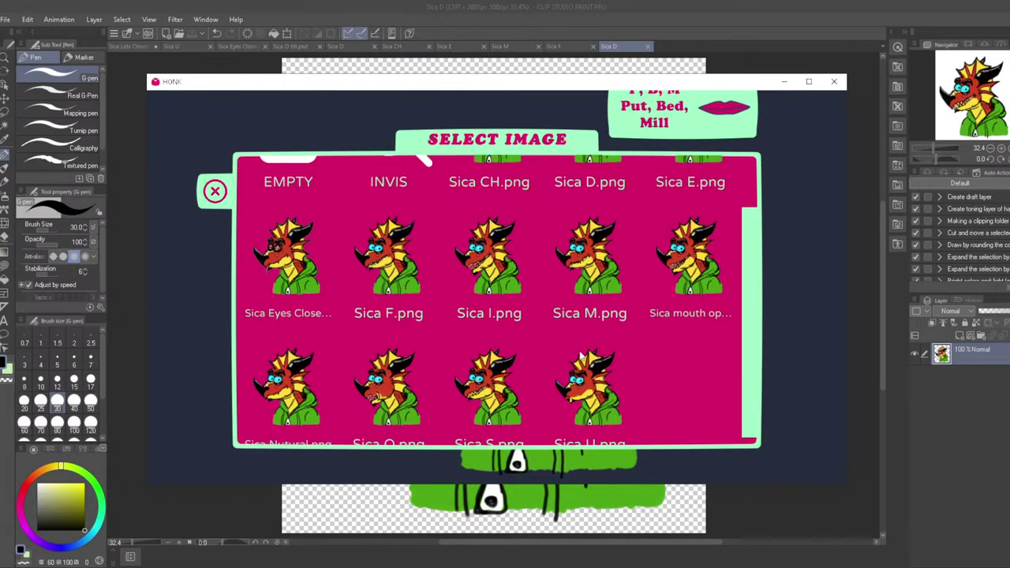
pyautogui.scroll(2, 584, 347)
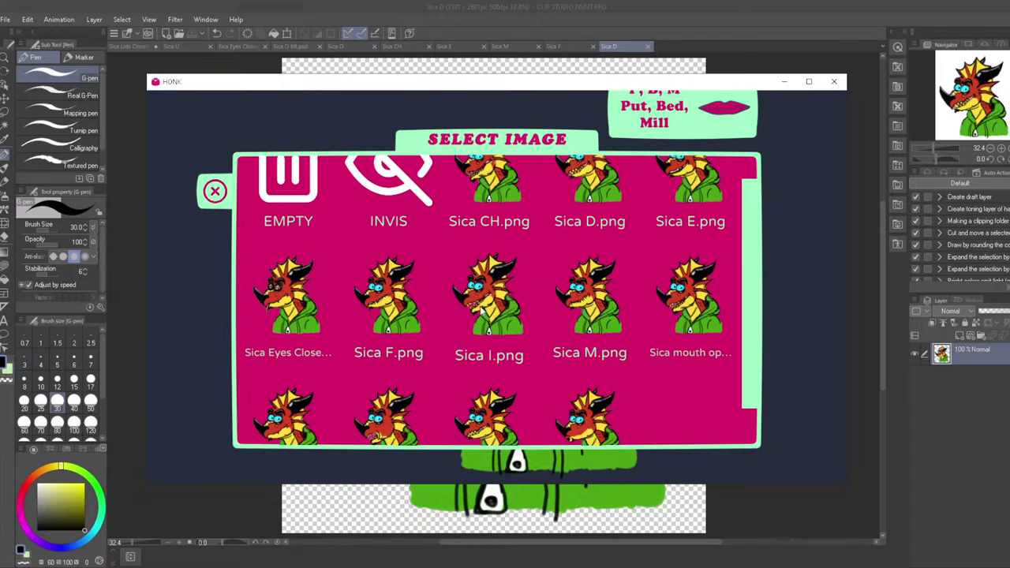
pyautogui.scroll(1, 481, 315)
pyautogui.scroll(-3, 492, 345)
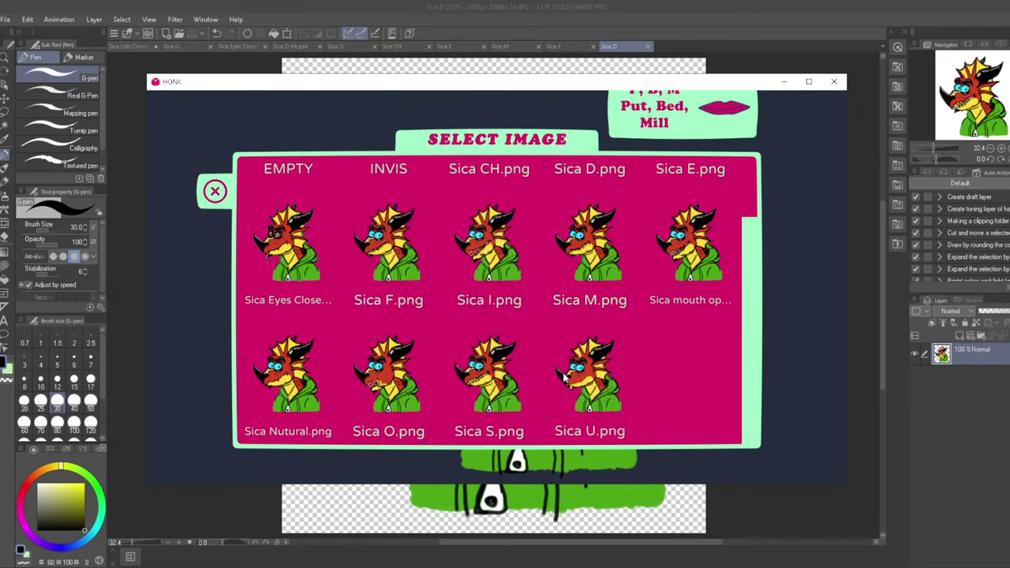
pyautogui.click(585, 249)
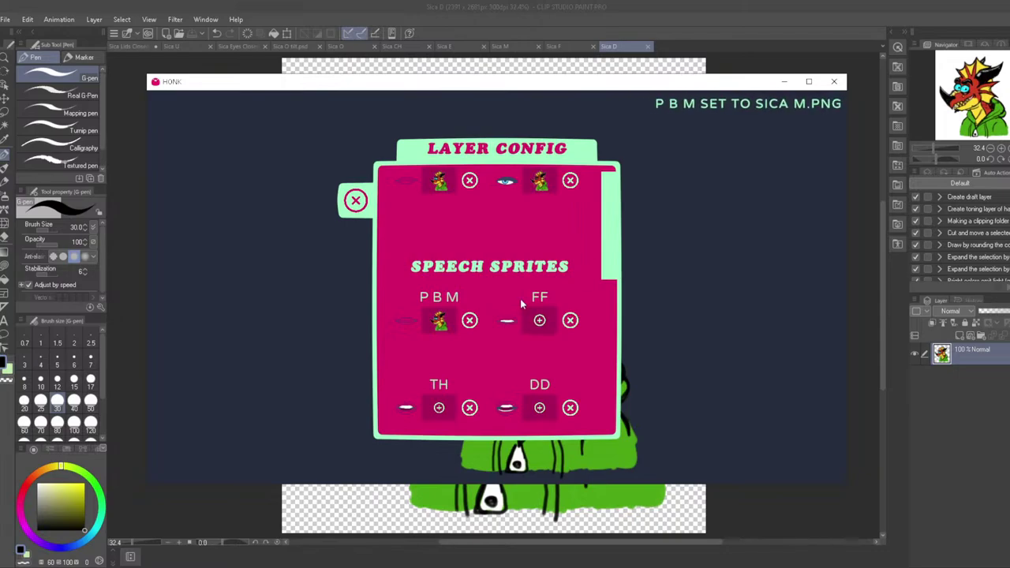
# Assign Sica F.png to the FF speech sprite
pyautogui.click(540, 320)
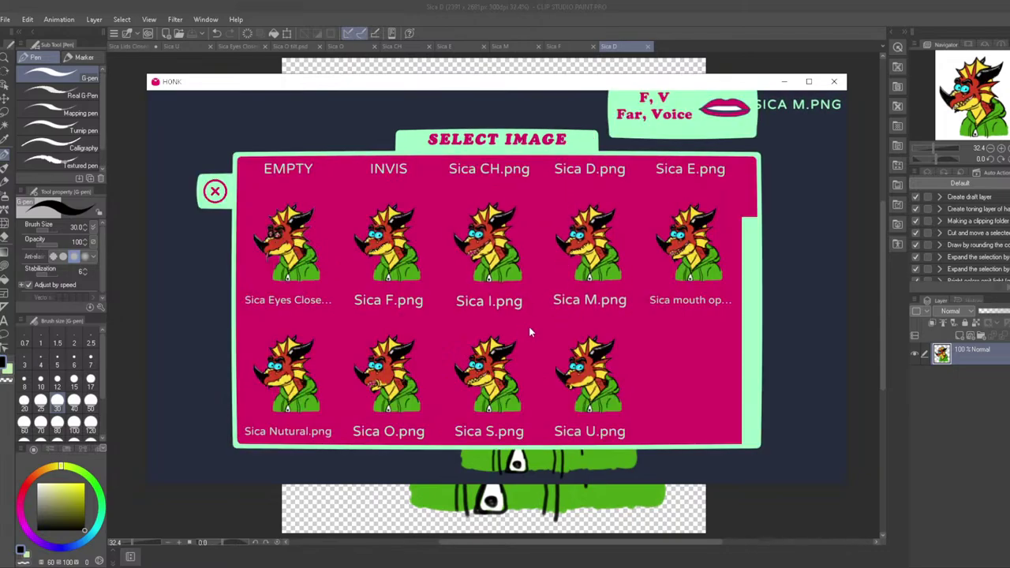
pyautogui.scroll(1, 531, 327)
pyautogui.scroll(-1, 568, 284)
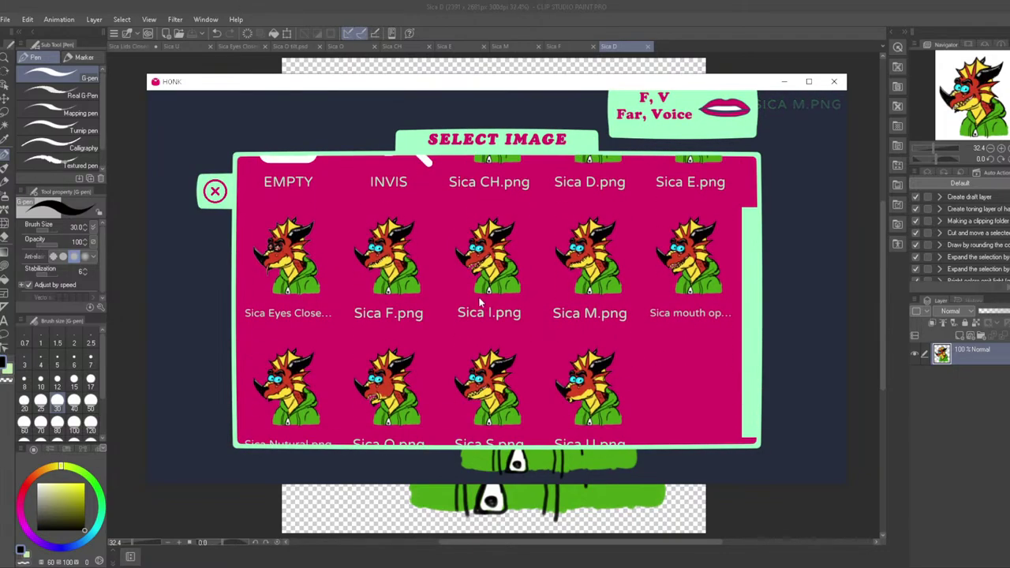
pyautogui.click(390, 285)
# Look through the mouth images for the TH speech sprite and assign Sica M.png to it
pyautogui.scroll(-1, 421, 394)
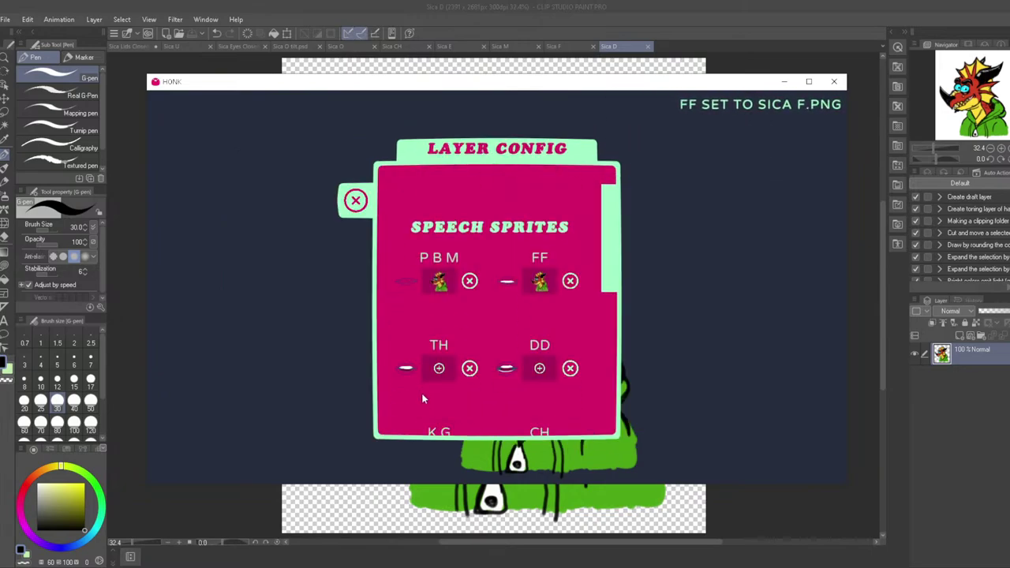
pyautogui.click(436, 369)
pyautogui.scroll(-1, 517, 326)
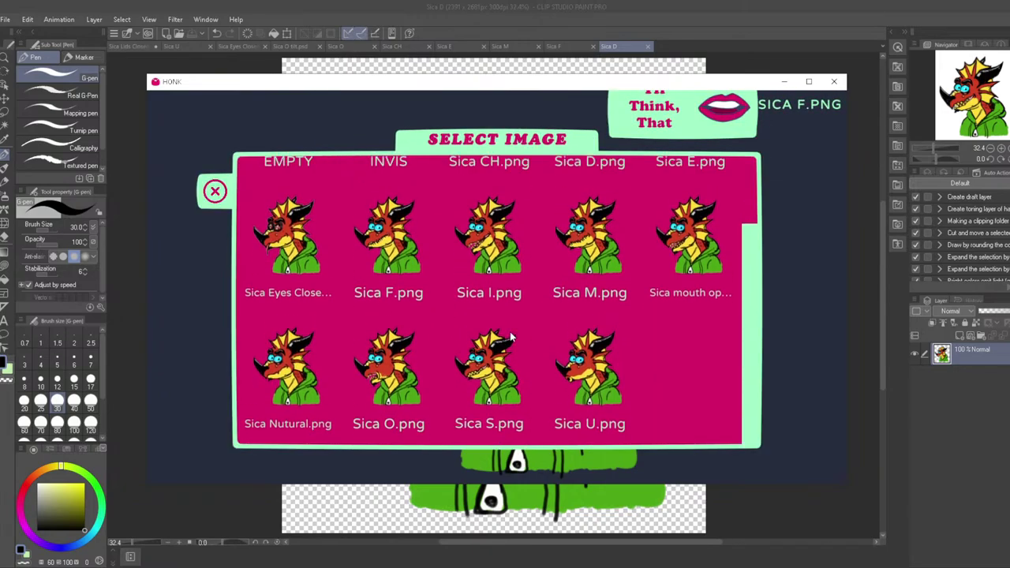
pyautogui.scroll(2, 466, 337)
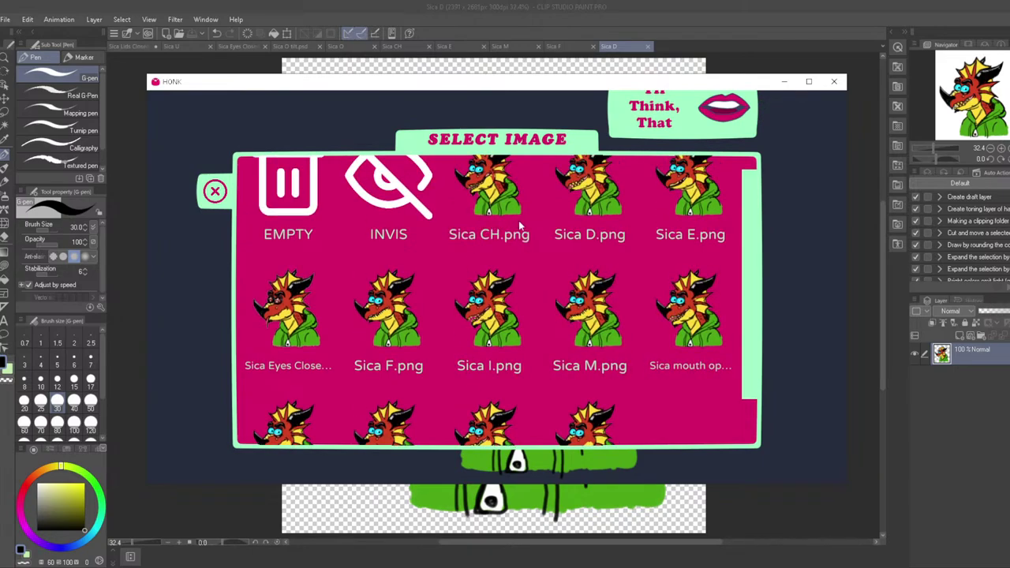
pyautogui.scroll(-2, 536, 290)
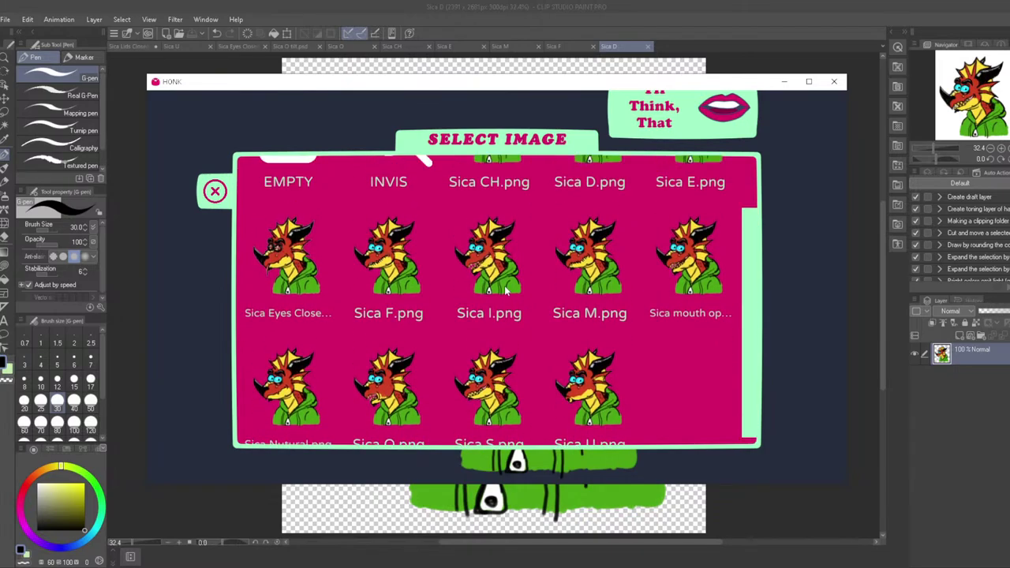
pyautogui.scroll(1, 505, 291)
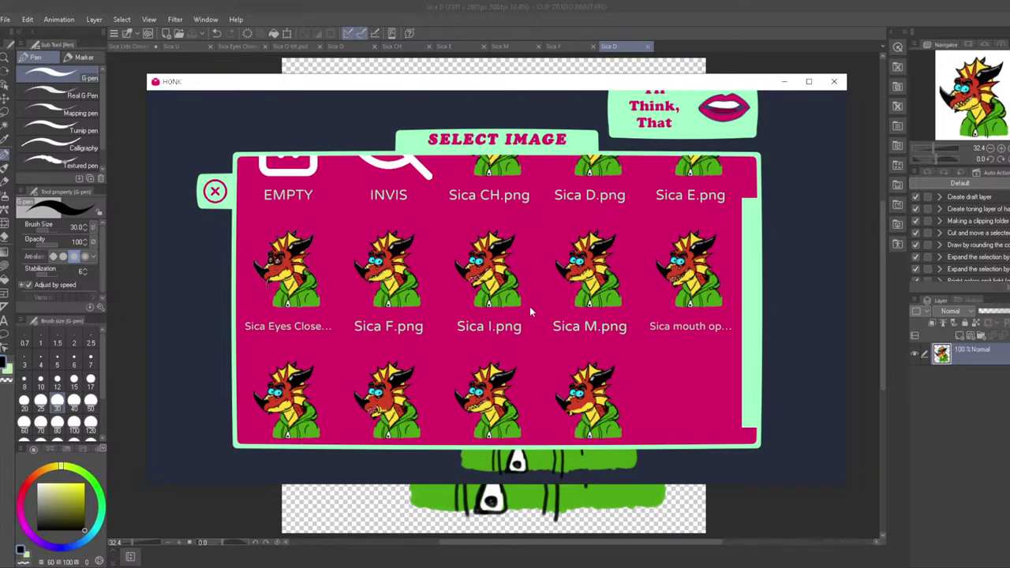
pyautogui.scroll(-2, 513, 311)
pyautogui.scroll(2, 365, 372)
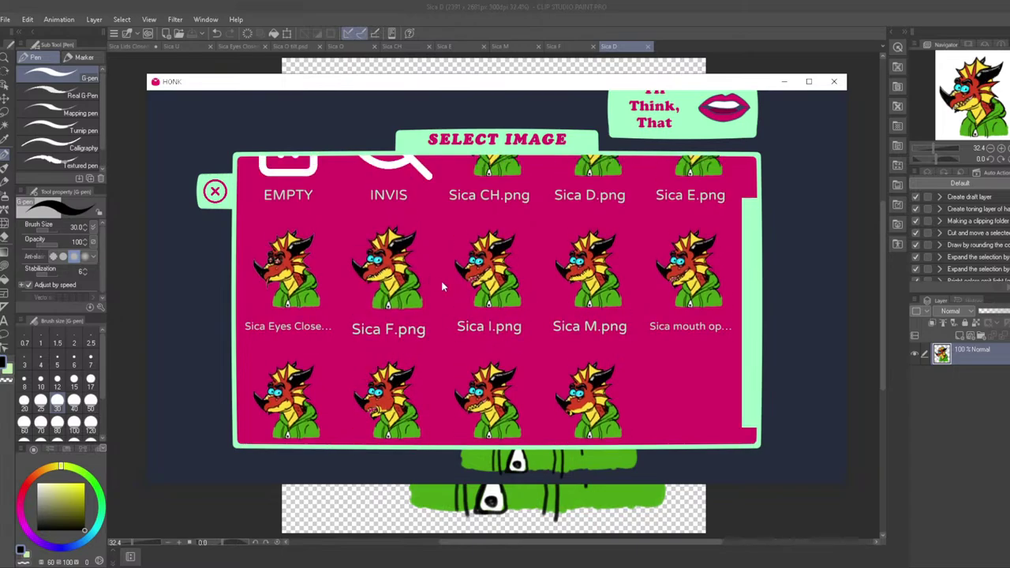
pyautogui.click(604, 280)
# Assign Sica D.png to the DD speech sprite and Sica I.png to the K G speech sprite
pyautogui.scroll(-2, 509, 359)
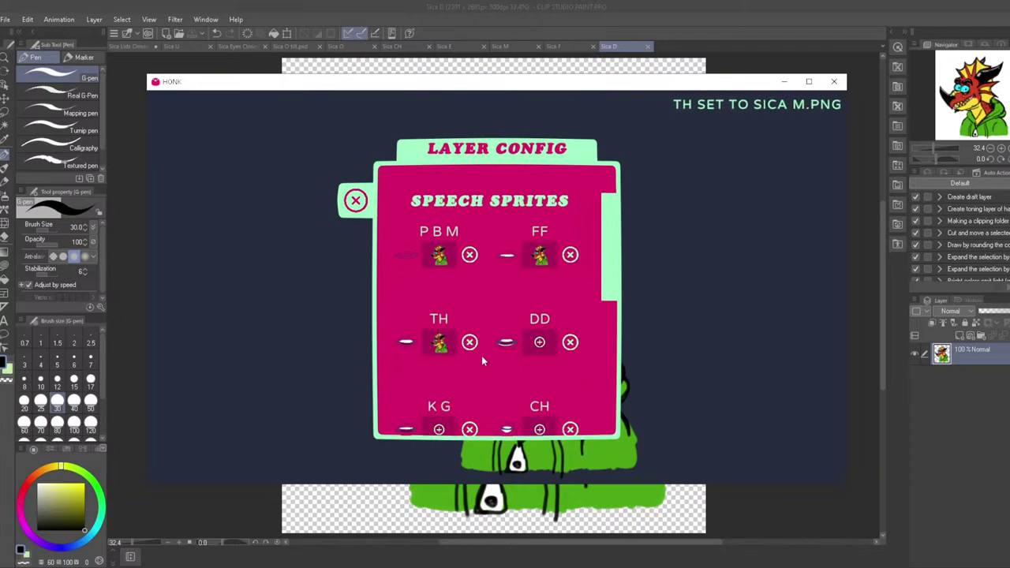
pyautogui.click(533, 320)
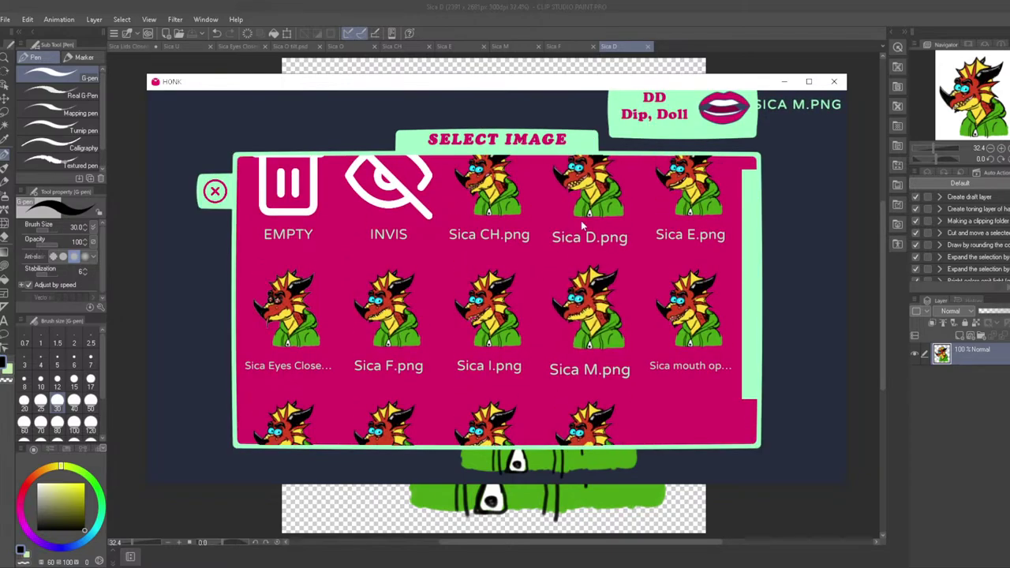
pyautogui.click(583, 226)
pyautogui.scroll(-4, 475, 297)
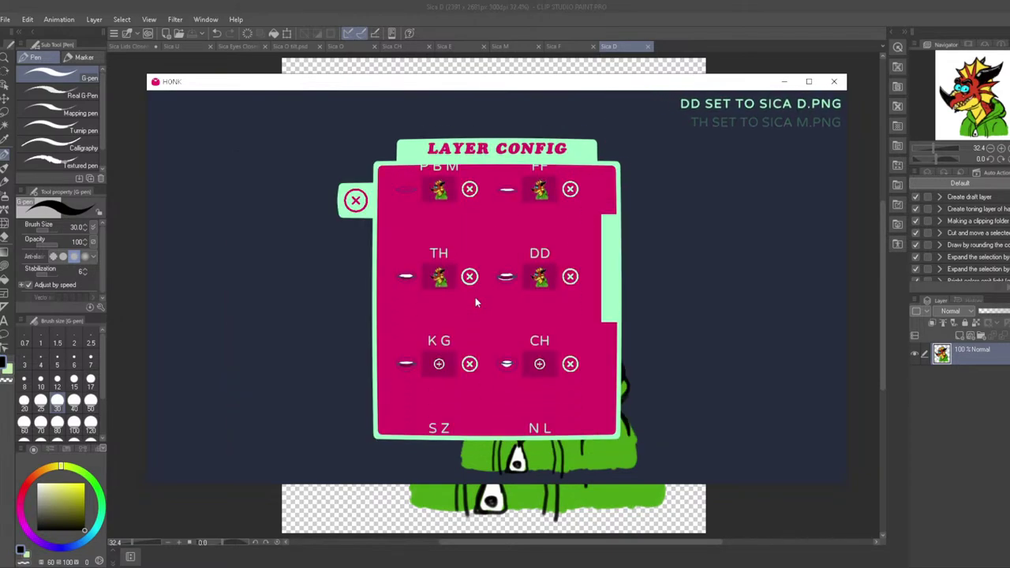
pyautogui.click(438, 373)
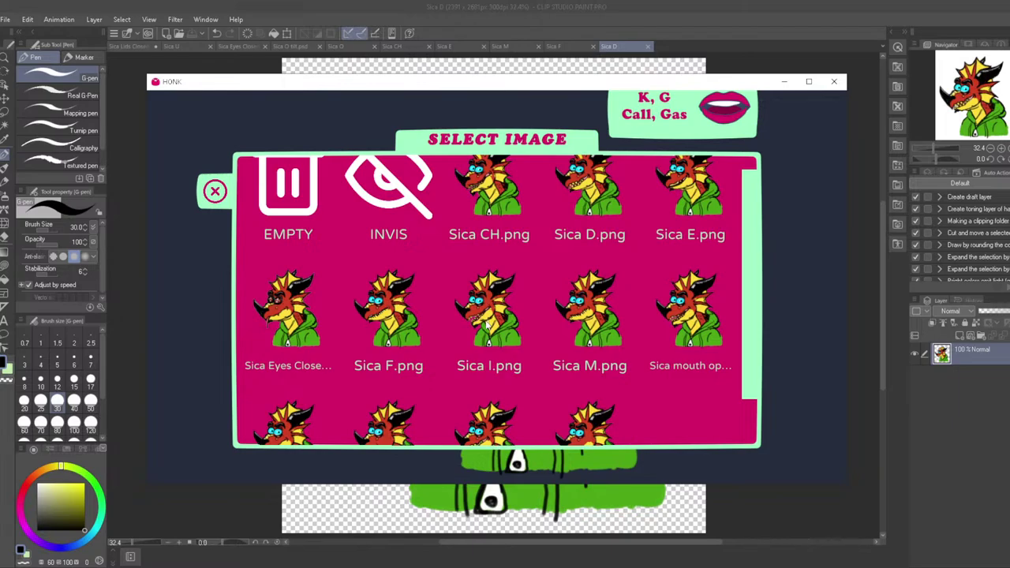
pyautogui.click(487, 325)
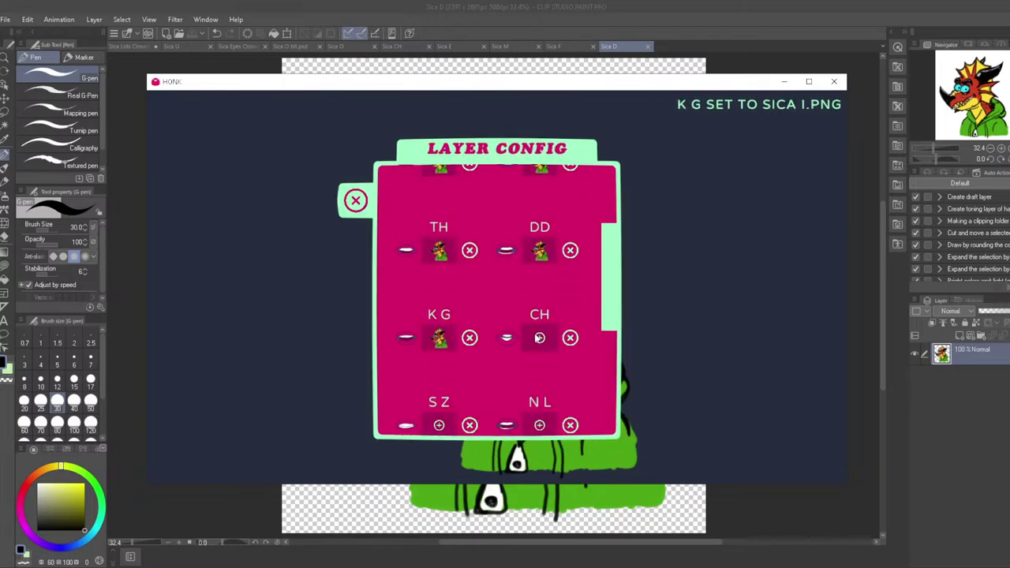
# Assign Sica CH.png to the CH speech sprite and Sica S.png to the S Z speech sprite
pyautogui.click(532, 336)
pyautogui.scroll(-3, 529, 333)
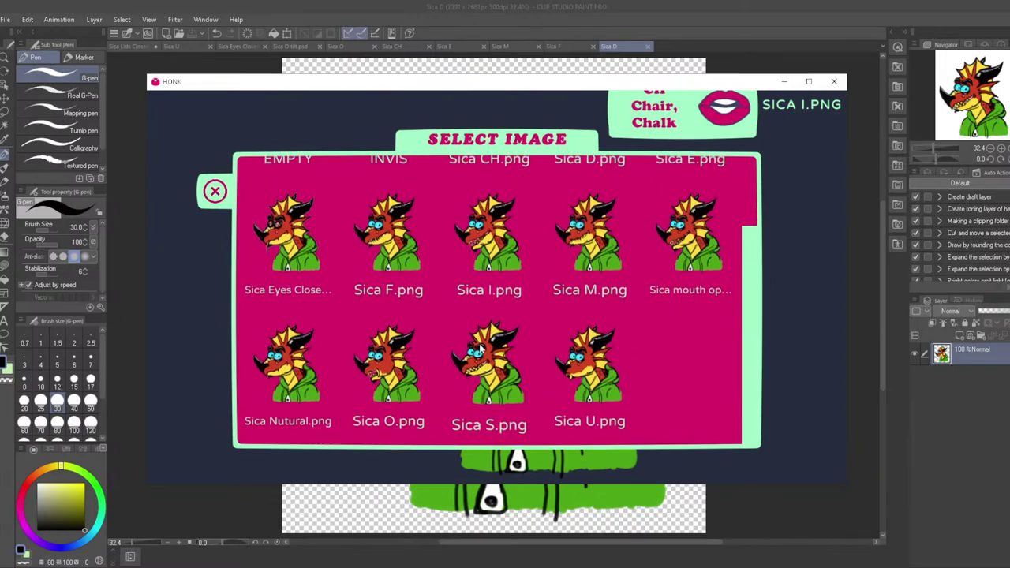
pyautogui.scroll(3, 494, 177)
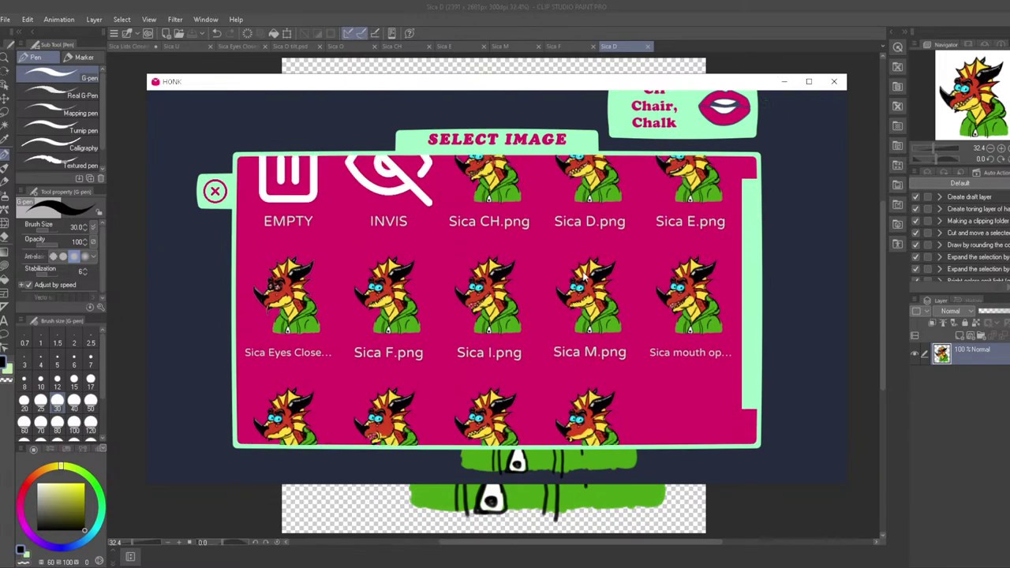
pyautogui.click(495, 178)
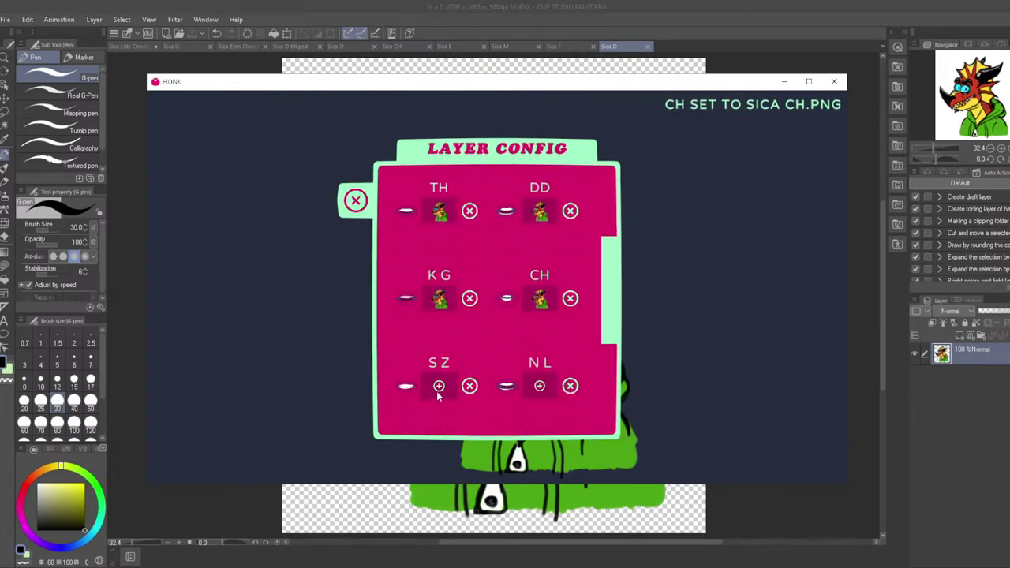
pyautogui.click(439, 388)
pyautogui.scroll(-3, 550, 299)
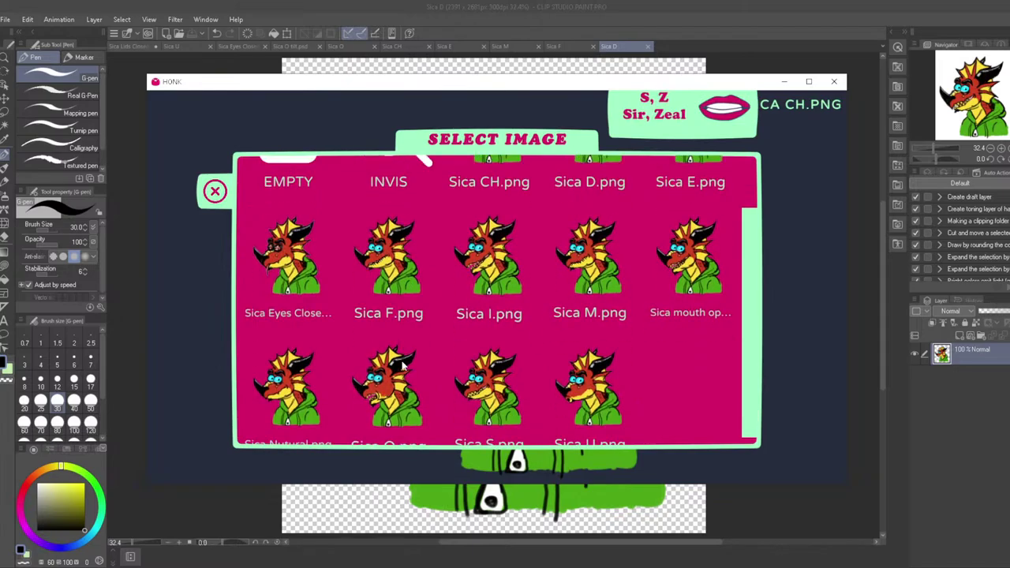
pyautogui.click(485, 391)
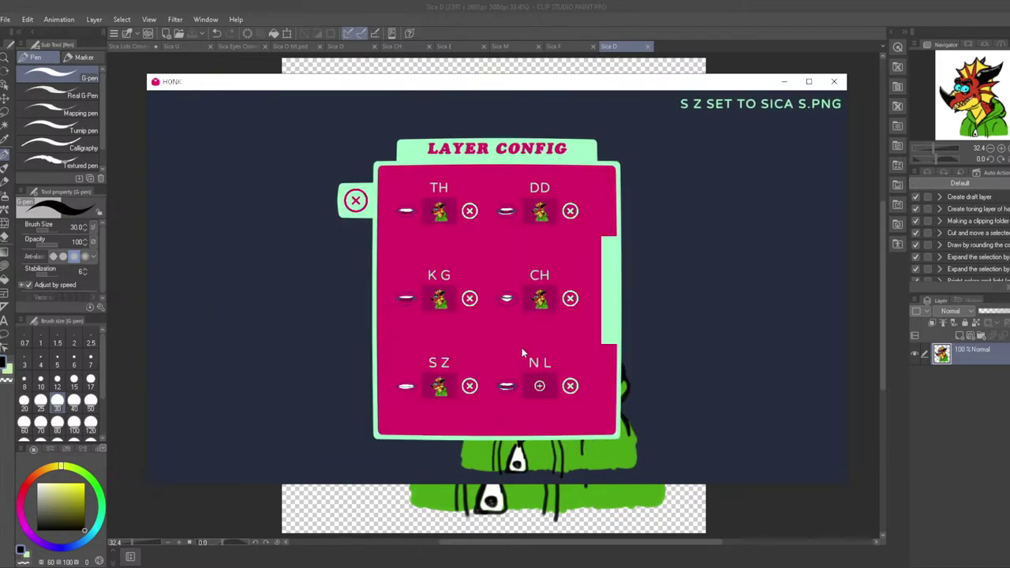
# Check the image choices for the N L sprite, switch to Clip Studio Paint and open Sica I.png from the character's images folder
pyautogui.scroll(-2, 521, 362)
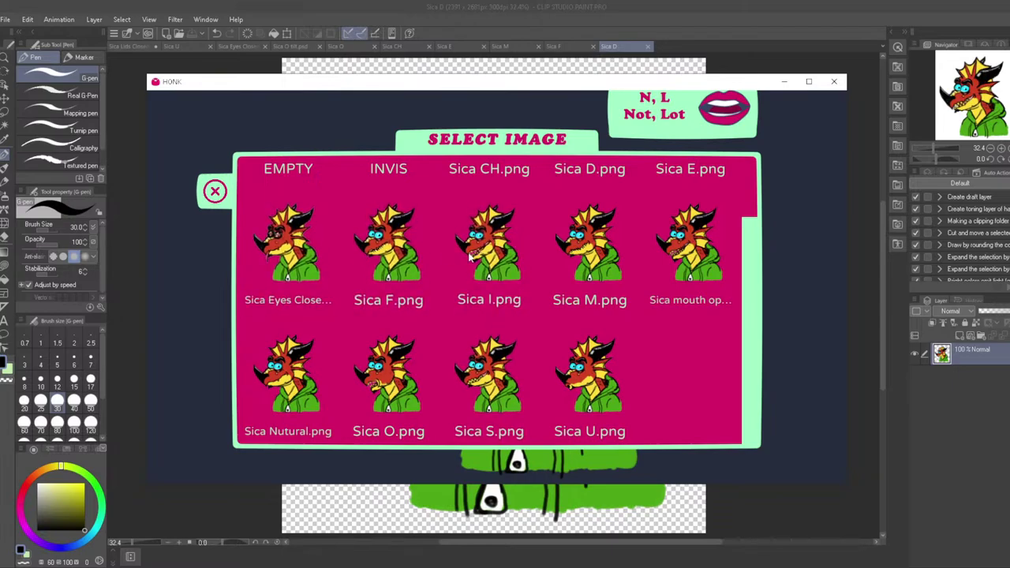
pyautogui.click(516, 6)
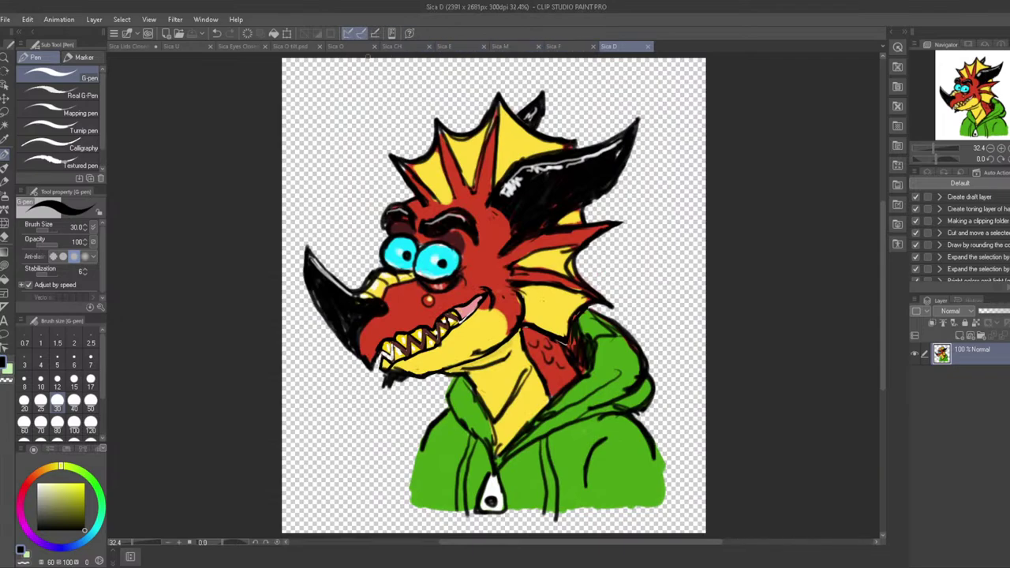
pyautogui.click(5, 19)
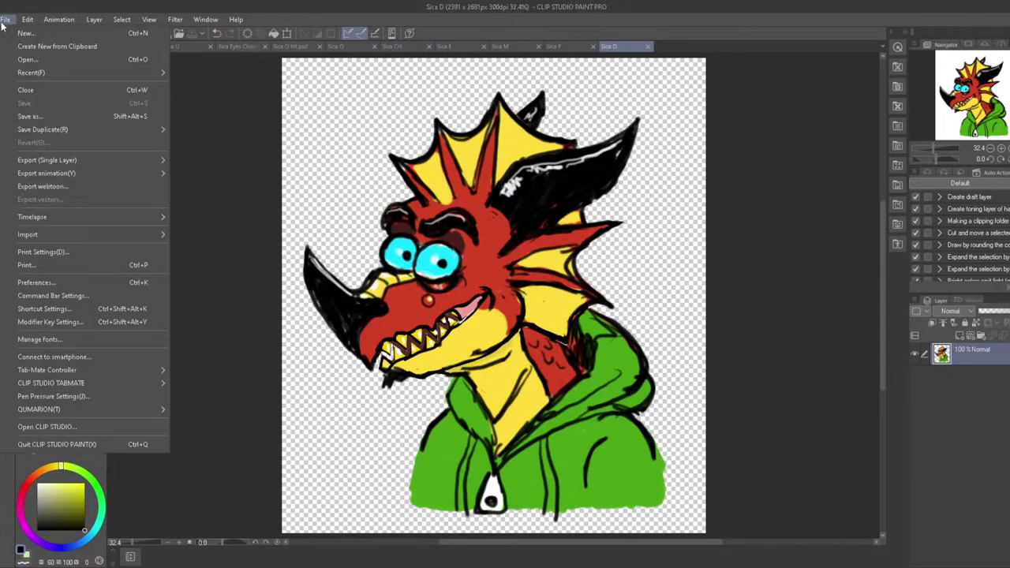
pyautogui.click(32, 61)
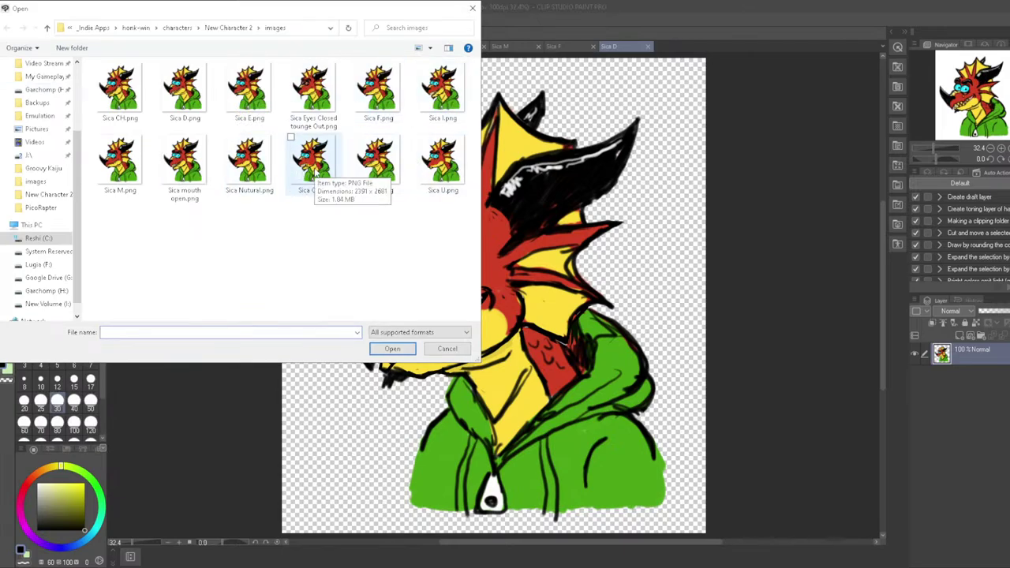
pyautogui.click(429, 93)
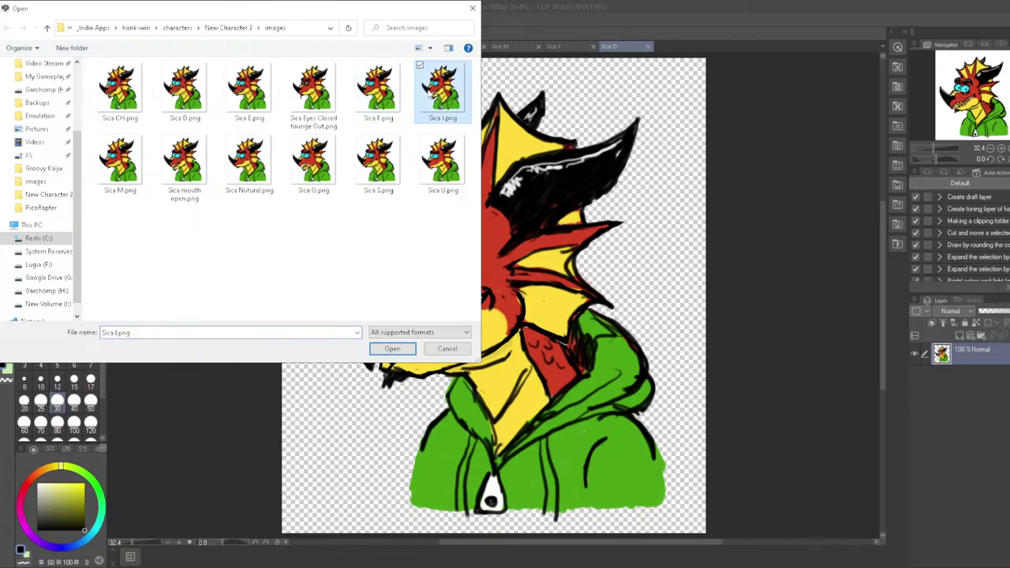
pyautogui.doubleClick(428, 93)
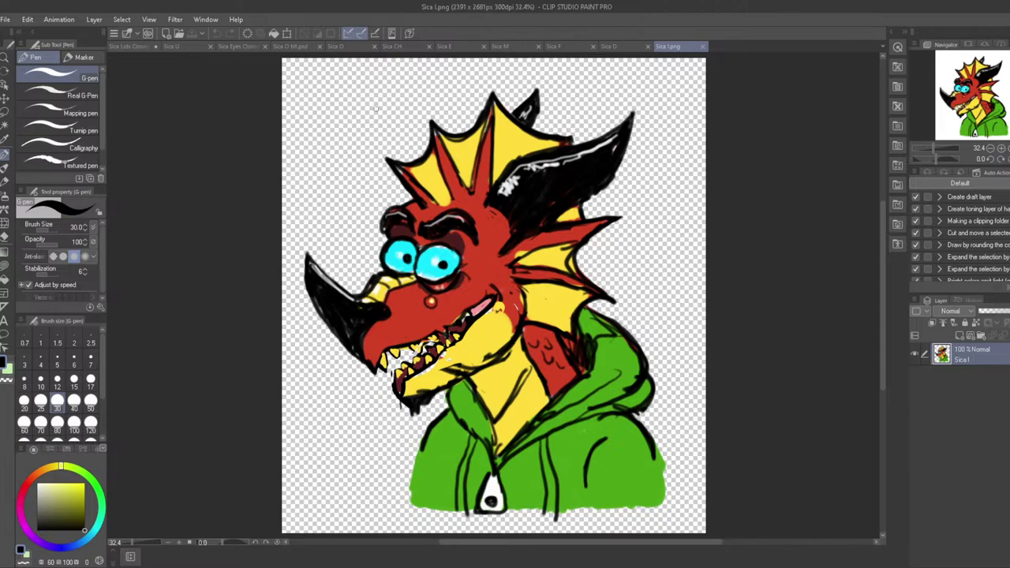
# Look through the Sica E and Sica M drawings, sample the pink tongue colour from Sica D and return to Sica I.png
pyautogui.click(500, 46)
pyautogui.click(454, 49)
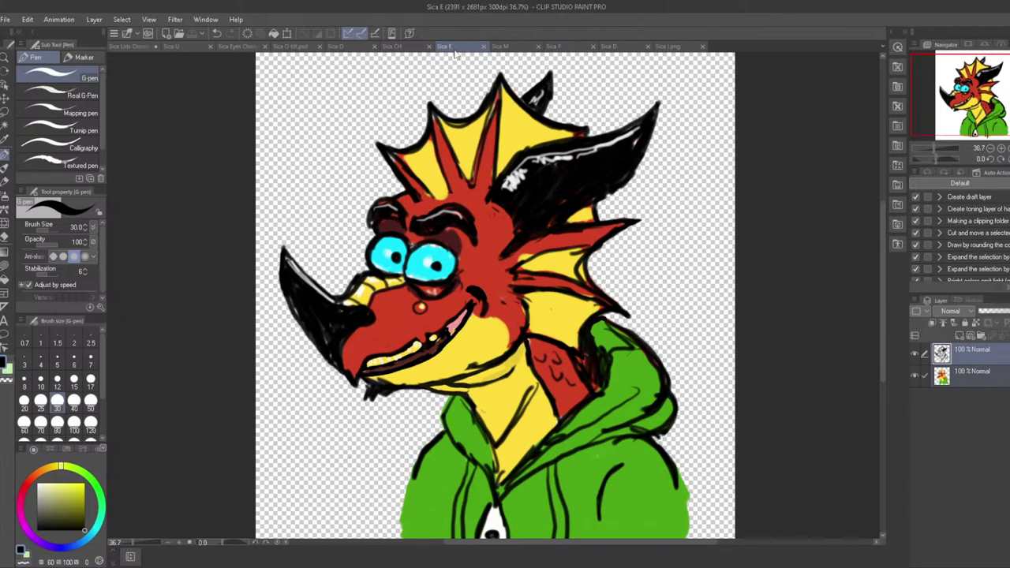
pyautogui.click(502, 47)
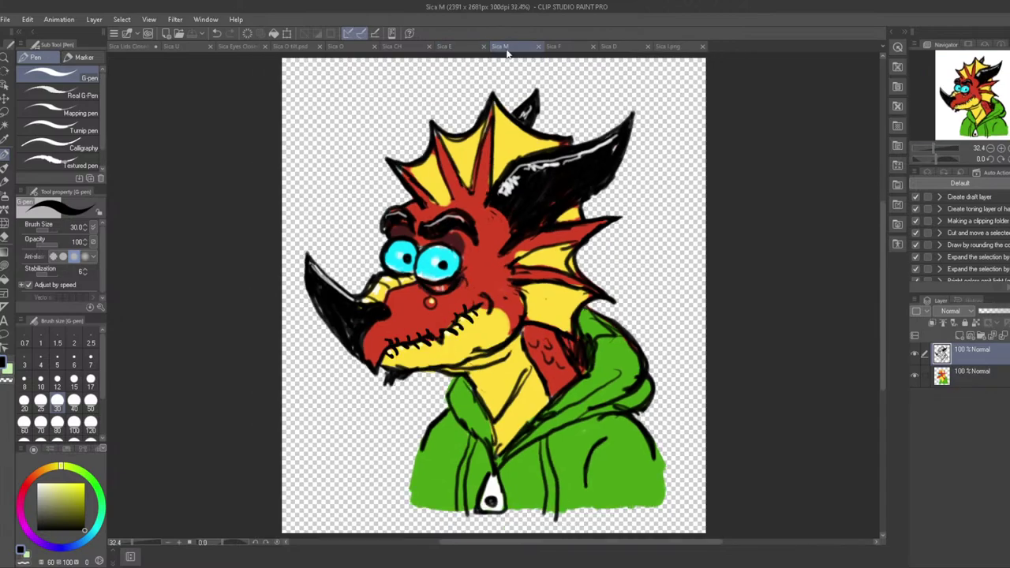
pyautogui.click(609, 47)
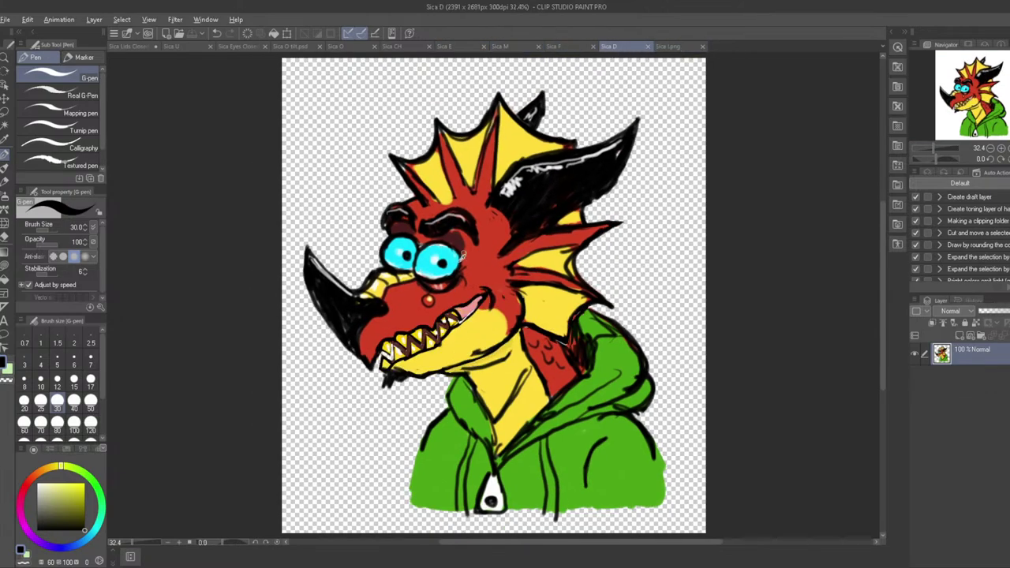
pyautogui.keyDown('alt'); pyautogui.click(468, 304); pyautogui.keyUp('alt')
pyautogui.click(667, 46)
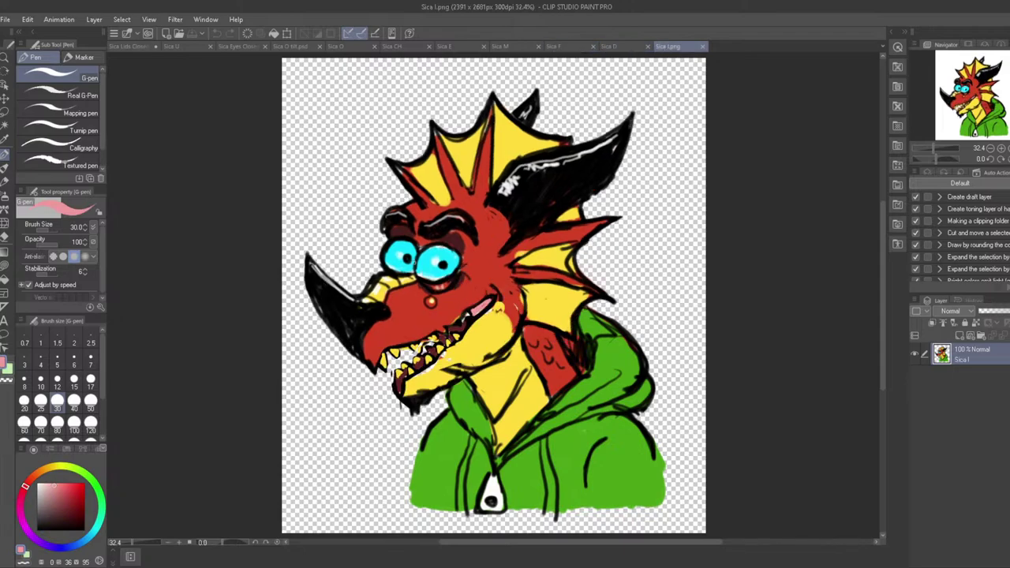
# Fill the mouth in Sica I.png with the pink tongue using the Gouache brush, then add dark red shading and black outlines with the G-pen
pyautogui.click(8, 142)
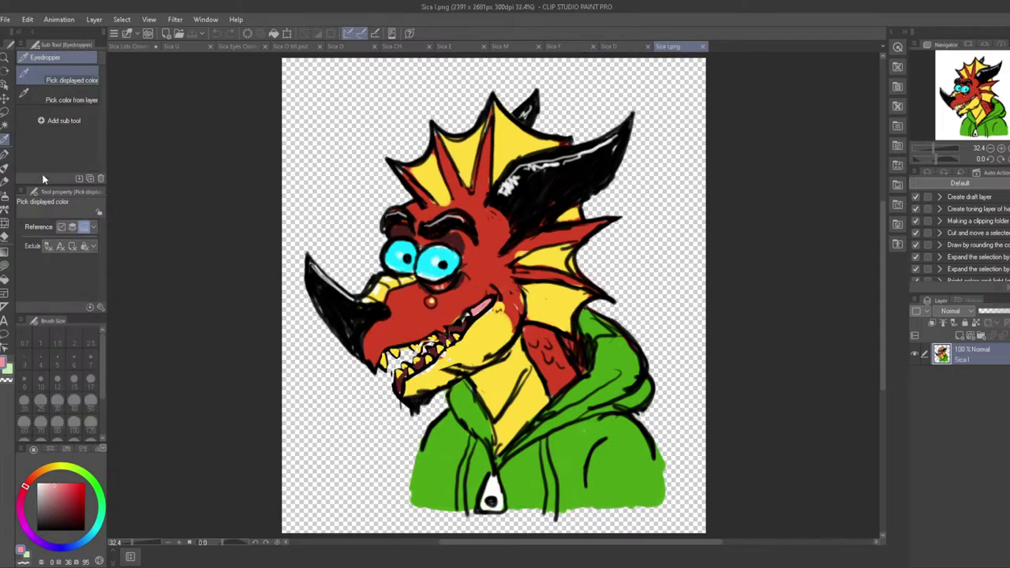
pyautogui.click(5, 168)
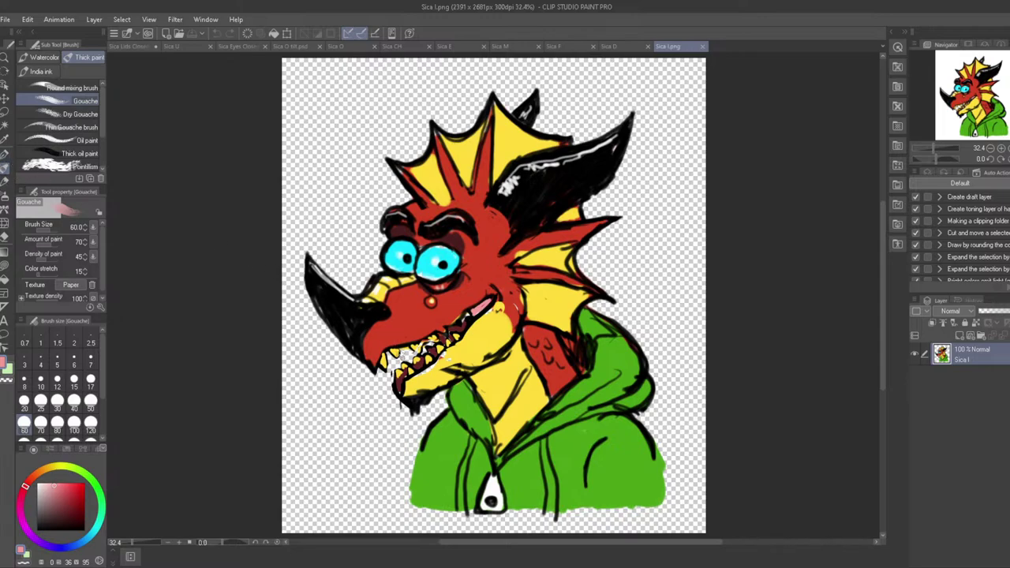
pyautogui.click(401, 356)
pyautogui.click(6, 153)
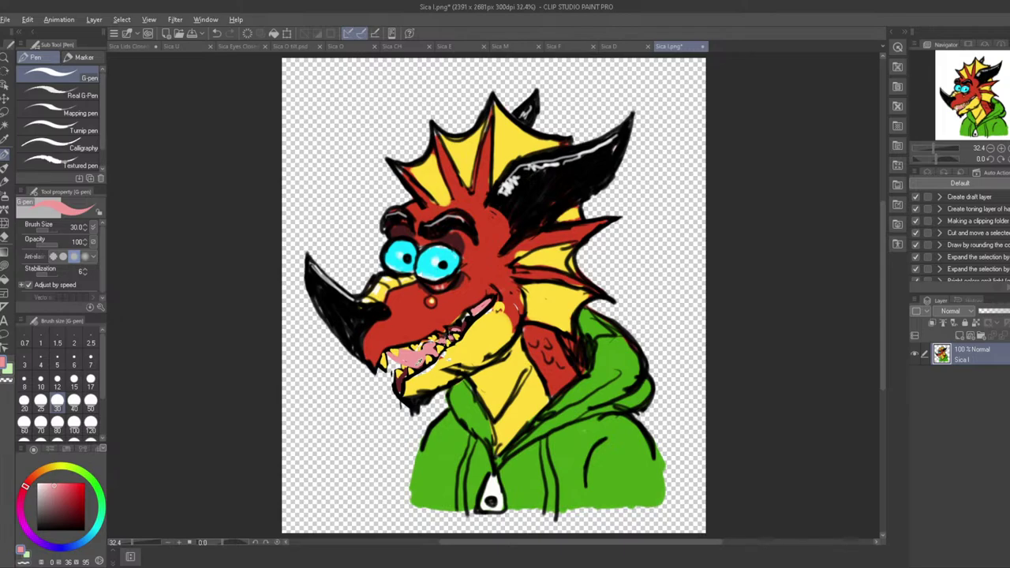
pyautogui.click(68, 511)
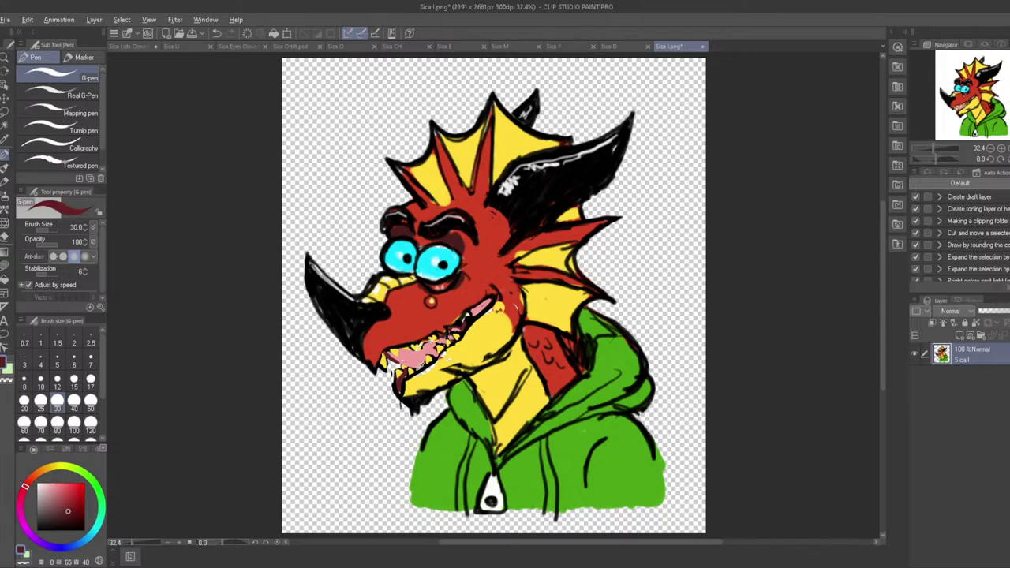
pyautogui.press('x')
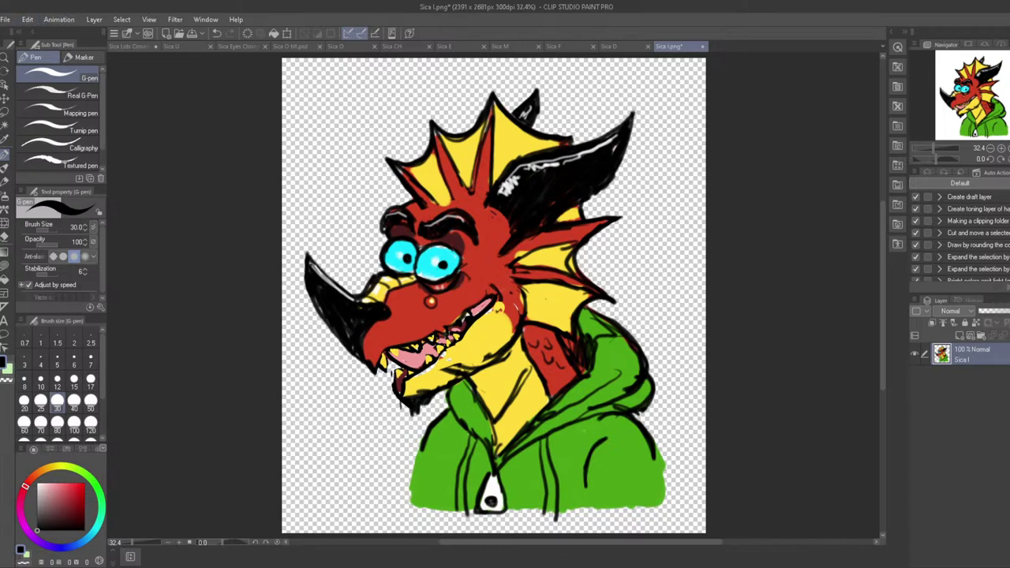
# Switch to HONK, leave the N L image choice and assign Sica O.png to the R speech sprite
pyautogui.hotkey('alt', 'Tab')
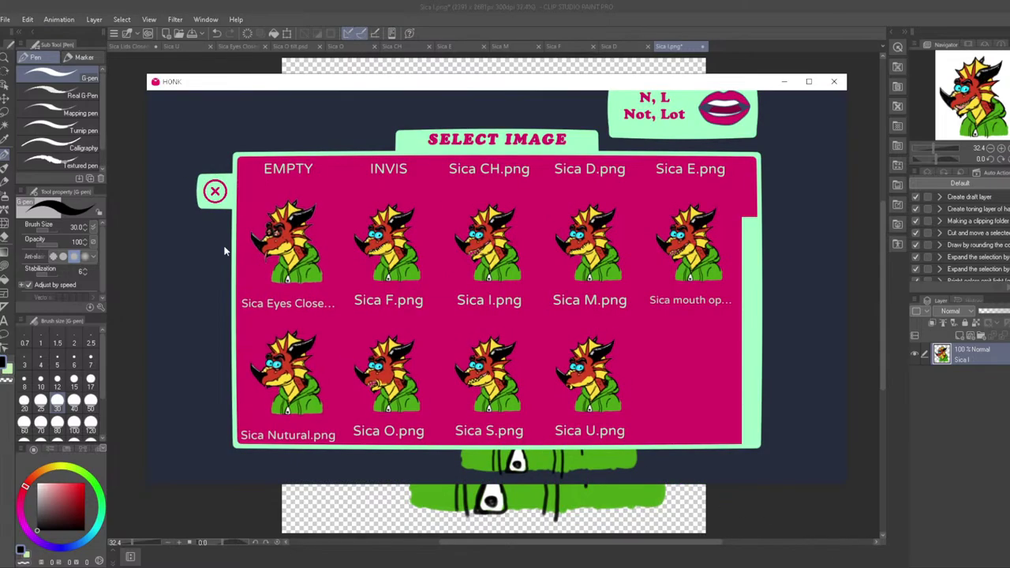
pyautogui.click(215, 191)
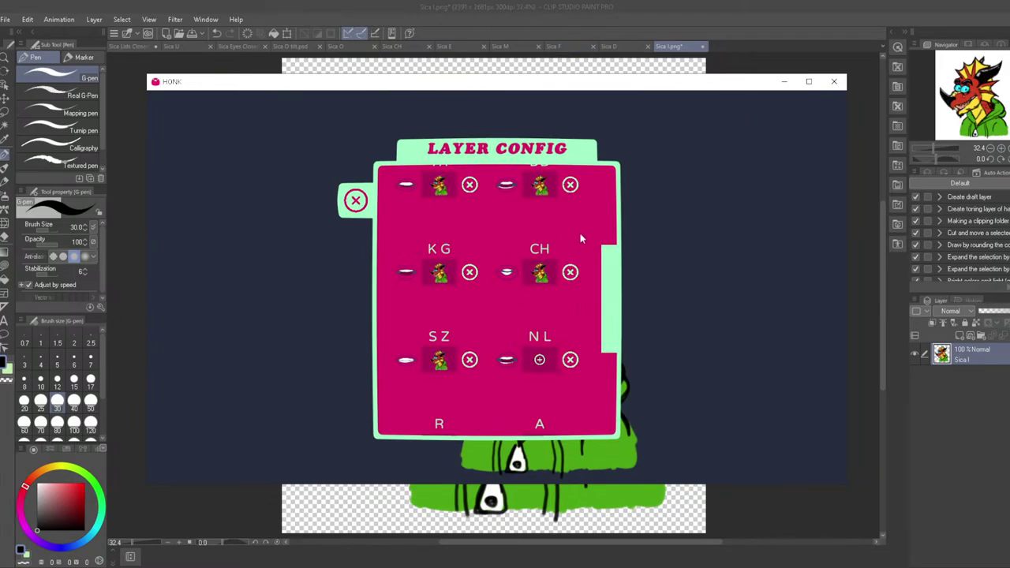
pyautogui.scroll(1, 580, 237)
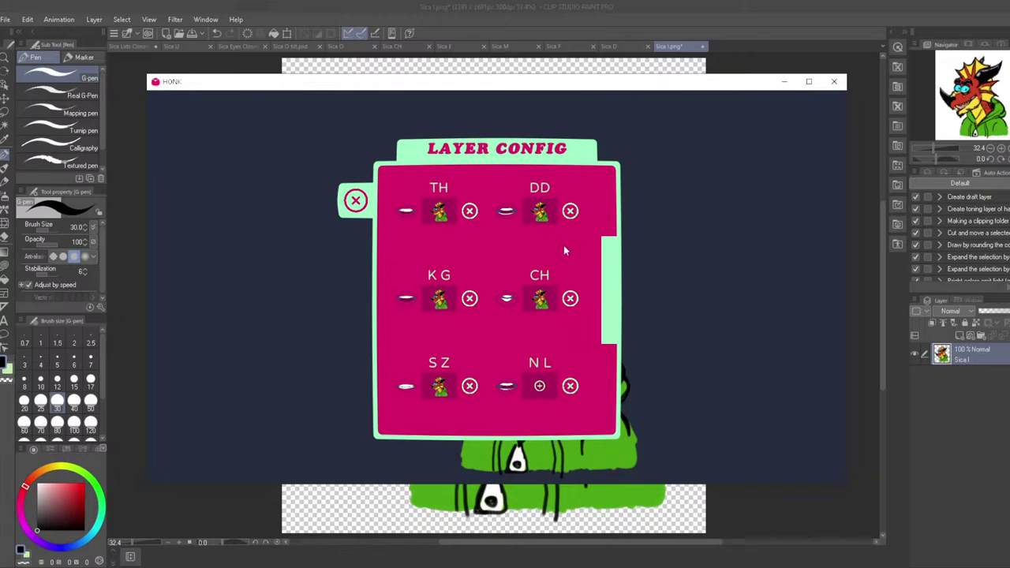
pyautogui.scroll(-5, 552, 252)
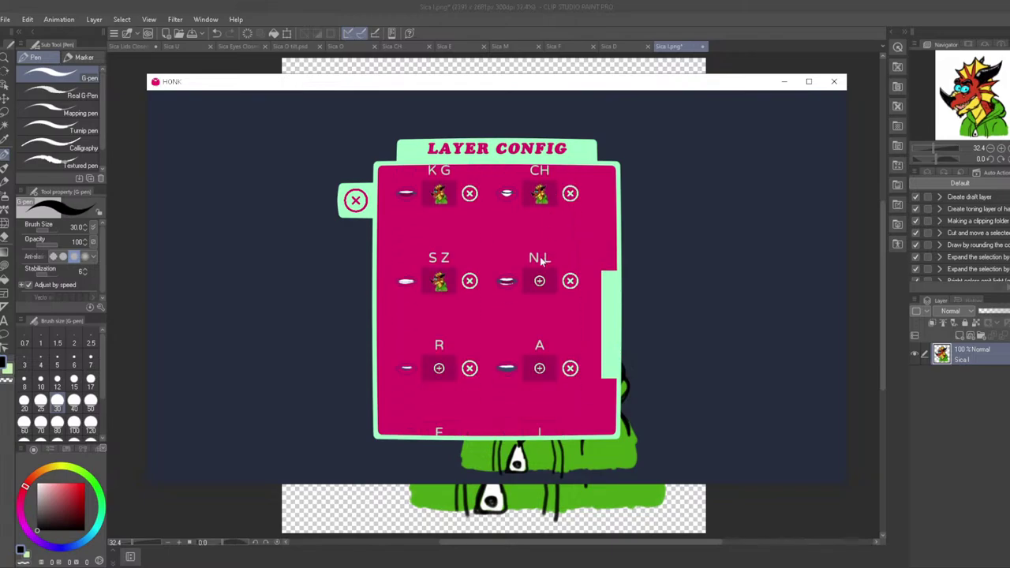
pyautogui.scroll(-1, 540, 259)
pyautogui.scroll(2, 536, 262)
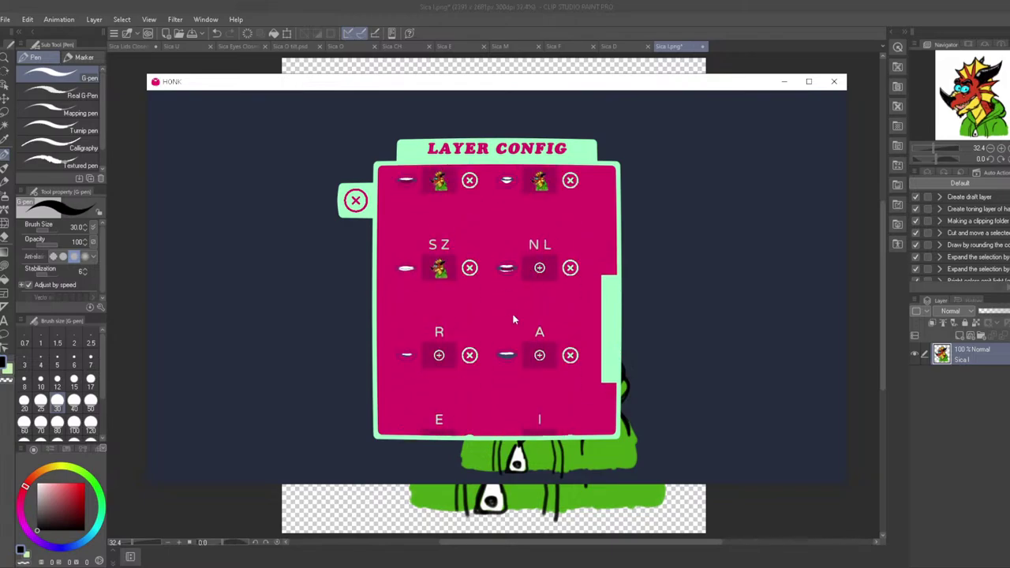
pyautogui.click(440, 356)
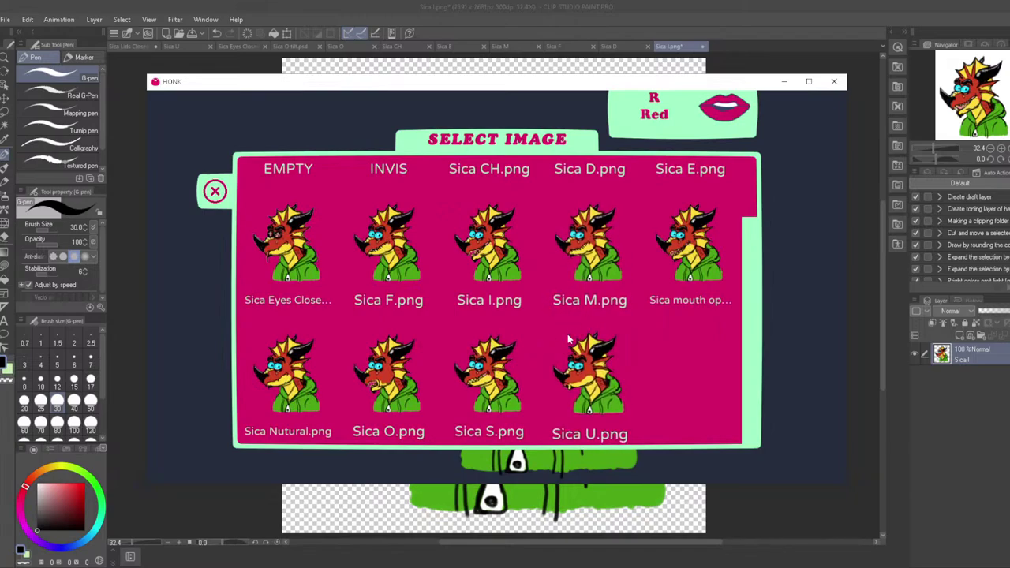
pyautogui.scroll(-1, 446, 334)
pyautogui.scroll(2, 455, 335)
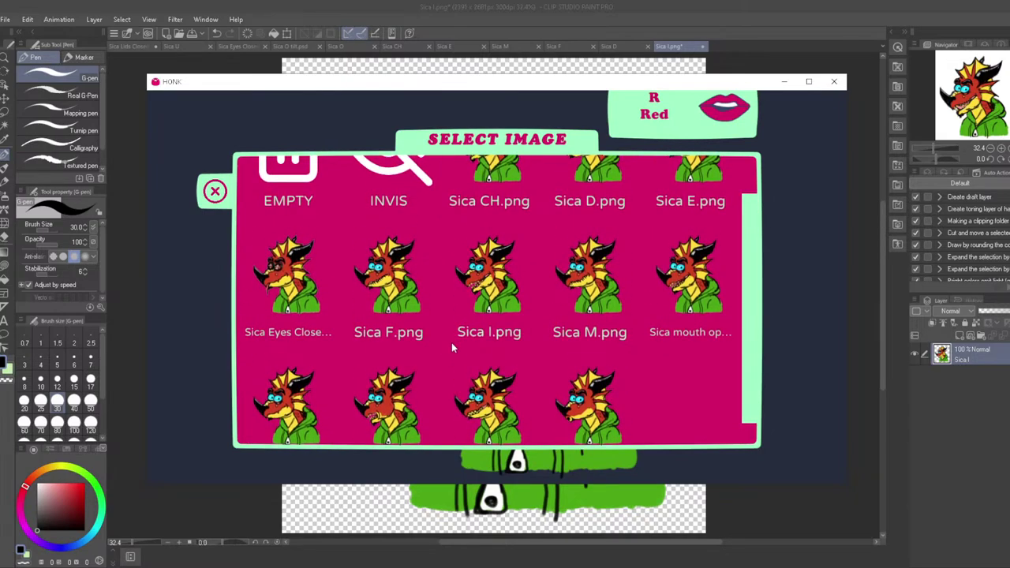
pyautogui.scroll(-1, 453, 341)
pyautogui.scroll(2, 454, 342)
pyautogui.scroll(-1, 458, 344)
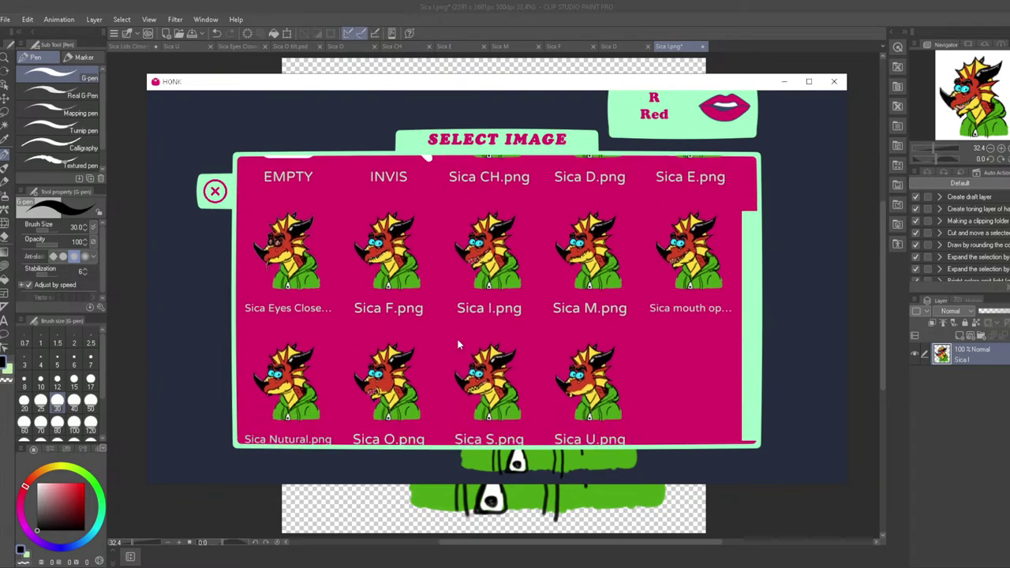
pyautogui.click(420, 430)
# Assign Sica O.png to the O speech sprite and Sica U.png to the U speech sprite
pyautogui.scroll(-2, 545, 338)
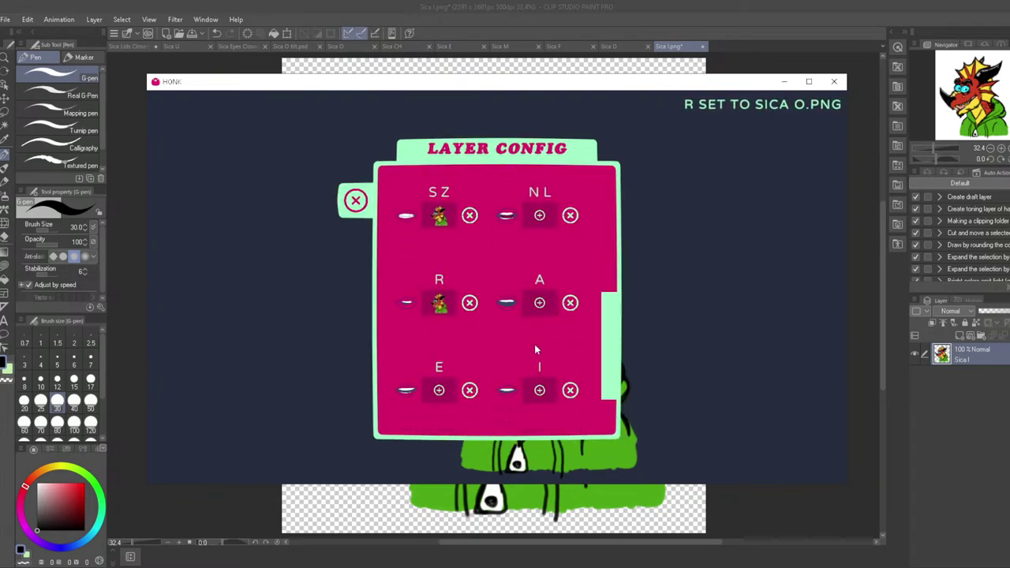
pyautogui.click(438, 426)
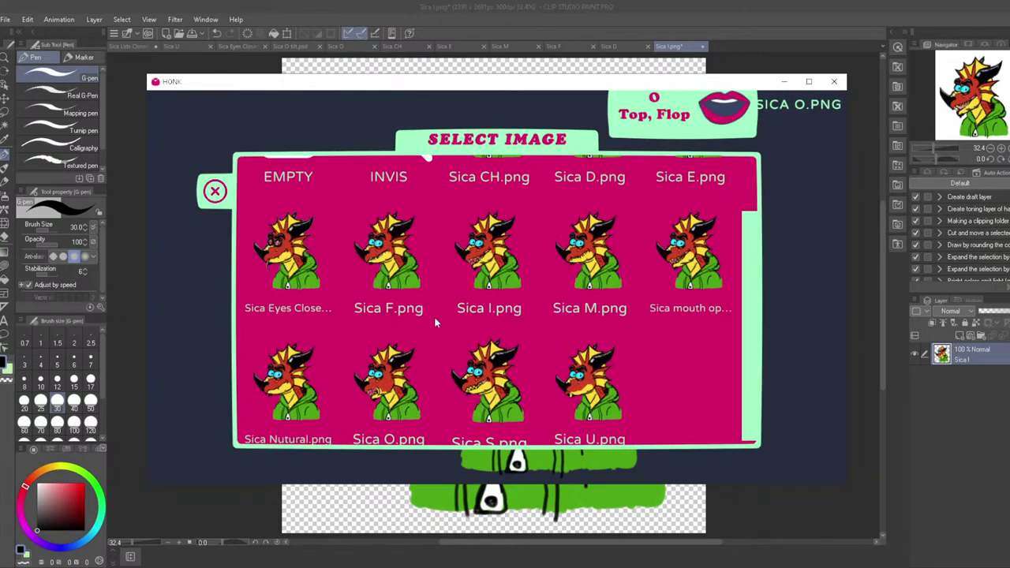
pyautogui.click(370, 385)
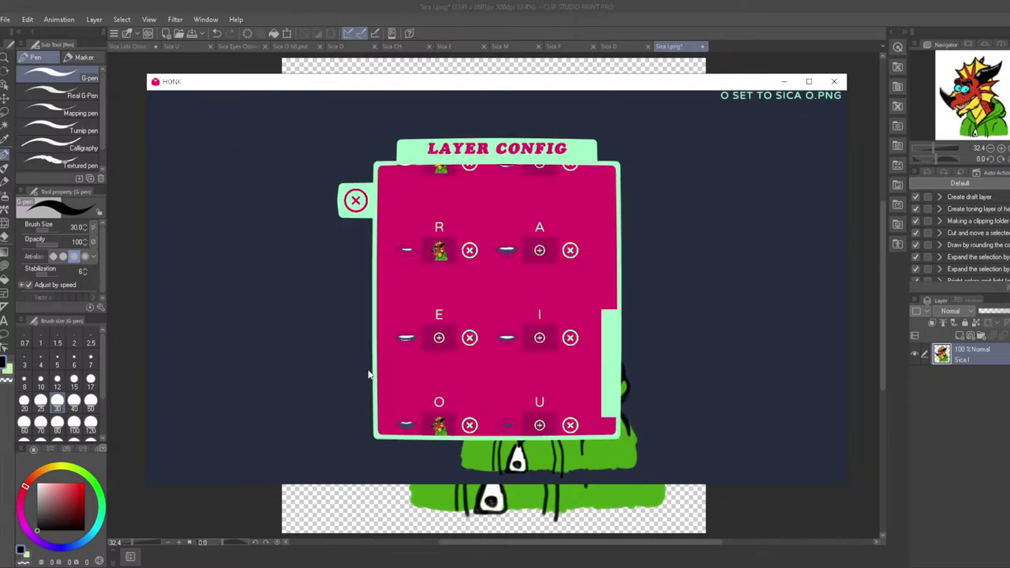
pyautogui.click(541, 383)
pyautogui.scroll(-1, 535, 388)
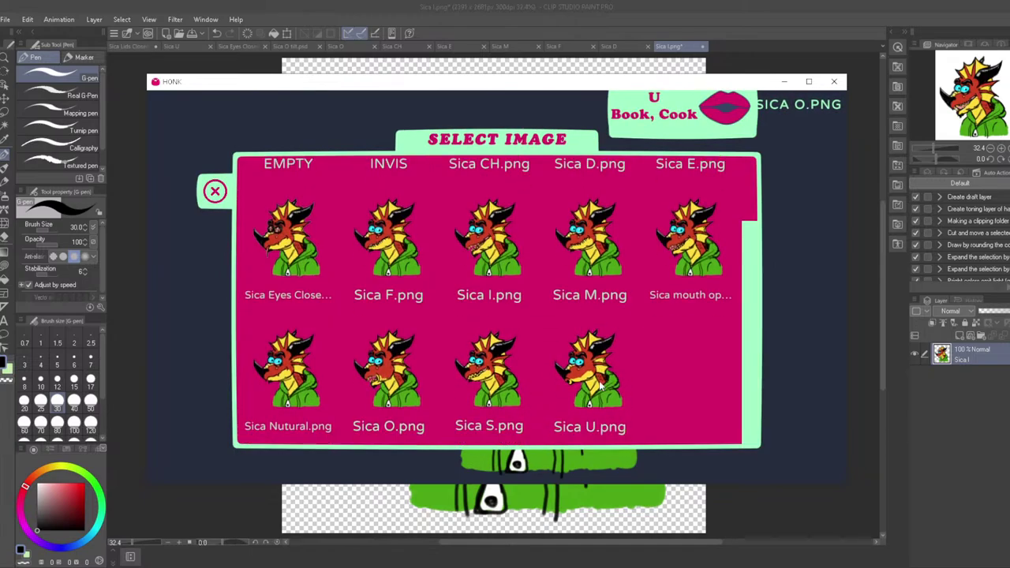
pyautogui.click(565, 381)
# Assign Sica I.png to the I speech sprite and the Sica mouth open image to the A speech sprite
pyautogui.click(536, 300)
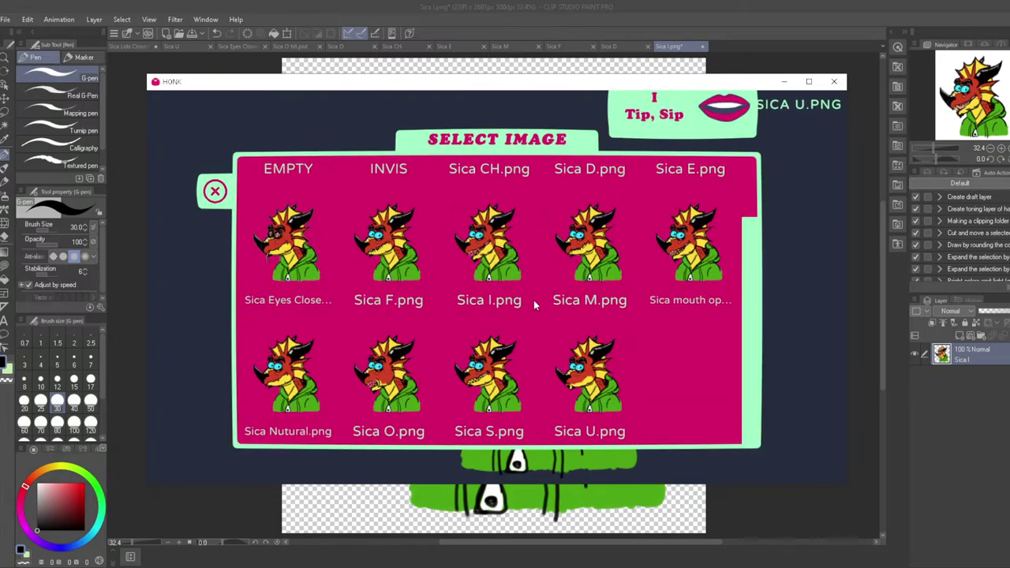
pyautogui.scroll(1, 526, 343)
pyautogui.click(494, 264)
pyautogui.scroll(1, 471, 294)
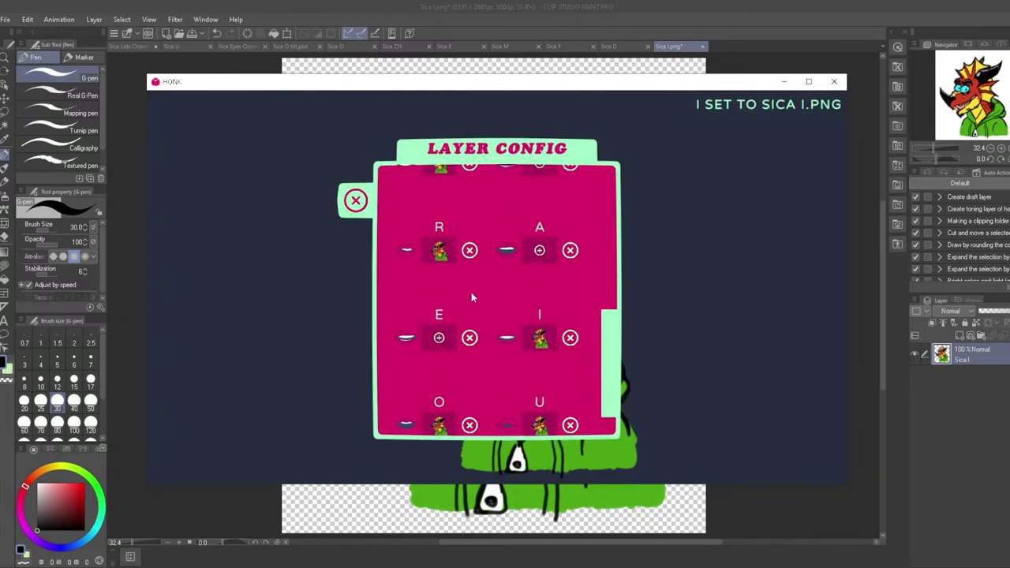
pyautogui.scroll(2, 500, 315)
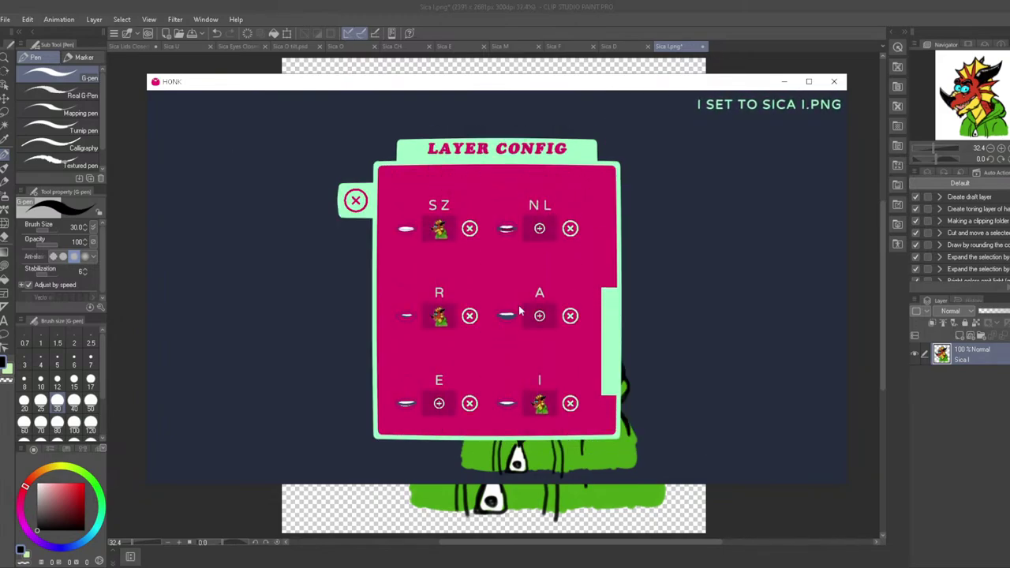
pyautogui.click(538, 315)
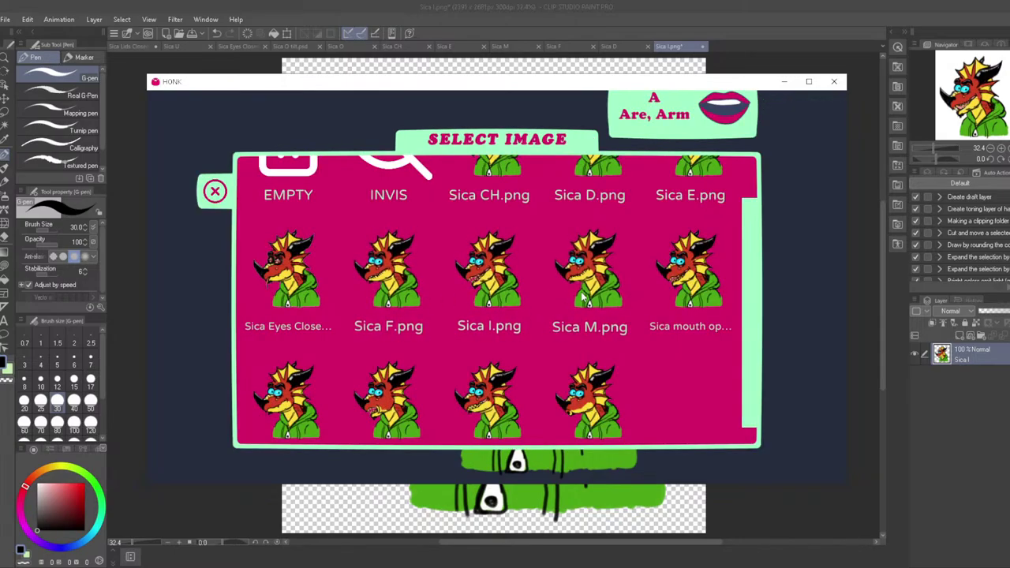
pyautogui.scroll(1, 592, 299)
pyautogui.click(674, 304)
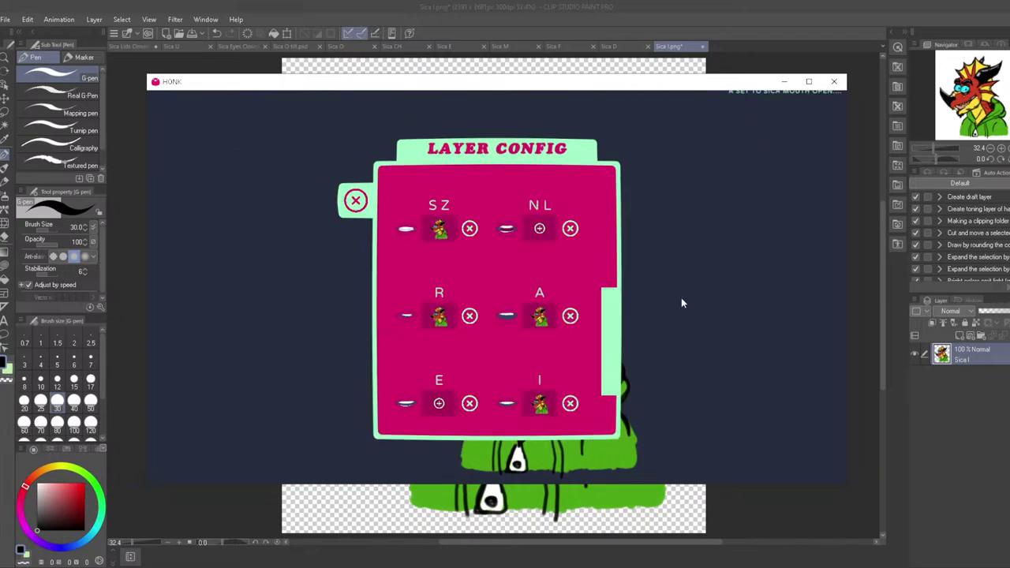
# Leave the layer configuration, save the character and close HONK to return to Clip Studio Paint
pyautogui.scroll(1, 604, 316)
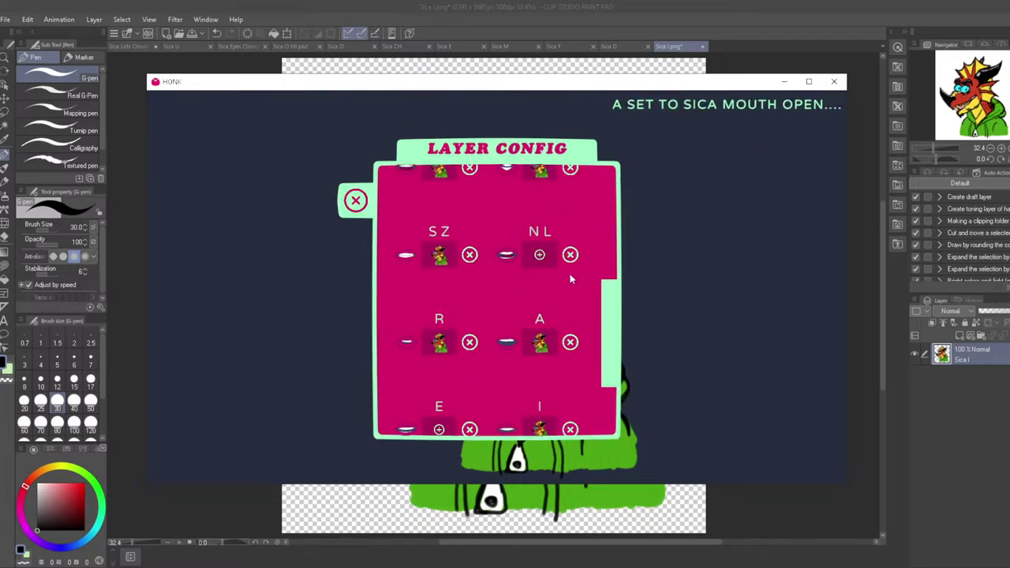
pyautogui.scroll(1, 519, 296)
pyautogui.scroll(-3, 519, 299)
pyautogui.scroll(3, 519, 299)
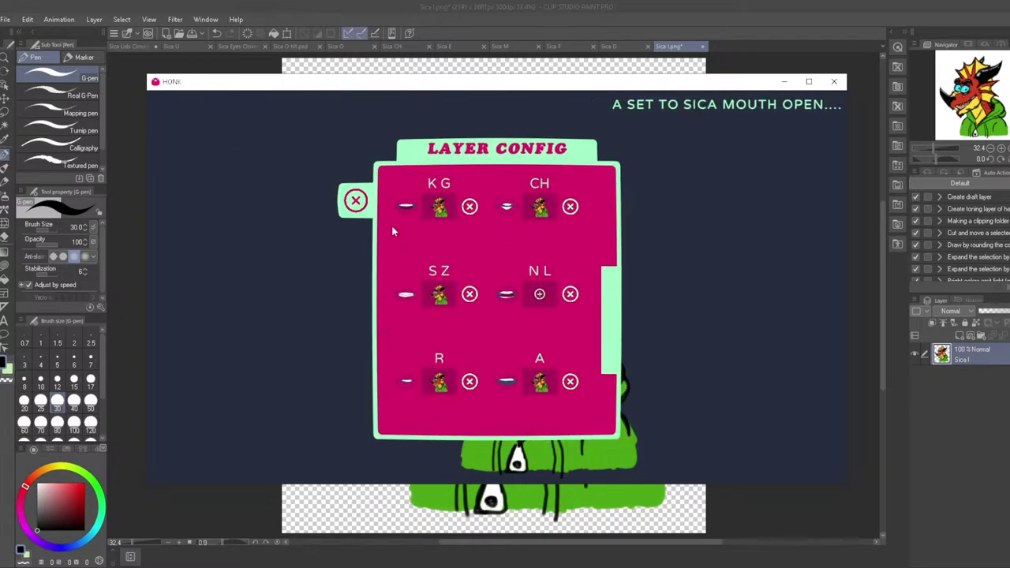
pyautogui.click(355, 199)
pyautogui.click(216, 130)
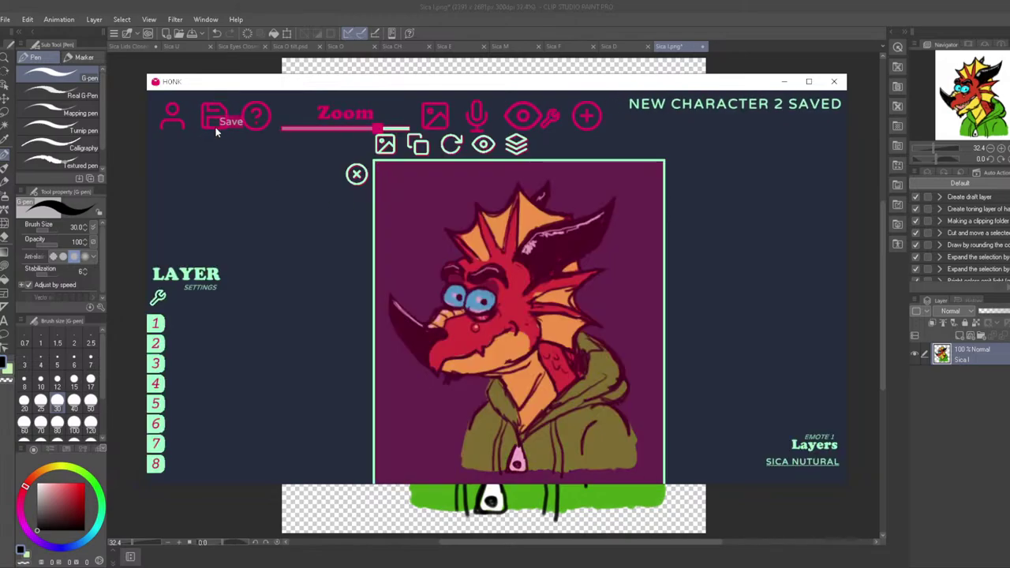
pyautogui.click(833, 81)
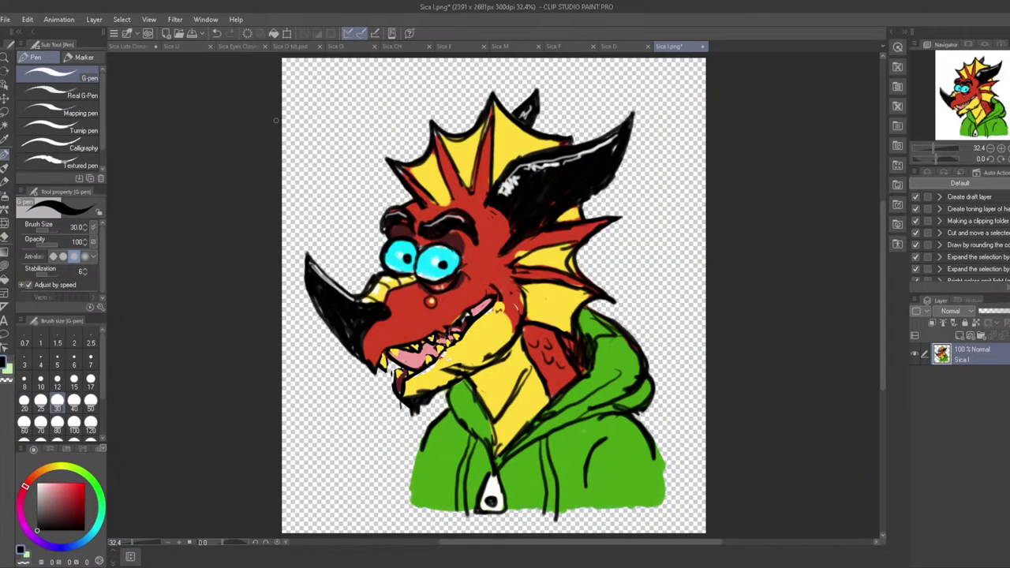
# Save the edited mouth drawing as Sica N.png in the character's images folder
pyautogui.click(5, 19)
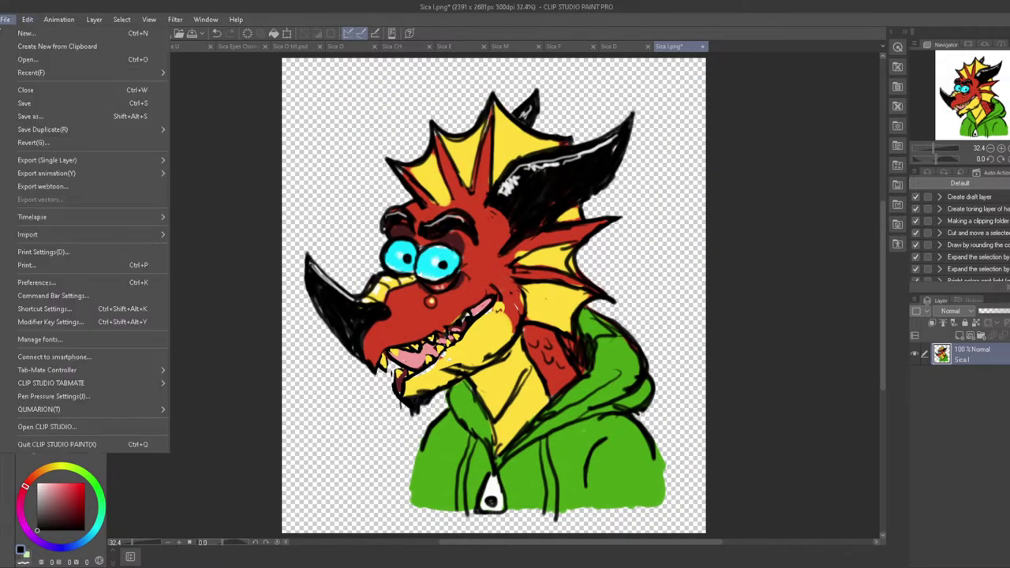
pyautogui.click(32, 120)
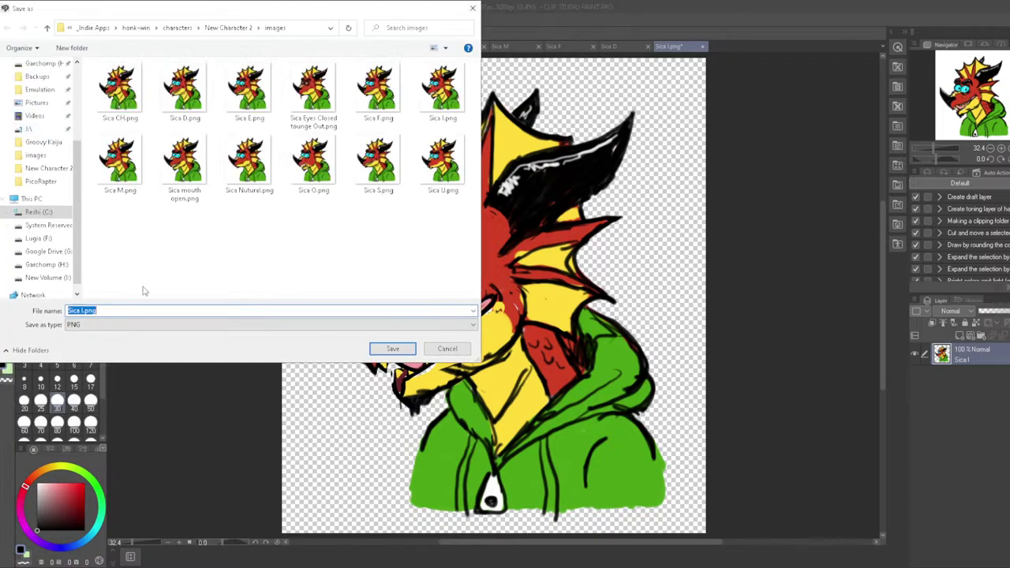
pyautogui.click(82, 311)
pyautogui.write('N')
pyautogui.click(392, 353)
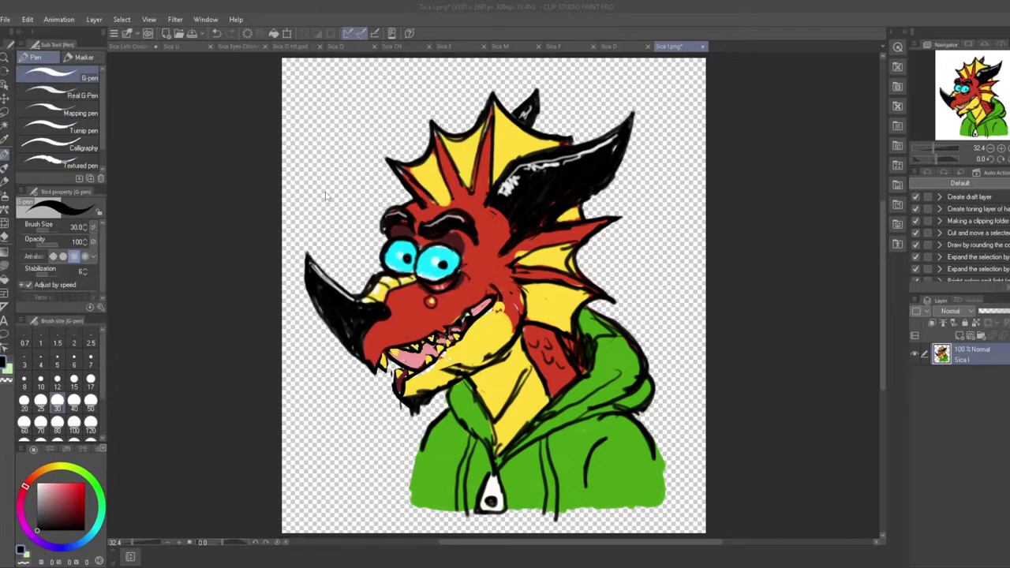
pyautogui.click(8, 21)
pyautogui.moveTo(78, 160)
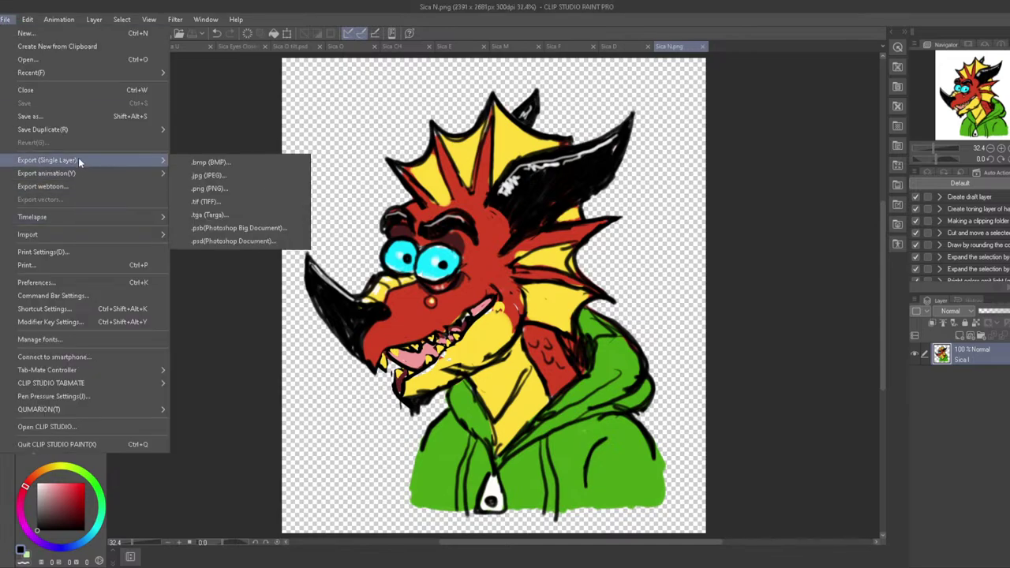
pyautogui.click(226, 192)
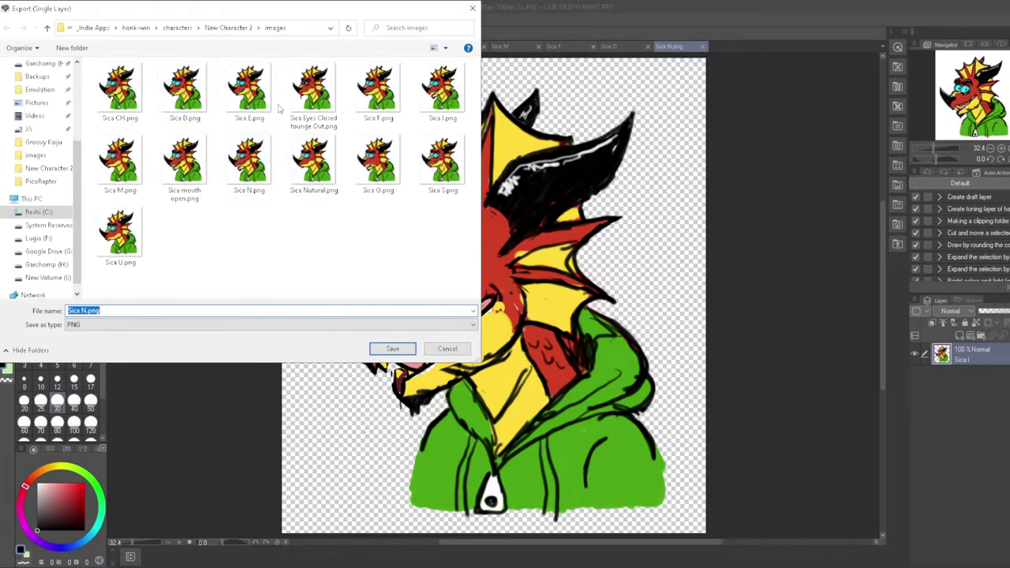
pyautogui.click(403, 350)
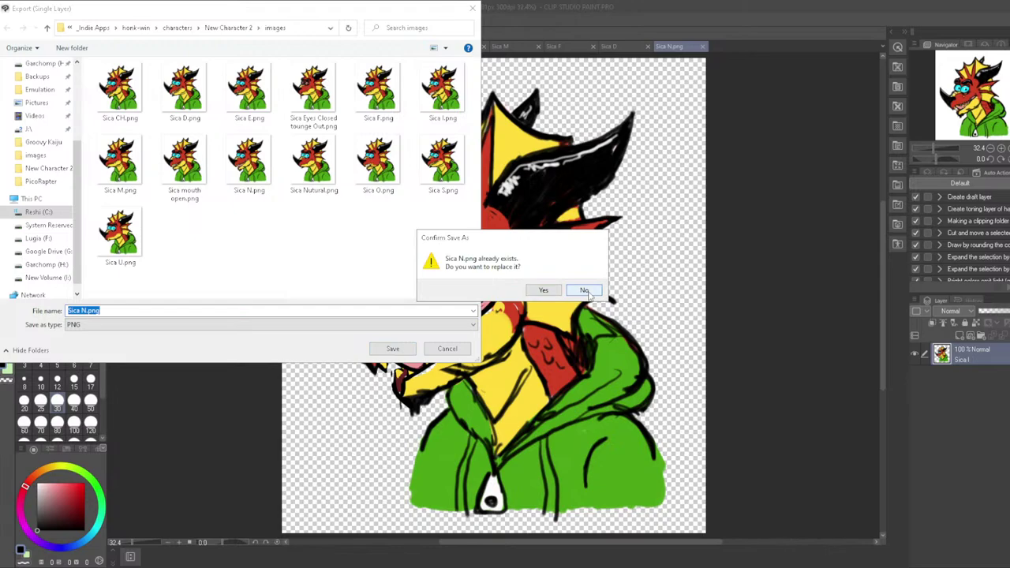
pyautogui.click(586, 292)
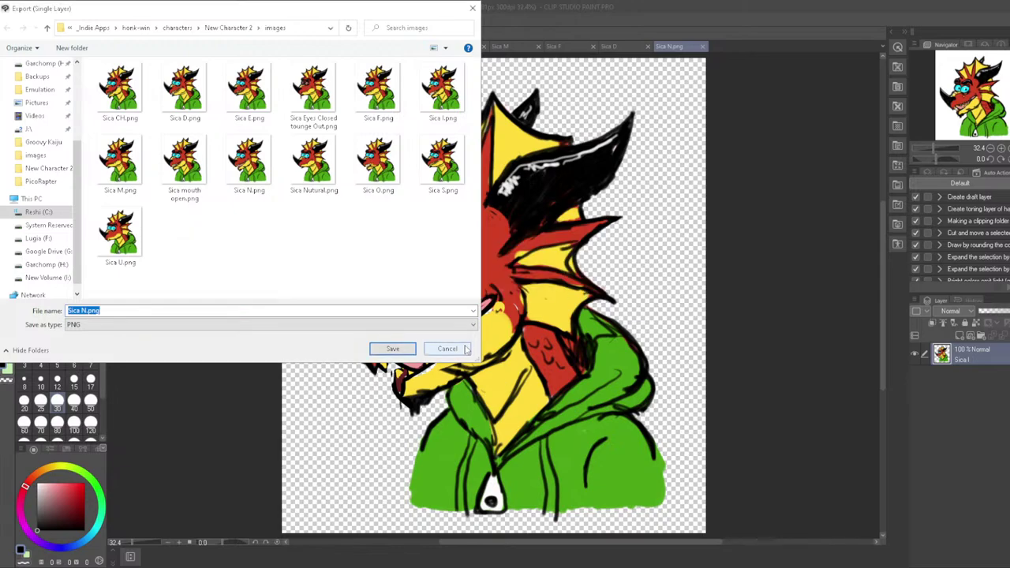
pyautogui.click(447, 348)
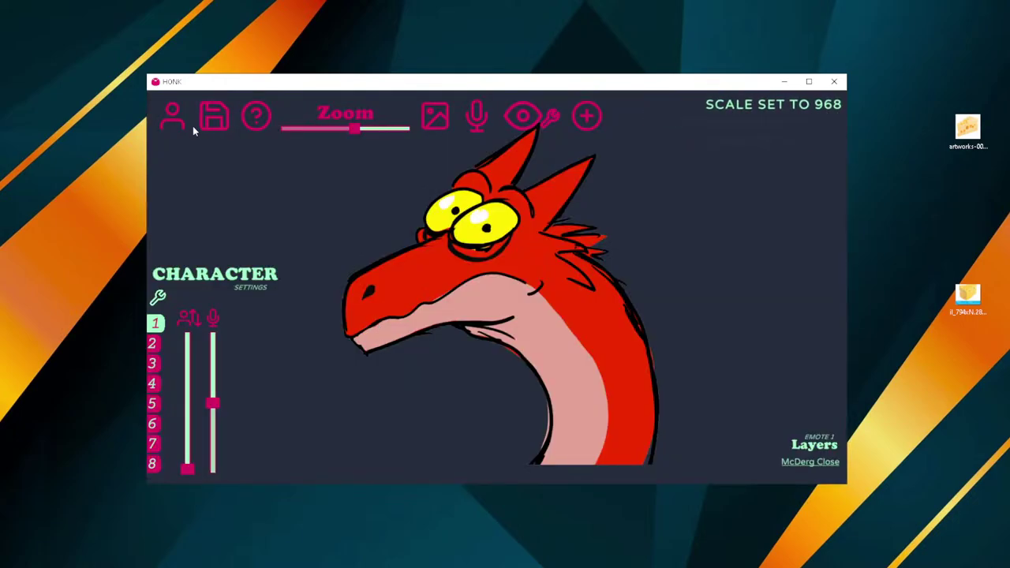
# Load the Sica dragon character, New Character 2, in the reopened HONK
pyautogui.click(170, 118)
pyautogui.click(177, 162)
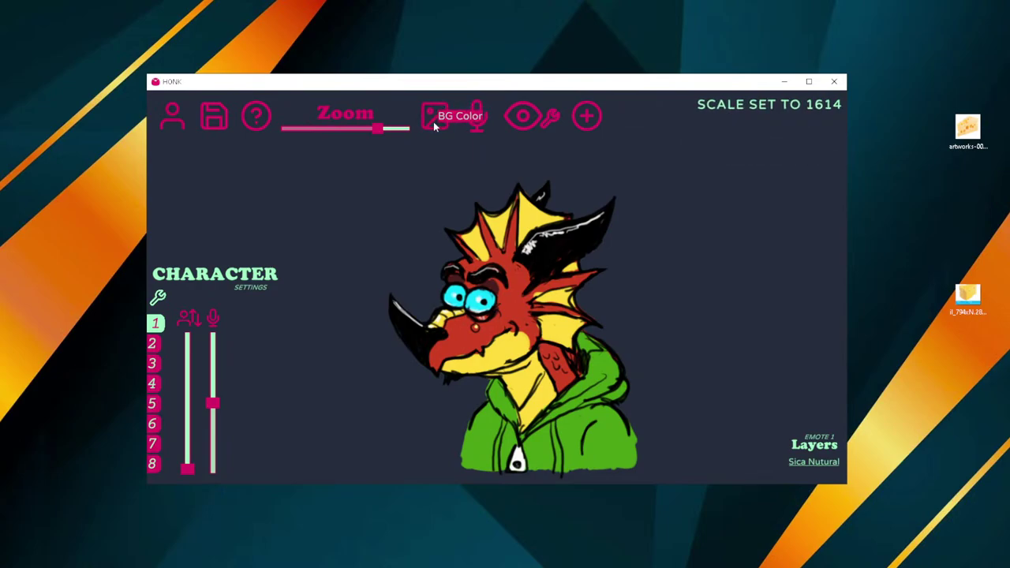
# Open the dragon layer's sprite configuration and assign Sica N.png to the N L speech sprite
pyautogui.click(504, 298)
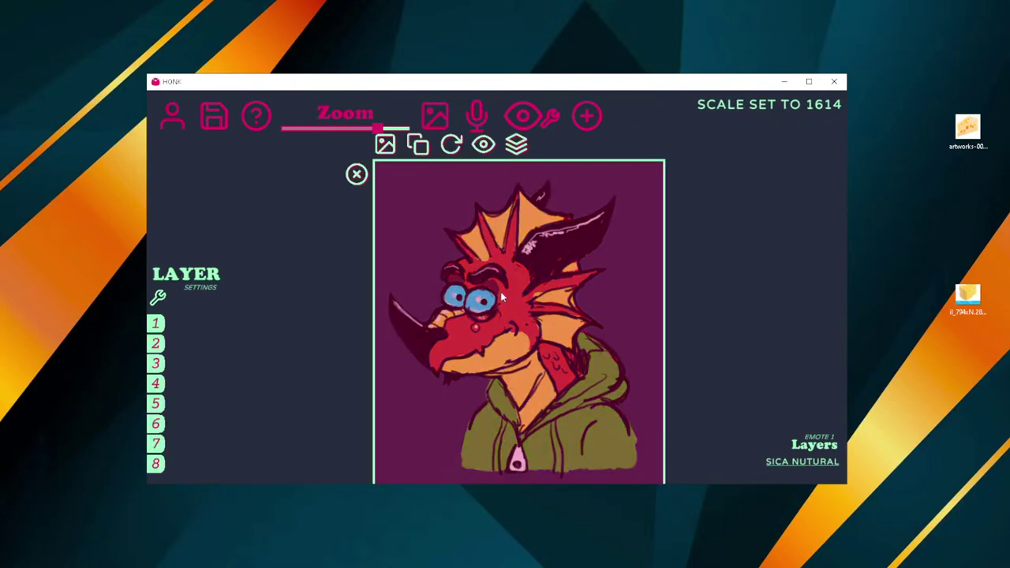
pyautogui.click(385, 145)
pyautogui.scroll(-8, 496, 298)
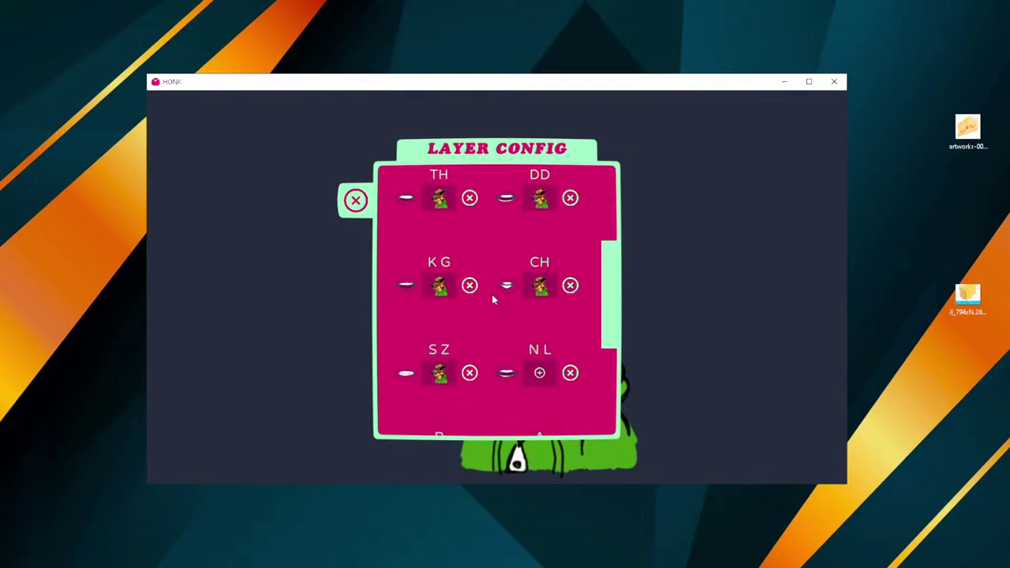
pyautogui.click(539, 294)
pyautogui.scroll(-5, 532, 298)
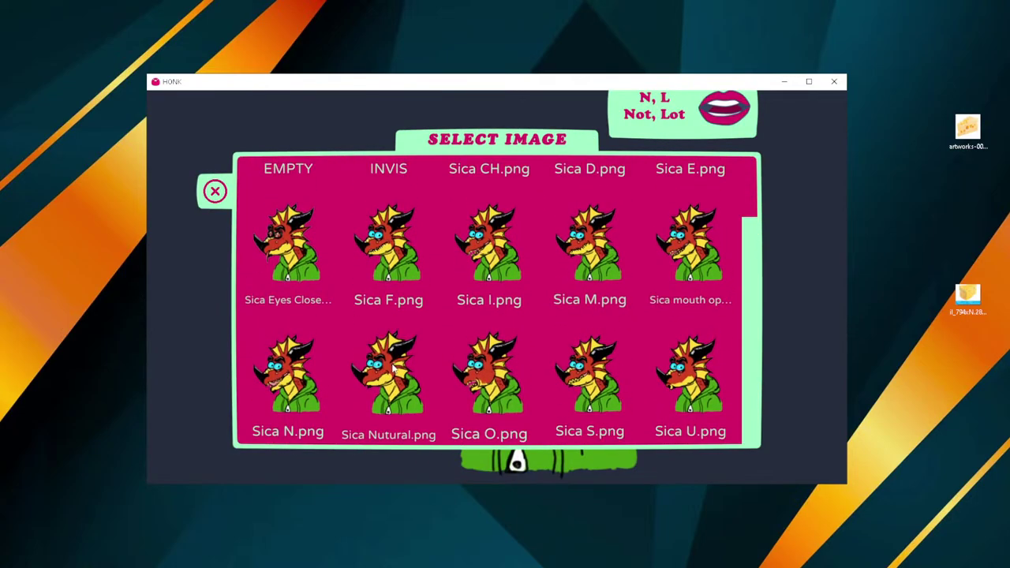
pyautogui.click(289, 379)
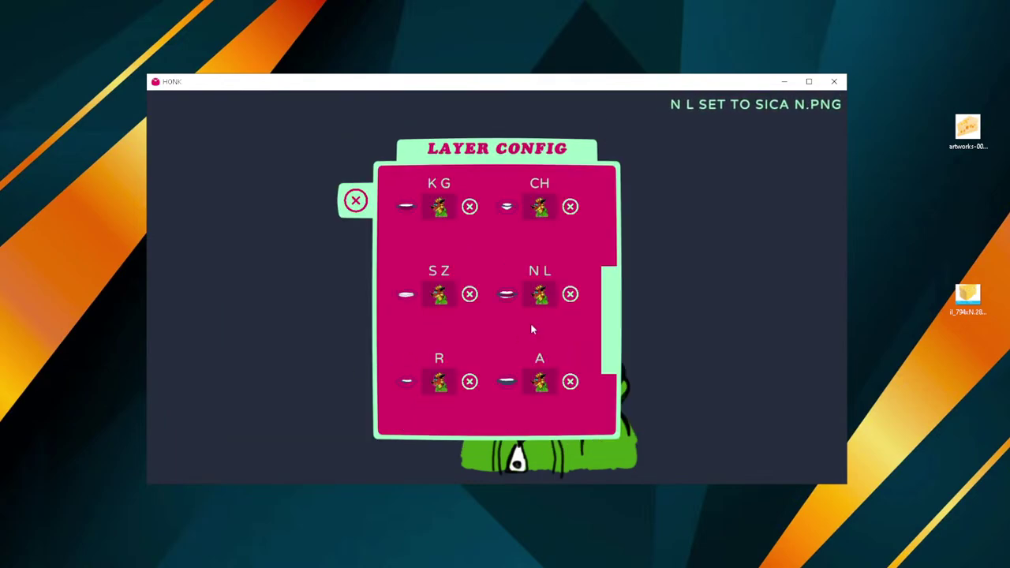
# Assign Sica E.png to the E speech sprite, close the layer configuration and save the character
pyautogui.scroll(-1, 550, 348)
pyautogui.scroll(-2, 532, 361)
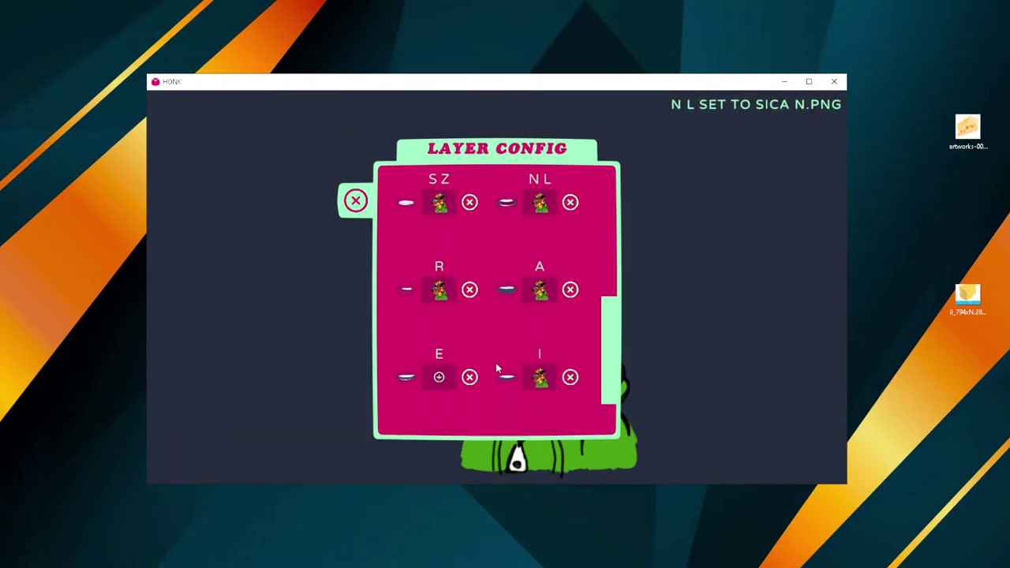
pyautogui.click(439, 377)
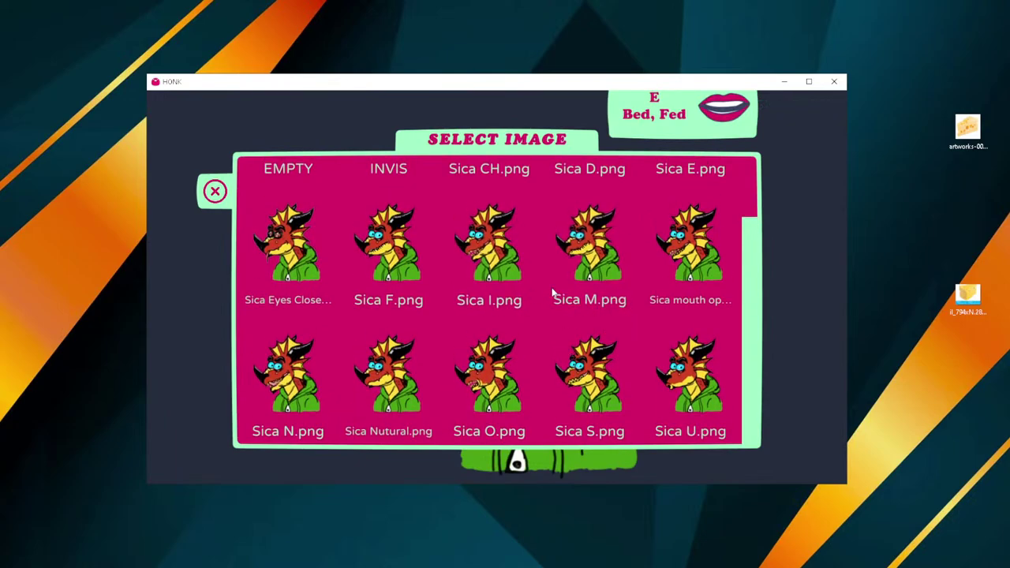
pyautogui.scroll(3, 446, 250)
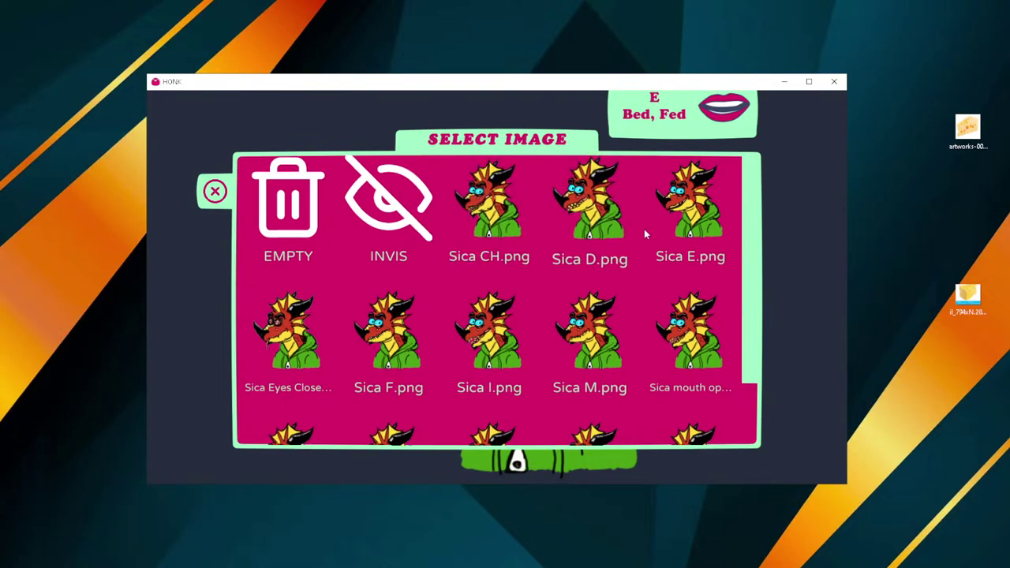
pyautogui.click(698, 217)
pyautogui.scroll(-1, 536, 371)
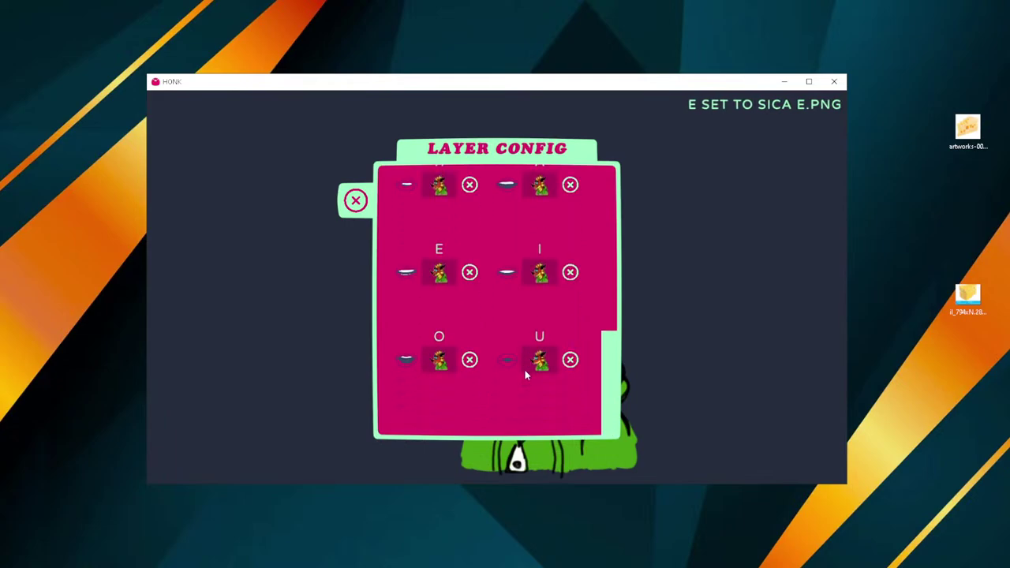
pyautogui.click(355, 200)
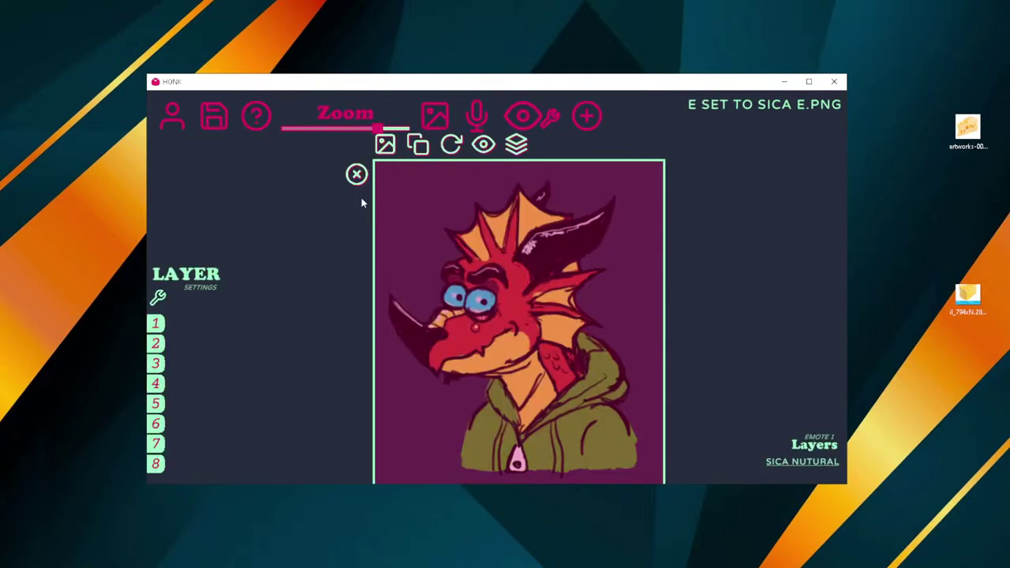
pyautogui.click(212, 118)
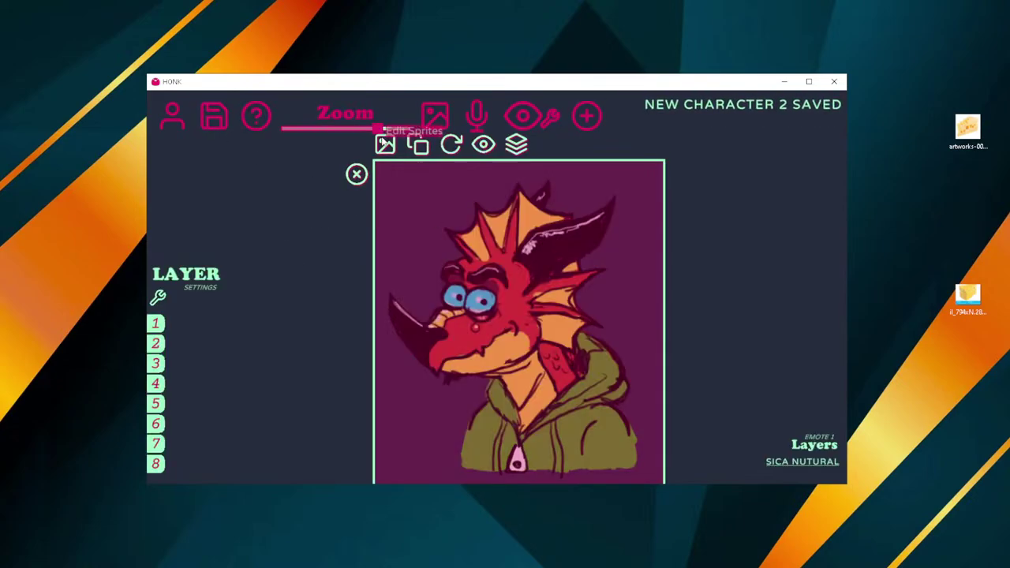
# Enlarge the dragon by setting the character zoom scale to 1183
pyautogui.moveTo(382, 129)
pyautogui.mouseDown()
pyautogui.moveTo(353, 134)
pyautogui.moveTo(361, 131)
pyautogui.mouseUp()
pyautogui.click(533, 357)
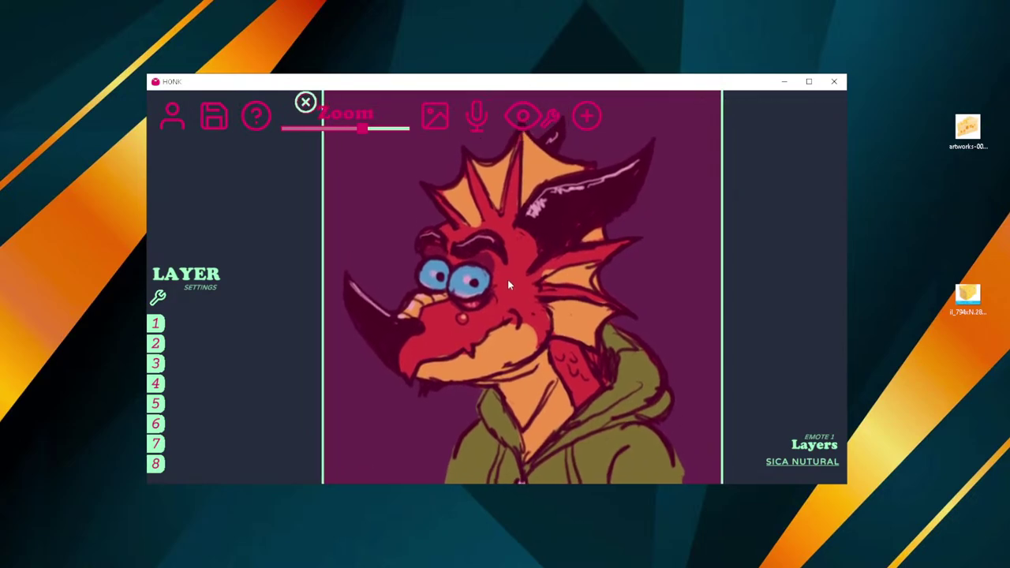
pyautogui.click(508, 280)
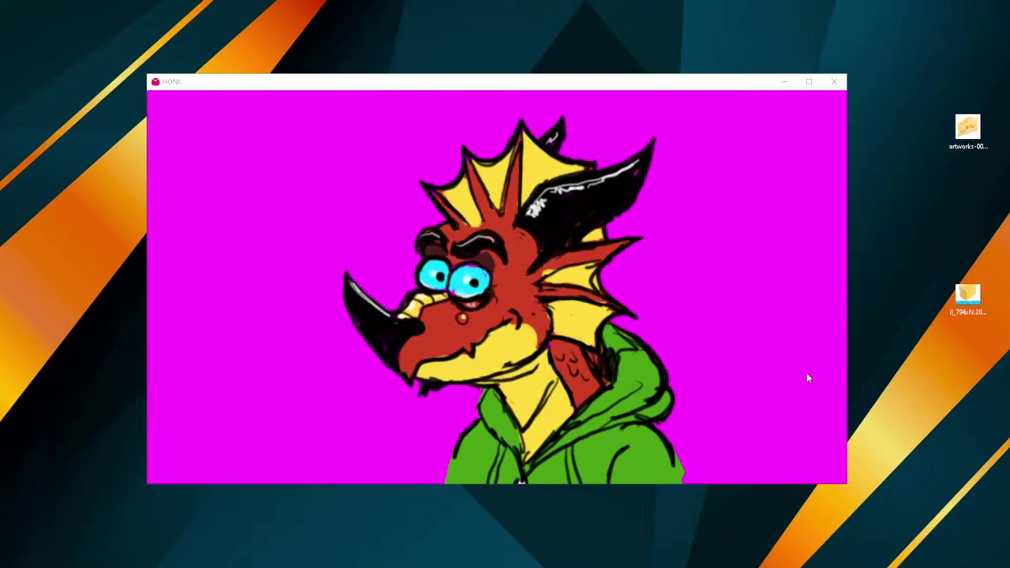
pyautogui.click(672, 261)
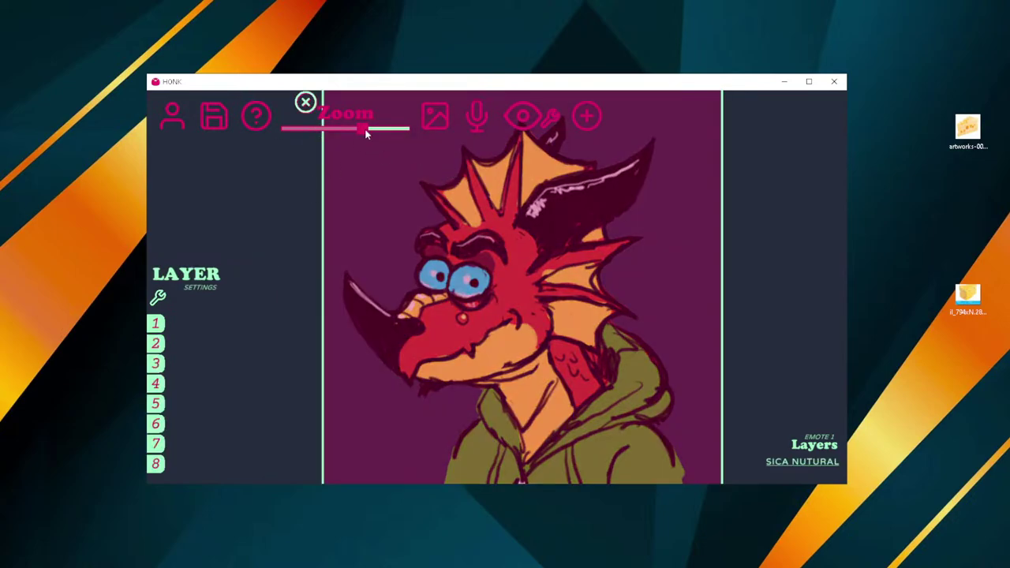
pyautogui.moveTo(365, 134)
pyautogui.mouseDown()
pyautogui.moveTo(381, 131)
pyautogui.moveTo(342, 132)
pyautogui.moveTo(365, 134)
pyautogui.mouseUp()
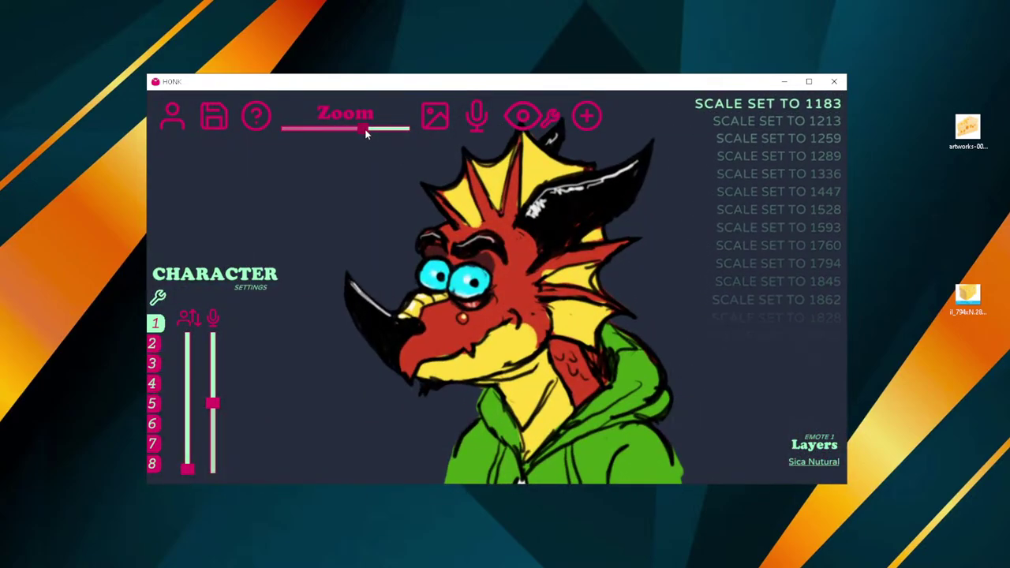
# Save the character again and close HONK to return to Clip Studio Paint
pyautogui.click(223, 126)
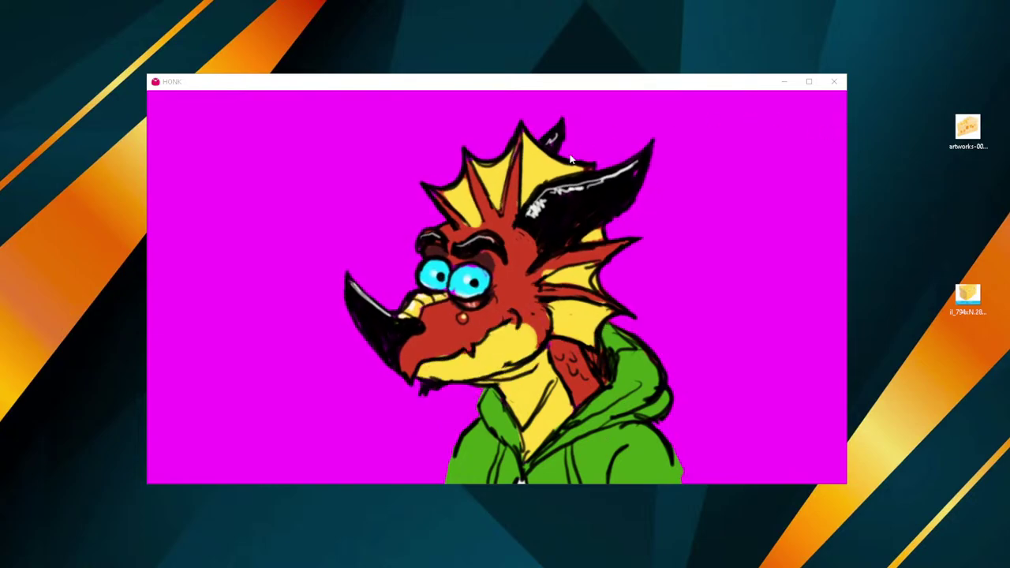
pyautogui.click(197, 204)
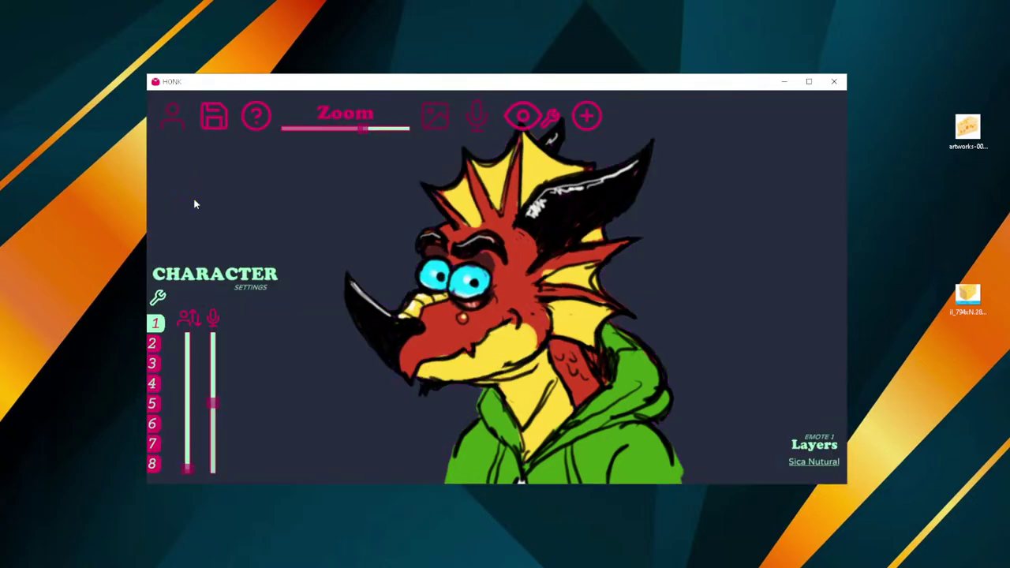
pyautogui.click(212, 118)
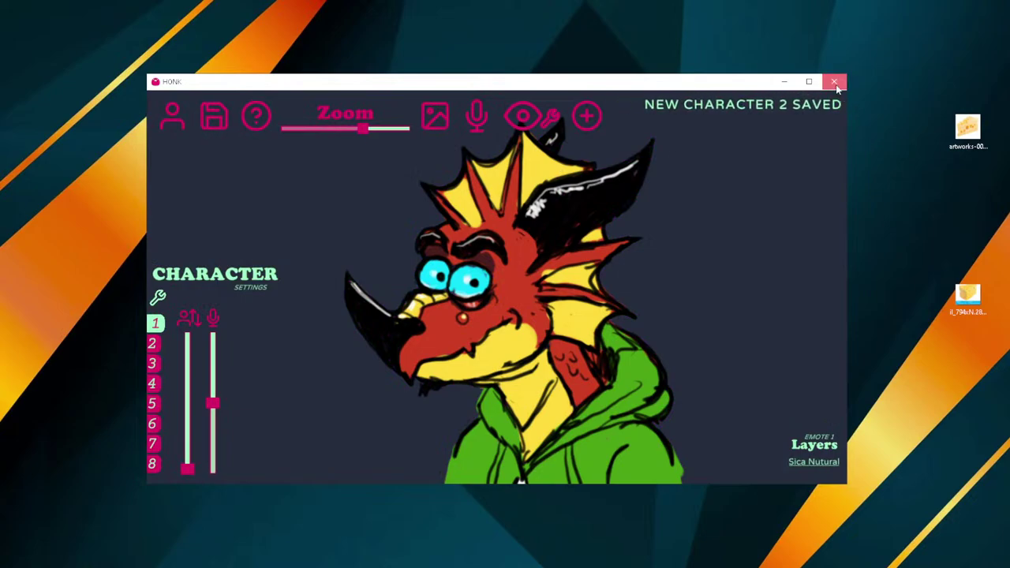
pyautogui.click(834, 83)
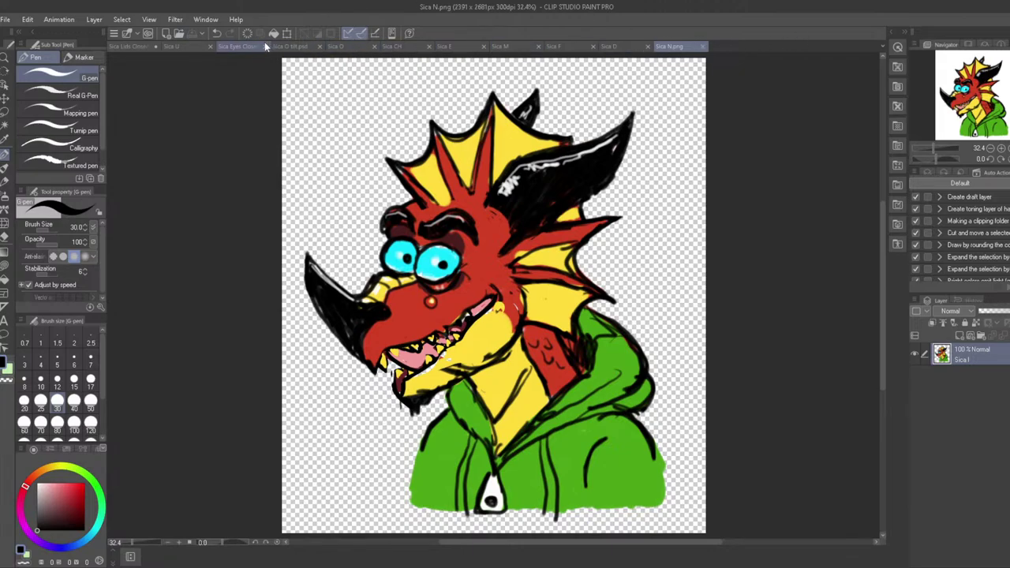
# Open Sica Eyes Closed tounge Out.clip from the New Character 2 folder
pyautogui.click(6, 19)
pyautogui.click(16, 59)
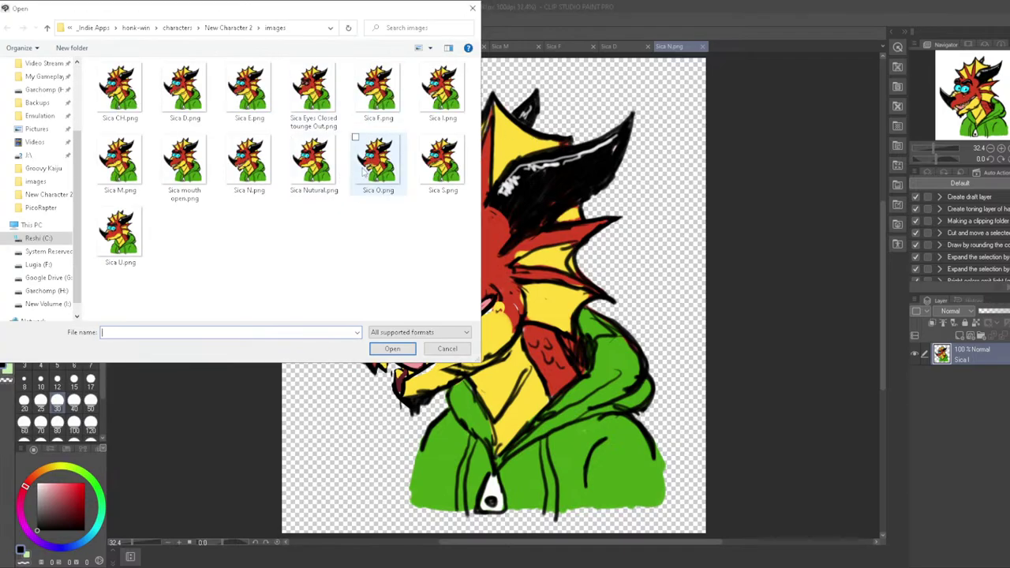
pyautogui.click(247, 162)
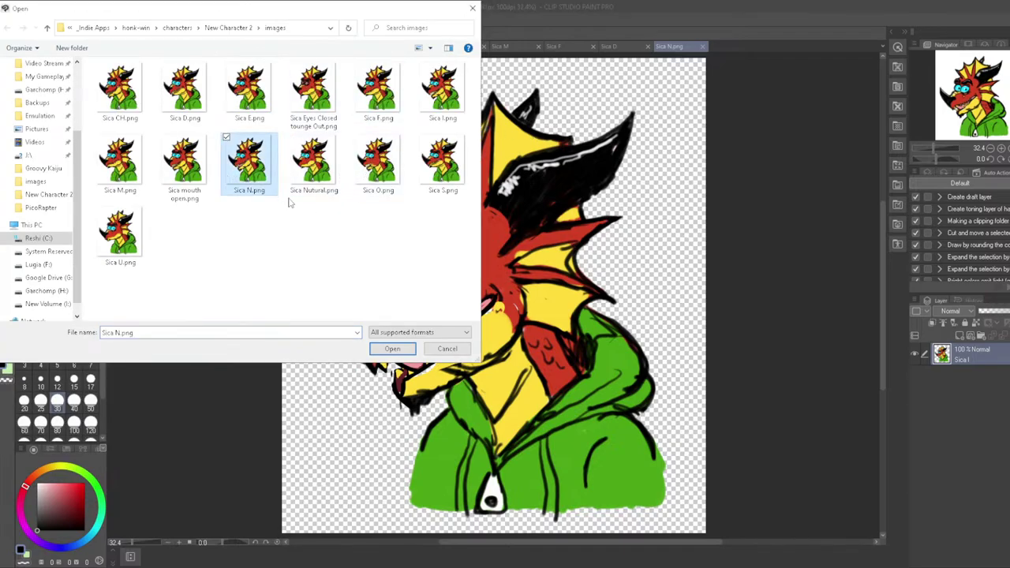
pyautogui.click(229, 26)
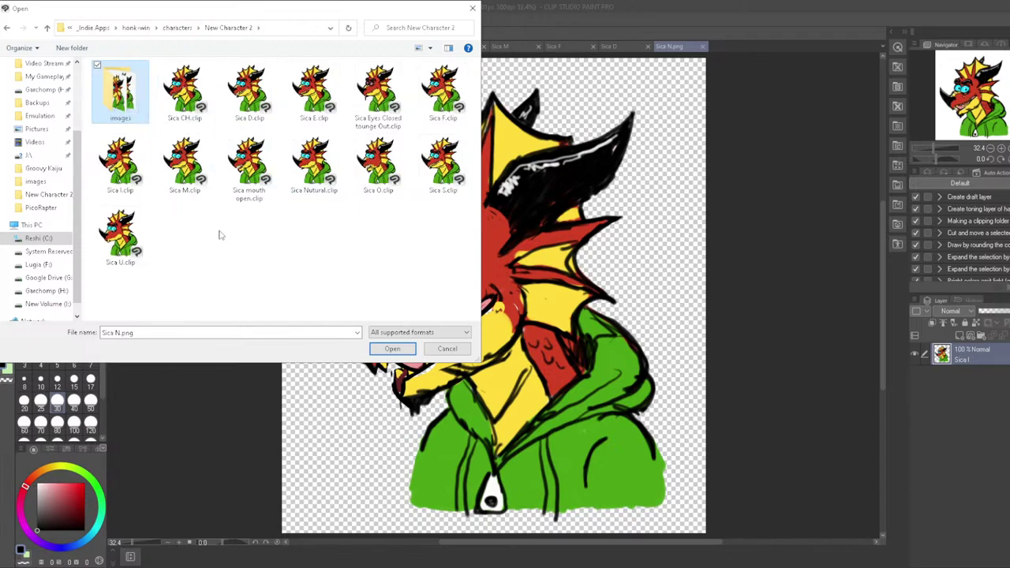
pyautogui.click(189, 25)
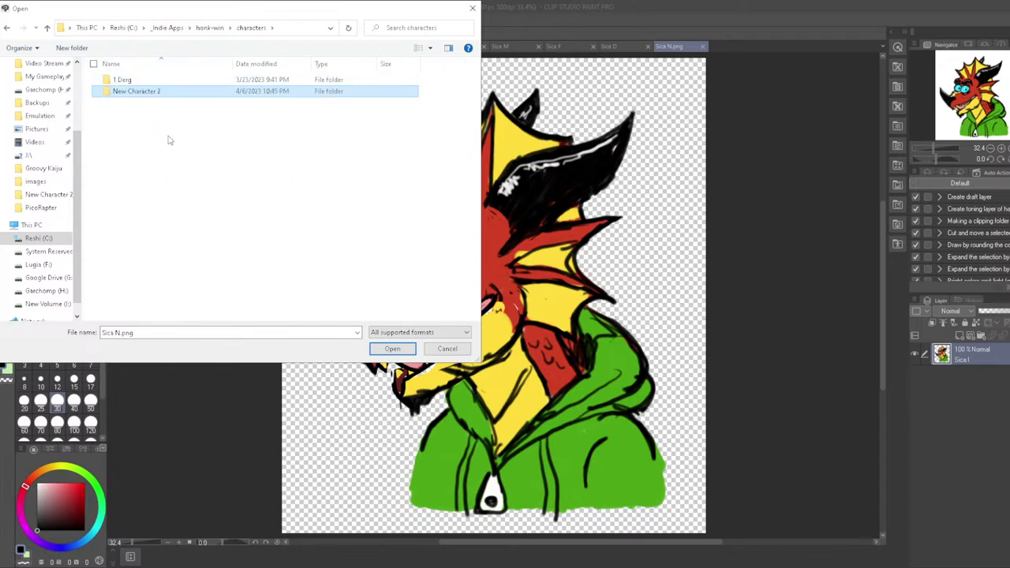
pyautogui.click(137, 94)
pyautogui.doubleClick(136, 93)
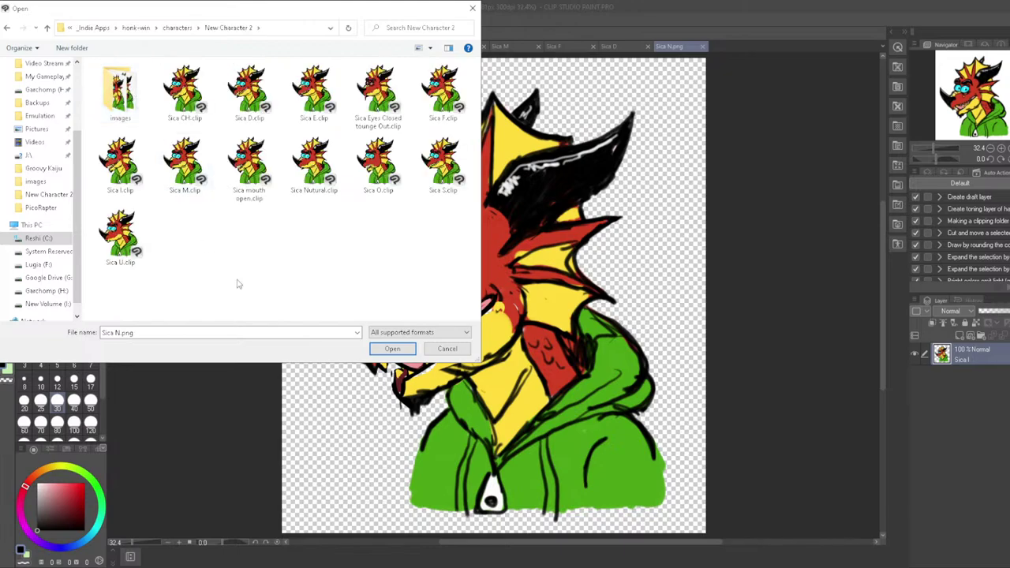
pyautogui.click(330, 178)
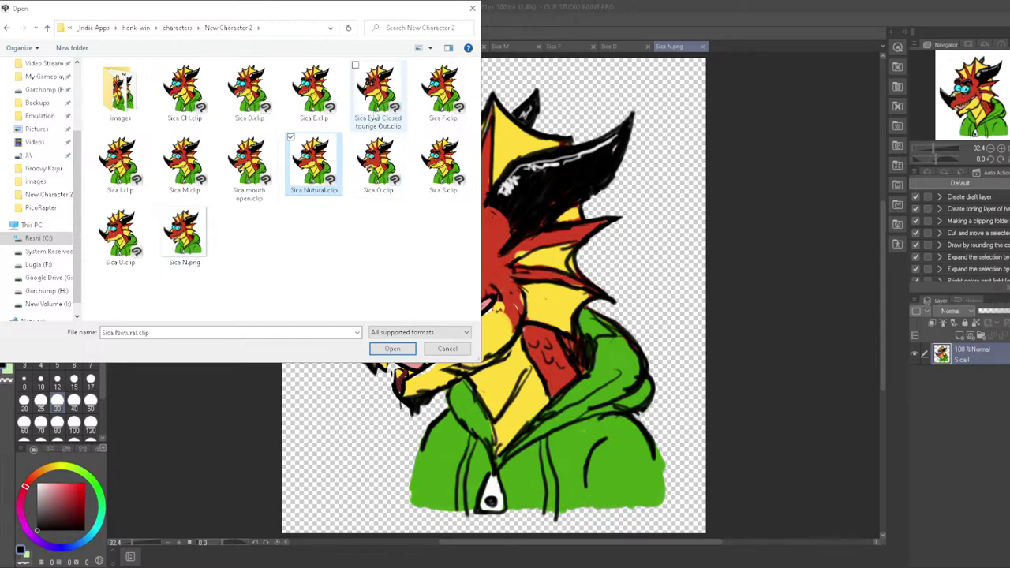
pyautogui.click(376, 116)
pyautogui.click(392, 348)
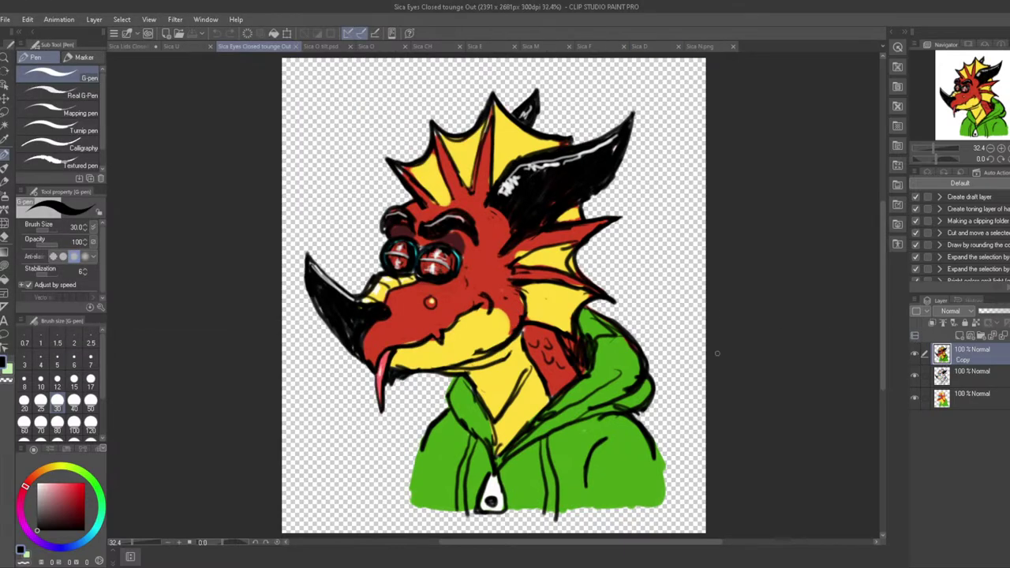
# Lasso the closed eyes and the hanging tongue on the Copy layer as one combined selection
pyautogui.click(5, 112)
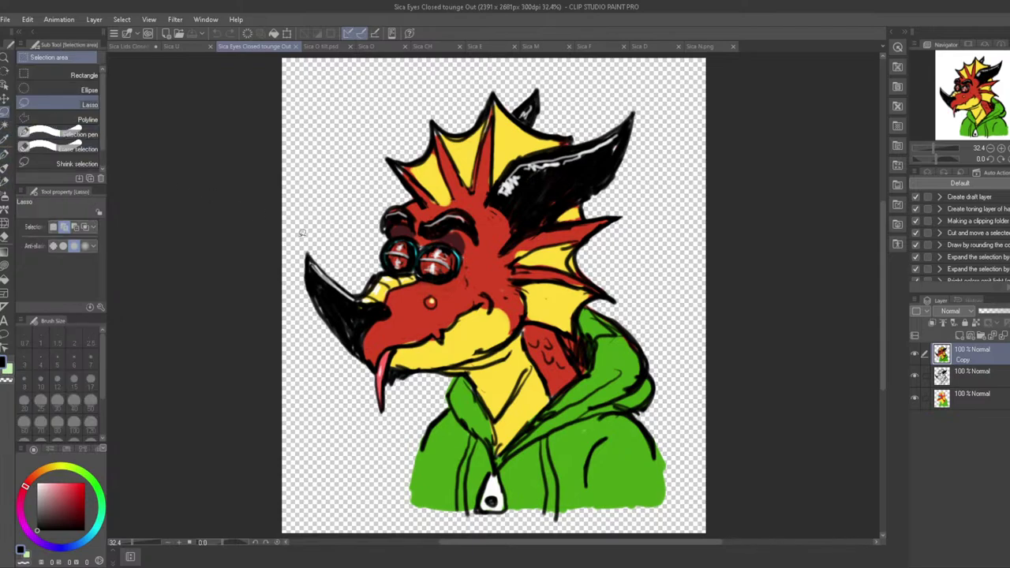
pyautogui.moveTo(399, 275)
pyautogui.mouseDown()
pyautogui.moveTo(400, 226)
pyautogui.moveTo(441, 234)
pyautogui.moveTo(476, 268)
pyautogui.mouseUp()
pyautogui.moveTo(405, 292); pyautogui.dragTo(401, 289)
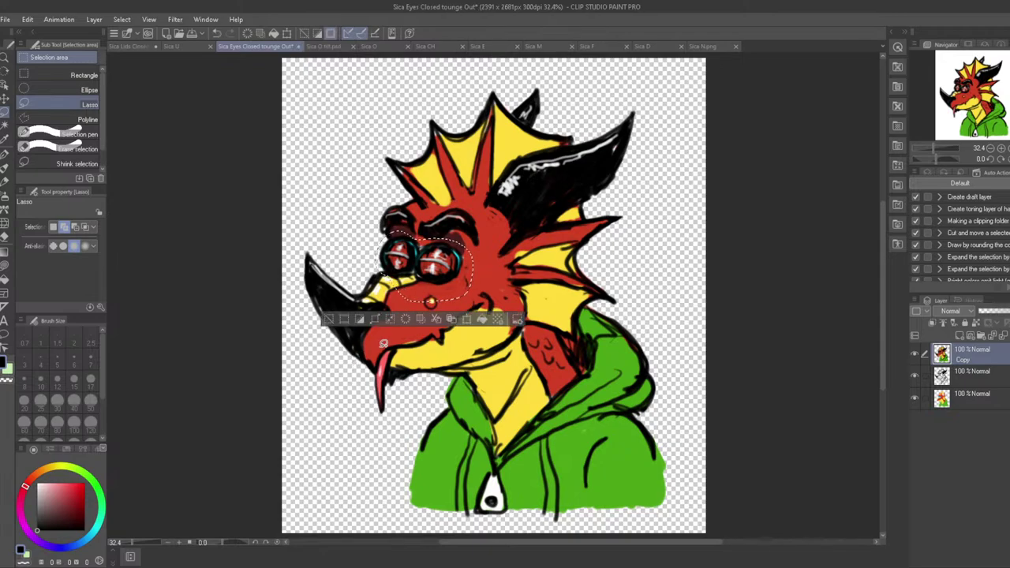
pyautogui.moveTo(373, 374); pyautogui.dragTo(380, 407)
pyautogui.moveTo(382, 339); pyautogui.dragTo(384, 341)
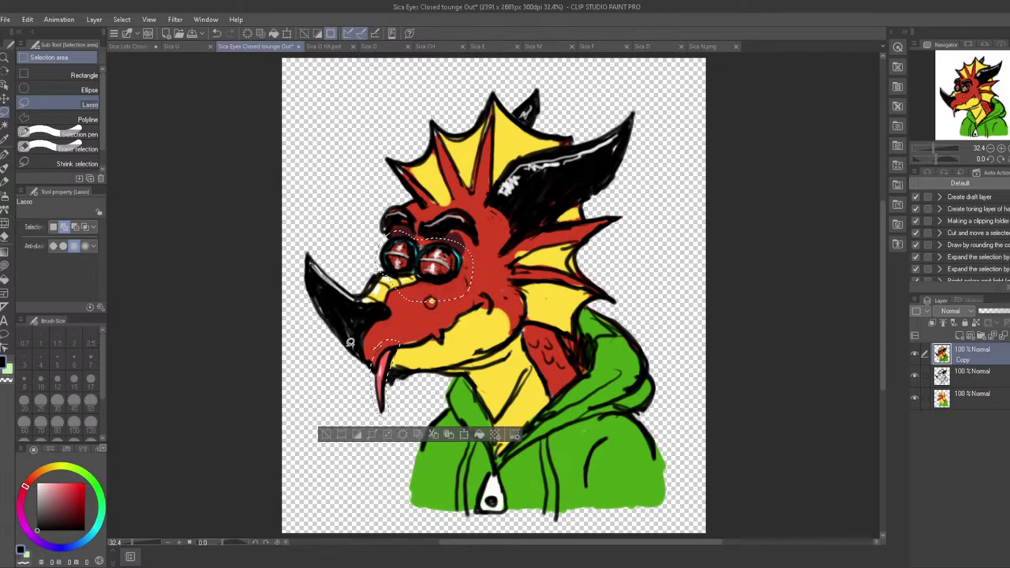
# Invert the selection and delete everything except the closed eyes and tongue from the Copy layer
pyautogui.click(358, 435)
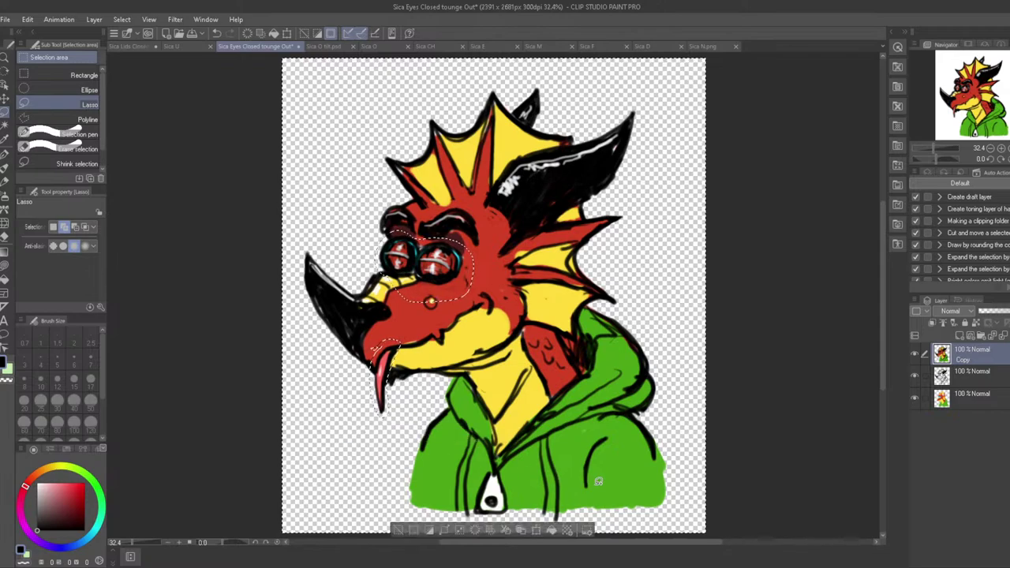
pyautogui.press('Delete')
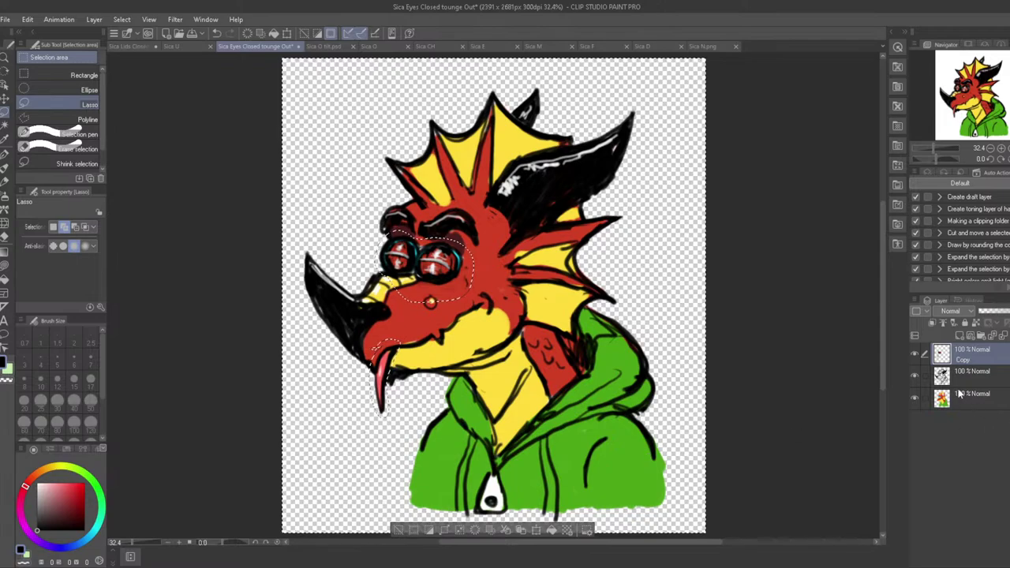
pyautogui.click(913, 353)
pyautogui.click(913, 353)
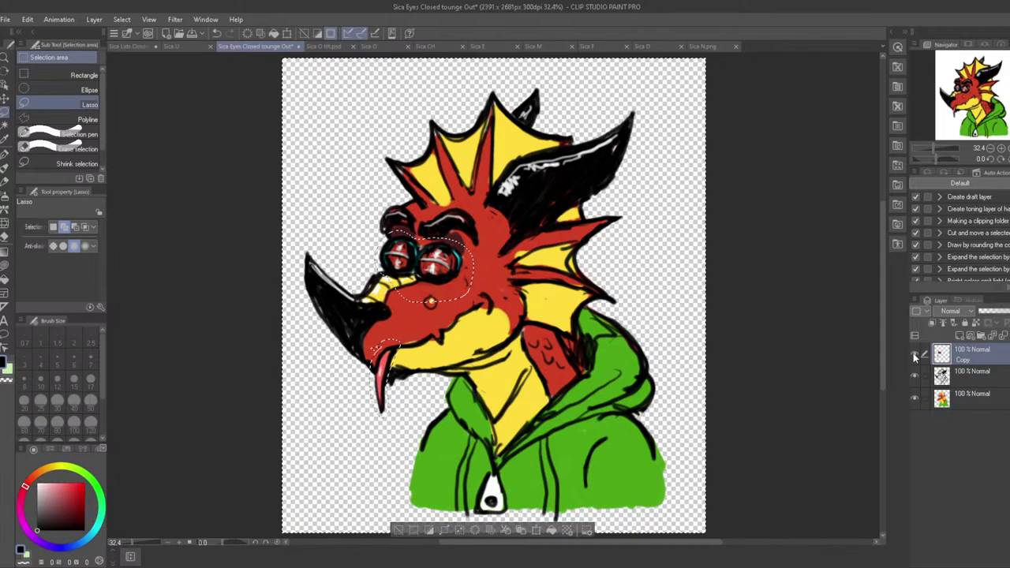
# Hide the Copy layer and save the Sica Eyes Closed tounge Out file
pyautogui.click(912, 352)
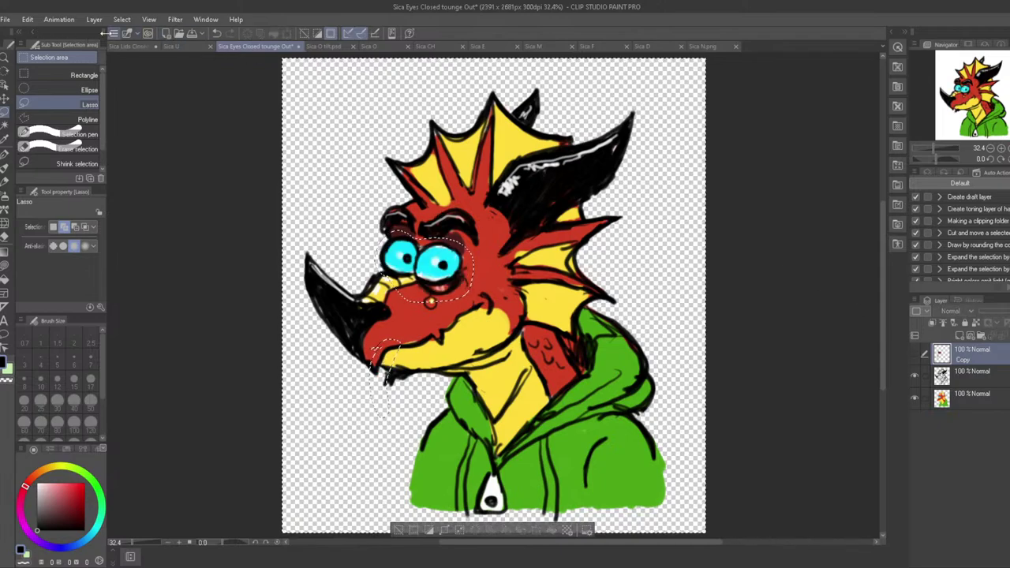
pyautogui.click(6, 19)
pyautogui.click(36, 102)
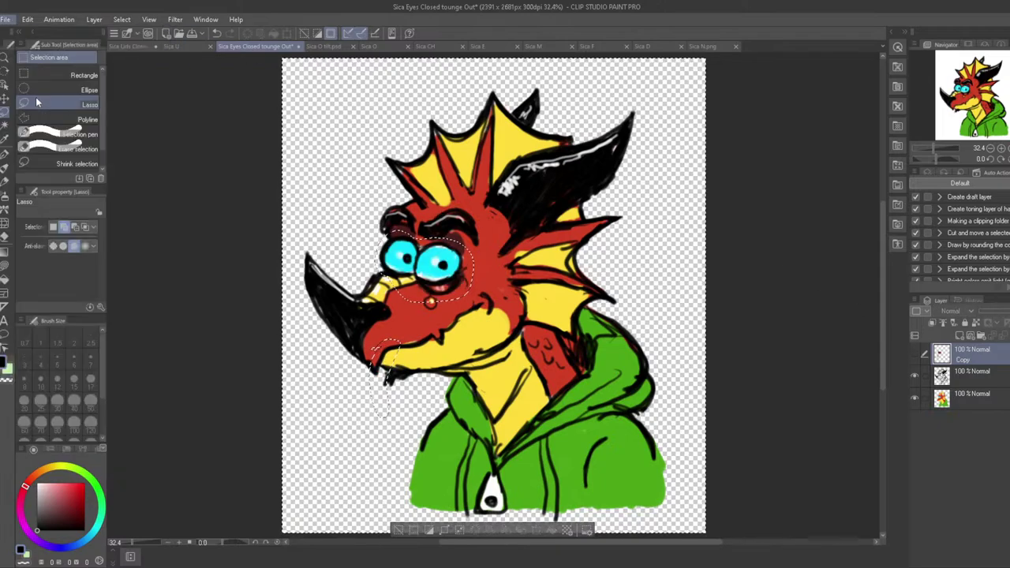
# Export the artwork as Sica Eyes Closed tounge Out.png to New Character 2's images folder at 100% scale, replacing the existing file
pyautogui.click(6, 19)
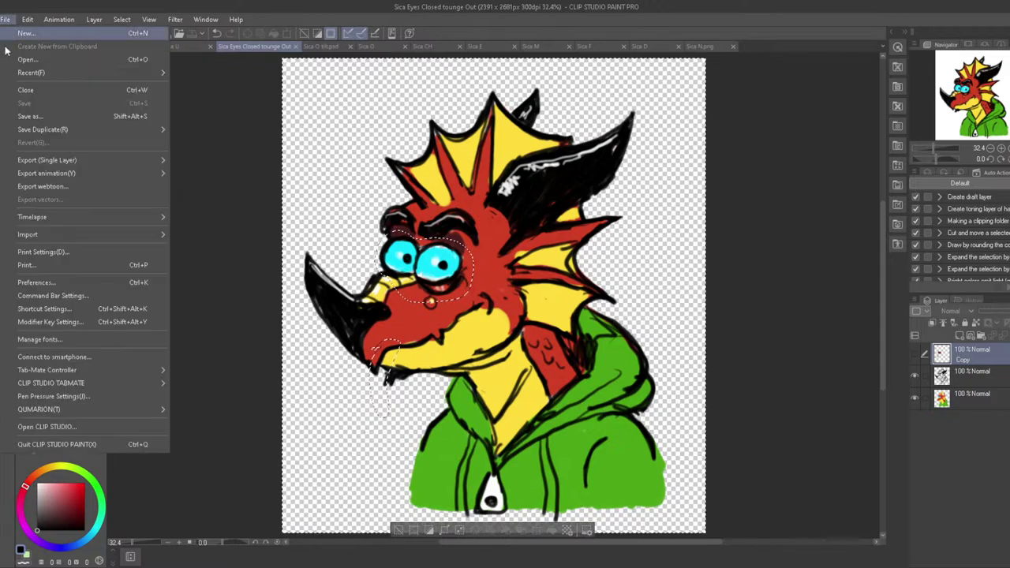
pyautogui.moveTo(43, 160)
pyautogui.click(243, 190)
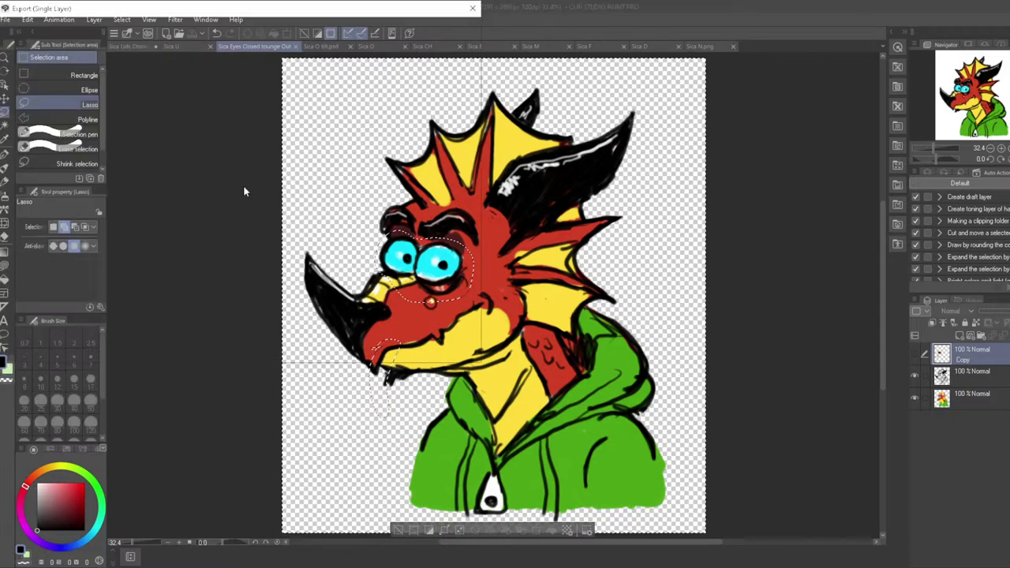
pyautogui.doubleClick(123, 86)
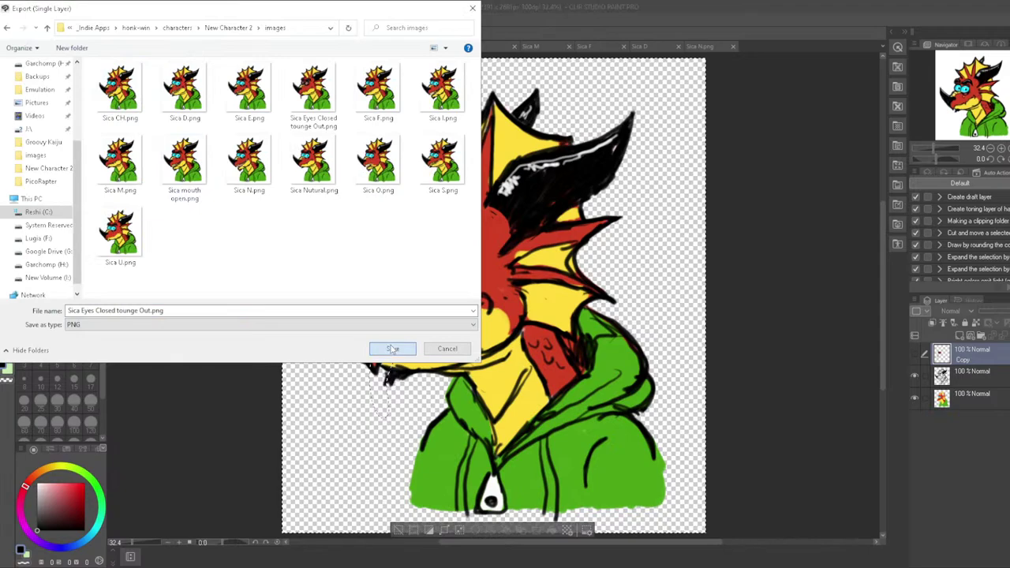
pyautogui.click(392, 348)
pyautogui.click(544, 291)
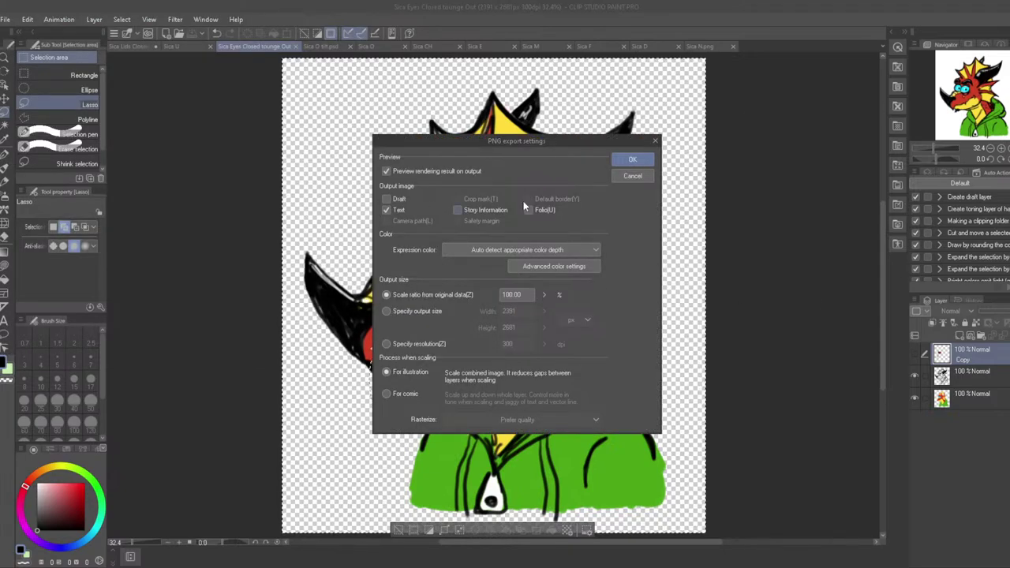
pyautogui.click(629, 161)
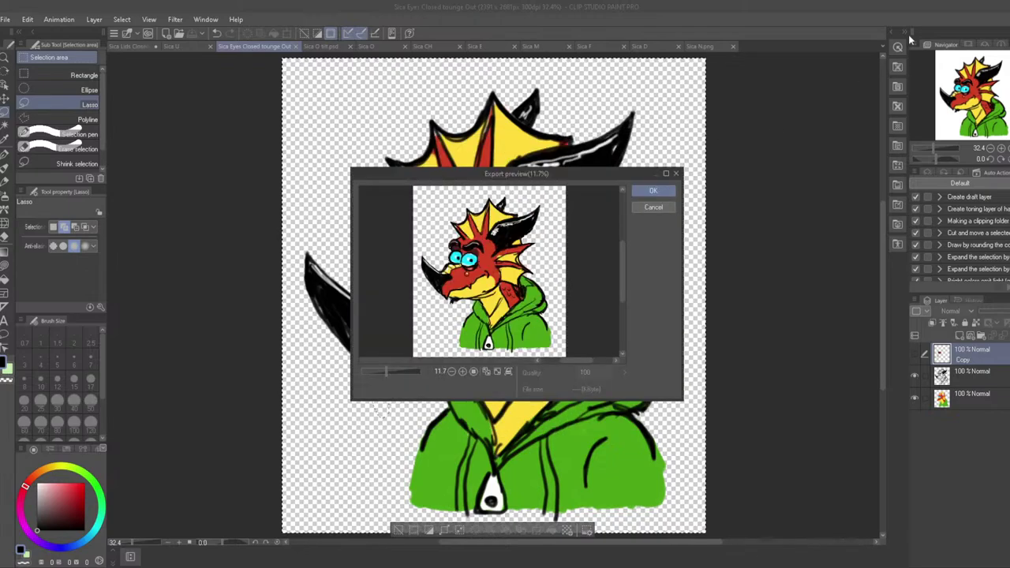
pyautogui.click(652, 191)
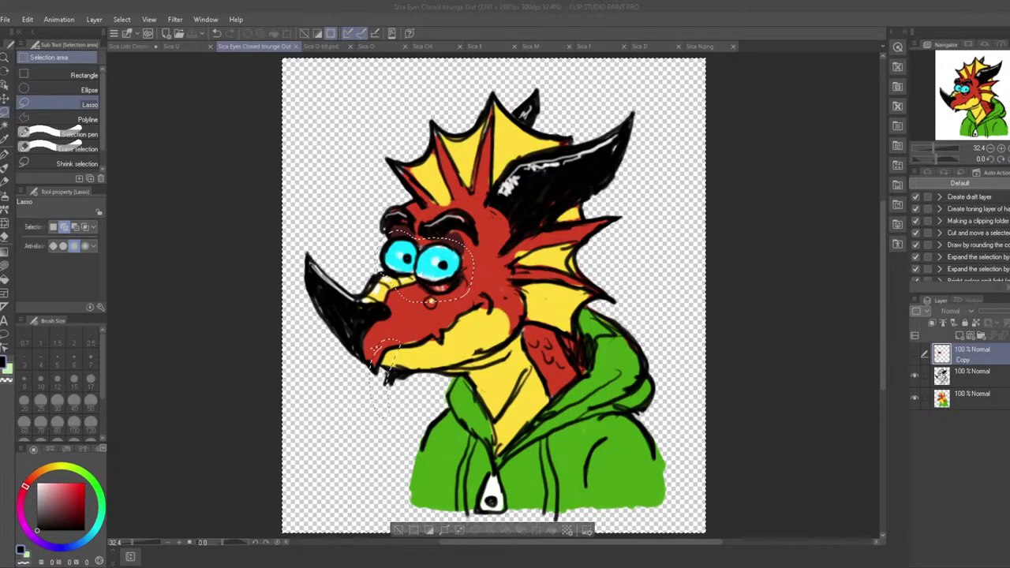
# Quit Clip Studio Paint and discard the unsaved canvas changes
pyautogui.hotkey('ctrl', 'q')
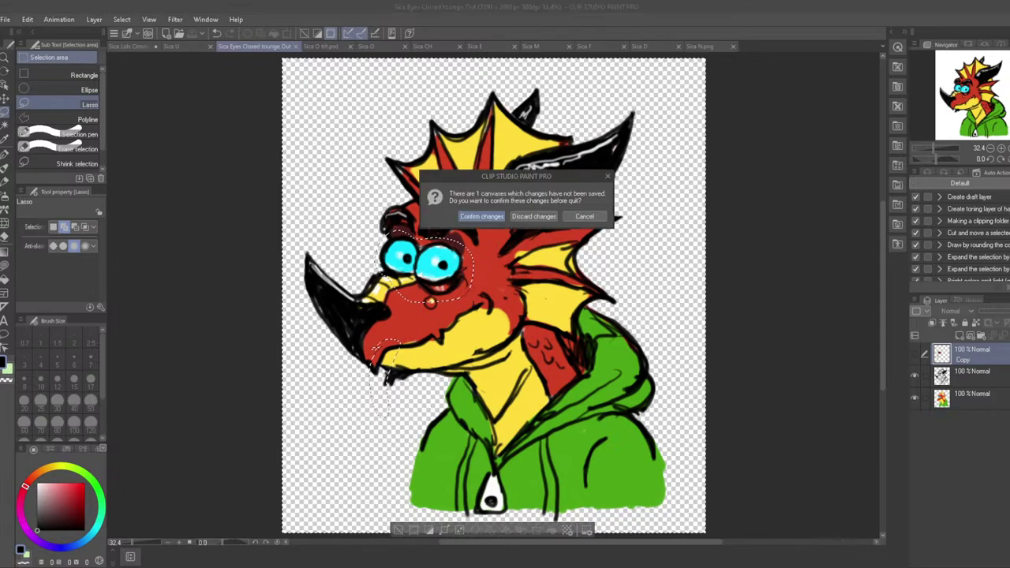
pyautogui.click(533, 218)
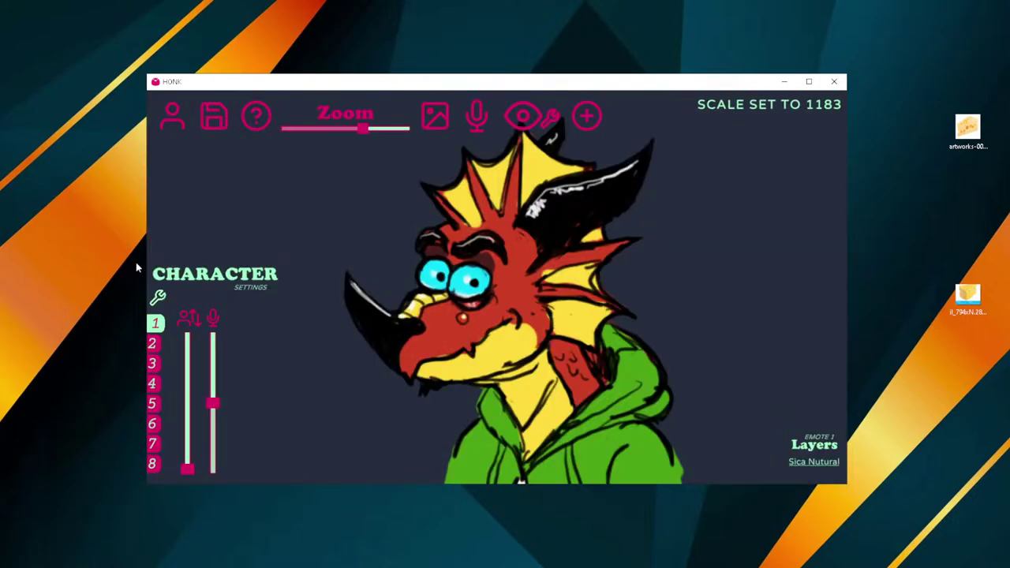
# In HONK, set the character's scale to 2338 and look through the images available for the Sica Nutural layer's Blink sprite
pyautogui.click(41, 446)
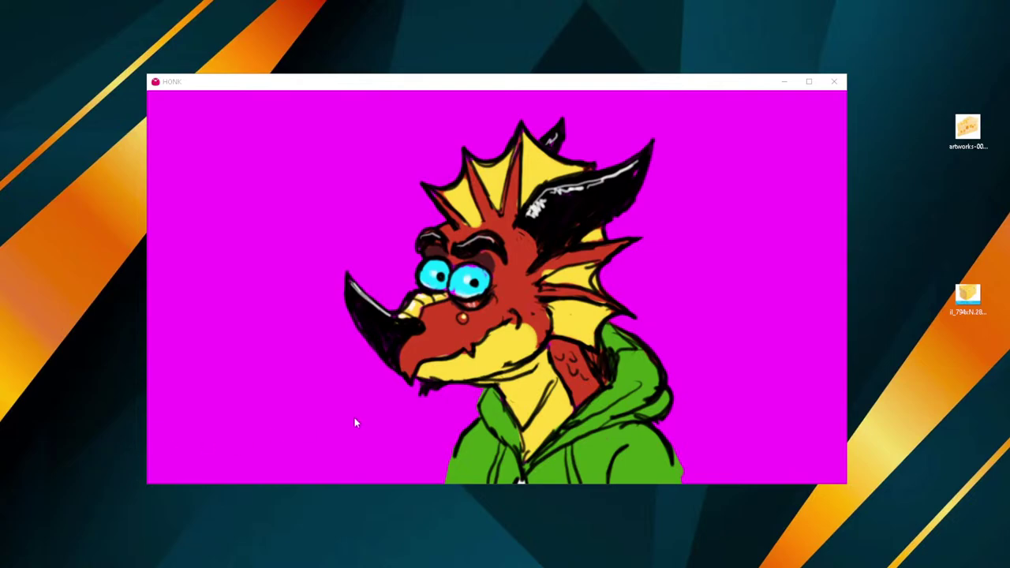
pyautogui.moveTo(540, 296)
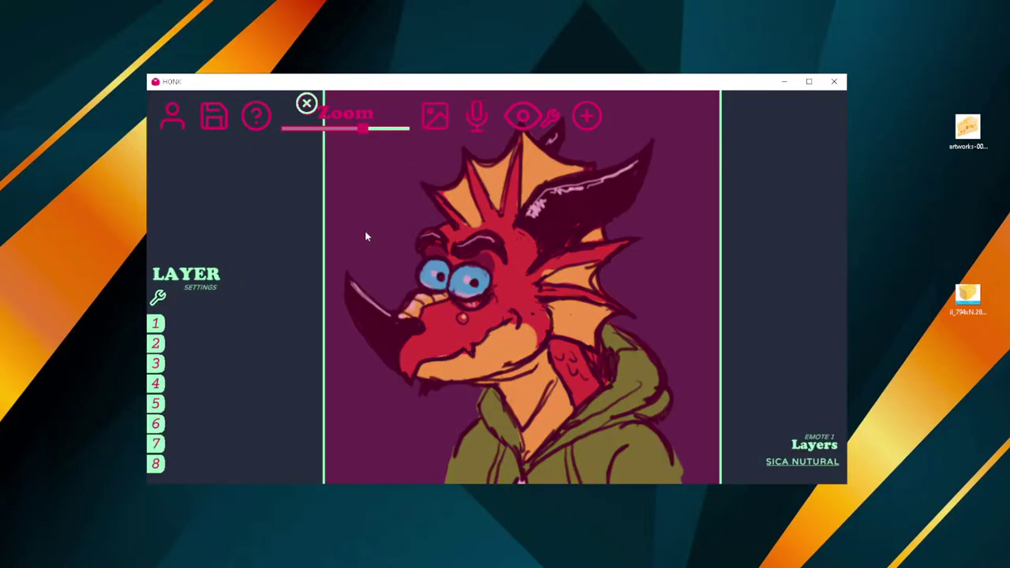
pyautogui.moveTo(358, 133); pyautogui.dragTo(396, 129)
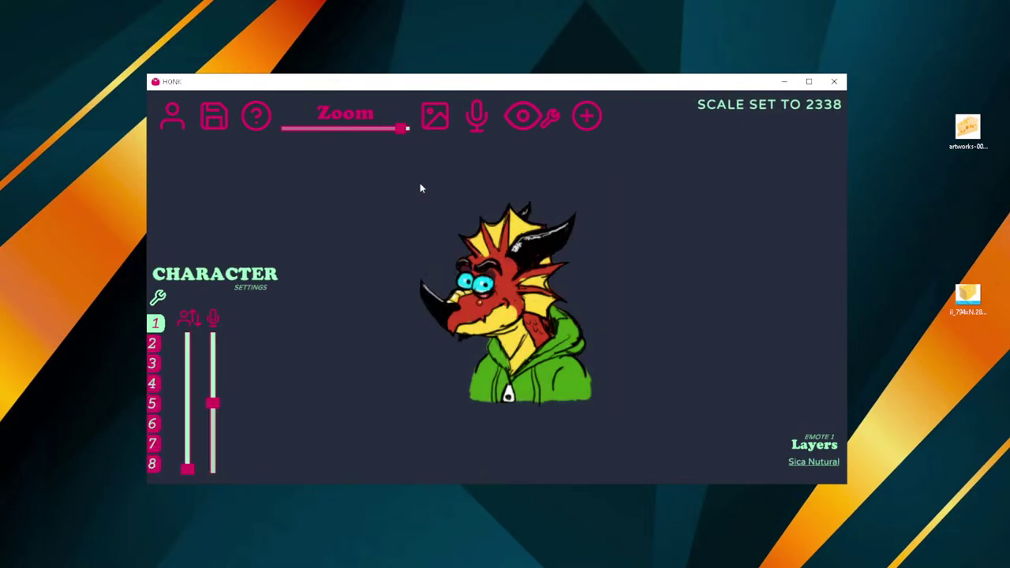
pyautogui.click(534, 268)
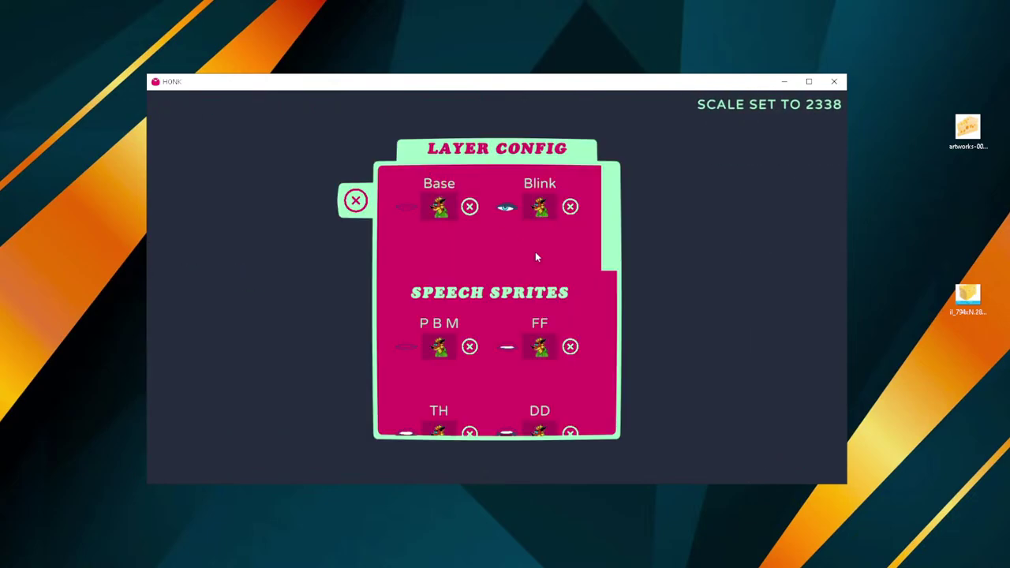
pyautogui.click(539, 207)
pyautogui.scroll(-3, 545, 309)
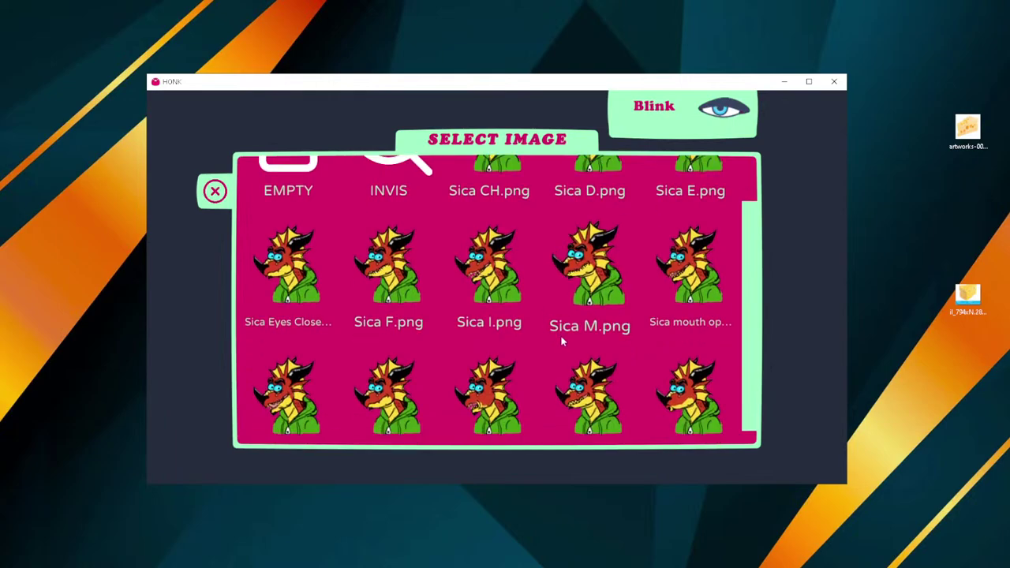
pyautogui.scroll(3, 573, 359)
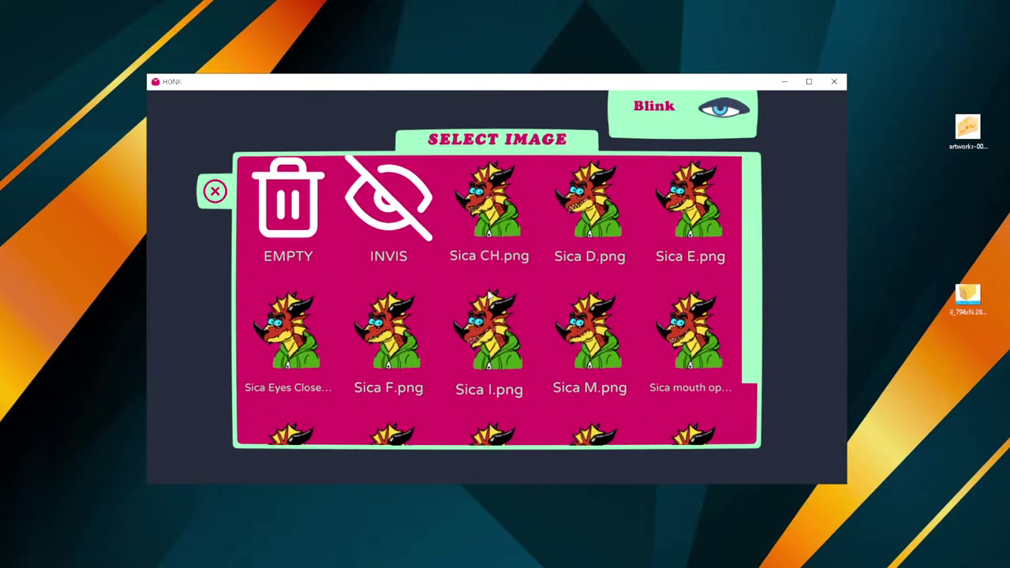
pyautogui.scroll(-3, 497, 290)
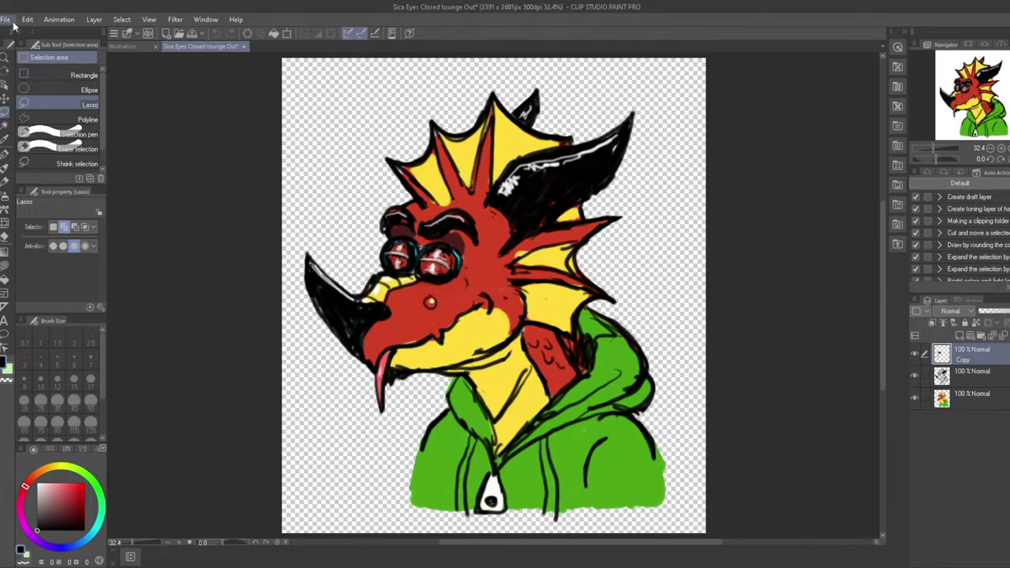
# In Clip Studio Paint, start a PNG export of Sica Eyes Closed tounge Out.png to 0 Sica's images folder, replacing the existing file
pyautogui.click(6, 19)
pyautogui.moveTo(83, 162)
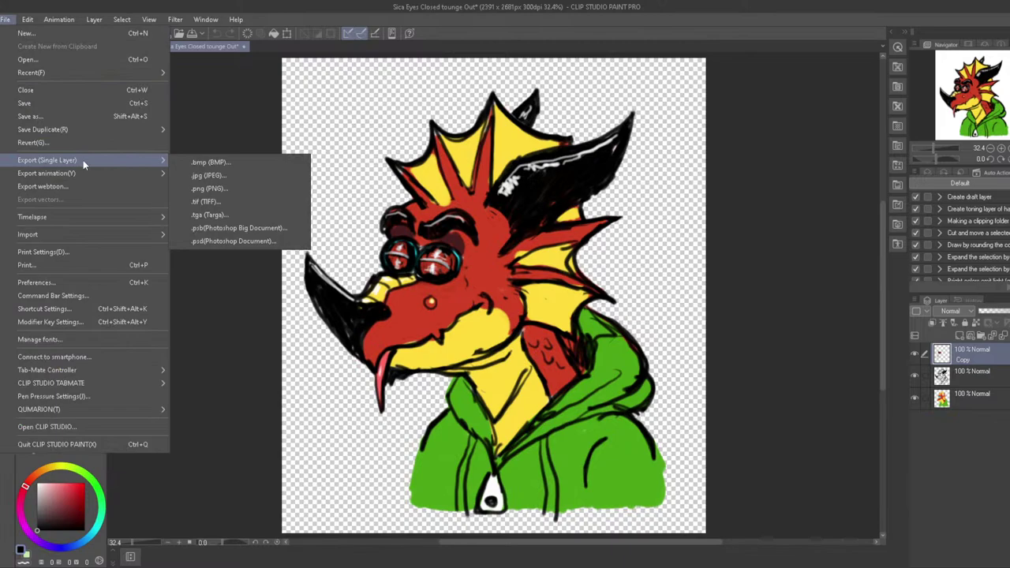
pyautogui.click(224, 189)
pyautogui.doubleClick(120, 91)
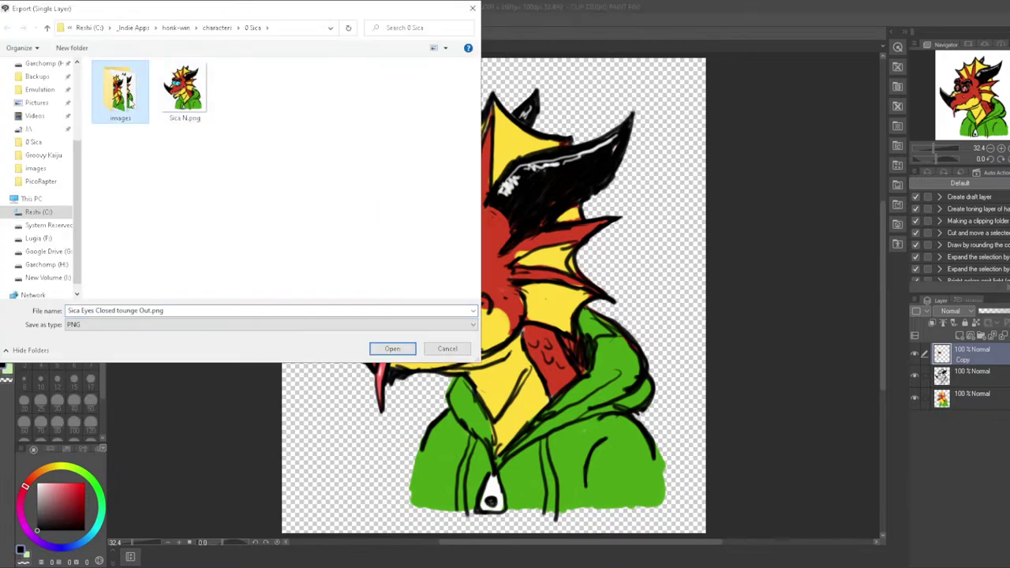
pyautogui.click(385, 348)
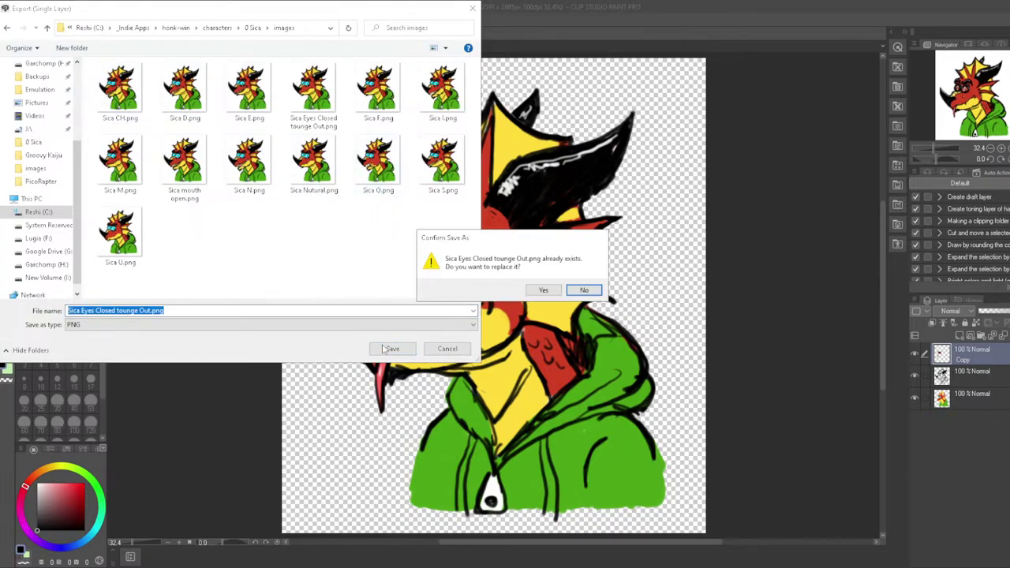
pyautogui.click(541, 289)
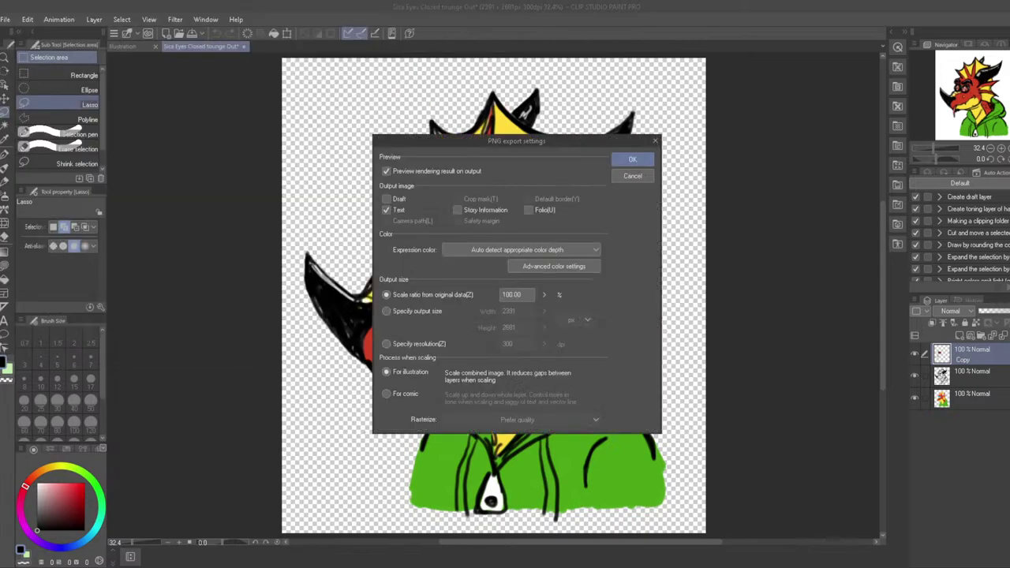
# Switch to HONK, leave the Blink image selection and layer configuration, and close HONK
pyautogui.hotkey('alt', 'Tab')
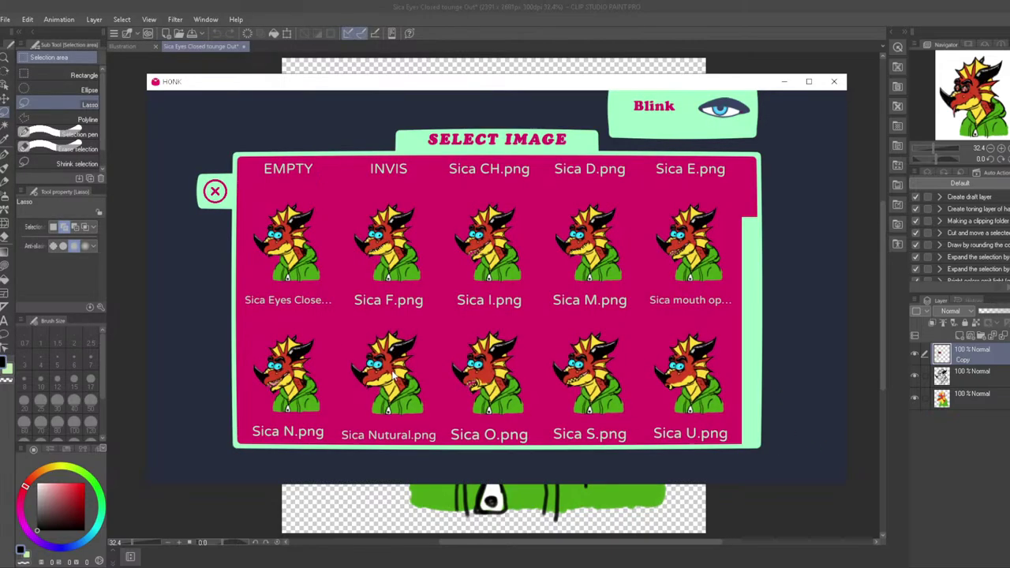
pyautogui.click(228, 198)
pyautogui.click(354, 202)
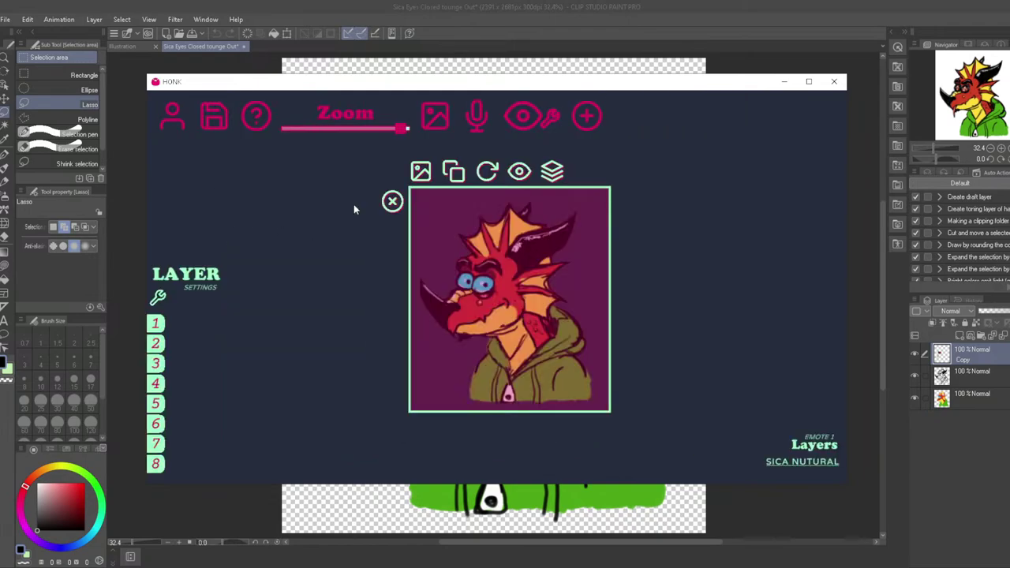
pyautogui.click(128, 326)
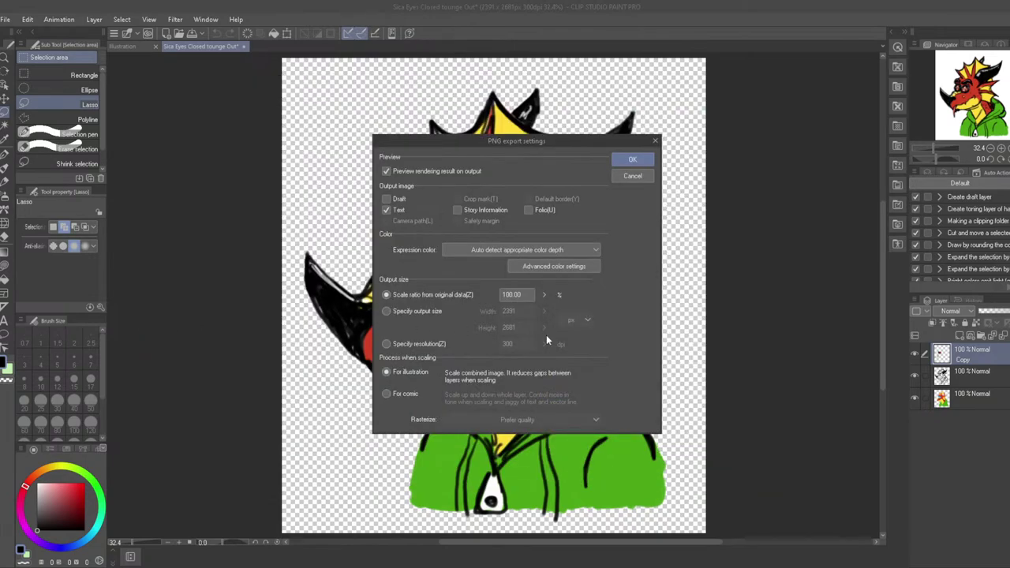
pyautogui.hotkey('alt', 'Tab')
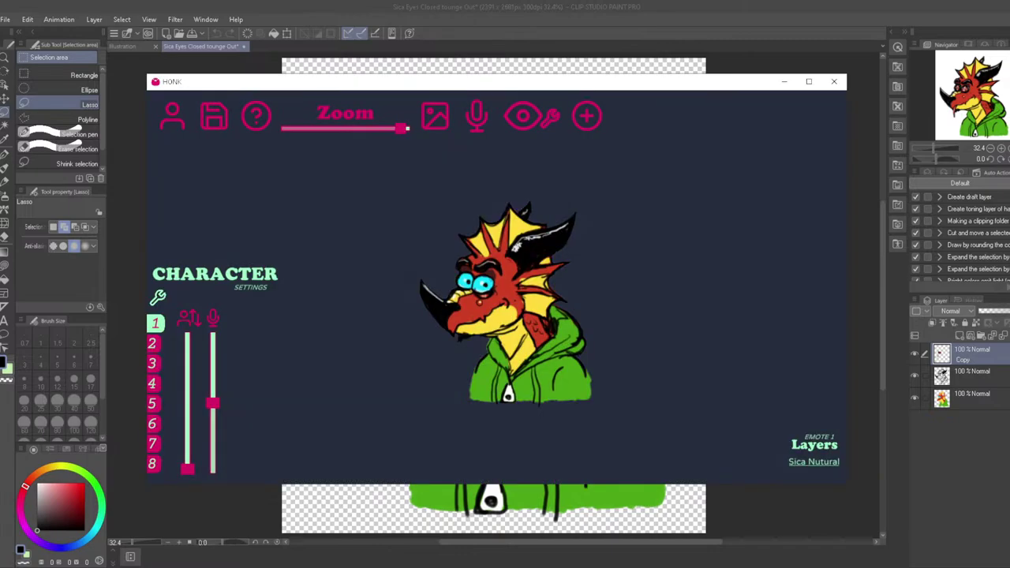
pyautogui.click(831, 84)
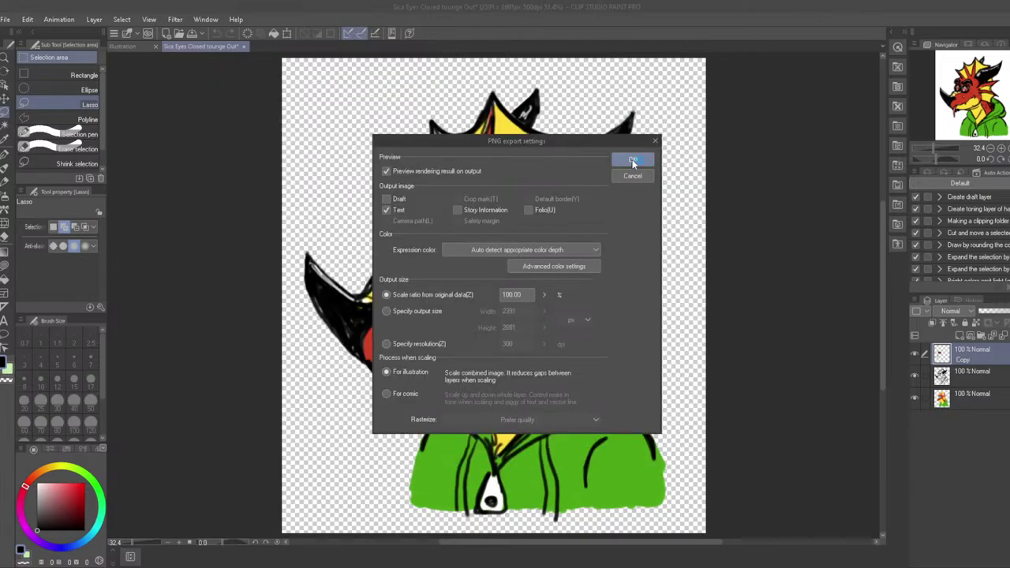
# Finish the PNG export of the closed-eyes artwork at 100% scale, and close the HONK window
pyautogui.click(635, 161)
pyautogui.click(654, 190)
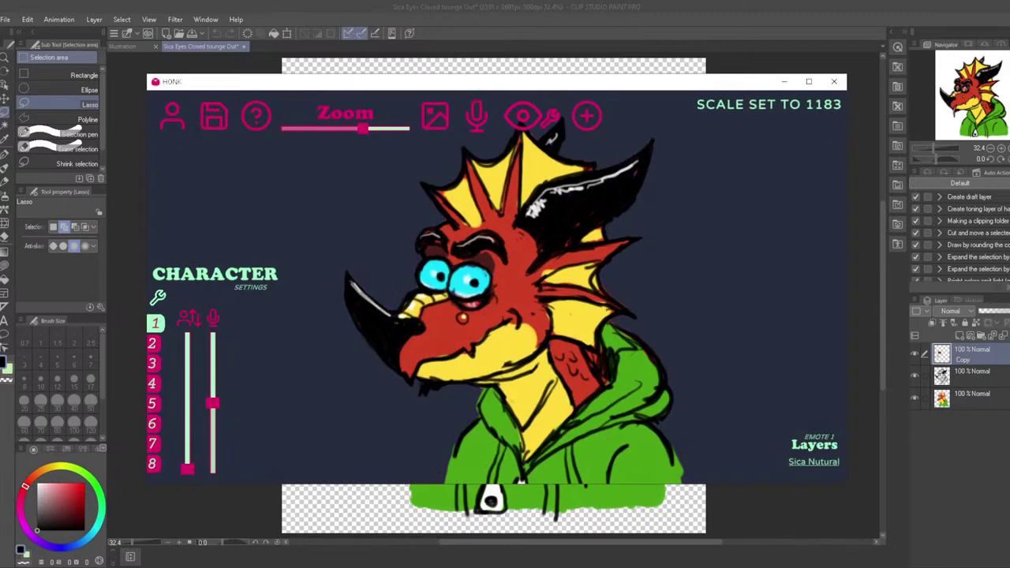
pyautogui.click(832, 83)
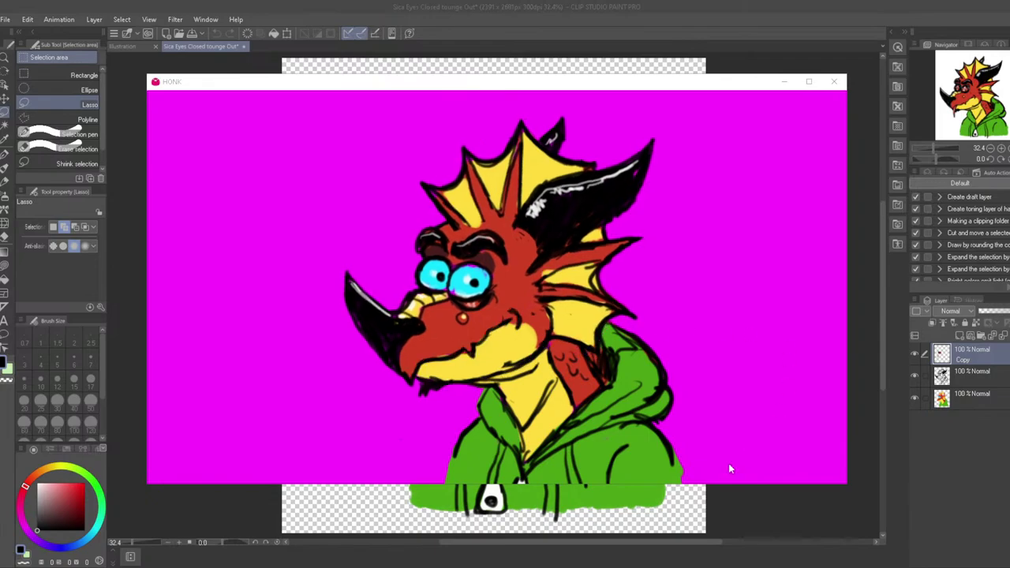
# Open the first calibration screen for the character's on-screen position and leave it without calibrating
pyautogui.click(313, 355)
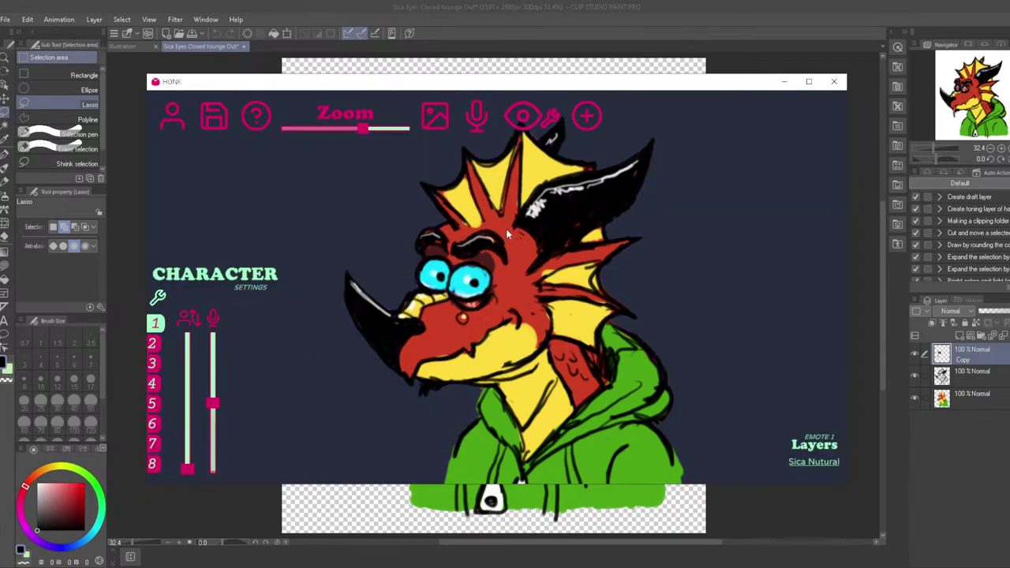
pyautogui.click(523, 116)
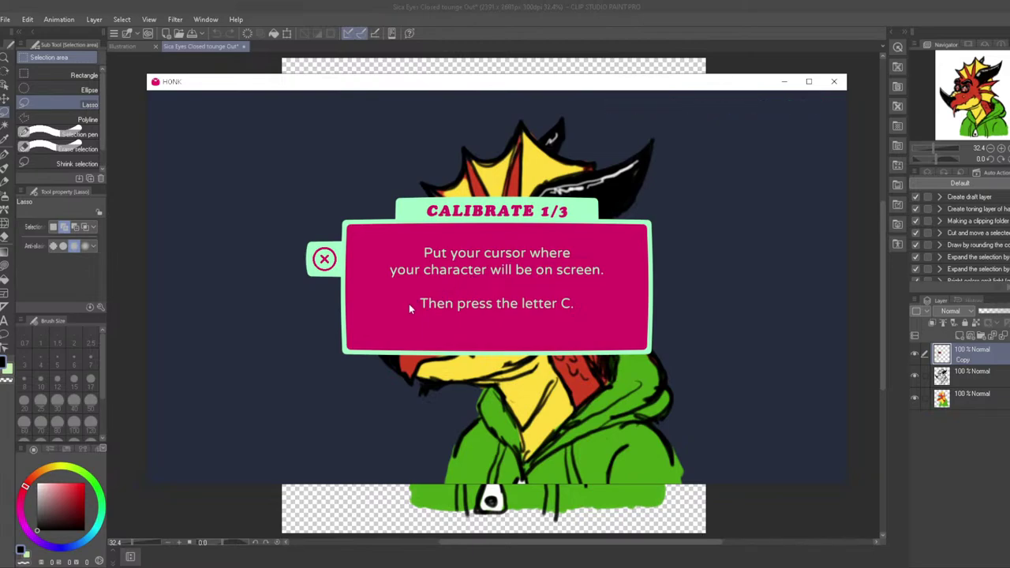
pyautogui.click(323, 259)
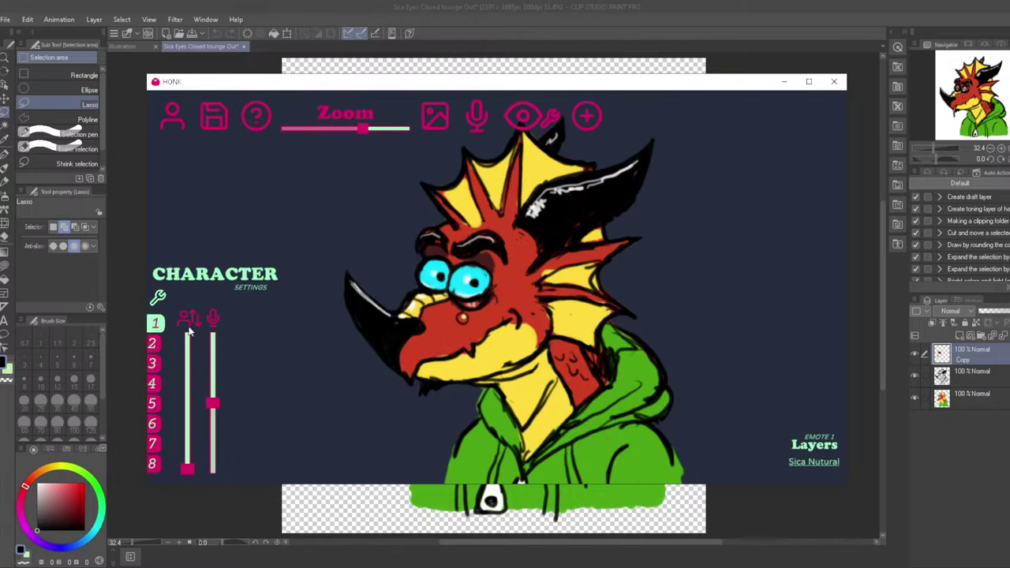
# Scale the dragon down to fit fully in the window and review the Sica Nutural layer's Base and Blink sprites
pyautogui.click(487, 314)
pyautogui.moveTo(357, 133); pyautogui.dragTo(388, 129)
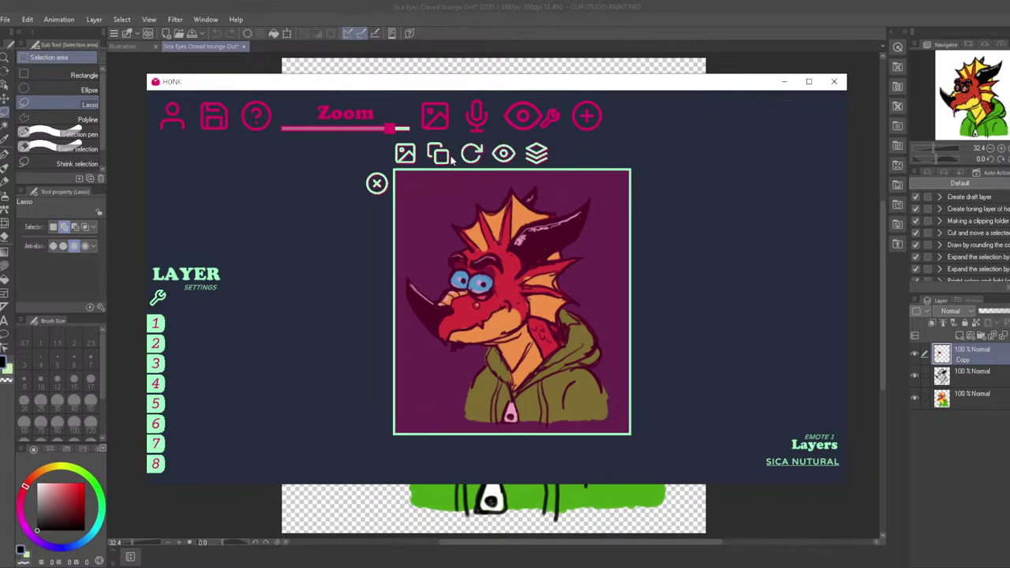
pyautogui.click(402, 155)
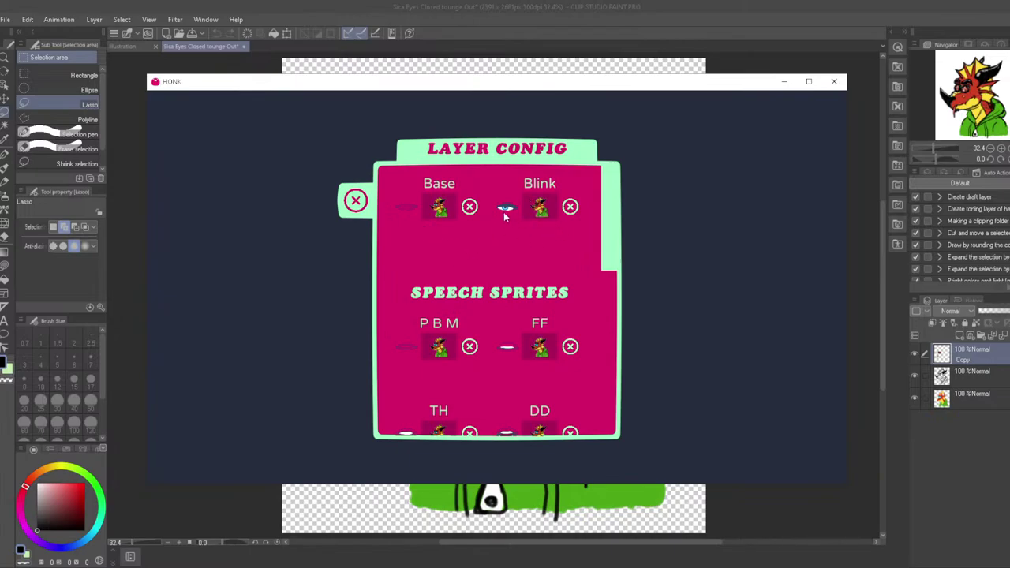
pyautogui.click(355, 200)
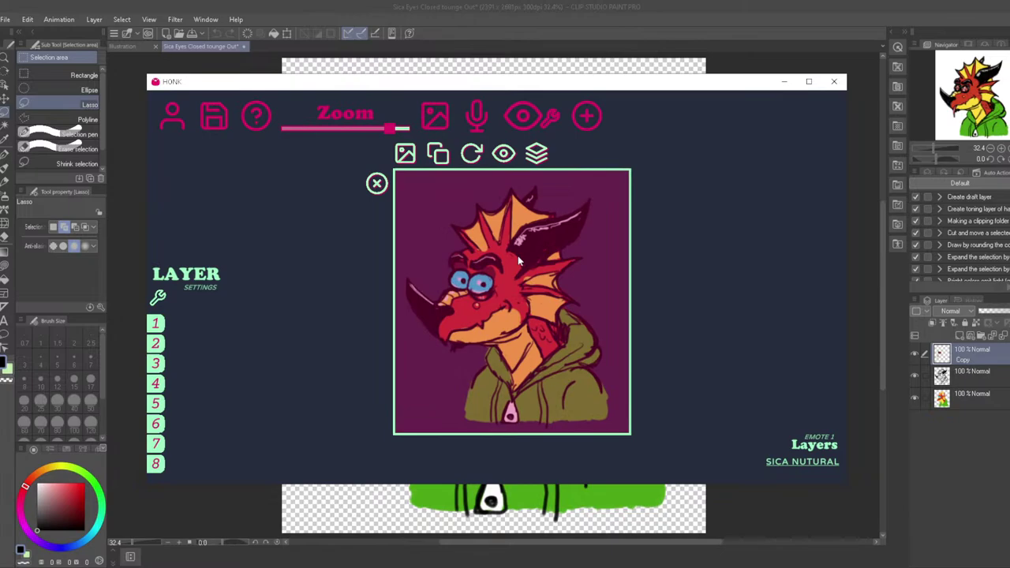
# Review the emote hotkey assignments and close the list without remapping anything
pyautogui.click(157, 297)
pyautogui.scroll(-3, 544, 308)
pyautogui.scroll(3, 537, 319)
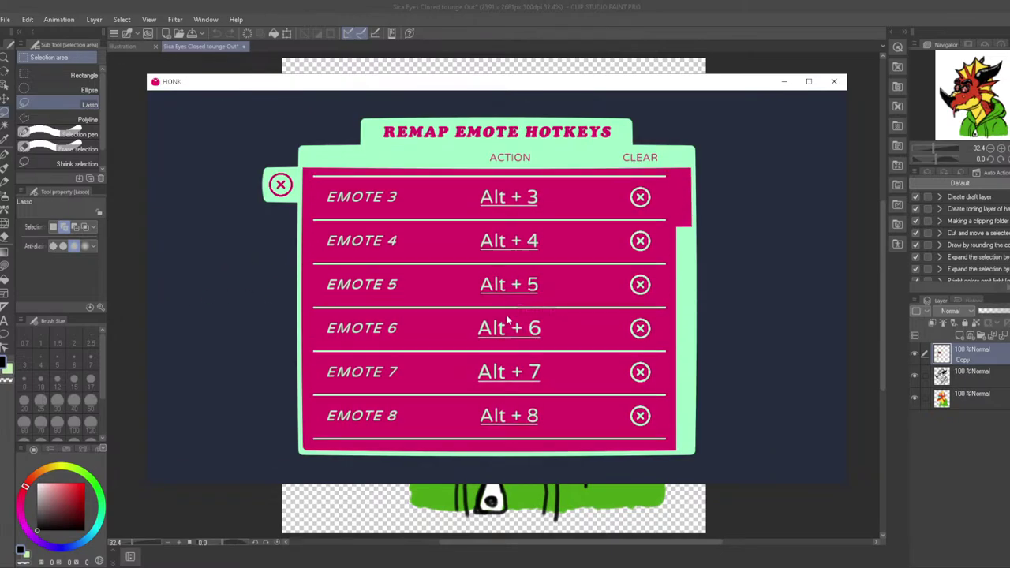
pyautogui.click(280, 184)
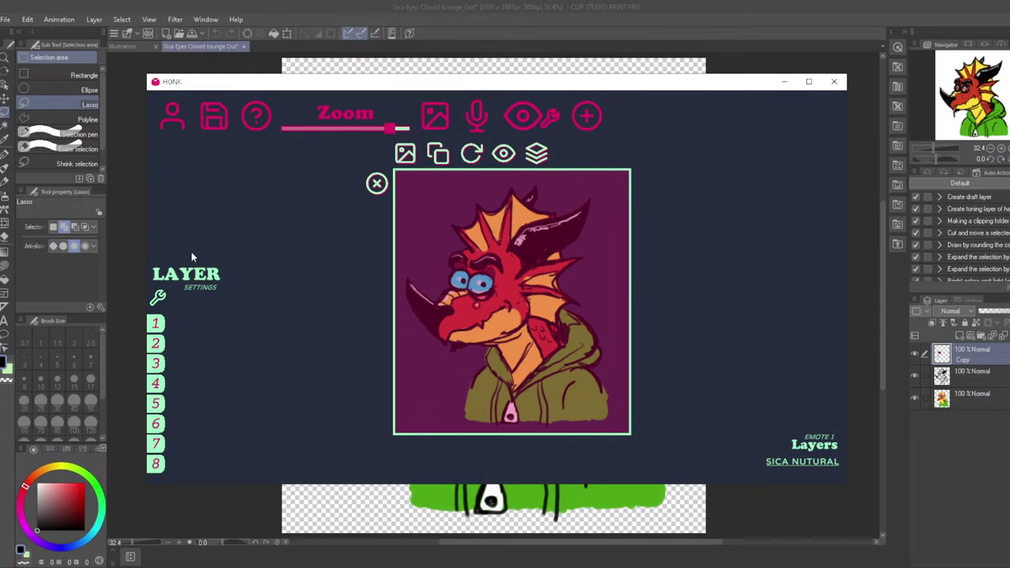
# Toggle emotes 2 and 1 for the Sica Nutural layer and switch both off again
pyautogui.click(162, 343)
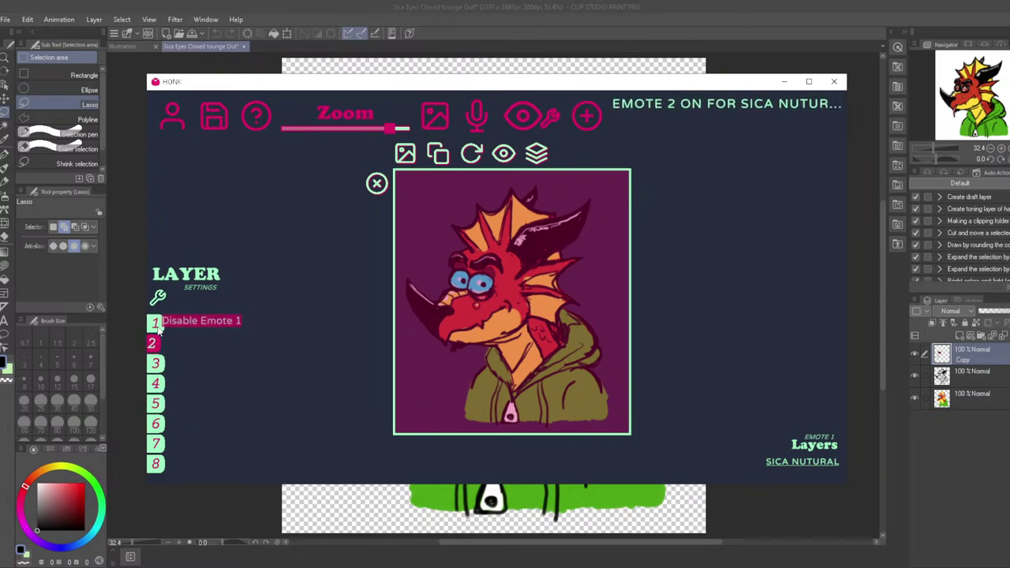
pyautogui.click(154, 324)
pyautogui.click(156, 329)
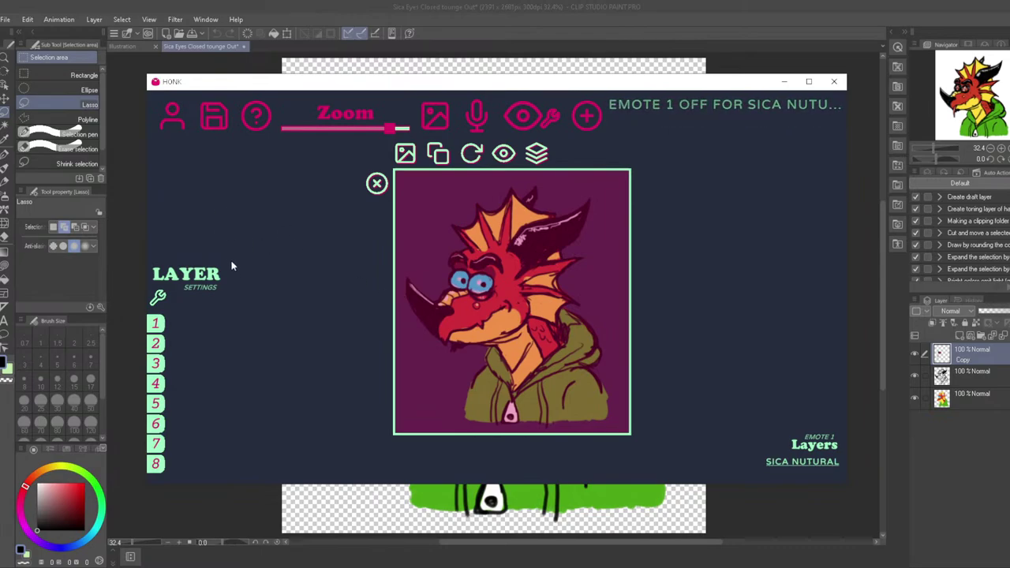
pyautogui.click(784, 463)
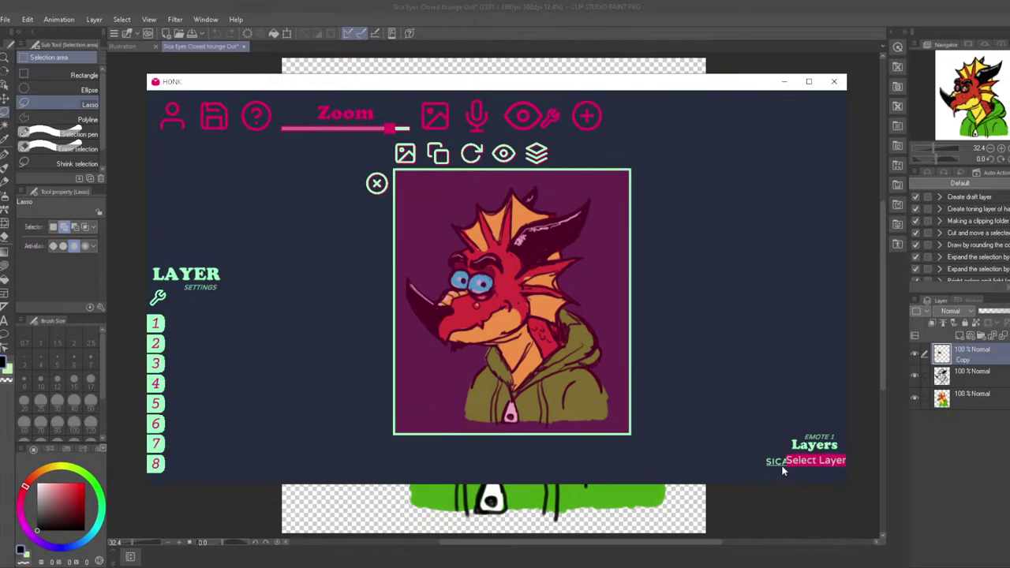
pyautogui.click(534, 268)
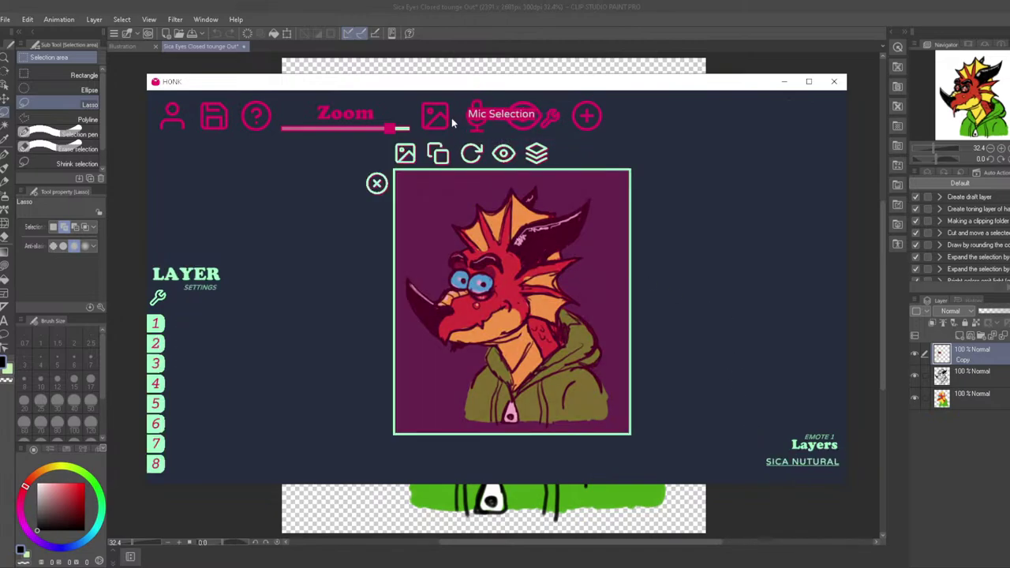
pyautogui.click(536, 155)
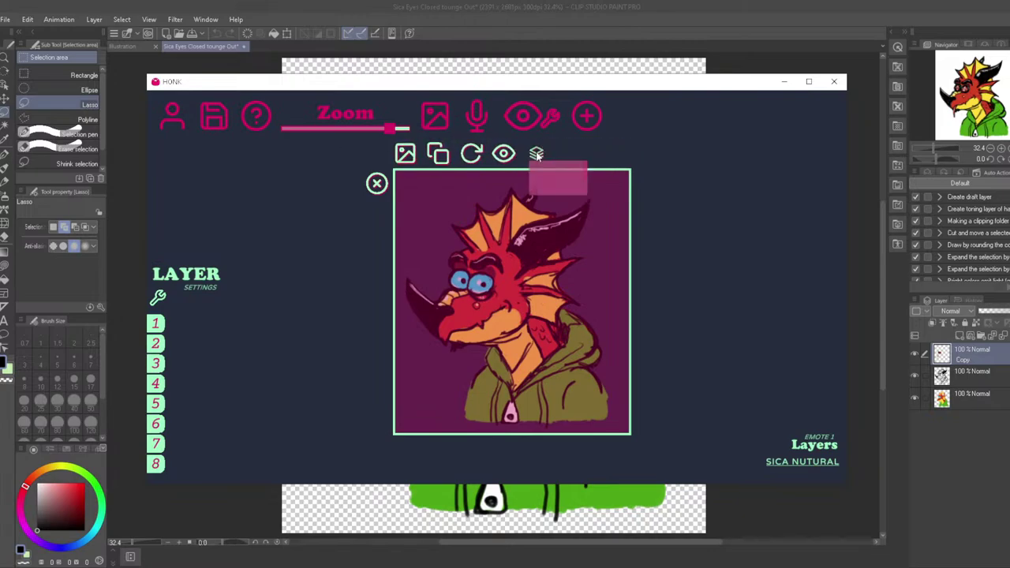
pyautogui.click(330, 227)
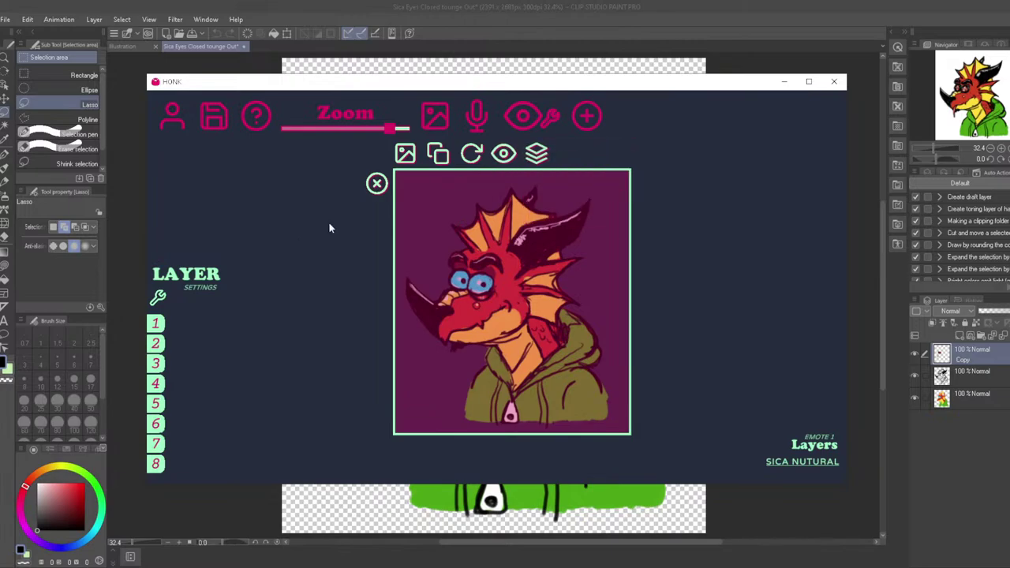
pyautogui.click(331, 227)
pyautogui.click(526, 275)
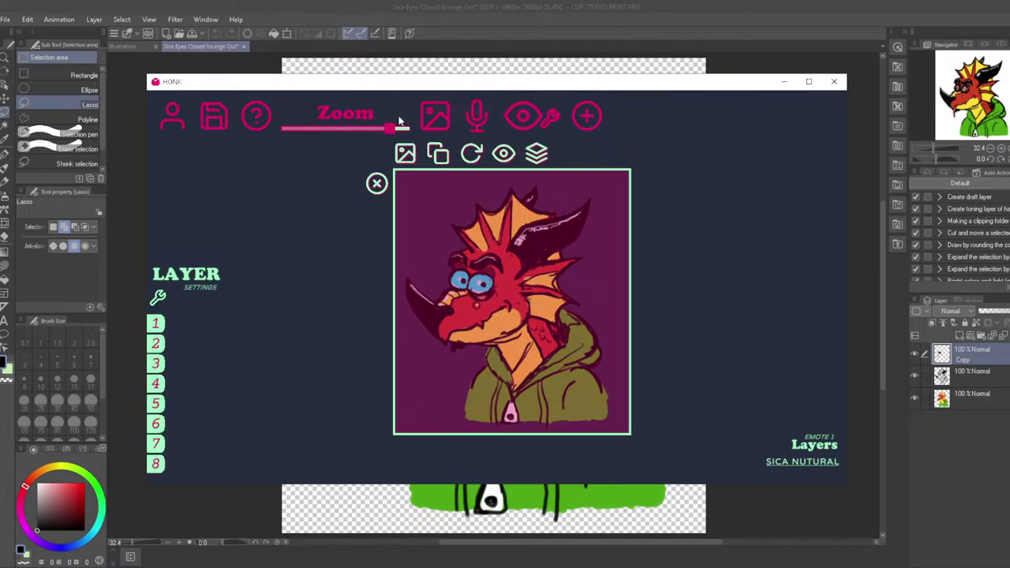
# Calibrate eye tracking with the character's on-screen position, the screen's top-right corner and its bottom-left corner
pyautogui.click(550, 120)
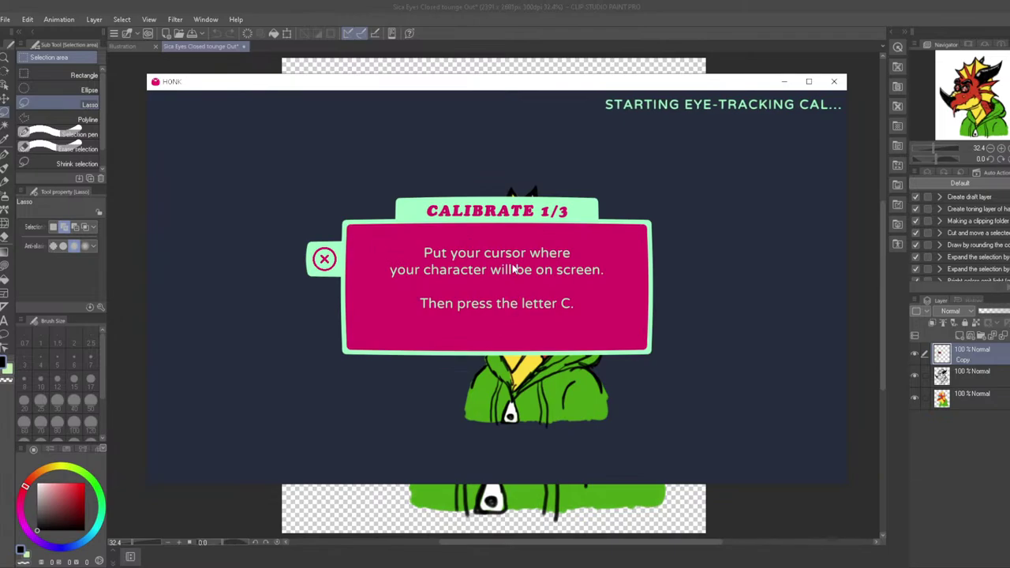
pyautogui.press('c')
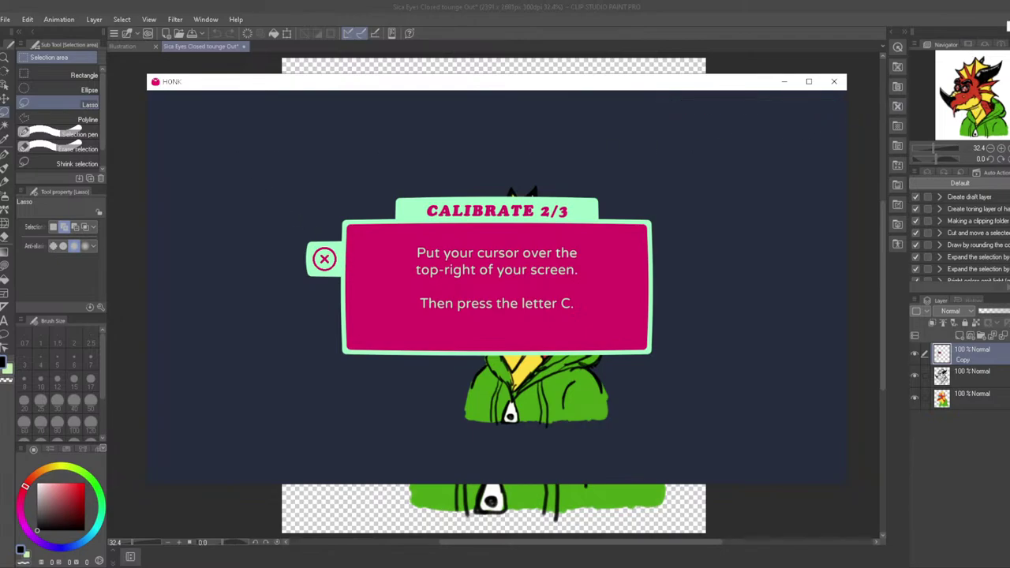
pyautogui.press('c')
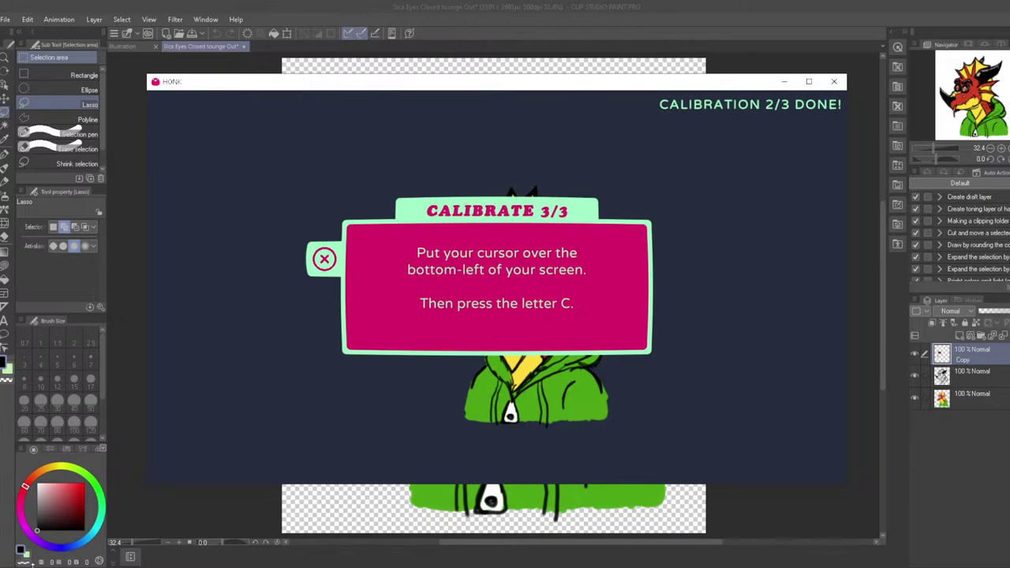
pyautogui.press('c')
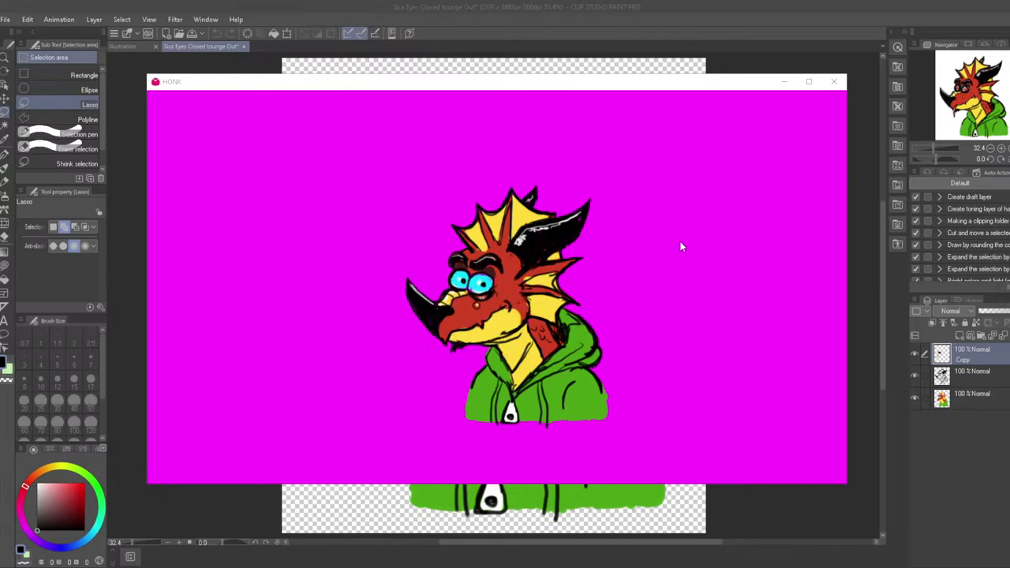
# Close the HONK character window and discard the unsaved changes
pyautogui.click(837, 88)
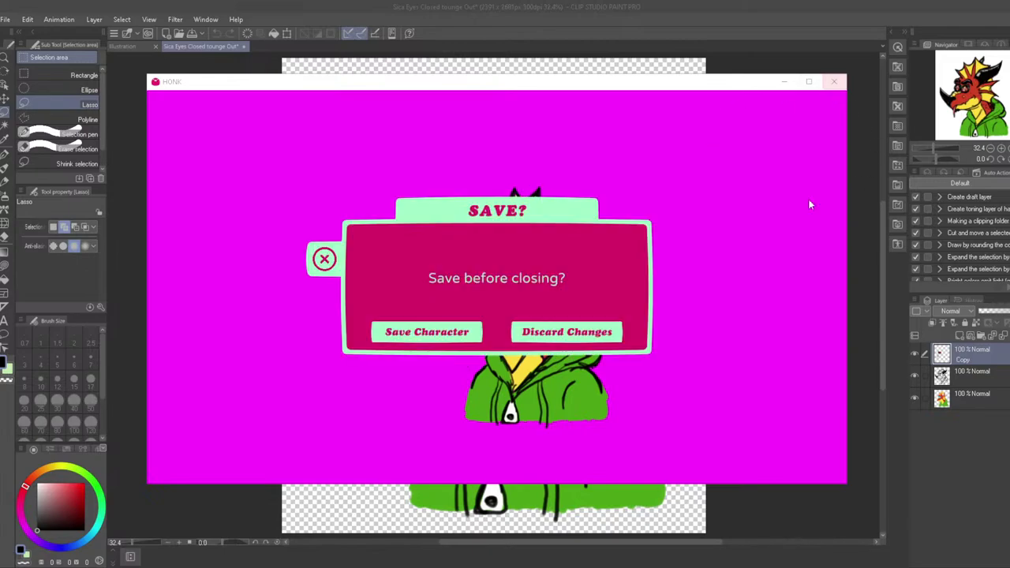
pyautogui.click(533, 337)
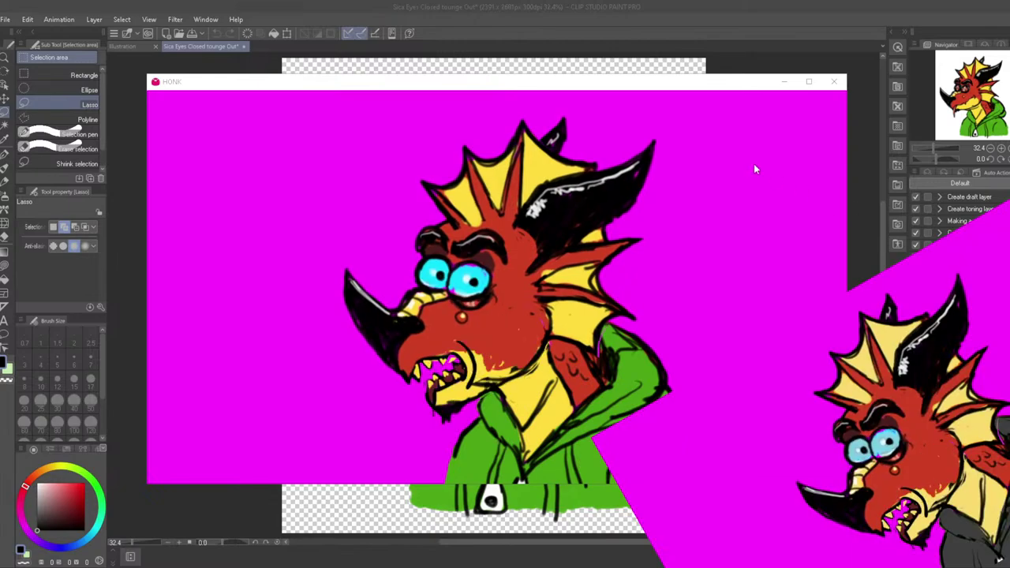
pyautogui.click(354, 5)
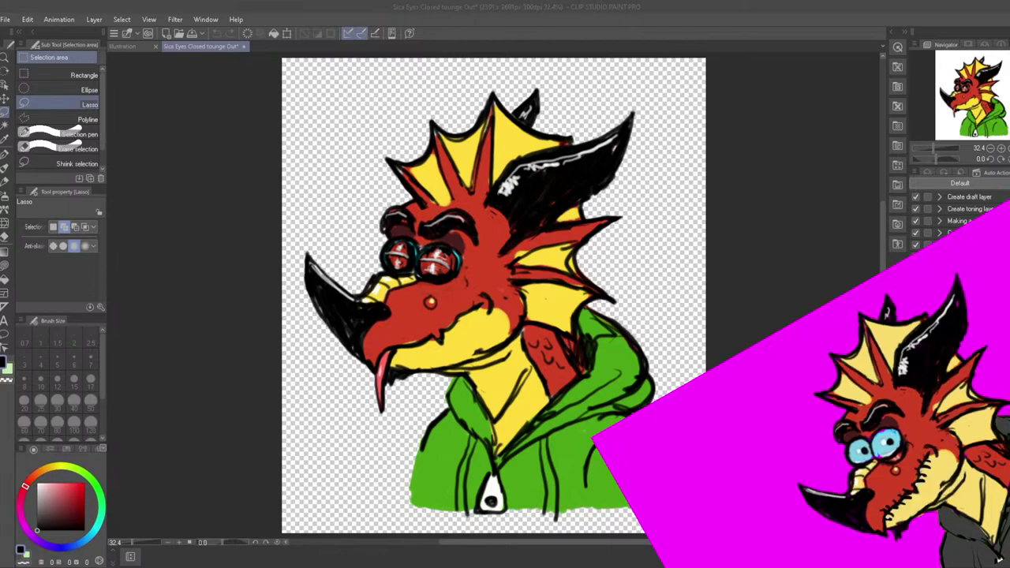
# Switch to OBS and set the key color type of the 2d Derg source's Chroma Key filter to Magenta
pyautogui.hotkey('alt', 'Tab')
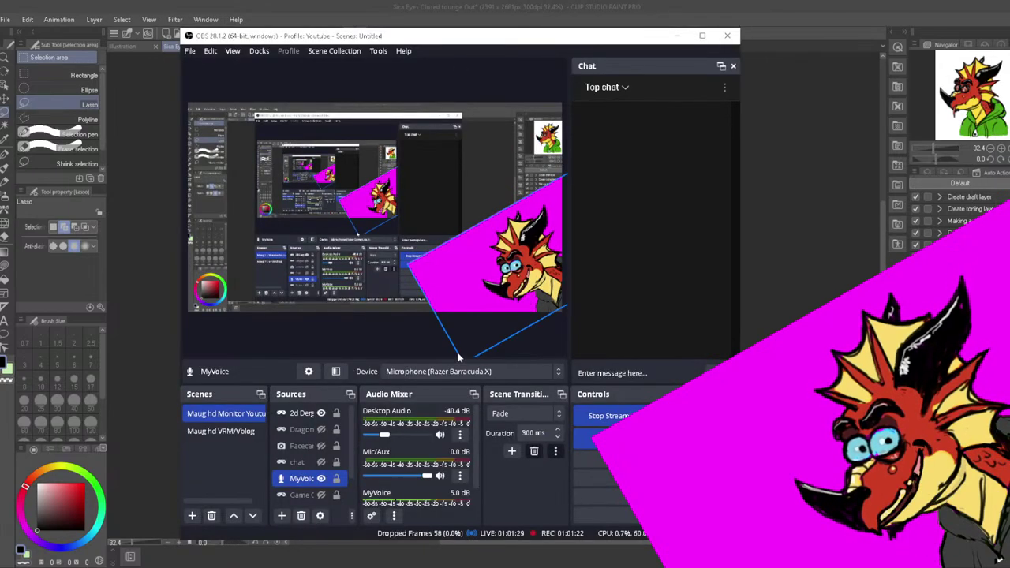
pyautogui.keyDown('ctrl'); pyautogui.click(282, 416); pyautogui.keyUp('ctrl')
pyautogui.keyDown('ctrl'); pyautogui.click(283, 418); pyautogui.keyUp('ctrl')
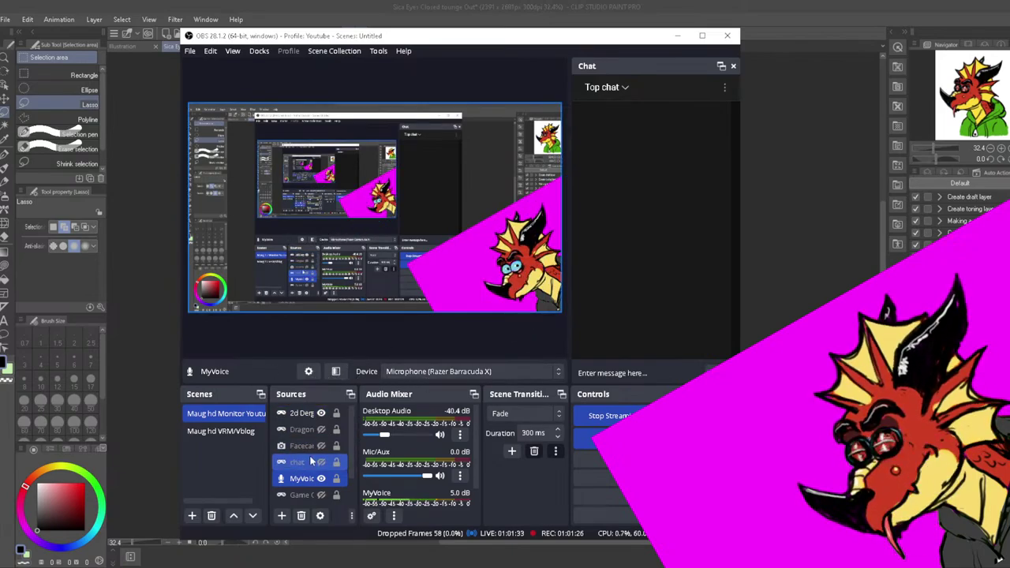
pyautogui.click(301, 413)
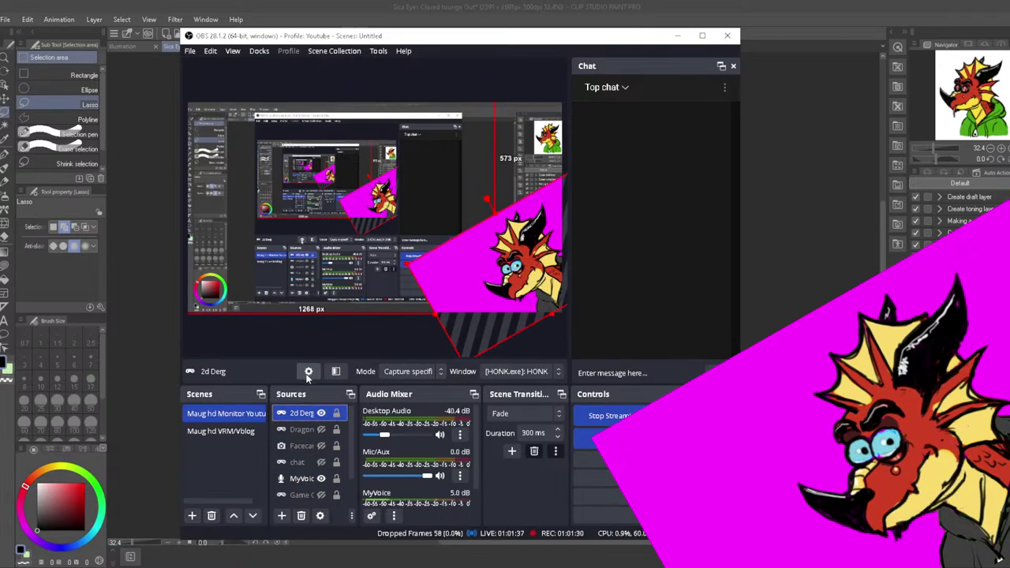
pyautogui.click(308, 373)
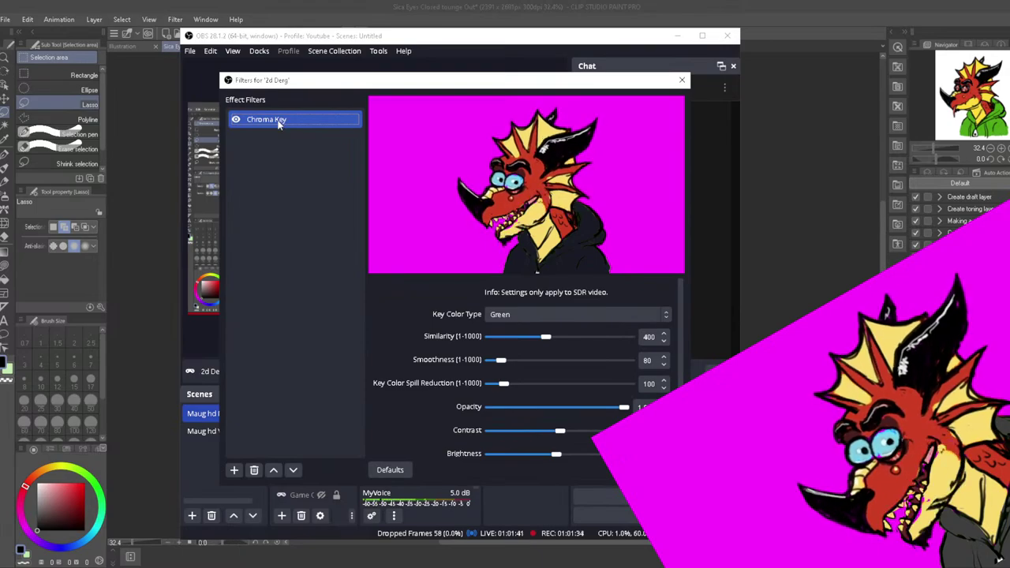
pyautogui.click(512, 316)
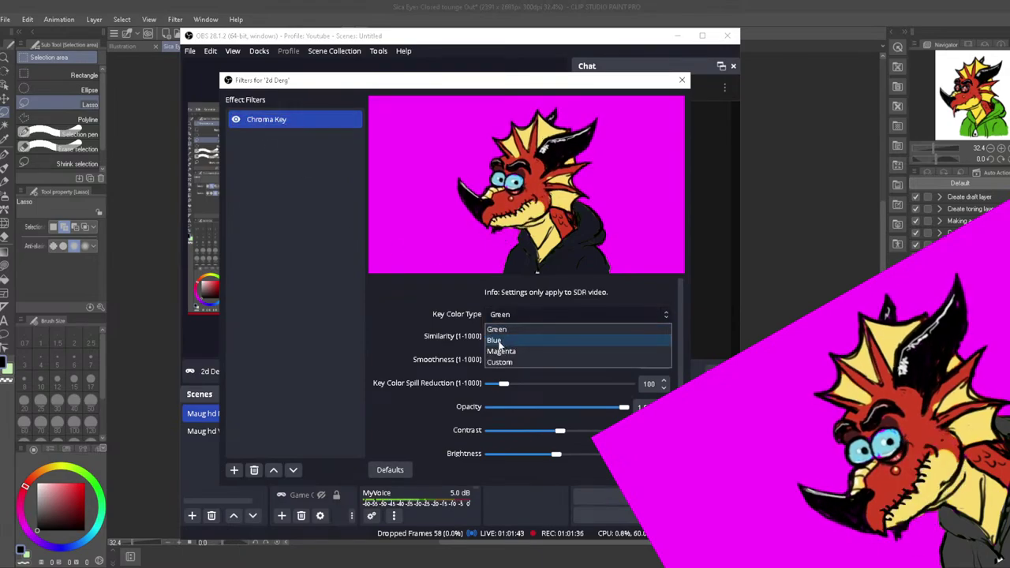
pyautogui.click(495, 350)
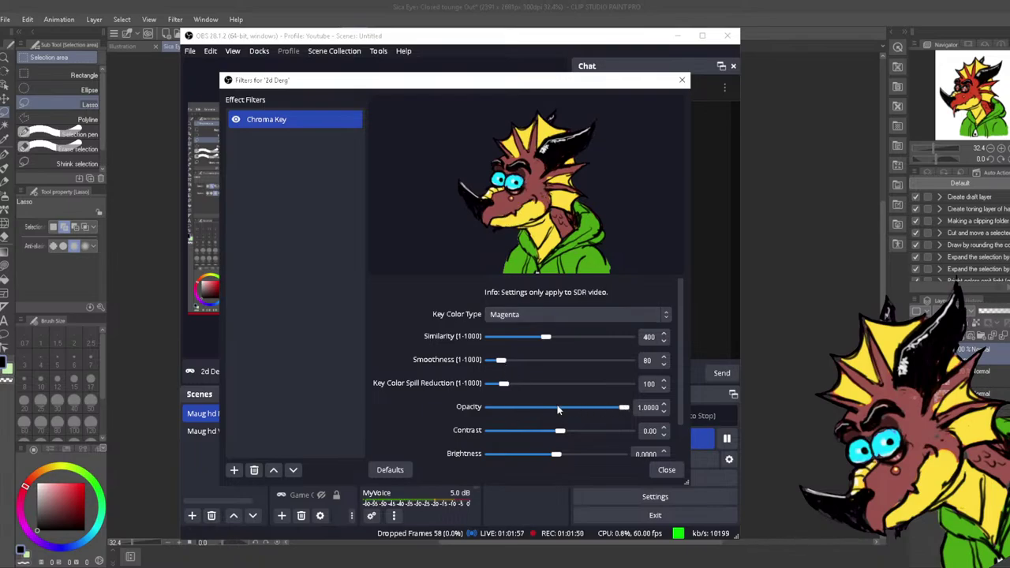
# Try contrast 0.08 and brightness 0.1037 on the Chroma Key filter, restore its defaults, and select Magenta again
pyautogui.moveTo(624, 409)
pyautogui.mouseDown()
pyautogui.moveTo(484, 407)
pyautogui.moveTo(623, 407)
pyautogui.mouseUp()
pyautogui.moveTo(559, 431); pyautogui.dragTo(562, 455)
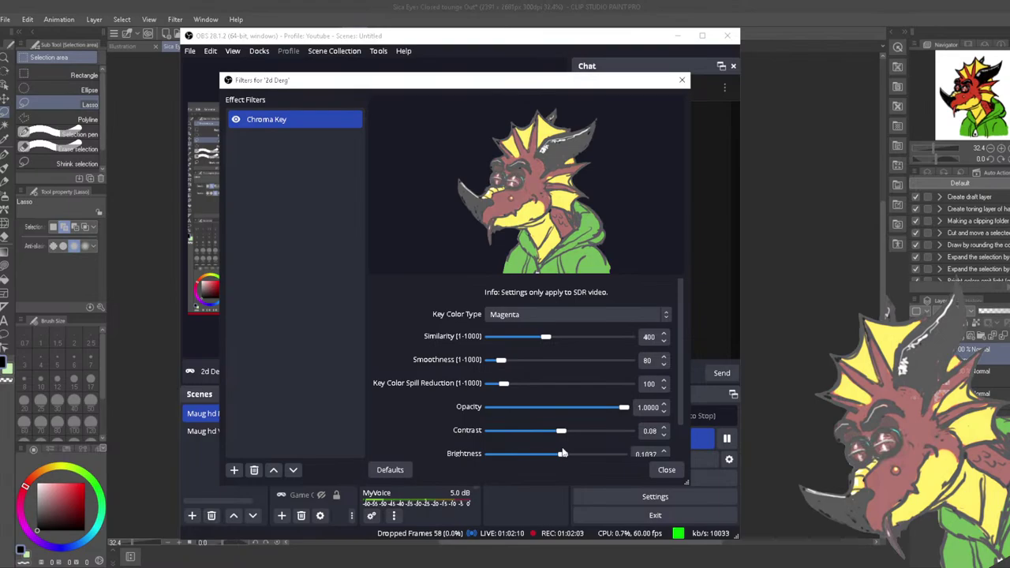
pyautogui.click(390, 470)
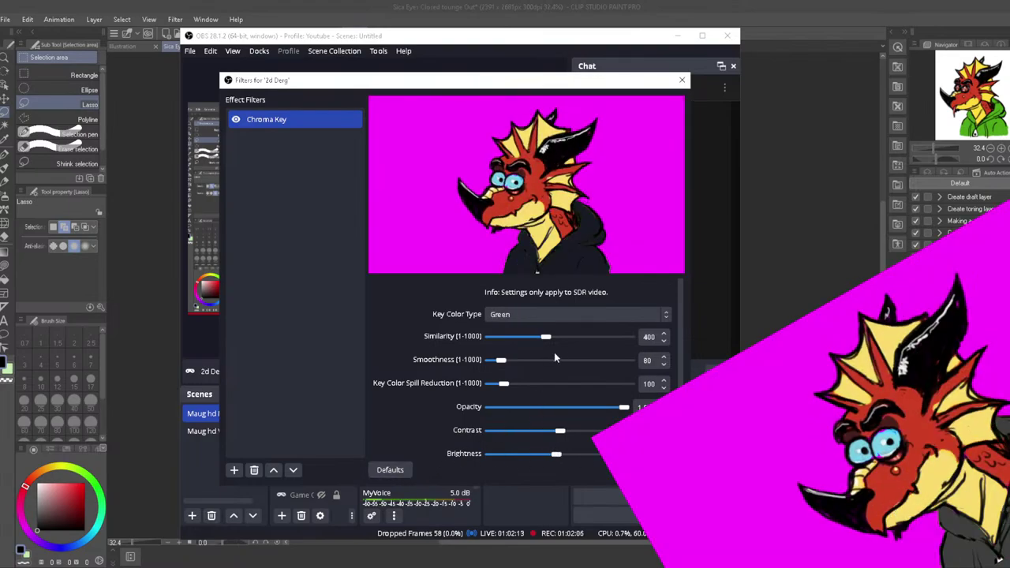
pyautogui.click(502, 313)
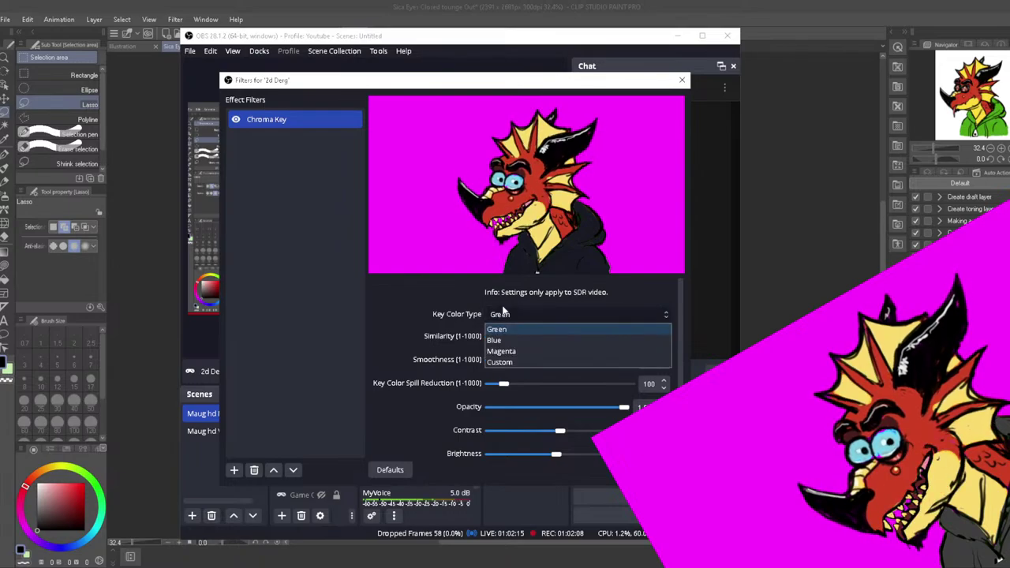
pyautogui.click(502, 351)
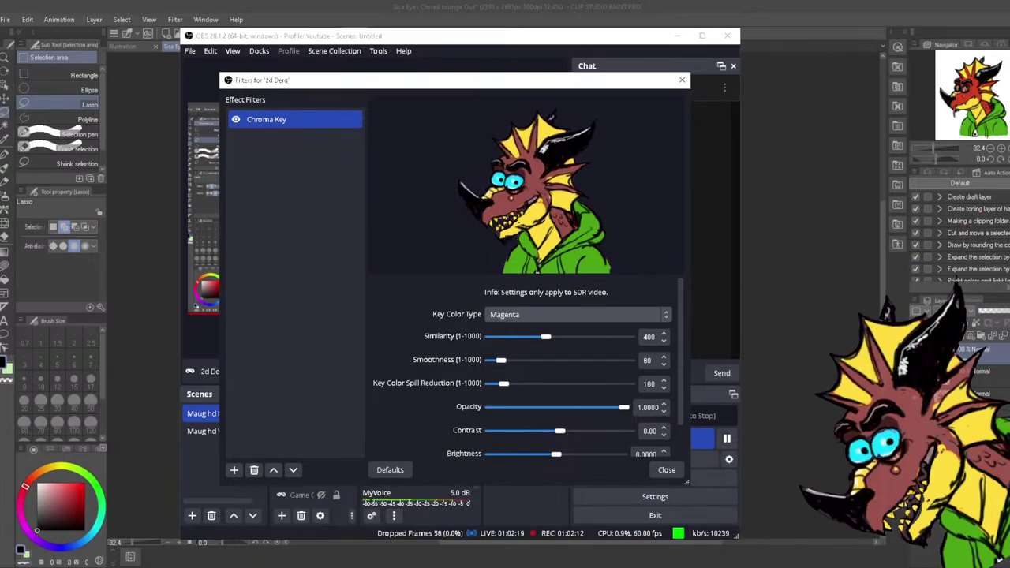
# Set the Chroma Key filter's key color type to Blue and change the HONK background to Blue
pyautogui.hotkey('alt', 'Tab')
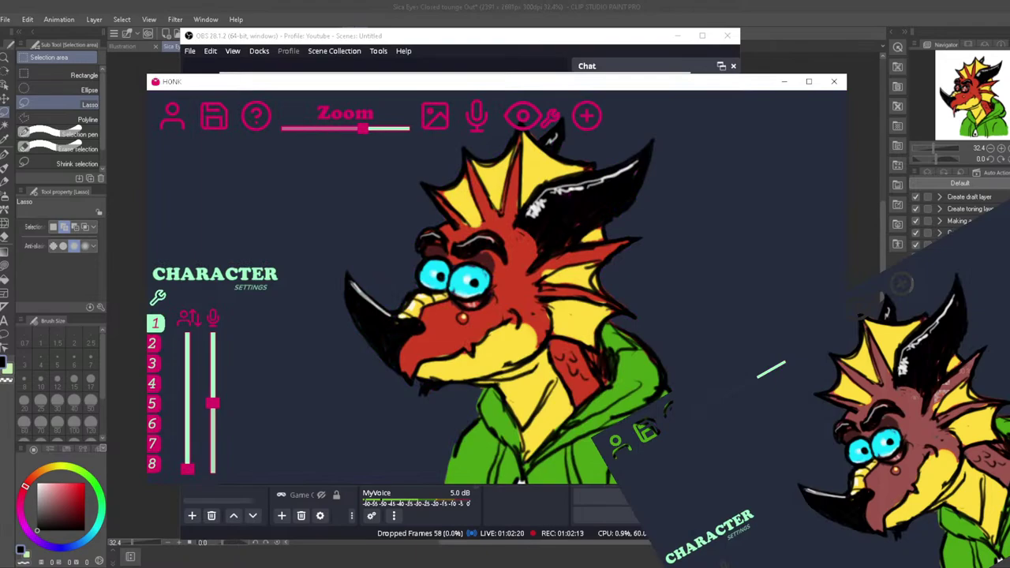
pyautogui.click(436, 118)
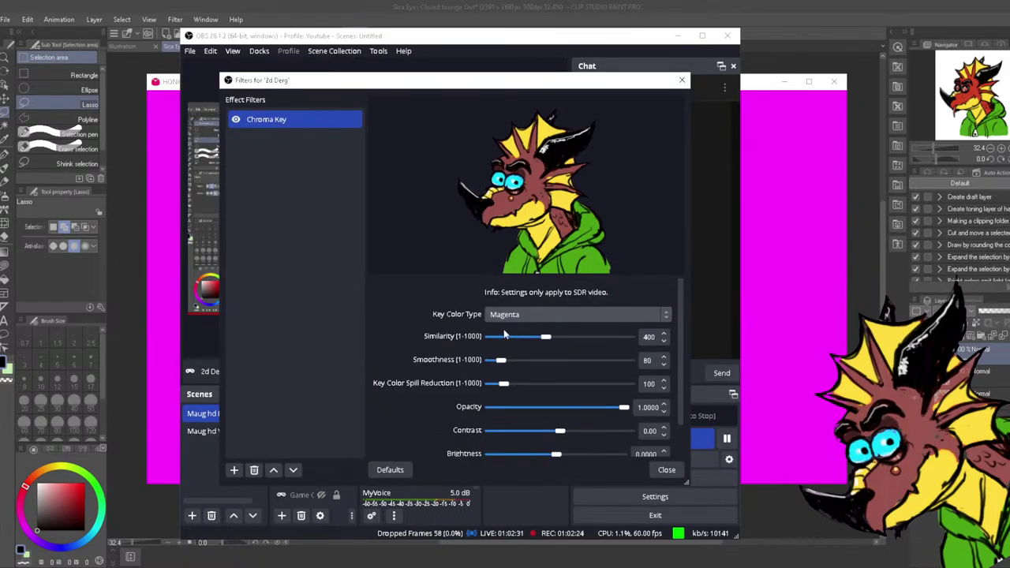
pyautogui.click(507, 314)
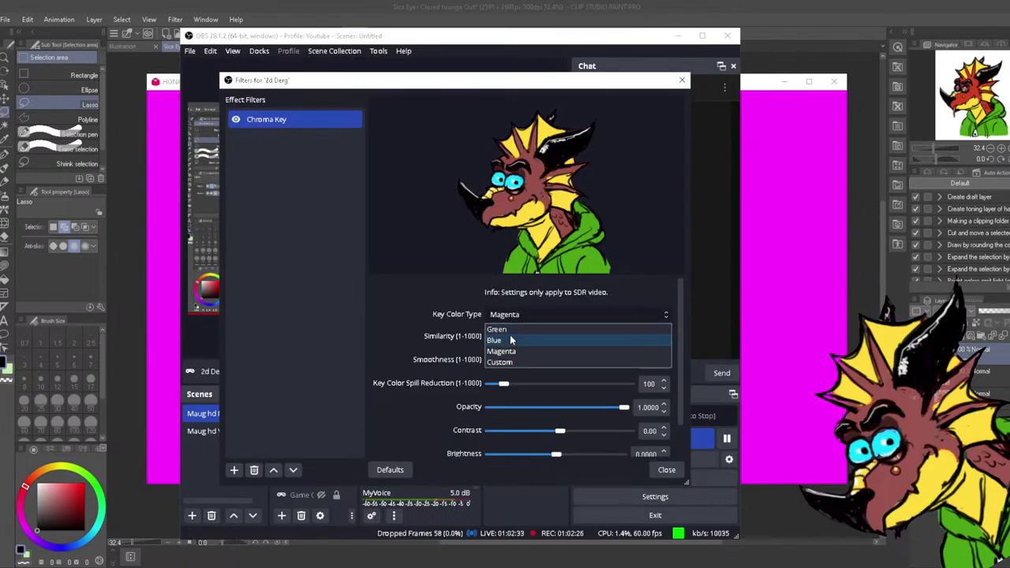
pyautogui.click(510, 345)
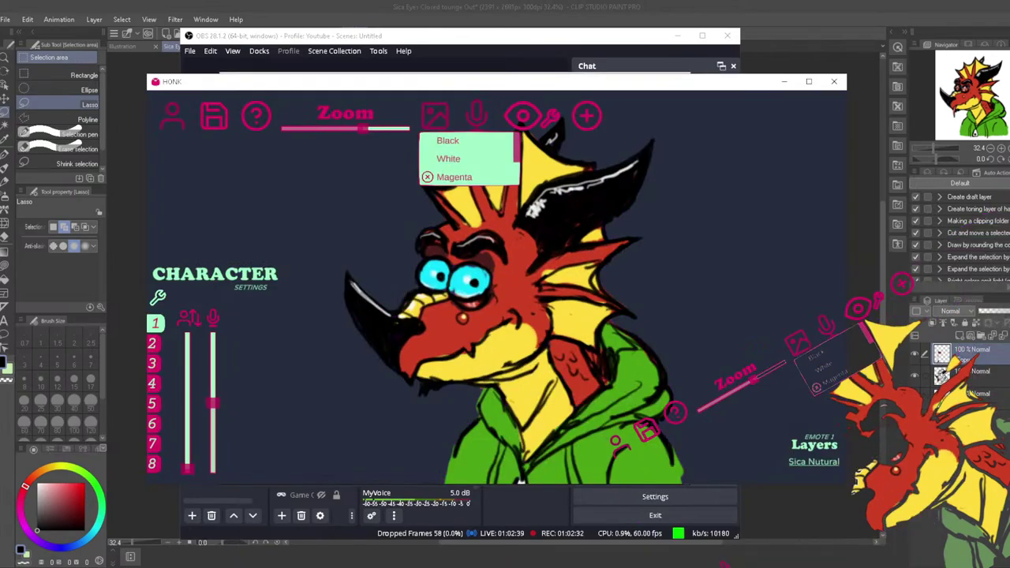
pyautogui.hotkey('alt', 'Tab')
pyautogui.scroll(-1, 446, 169)
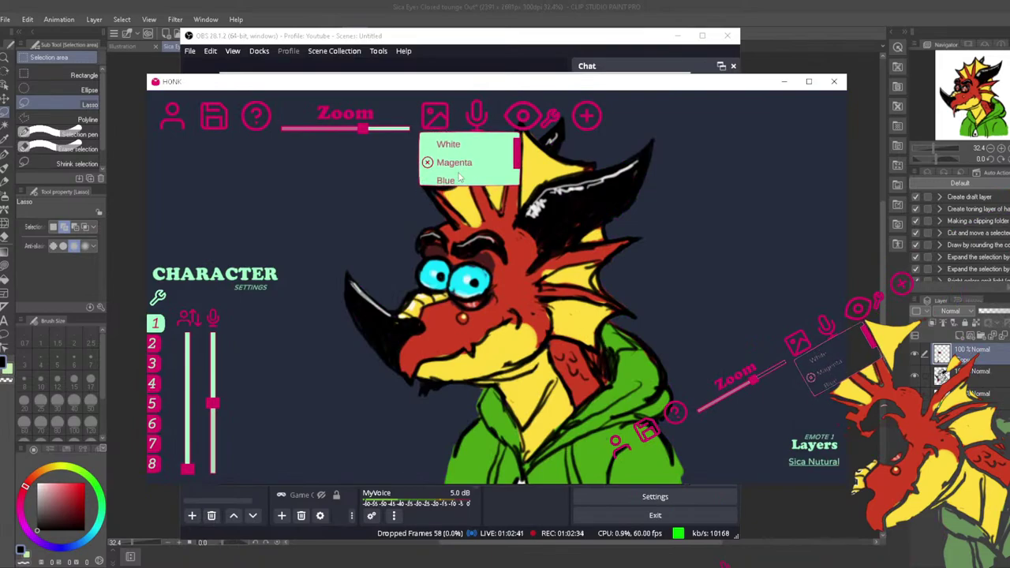
pyautogui.click(446, 175)
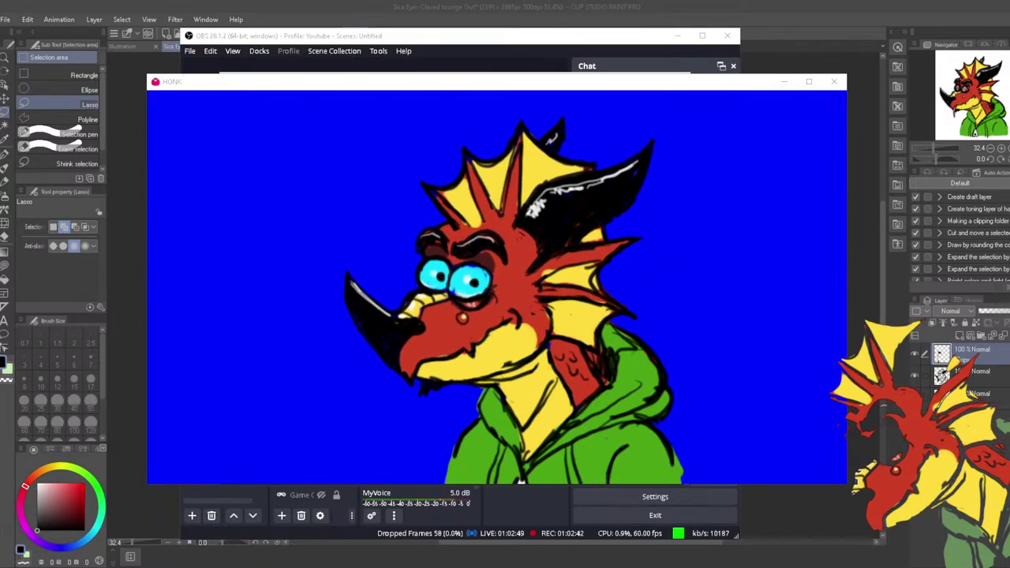
# Check the blue keying in the 2d Derg filter preview and change the HONK background to Red
pyautogui.hotkey('alt', 'Tab')
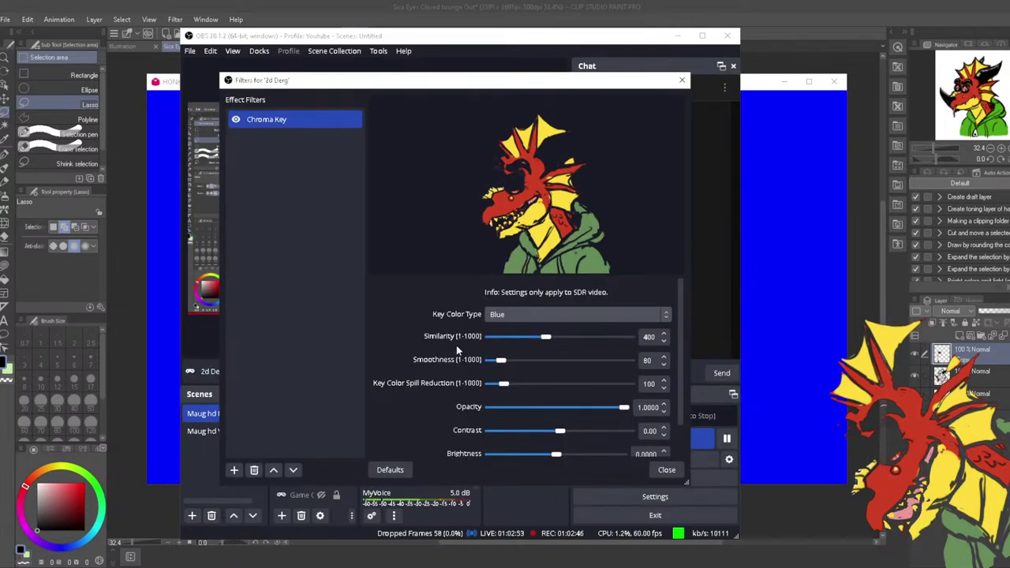
pyautogui.click(751, 93)
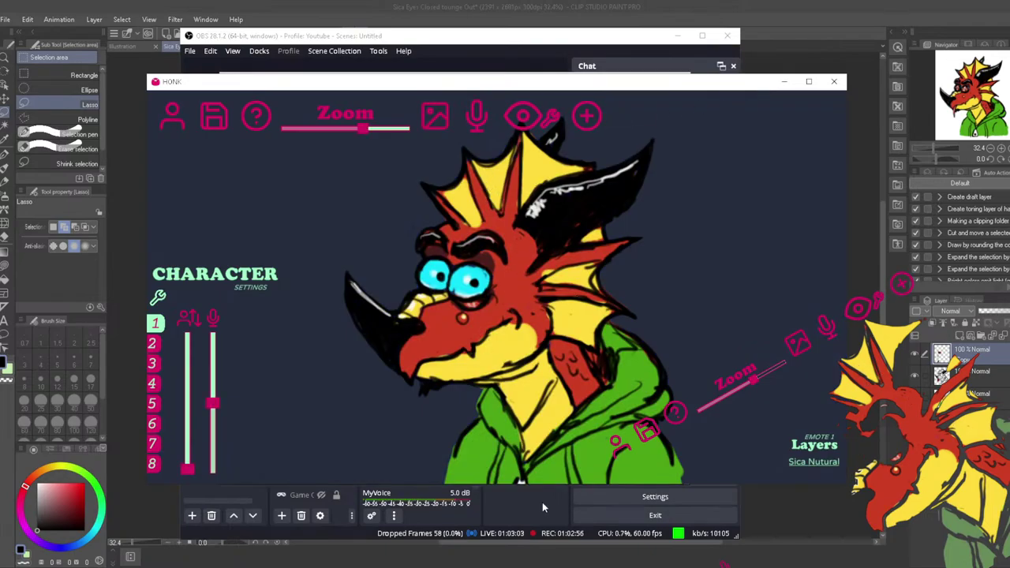
pyautogui.click(438, 120)
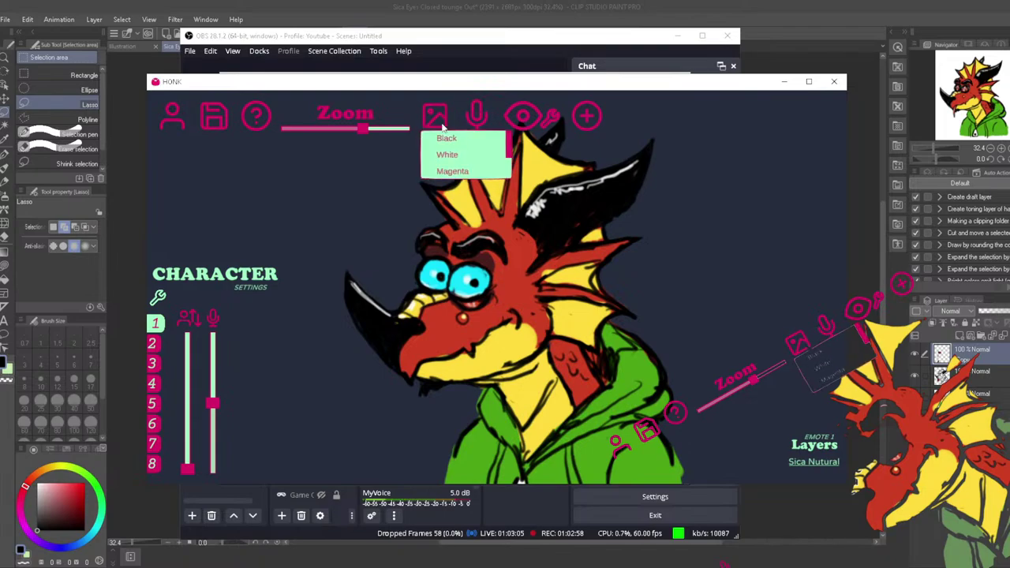
pyautogui.scroll(-3, 449, 167)
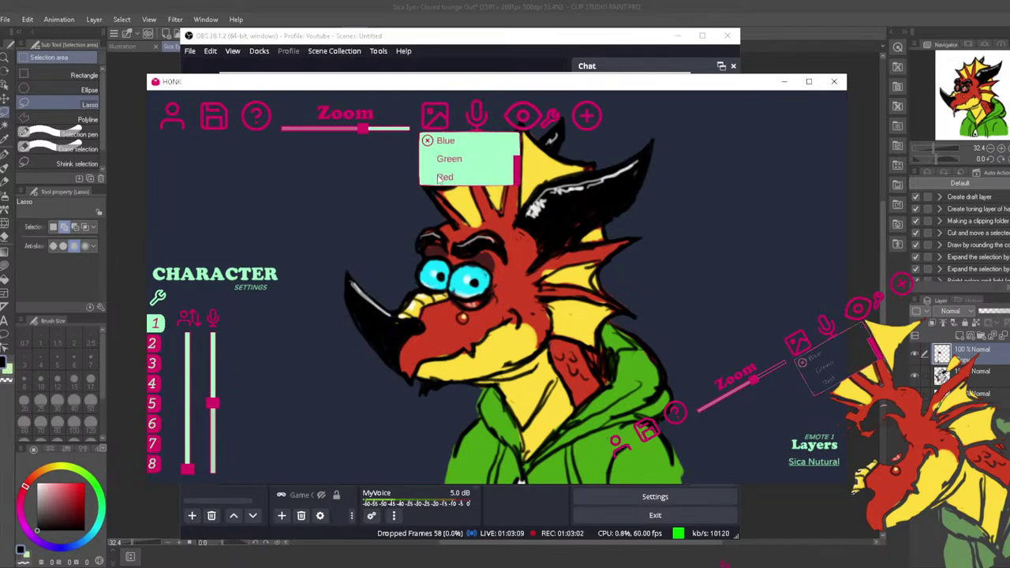
pyautogui.click(445, 177)
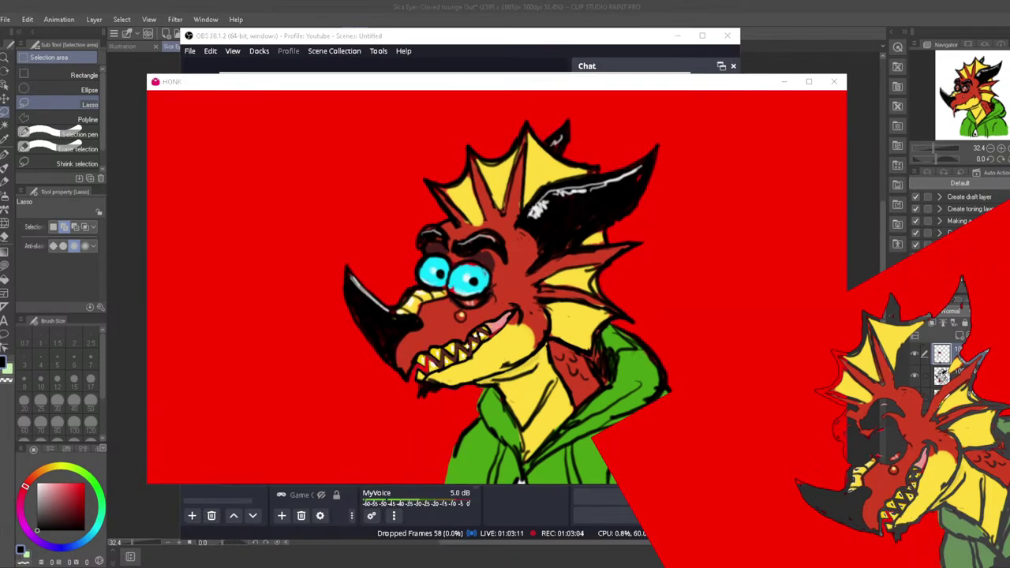
# Switch to OBS and set the Chroma Key filter's key color type to Custom with the white key color #ffffff
pyautogui.hotkey('alt', 'Tab')
pyautogui.click(565, 315)
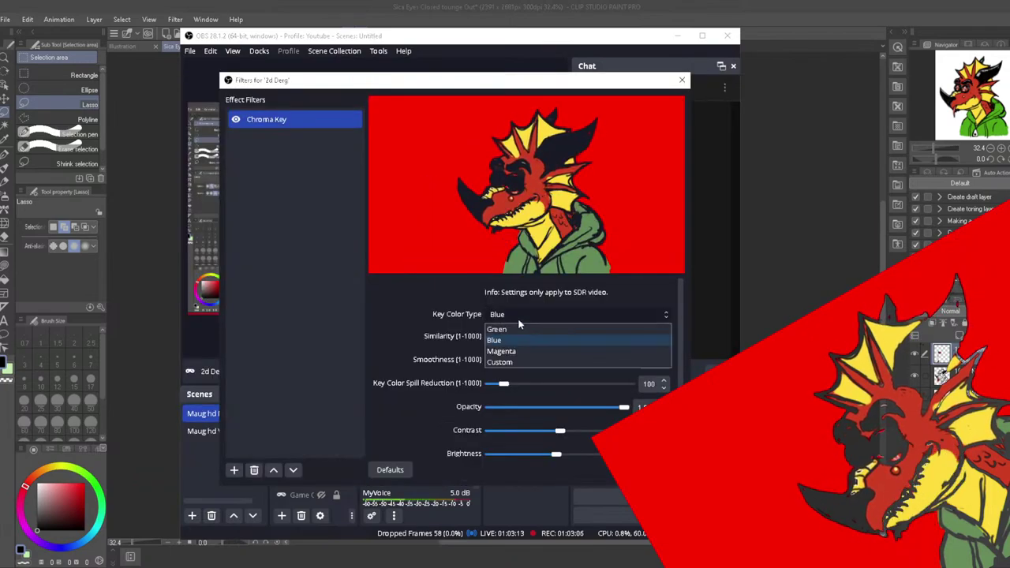
pyautogui.click(503, 362)
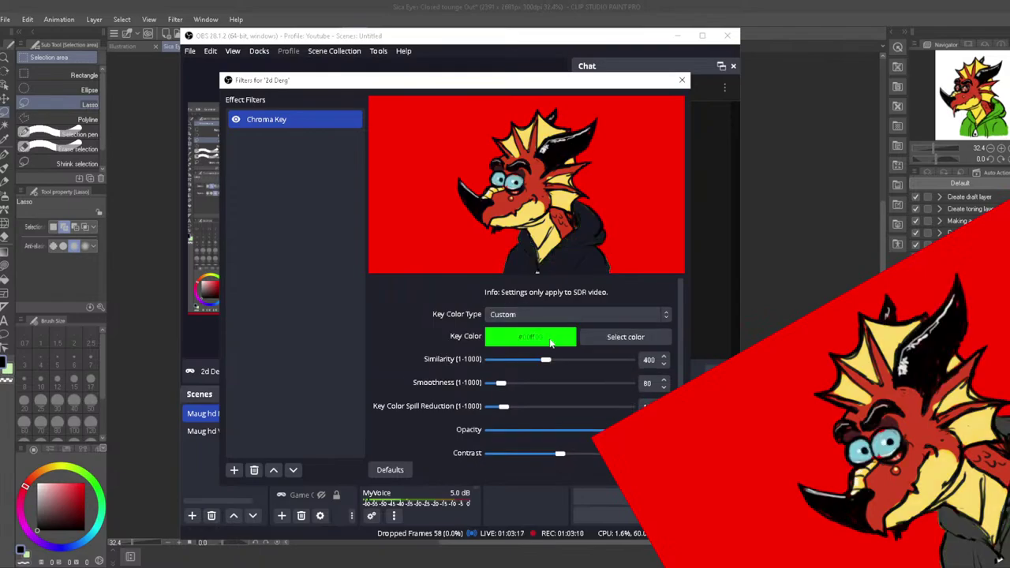
pyautogui.click(616, 337)
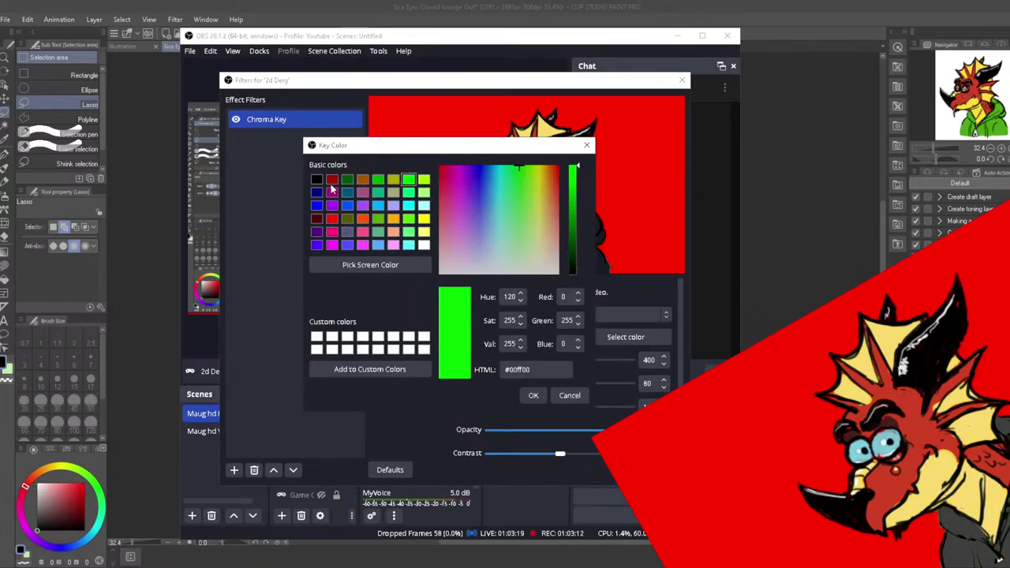
pyautogui.click(331, 180)
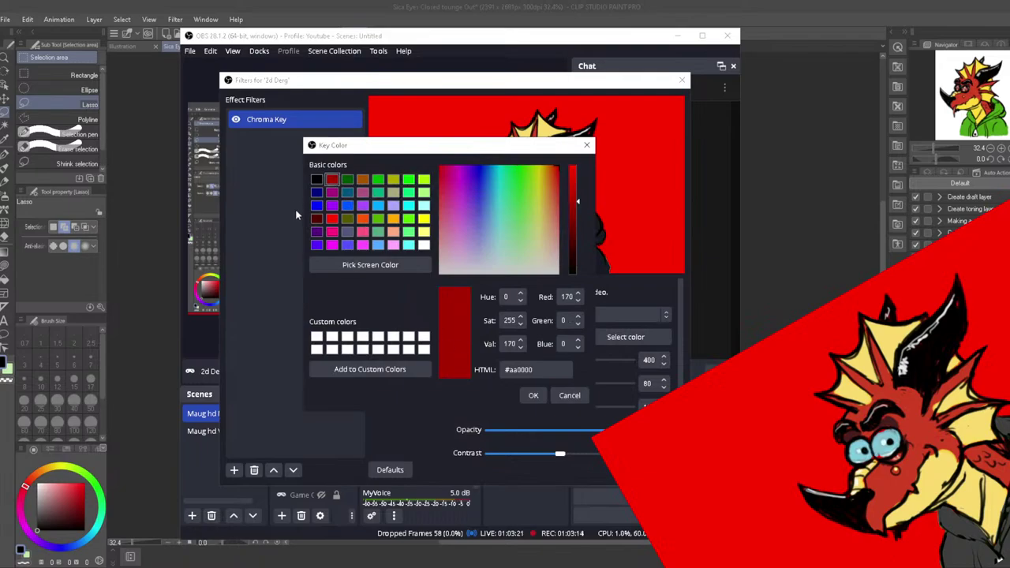
pyautogui.click(316, 337)
pyautogui.click(524, 400)
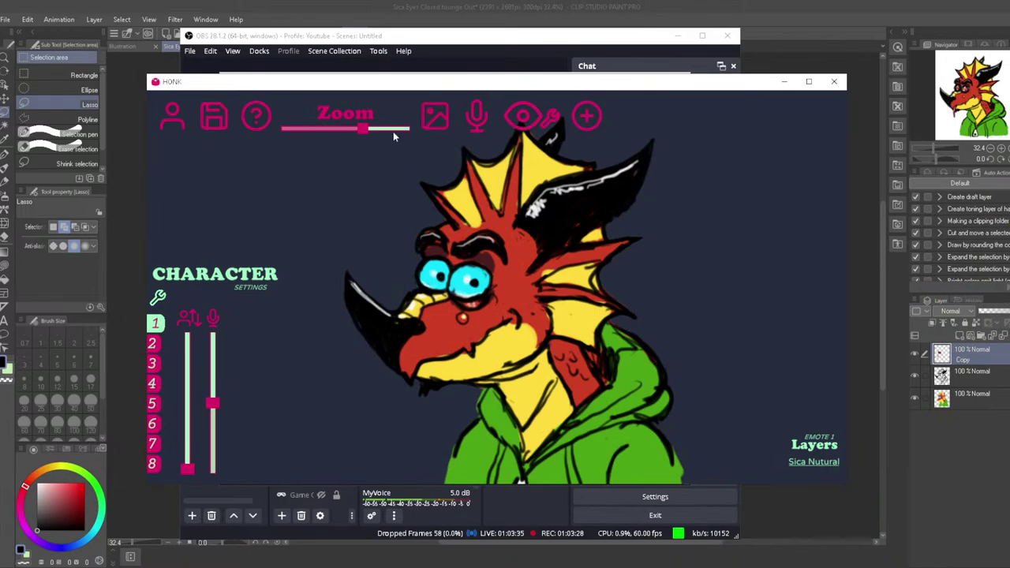
# Change the HONK background to White and check the keying in the 2d Derg filter preview
pyautogui.click(425, 120)
pyautogui.click(450, 163)
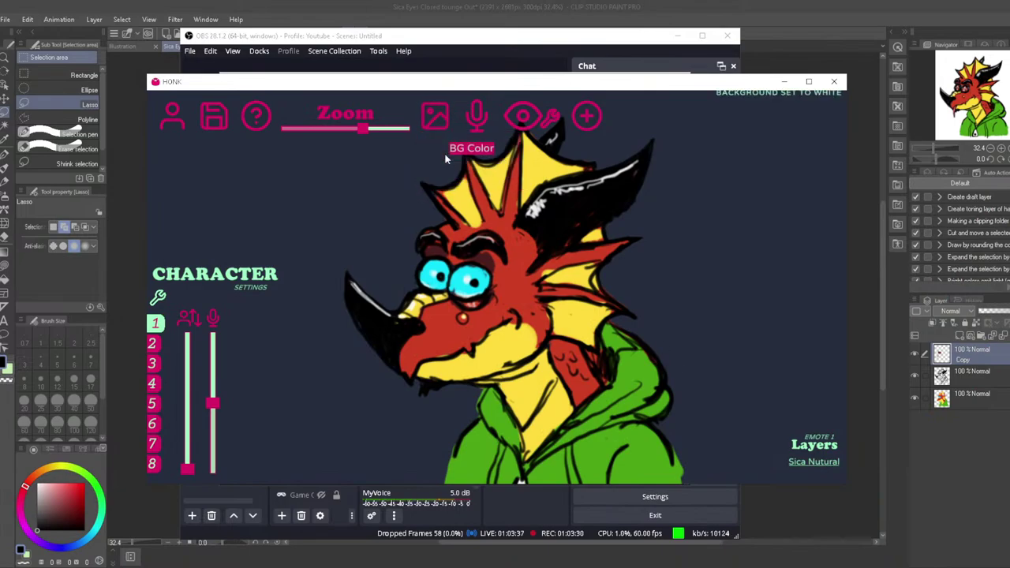
pyautogui.click(454, 48)
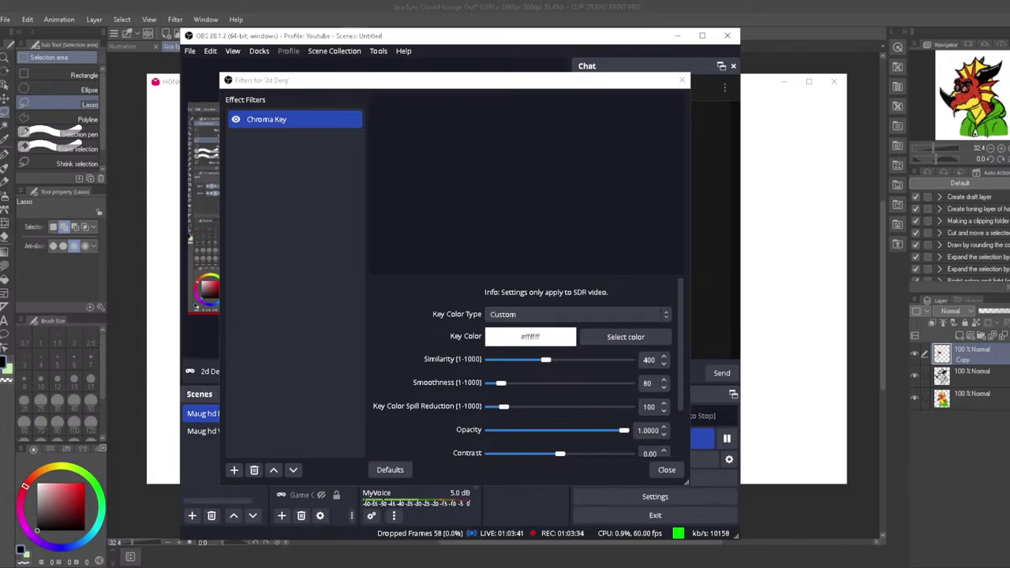
pyautogui.hotkey('alt', 'Tab')
pyautogui.press('super+alt+d')
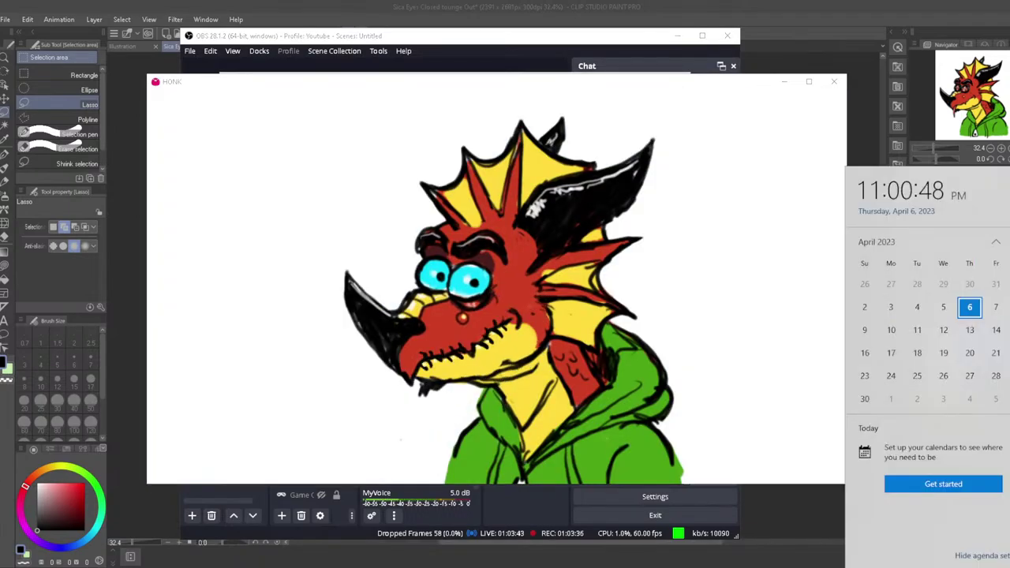
pyautogui.press('super+alt+d')
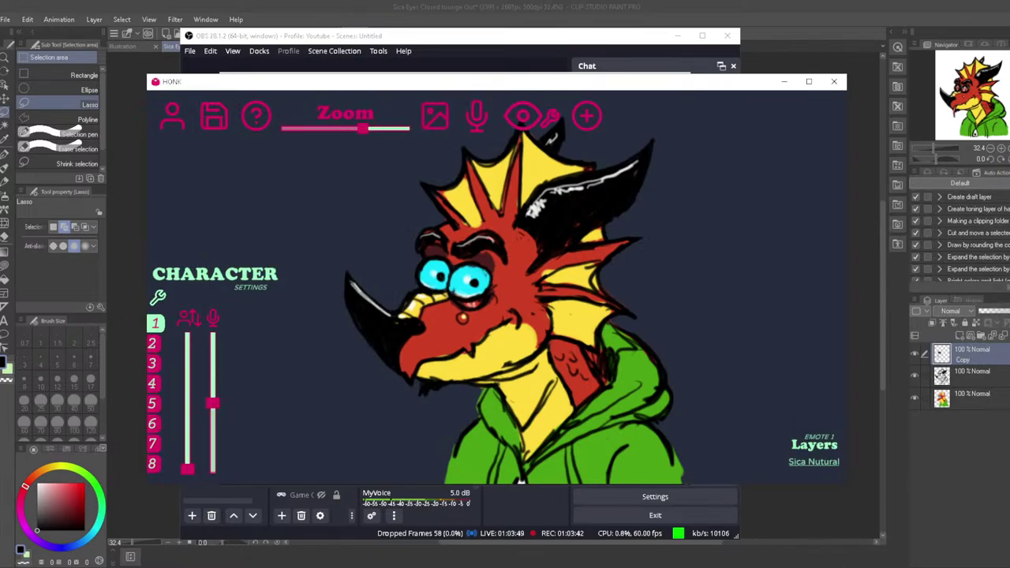
# Return to OBS and set the 2d Derg source's Chroma Key color type to Green
pyautogui.hotkey('alt', 'Tab')
pyautogui.click(525, 314)
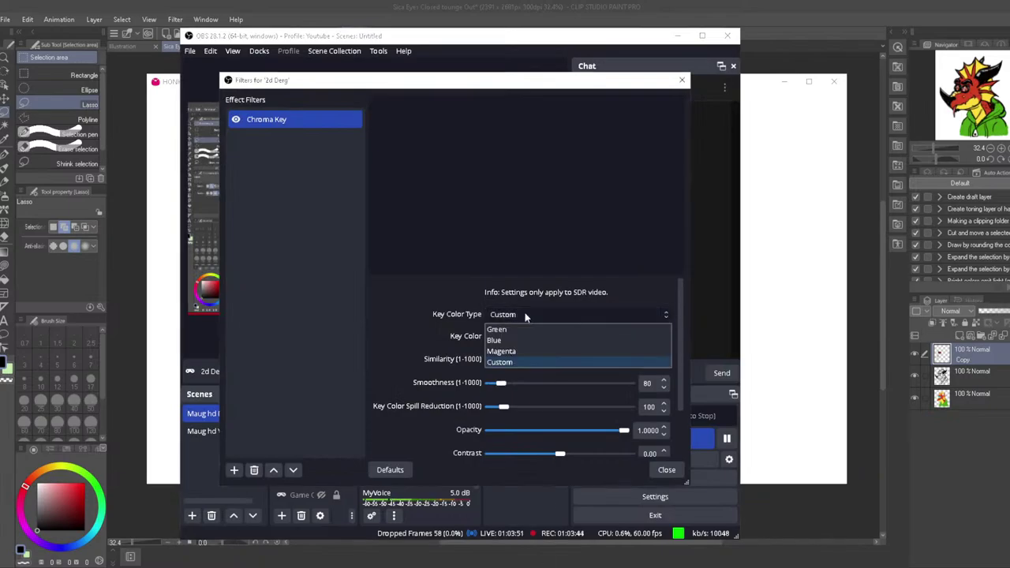
pyautogui.click(458, 337)
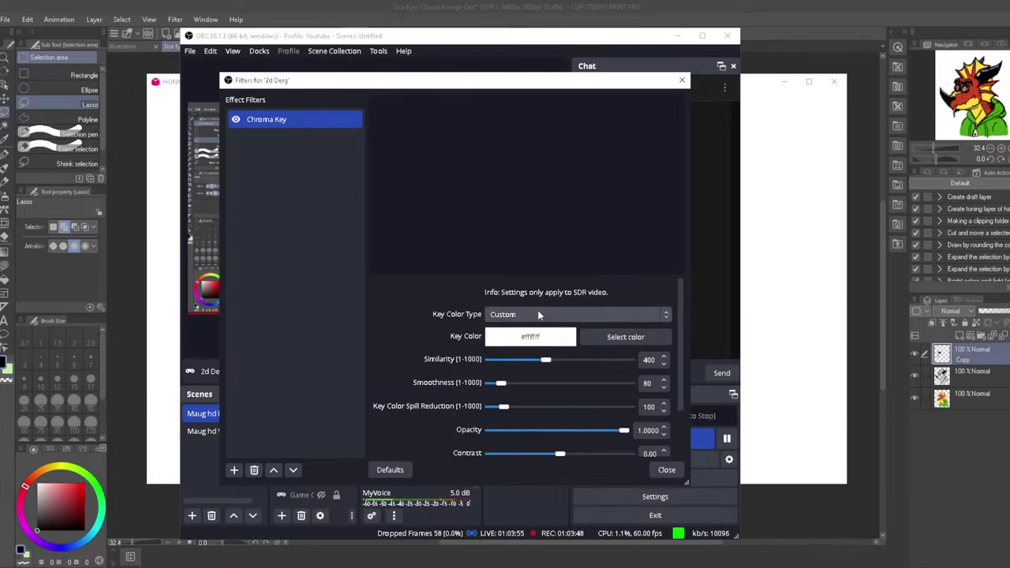
pyautogui.click(514, 315)
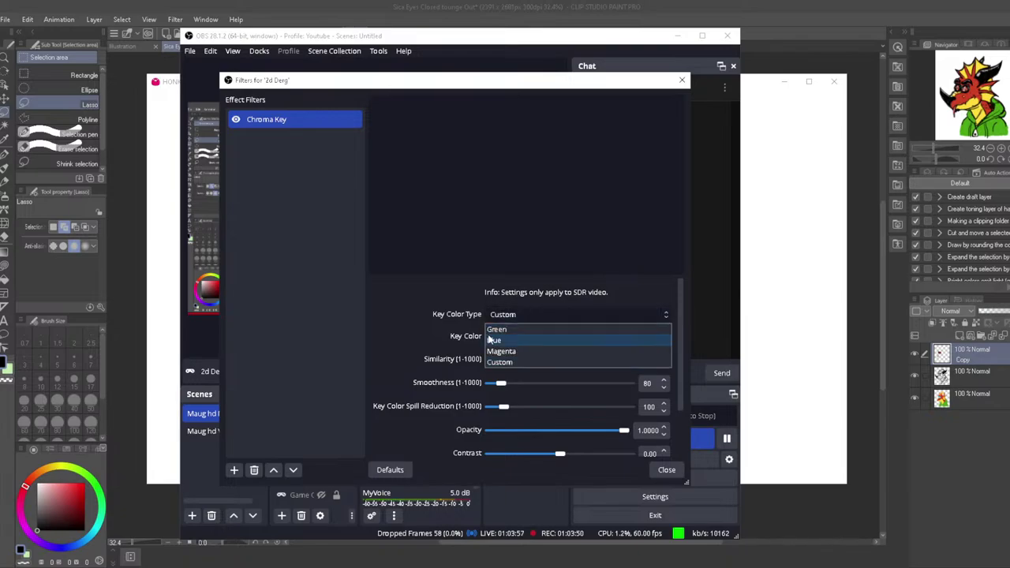
pyautogui.click(492, 329)
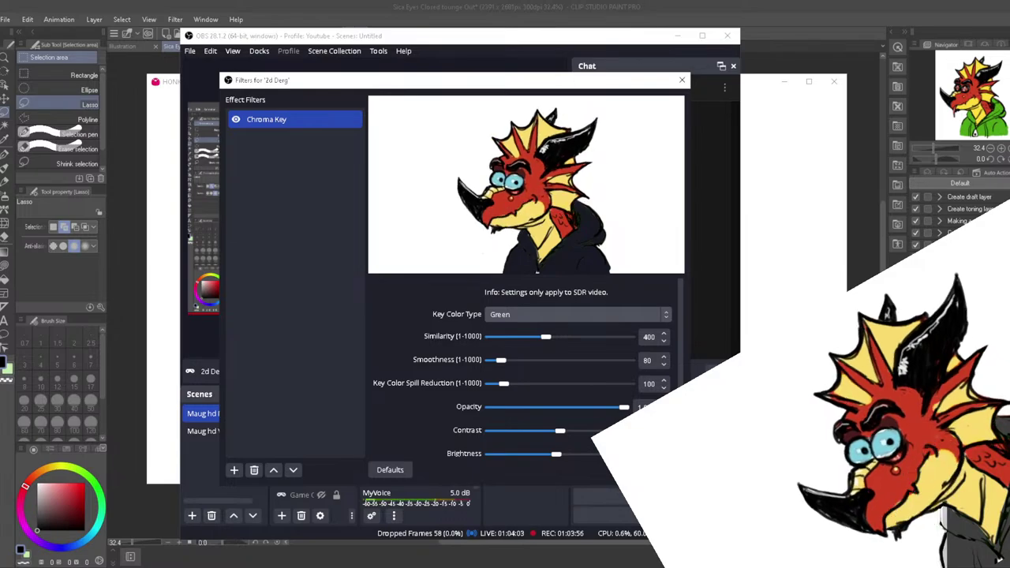
# Switch to HONK and change the background color to Green
pyautogui.hotkey('alt', 'Tab')
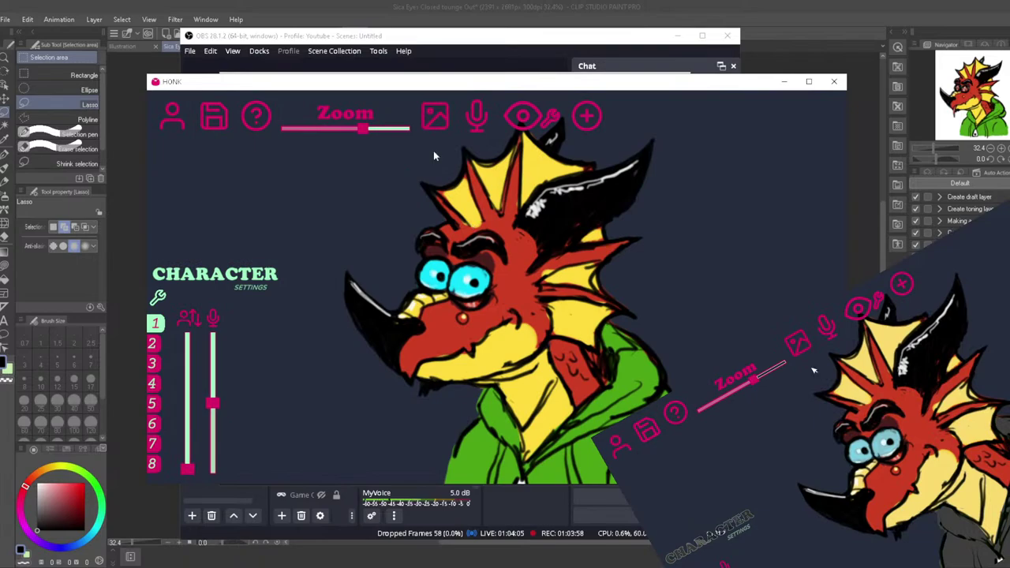
pyautogui.click(430, 110)
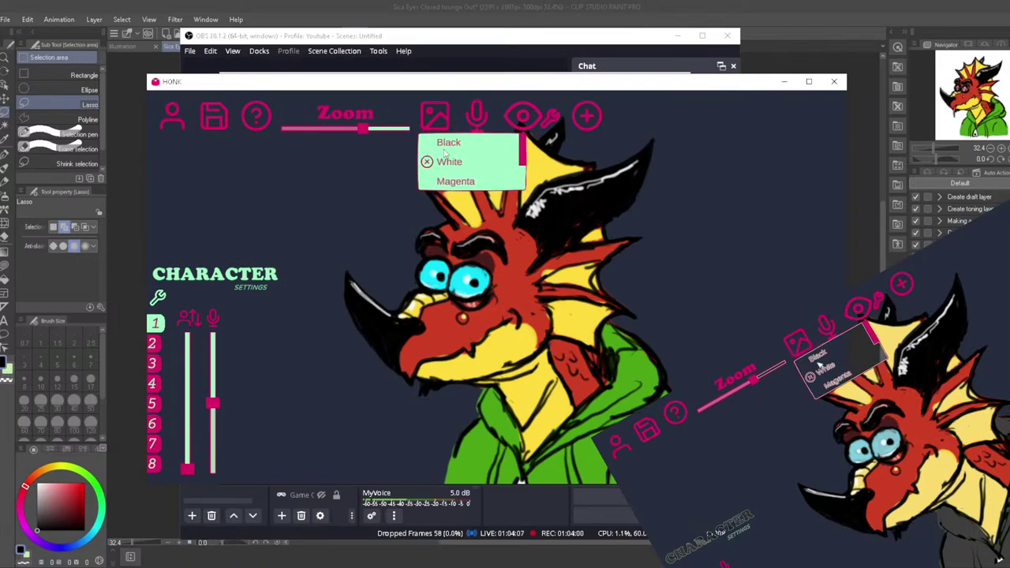
pyautogui.scroll(-3, 445, 159)
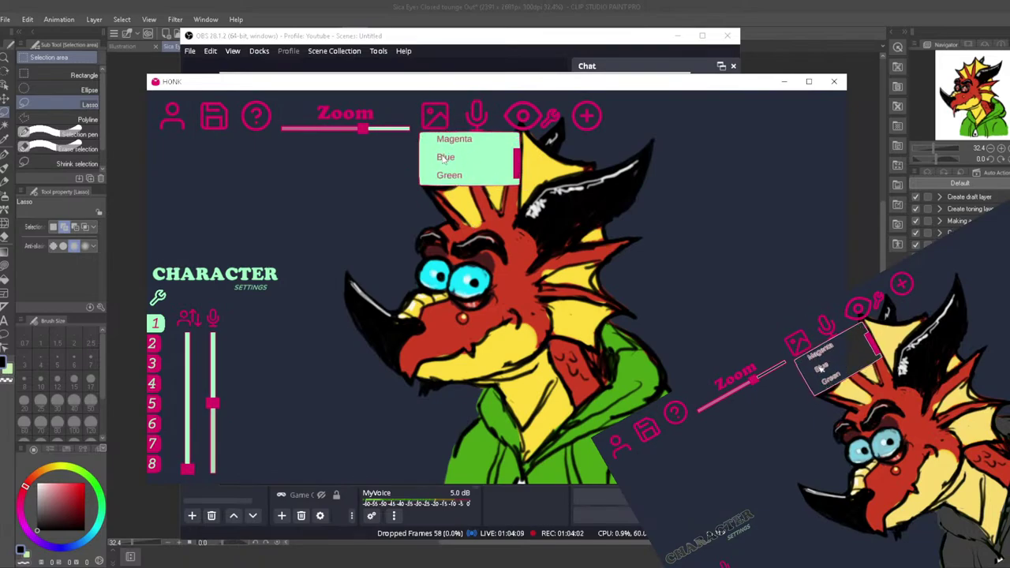
pyautogui.click(431, 173)
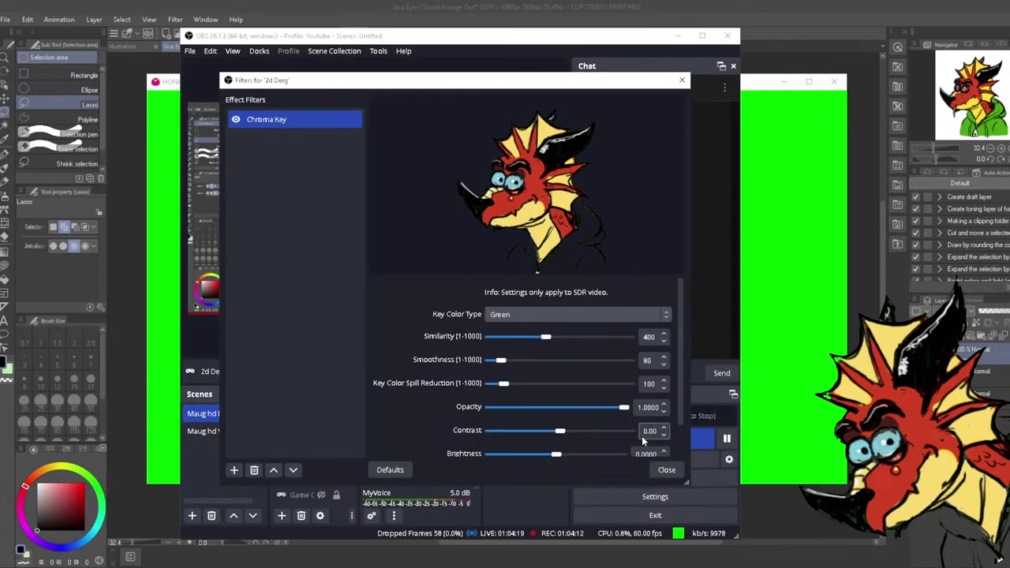
# Close the filter settings, then reposition the 2d Derg source in the OBS preview and reduce its tilt
pyautogui.click(655, 472)
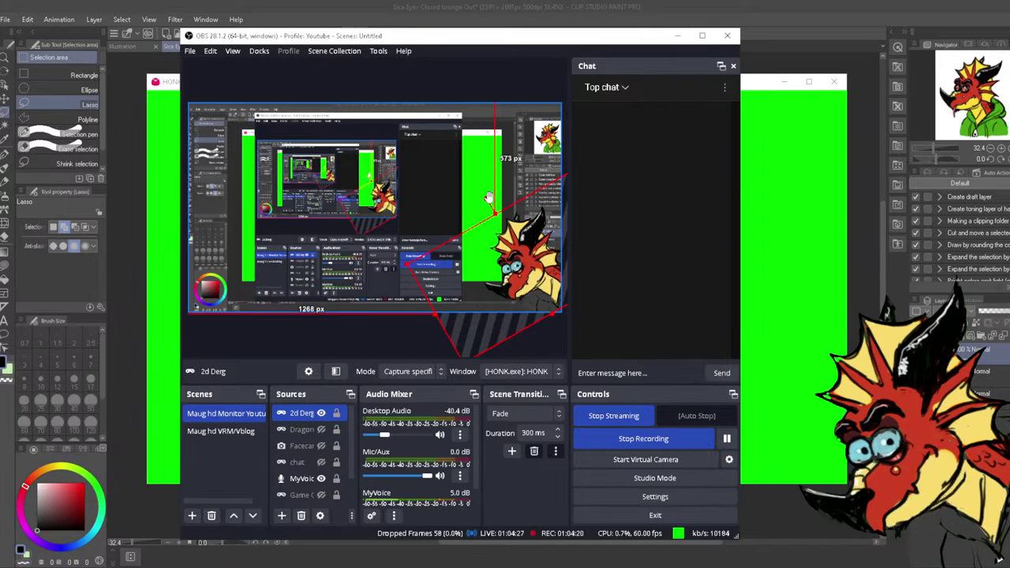
pyautogui.moveTo(487, 197)
pyautogui.mouseDown()
pyautogui.moveTo(523, 192)
pyautogui.moveTo(493, 203)
pyautogui.mouseUp()
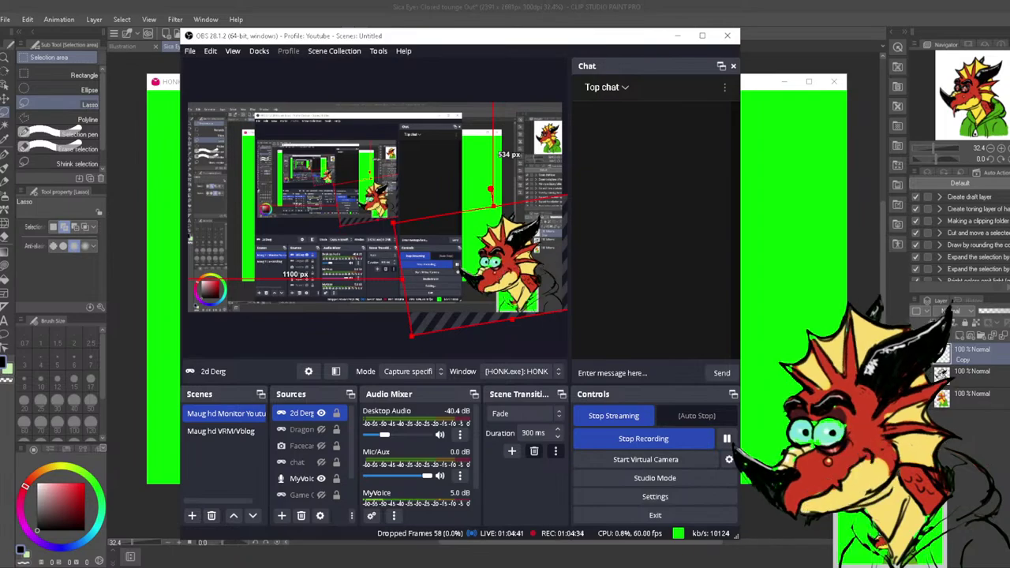
# Switch to HONK, look through the background colors, set the background to Magenta, and minimize the HONK window
pyautogui.hotkey('alt', 'Tab')
pyautogui.click(442, 126)
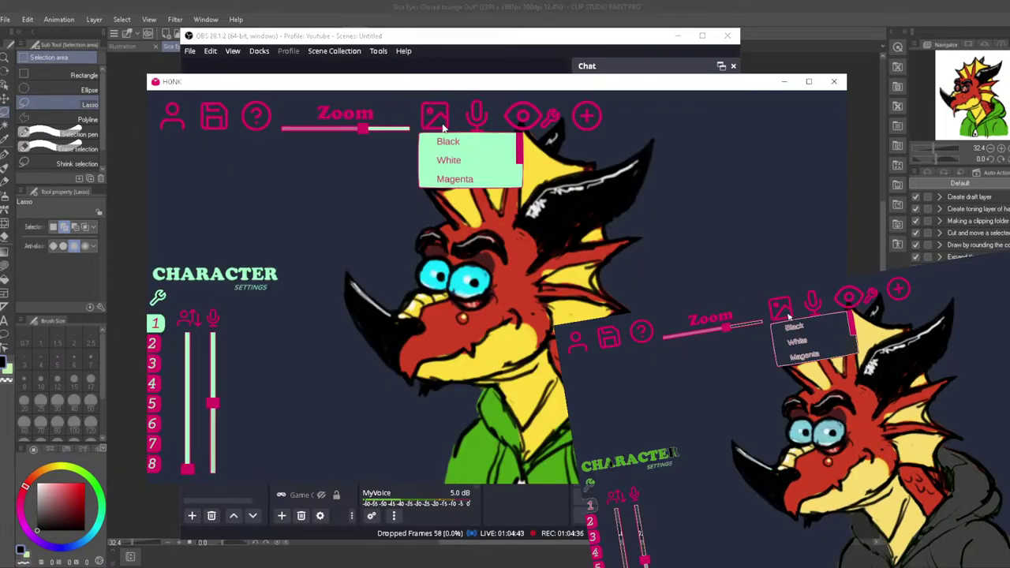
pyautogui.scroll(-1, 454, 154)
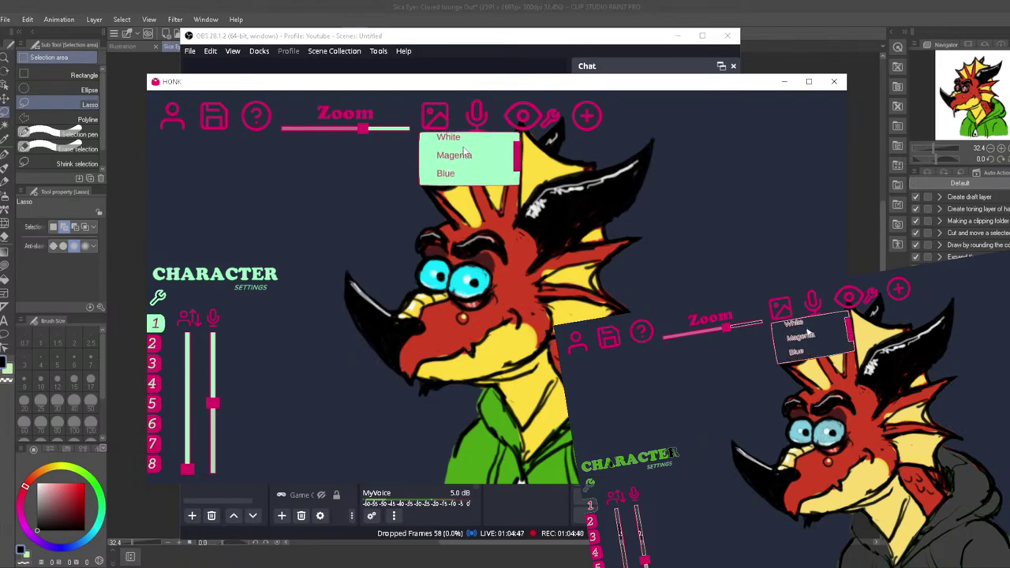
pyautogui.scroll(-3, 462, 154)
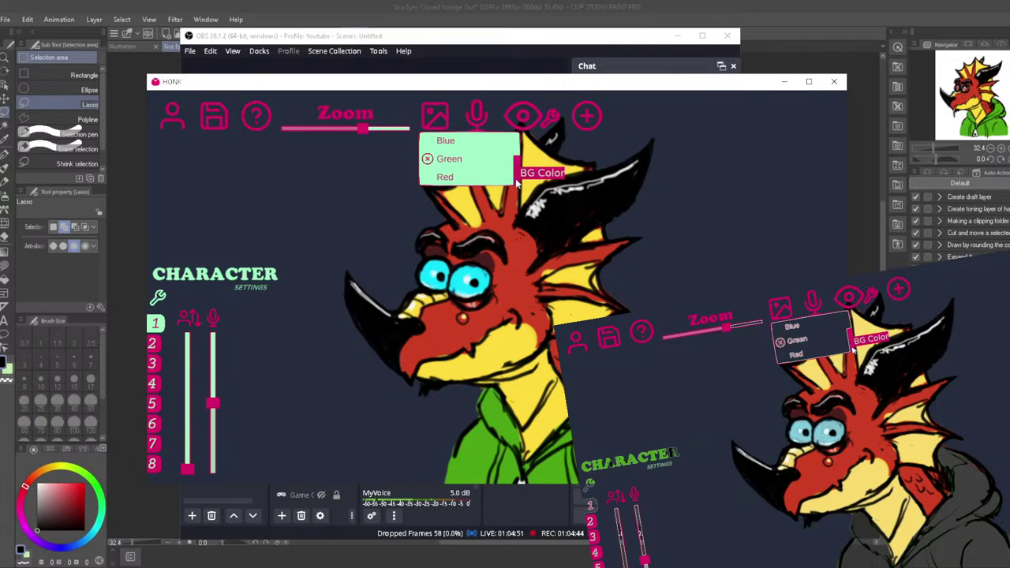
pyautogui.scroll(3, 517, 183)
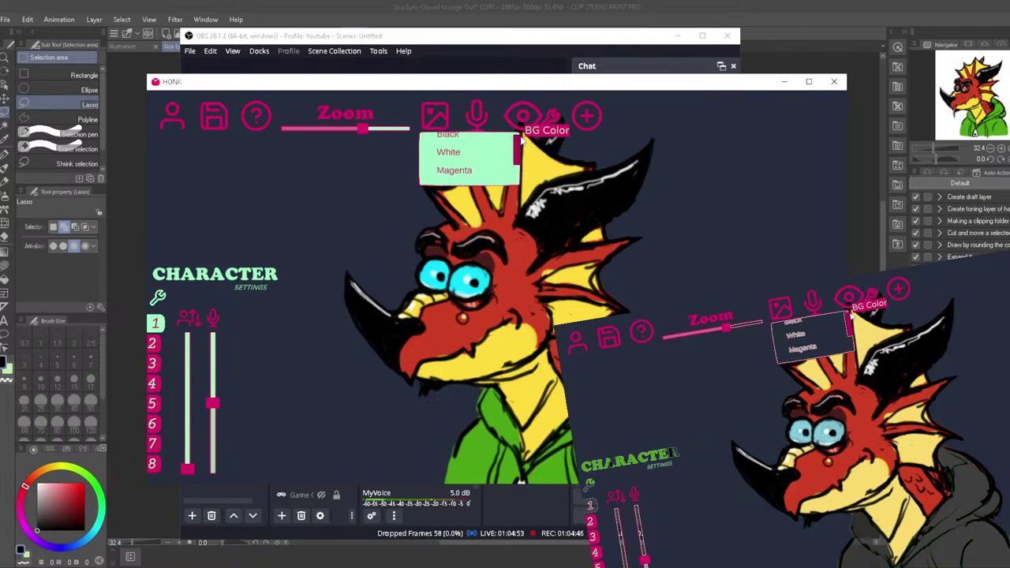
pyautogui.scroll(1, 520, 139)
pyautogui.scroll(-1, 473, 162)
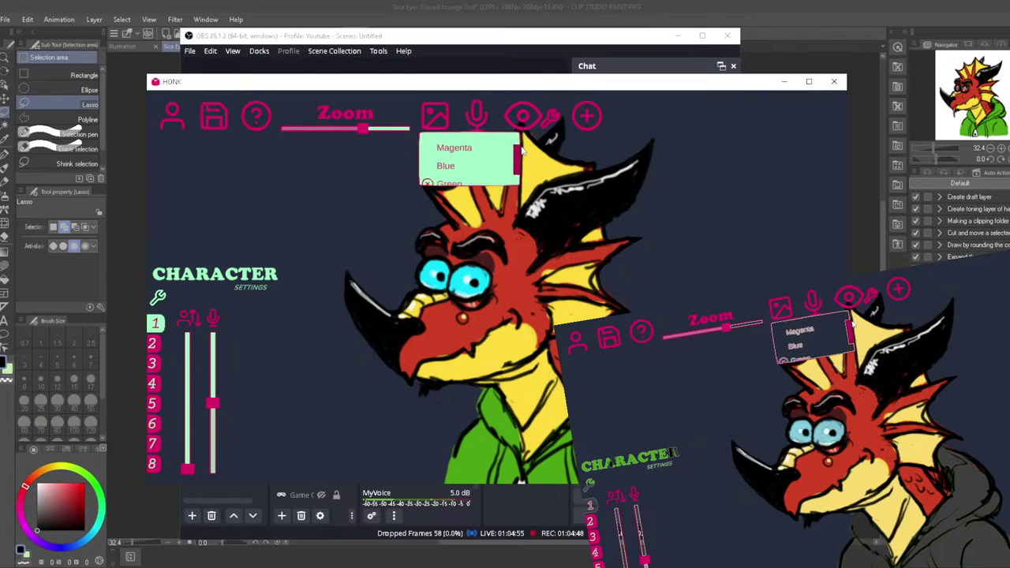
pyautogui.click(454, 159)
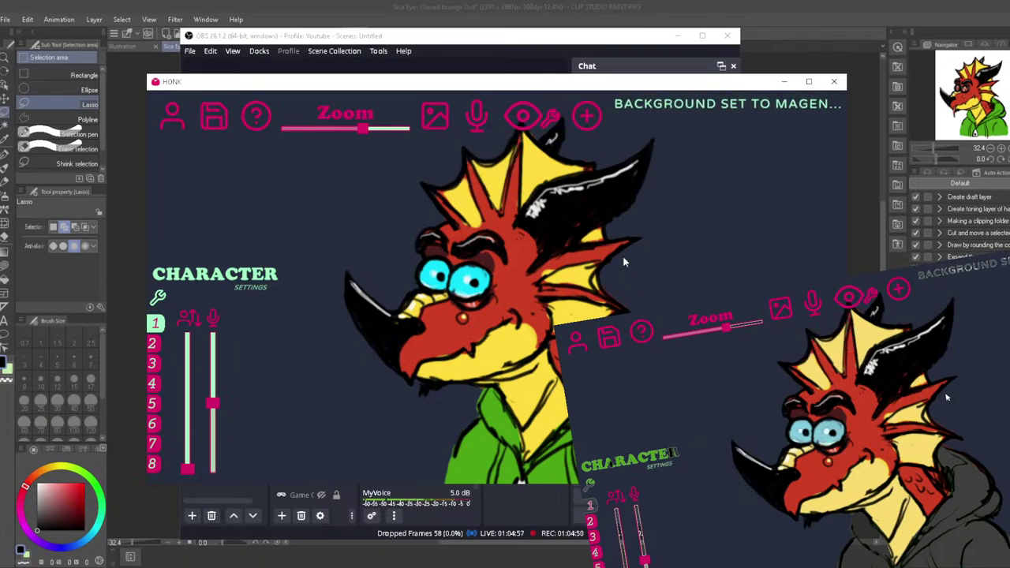
pyautogui.click(783, 81)
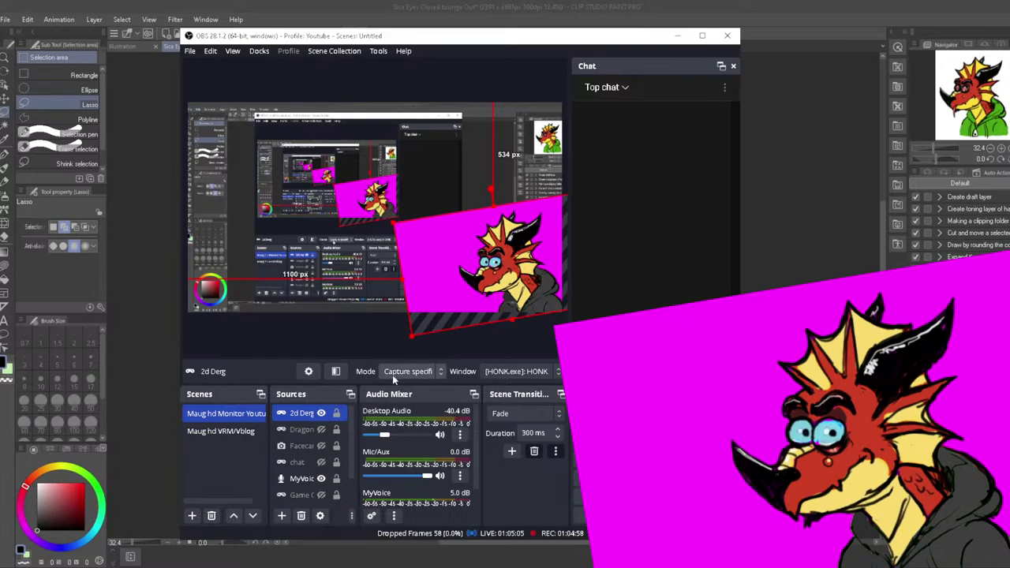
pyautogui.click(308, 371)
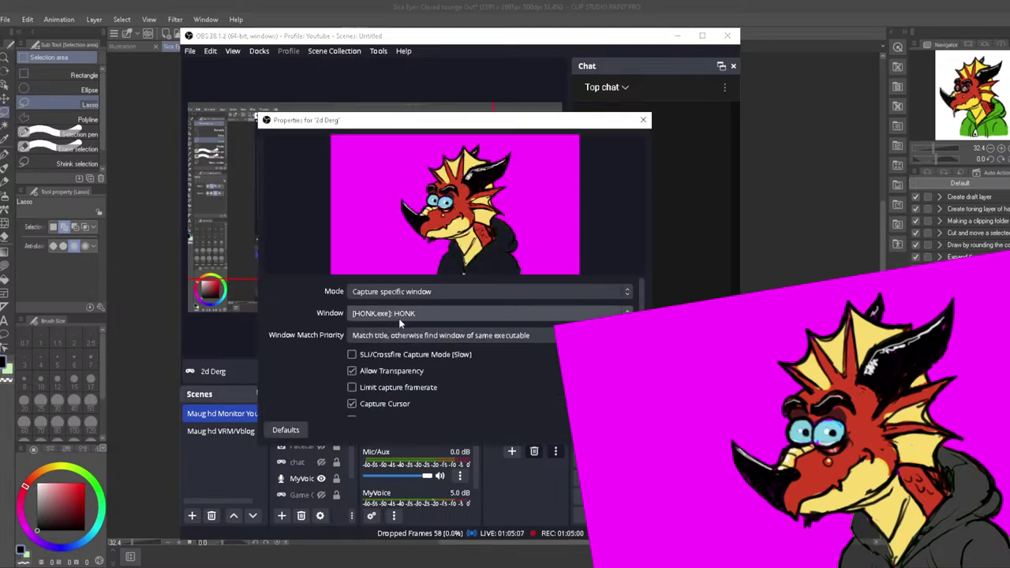
pyautogui.click(405, 293)
pyautogui.click(406, 299)
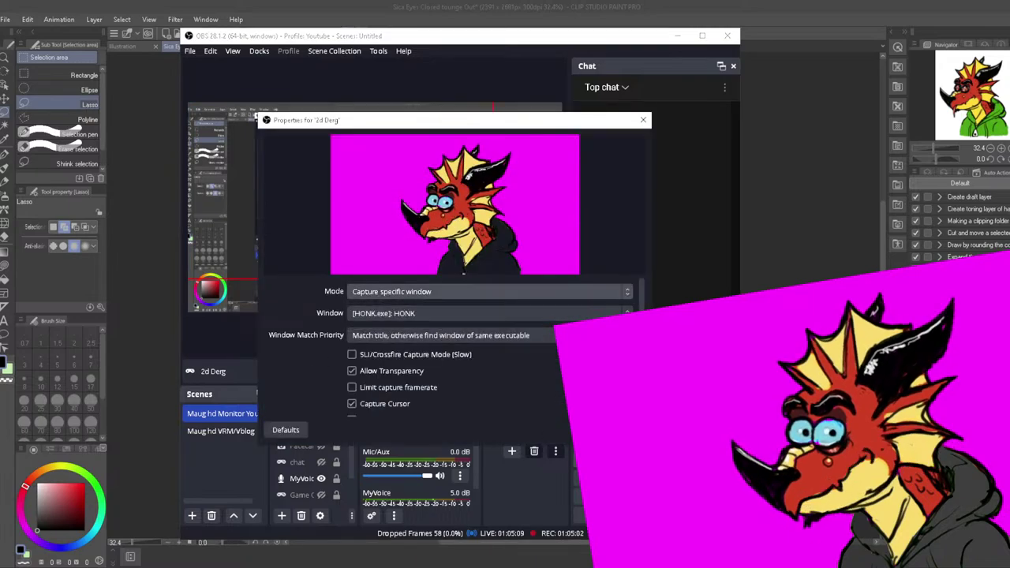
pyautogui.press('Escape')
# Set the 2d Derg source's Chroma Key color type to Magenta, close the filter settings, and deselect the source
pyautogui.click(348, 371)
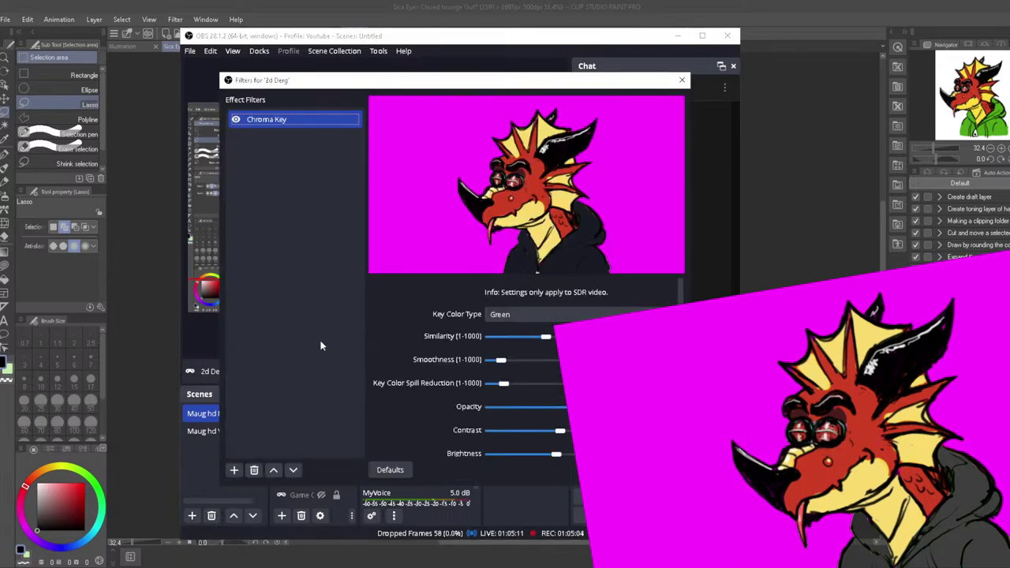
pyautogui.click(497, 315)
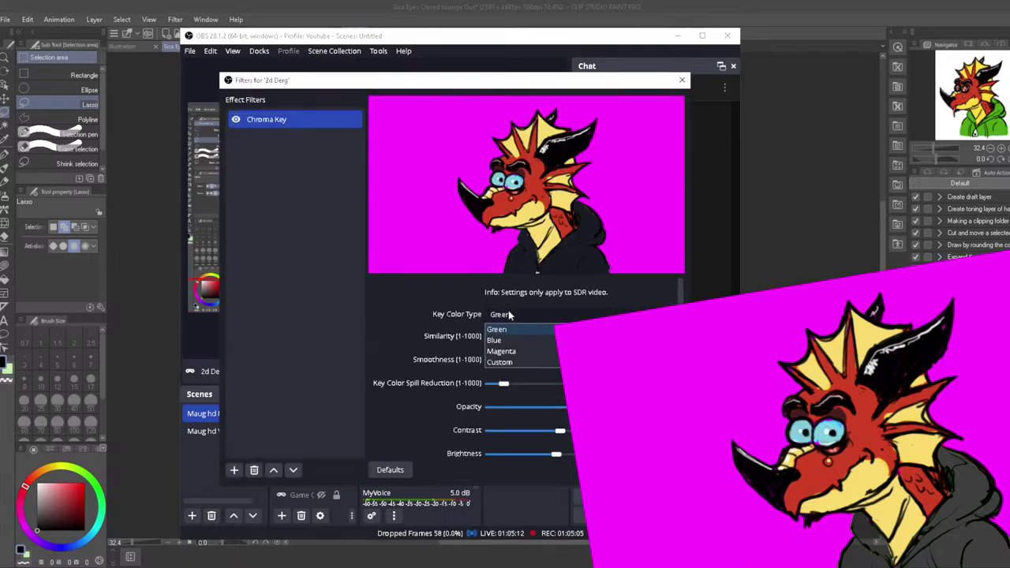
pyautogui.click(528, 351)
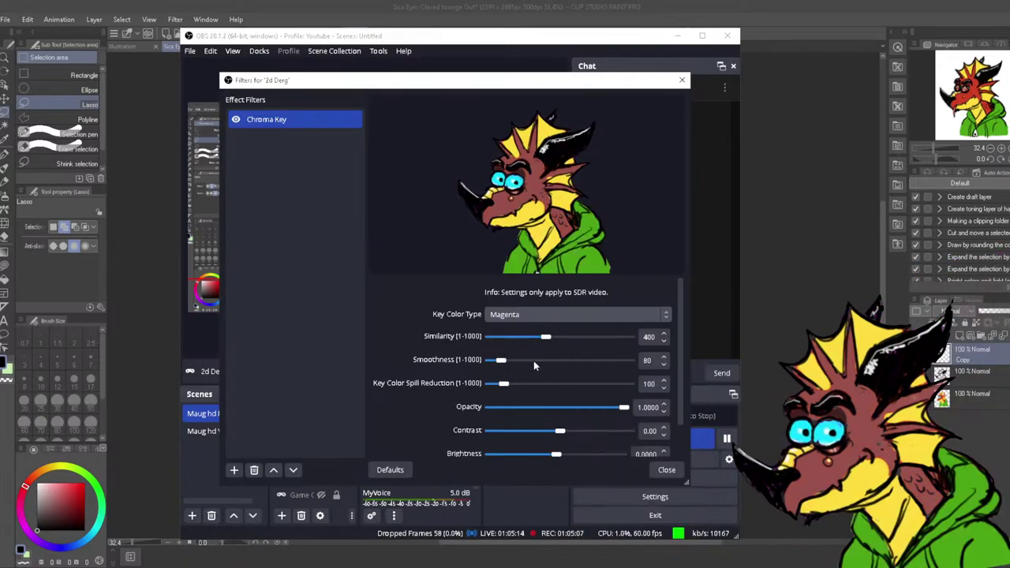
pyautogui.click(666, 470)
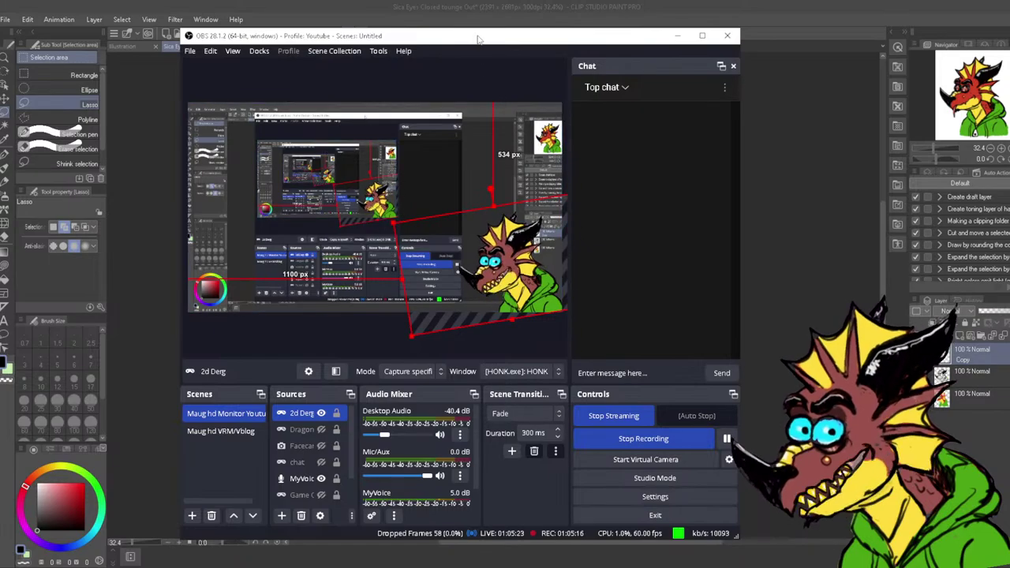
pyautogui.click(384, 342)
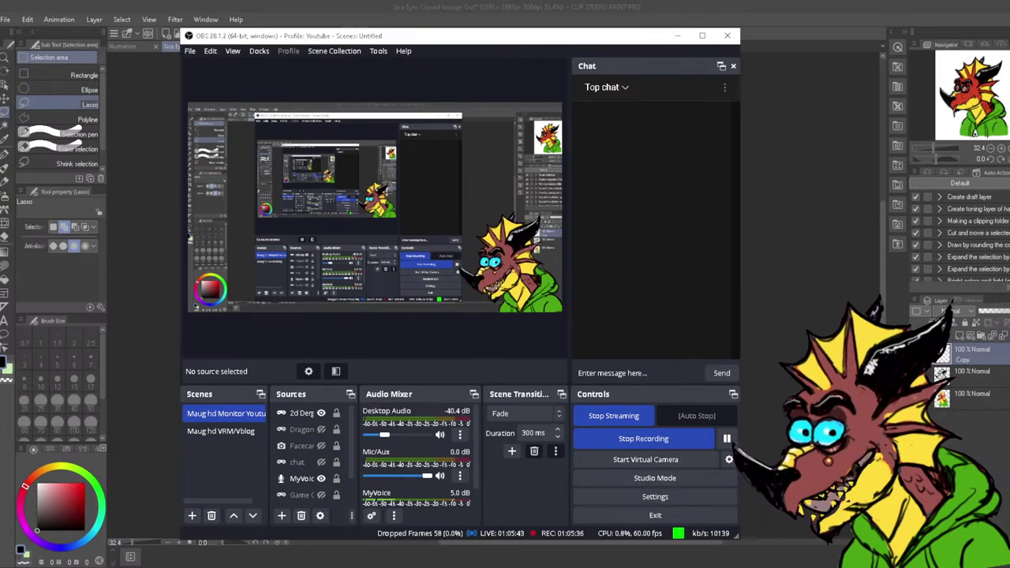
# Switch to HONK, maximize its window, and return to OBS
pyautogui.hotkey('alt', 'Tab')
pyautogui.click(810, 82)
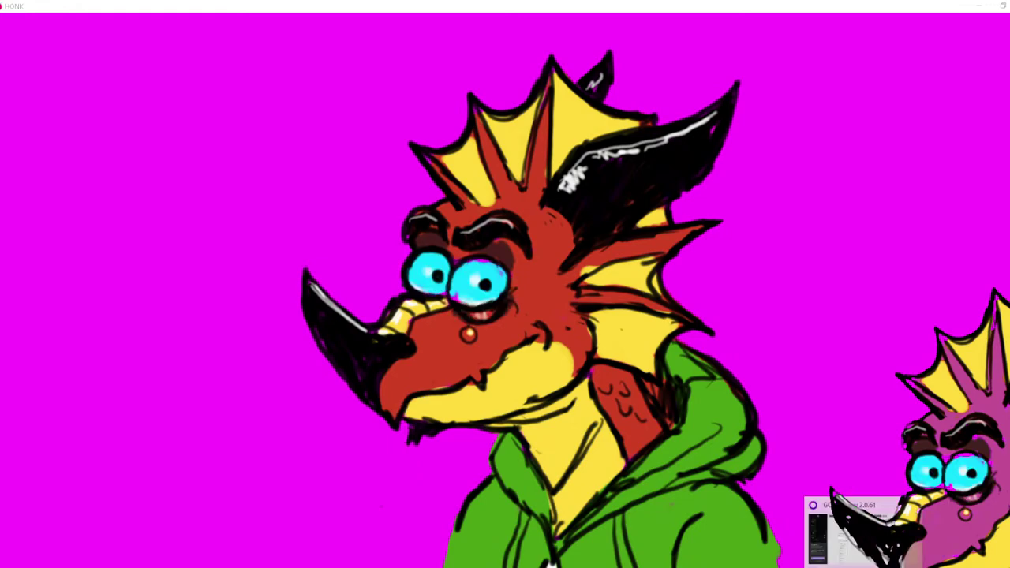
pyautogui.hotkey('alt', 'Tab')
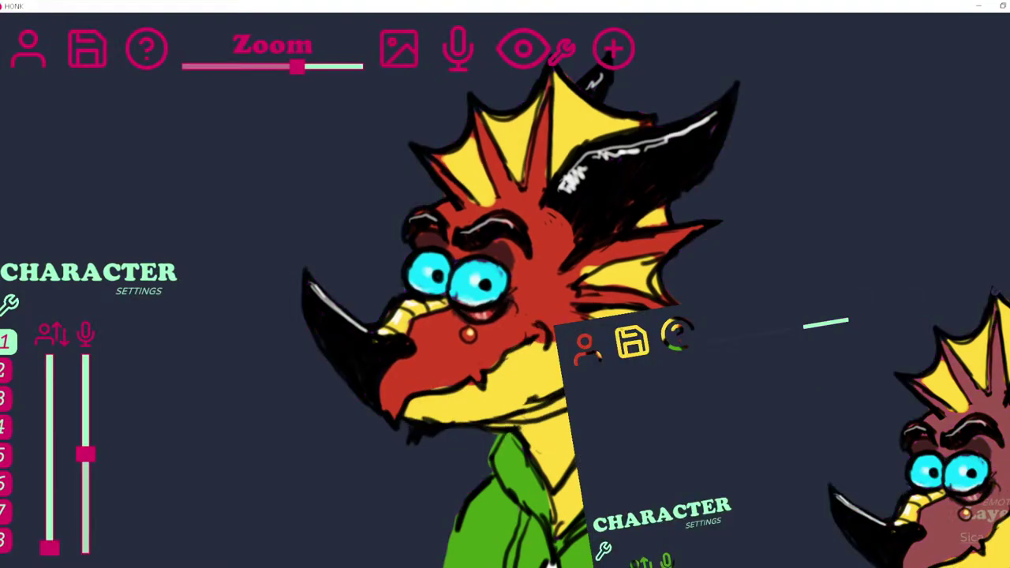
pyautogui.hotkey('alt', 'Tab')
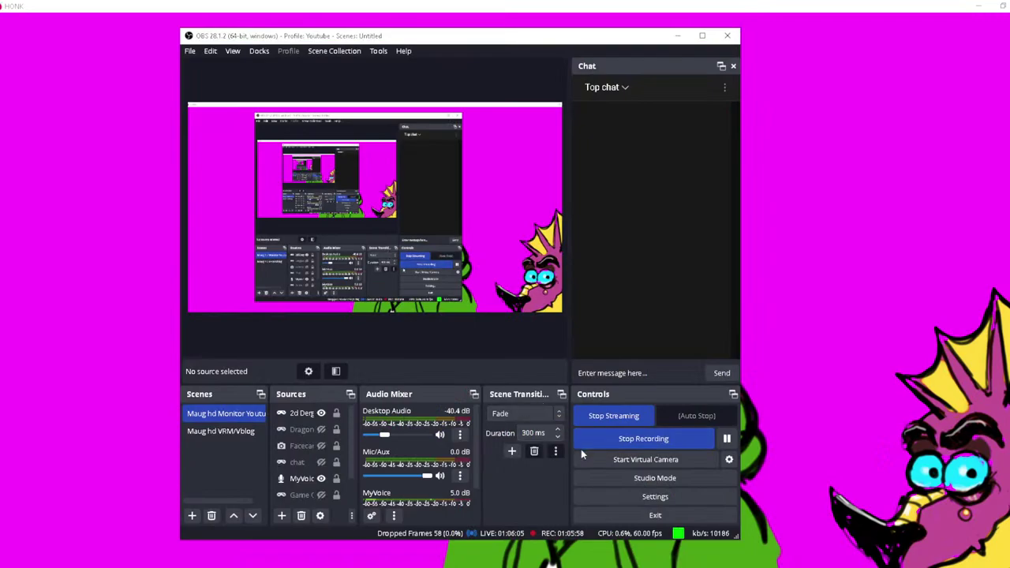